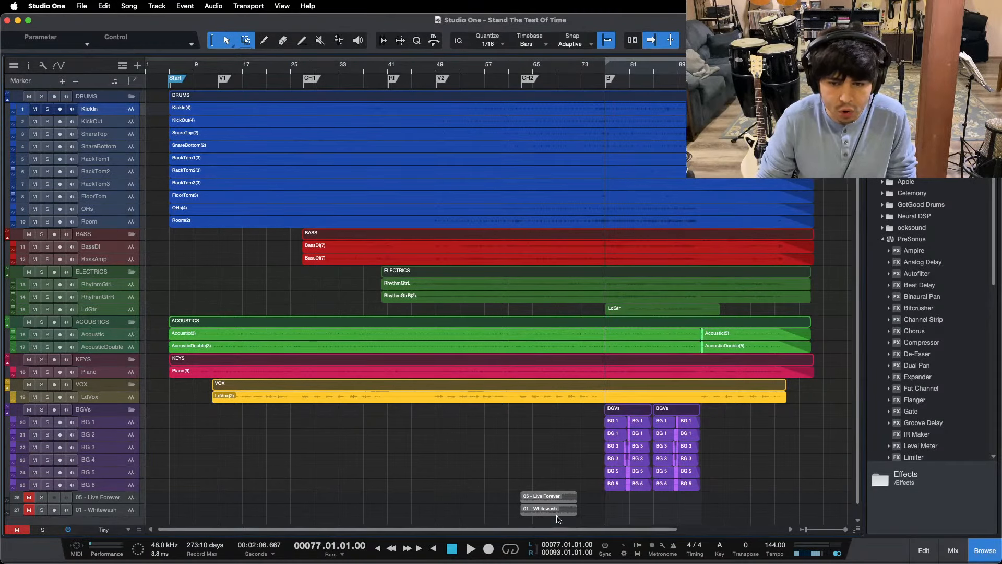
Step: Zoom the arrangement in on the bridge at bar 77 and show the mixer
left_click_drag(650, 71, 476, 96)
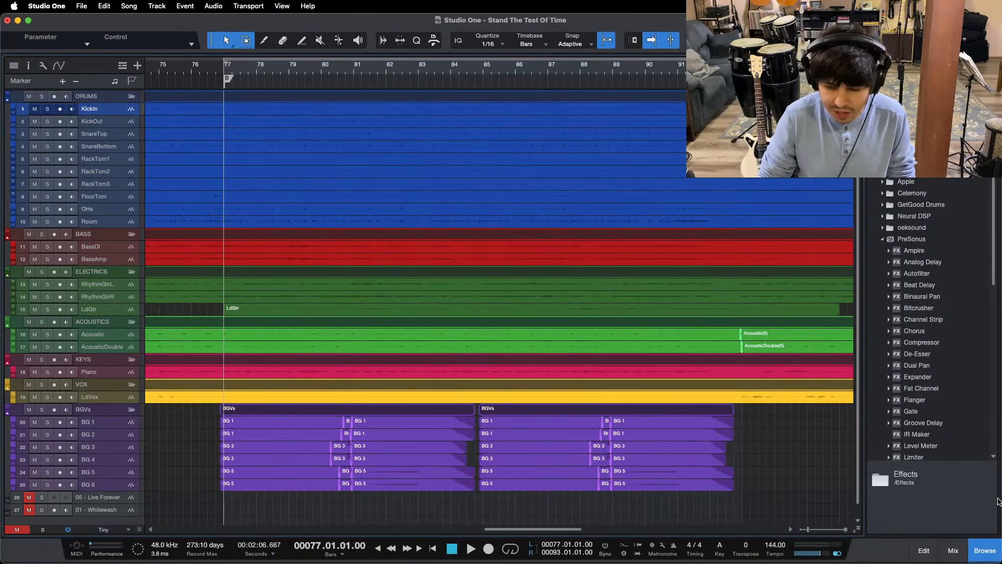
left_click(953, 550)
left_click_drag(309, 530, 635, 533)
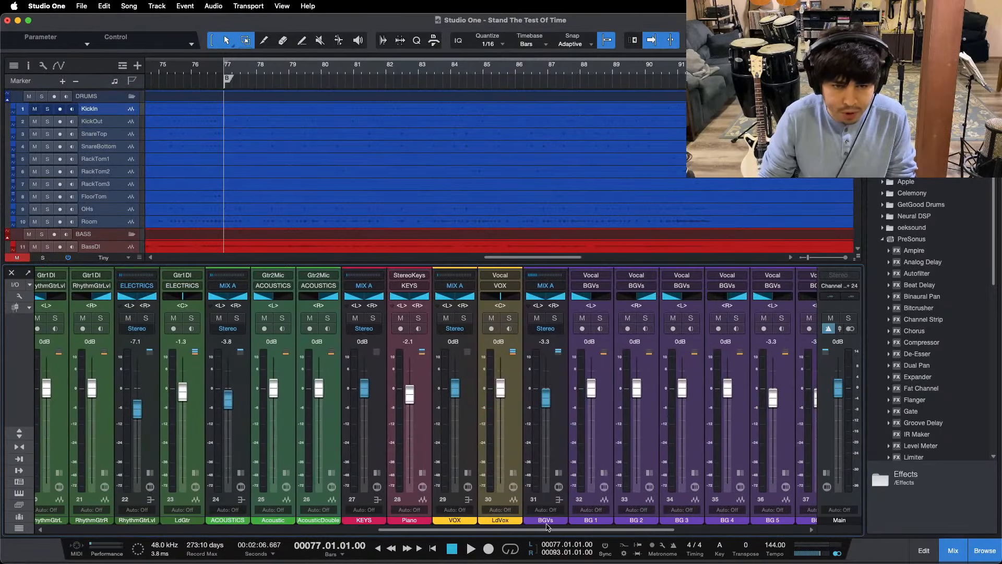
left_click(240, 474)
left_click(240, 475)
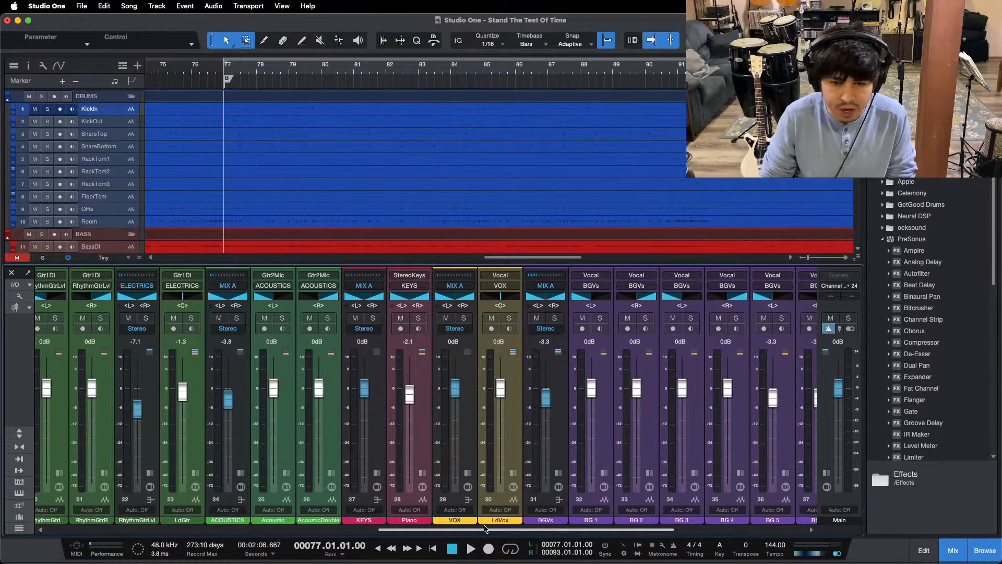
Step: Expand the MIX A bus channel and open its Console Shaper Mix FX to examine the settings
left_click_drag(487, 530, 615, 532)
left_click(667, 440)
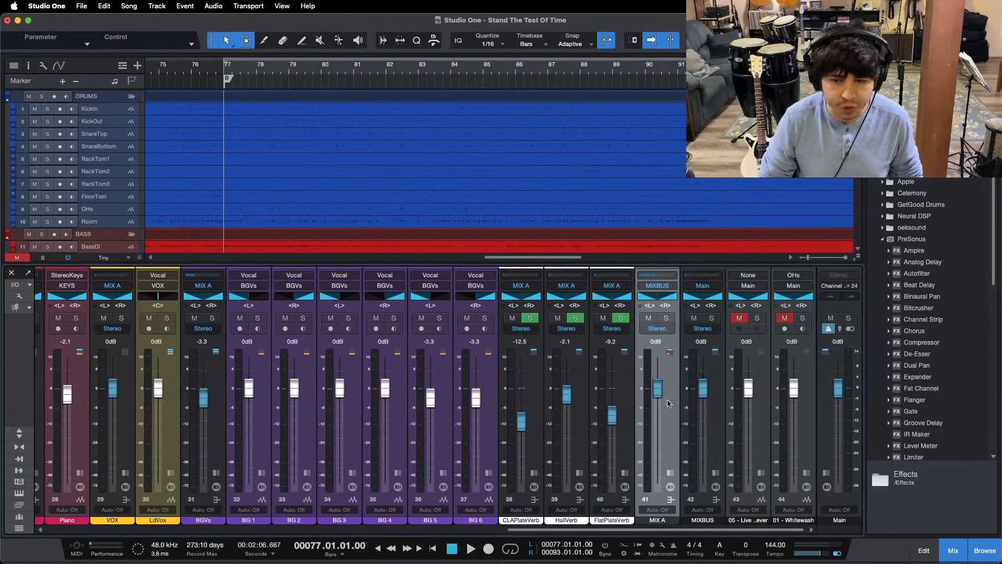
left_click(664, 473)
left_click(700, 284)
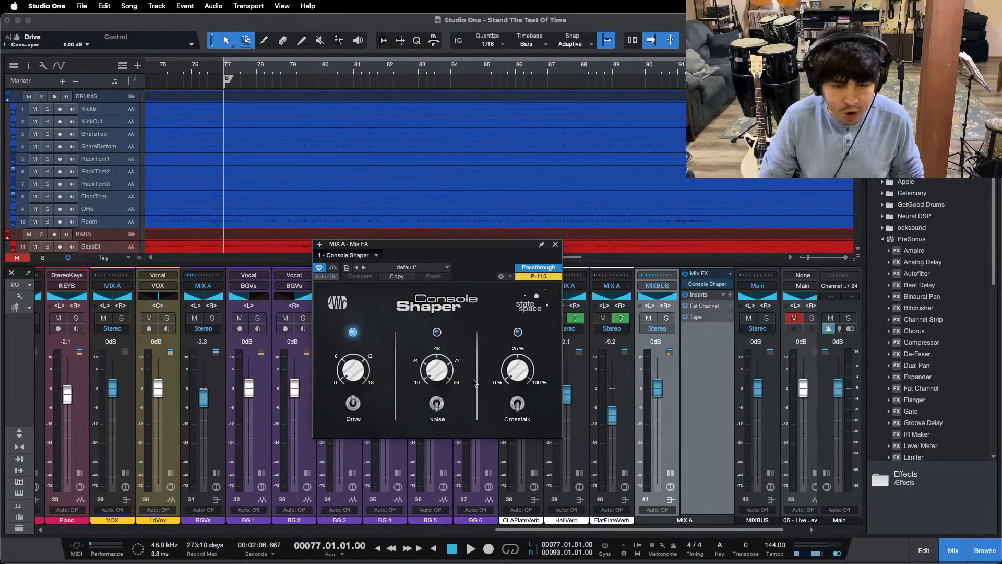
mouse_move(600, 561)
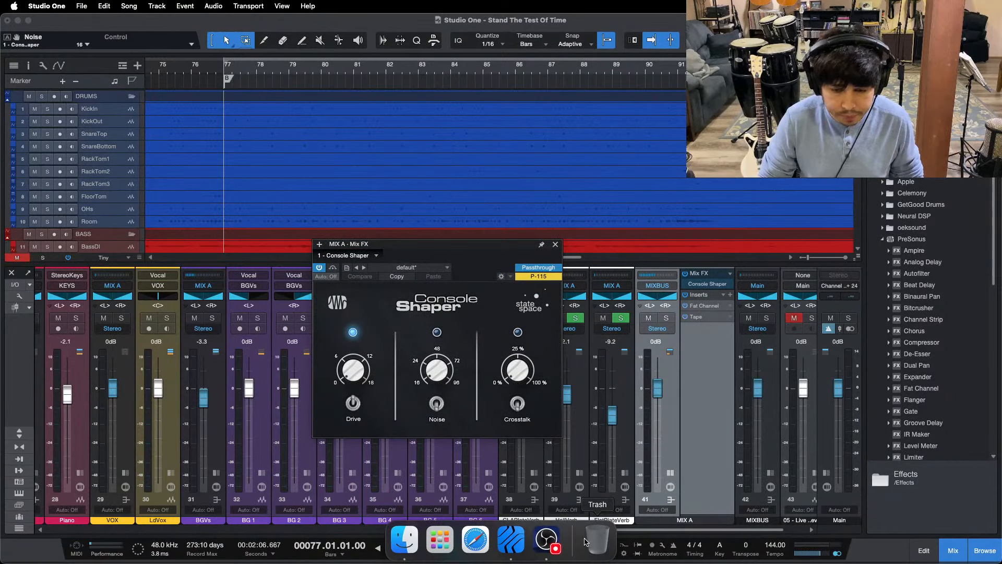
left_click(550, 541)
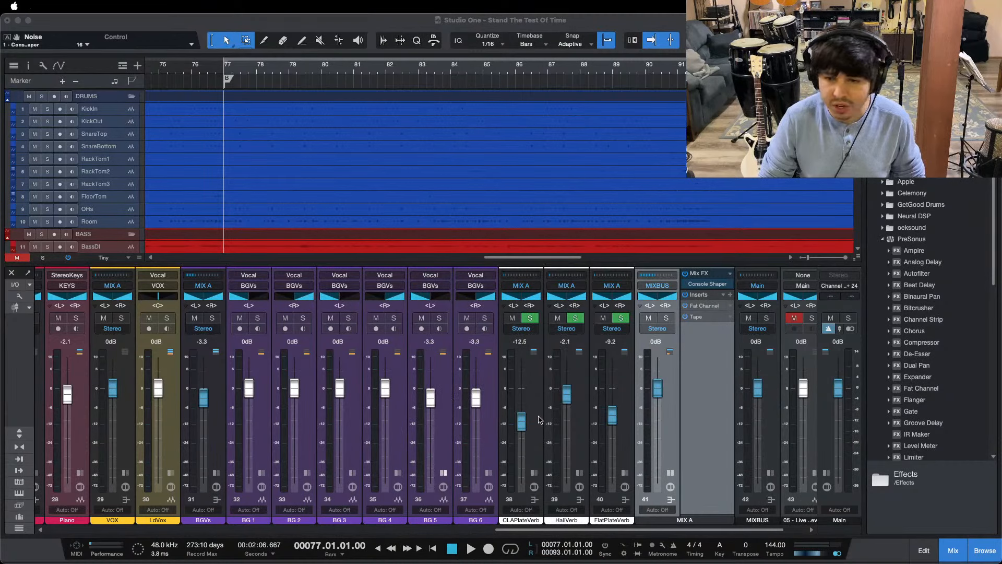
left_click(715, 501)
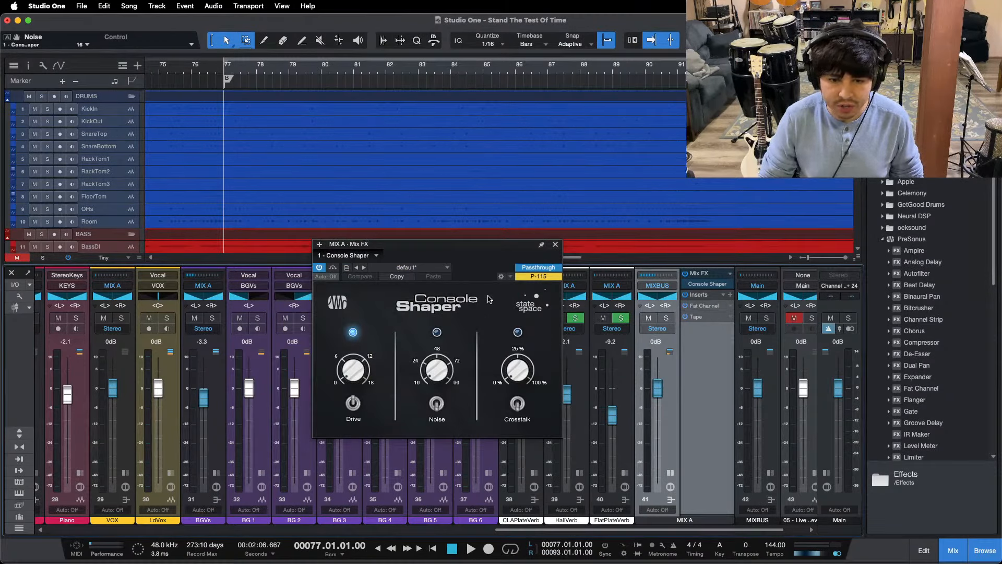
mouse_move(542, 558)
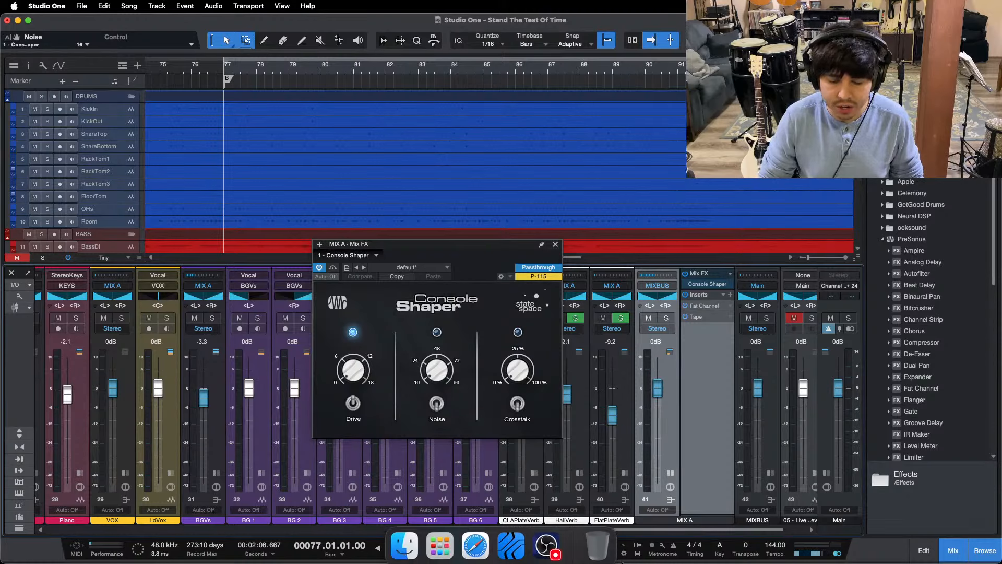
left_click(542, 541)
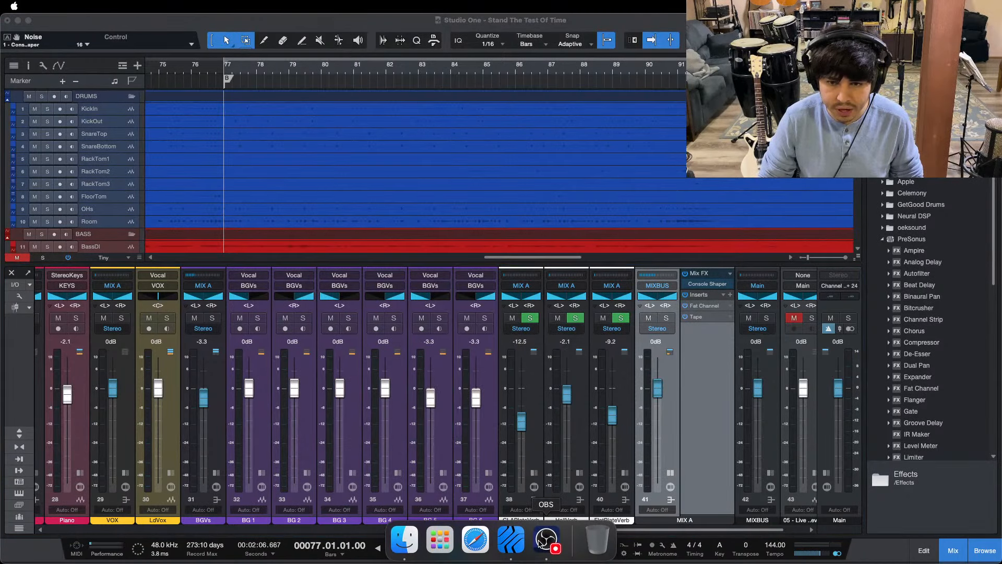
left_click(686, 494)
Step: Open the Fat Channel insert on MIX A, examine its compressor settings, and close it
left_click(704, 309)
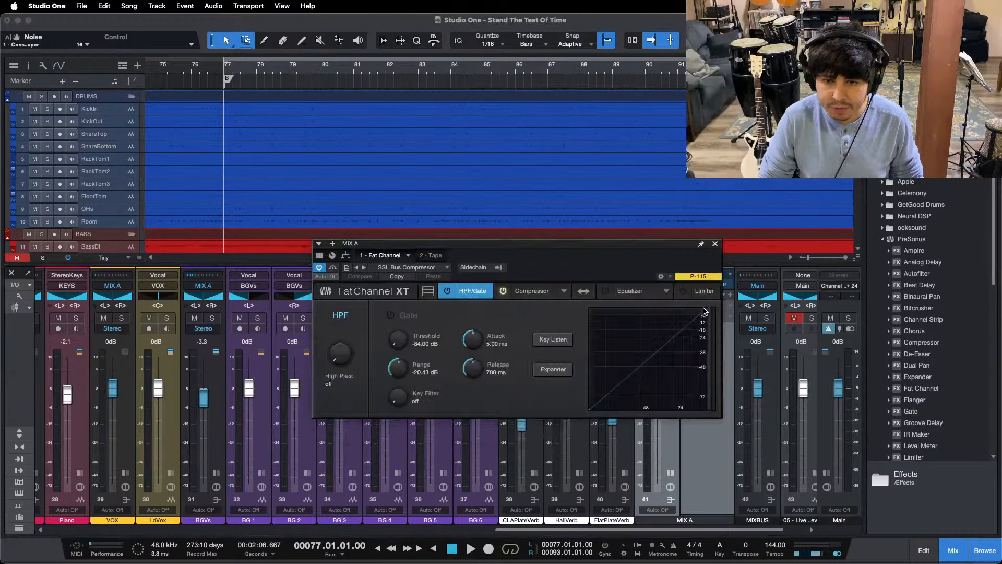
left_click(532, 291)
left_click_drag(546, 371, 462, 380)
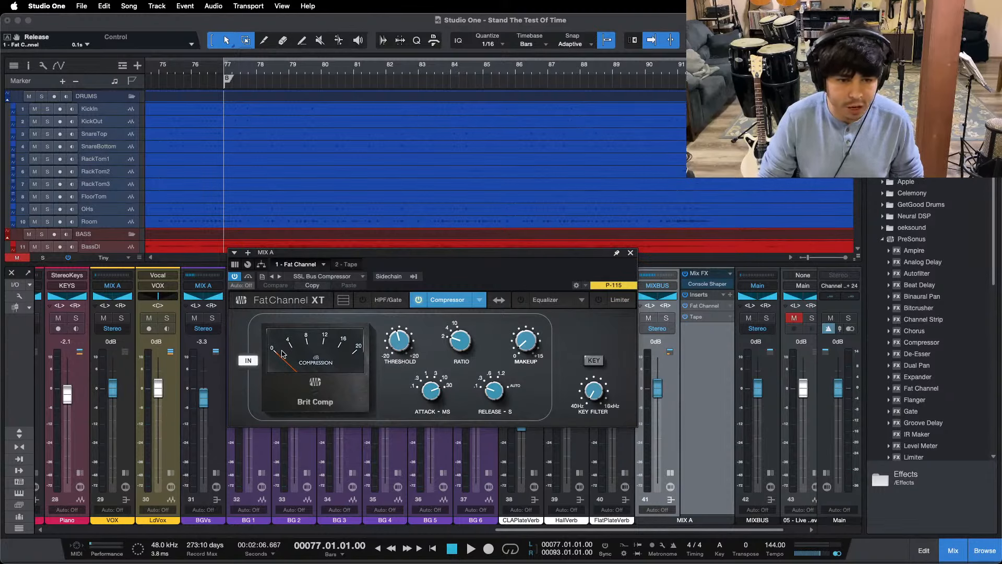
left_click(630, 252)
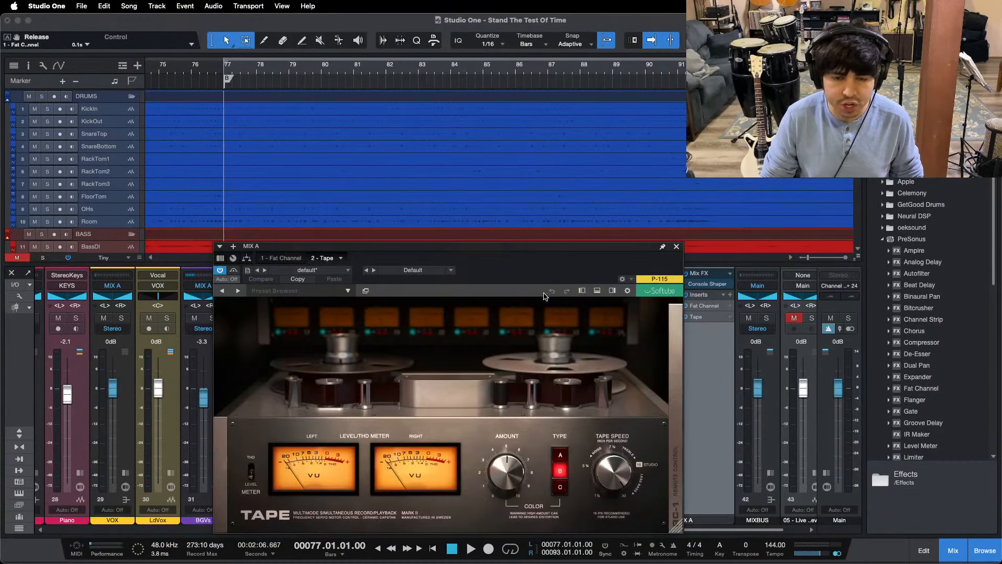
Step: Examine the color amount, type and speed of the Tape insert on MIX A, and collapse the channel
left_click_drag(494, 276, 500, 221)
mouse_move(524, 413)
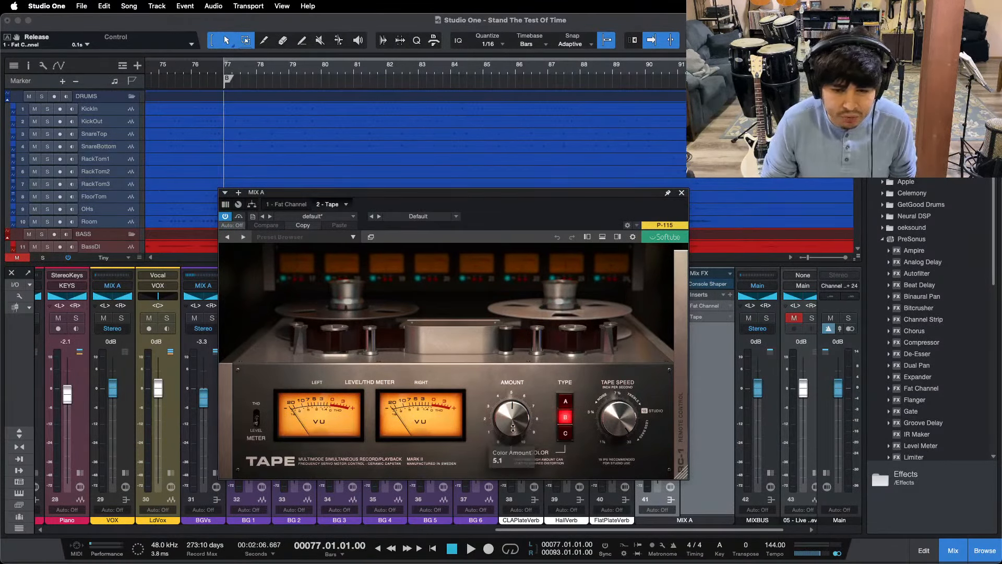
left_click(513, 428)
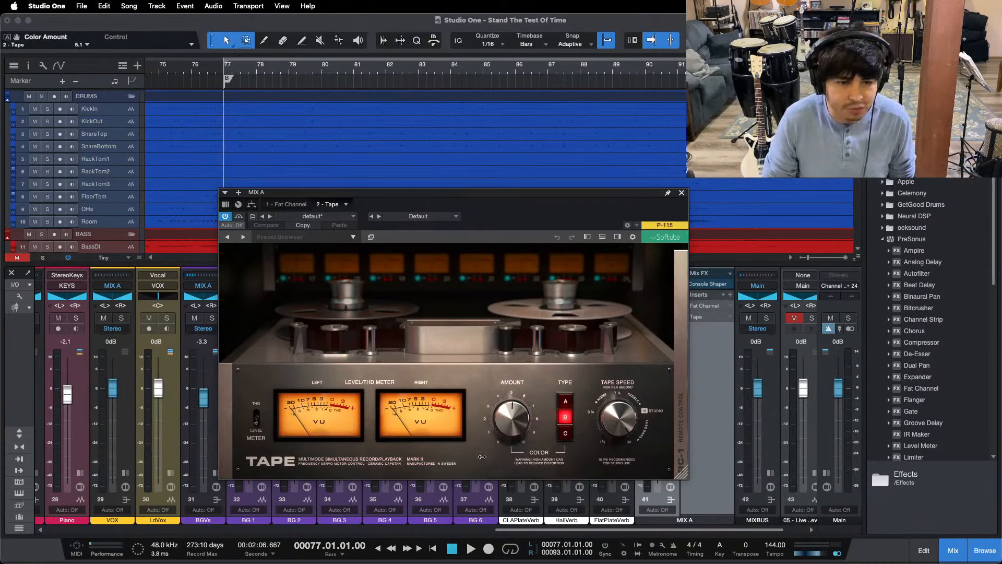
mouse_move(568, 427)
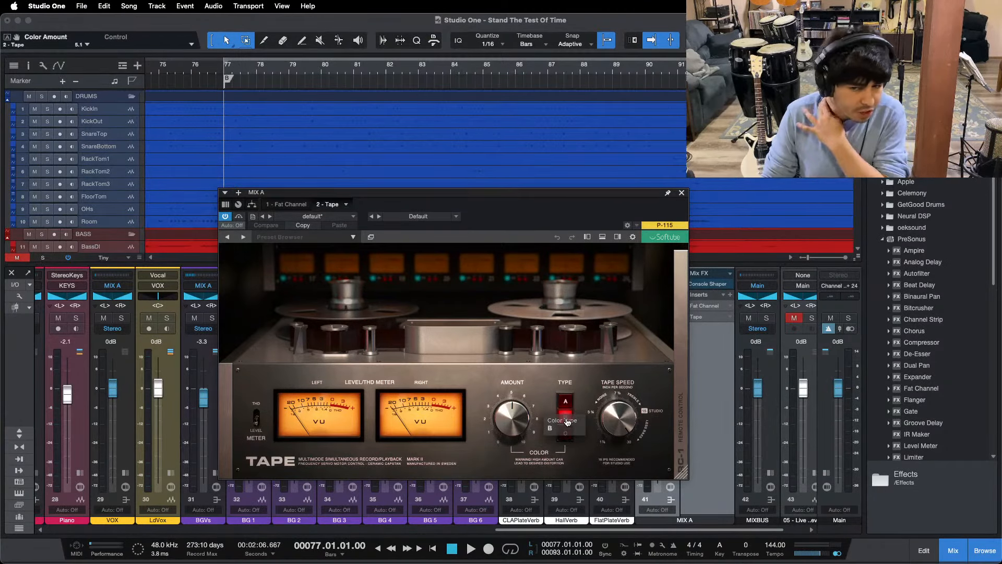
left_click(682, 193)
left_click(670, 473)
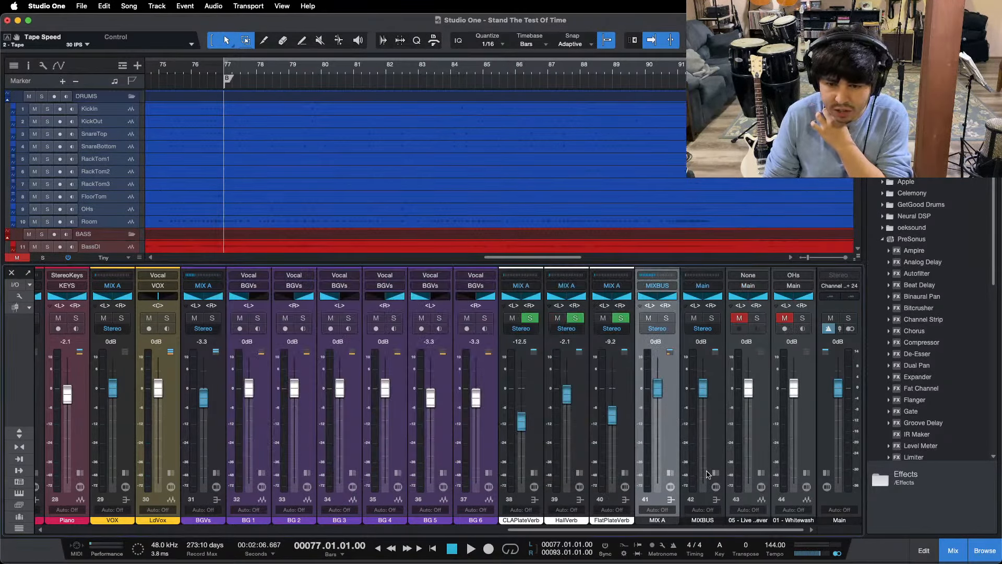
Step: Expand the MIXBUS channel, examine the settings of its Limiter insert, and collapse the channel again
left_click(715, 473)
left_click(742, 295)
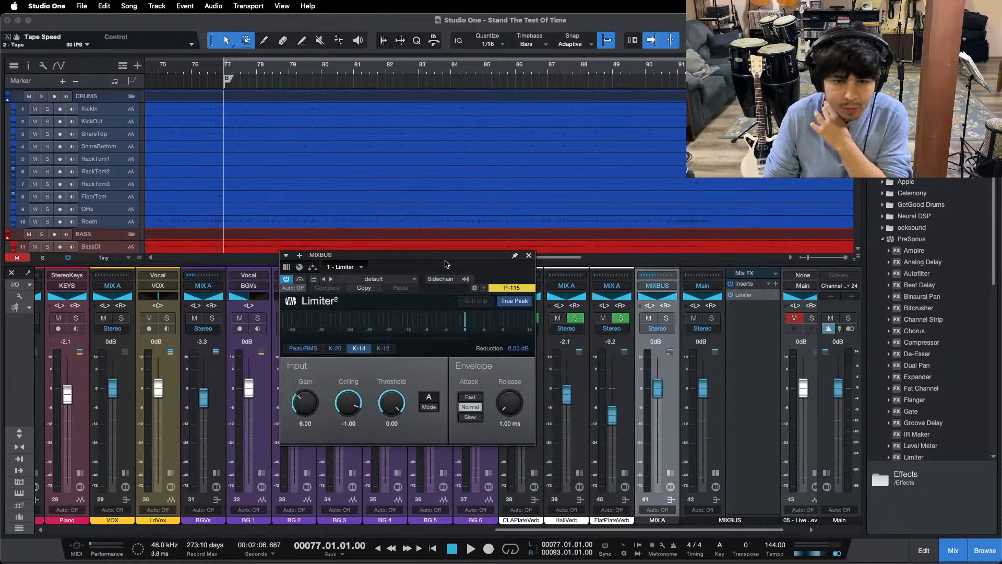
left_click_drag(446, 264, 534, 261)
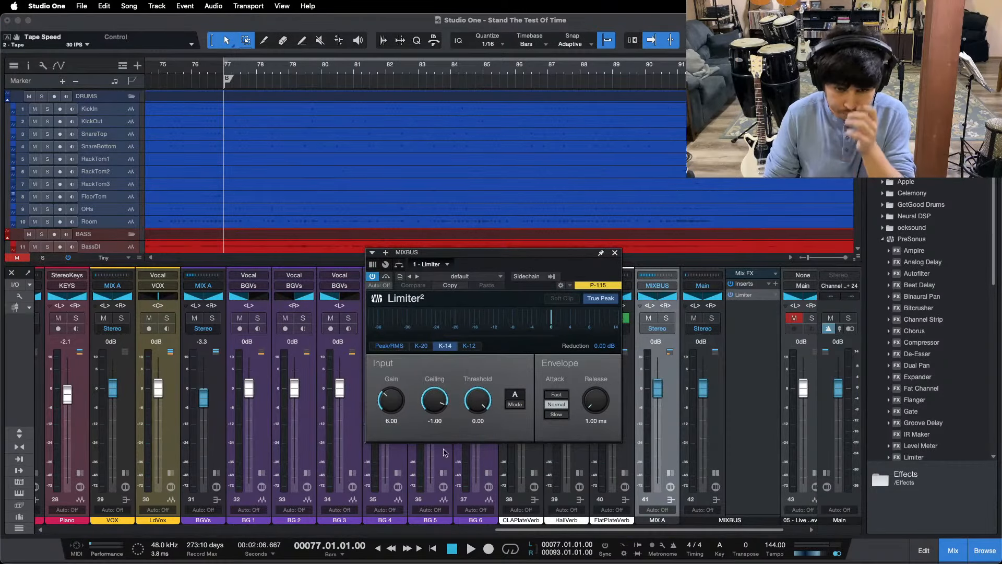
left_click(615, 254)
left_click(715, 473)
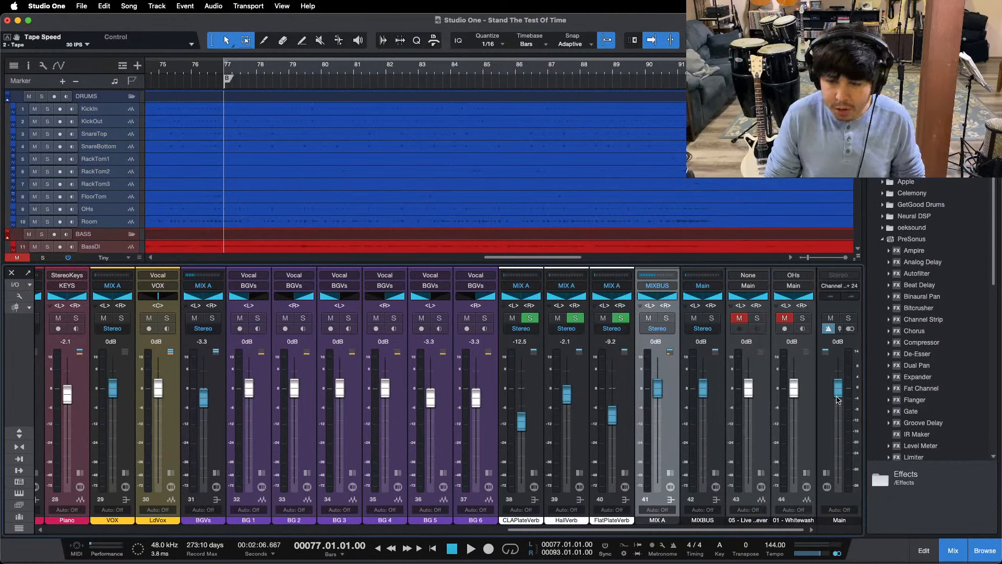
Step: Lower the Main output fader to -5.8 dB and turn on looping for the bridge section starting at bar 77
scroll(837, 400, "down", 6)
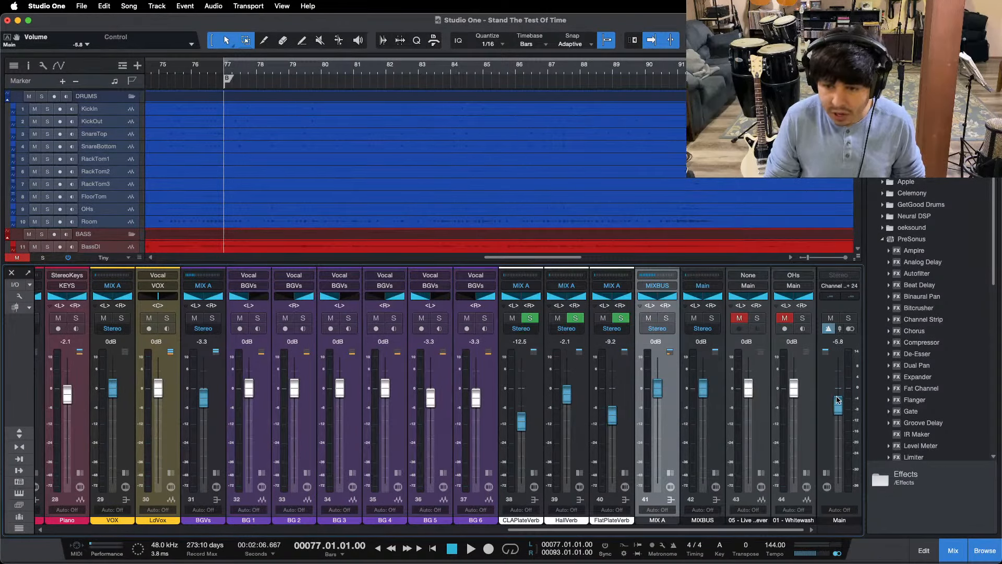
key("shift+b")
key("KP_Divide")
key("shift+n")
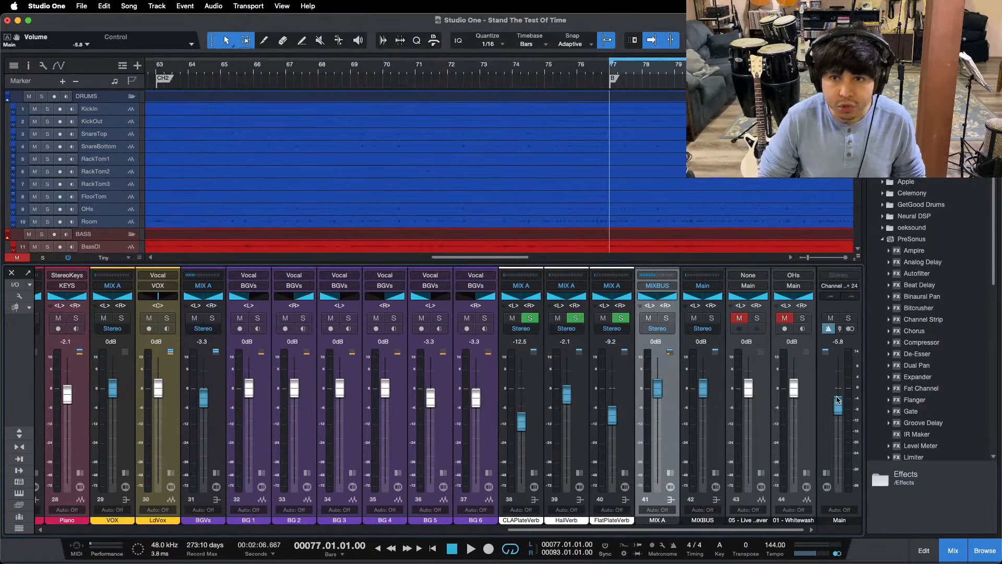
mouse_move(723, 68)
left_mouse_down()
mouse_move(530, 52)
mouse_move(417, 72)
mouse_move(309, 73)
mouse_move(334, 68)
left_mouse_up()
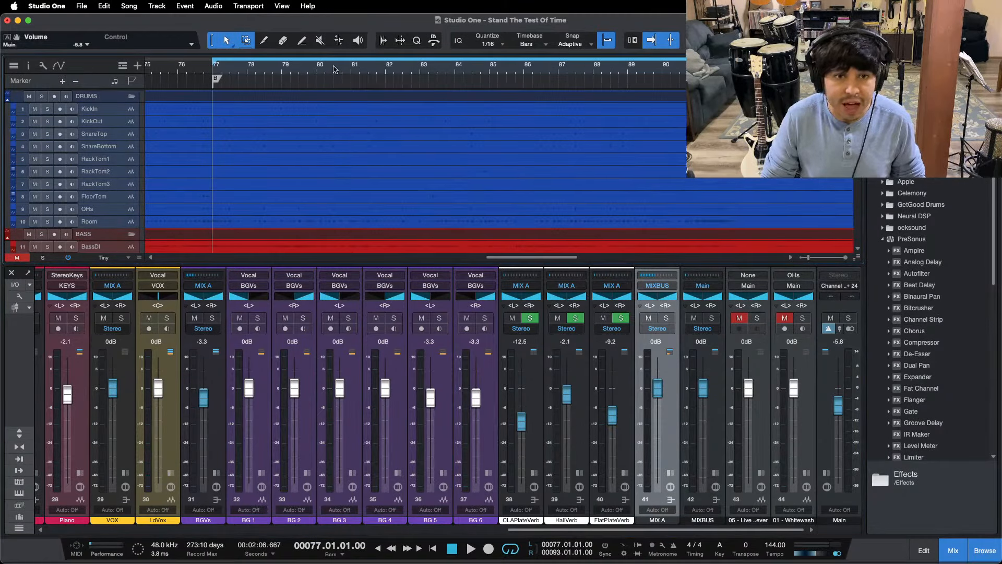
Step: Mute the lead vocal, background vocals, piano, acoustic guitars, lead guitar and rhythm guitar channels in the mixer
left_click_drag(765, 529, 648, 528)
left_click(502, 318)
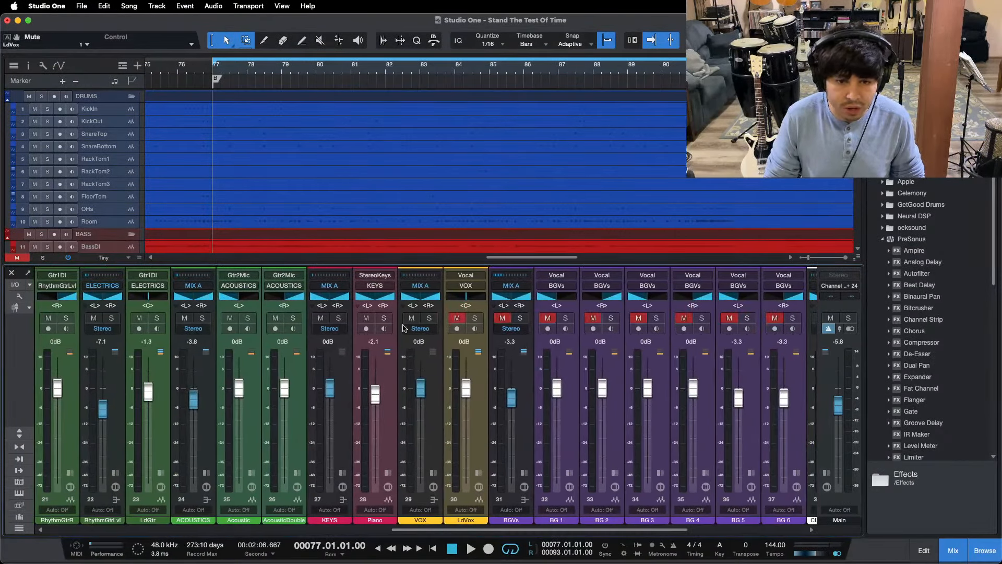
left_click(367, 318)
left_click(175, 317)
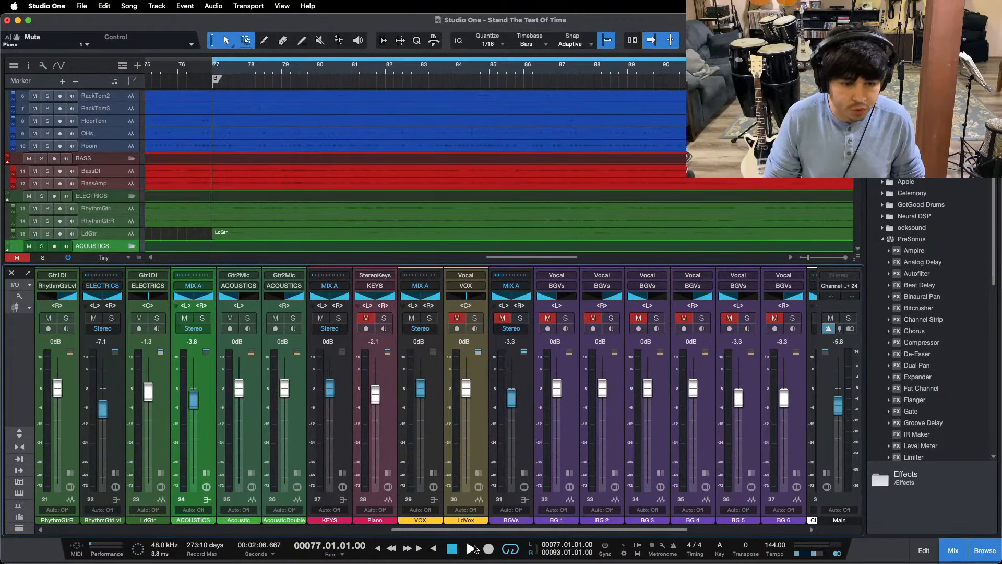
scroll(387, 442, "left", 5)
left_click(471, 318)
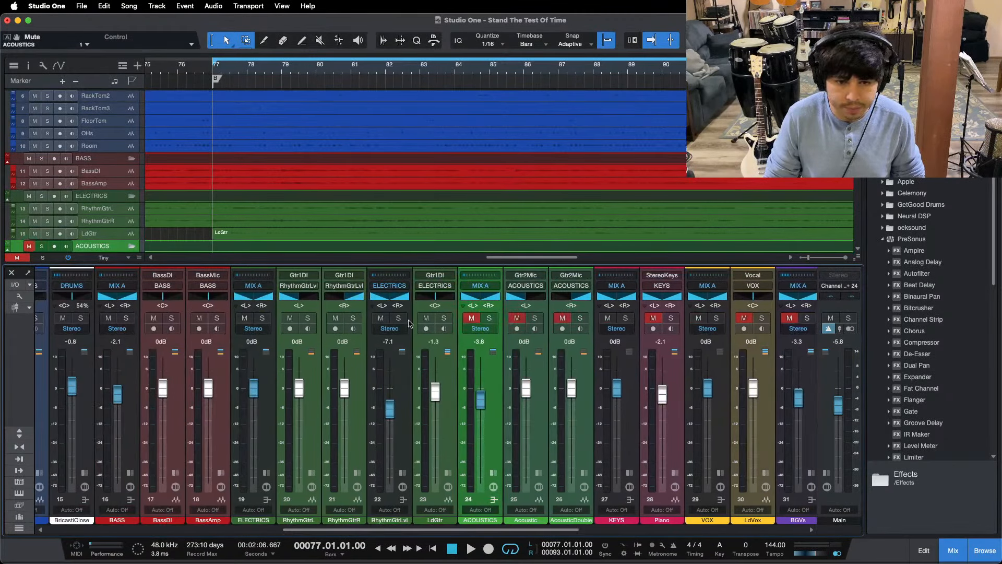
left_click(426, 318)
left_click(380, 318)
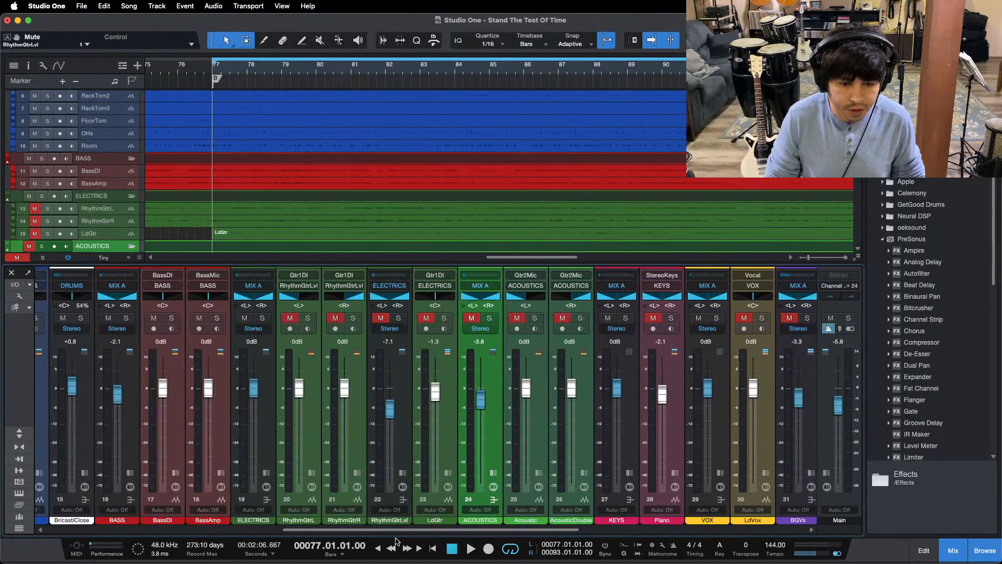
Step: Mute the bass, drum reverb, room, overheads, toms and snare channels, leaving only the kick channels audible
left_click_drag(395, 541, 307, 541)
left_click(347, 318)
left_click(301, 318)
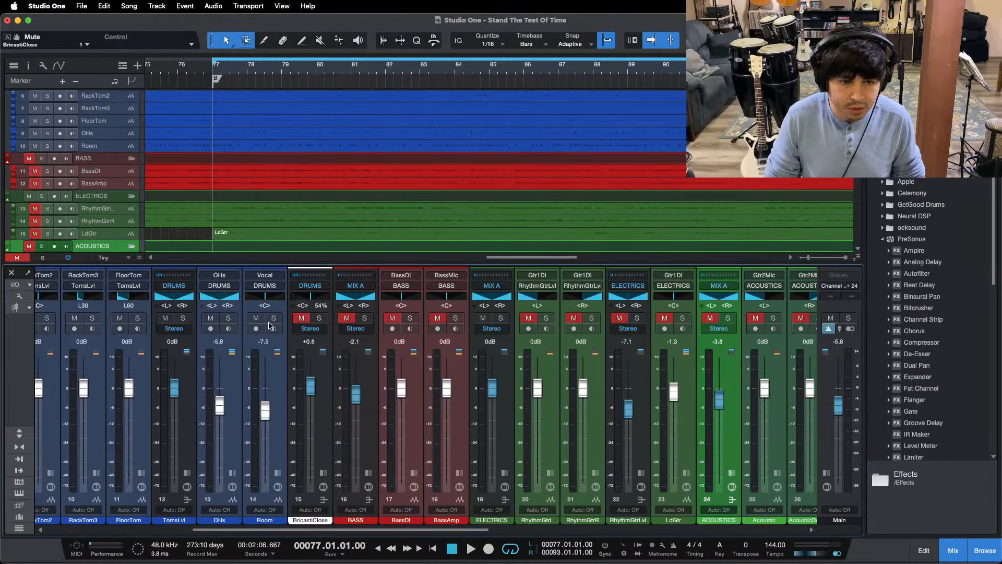
left_click(255, 319)
left_click(165, 318)
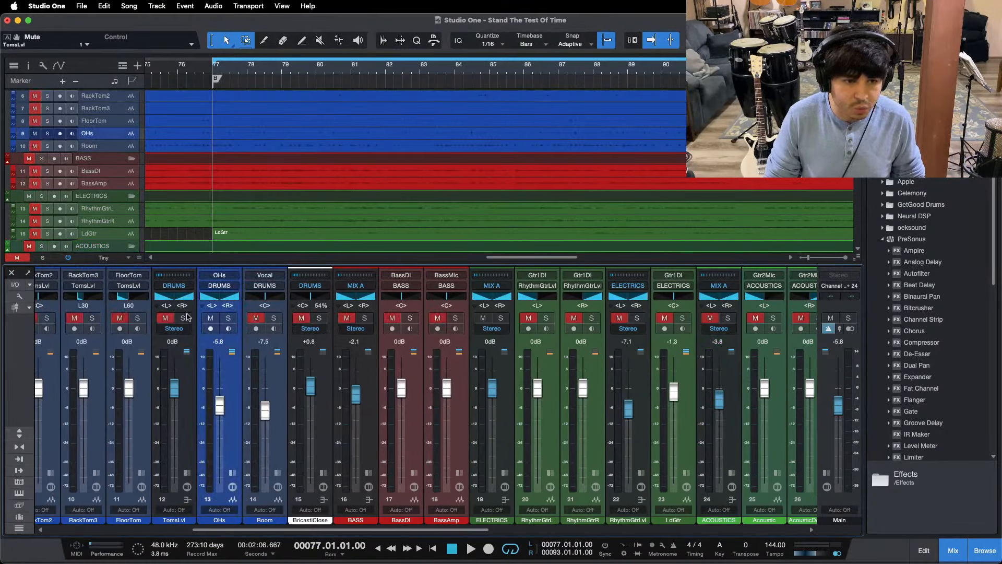
left_click(211, 317)
left_click_drag(347, 539, 129, 444)
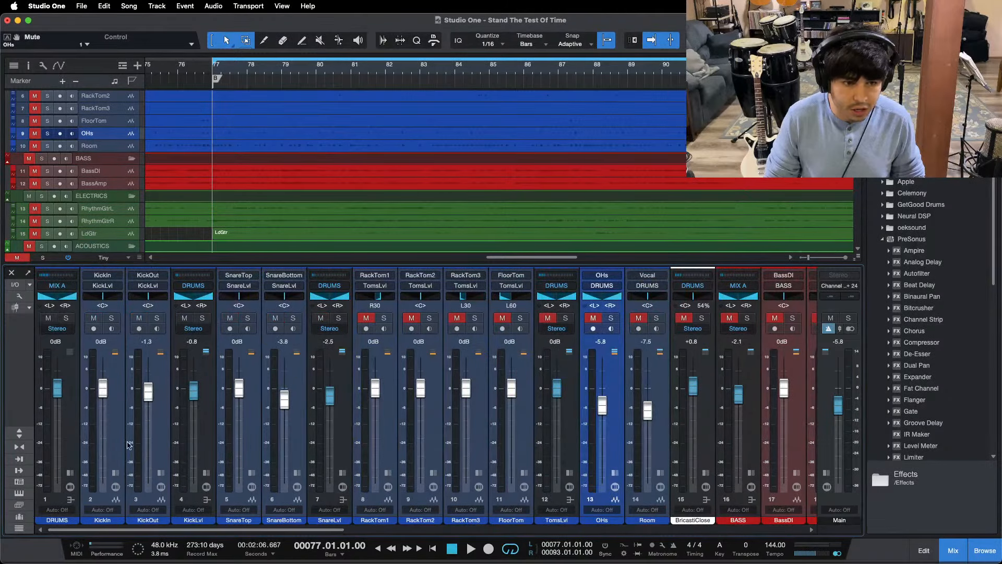
left_click(317, 319)
Step: Expand the KickLvl bus to show its inserts and start playback of the looped bridge
left_click(195, 458)
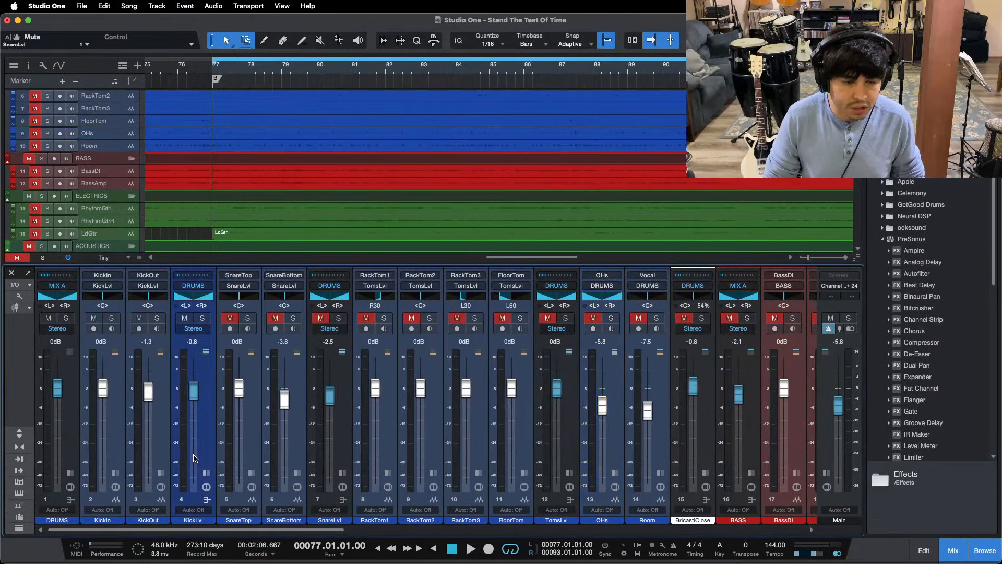
left_click(205, 471)
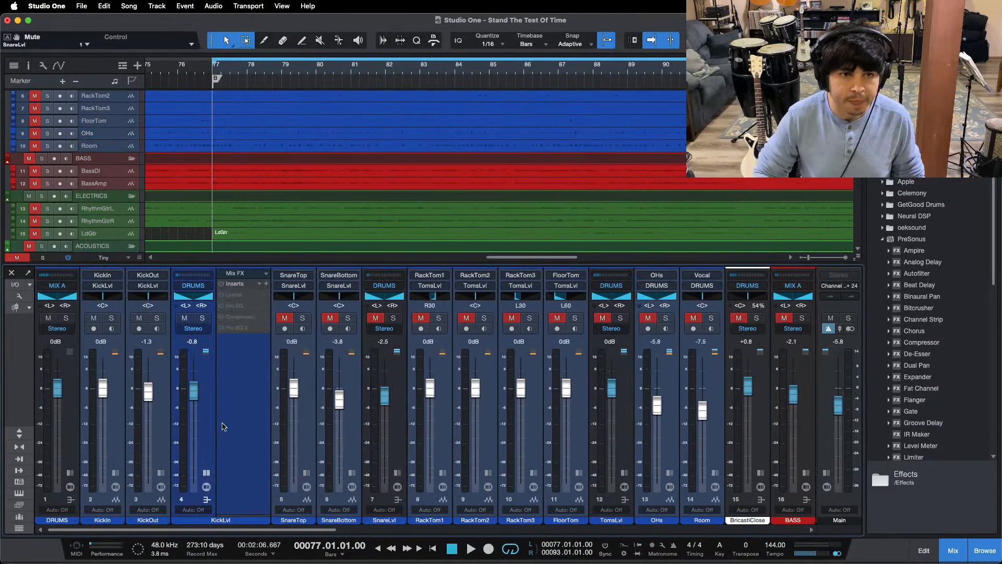
key("space")
Step: Set the arrangement track height to Medium and lower the KickOut fader to -1.7 dB
left_click(107, 257)
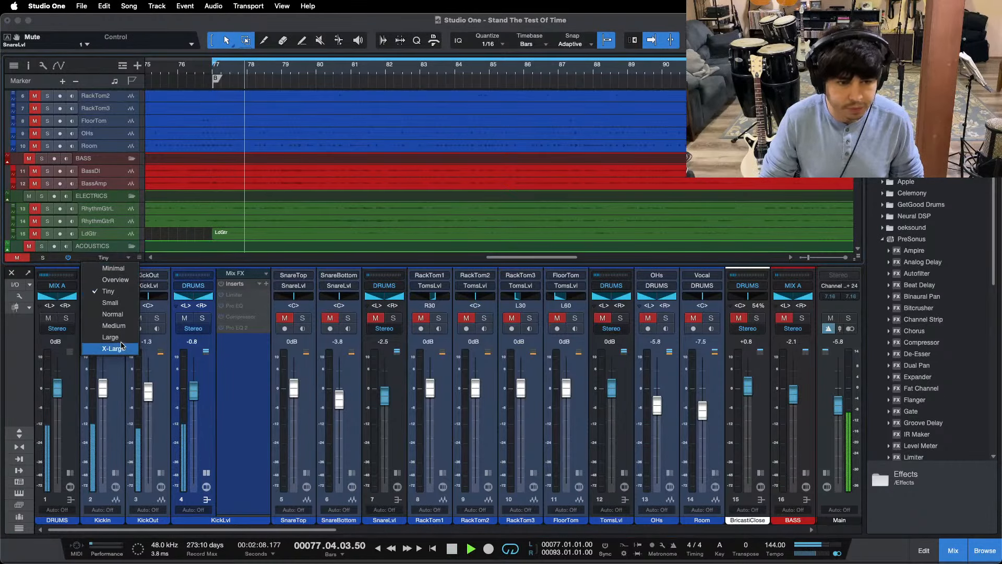
left_click(113, 325)
scroll(423, 163, "up", 10)
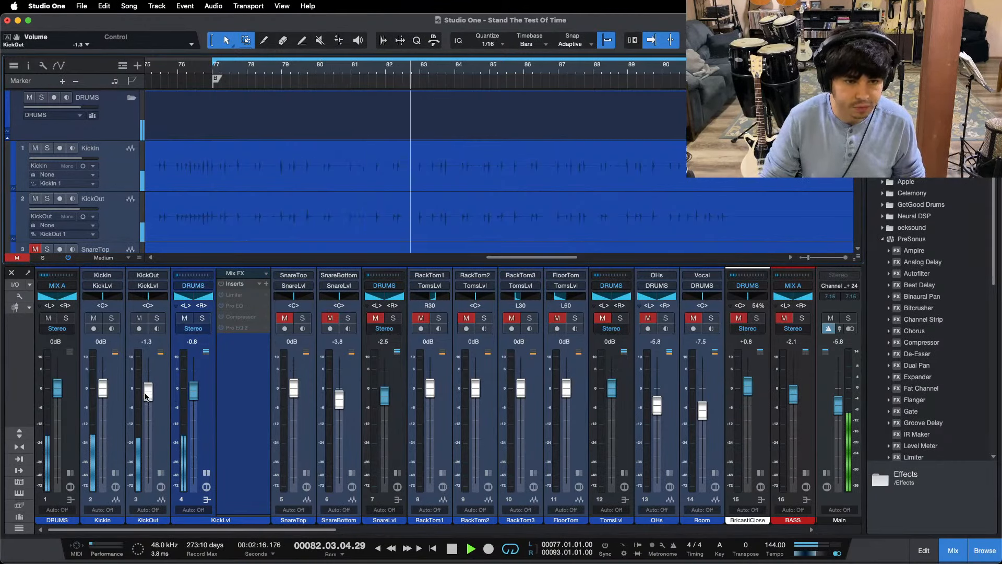
left_click_drag(146, 395, 147, 399)
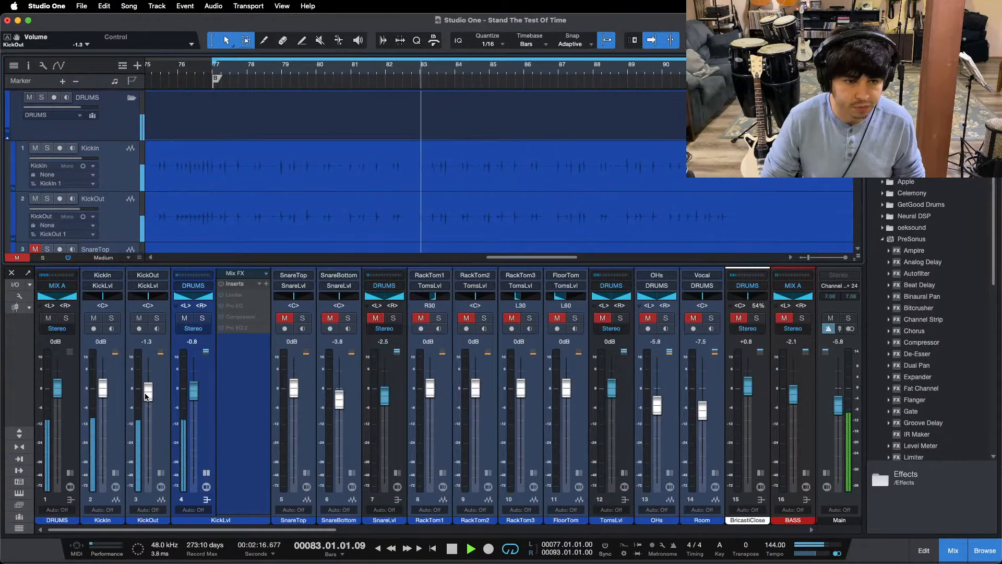
Step: Load the KickLvl FX chain from the DRUMS presets onto the KickLvl bus and reposition its Limiter window
left_click(260, 283)
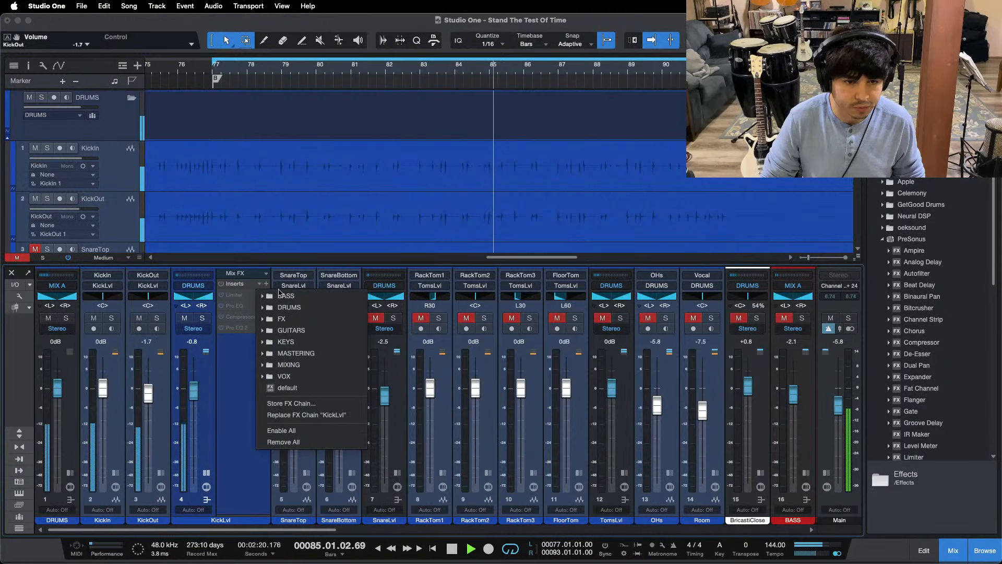
left_click(287, 307)
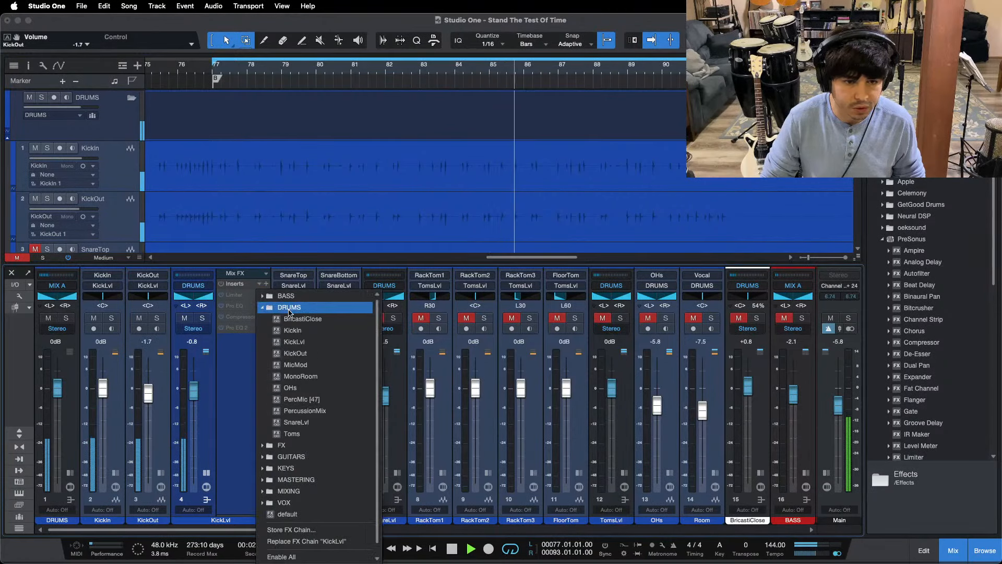
left_click(295, 341)
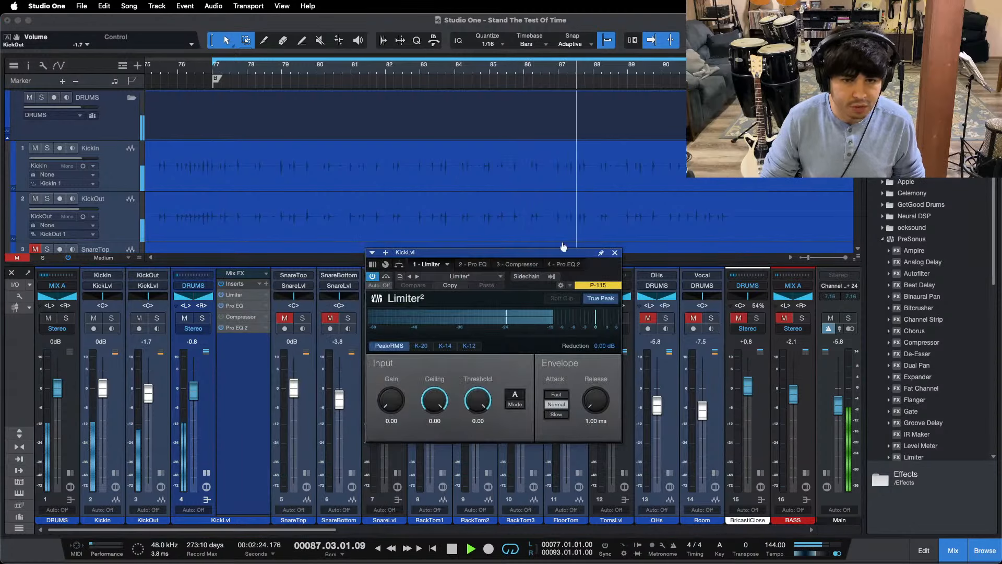
left_click_drag(606, 268, 598, 297)
Step: Reopen the Limiter on the KickLvl bus and play the kick tracks from about bar 38
left_click_drag(397, 66, 470, 26)
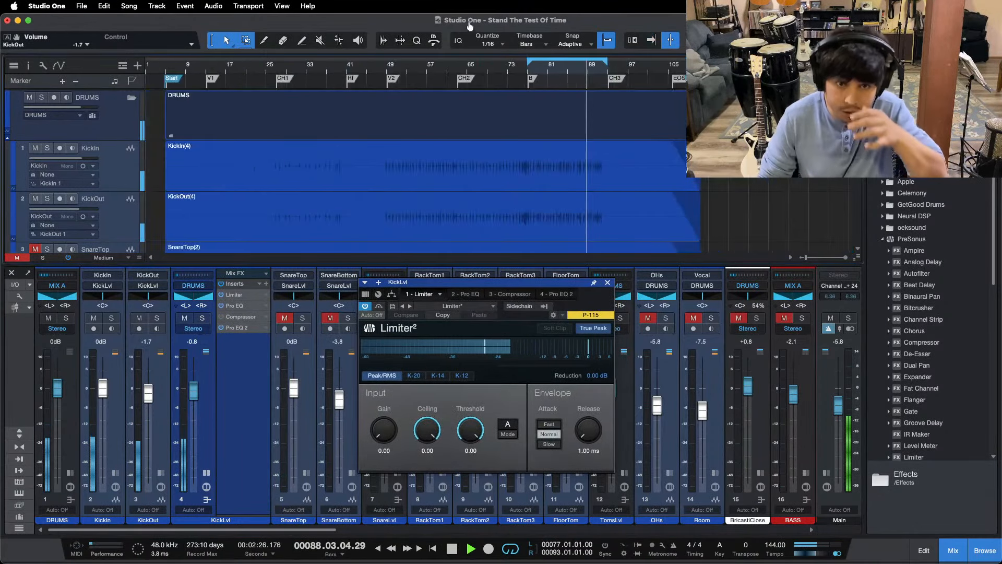
left_click(544, 143)
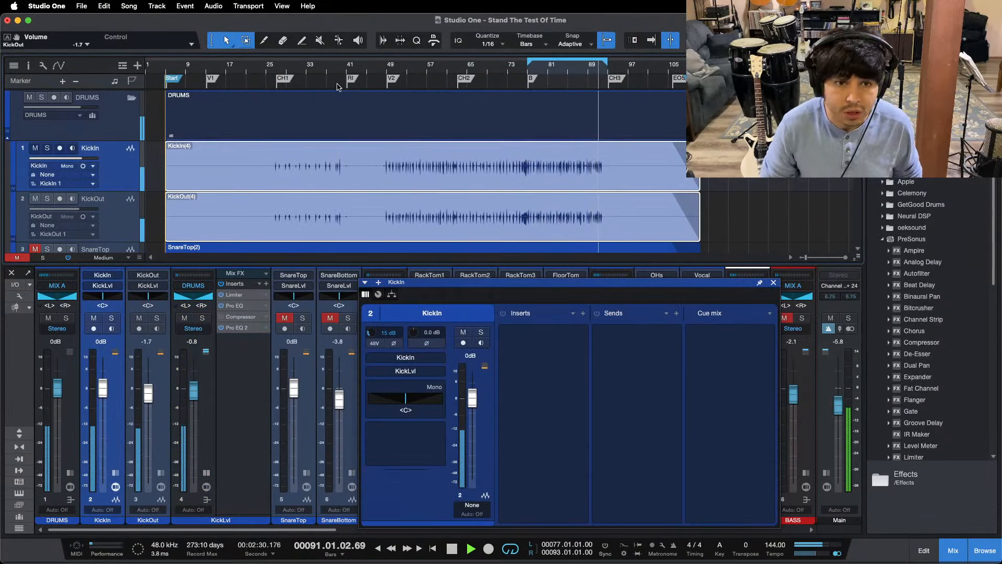
left_click(234, 295)
scroll(344, 103, "up", 5)
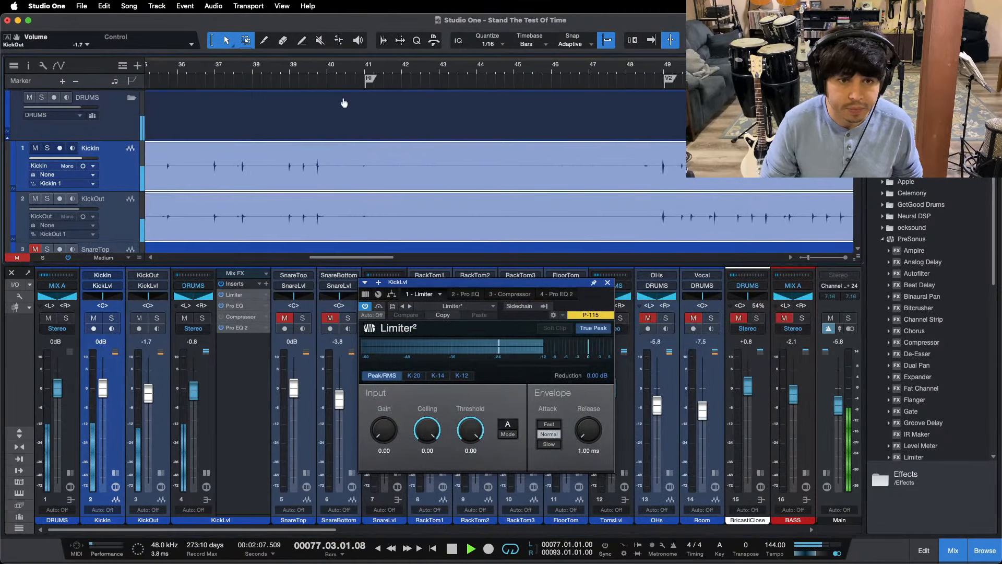
left_click(277, 70)
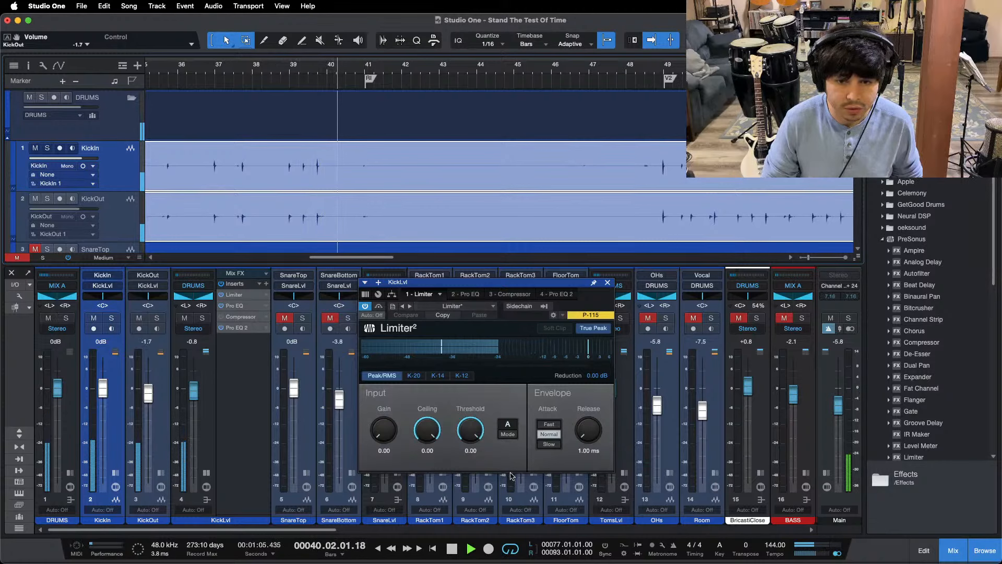
Step: Stop playback, lower the KickLvl limiter's ceiling to -11.00 dB and replay the passage from bar 38
key("space")
left_click_drag(427, 429, 427, 459)
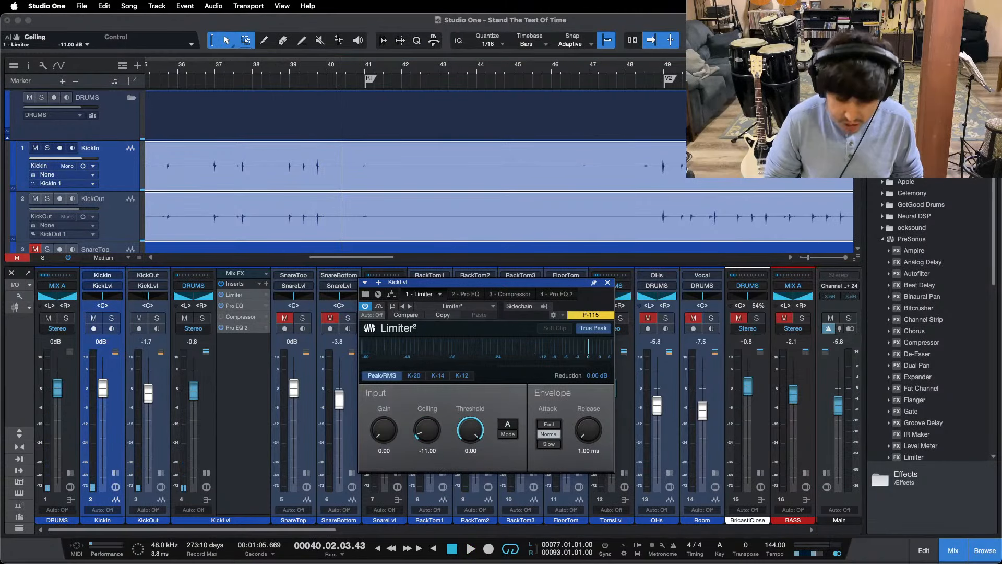
left_click(282, 70)
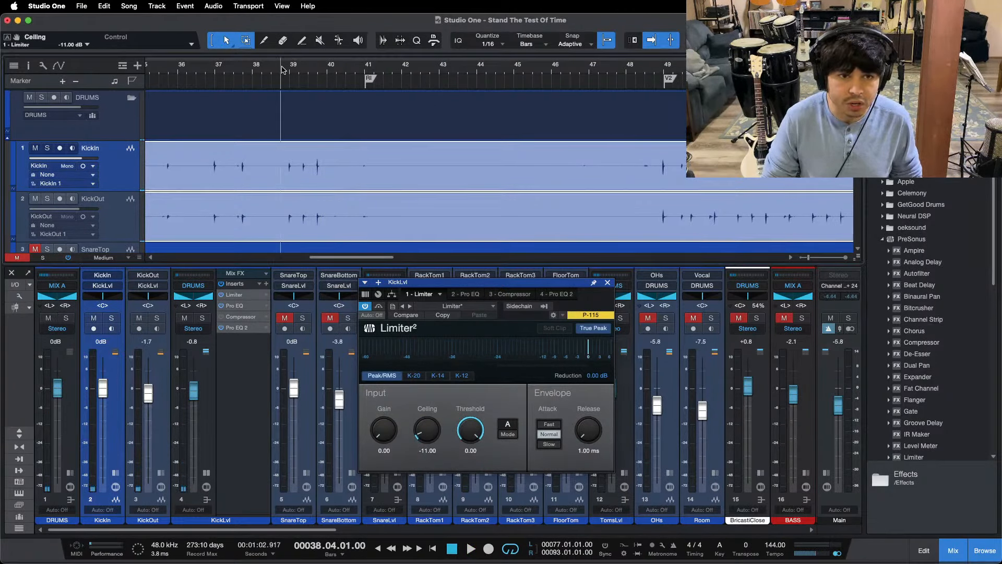
key("space")
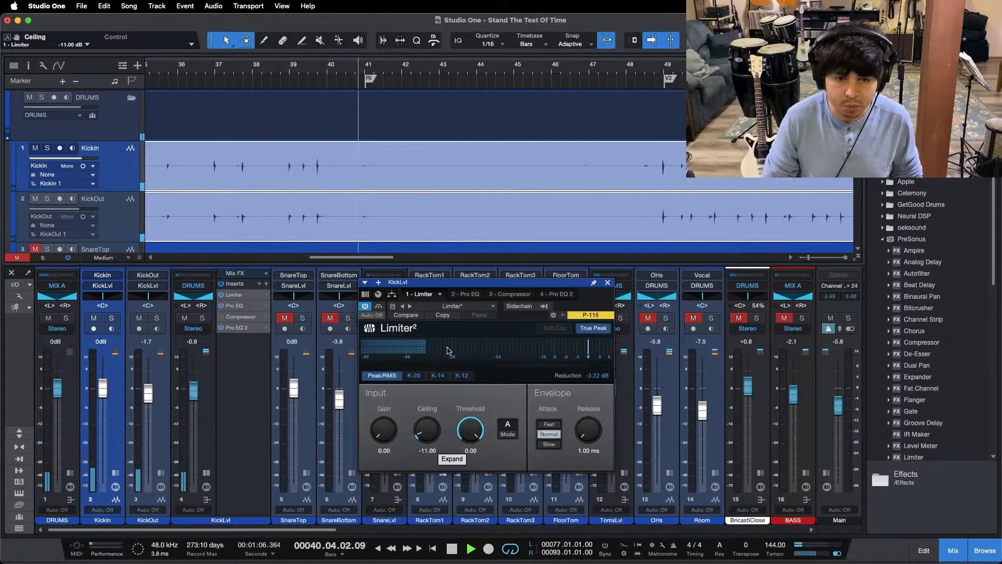
Step: Audition the limited kick in the second verse from about bar 55
key("shift+z")
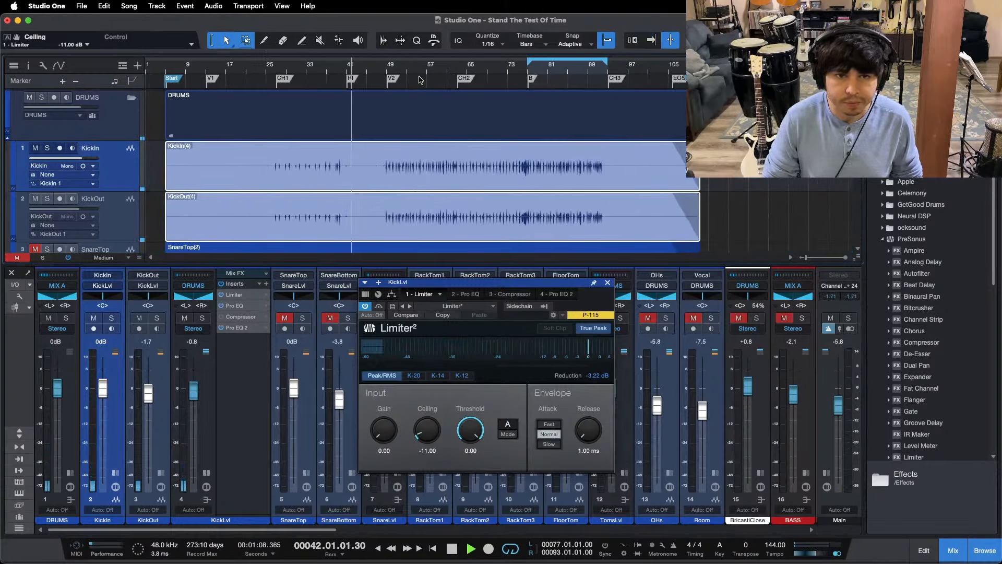
key("space")
left_click_drag(419, 68, 490, 102)
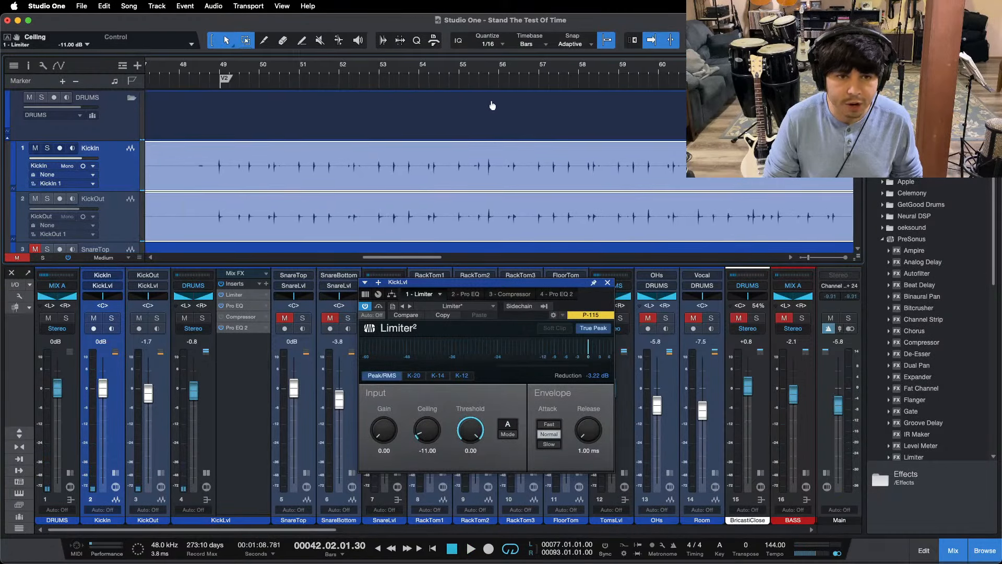
left_click(469, 69)
key("space")
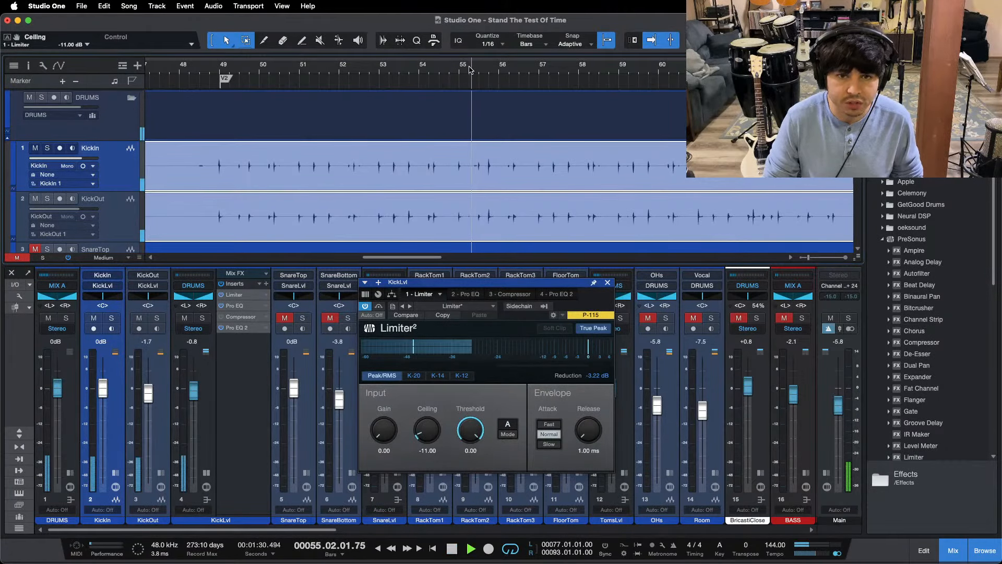
key("space")
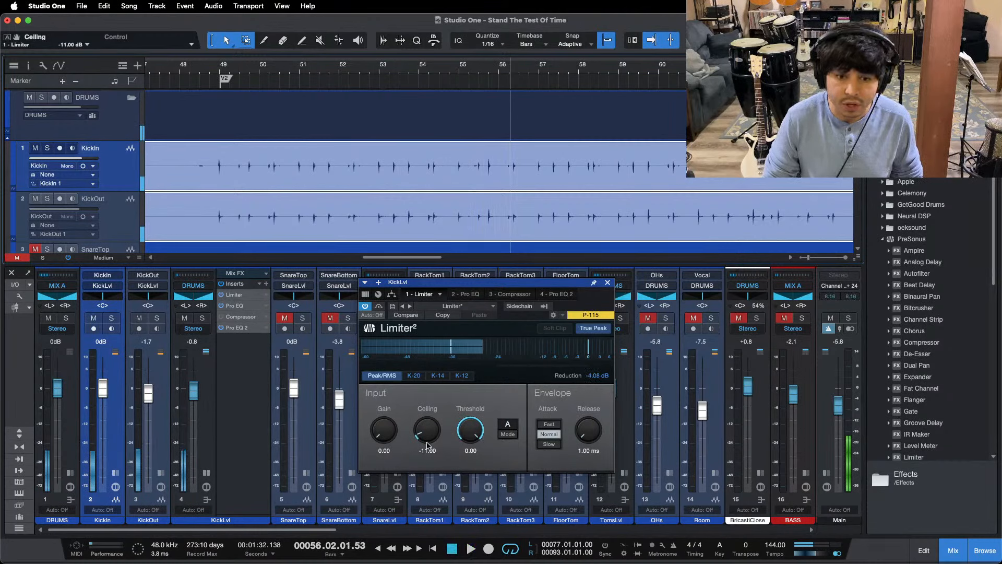
Step: Set the KickLvl limiter's ceiling to -10 dB and replay the second verse from about bar 55
left_click(428, 450)
type("-10")
key("Return")
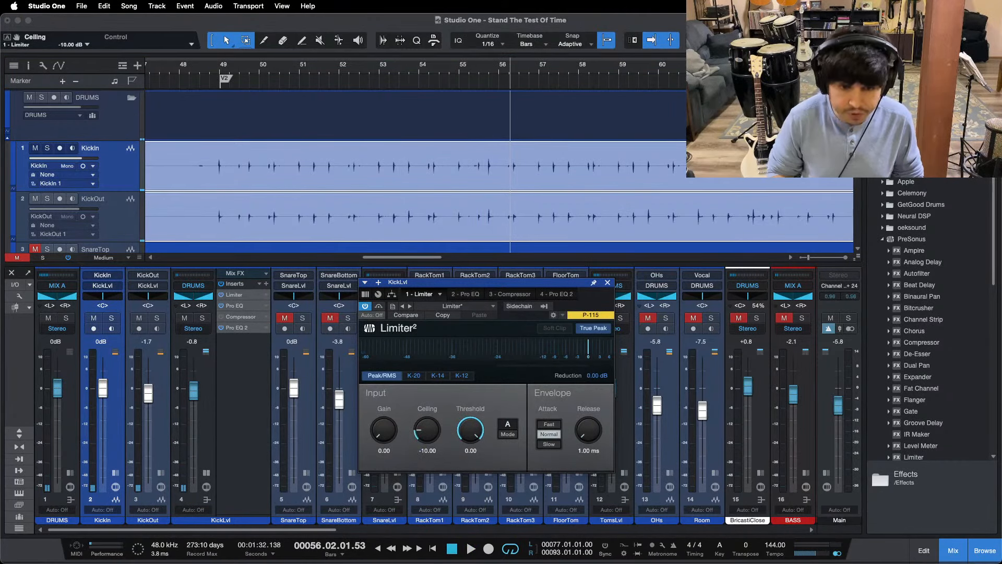
left_click(468, 67)
key("space")
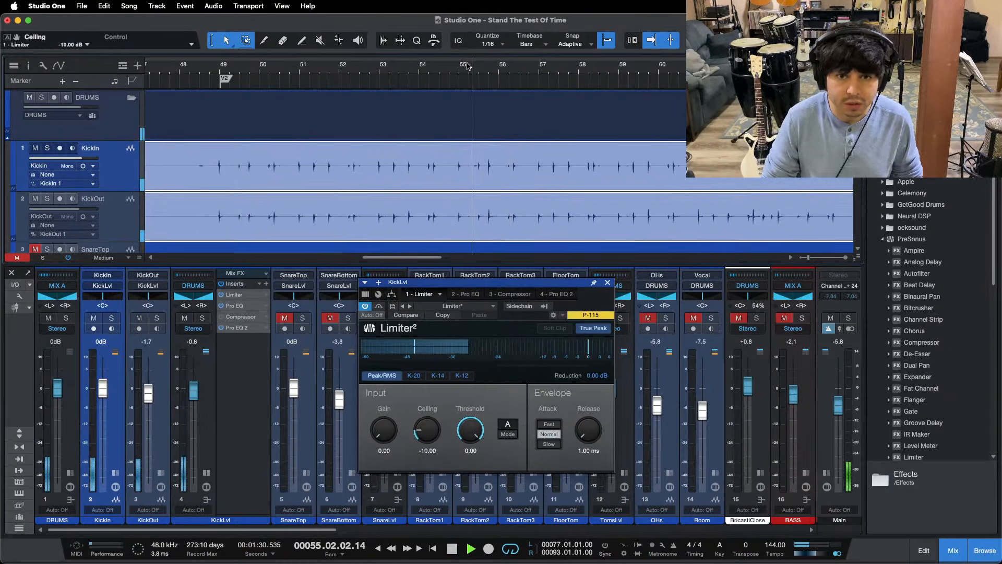
Step: Check the limiter's gain reduction at the start of the second verse and around the start of the bridge
left_click(211, 68)
scroll(222, 68, "down", 6)
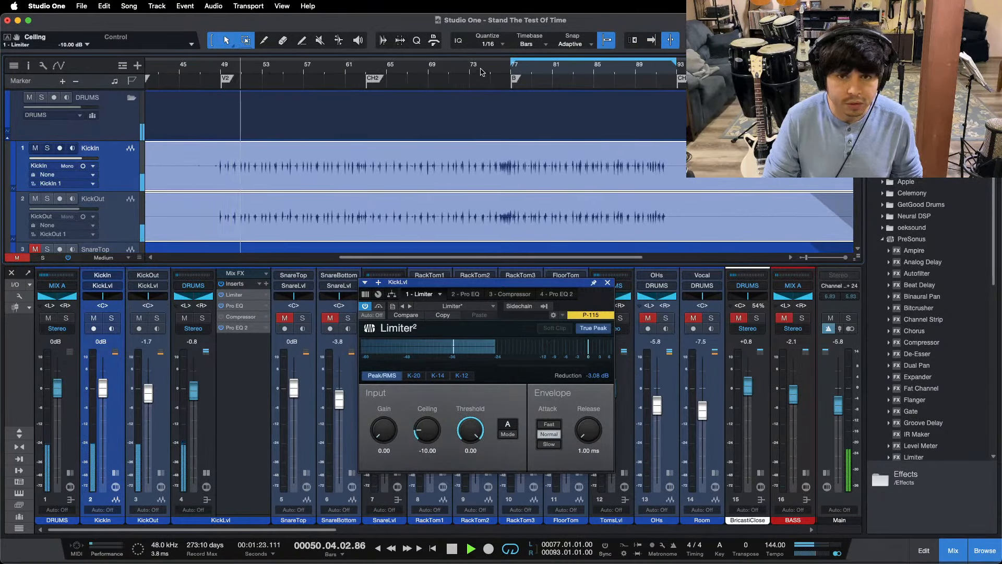
scroll(477, 59, "down", 4)
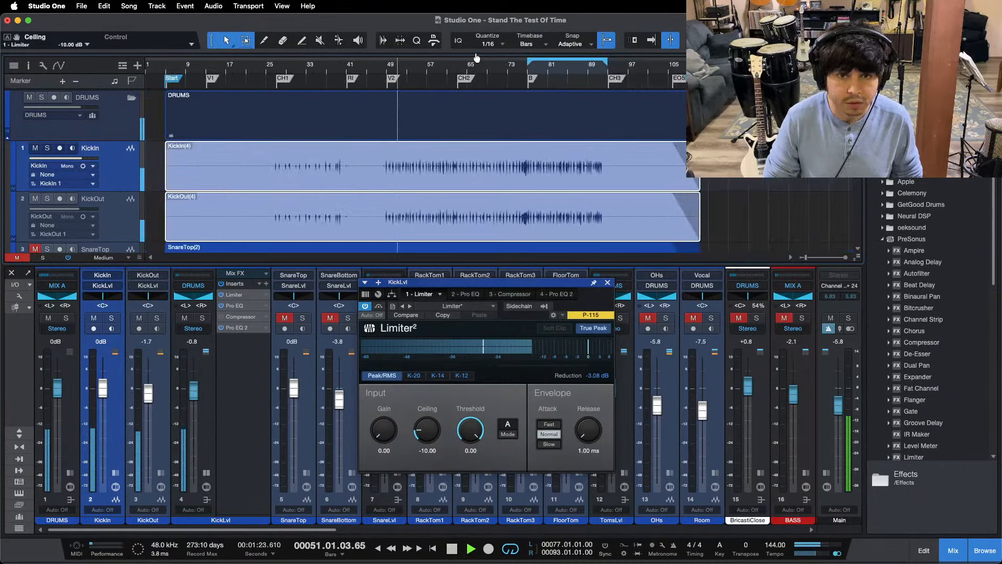
left_click(521, 70)
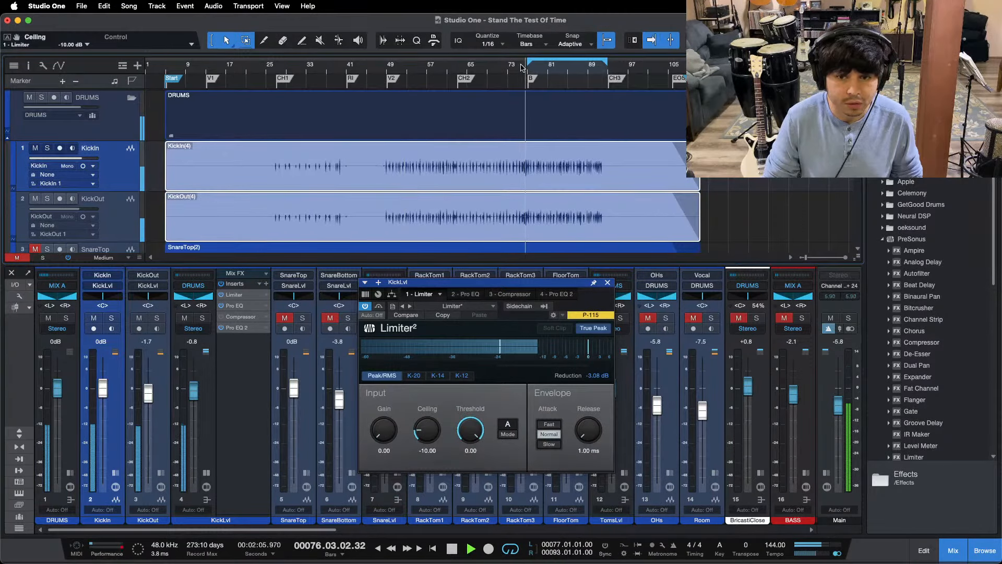
left_click_drag(567, 73, 510, 90)
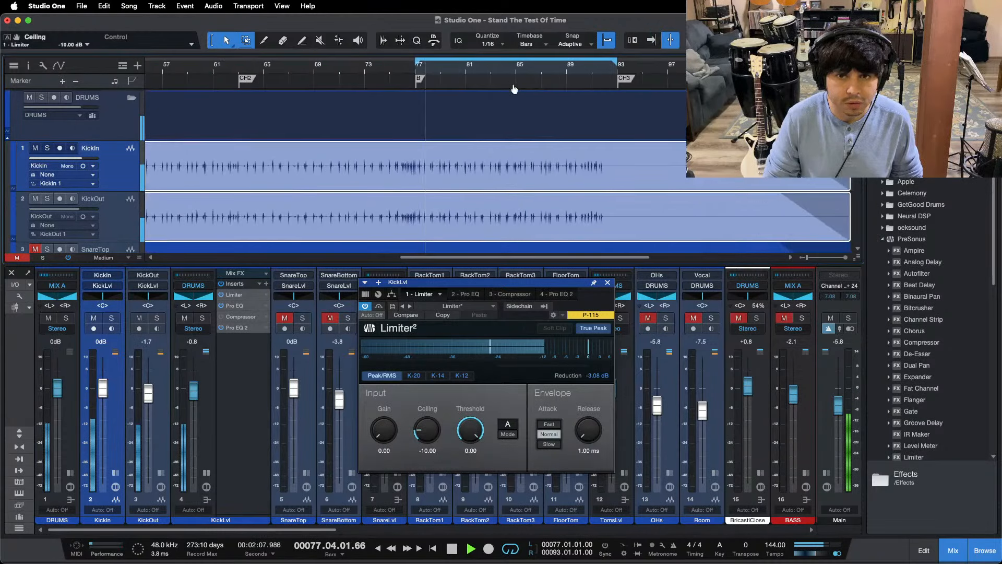
left_click_drag(446, 74, 542, 27)
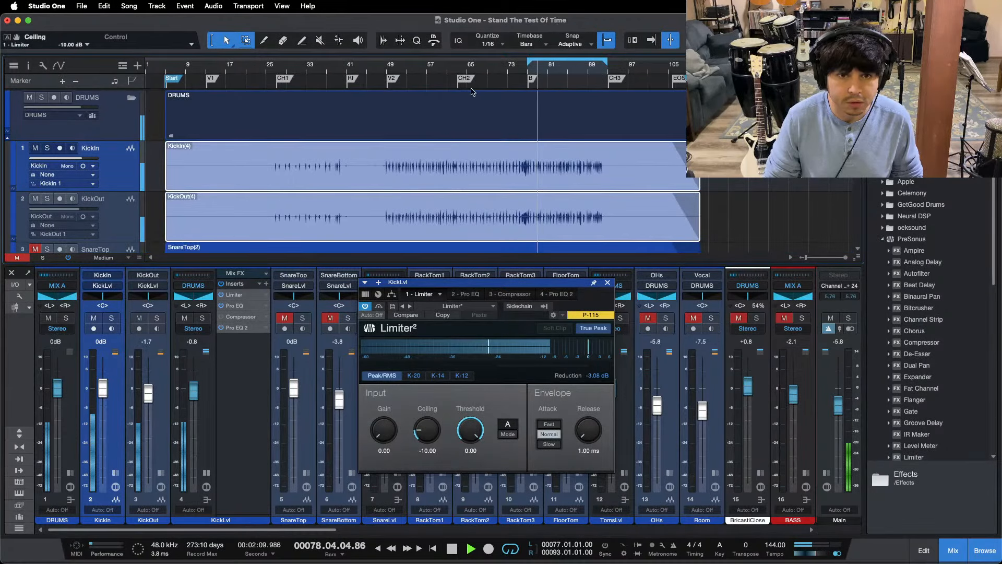
left_click_drag(420, 79, 421, 93)
Step: Play from about bar 55 again and fine-tune the KickLvl limiter's ceiling to -10.20 dB
left_click(415, 67)
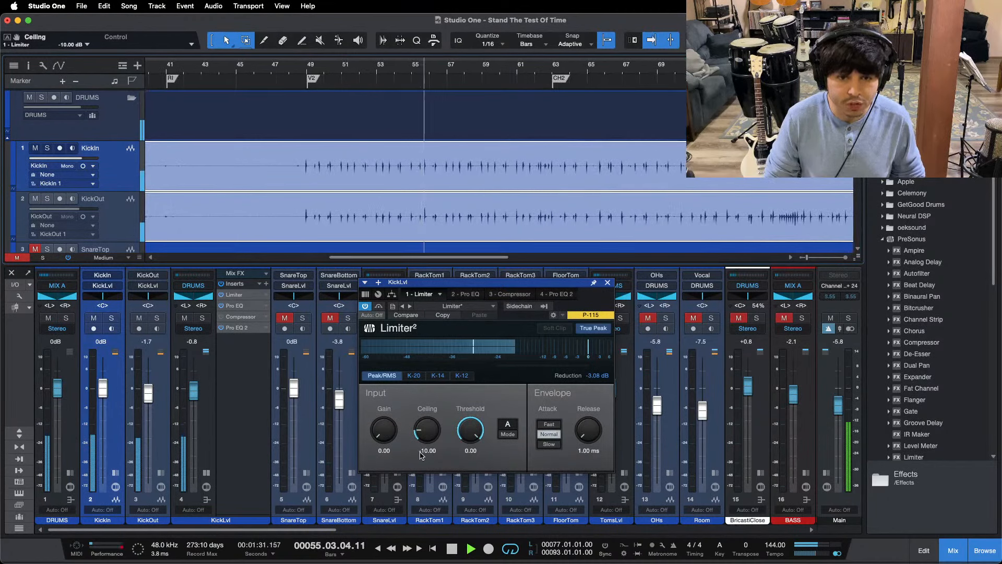
left_click_drag(422, 426, 421, 427)
scroll(422, 427, "down", 1)
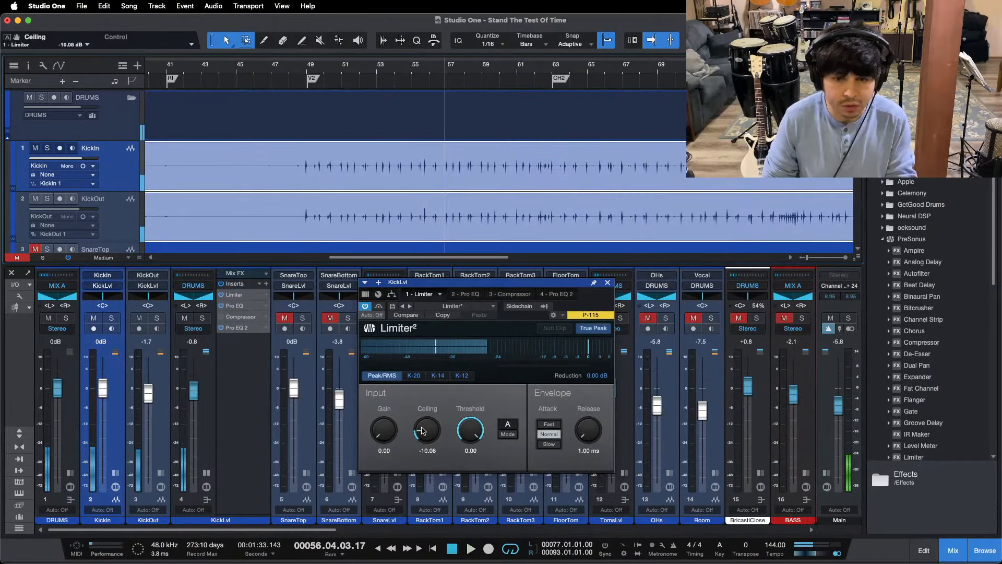
key("space")
key("space")
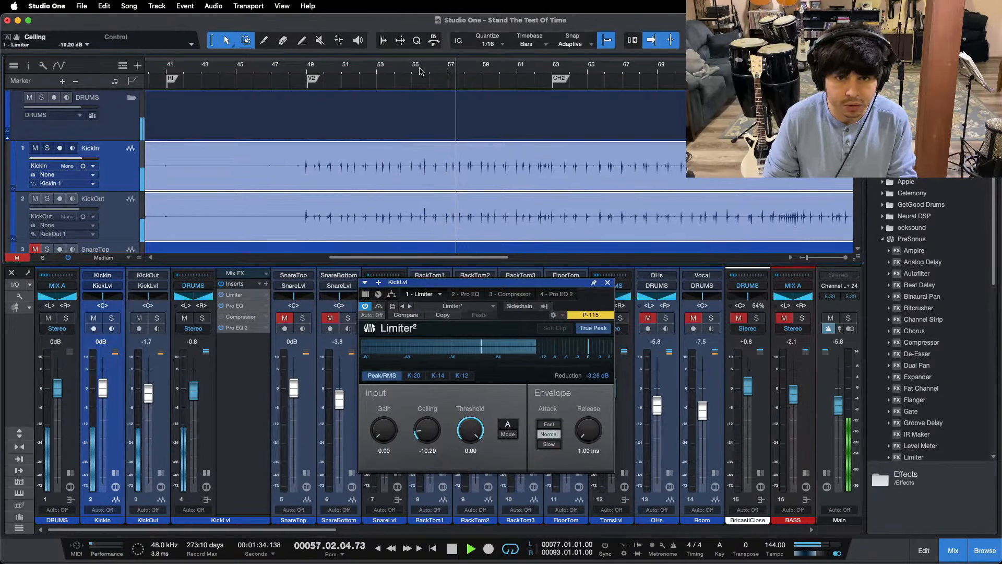
Step: Skip playback ahead to the bridge marker and reset the limiter's gain reduction reading
key("z")
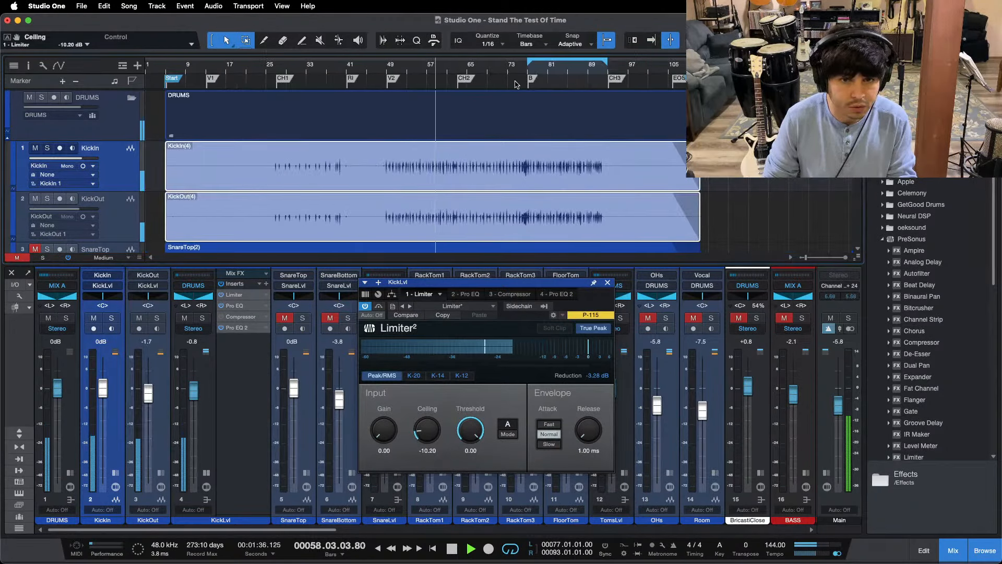
key("n")
key("n")
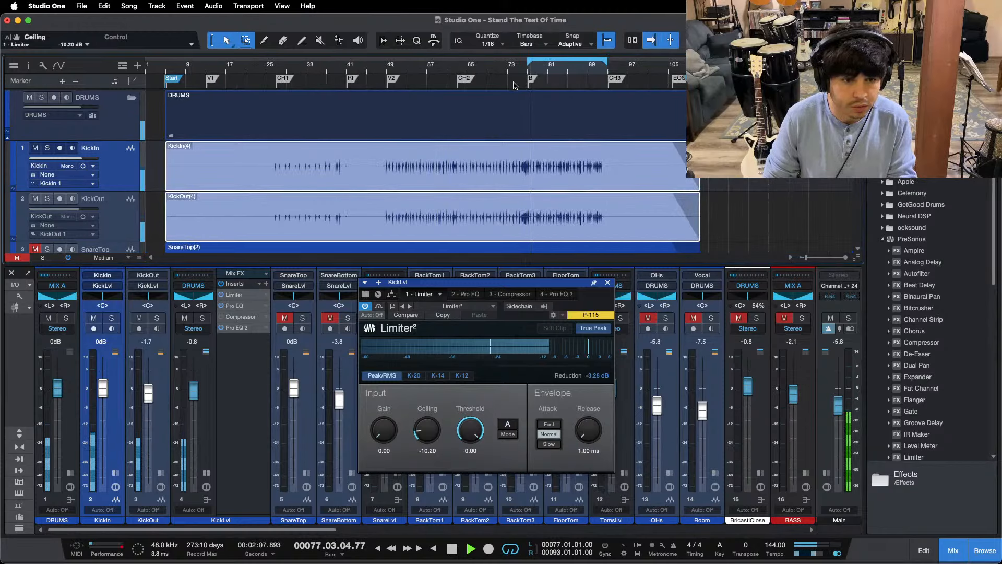
left_click(596, 376)
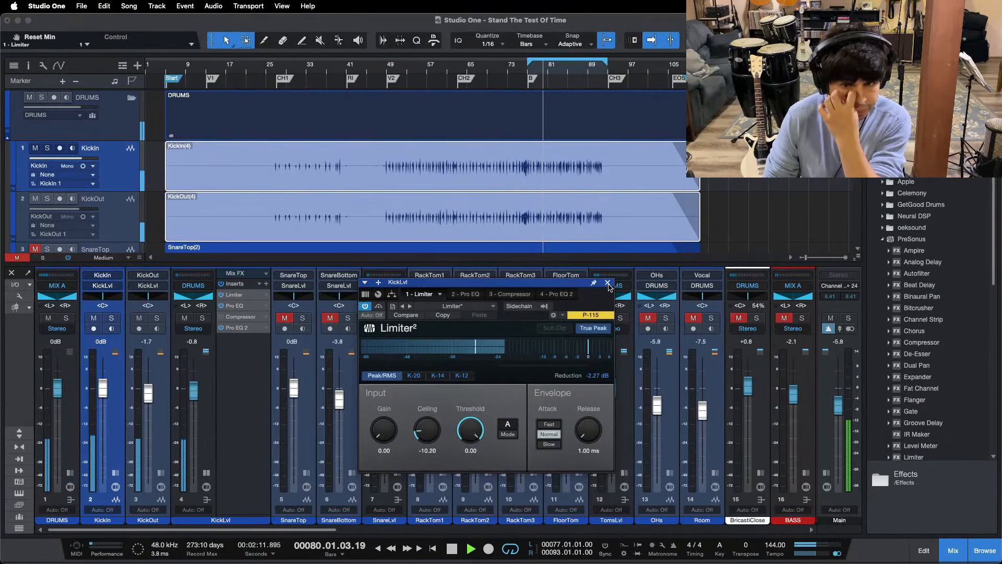
Step: Open the first Pro EQ of the KickLvl bus, raise the bus fader to -0.4 dB and reposition the EQ window
left_click(462, 293)
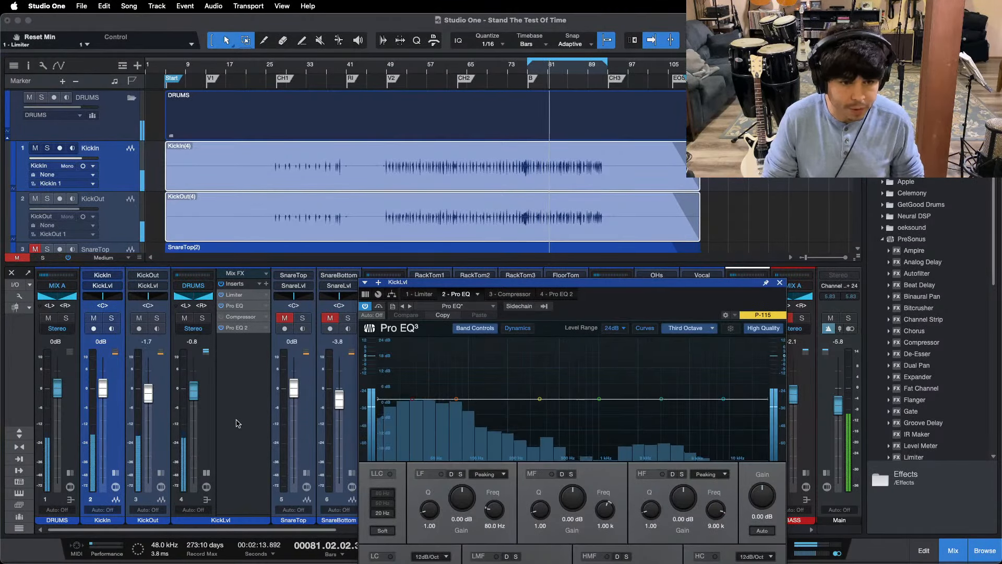
left_click_drag(194, 391, 194, 389)
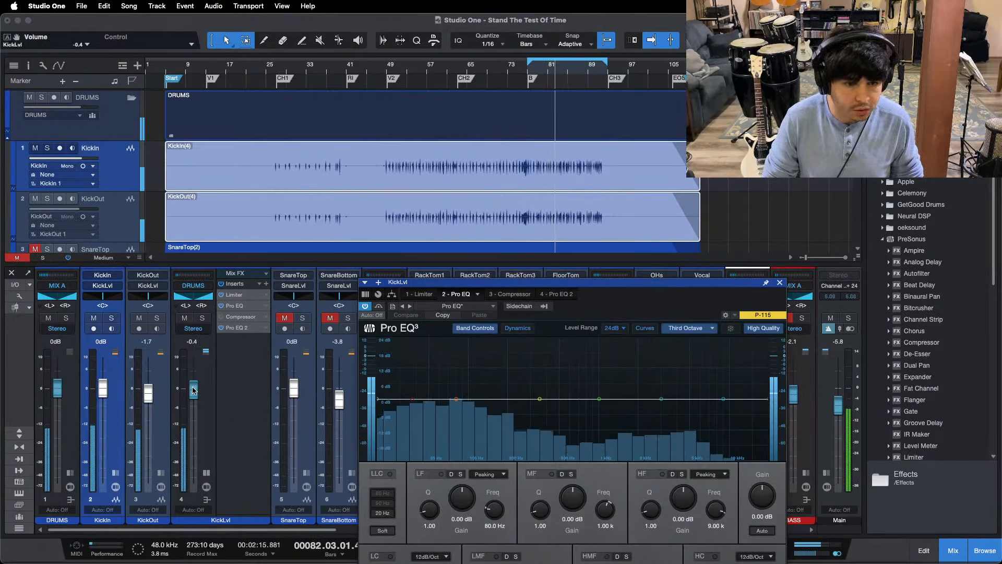
left_click_drag(501, 282, 358, 200)
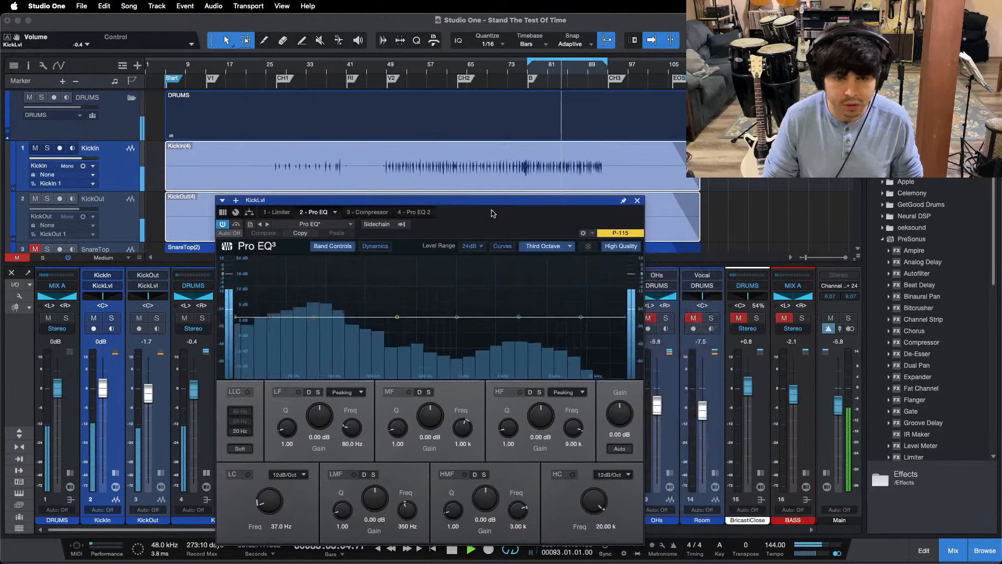
Step: Enable the low cut band in the KickLvl Pro EQ and set its frequency to 37.2 Hz during bridge playback
left_click(248, 474)
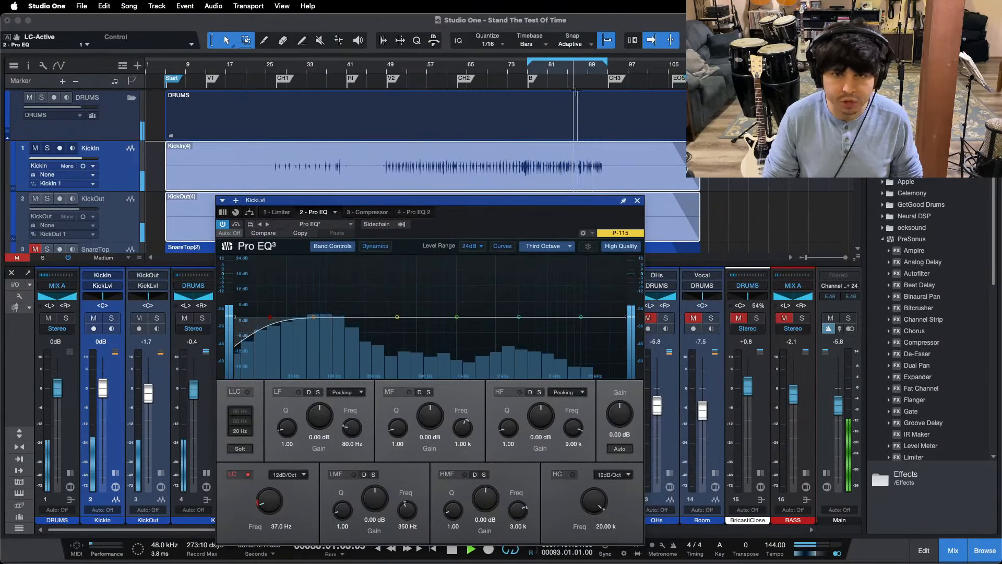
left_click(561, 66)
left_click_drag(550, 78, 461, 100)
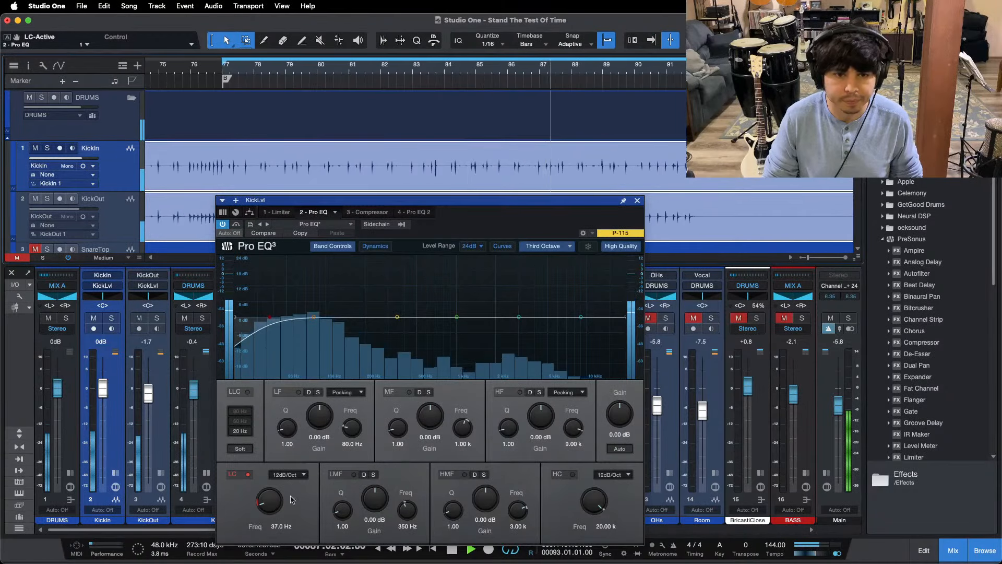
left_click_drag(266, 509, 266, 510)
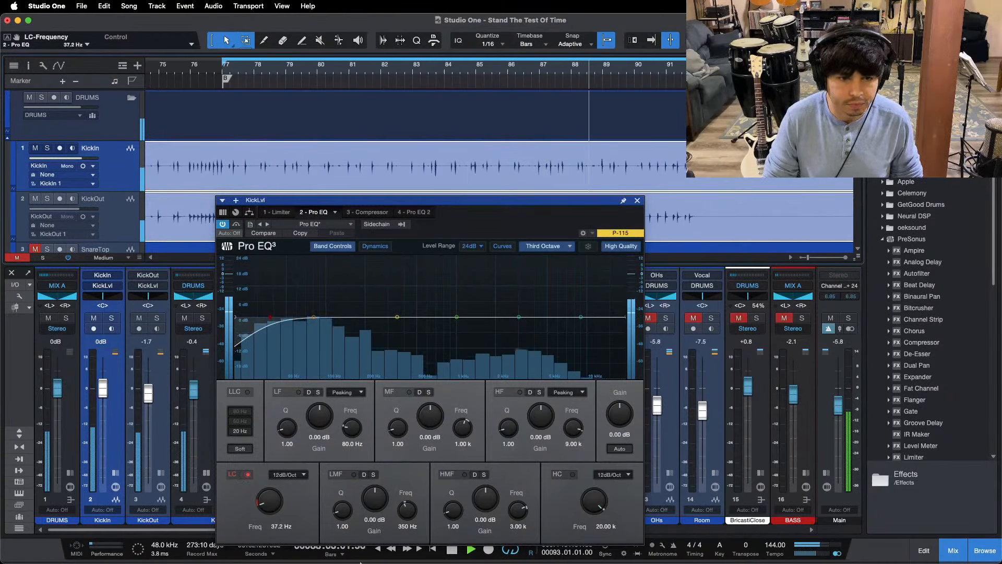
left_click(546, 541)
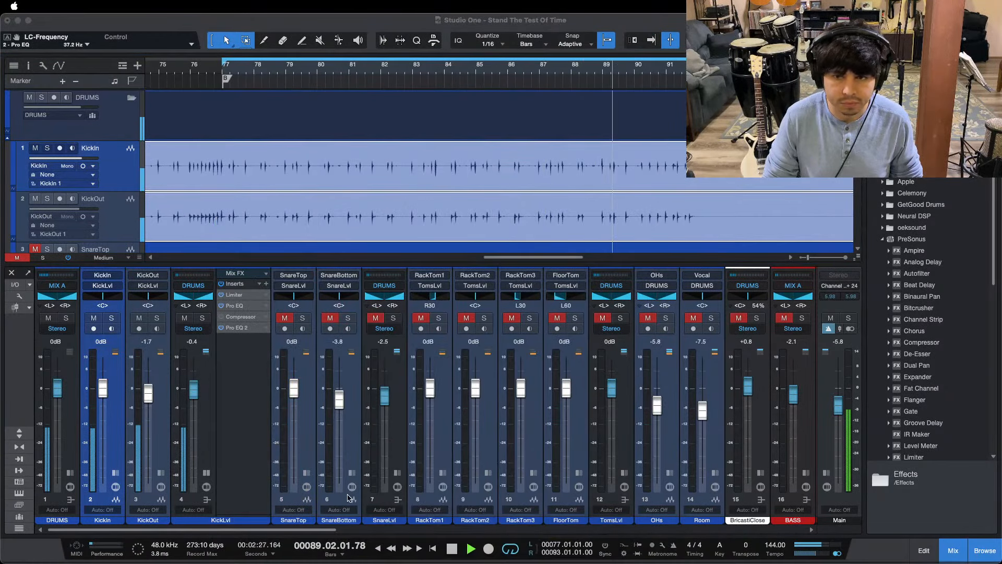
left_click(251, 494)
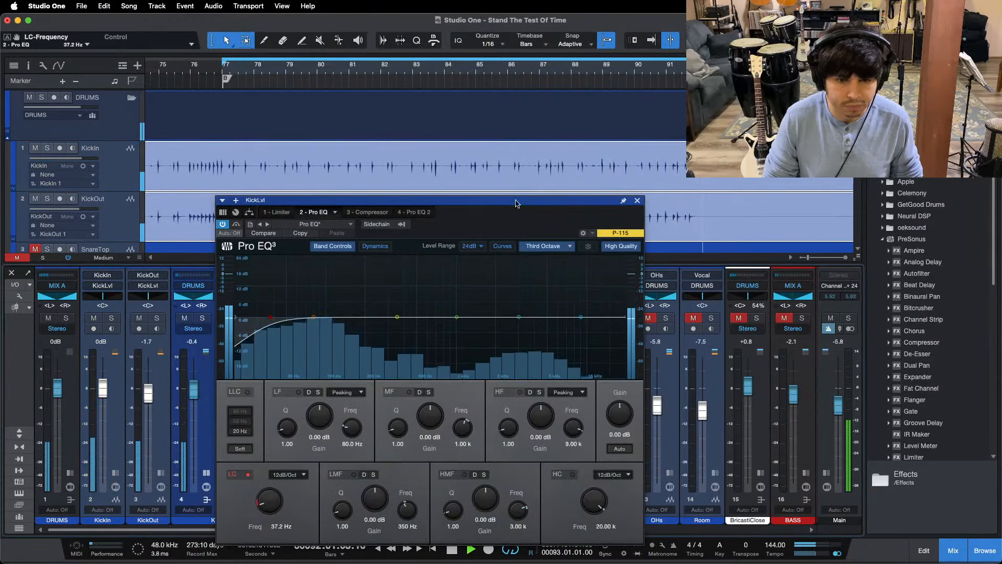
Step: Move the Pro EQ window higher, check the recording in OBS, and lower the KickLvl low cut frequency to 34.8 Hz
left_click_drag(506, 214, 506, 166)
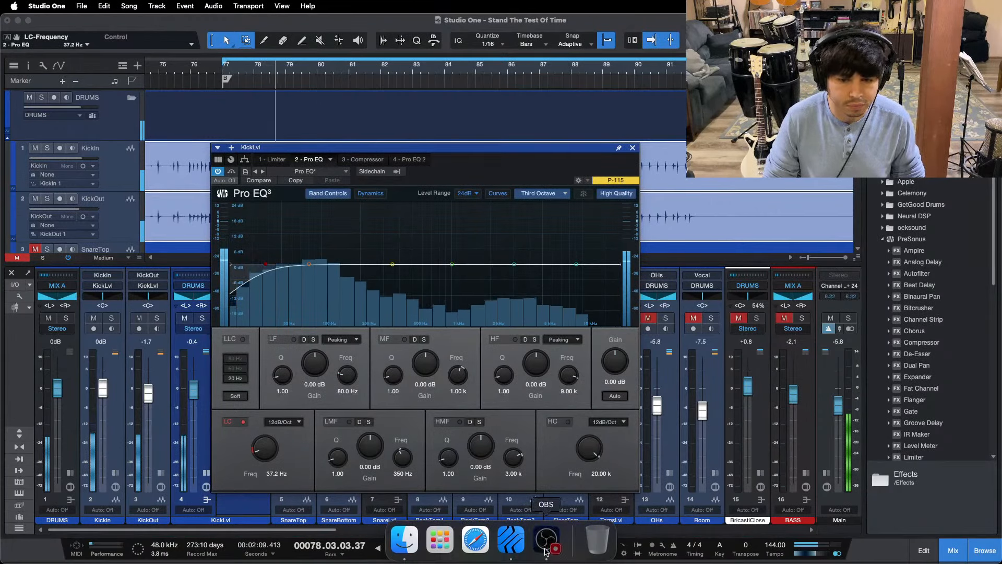
left_click(546, 545)
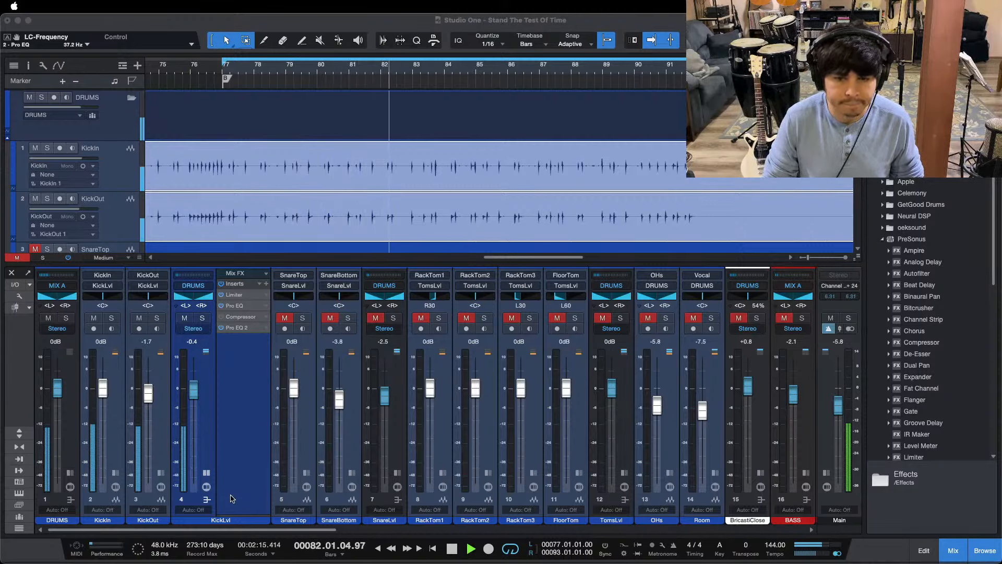
left_click(231, 498)
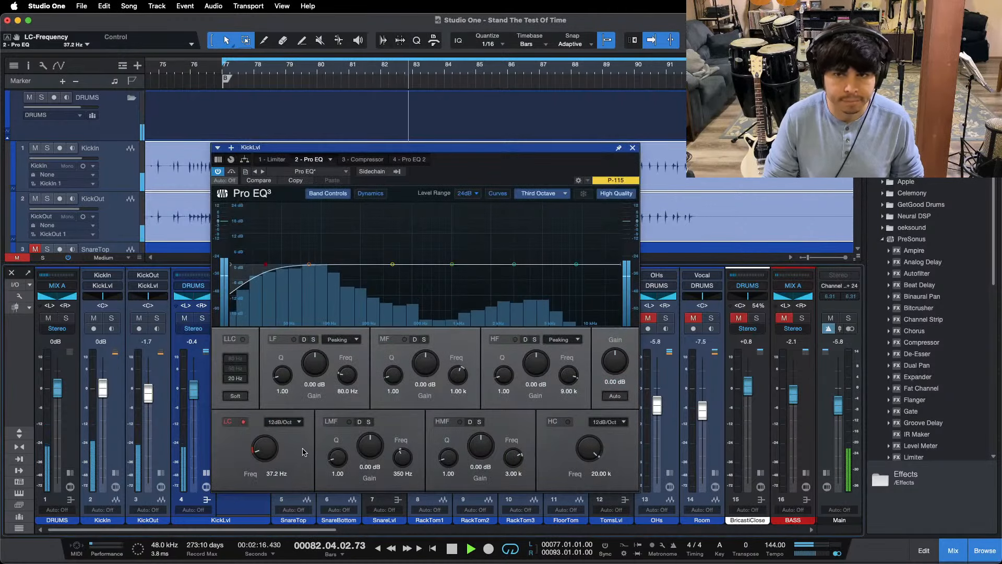
left_click(239, 421)
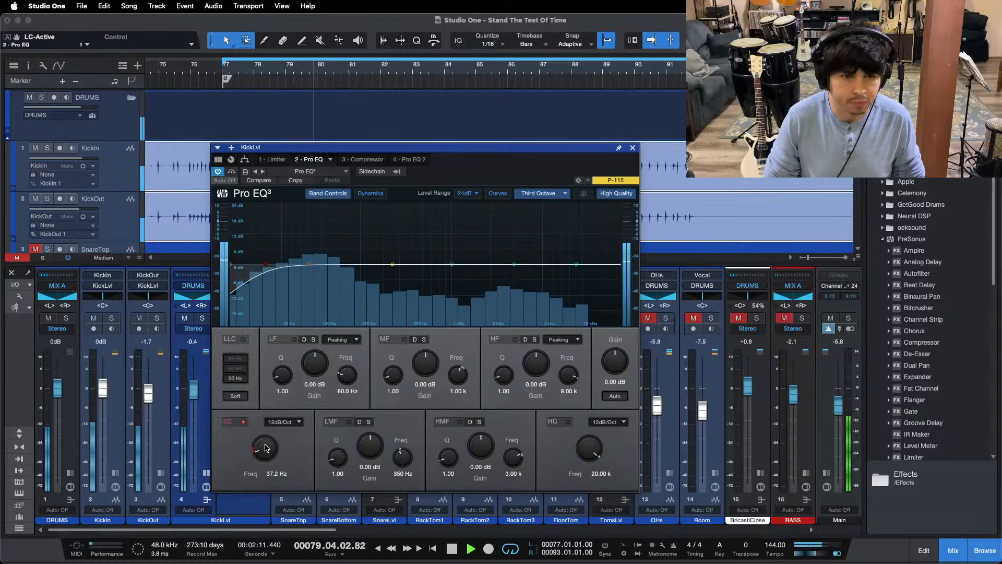
scroll(267, 448, "down", 2)
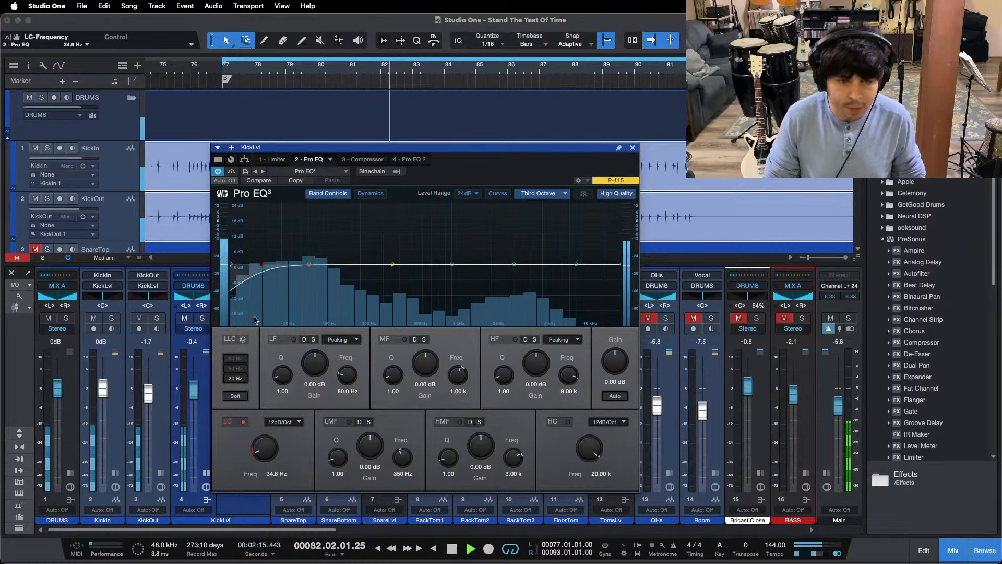
Step: Set the EQ analyzer to FFT Curve and notch the MF band at 782 Hz with Q 24.00 and -14.40 dB gain
left_click(539, 197)
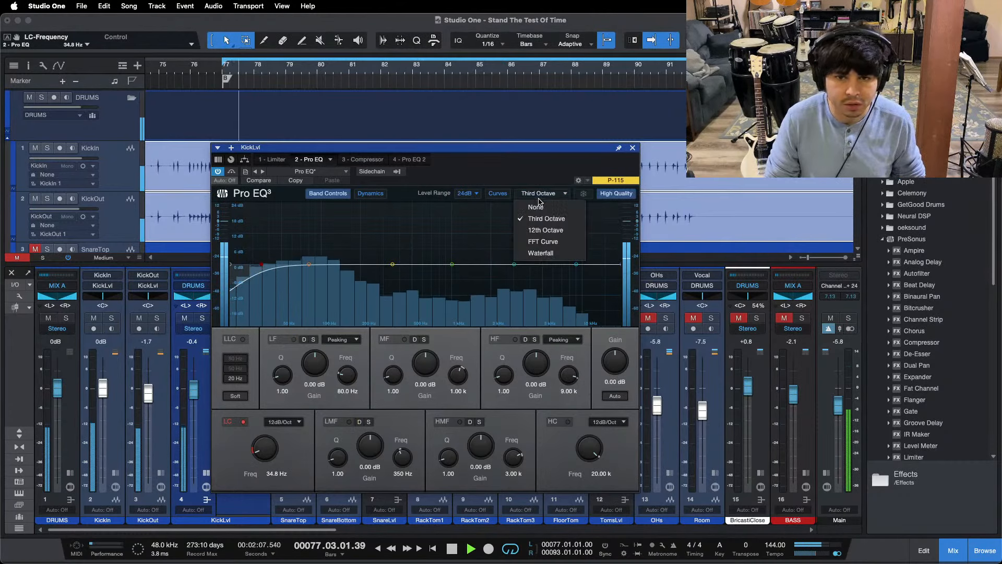
left_click(543, 241)
left_click_drag(399, 378, 438, 223)
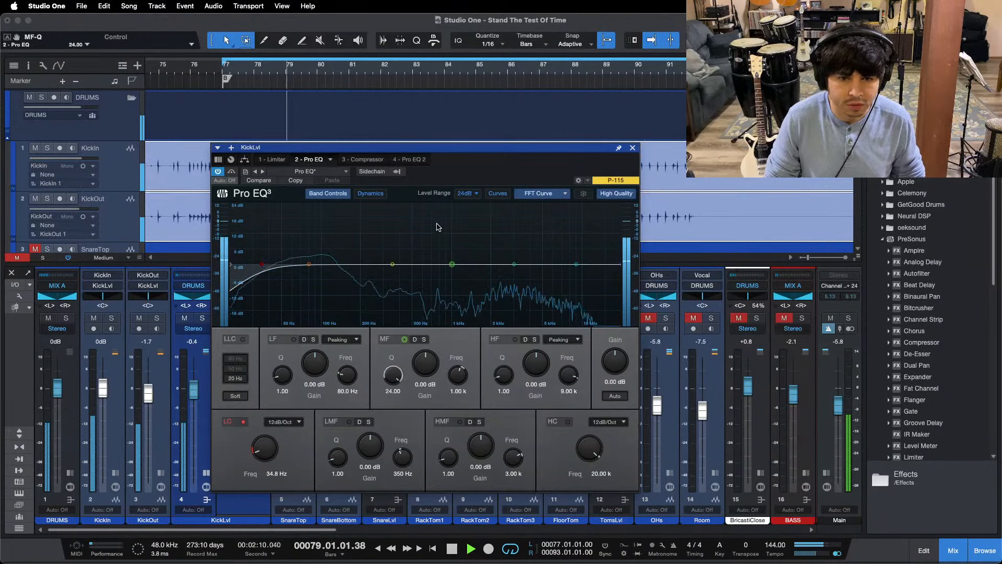
left_click_drag(452, 264, 438, 193)
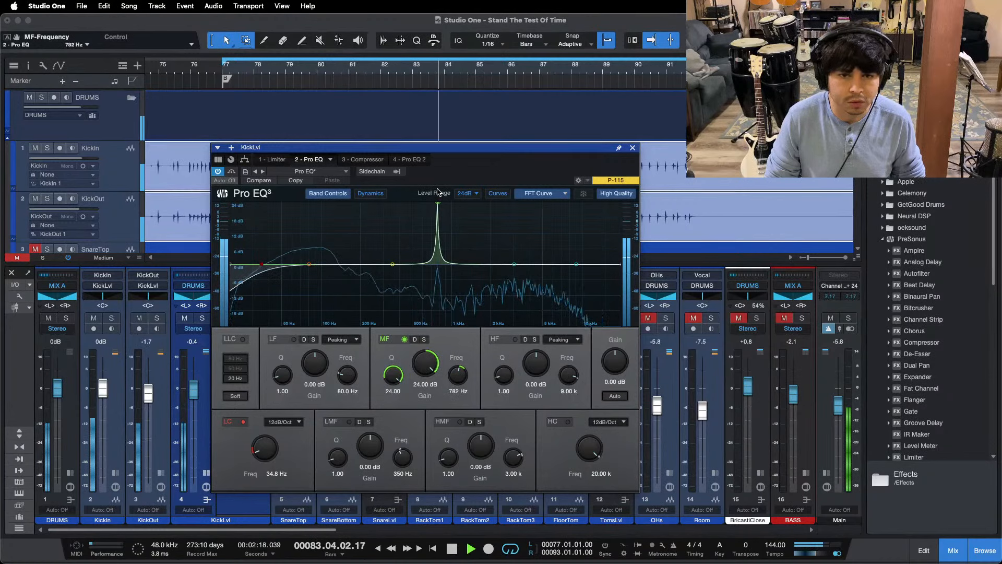
left_click_drag(425, 365, 430, 386)
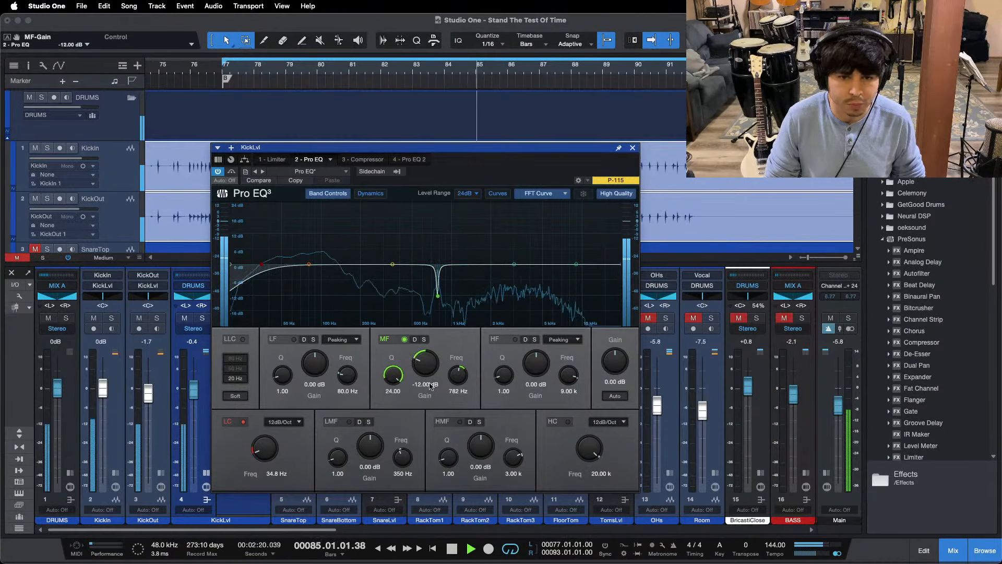
scroll(425, 370, "down", 5)
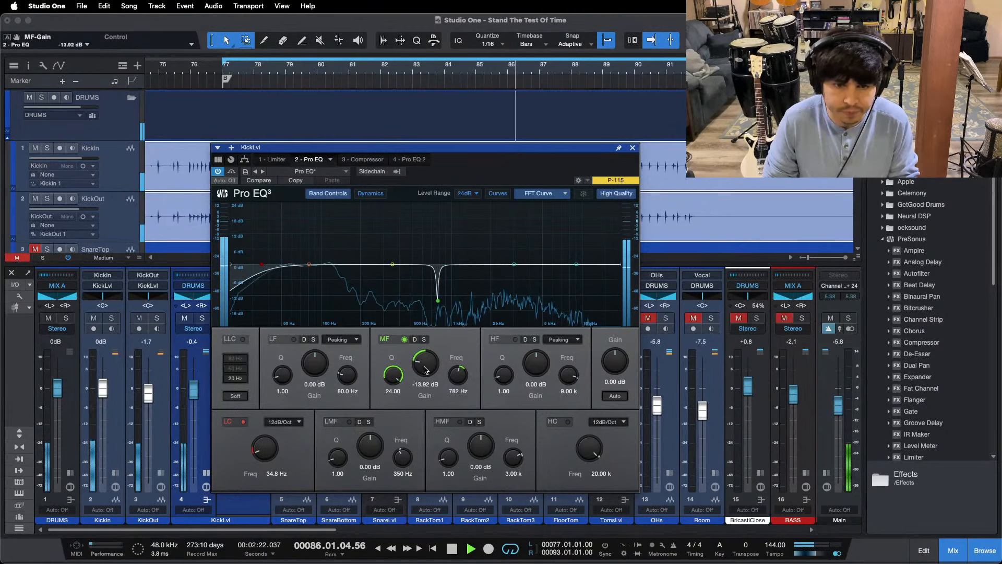
Step: Open and enable the KickLvl compressor, move its window aside, and shorten the release to 65.4 ms during bridge playback
left_click(364, 159)
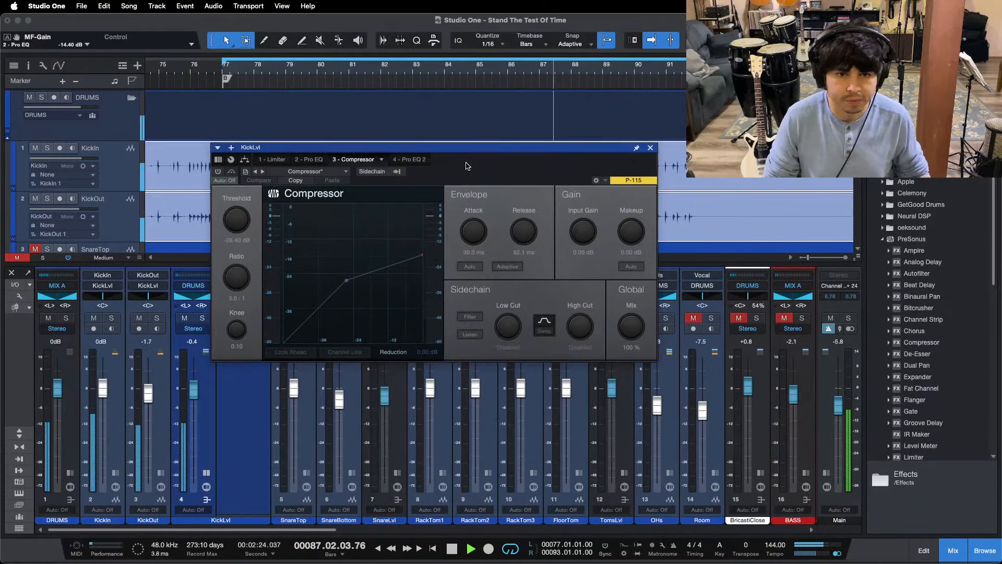
mouse_move(466, 165)
left_mouse_down()
mouse_move(535, 167)
mouse_move(603, 228)
left_mouse_up()
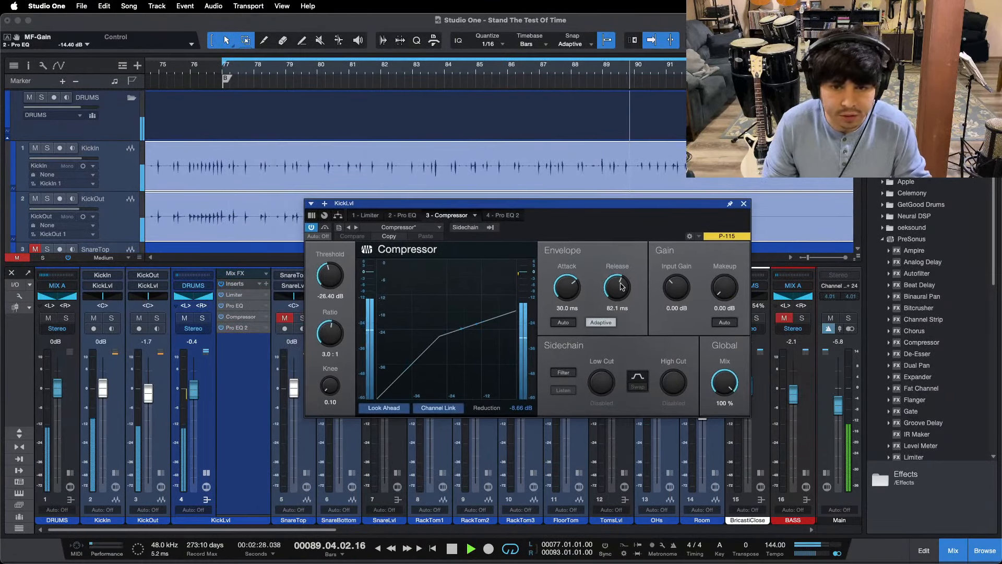
scroll(617, 285, "down", 2)
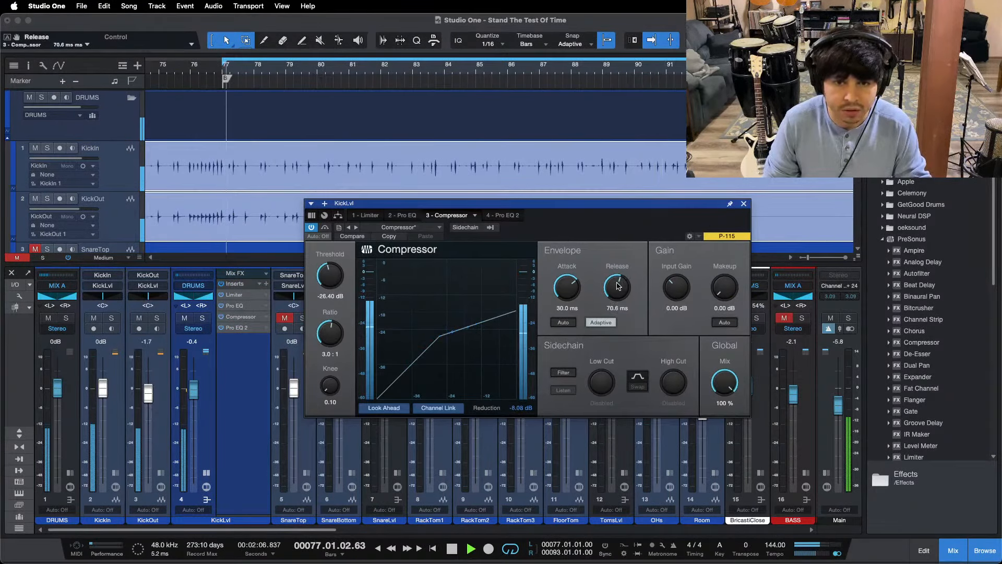
scroll(617, 284, "down", 2)
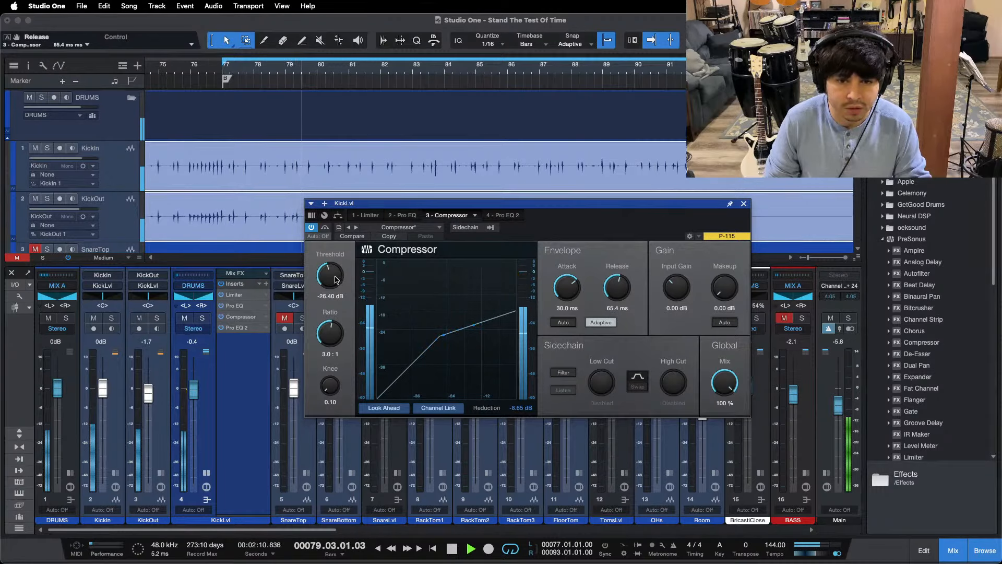
left_click(185, 75)
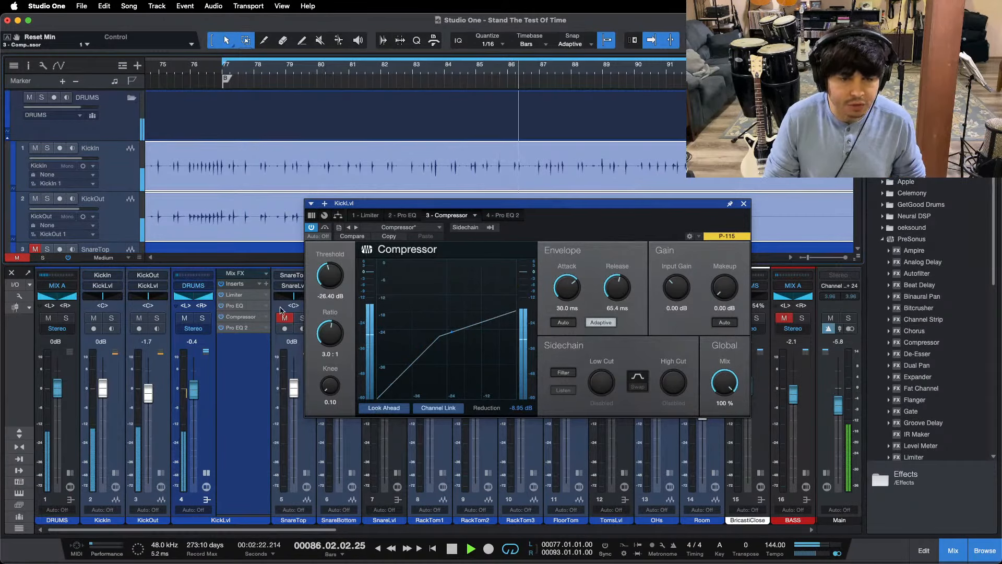
Step: Reopen the first Pro EQ of the KickLvl bus, raise the bus fader to +1.7 dB and reposition the EQ window
left_click(235, 305)
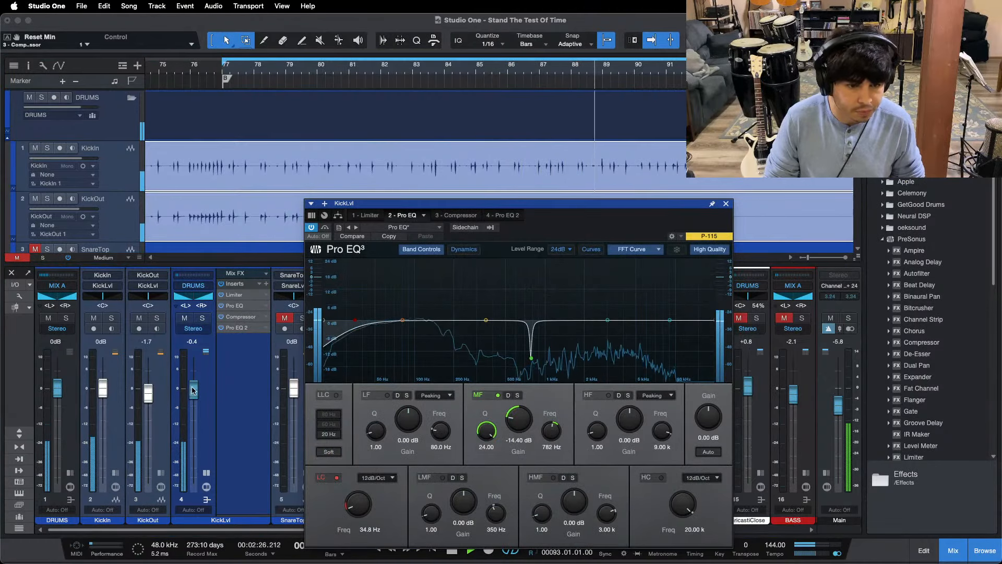
left_click_drag(194, 388, 193, 384)
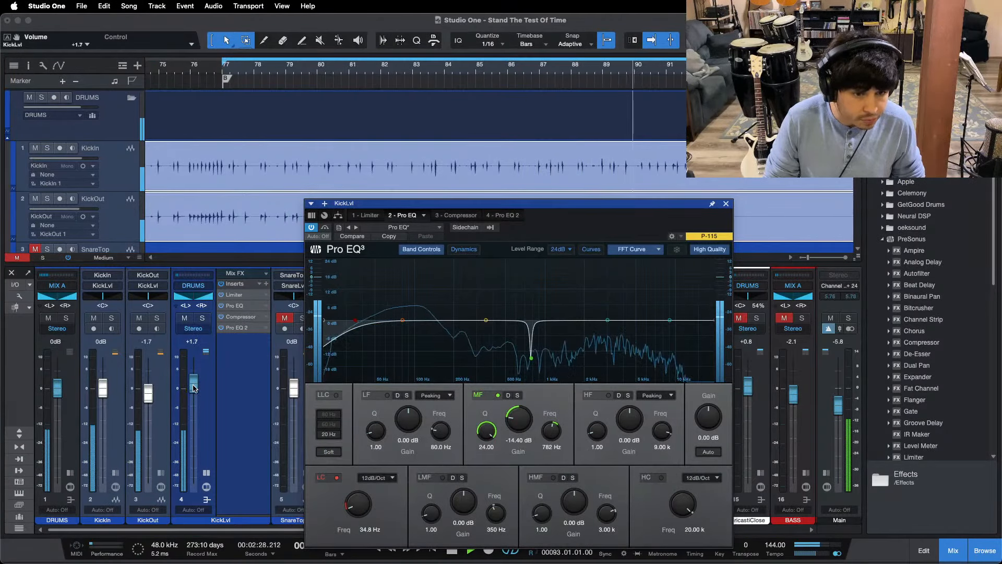
left_click_drag(607, 206, 558, 161)
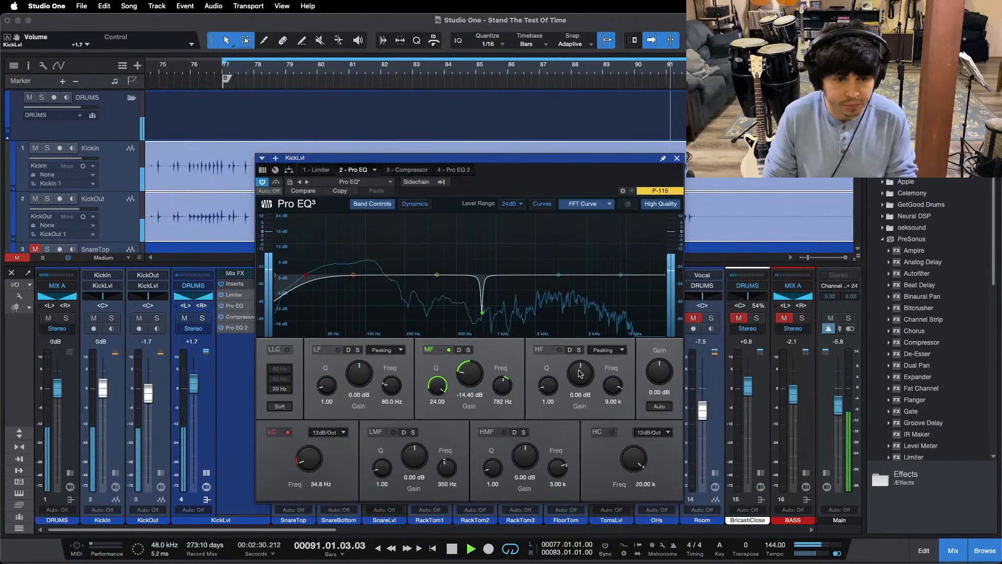
Step: Boost the HF band at 9.00 kHz in the first KickLvl Pro EQ to 13.44 dB during playback
scroll(580, 373, "up", 6)
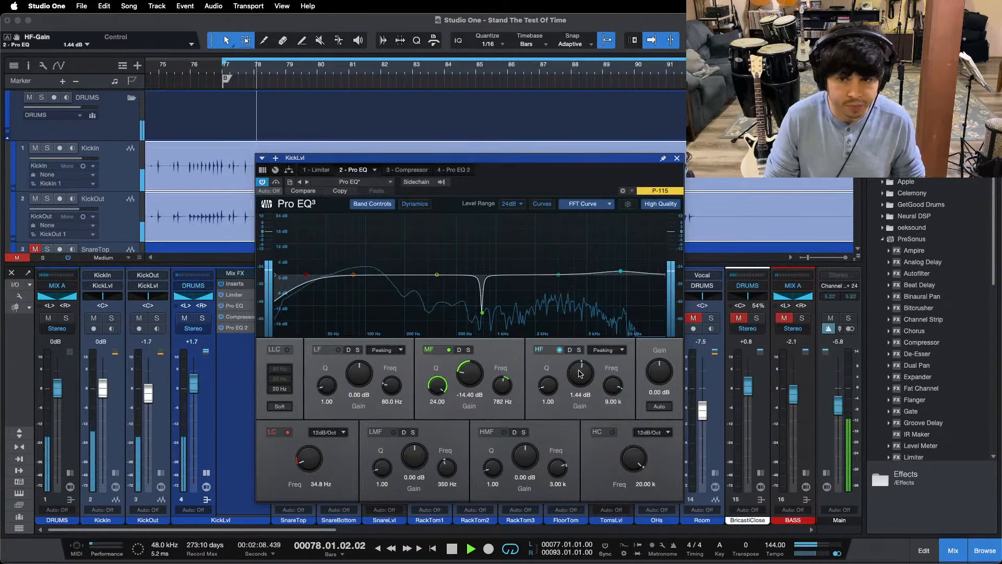
scroll(580, 373, "up", 13)
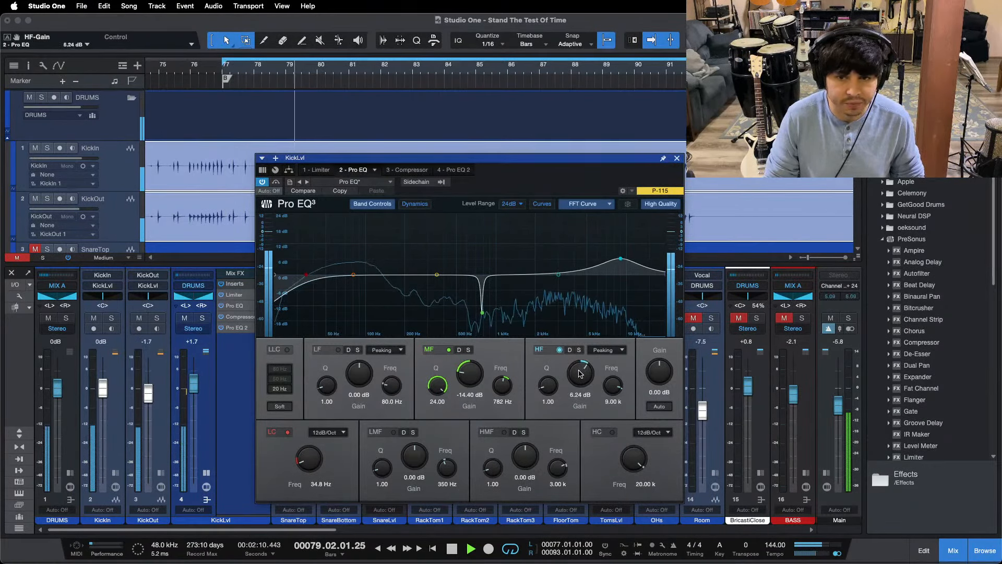
scroll(580, 373, "up", 8)
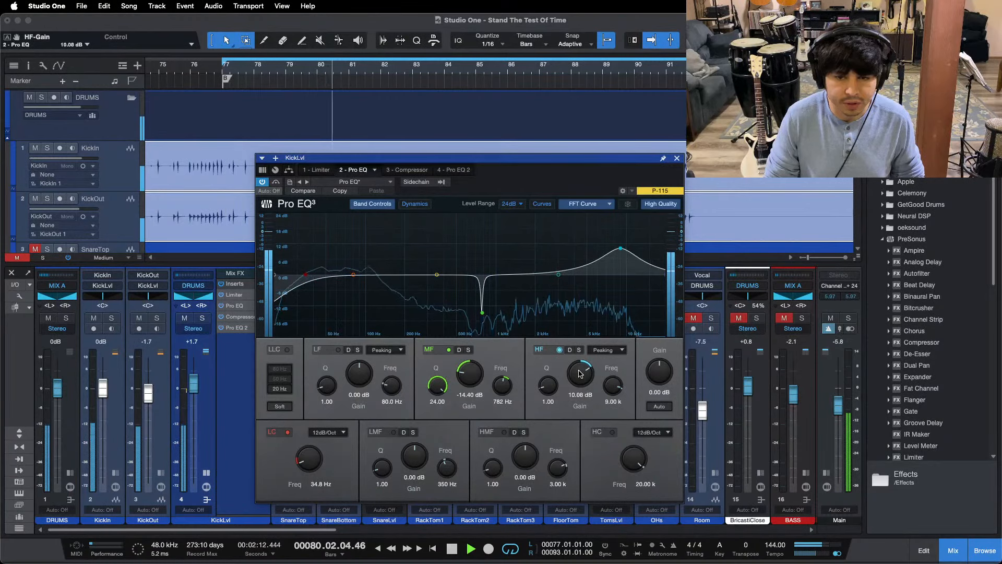
scroll(581, 373, "up", 6)
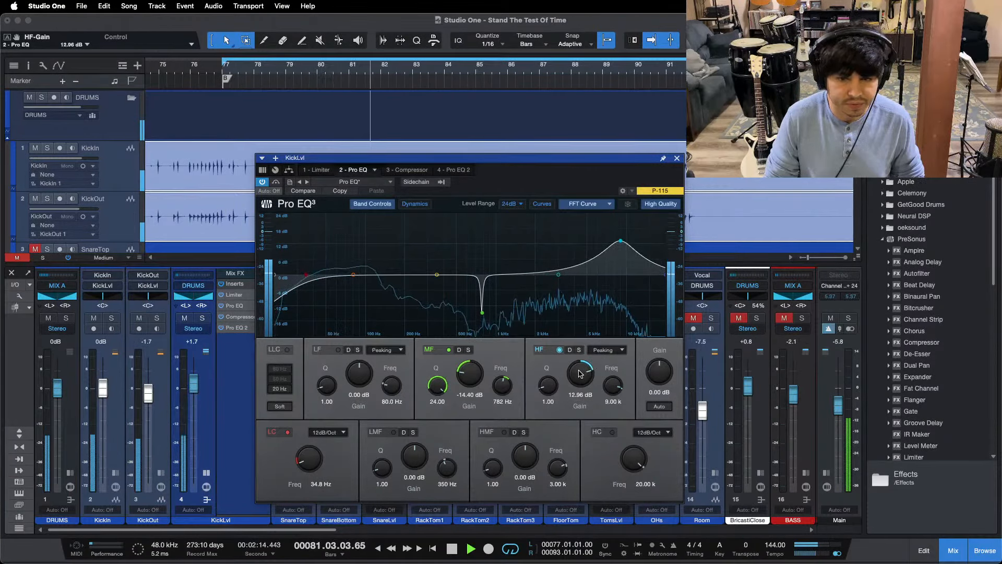
scroll(580, 373, "down", 1)
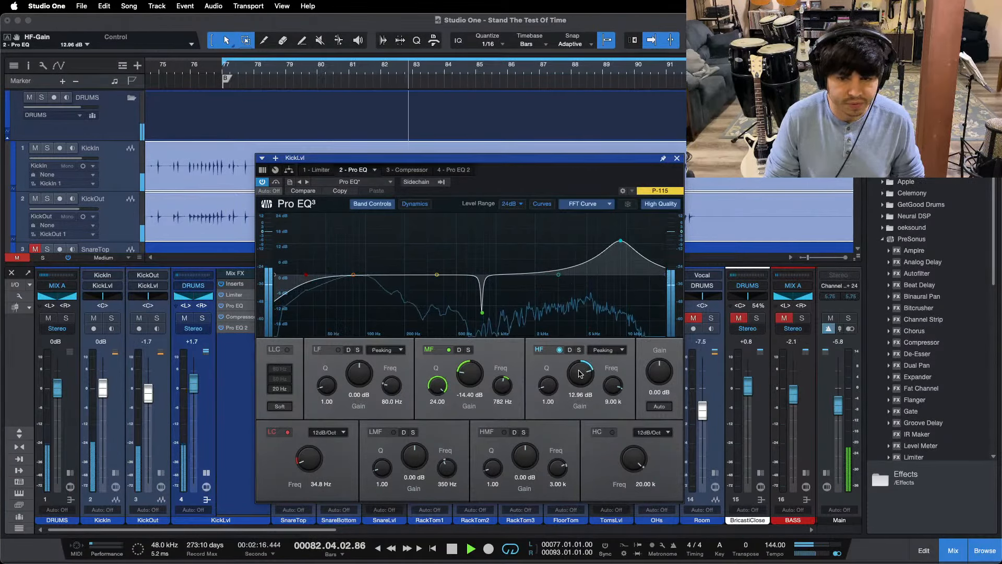
scroll(580, 375, "up", 1)
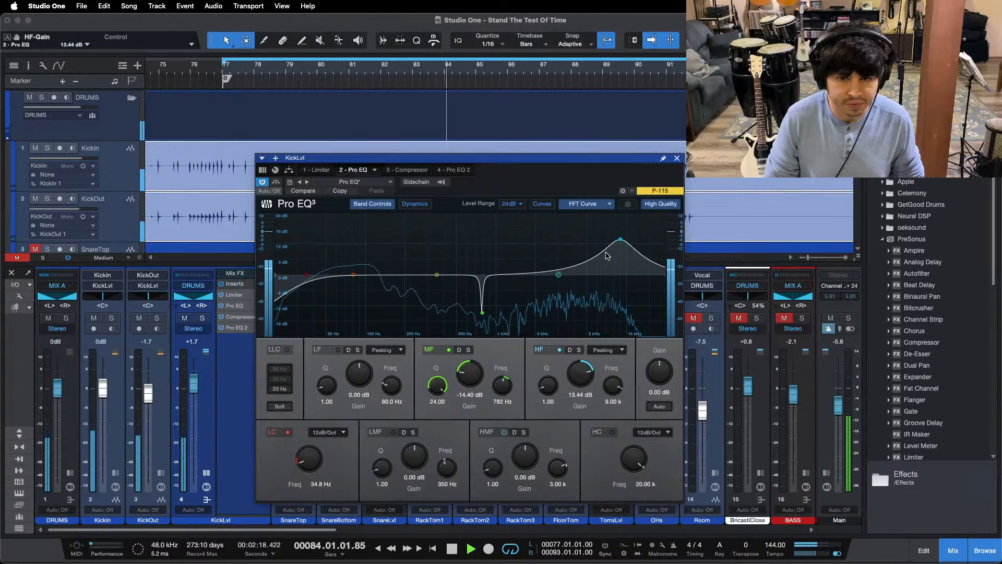
Step: Open Pro EQ 2 of the KickLvl bus, set the bus fader to 0 dB and boost the LF band at 80 Hz to 6.72 dB
left_click(453, 169)
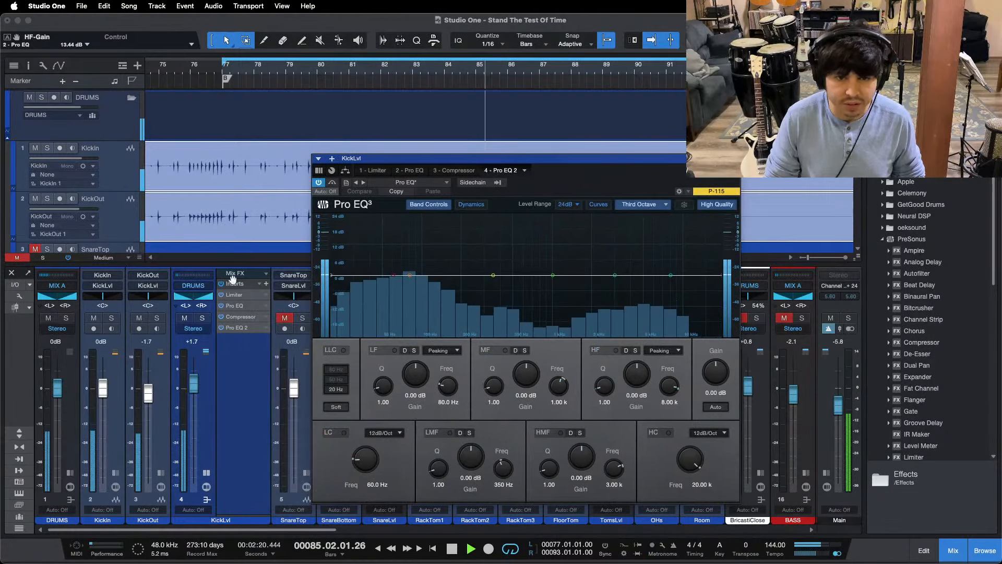
left_click(193, 389, "alt")
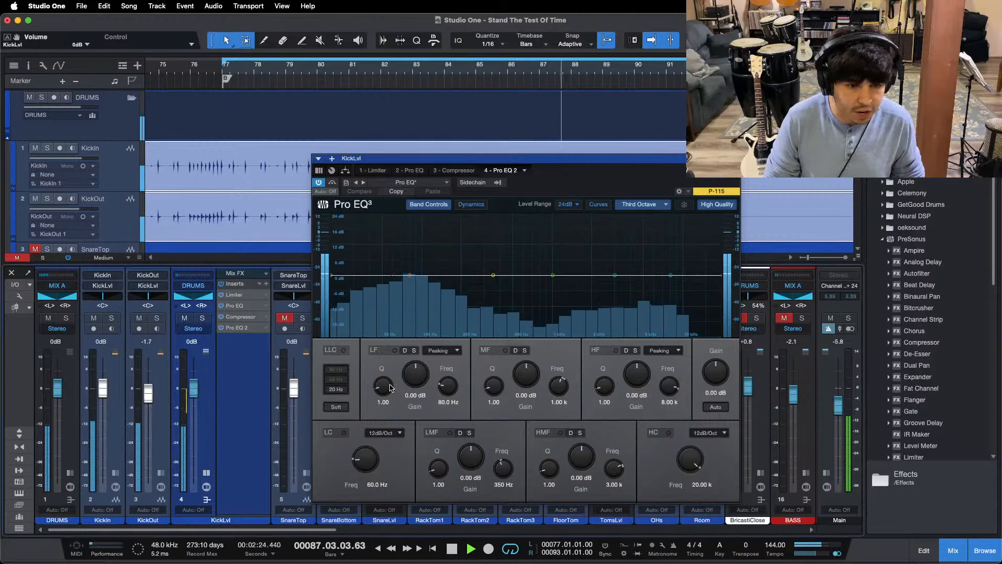
left_click_drag(418, 379, 418, 377)
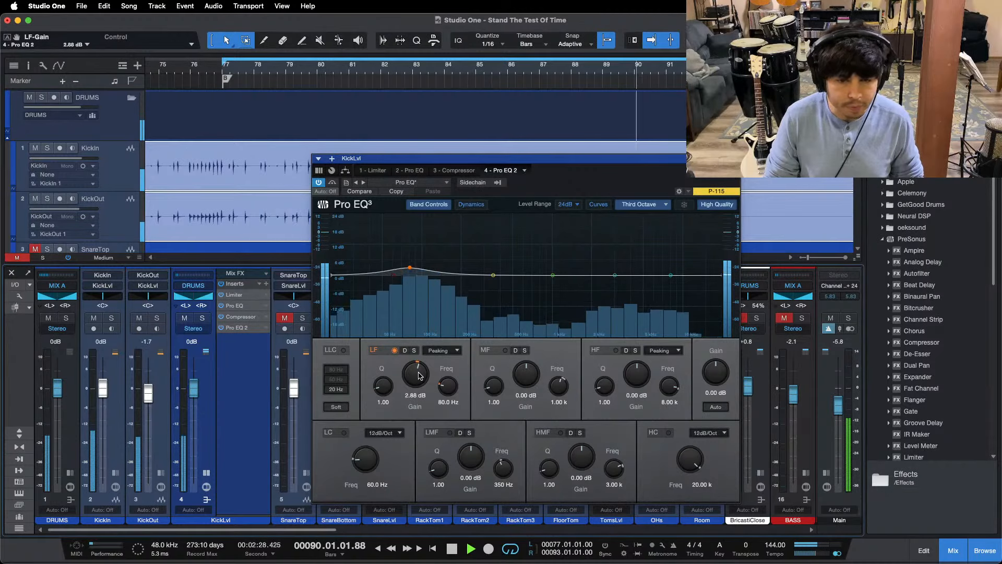
left_click_drag(418, 374, 418, 375)
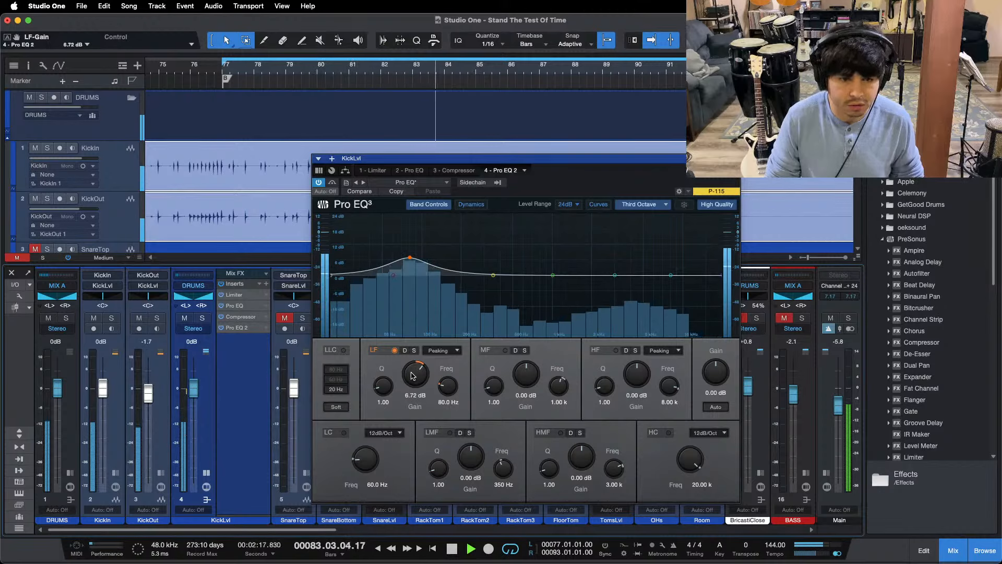
Step: Raise the LF gain in Pro EQ 2 to 7.20 dB and lower the KickLvl fader to -1.3 dB to compensate
left_click_drag(194, 392, 193, 393)
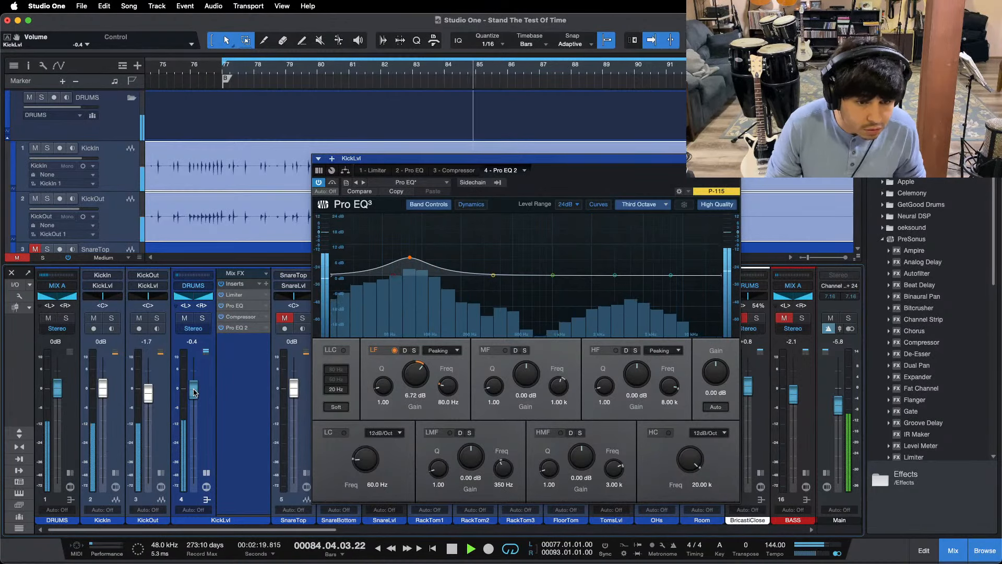
left_click_drag(412, 386, 416, 382)
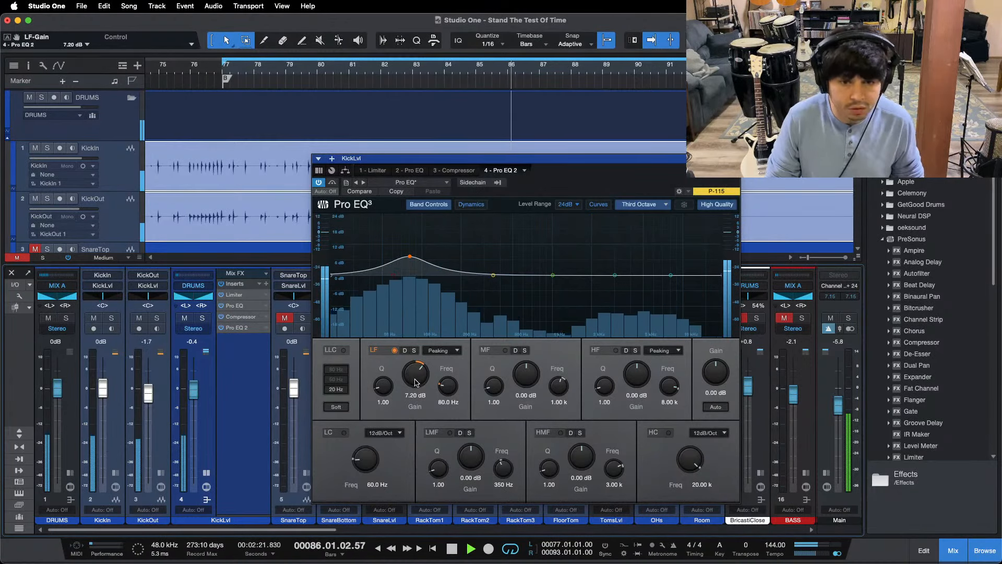
left_click_drag(194, 393, 194, 393)
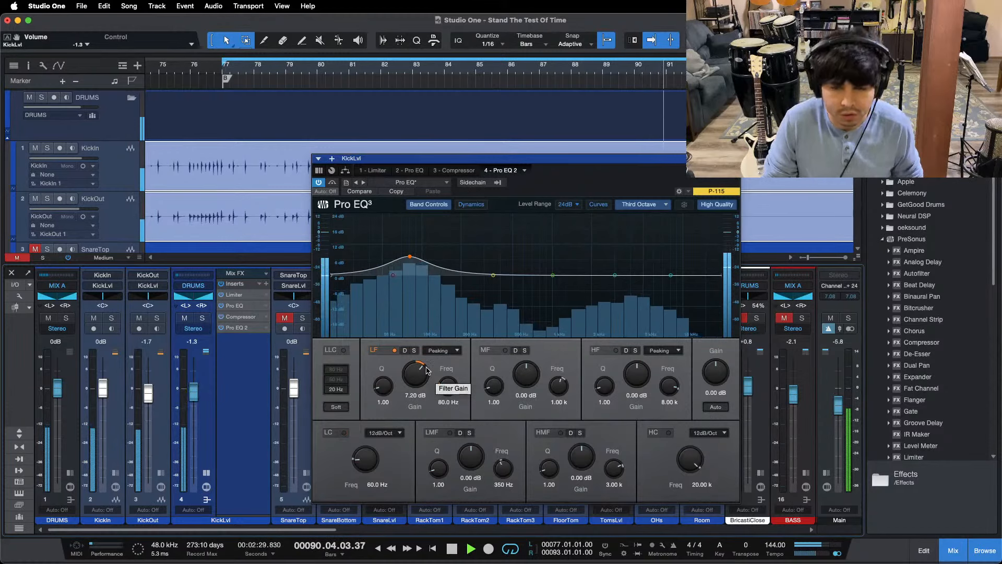
Step: Restart the bridge loop, raise the Pro EQ 2 LF gain to 7.68 dB and lower the KickLvl fader to -1.7 dB
key("KP_1")
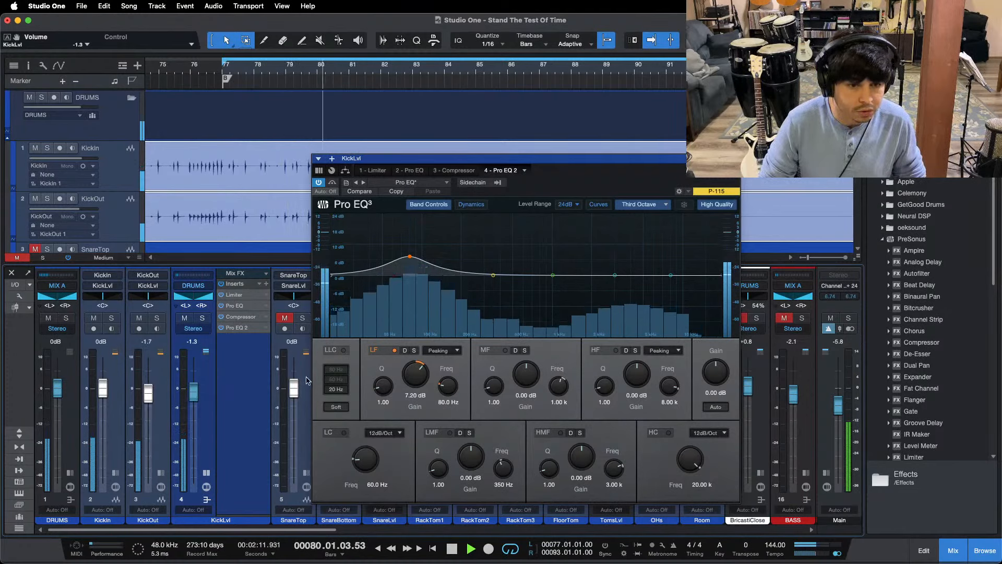
scroll(413, 377, "up", 2)
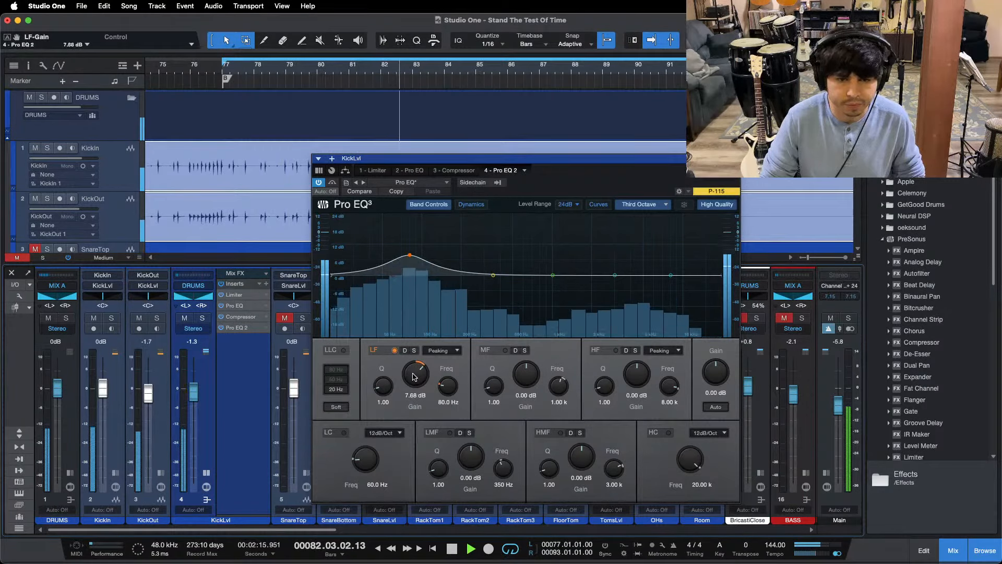
scroll(414, 377, "up", 2)
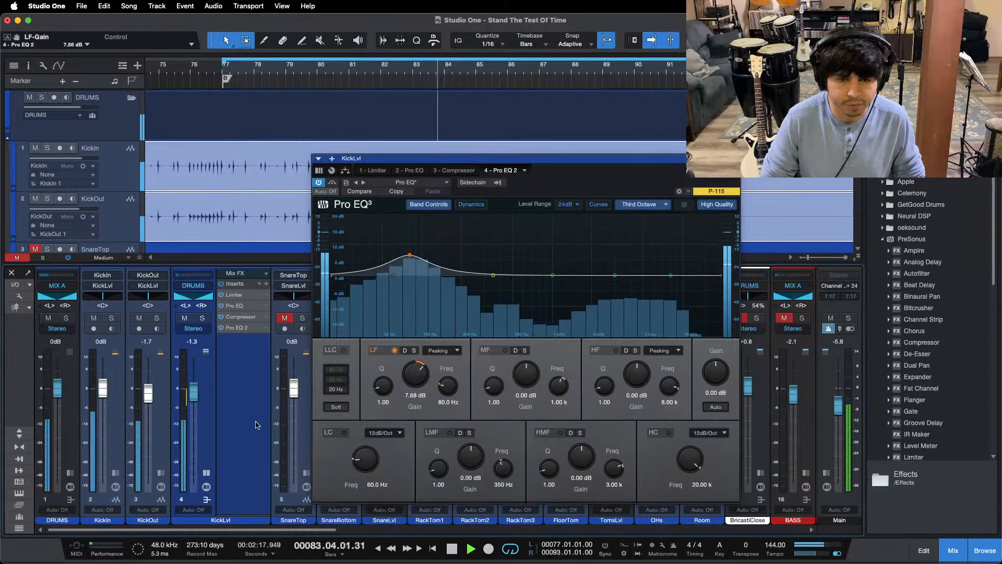
scroll(193, 388, "down", 2)
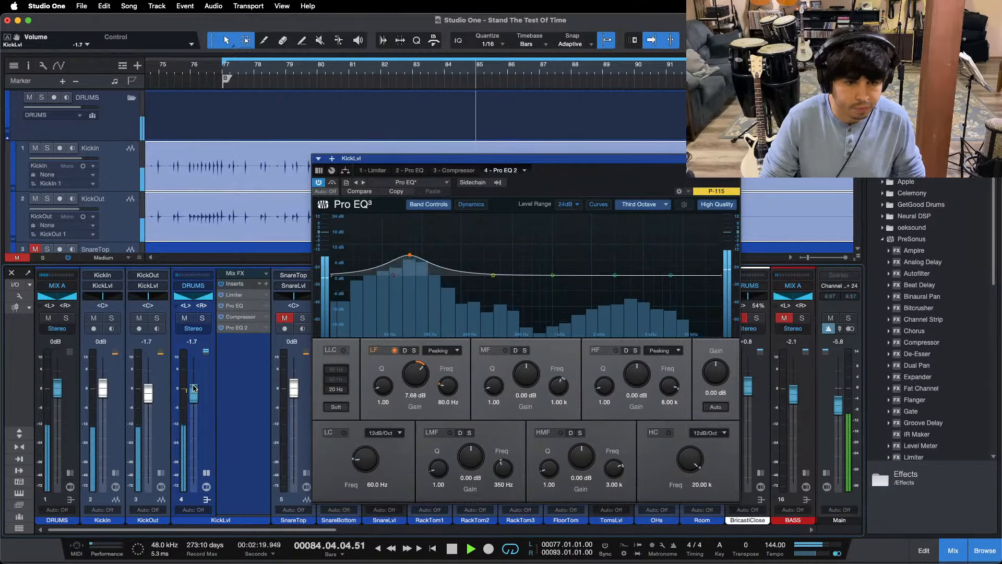
Step: Raise the HF band gain in the first KickLvl Pro EQ to 17.76 dB while the bridge loop plays
left_click(415, 171)
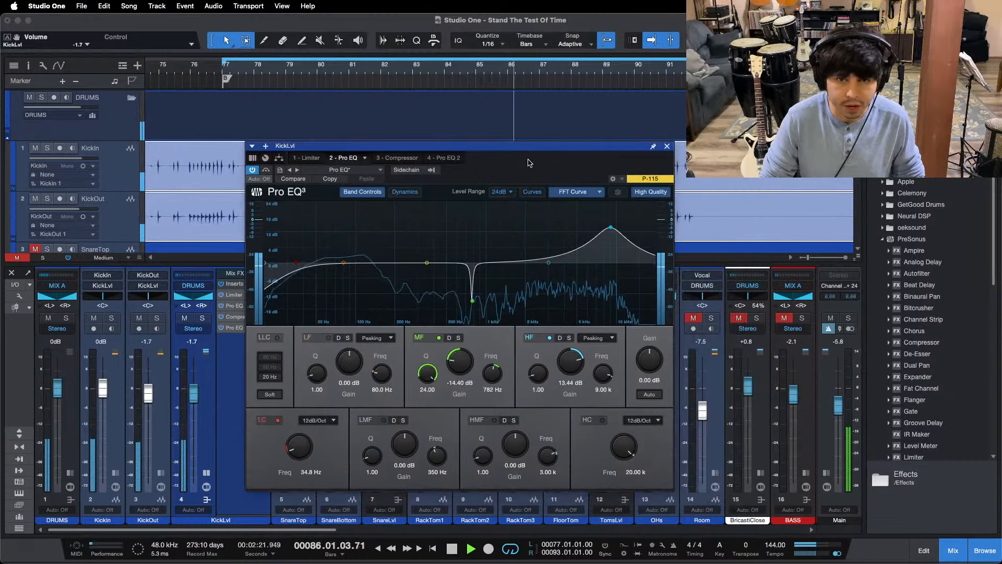
scroll(573, 365, "up", 4)
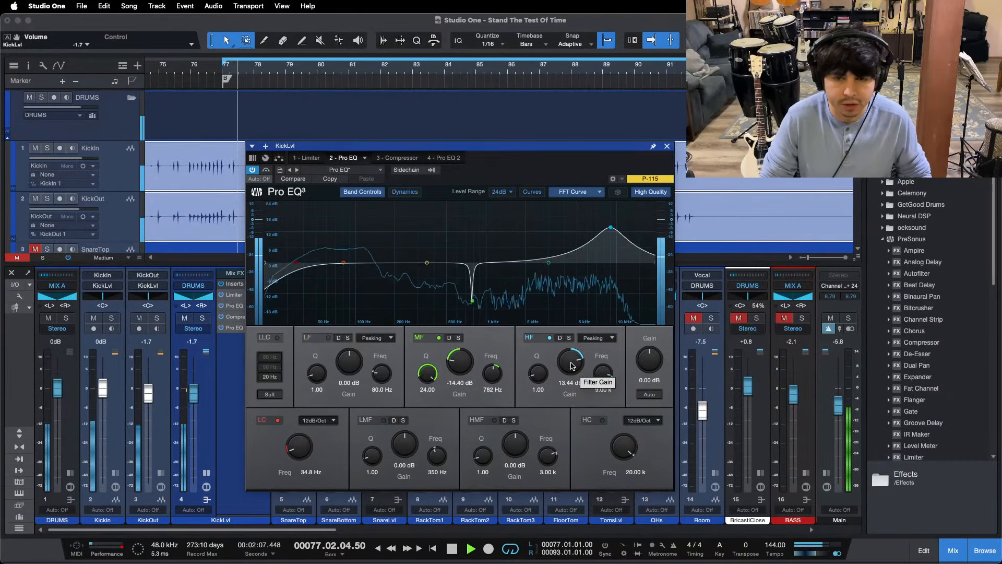
scroll(573, 366, "up", 4)
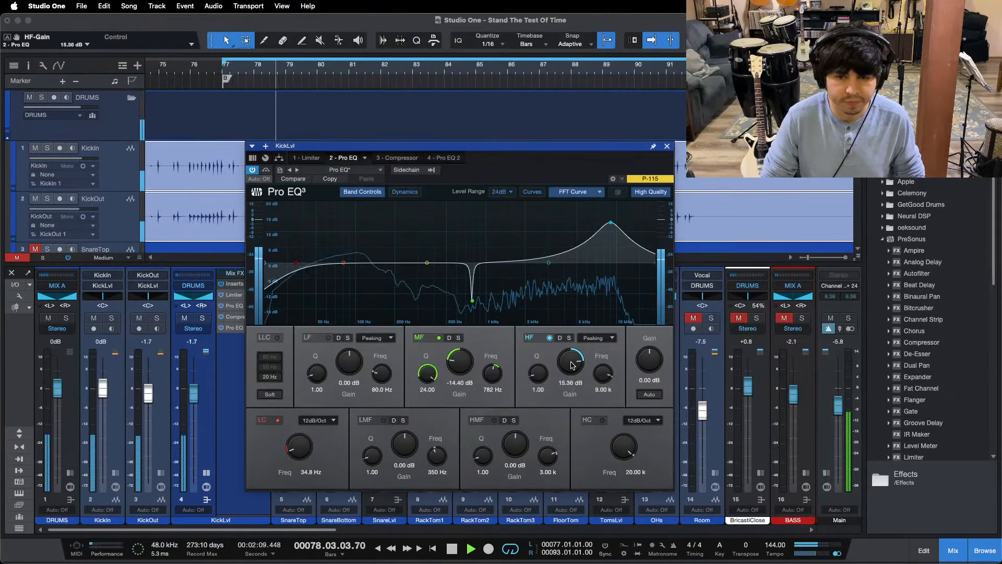
scroll(573, 366, "up", 2)
scroll(572, 365, "up", 2)
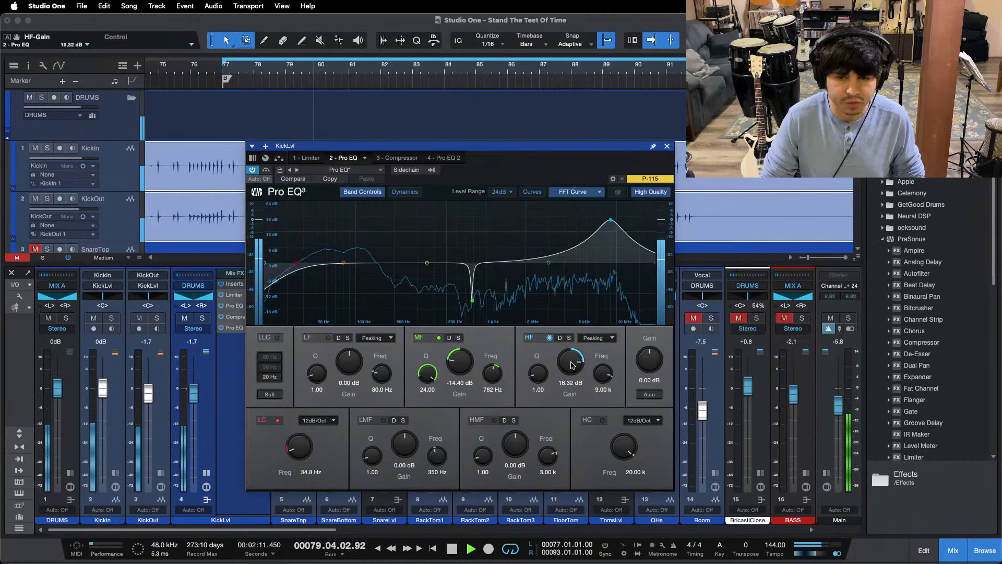
scroll(573, 366, "up", 2)
scroll(572, 365, "up", 2)
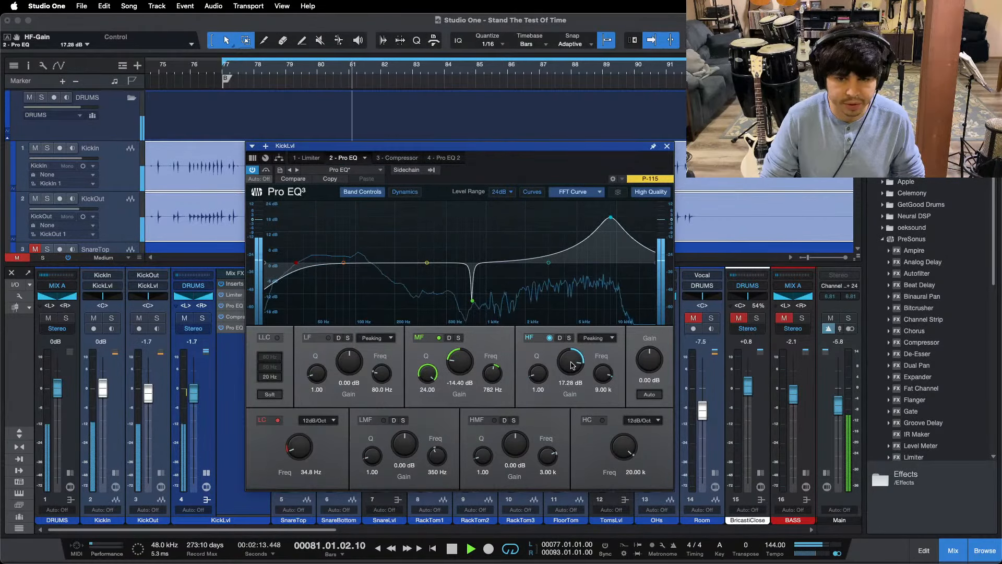
scroll(572, 365, "up", 1)
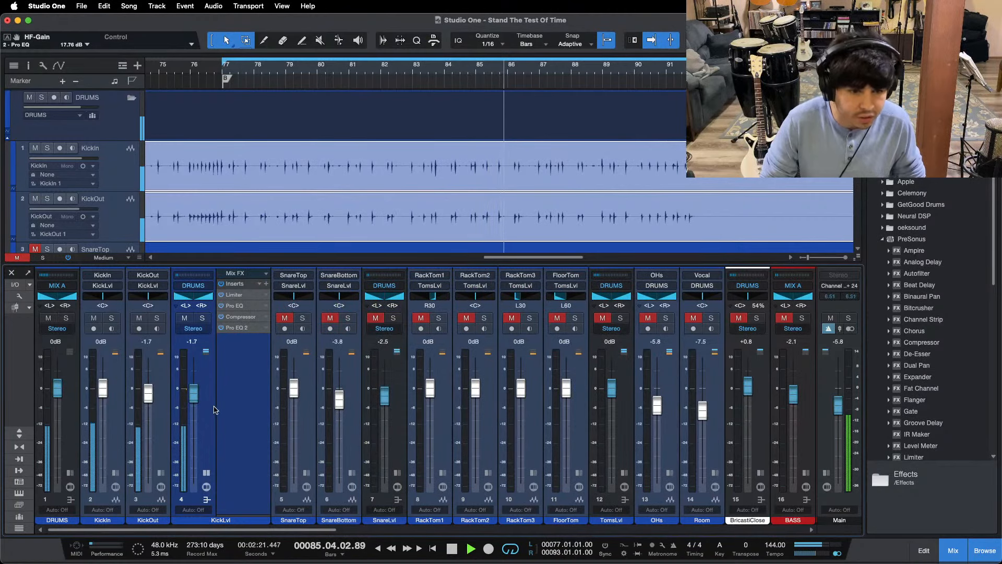
Step: Collapse the KickLvl inserts, unmute the SnareLvl bus and mute the KickLvl bus to isolate the snare
left_click(206, 473)
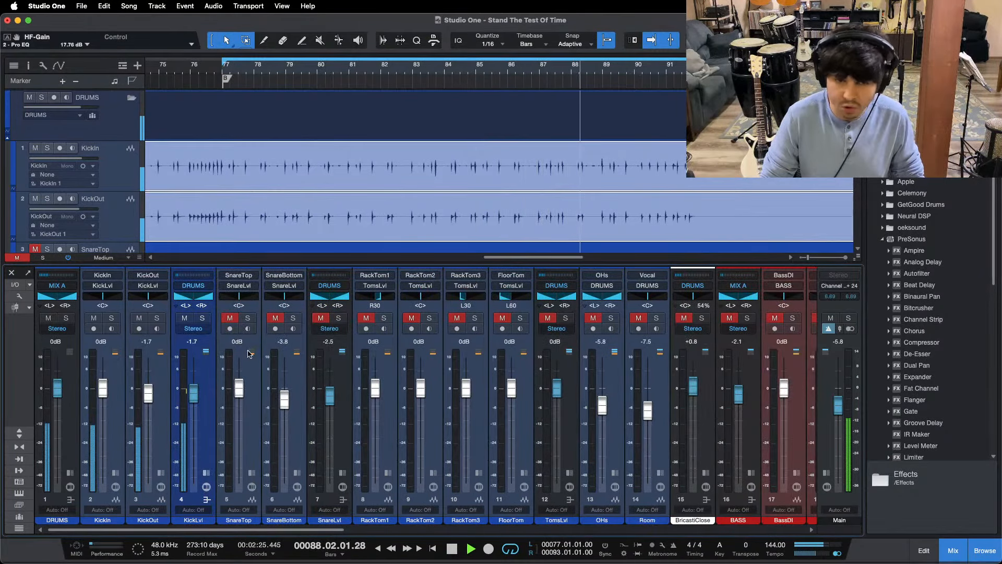
left_click(321, 318)
left_click(185, 318)
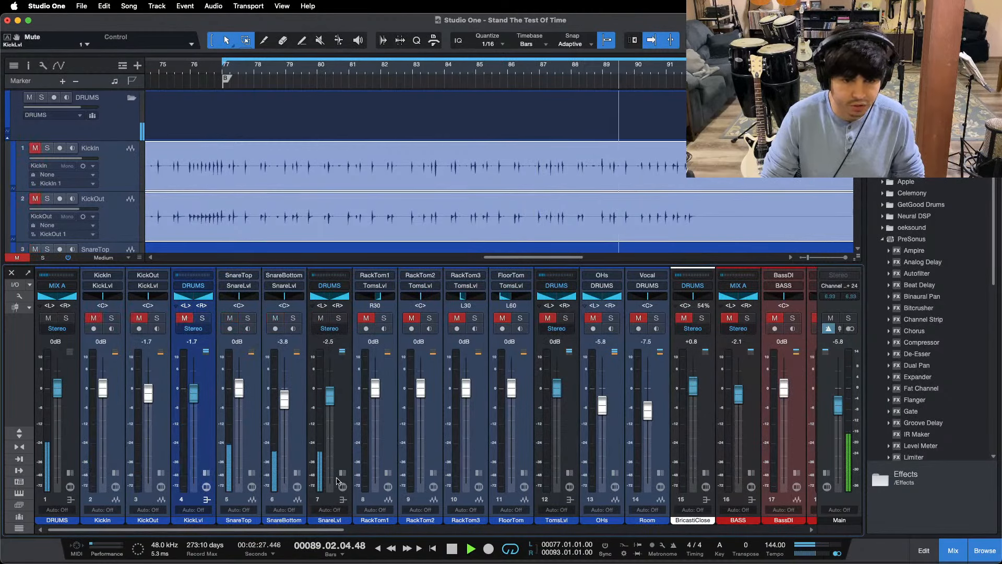
Step: Expand the SnareLvl bus inserts and load the SnareLvl FX chain from the DRUMS presets with its inserts active
left_click(342, 473)
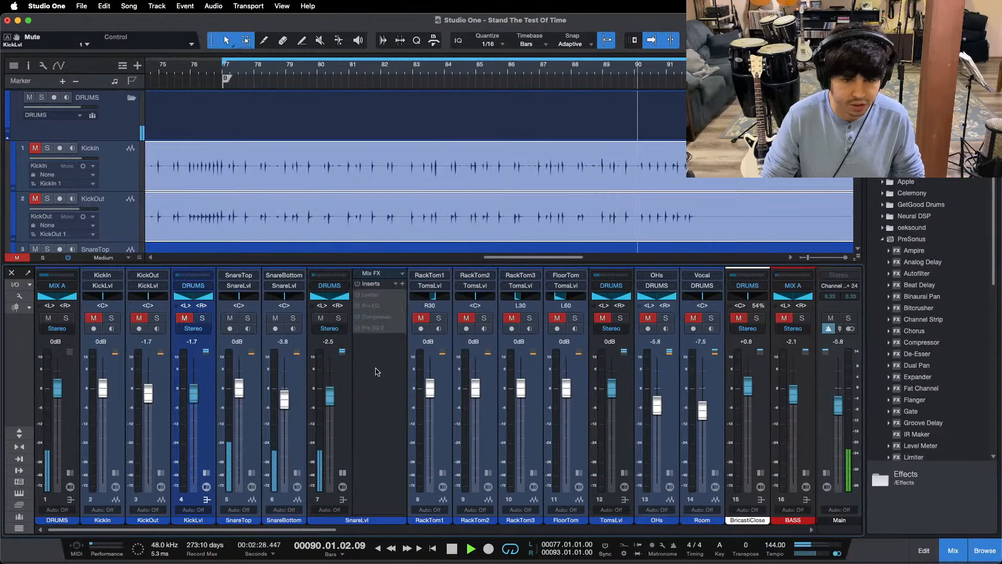
left_click(396, 283)
left_click(436, 308)
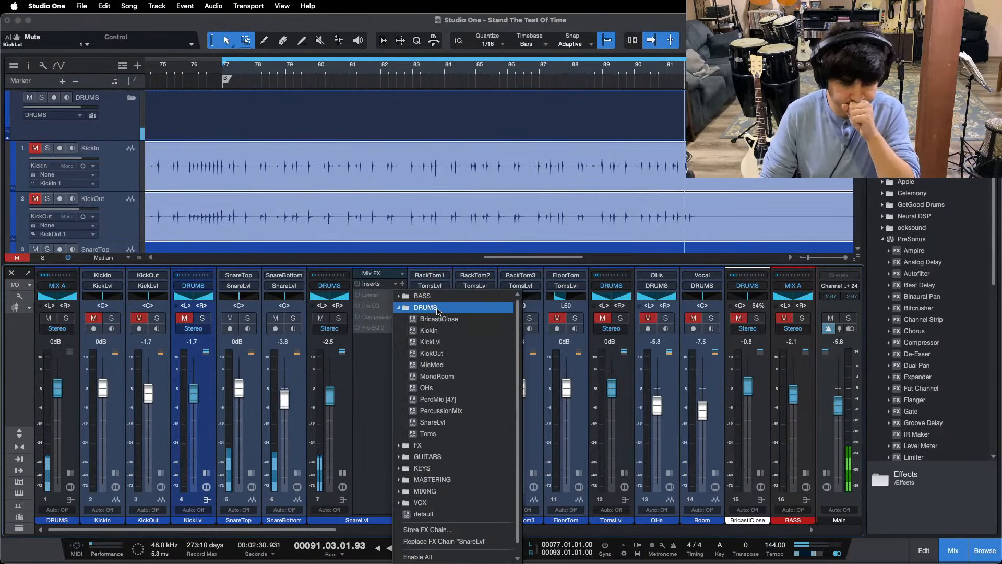
left_click(432, 422)
Step: Open the first SnareLvl Pro EQ, replay from bar 77, enable its low cut and set the spectrum display to FFT Curve
scroll(557, 180, "down", 4)
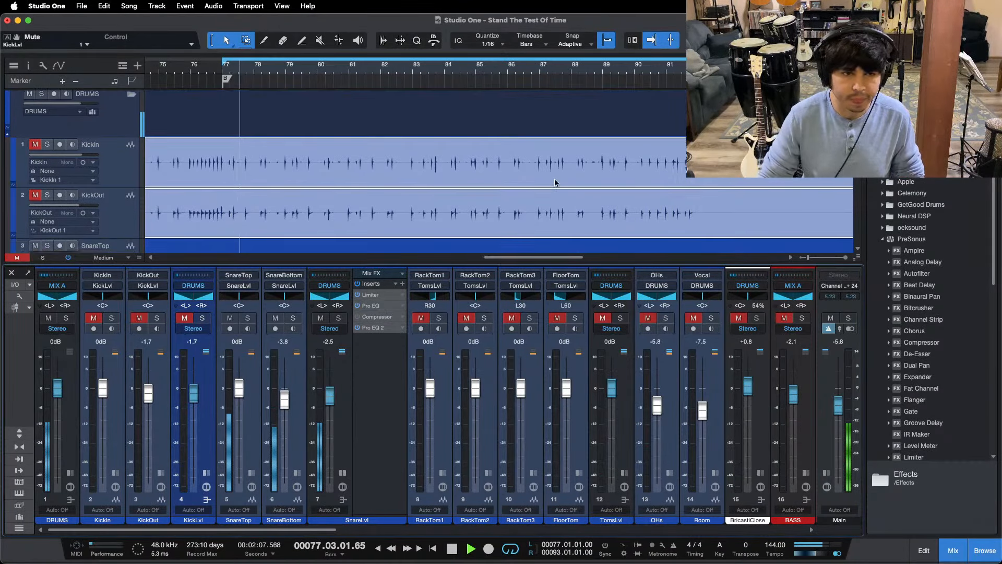
double_click(386, 307)
left_click(254, 70)
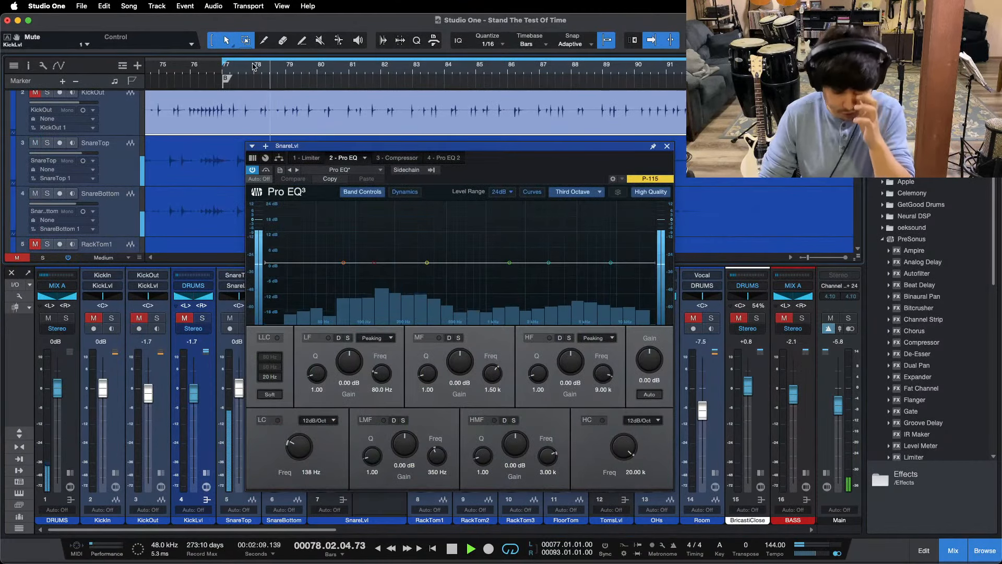
left_click(225, 71)
left_click(277, 419)
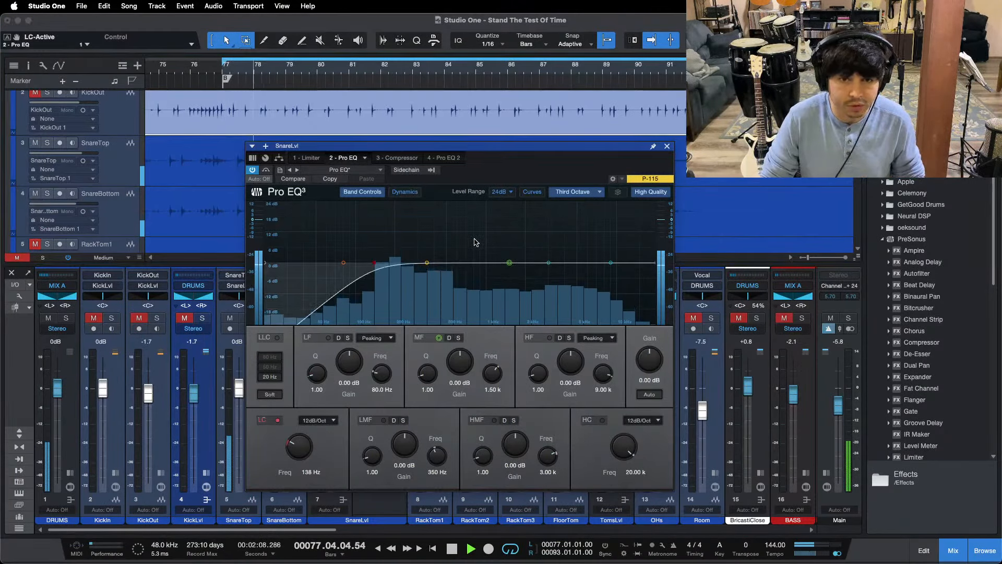
left_click(568, 199)
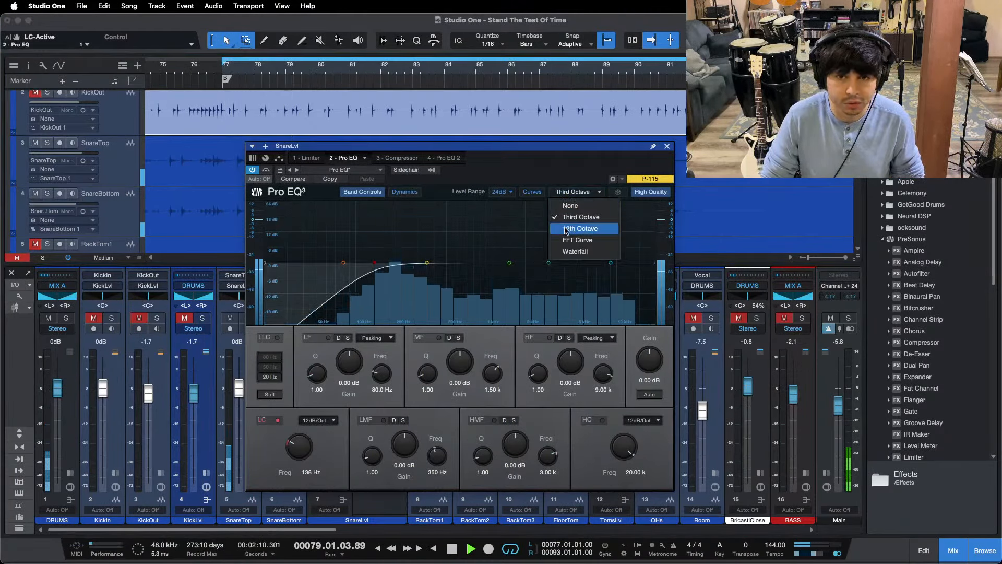
left_click(567, 238)
Step: Sweep for snare resonances and notch them at Q 24: LMF -10.56 dB at 364 Hz, MF -11.52 dB at 489 Hz
left_click_drag(366, 449, 425, 227)
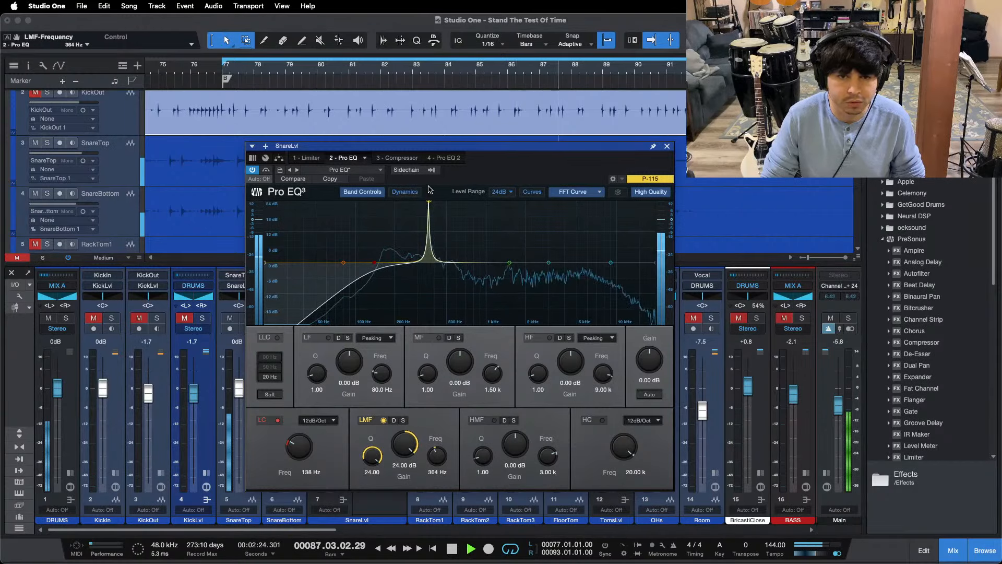
mouse_move(405, 444)
left_mouse_down()
mouse_move(403, 468)
mouse_move(404, 450)
left_mouse_up()
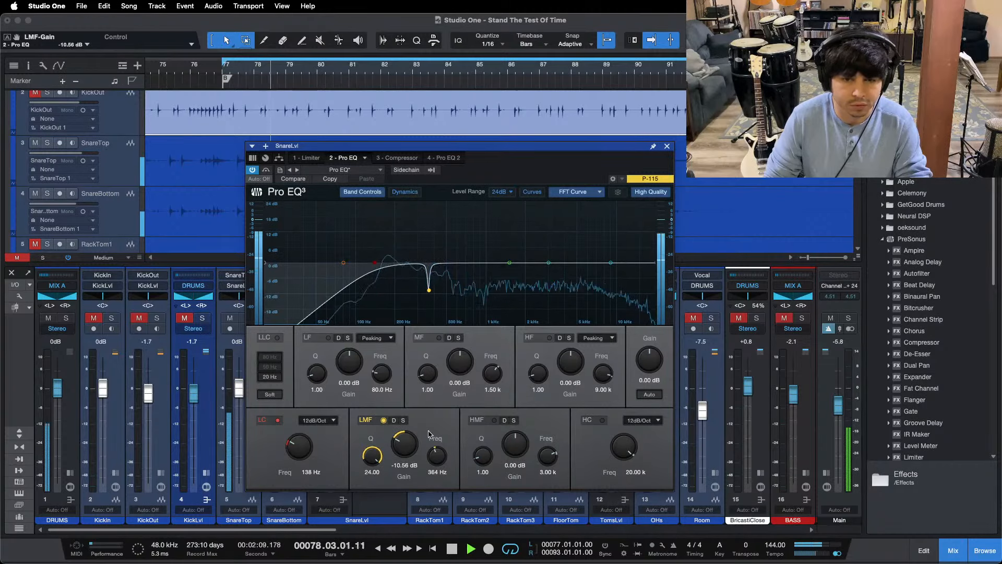
left_click(428, 374)
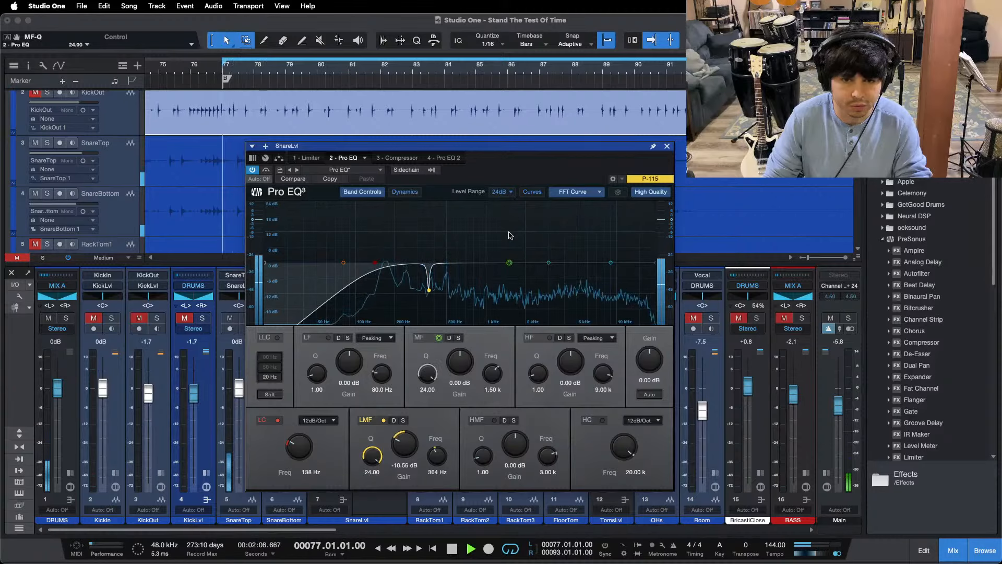
left_click_drag(511, 264, 446, 194)
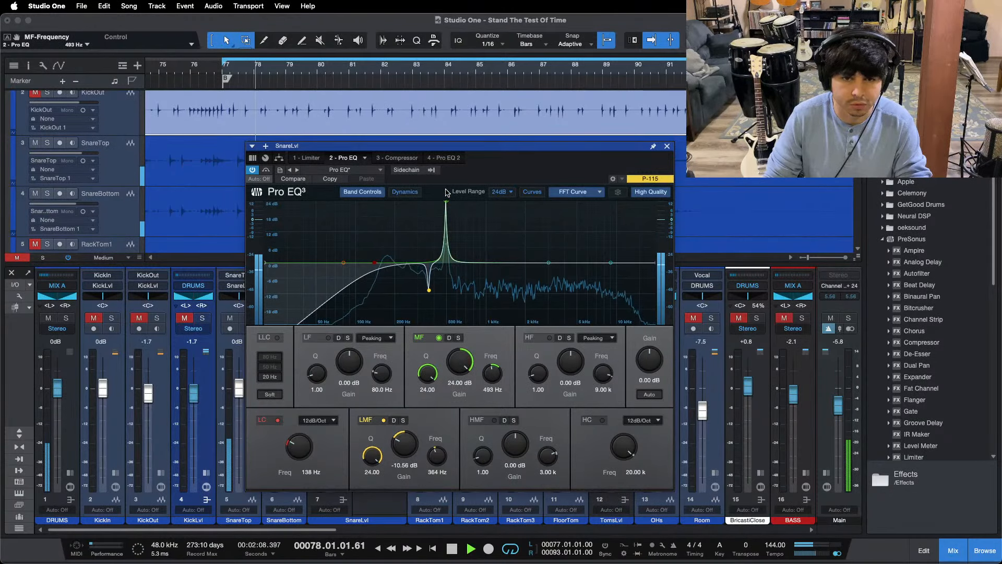
key("KP_1")
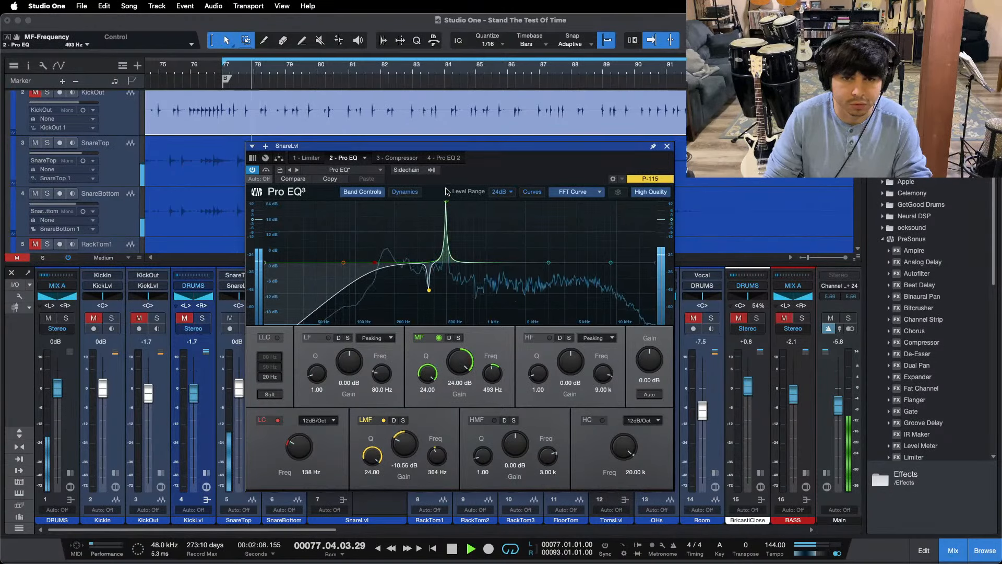
key("KP_1")
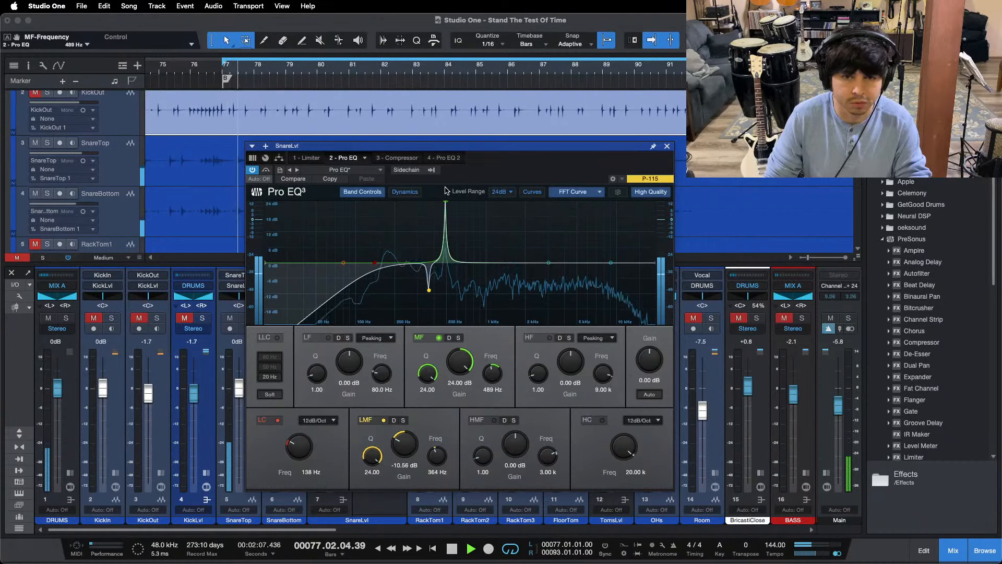
left_click_drag(463, 372, 460, 410)
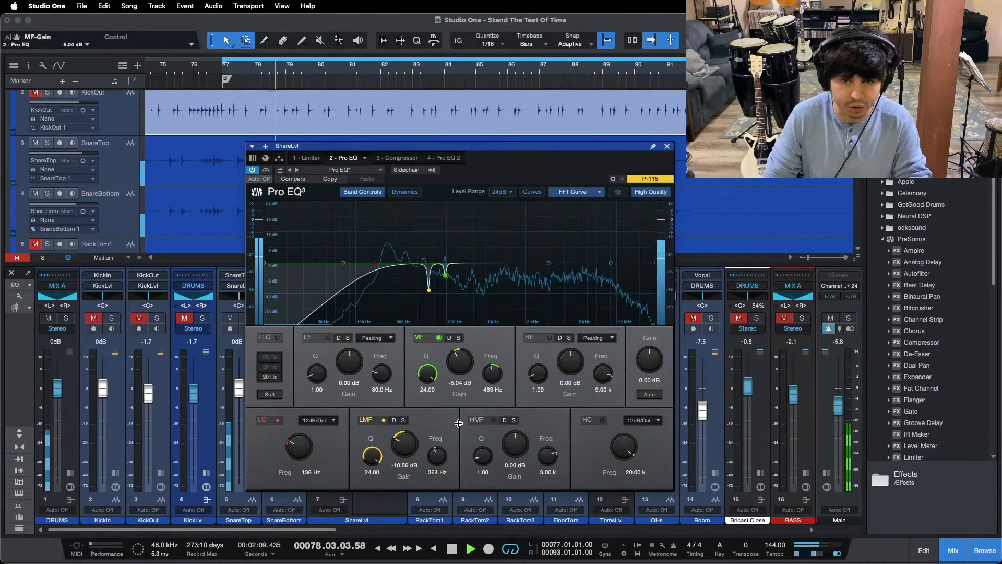
scroll(469, 363, "down", 2)
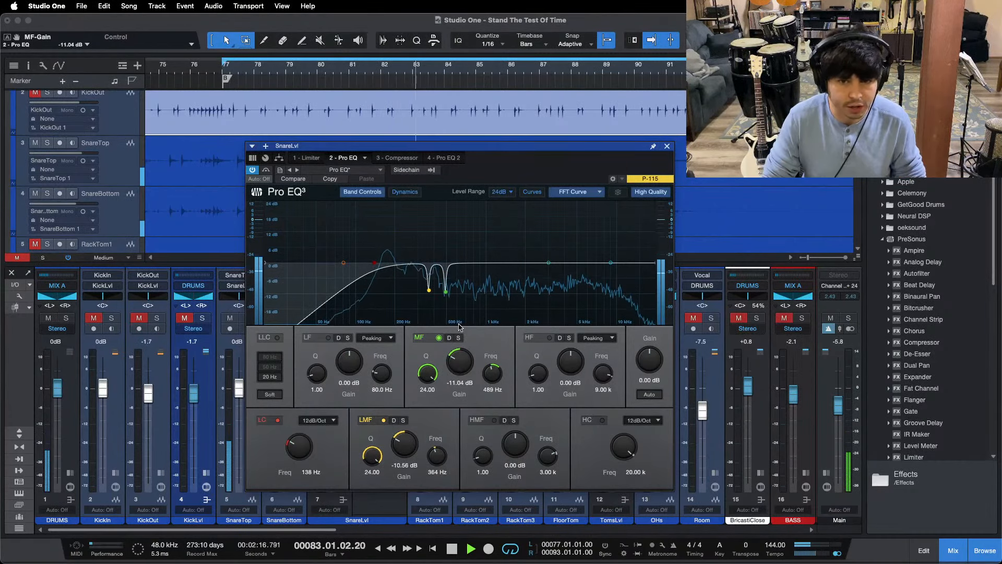
key("space")
key("space")
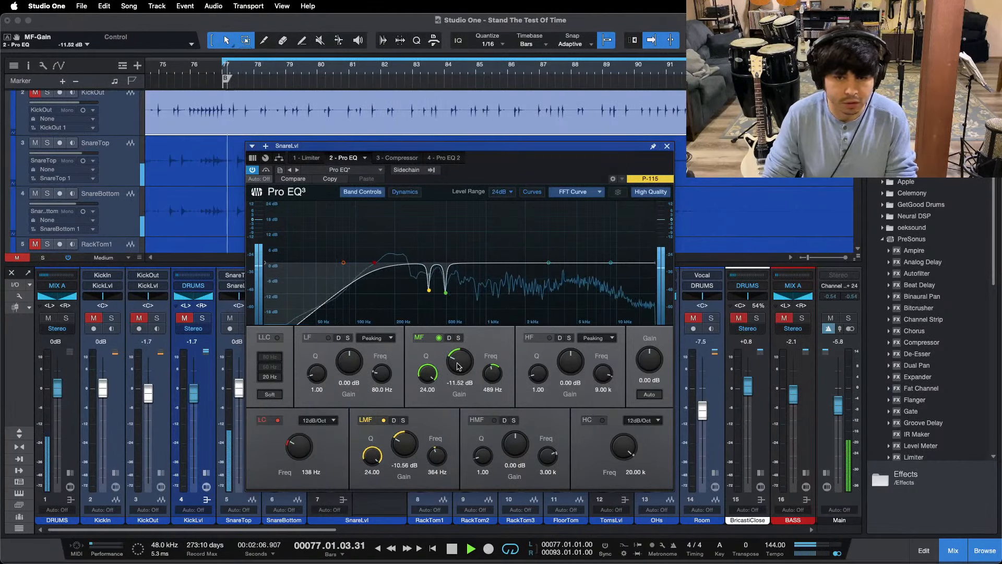
Step: Check the SnareLvl Compressor, open the bus Limiter and move its window clear of the tracks, replaying from the bridge start
left_click(398, 157)
left_click_drag(525, 170, 634, 193)
left_click(423, 168)
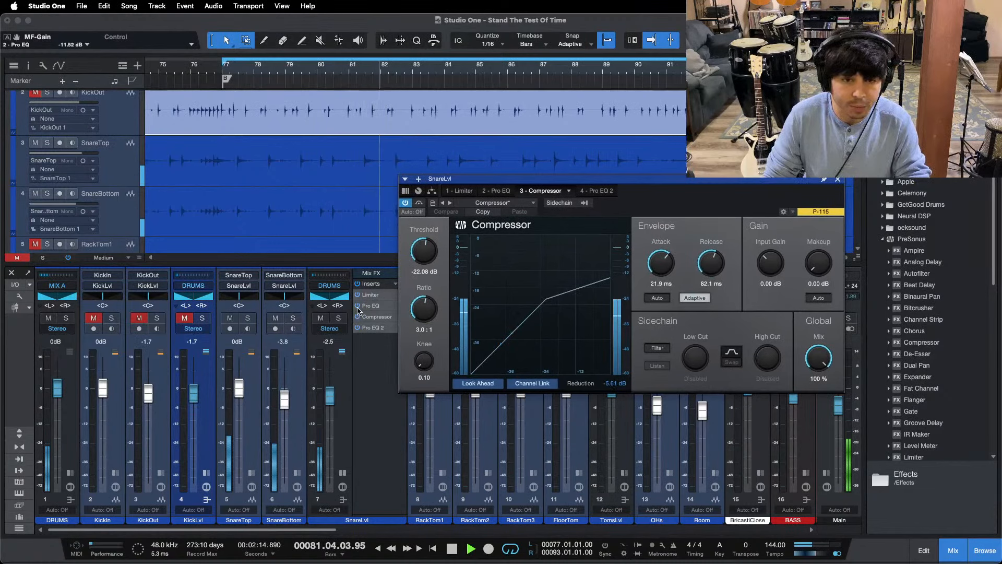
left_click(377, 295)
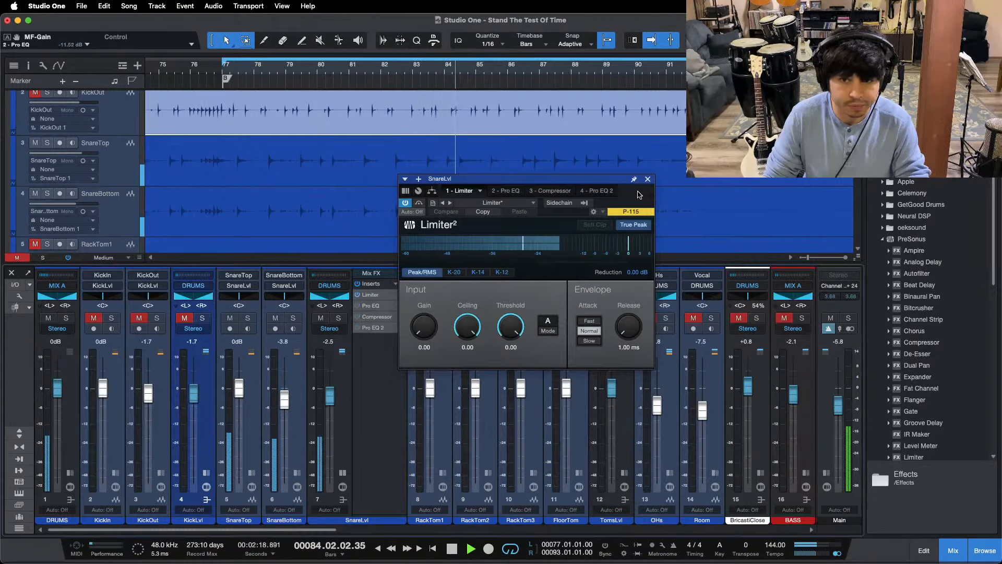
key("KP_1")
left_click_drag(633, 193, 633, 289)
Step: Stop playback, examine the SnareTop and SnareBottom waveforms for loud hits and zoom in around bar 87 with the SnareLvl Limiter open
key("space")
key("shift+f")
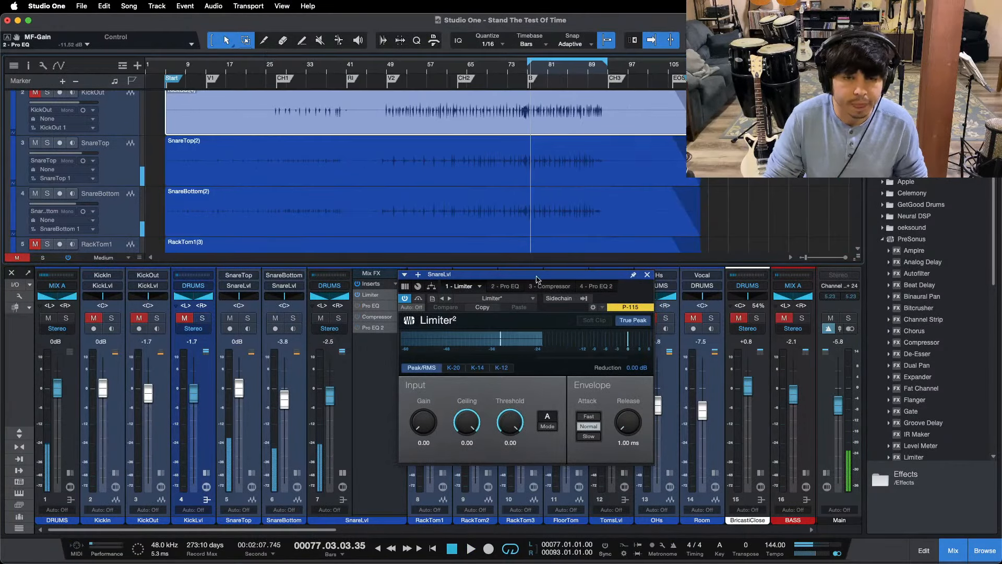
left_click_drag(726, 163, 700, 206)
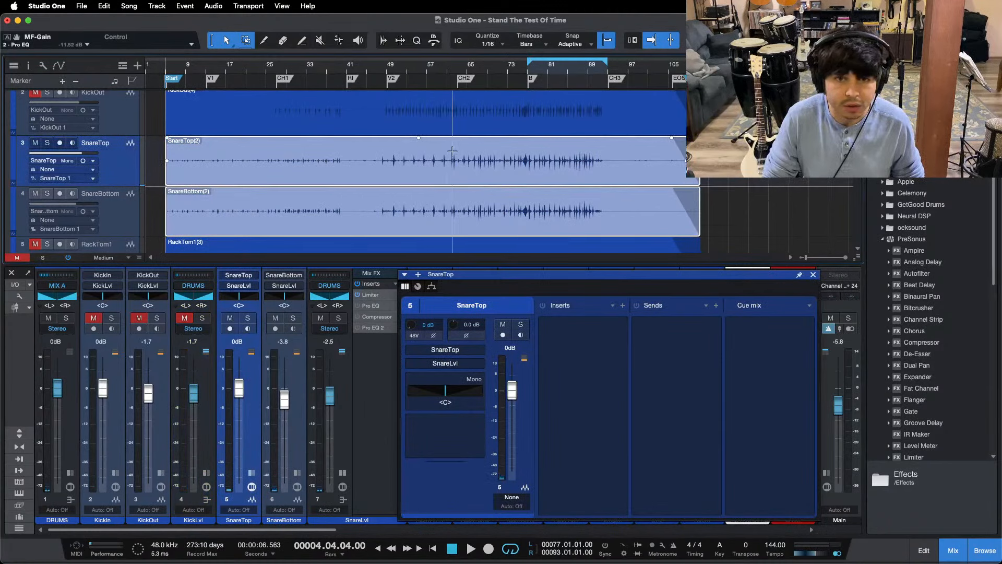
double_click(378, 296)
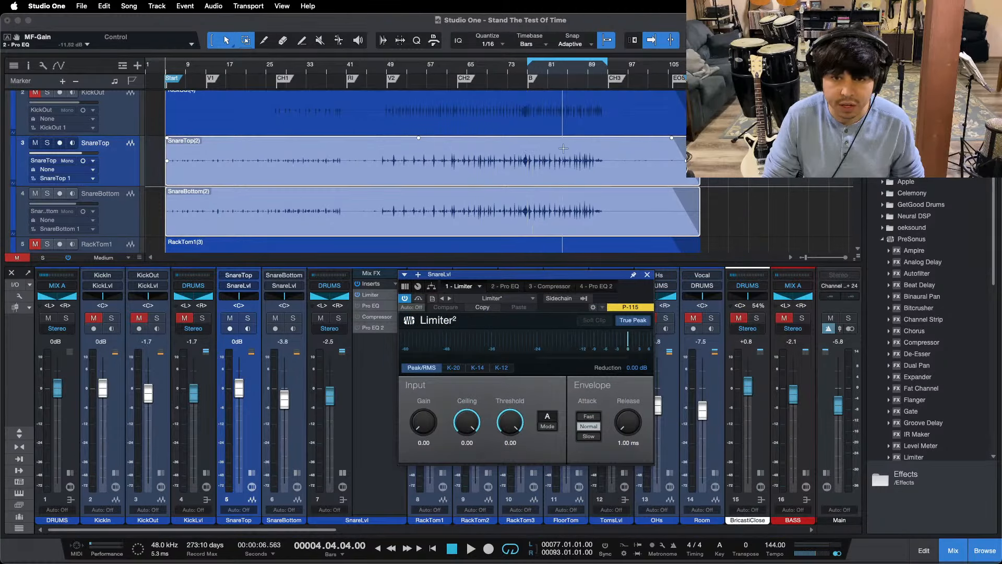
left_click_drag(583, 72, 526, 113)
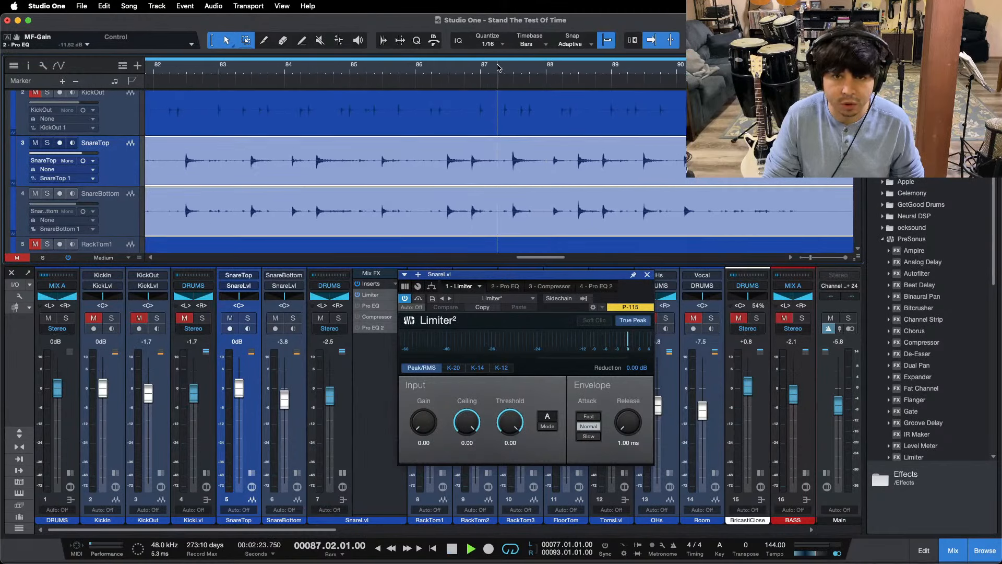
Step: Set the SnareLvl Limiter ceiling to -11.00 dB and audition the snare hits from bar 87
key("space")
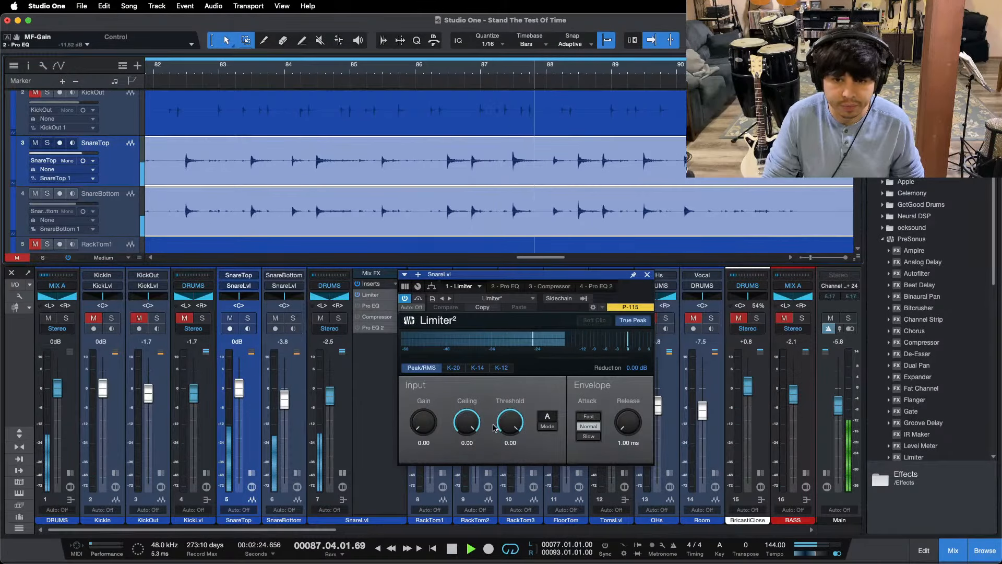
key("space")
left_click_drag(466, 422, 467, 438)
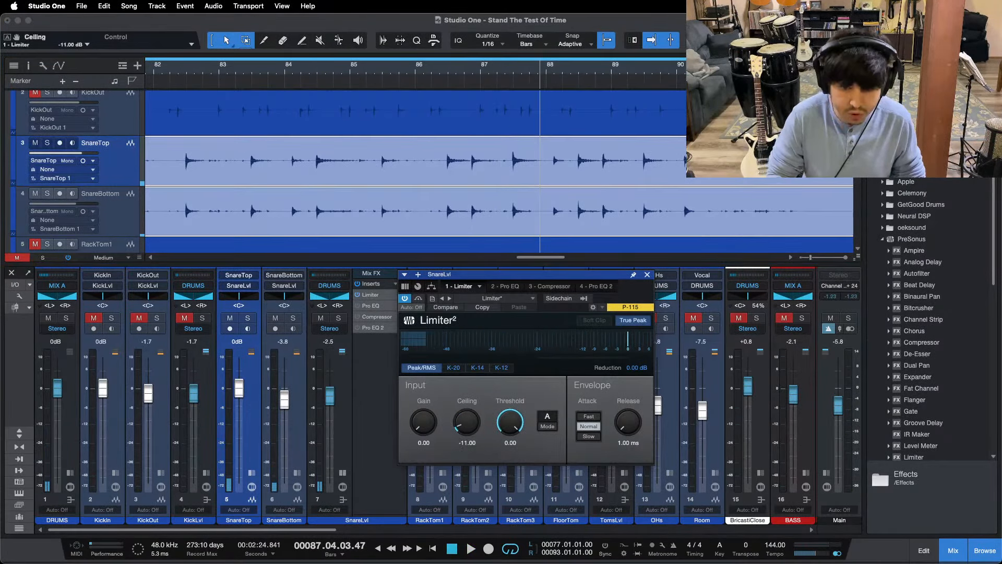
left_click(492, 73)
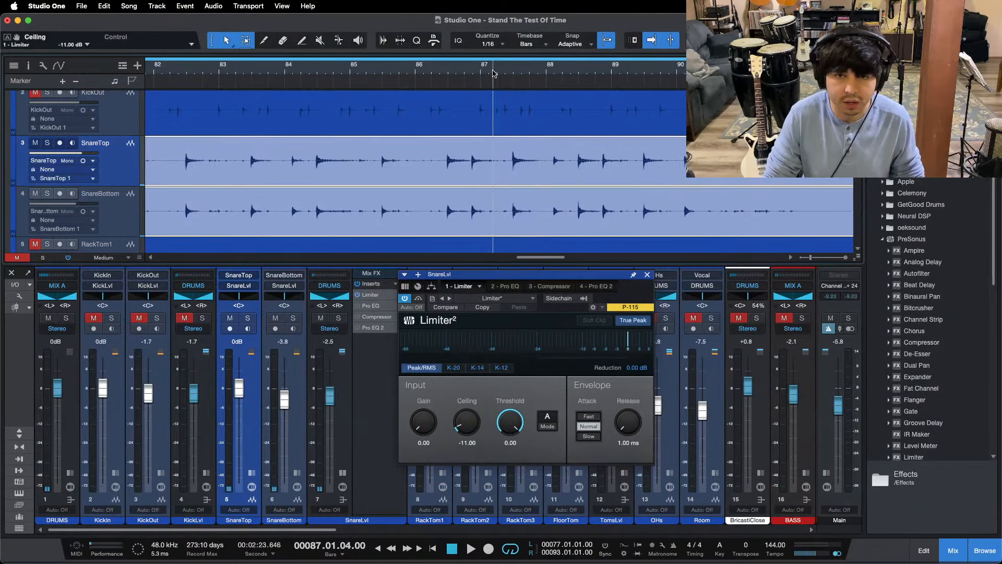
key("space")
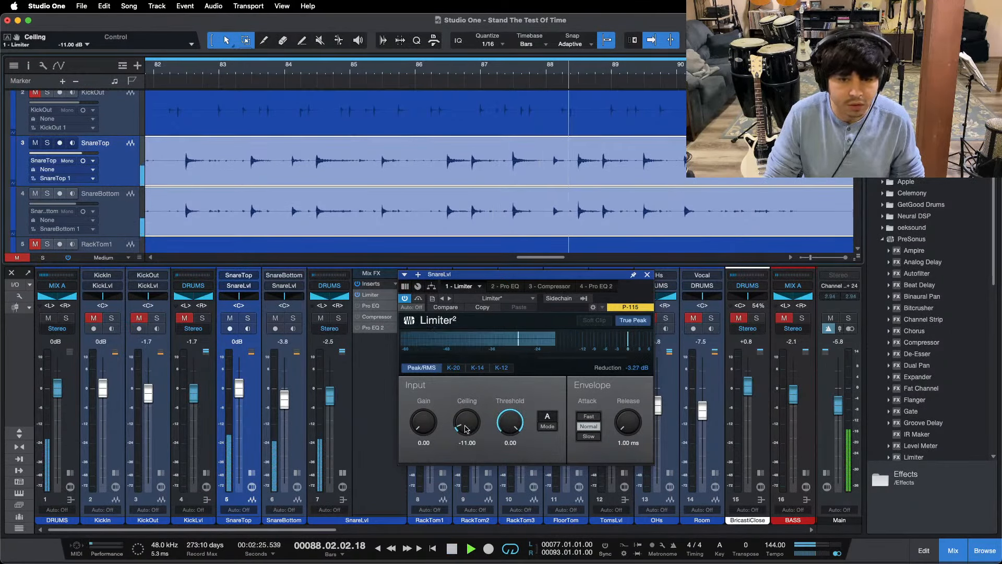
Step: Try the SnareLvl Limiter ceiling at -10.80 dB while replaying the bridge from its start
key("KP_1")
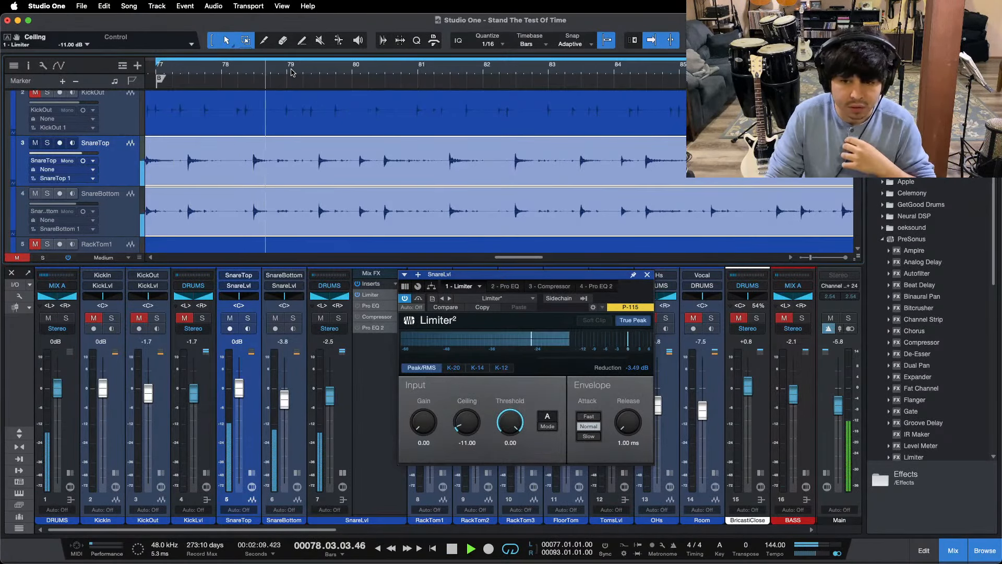
left_click_drag(291, 71, 307, 62)
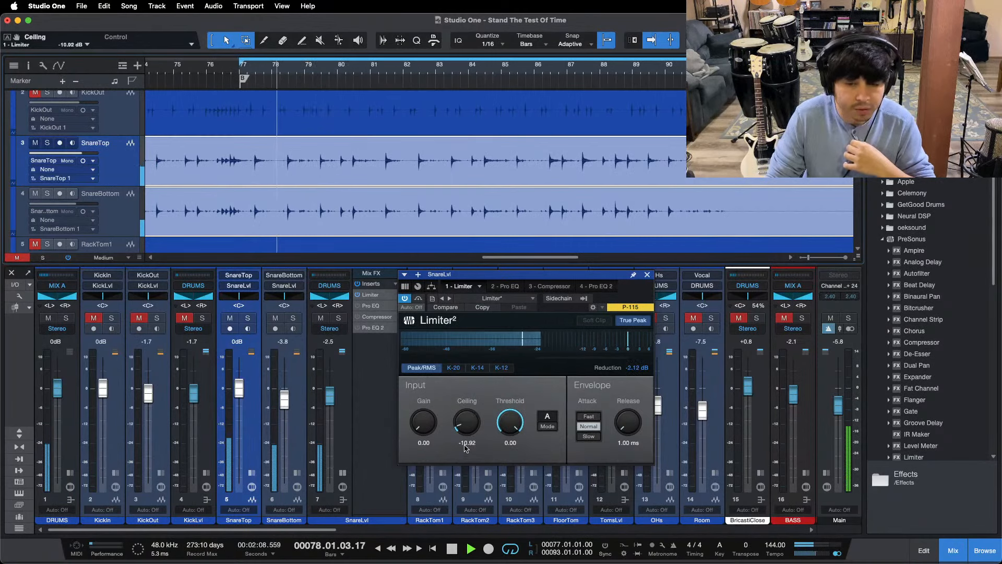
scroll(466, 422, "up", 1)
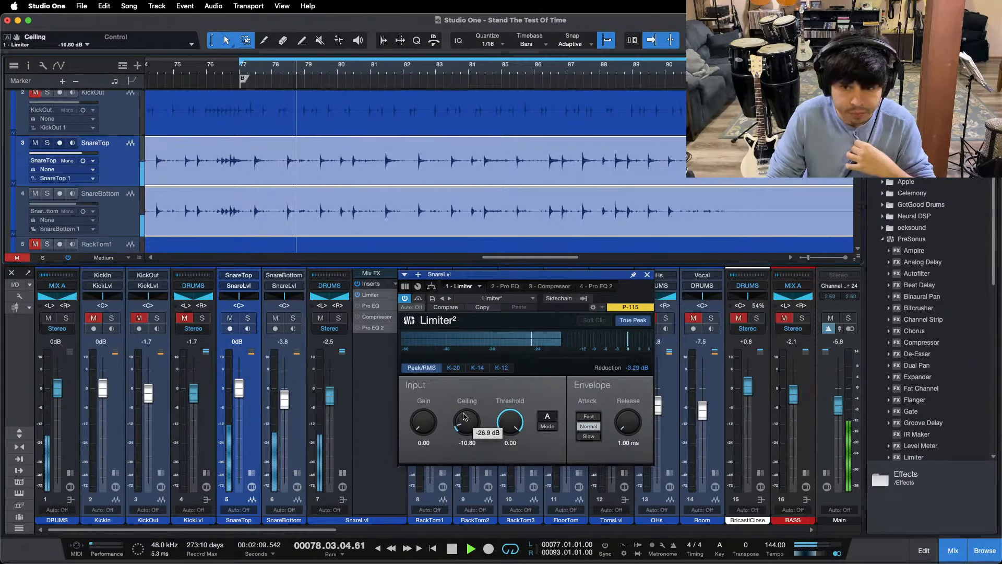
left_click_drag(217, 69, 329, 60)
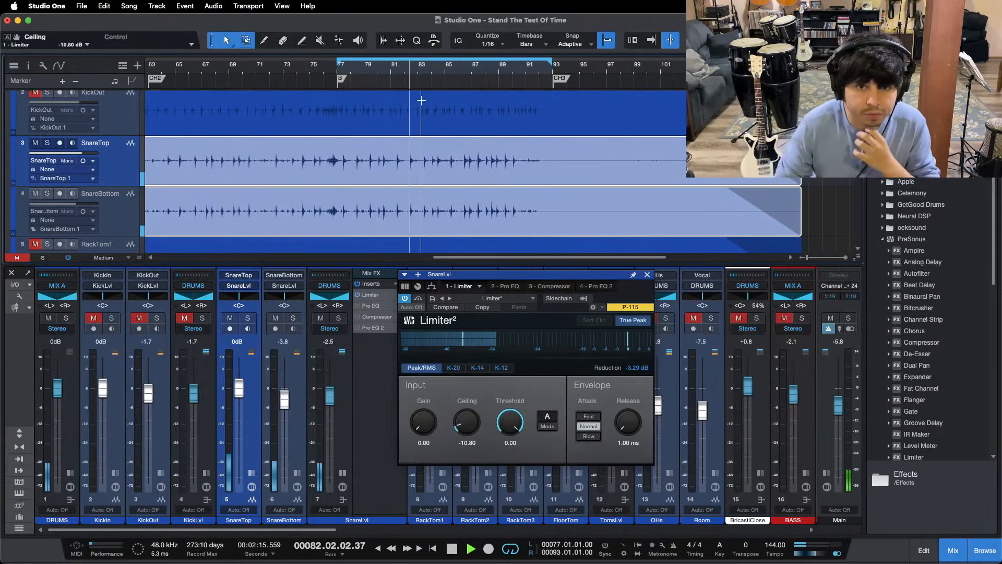
Step: Reset the Limiter's reduction reading and check the limiting by auditioning snare hits at several points before and within the bridge
left_click(646, 367)
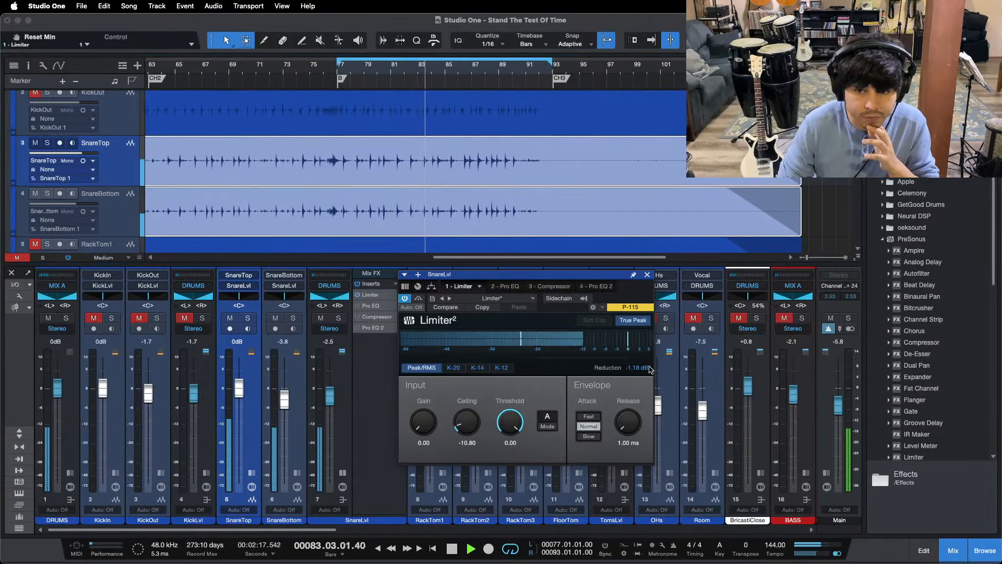
left_click_drag(276, 72, 385, 69)
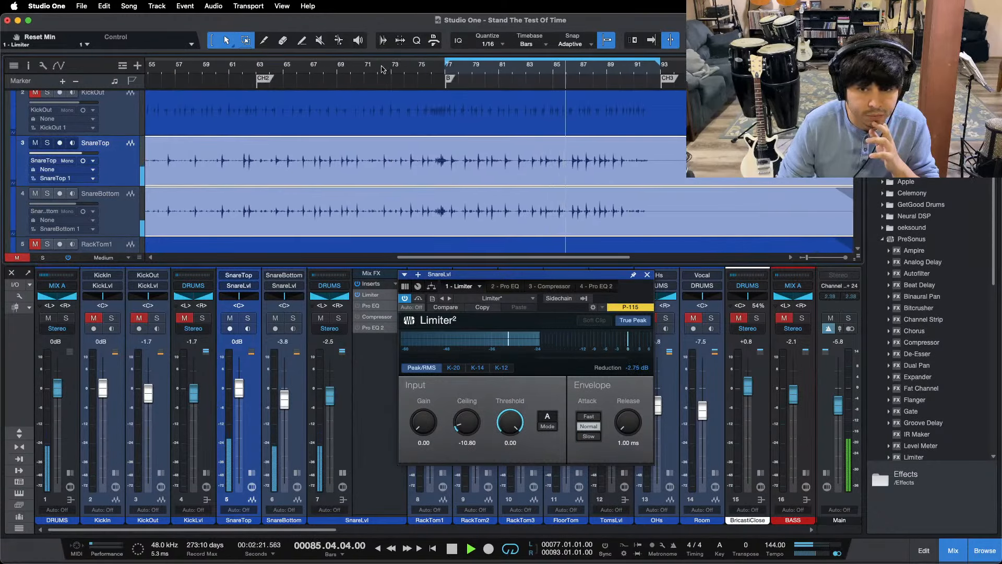
left_click(236, 66)
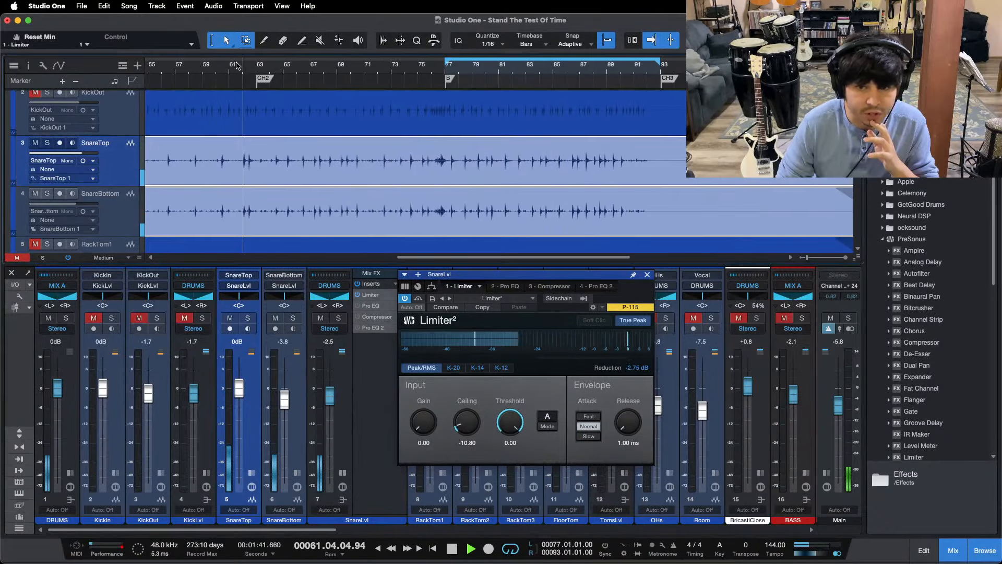
left_click_drag(236, 66, 324, 71)
left_click(467, 67)
left_click(401, 70)
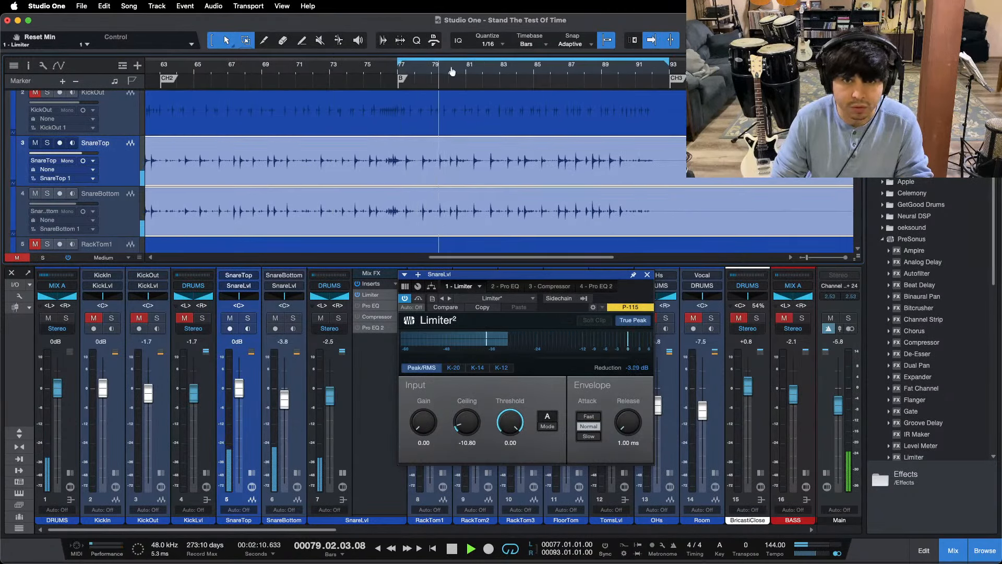
left_click_drag(452, 71, 369, 74)
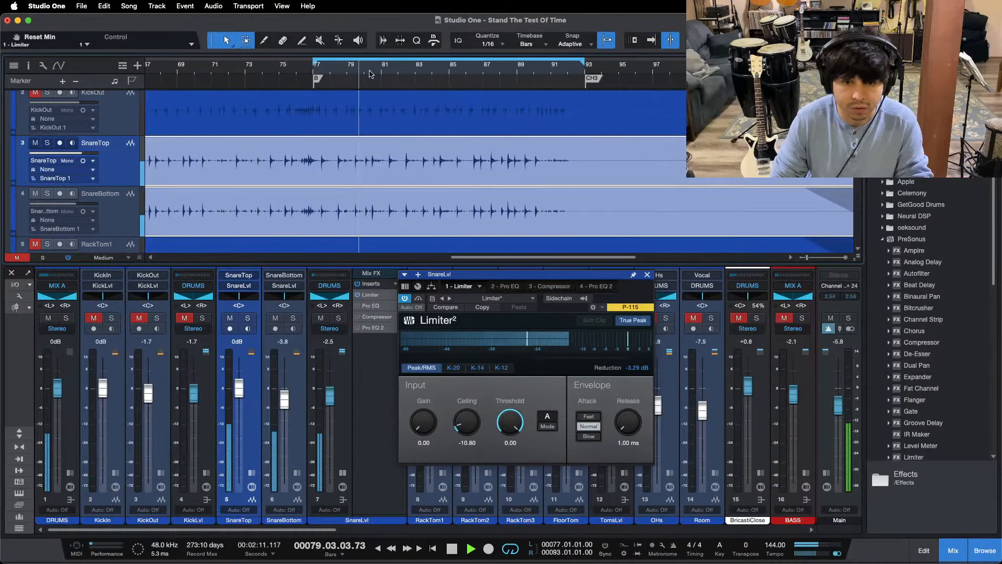
Step: Set the SnareLvl Limiter ceiling to -11 dB and audition the hits from bar 87
left_click(469, 445)
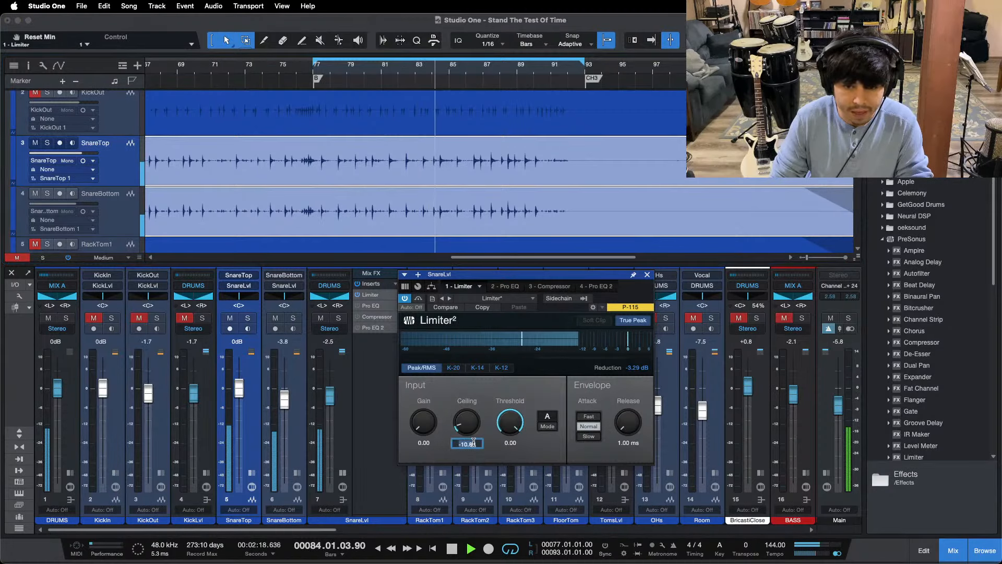
type("-11.")
key("Return")
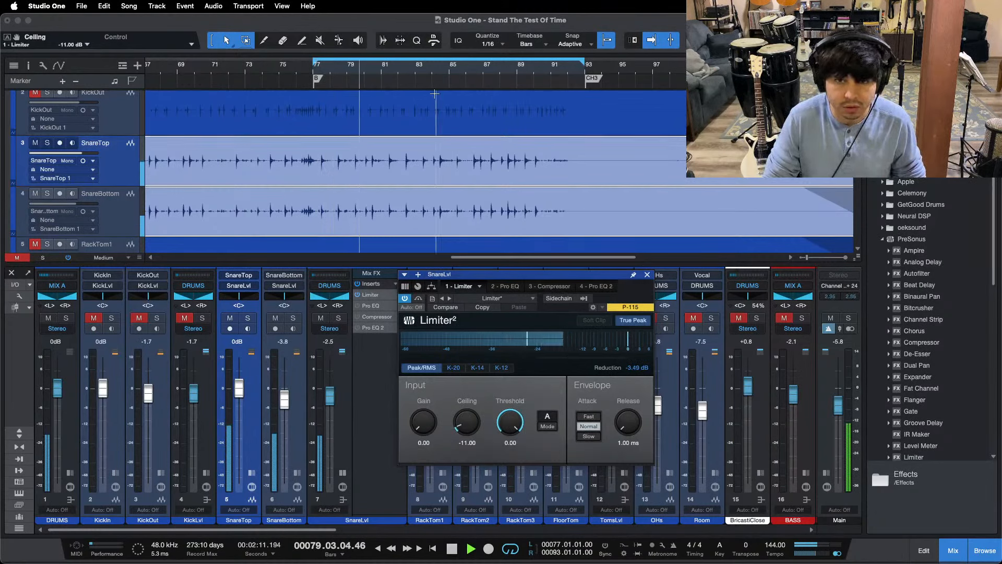
left_click(481, 71)
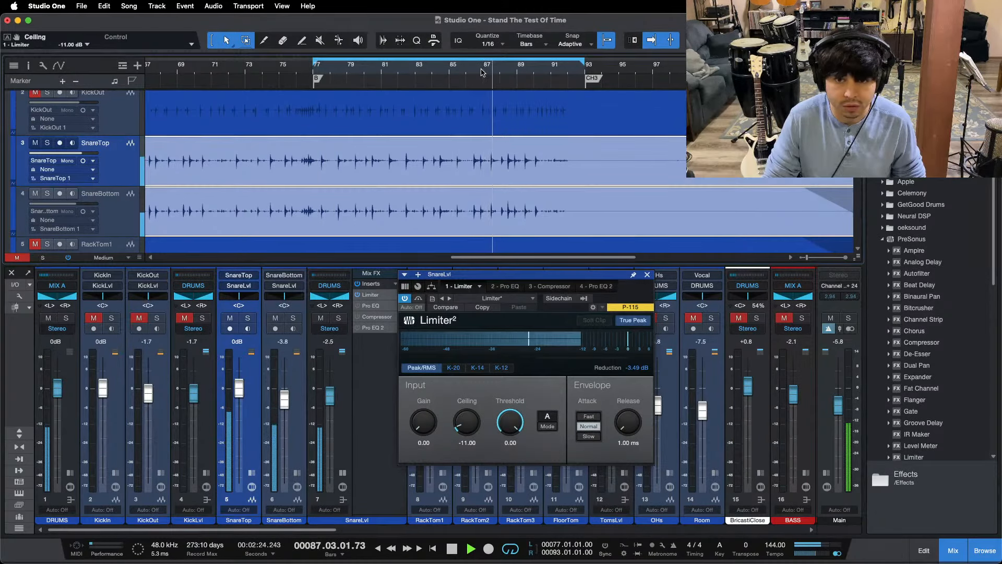
Step: Close the Limiter and raise the SnareLvl bus fader to -2.1 dB while replaying from the bridge start
left_click(647, 275)
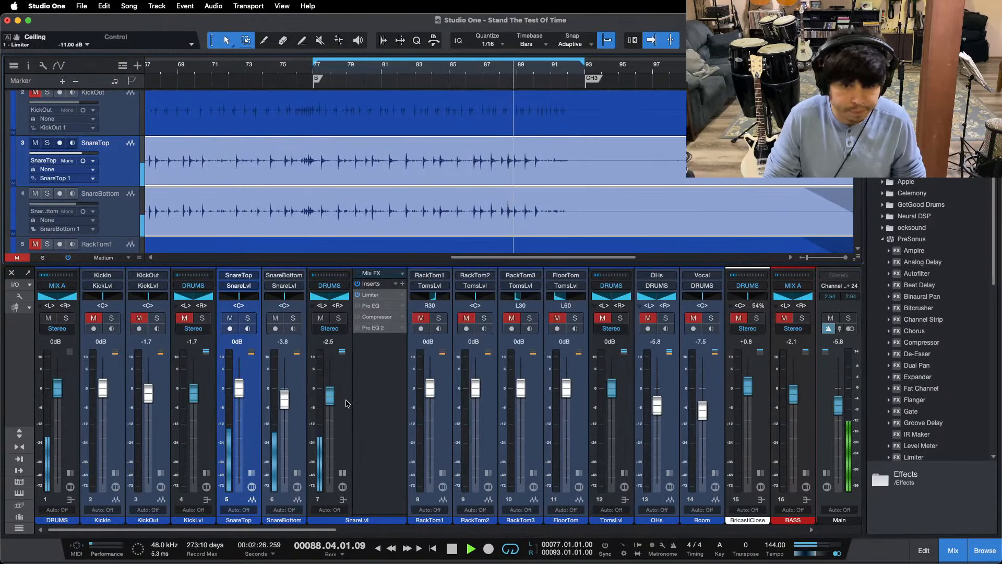
key("KP_1")
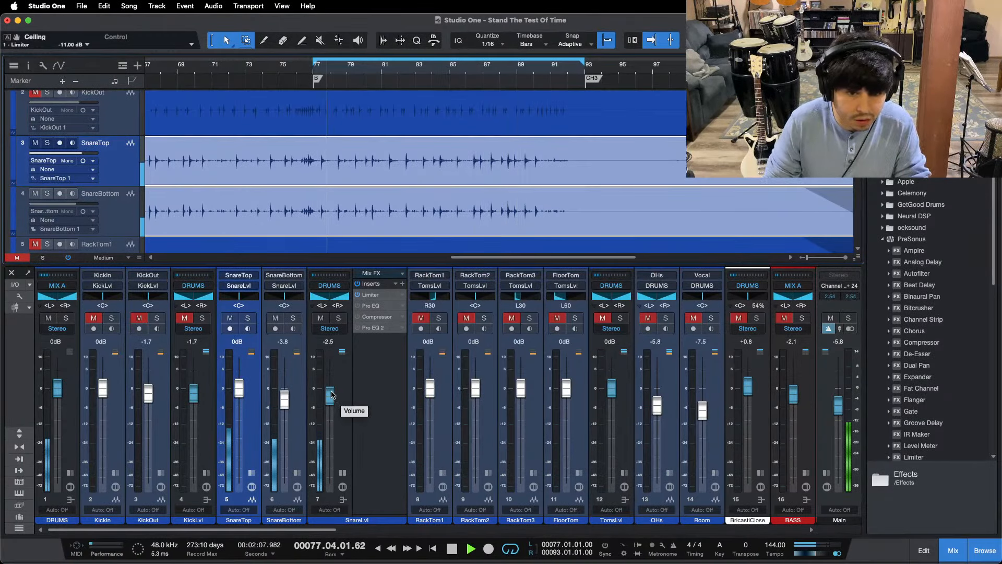
left_click_drag(332, 394, 332, 393)
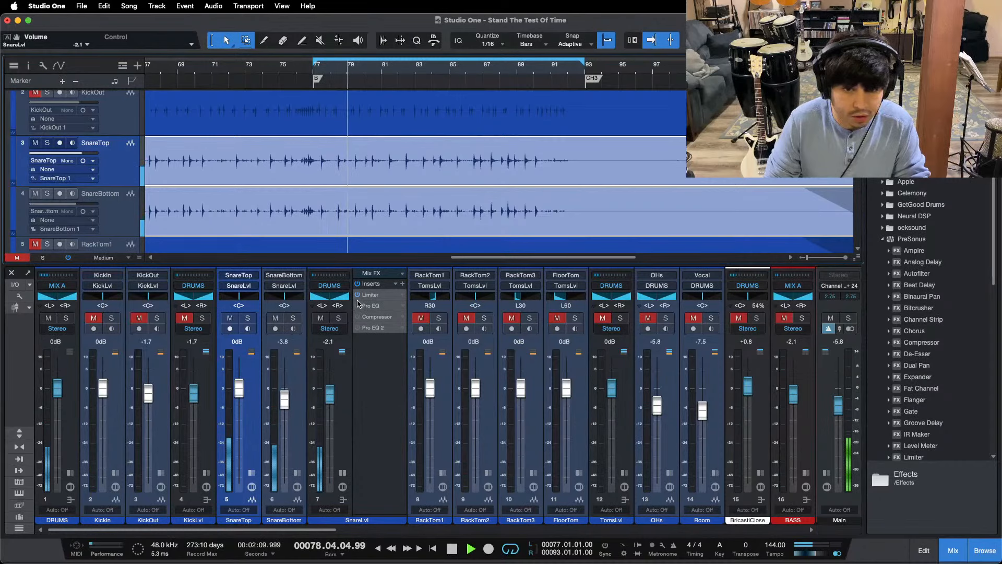
Step: Enable the SnareLvl Pro EQ, compare its notches on and off, and deepen them to -11.04 dB at 364 Hz and -12.00 dB at 489 Hz
left_click(359, 305)
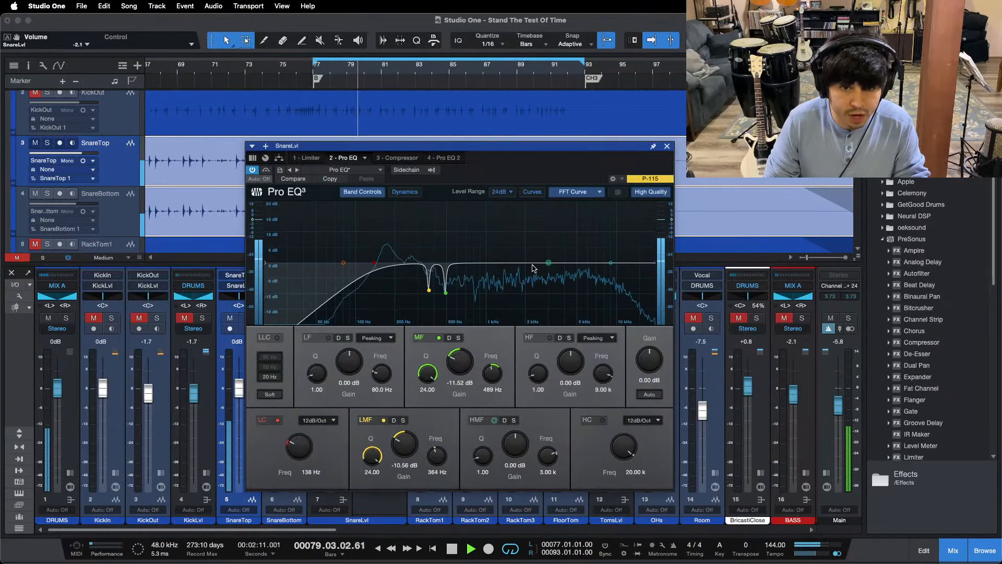
left_click(439, 338)
left_click(384, 420)
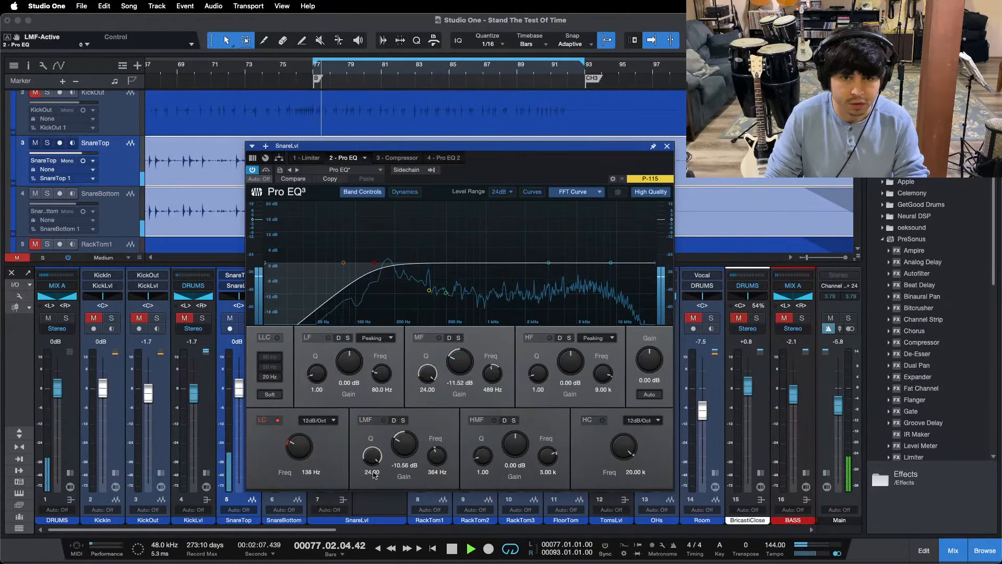
left_click(384, 420)
scroll(406, 443, "down", 1)
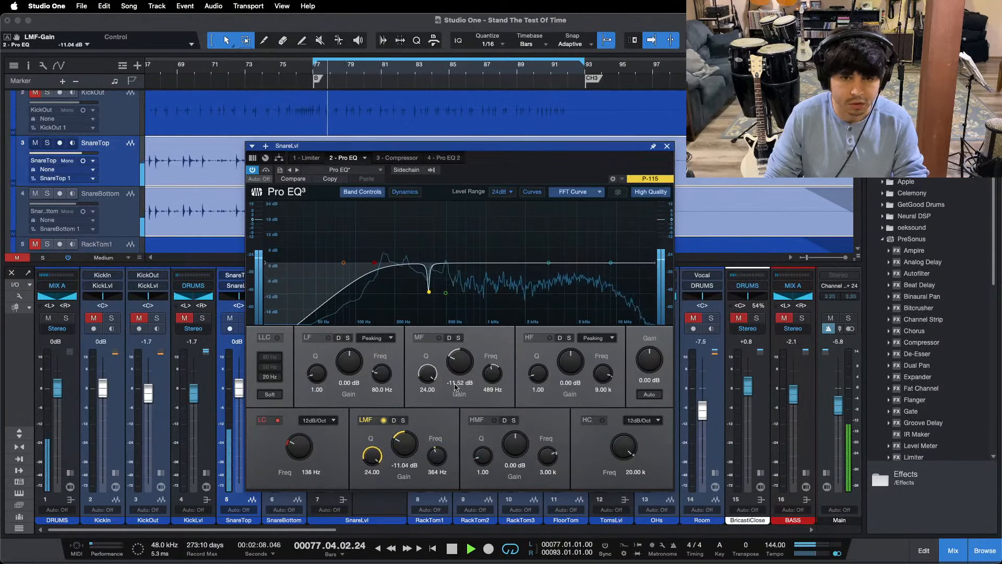
left_click(439, 337)
scroll(460, 361, "down", 1)
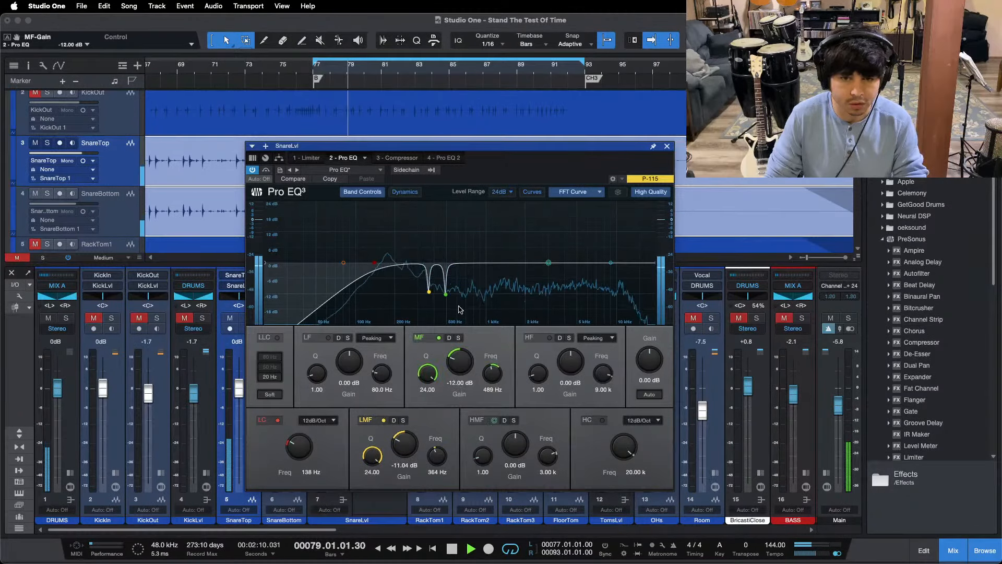
Step: Enable the SnareLvl Compressor, shorten its release to 65.4 ms over the replayed bridge and reset the reduction reading
left_click(396, 157)
left_click_drag(457, 192, 605, 252)
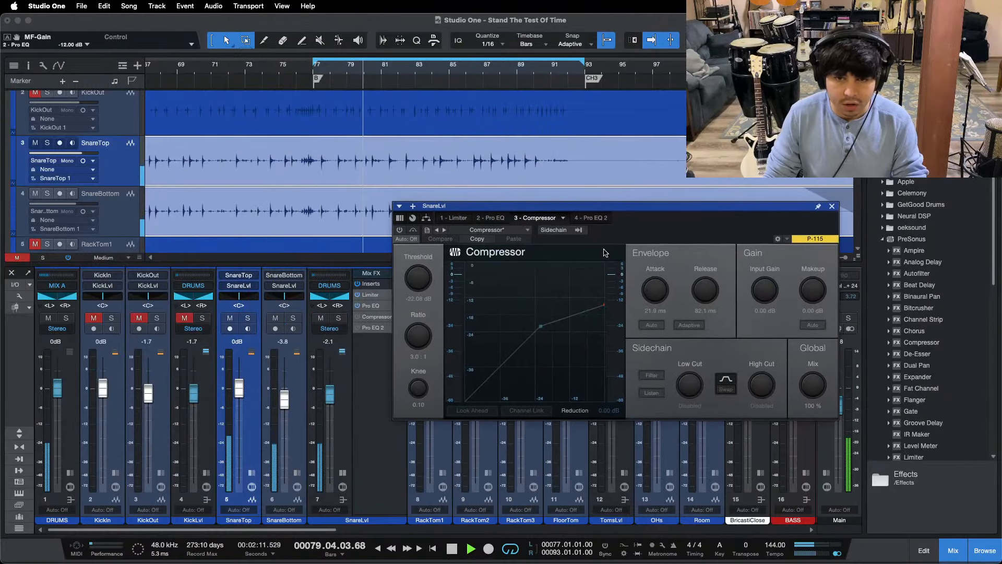
left_click(399, 230)
key("KP_1")
left_click_drag(678, 216, 675, 234)
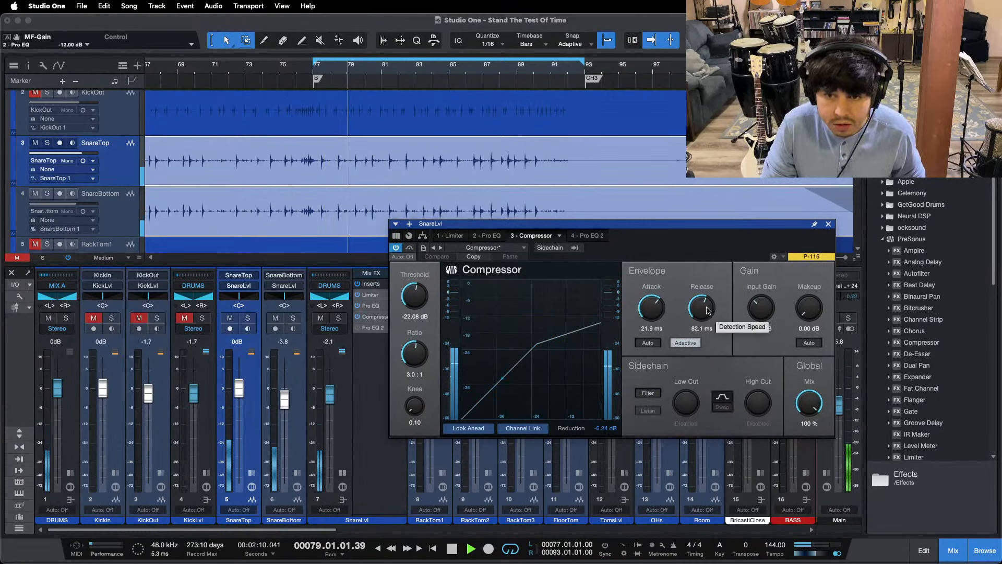
scroll(707, 310, "down", 3)
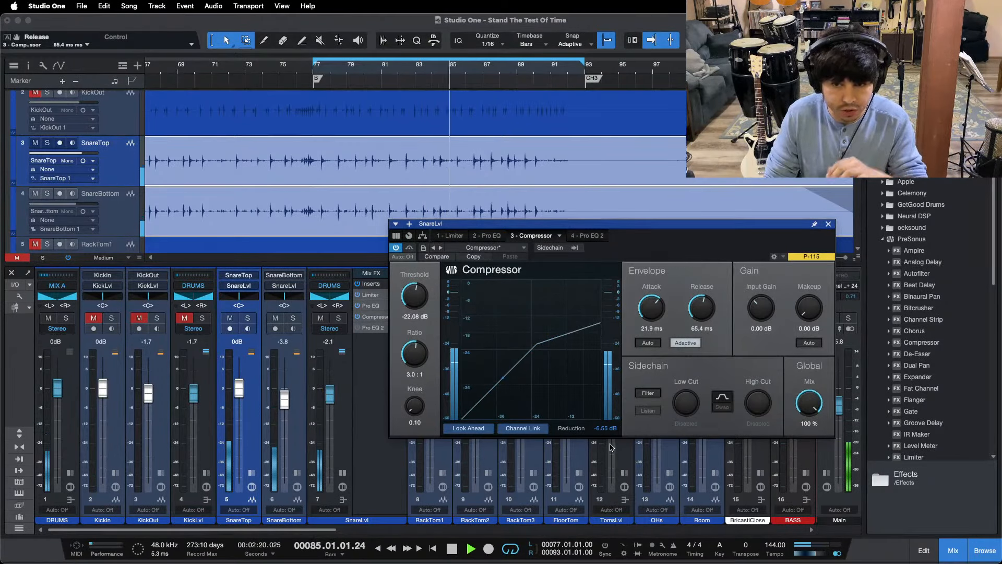
left_click(598, 431)
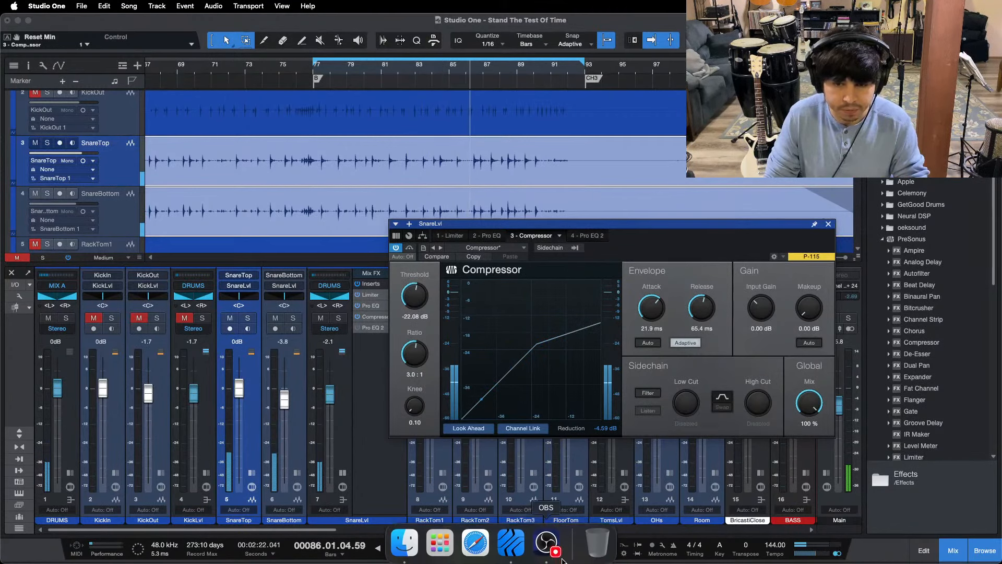
left_click(547, 546)
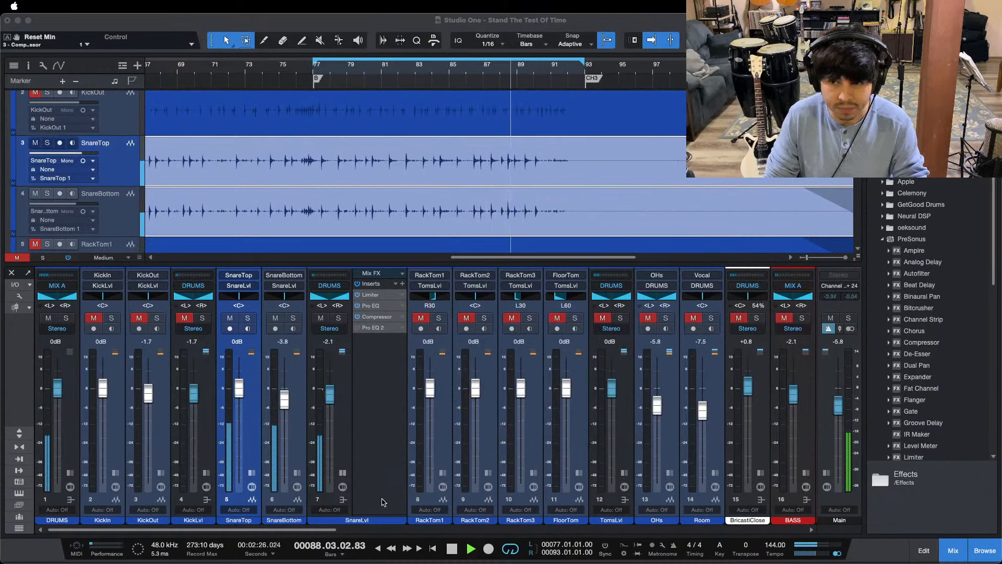
left_click(382, 499)
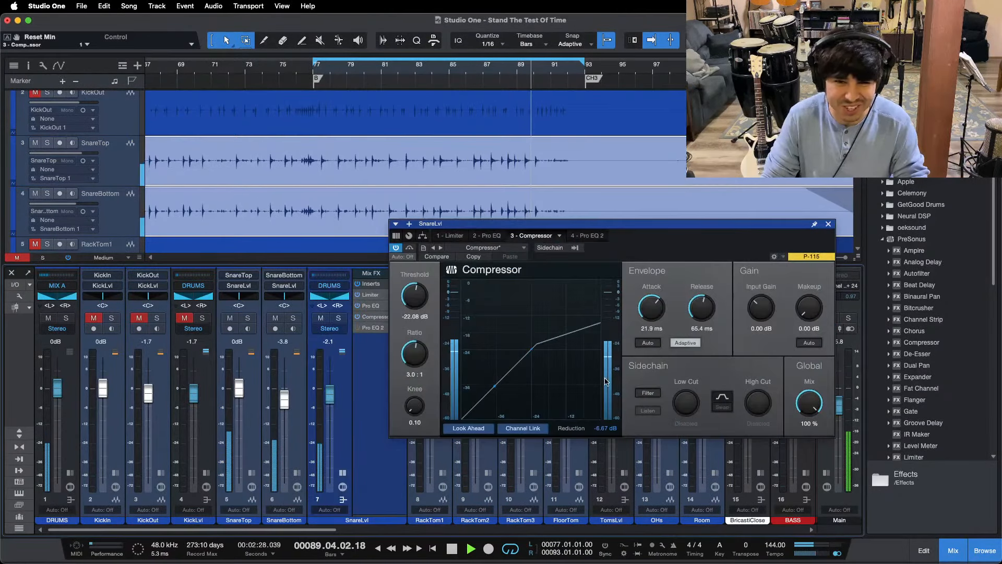
Step: Check the SnareLvl EQ, return to the Compressor with its window clear of the bus fader, and set the SnareLvl fader to 0 dB
left_click_drag(636, 257, 635, 289)
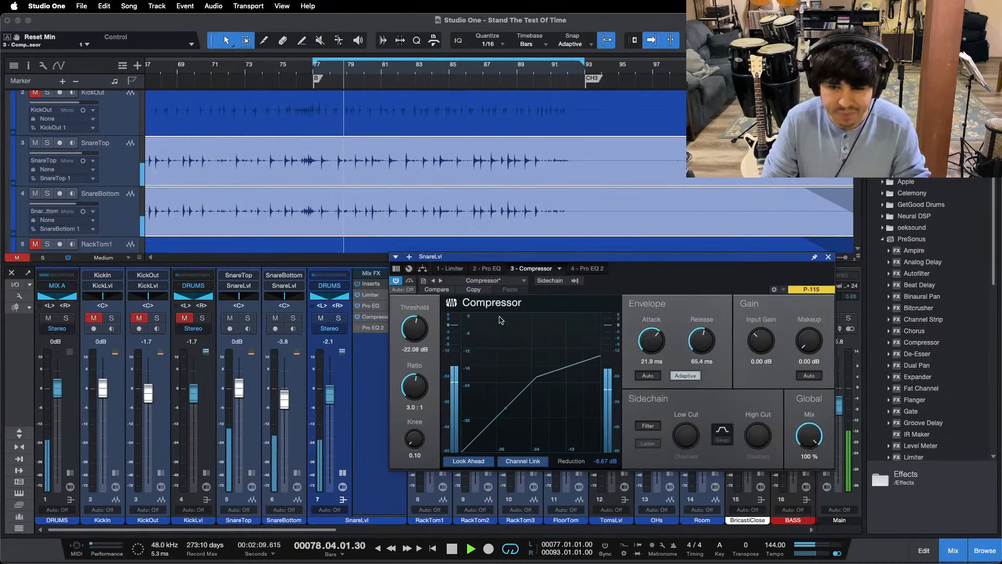
left_click(487, 269)
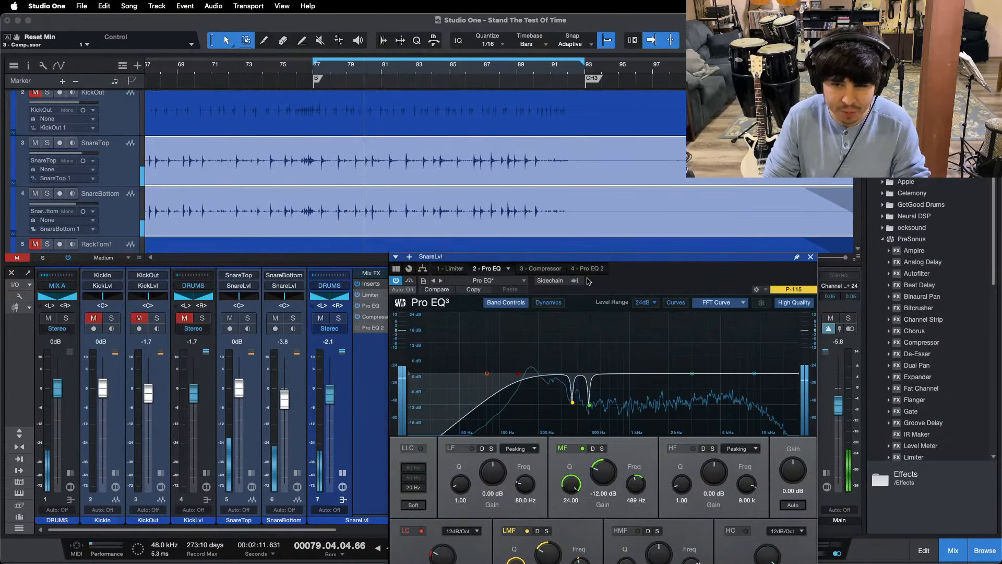
left_click(541, 268)
left_click_drag(673, 280, 693, 253)
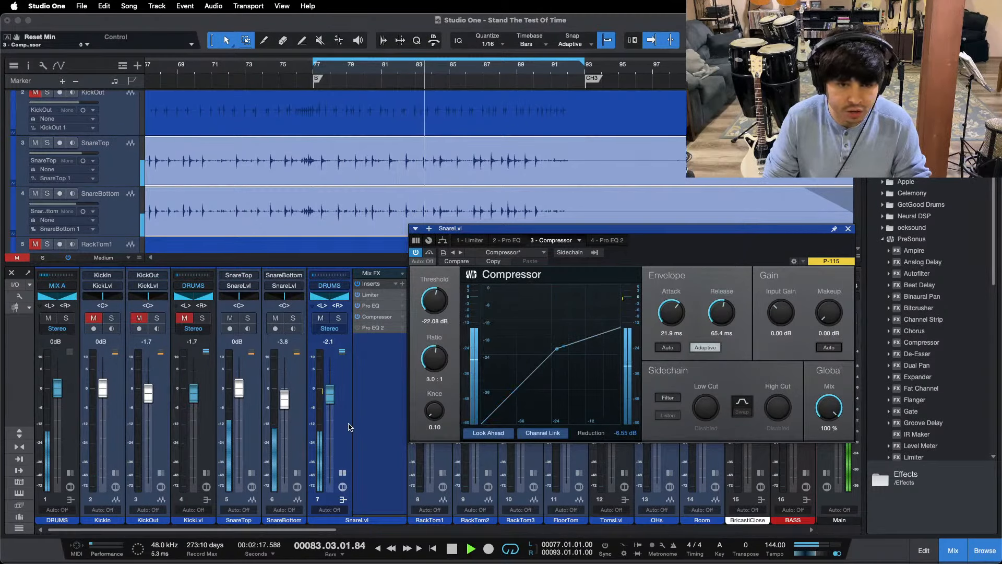
left_click(331, 394, "alt")
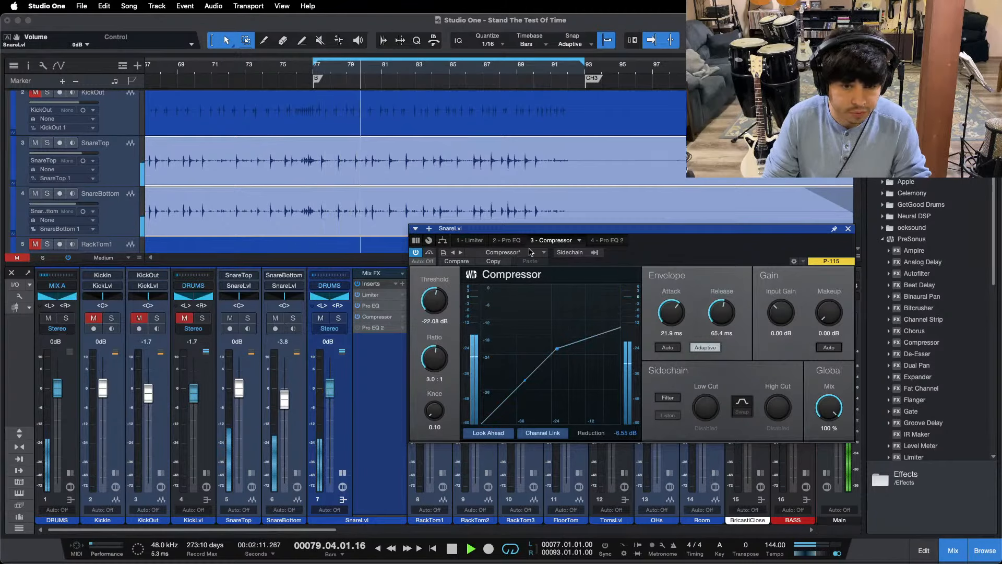
Step: Boost the HF band of the SnareLvl Pro EQ by 5.28 dB at 9 kHz
left_click(512, 240)
left_click_drag(704, 255, 512, 207)
left_click_drag(539, 395, 537, 390)
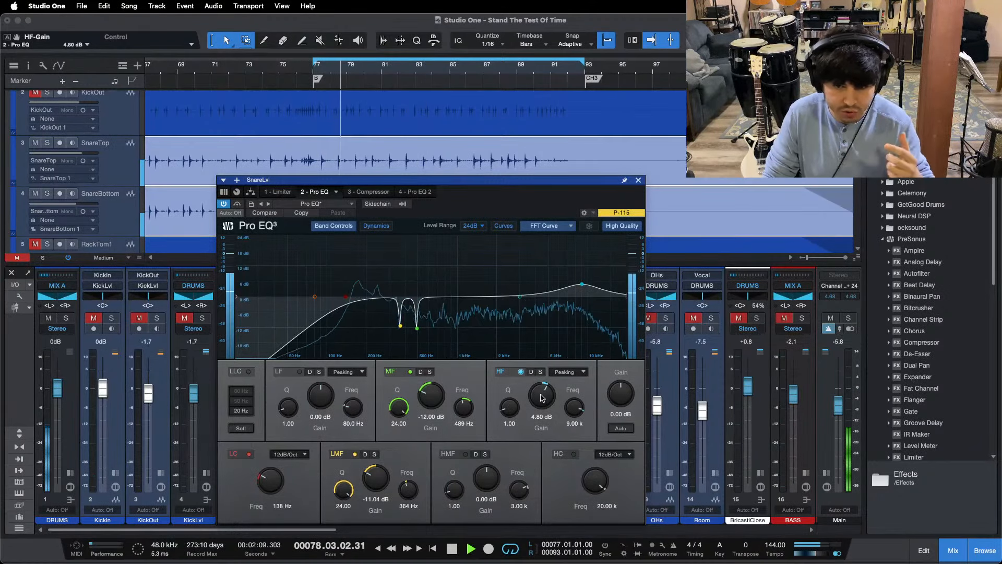
left_click_drag(537, 391, 543, 398)
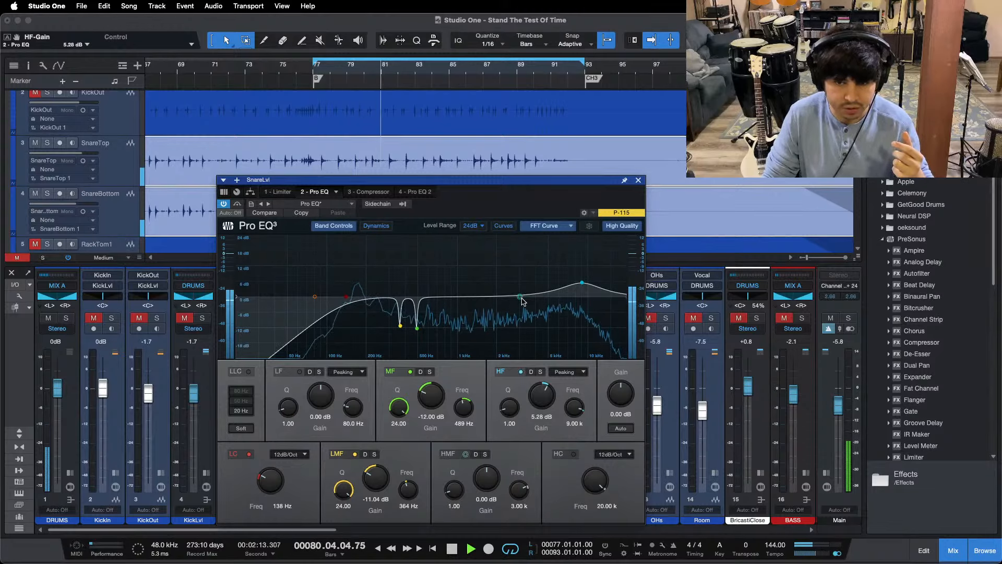
Step: Boost the HMF band by 7.20 dB at 1.98 kHz, reposition the EQ window and restart playback from the bridge start
left_click_drag(520, 299, 496, 289)
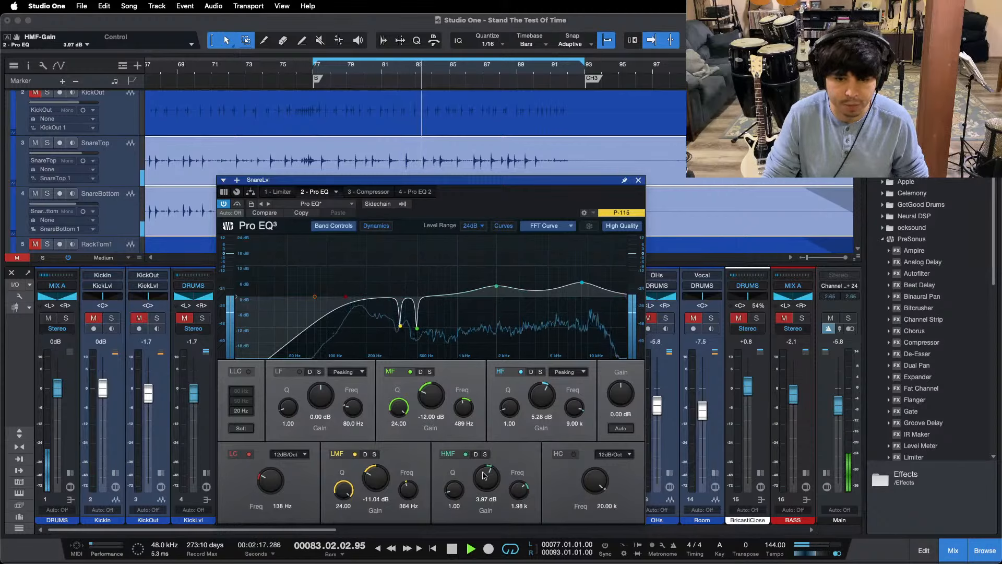
scroll(482, 472, "up", 2)
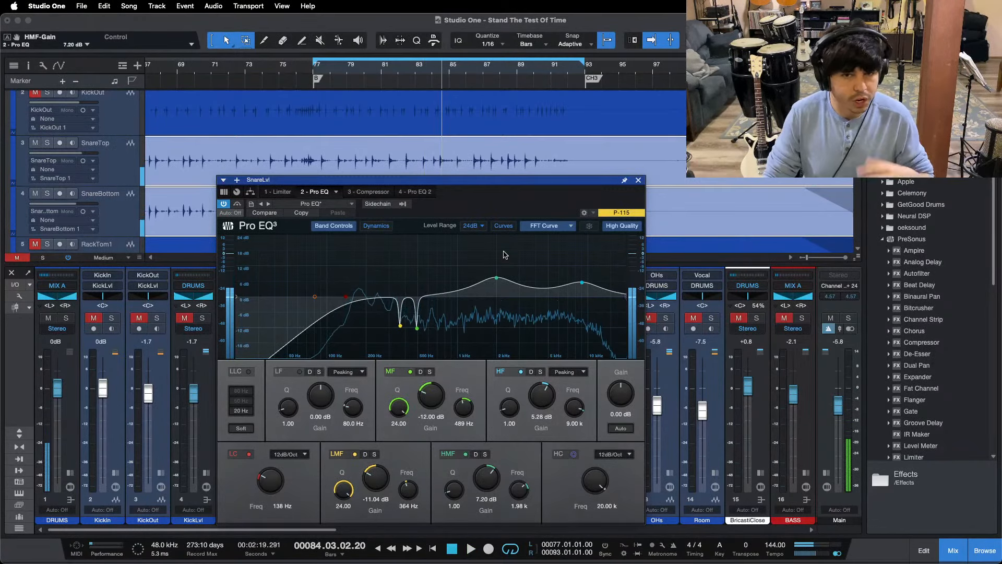
left_click_drag(503, 196, 543, 194)
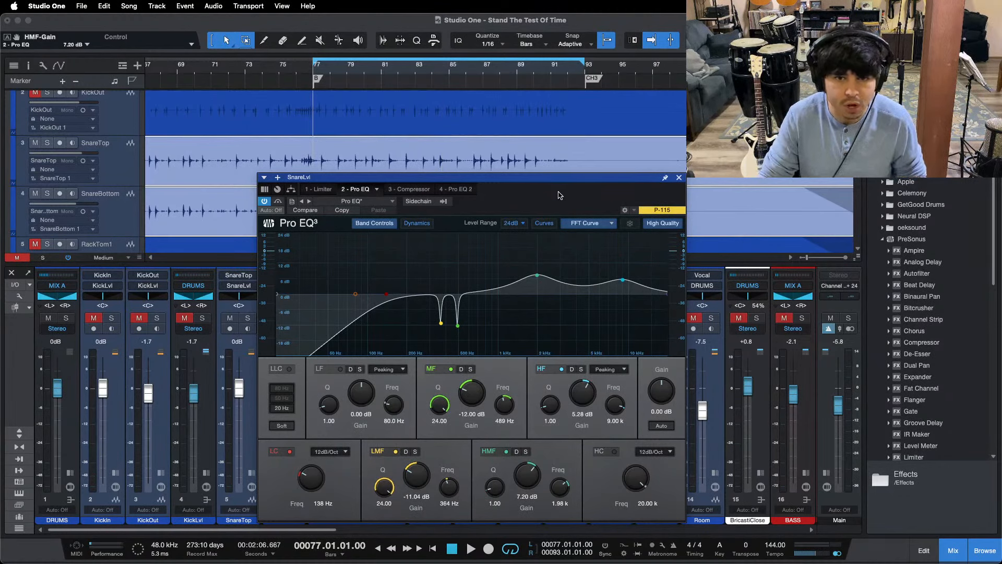
mouse_move(558, 191)
left_mouse_down()
mouse_move(637, 206)
mouse_move(538, 189)
mouse_move(553, 187)
left_mouse_up()
key("space")
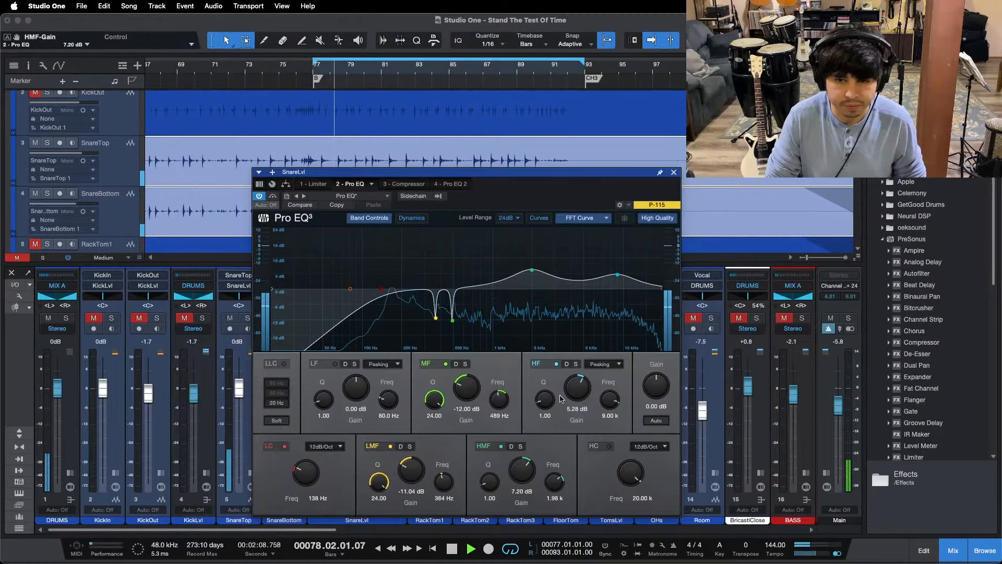
Step: Raise the HF gain in the first SnareLvl Pro EQ to 5.76 dB and enable Pro EQ 2 with its window clear of the bus fader
left_click_drag(578, 392, 582, 391)
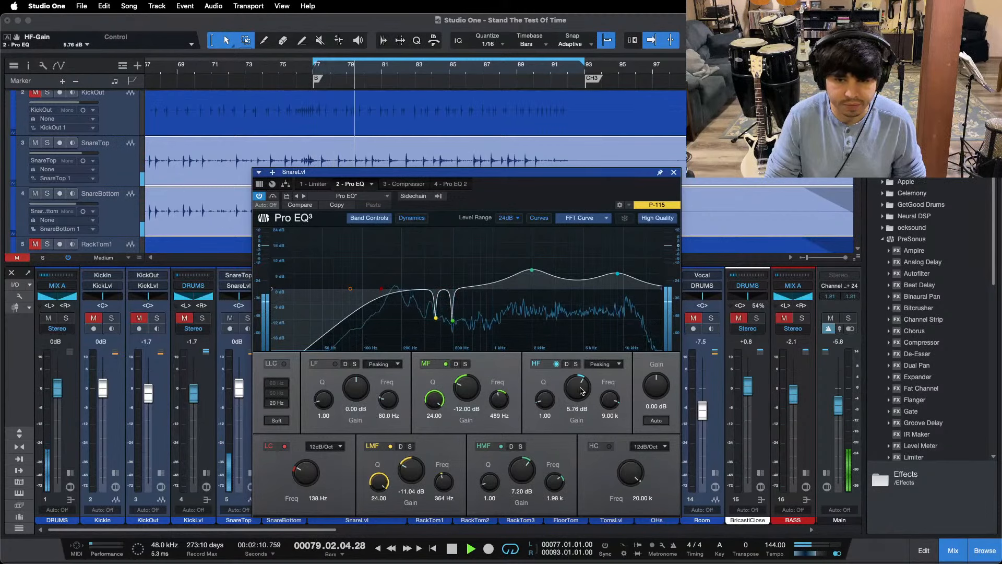
left_click(451, 183)
left_click_drag(365, 171, 479, 160)
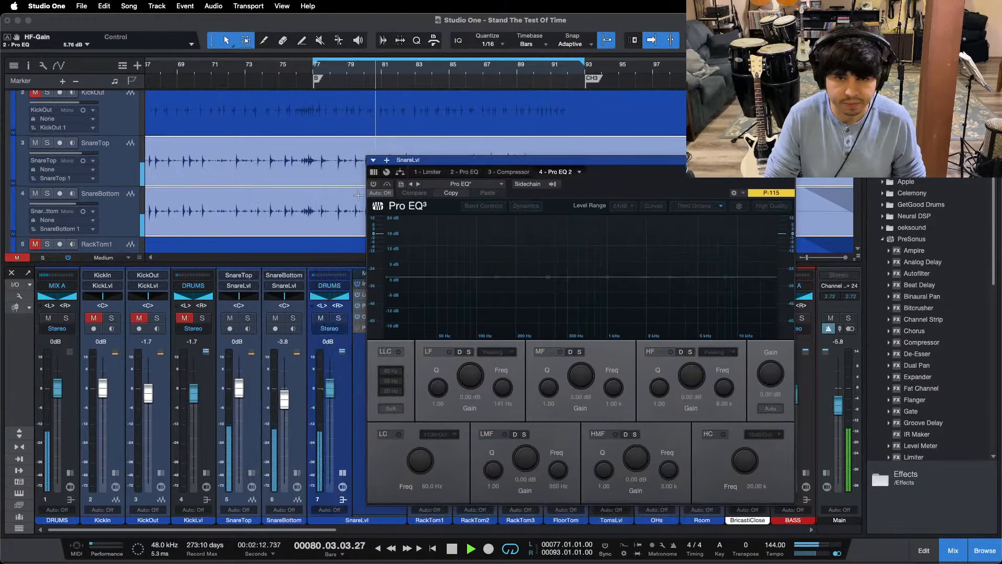
left_click(374, 184)
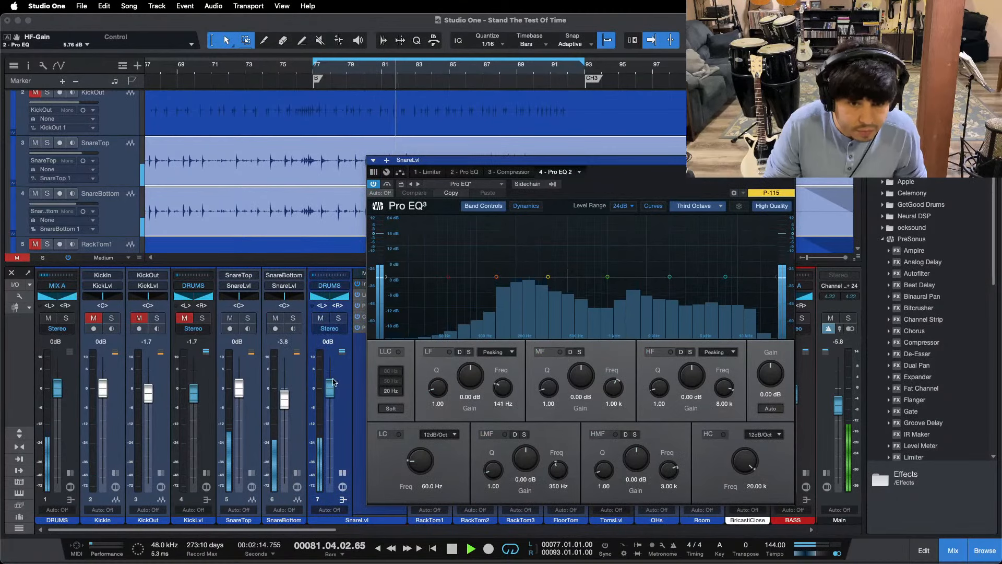
Step: Boost the LF band of Pro EQ 2 by 2.88 dB at 141 Hz, set the SnareLvl fader to -1.3 dB and close the EQ
left_click_drag(336, 387, 330, 389)
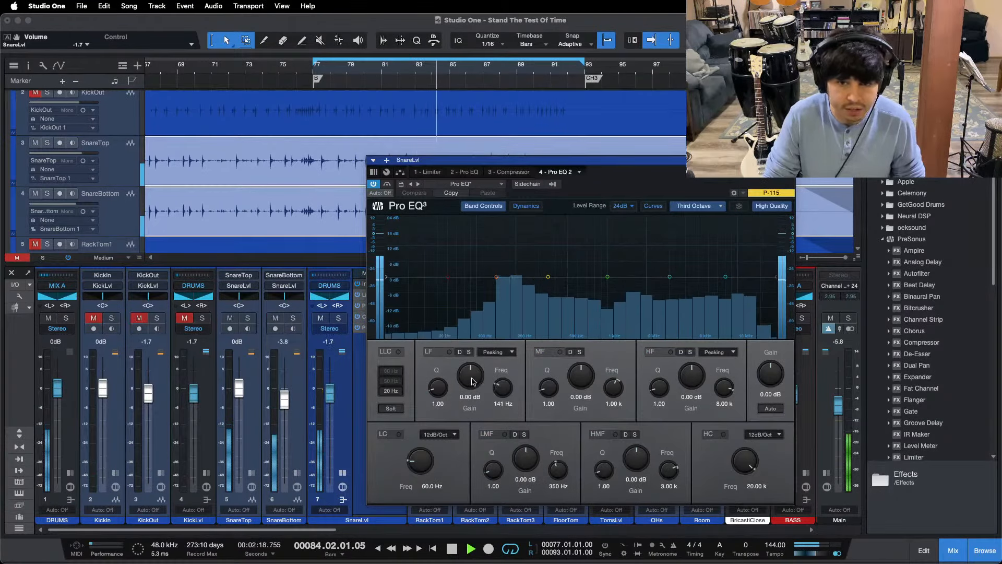
left_click_drag(483, 385, 473, 382)
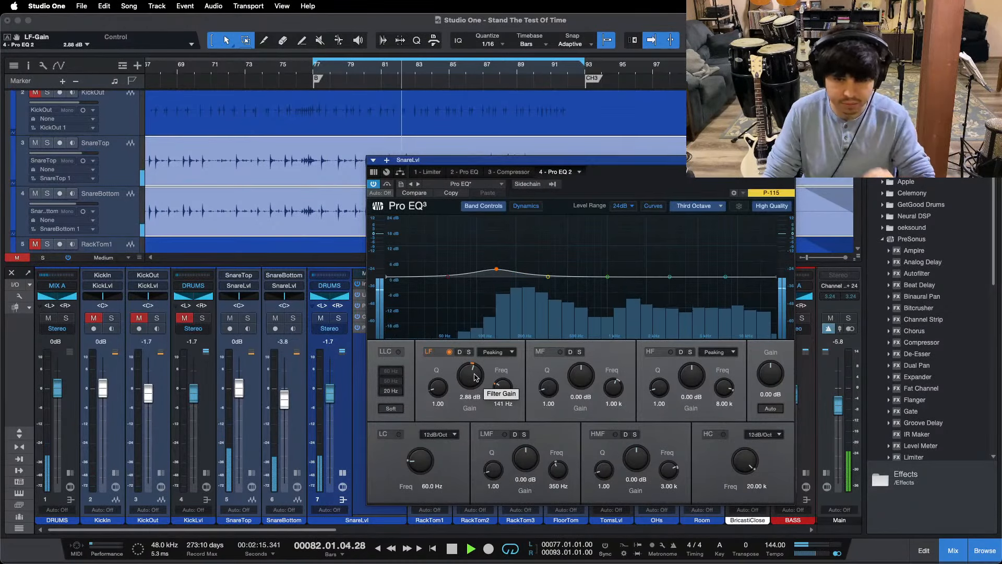
scroll(329, 392, "up", 2)
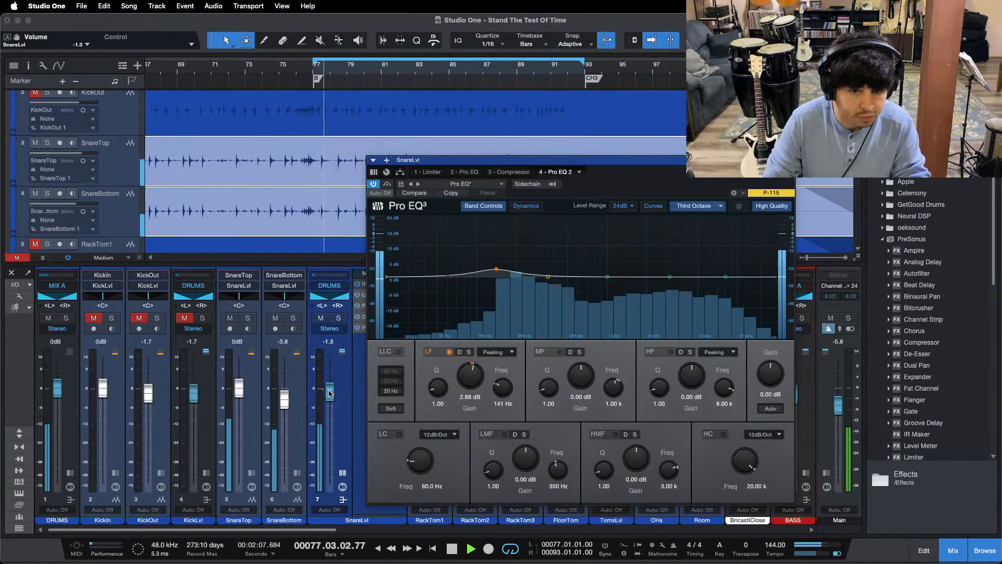
left_click(788, 160)
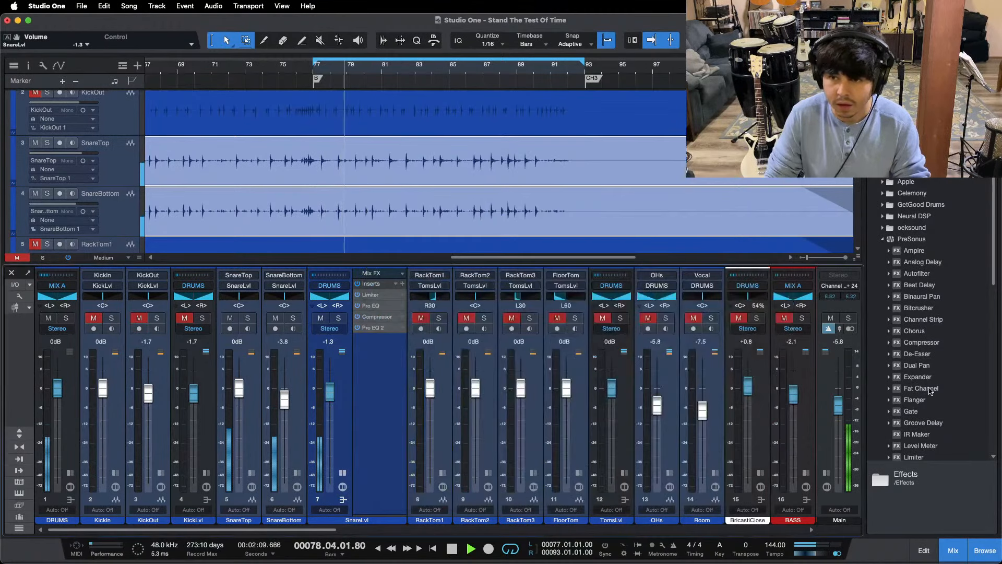
Step: Add a second Limiter at the end of the SnareLvl insert chain and position its window over the mixer
scroll(925, 436, "down", 1)
left_click_drag(919, 448, 380, 341)
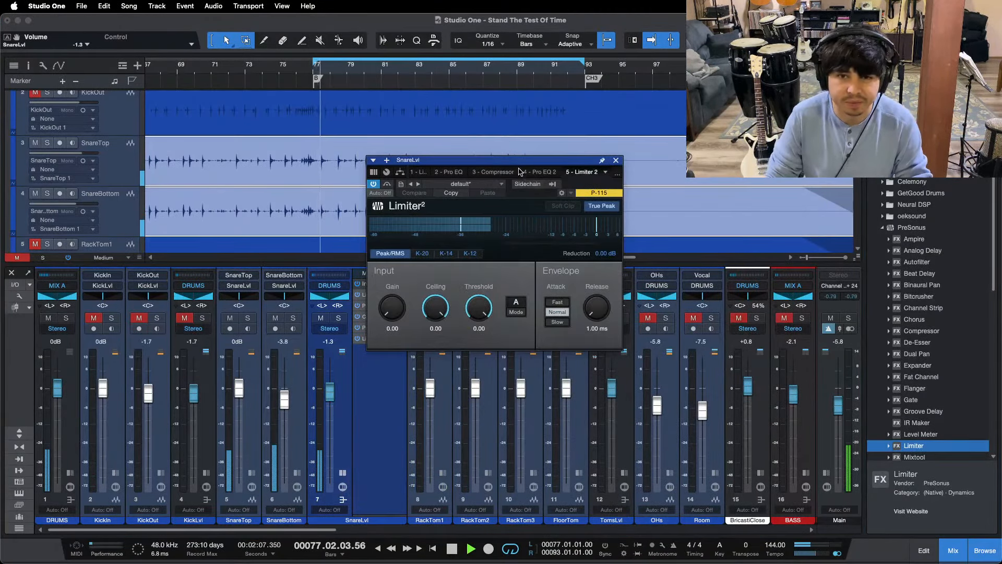
left_click_drag(524, 160, 524, 179)
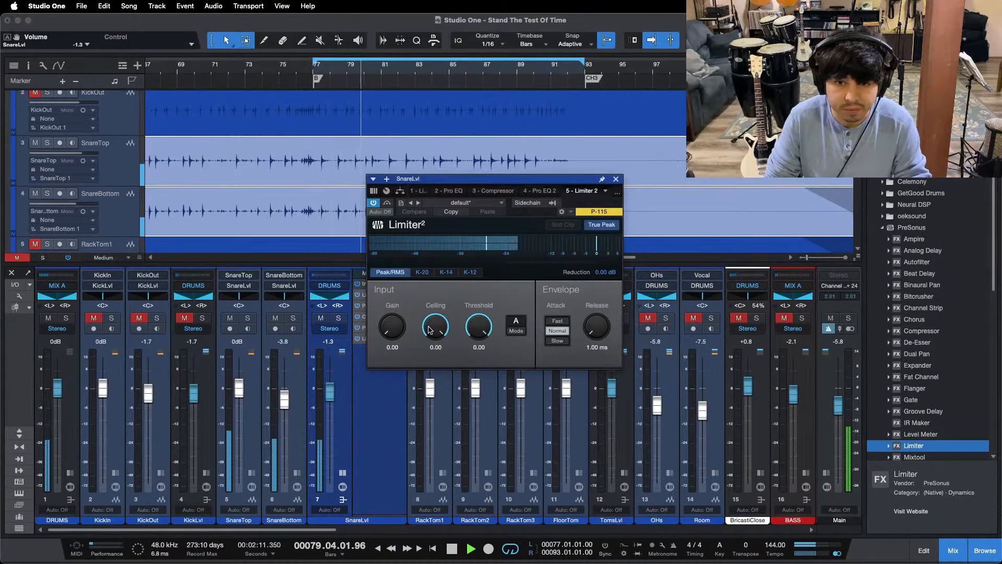
Step: Set the ceiling of the second SnareLvl Limiter to -11 dB while auditioning the bridge and reset its reduction reading
left_click_drag(435, 345, 397, 375)
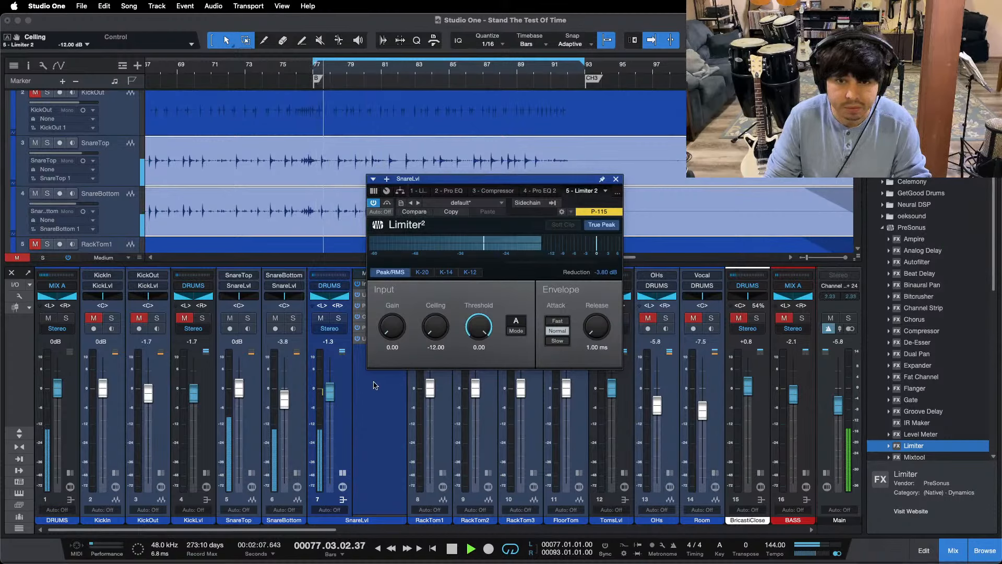
key("space")
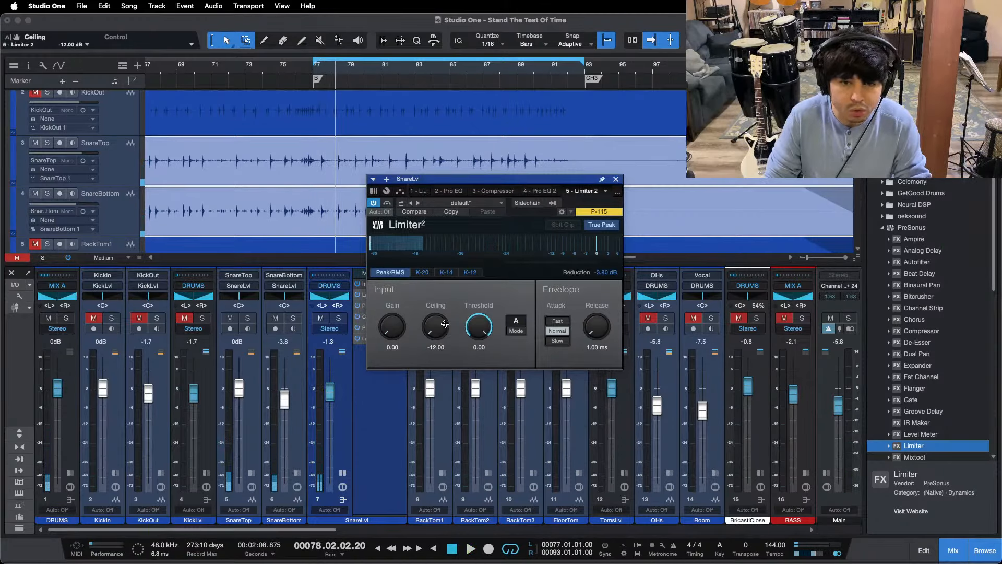
left_click_drag(427, 330, 441, 311)
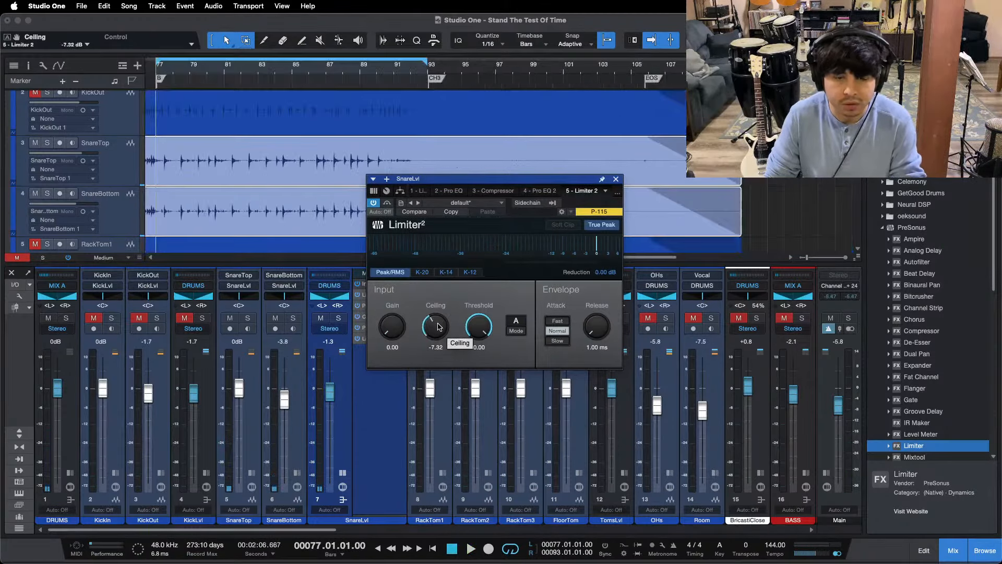
key("space")
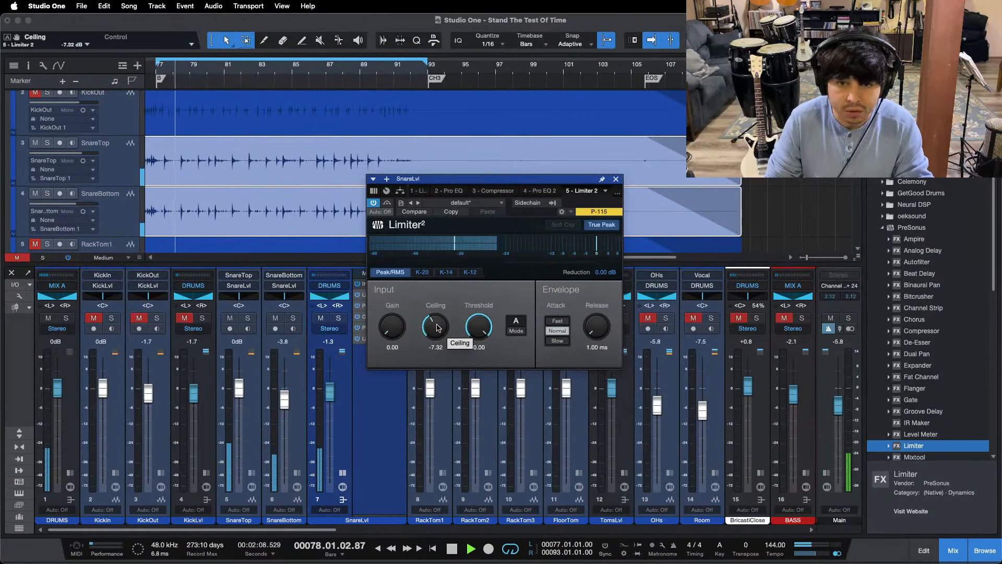
left_click(436, 347)
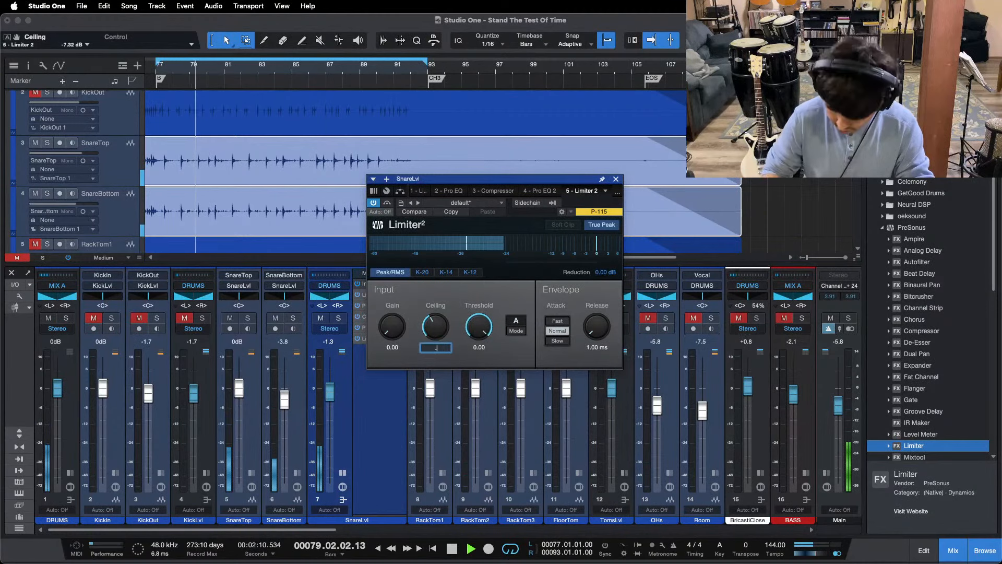
type("-11")
key("Return")
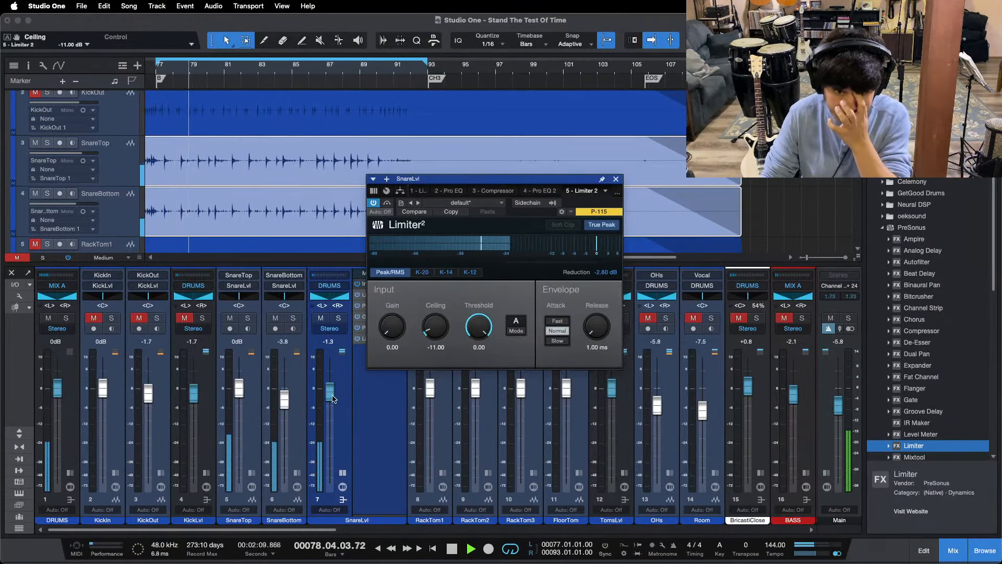
left_click(600, 272)
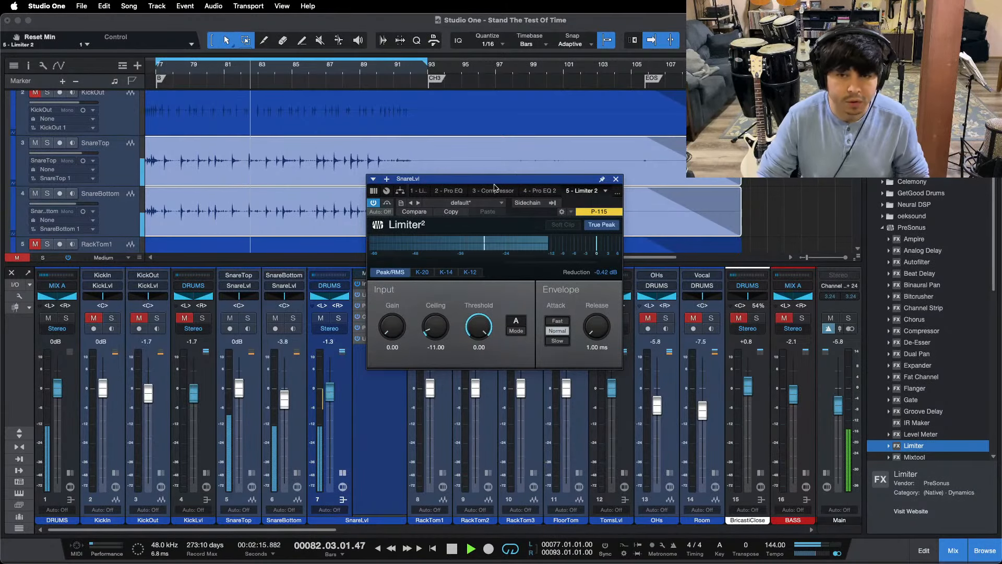
Step: Replay the bridge from bar 77, lower the Limiter ceiling to -11.28 dB and close the plug-in window
left_click_drag(264, 79, 418, 84)
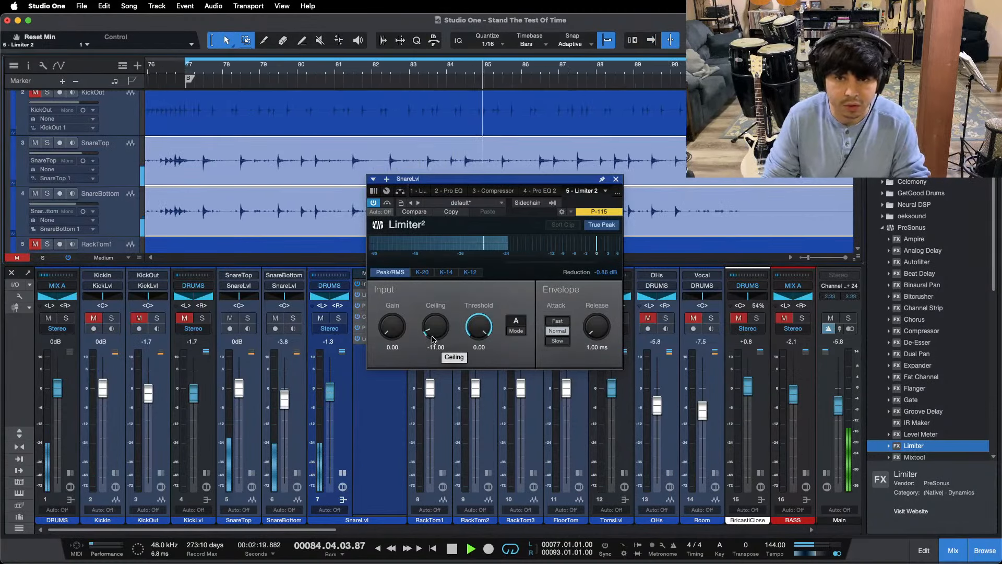
left_click(563, 65)
left_click(187, 66)
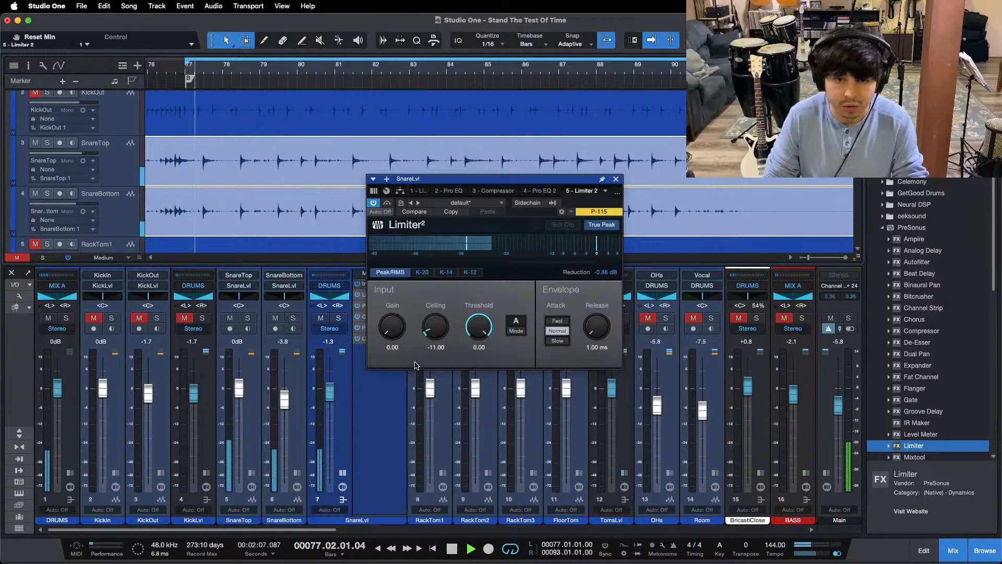
scroll(437, 325, "down", 3)
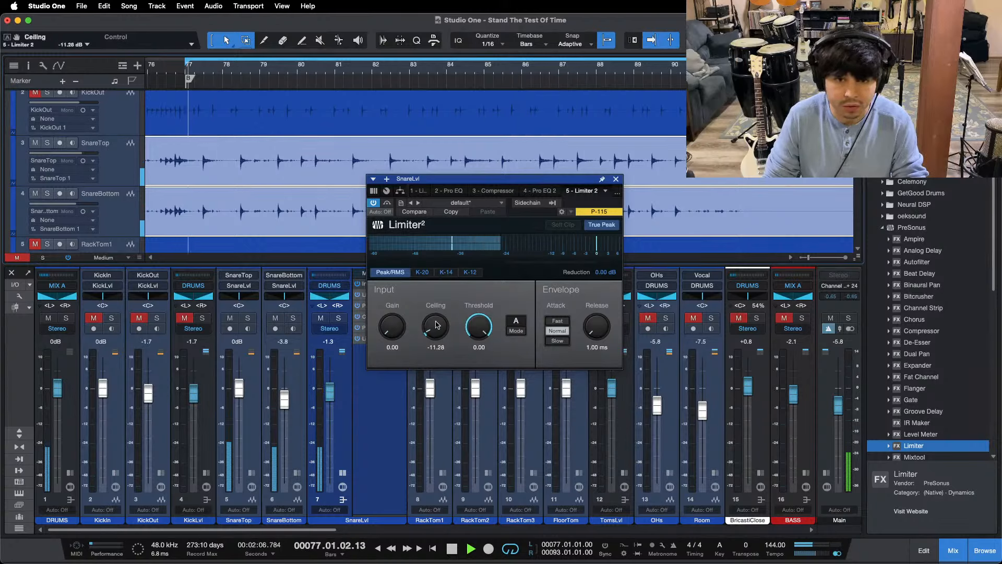
left_click(615, 179)
key("space")
key("space")
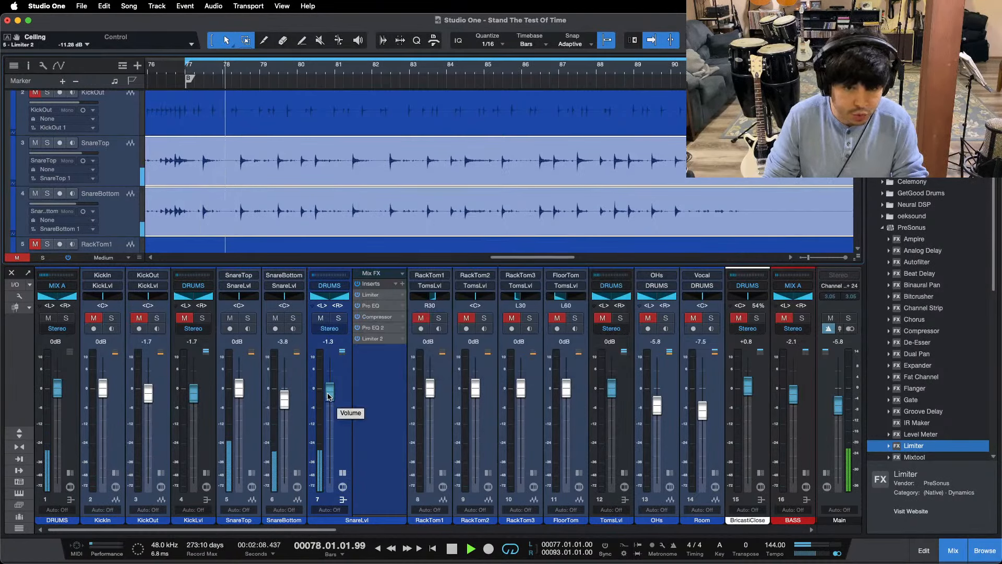
Step: Unmute the KickLvl and TomsLvl buses and collapse the SnareLvl insert section
left_click(185, 318)
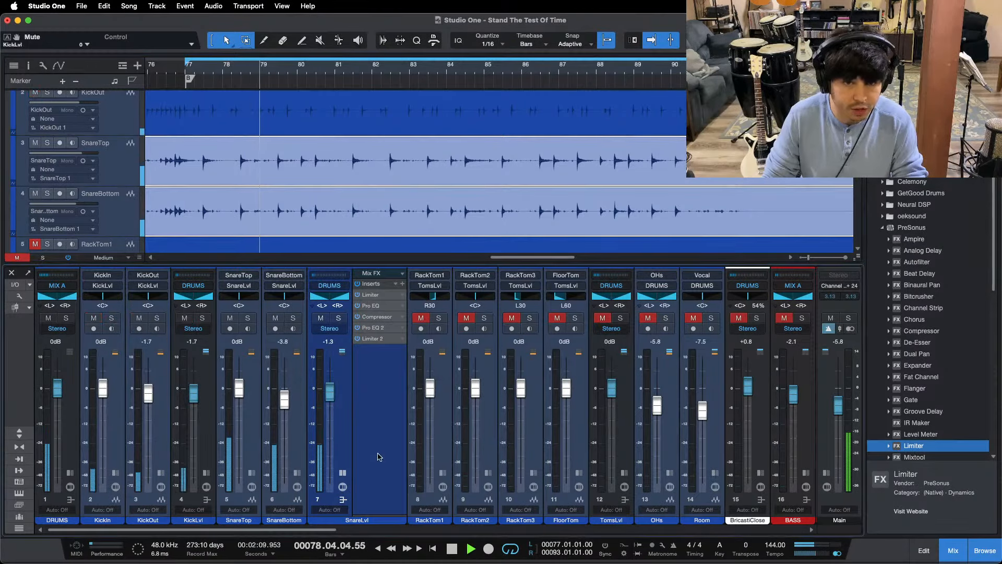
left_click(343, 473)
left_click(562, 547)
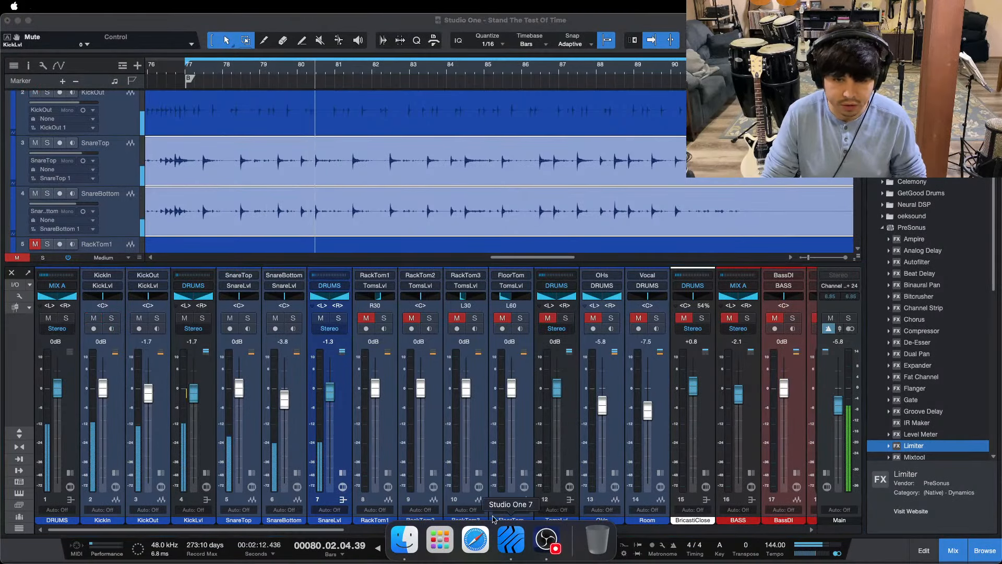
left_click(329, 488)
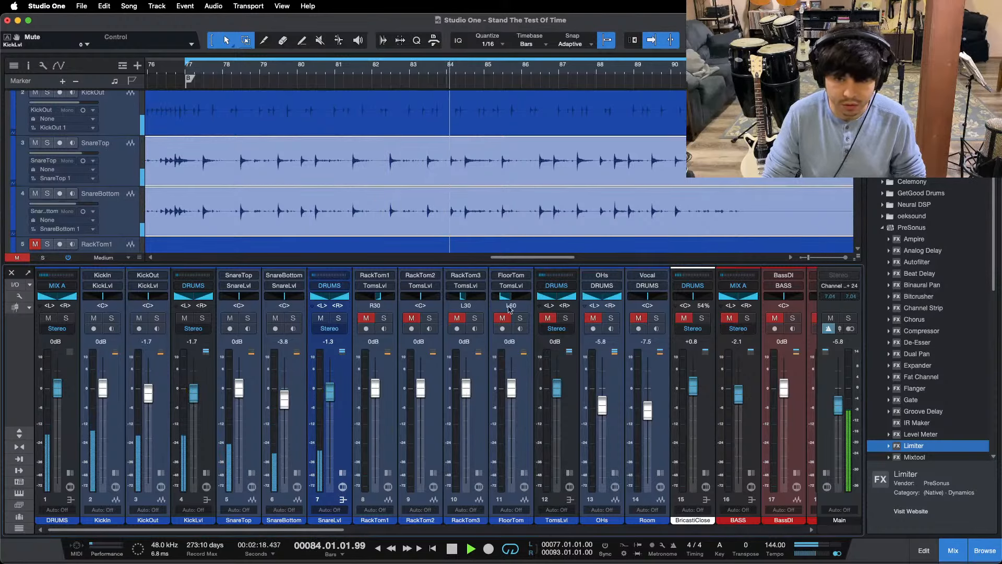
left_click(546, 319)
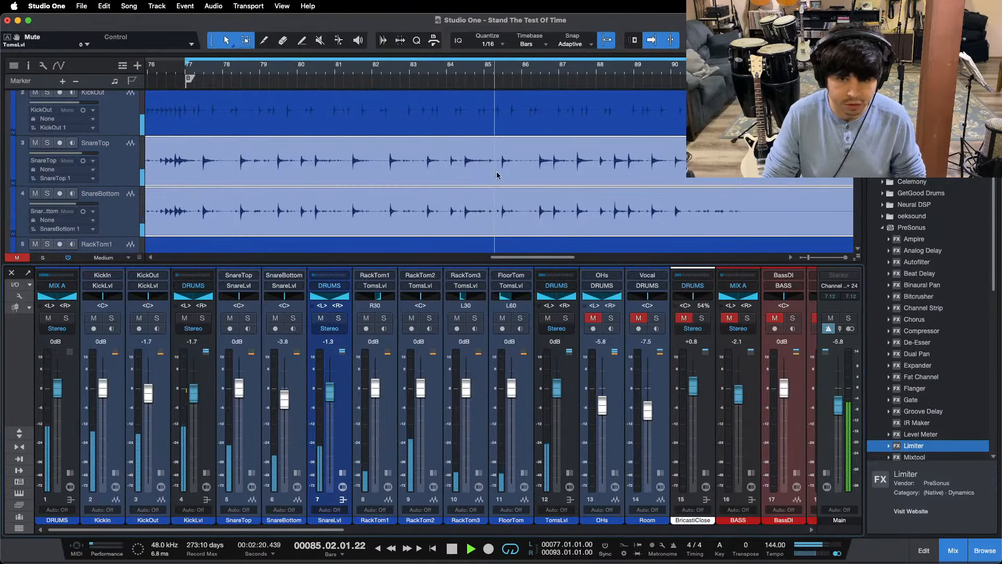
Step: Examine the tom tracks across the song for a fill to work on, ending just before the CH2 marker
scroll(494, 168, "down", 2)
scroll(496, 167, "down", 3)
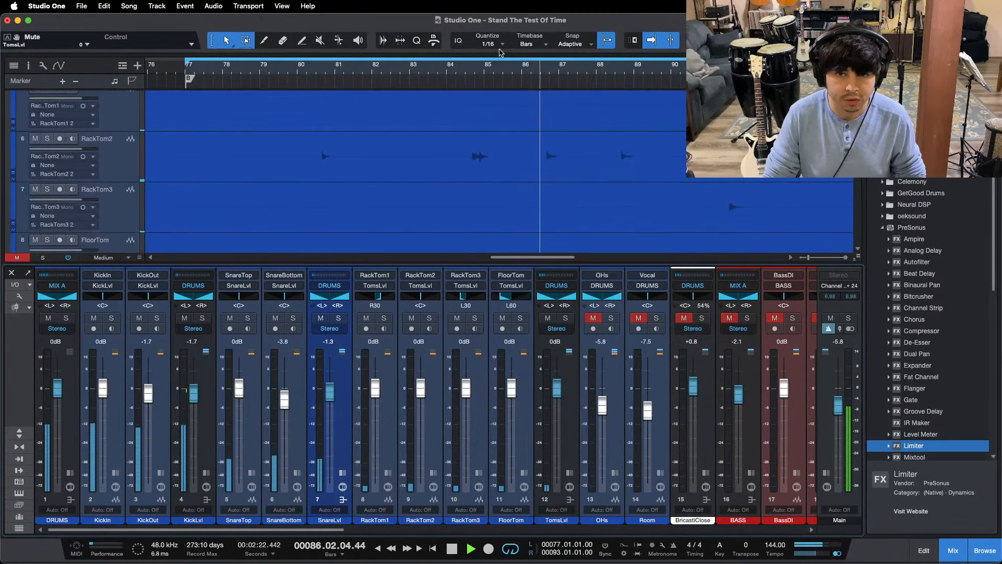
key("z")
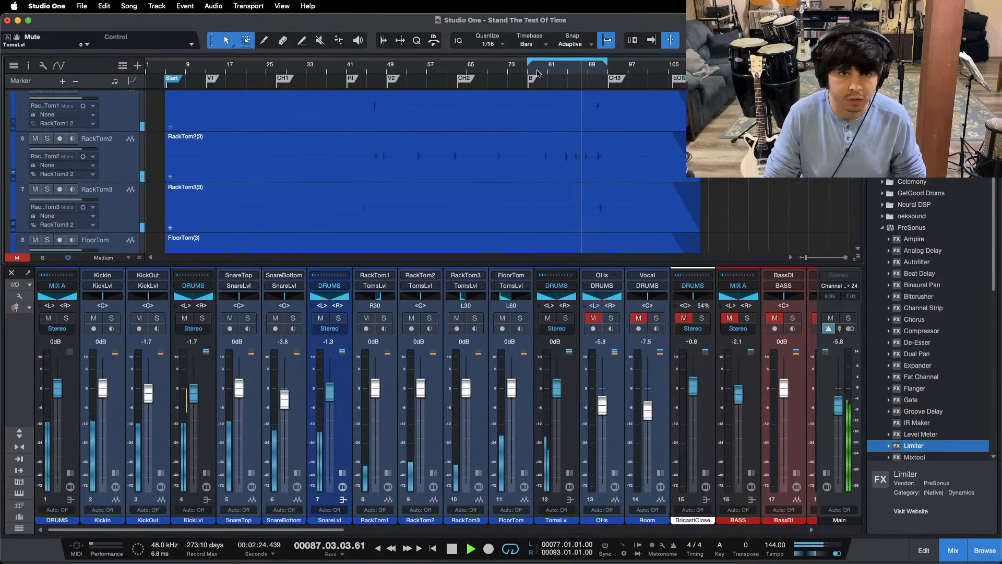
left_click_drag(388, 73, 400, 108)
key("z")
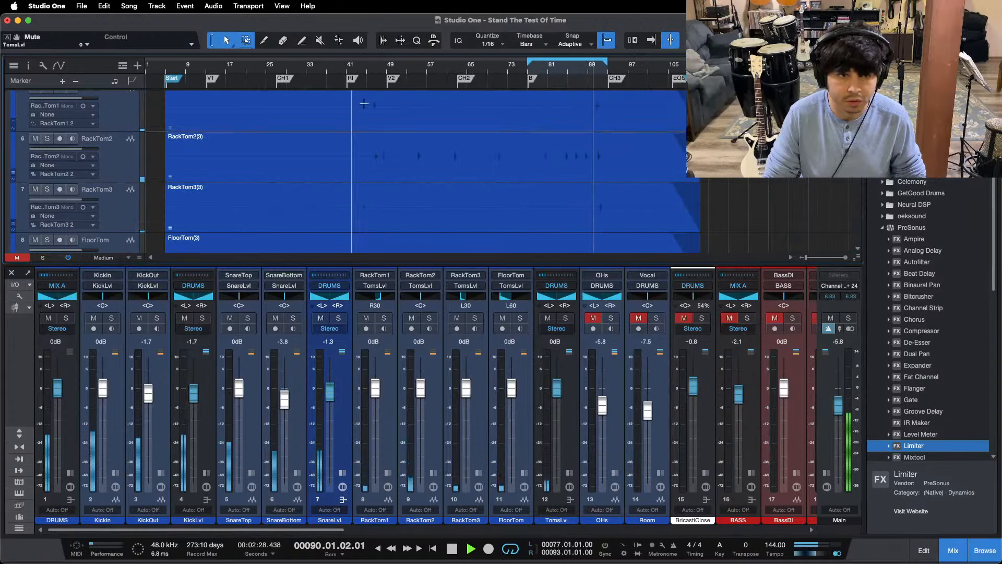
scroll(512, 108, "down", 1)
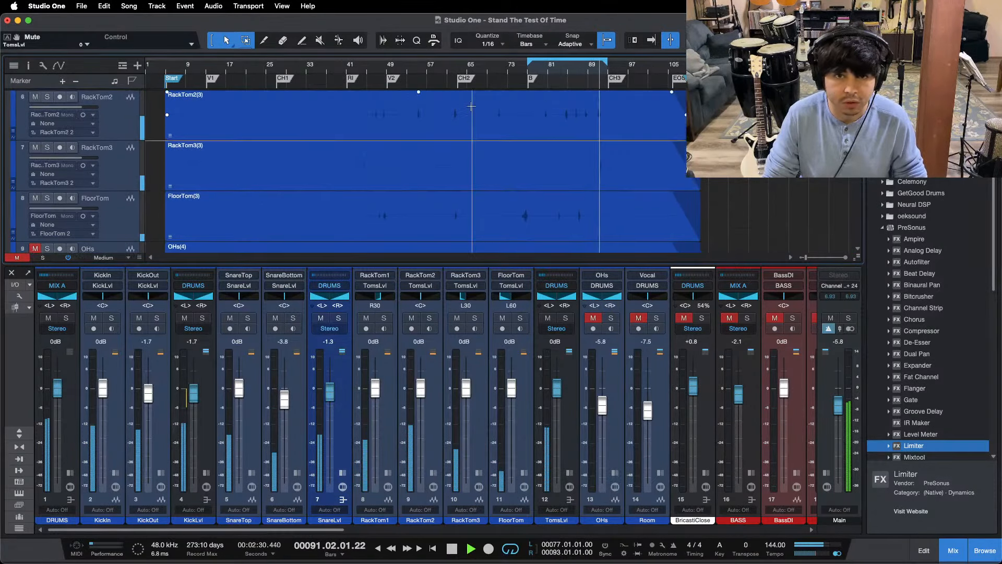
left_click_drag(573, 73, 433, 85)
left_click(433, 74)
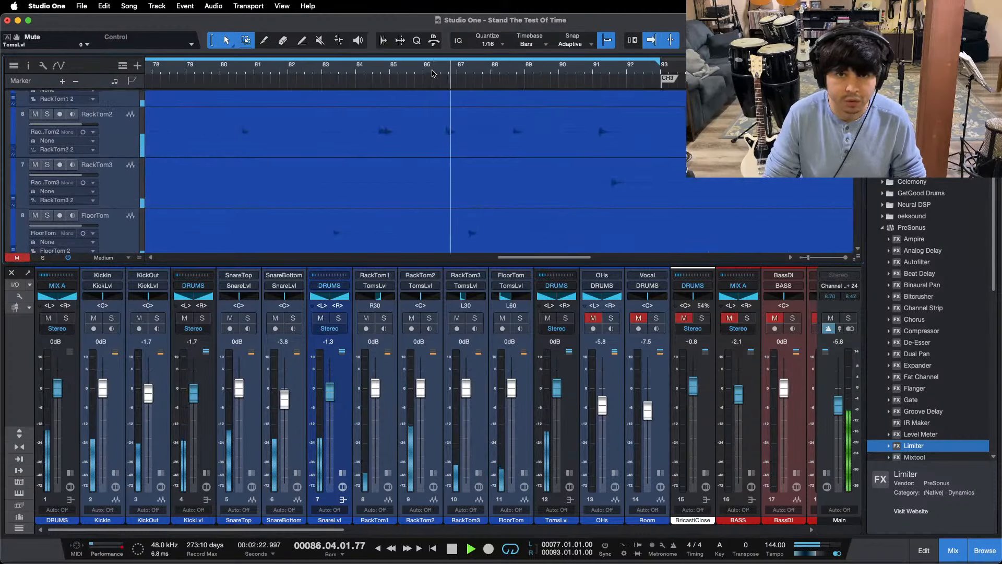
left_click_drag(478, 72, 649, 48)
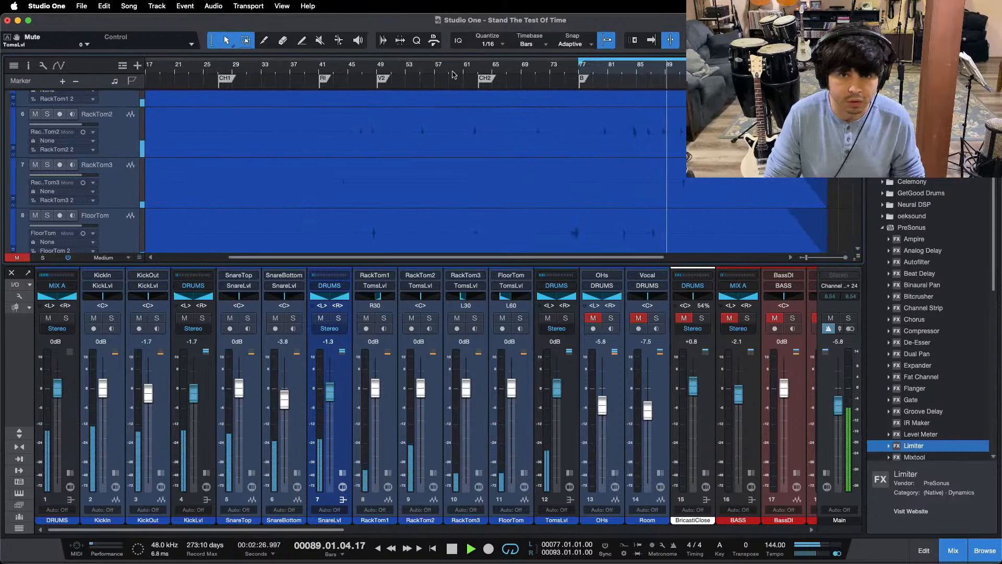
left_click_drag(472, 71, 430, 118)
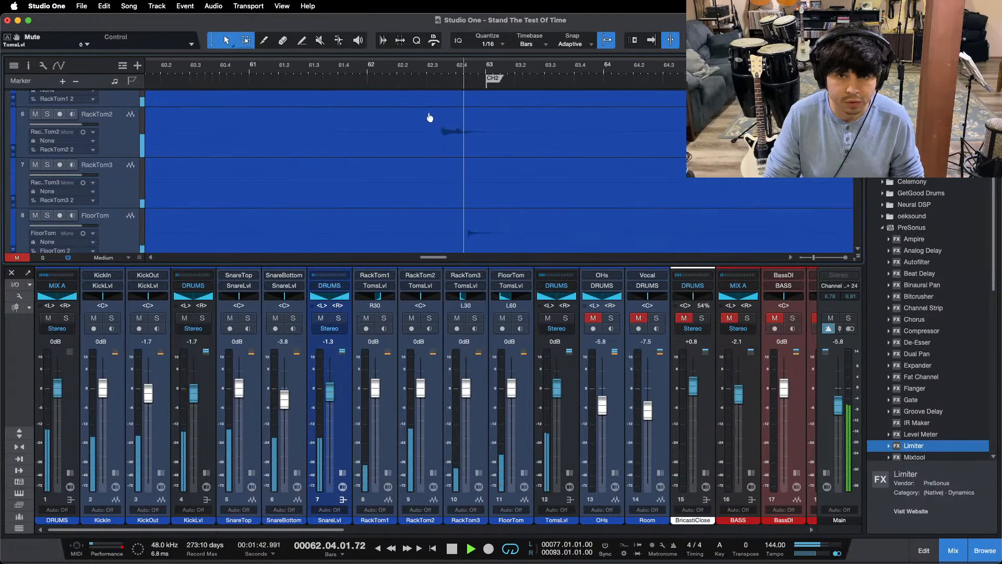
Step: Solo the TomsLvl bus with its tom tracks and toggle the main output's channel mode
key("s")
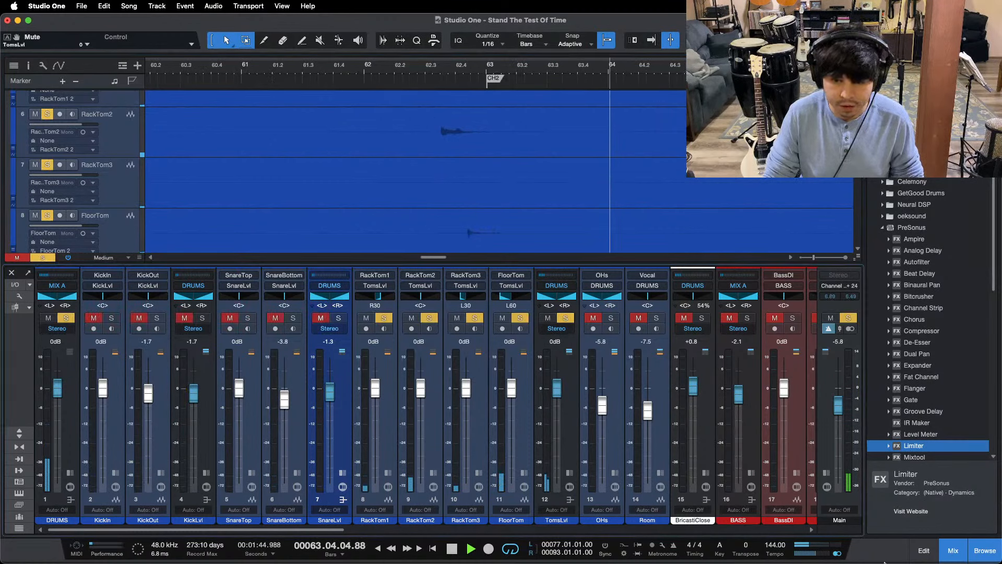
left_click(836, 555)
key("Return")
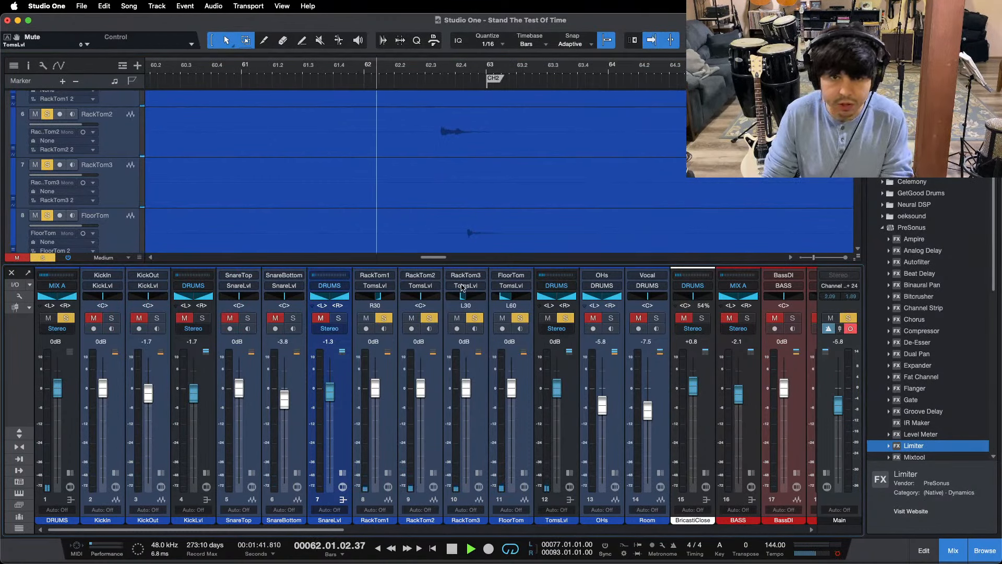
Step: Replay the tom fill just before the CH2 marker, expand the TomsLvl insert section and stop playback
key("space")
left_click(432, 72)
key("space")
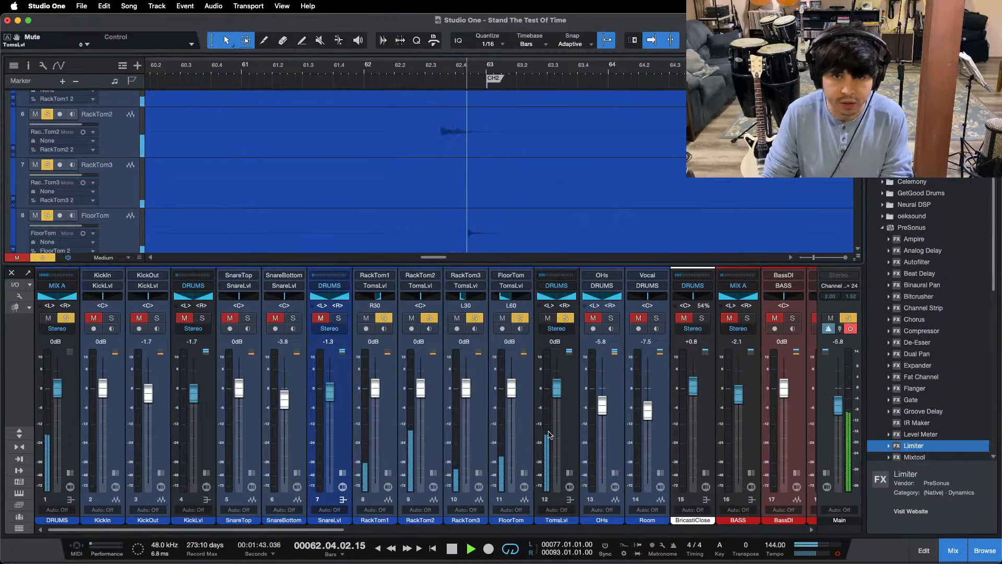
left_click(569, 472)
key("space")
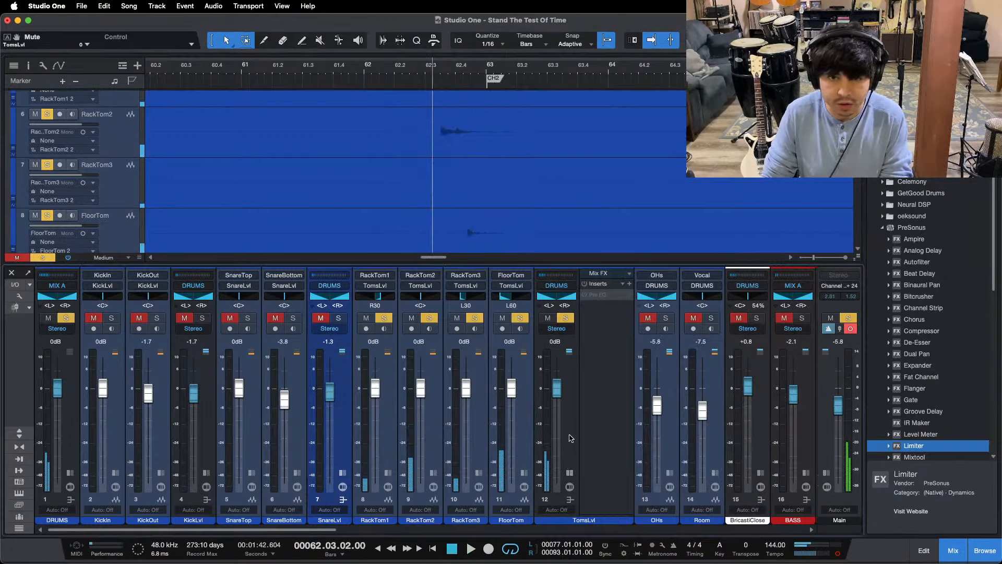
Step: Load the Toms FX chain from the DRUMS presets on the TomsLvl bus and open its Pro EQ during playback
left_click(622, 284)
left_click(654, 308)
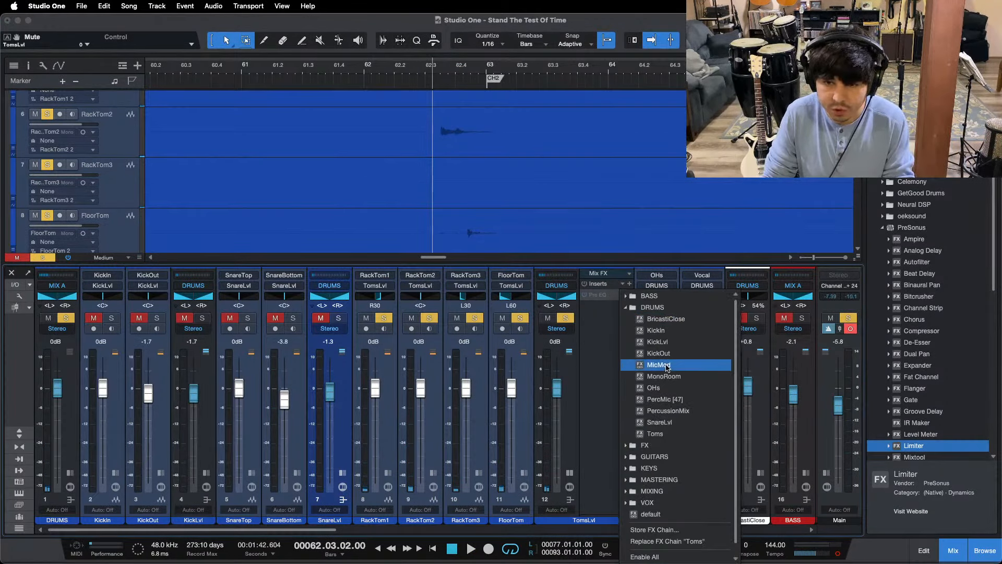
left_click(655, 433)
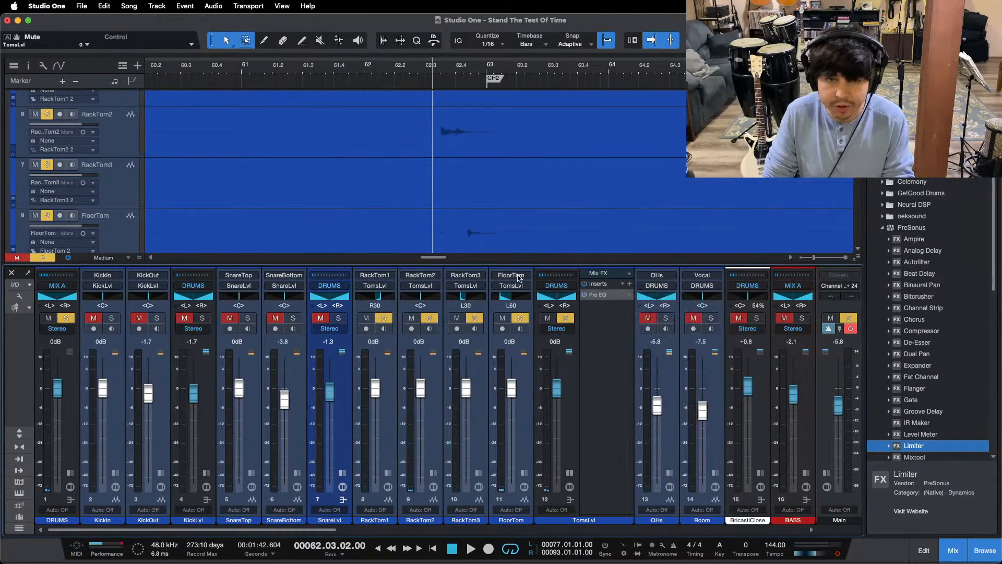
left_click(601, 295)
key("space")
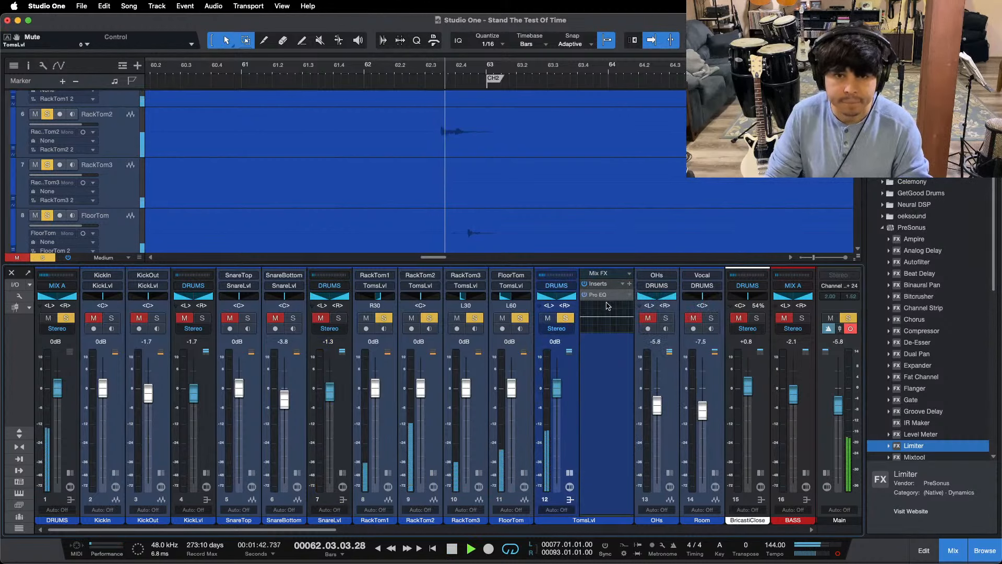
double_click(600, 296)
left_click_drag(666, 208, 358, 169)
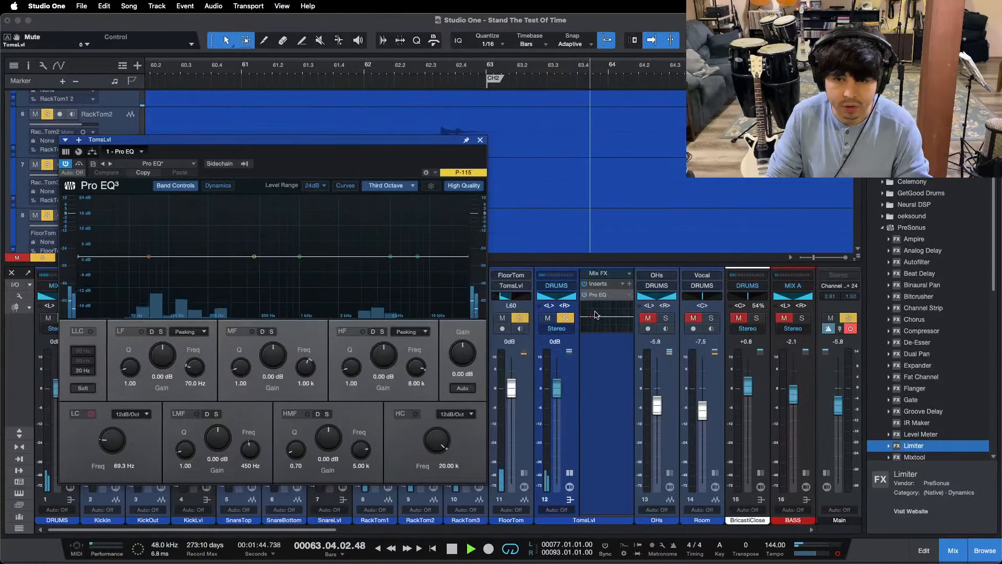
Step: Enable the TomsLvl EQ's low cut at 69.3 Hz and cut the LMF band to -12.48 dB at 450 Hz
key("space")
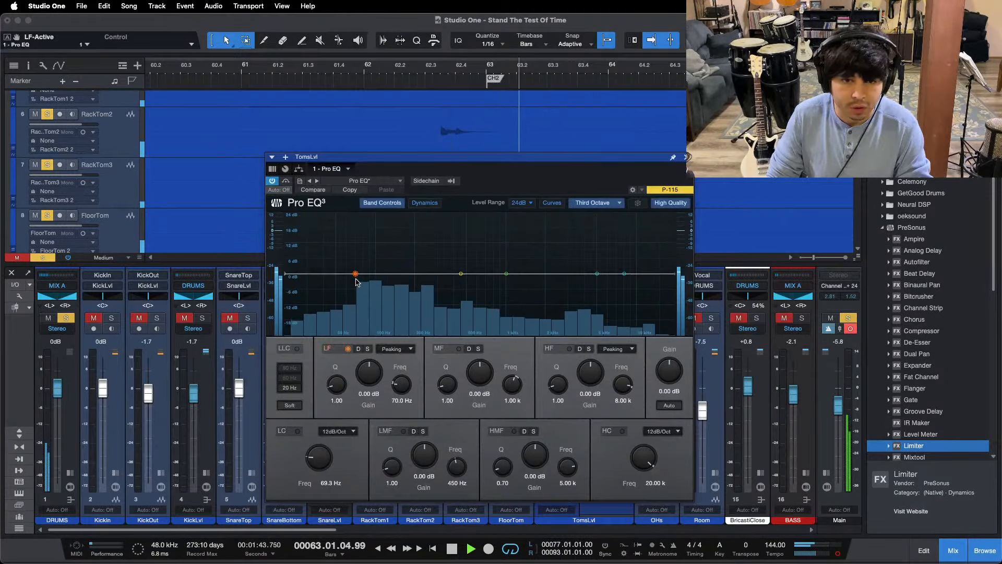
left_click(356, 278)
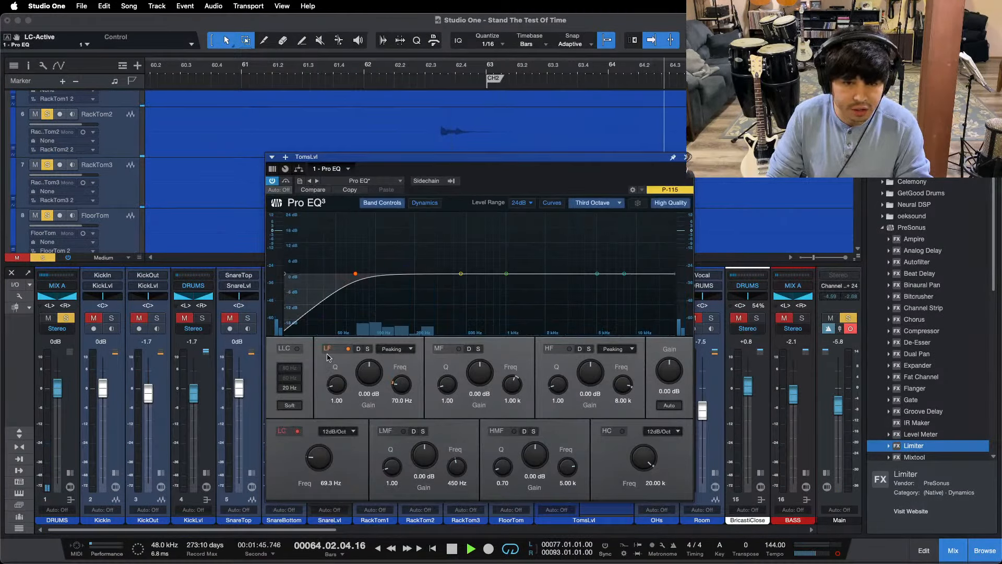
key("space")
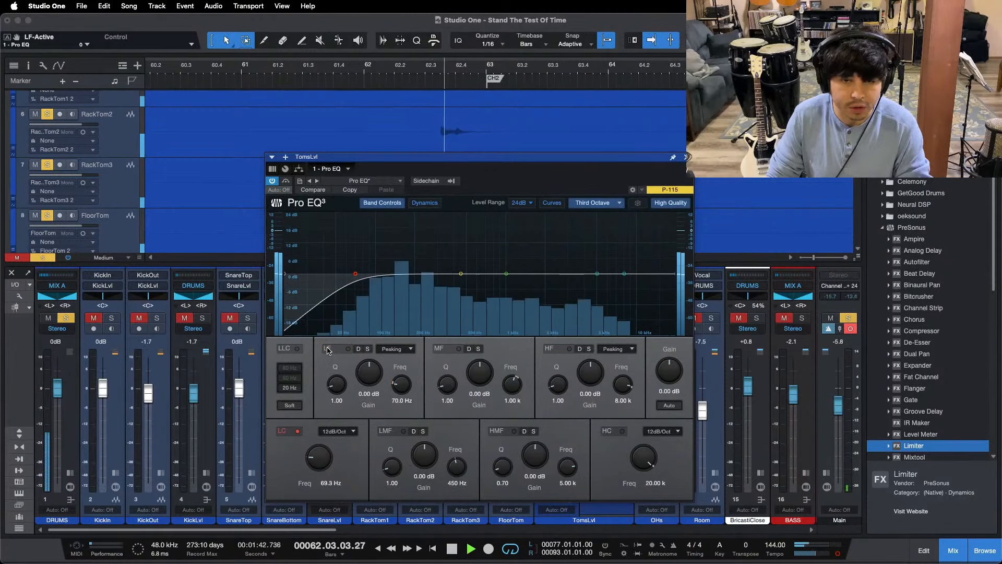
left_click_drag(425, 447, 419, 468)
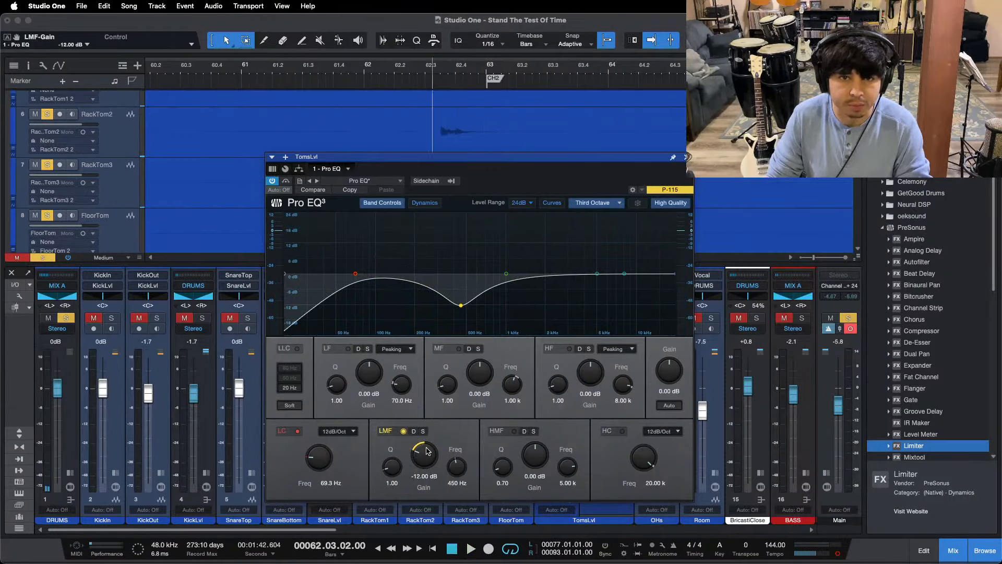
key("space")
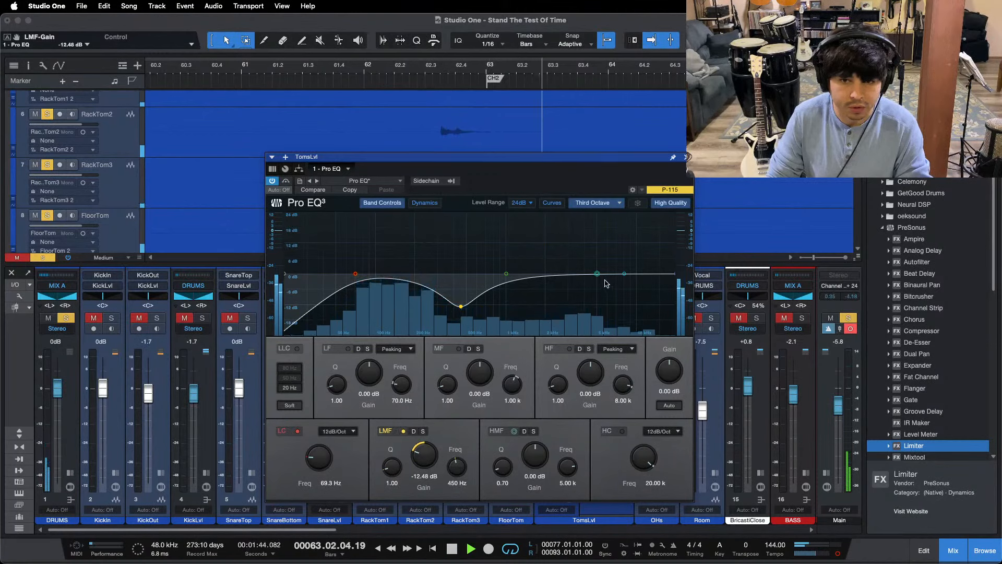
Step: Boost the TomsLvl EQ's HMF band to 6.24 dB at 3.99 kHz and its LF band to 2.88 dB at 70 Hz
left_click_drag(597, 273, 586, 266)
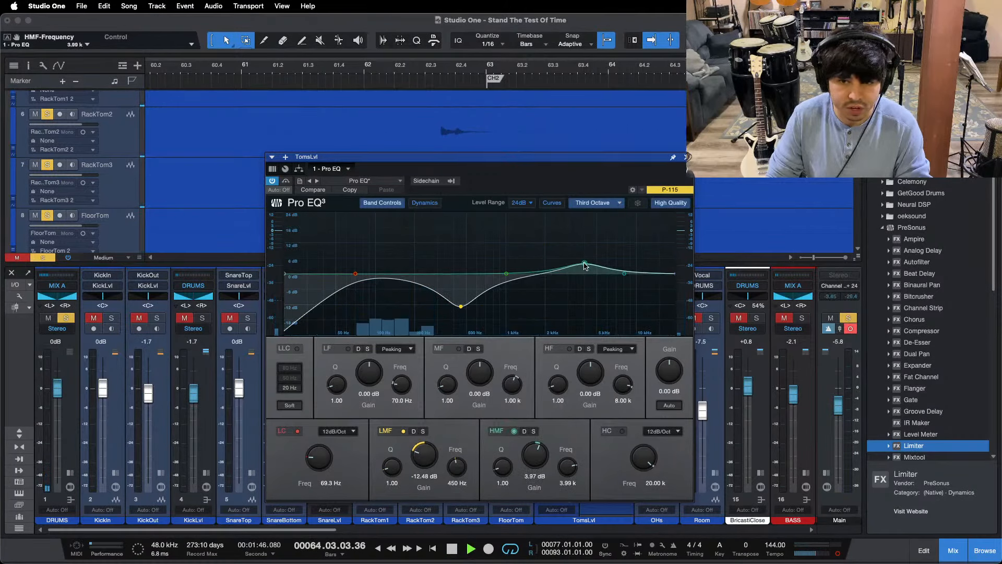
key("space")
left_click_drag(526, 473, 527, 457)
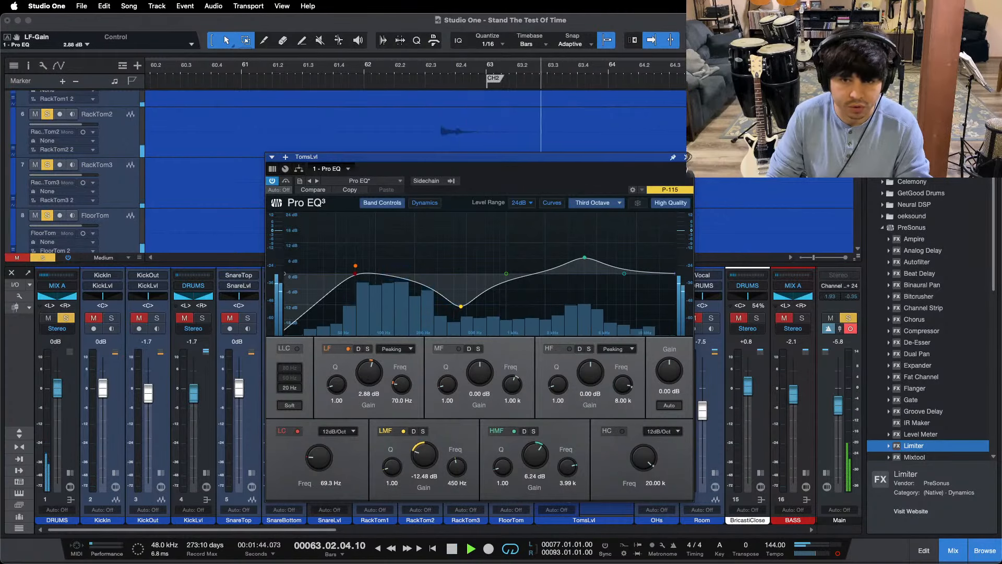
Step: Close the EQ, unsolo the toms, replay the fill before CH2 in the drum mix and raise TomsLvl to +0.8 dB
left_click(687, 156)
key("s")
left_click(237, 71)
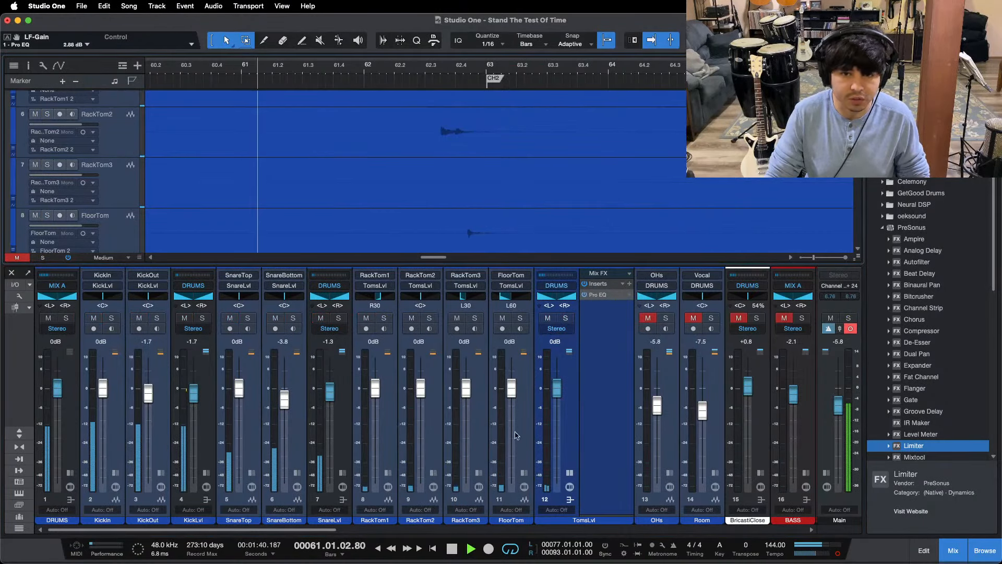
left_click(570, 473)
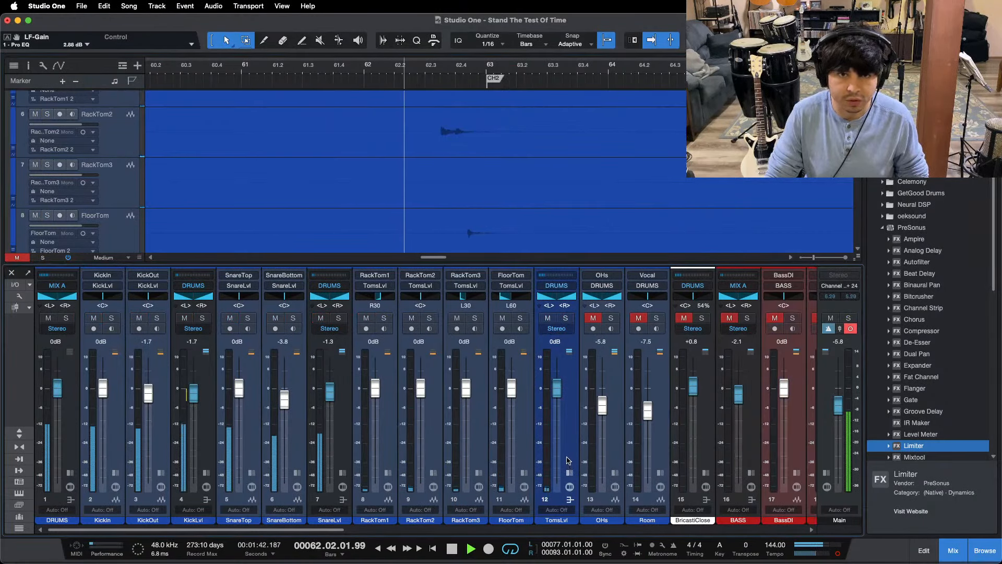
left_click_drag(561, 386, 559, 384)
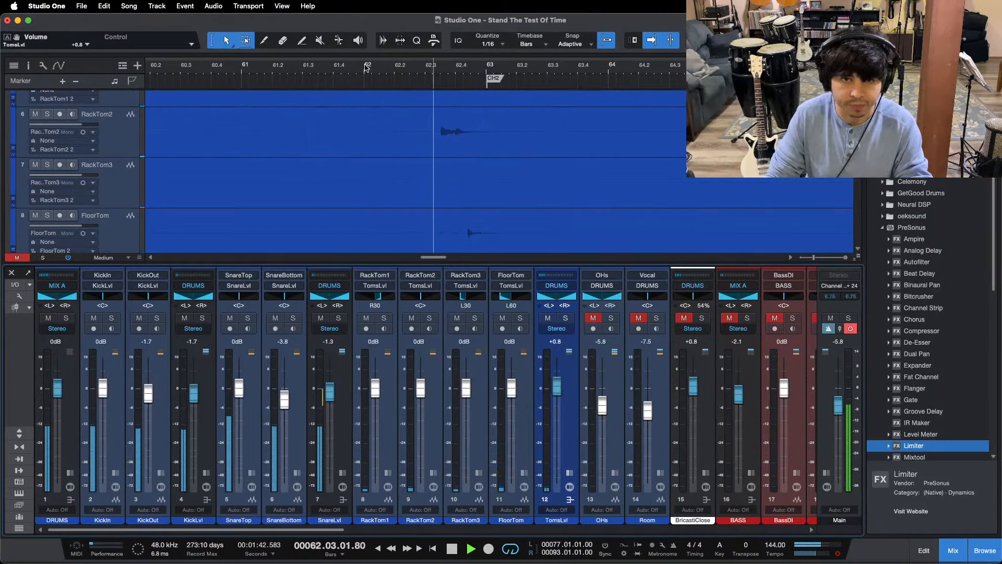
Step: Raise the TomsLvl EQ's LF gain to 3.36 dB and the bus level to +1.2 dB while replaying from bar 62
left_click(569, 472)
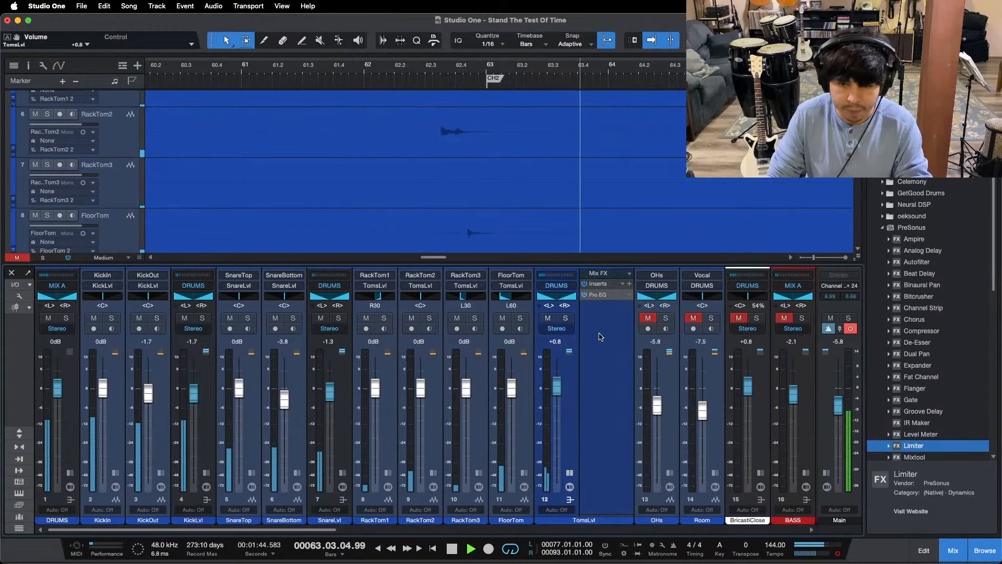
left_click(595, 295)
left_click_drag(367, 378, 367, 373)
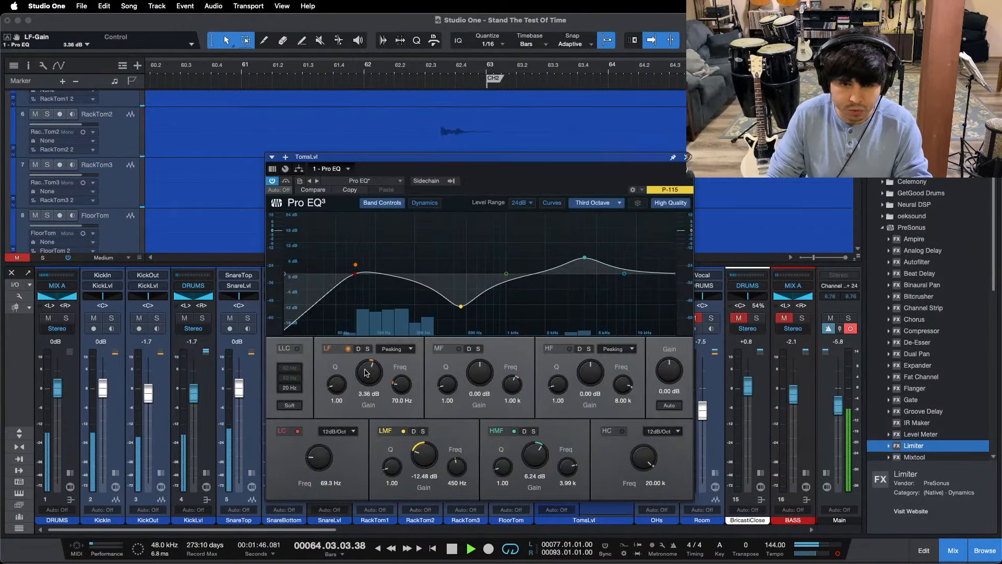
left_click(363, 70)
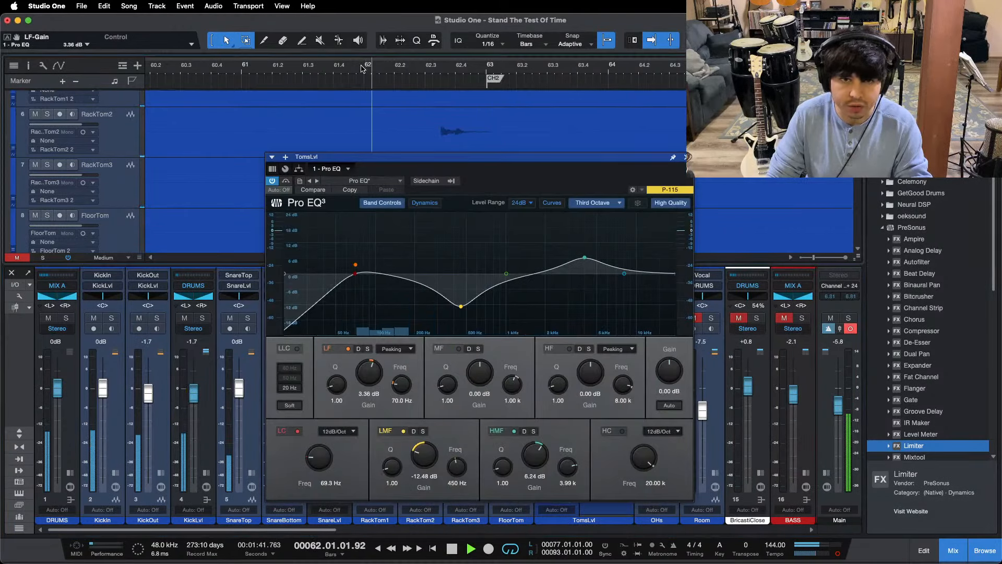
left_click(686, 157)
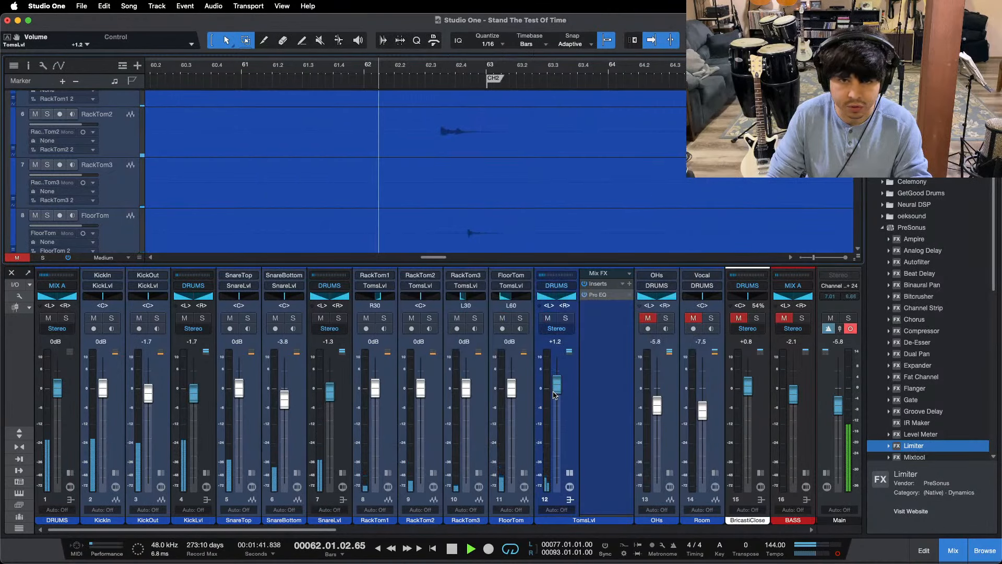
Step: Continue playback from the next marker at bar 77, unmute and solo the OHs channel, and expand its insert section
key("shift+n")
left_click(647, 317)
left_click(666, 318)
left_click(670, 473)
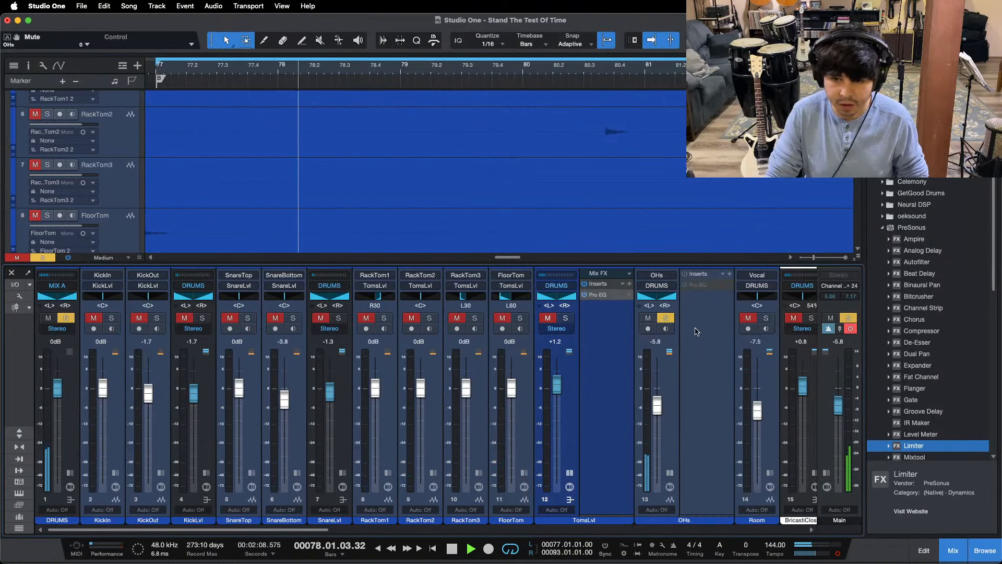
Step: Load the OHs FX chain from the DRUMS presets on the OHs channel and open its Pro EQ
left_click(723, 274)
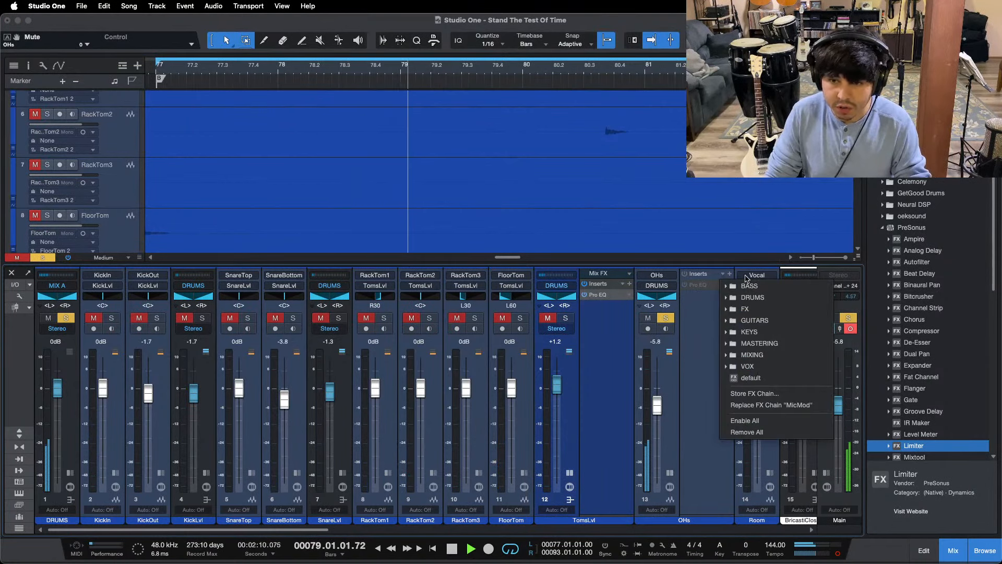
left_click(764, 300)
left_click(752, 379)
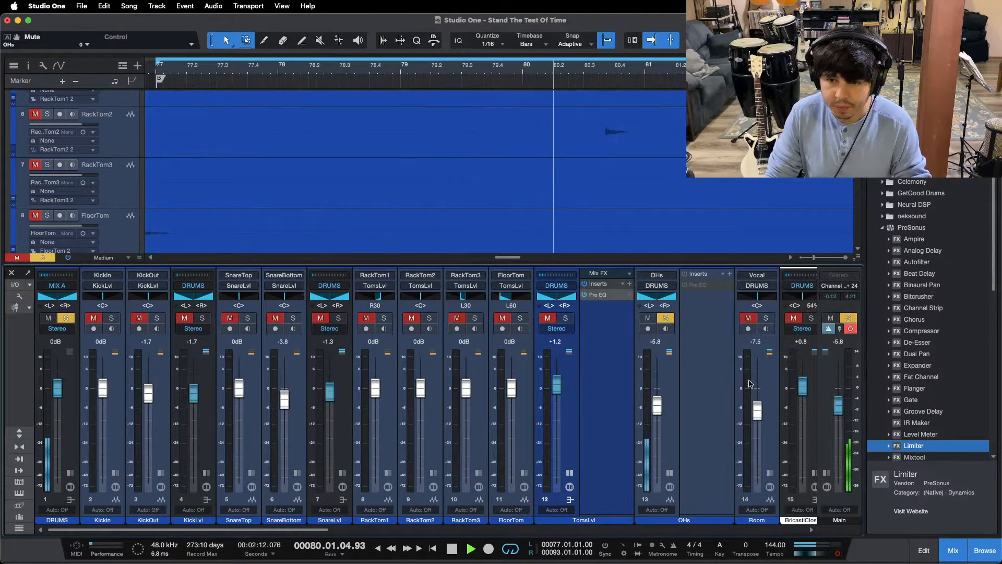
left_click(700, 284)
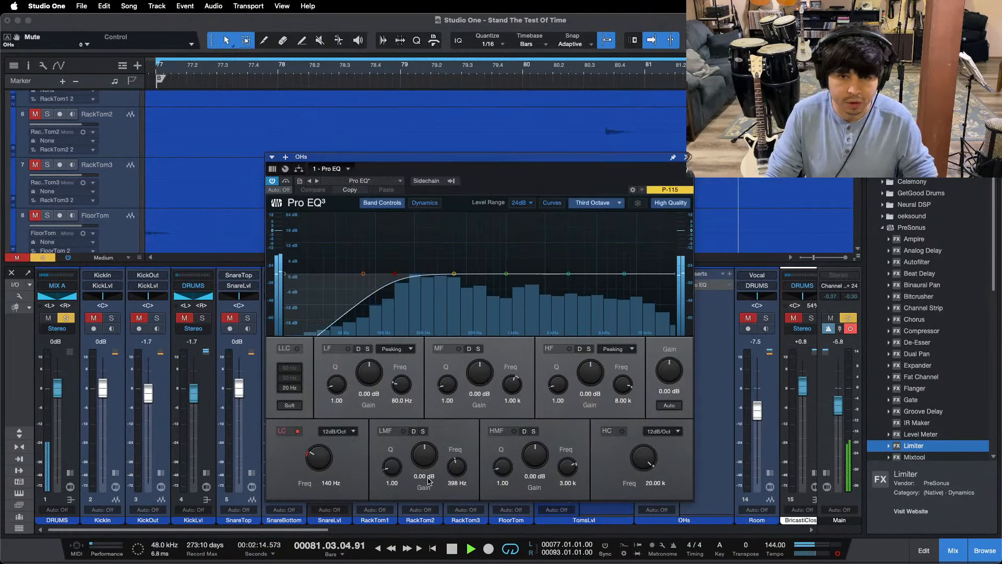
Step: Cut the OHs EQ's LMF band to -12 dB at 398 Hz, replay the overheads and close the EQ
mouse_move(425, 456)
left_mouse_down()
mouse_move(425, 470)
mouse_move(420, 458)
left_mouse_up()
key("space")
key("space")
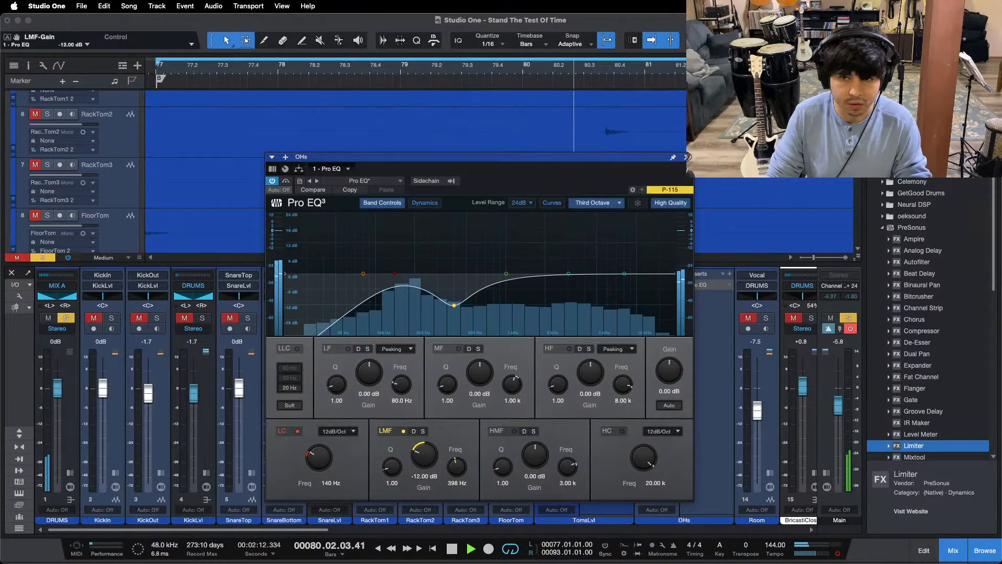
left_click(687, 157)
Step: Zoom out the timeline around bars 74 to 90 and collapse the TomsLvl insert section
left_click_drag(559, 71, 365, 46)
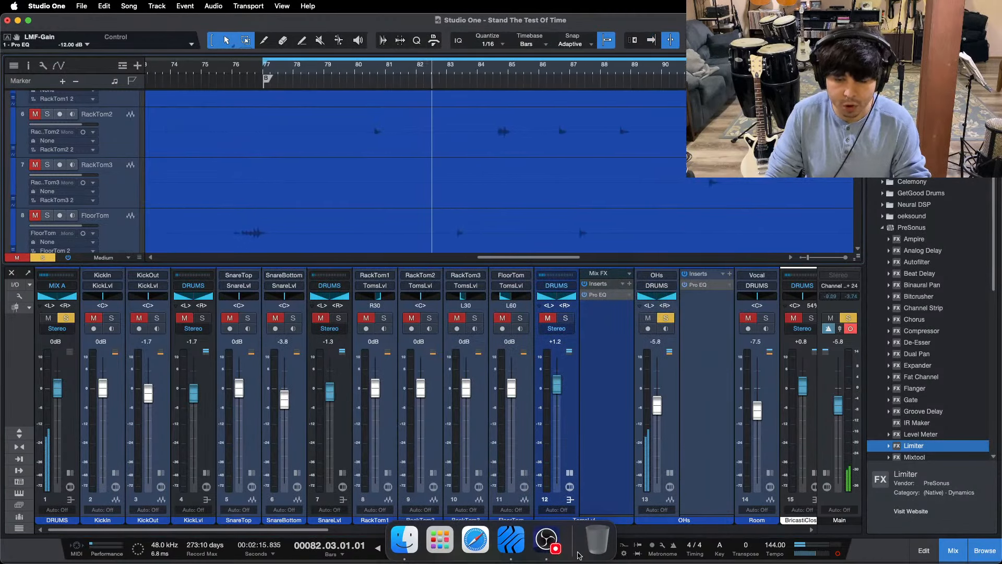
left_click(549, 542)
left_click(570, 476)
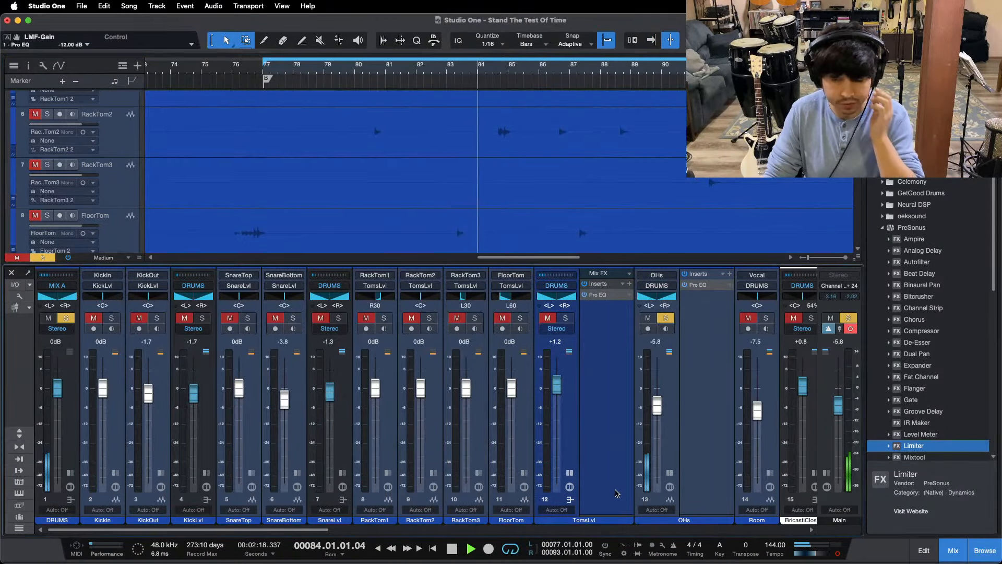
left_click(569, 474)
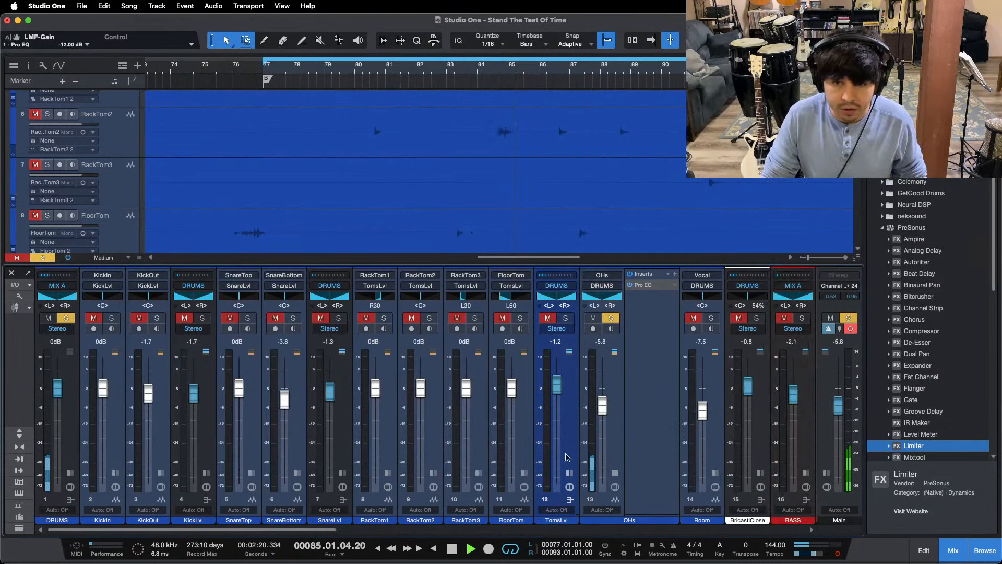
Step: Unsolo OHs, replay from bar 77, lower the OHs level to -6.3 dB and reset TomsLvl to 0 dB
left_click(610, 318)
key("space")
key("space")
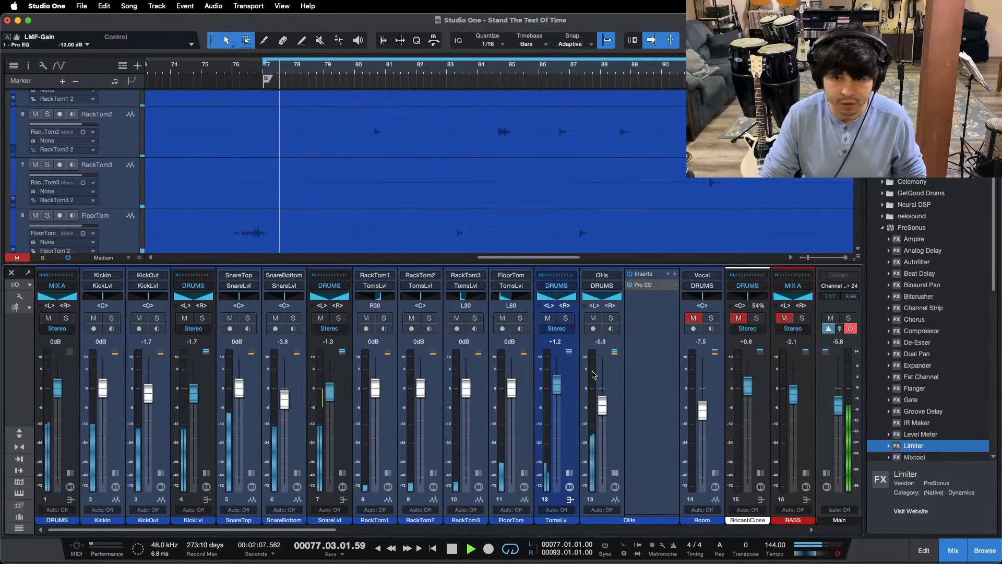
left_click_drag(602, 400, 602, 402)
double_click(609, 422)
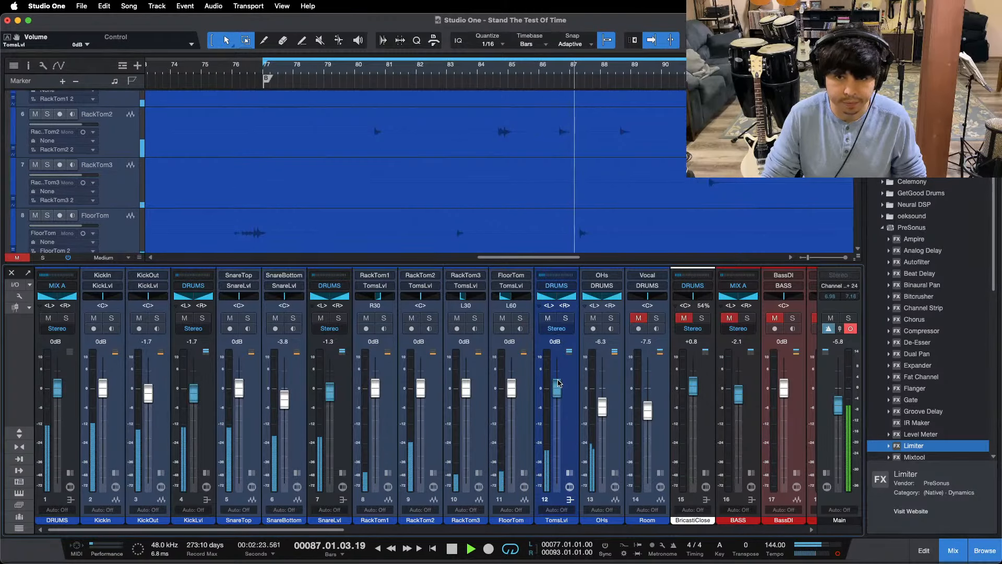
Step: Set the TomsLvl EQ's LF gain to 2.88 dB, close the EQ and replay the drums from bar 89
left_click(570, 473)
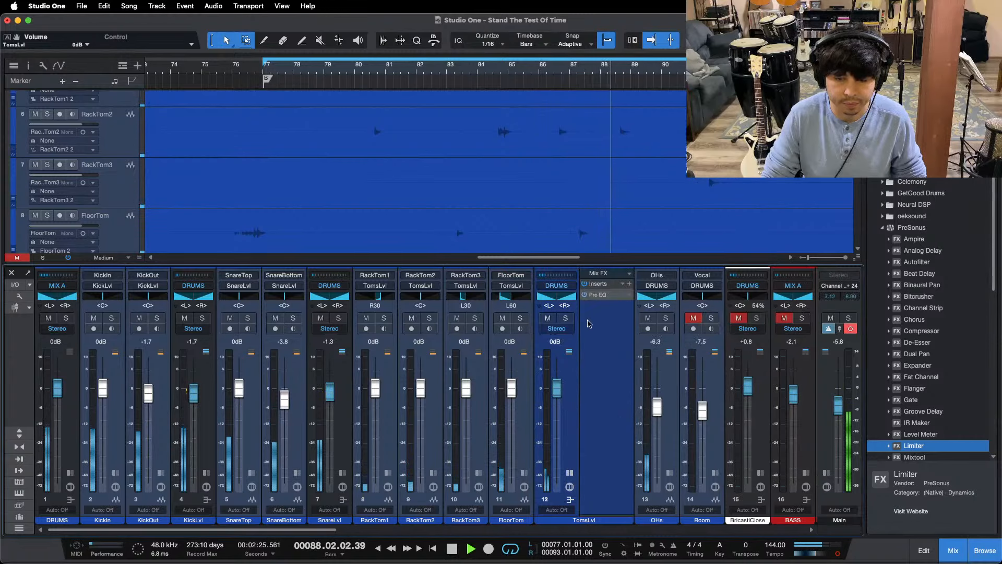
left_click(598, 295)
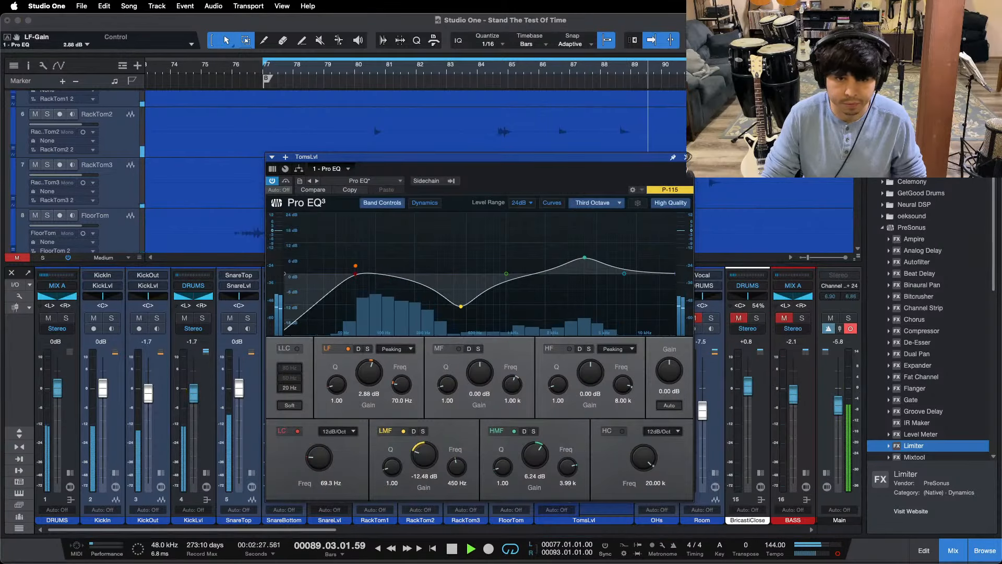
left_click(686, 156)
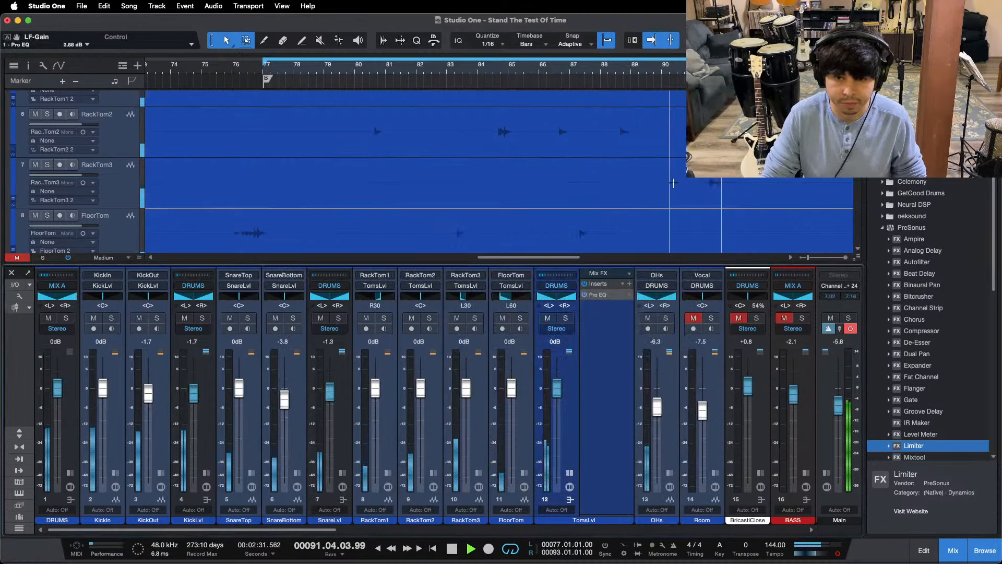
left_click(655, 72)
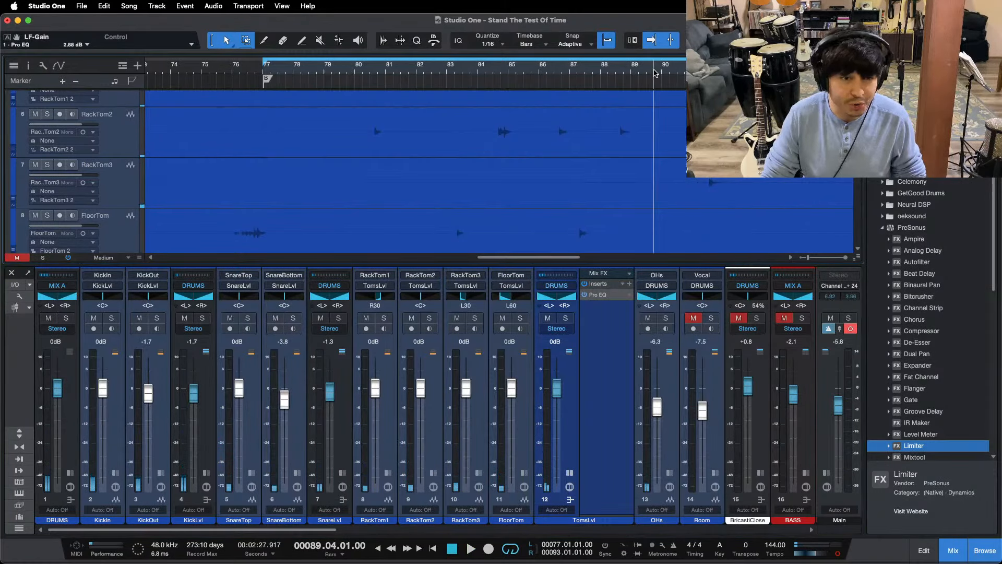
key("space")
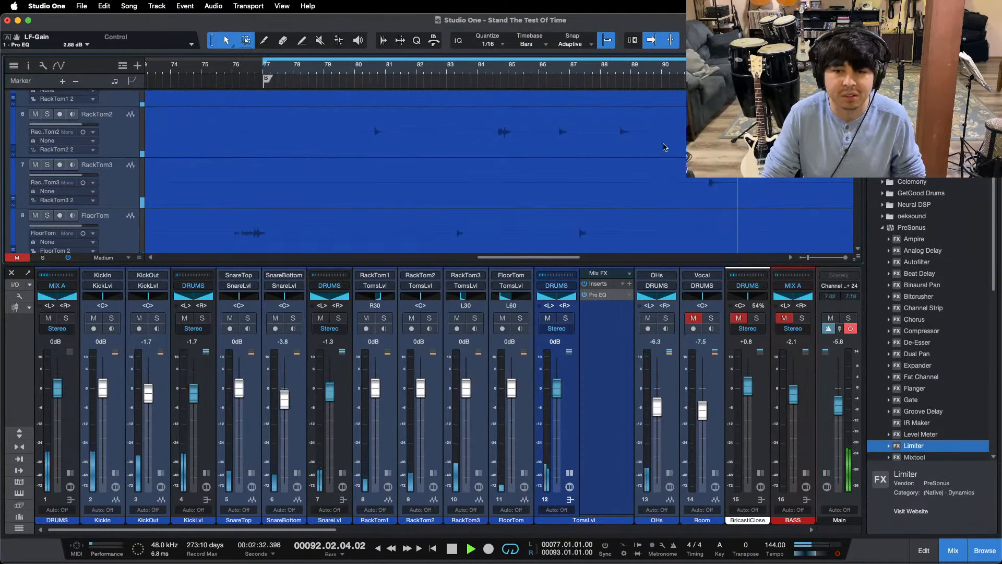
Step: Hide the mixer console and solo the OHs track in the arrangement during playback
key("F3")
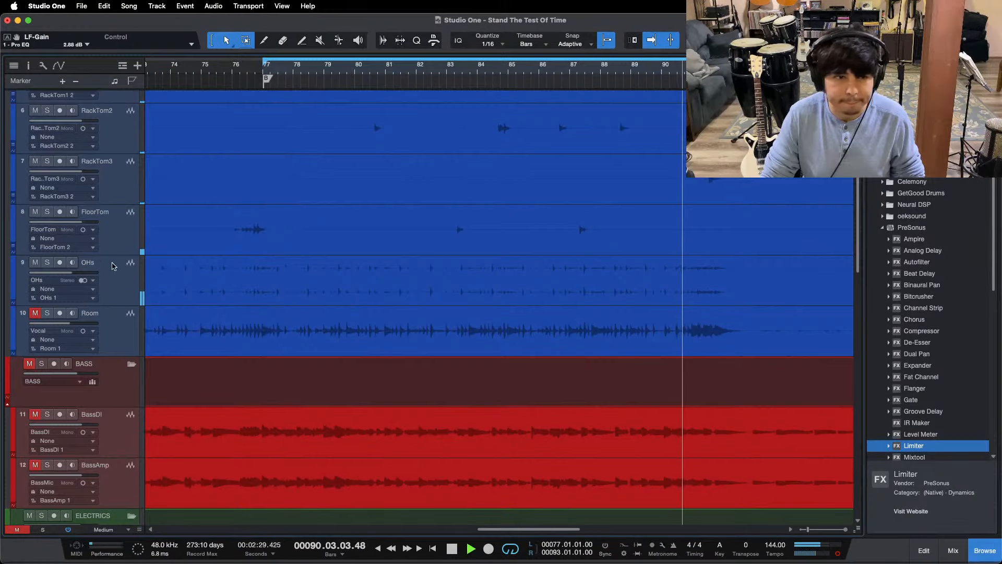
left_click(47, 262)
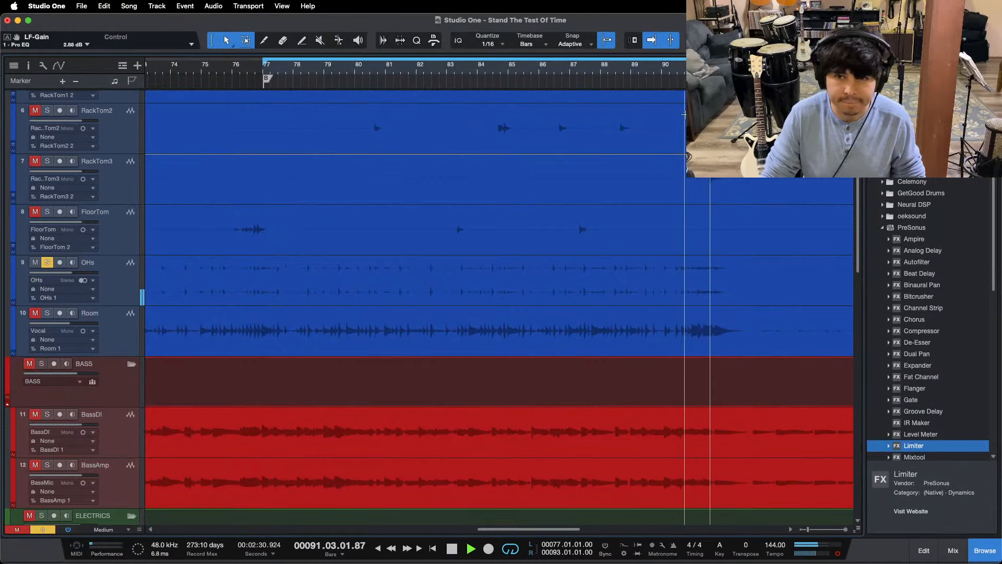
Step: Duplicate the OHs track without its audio events and replay the overheads from around the middle of bar 90
left_click_drag(666, 75, 587, 98)
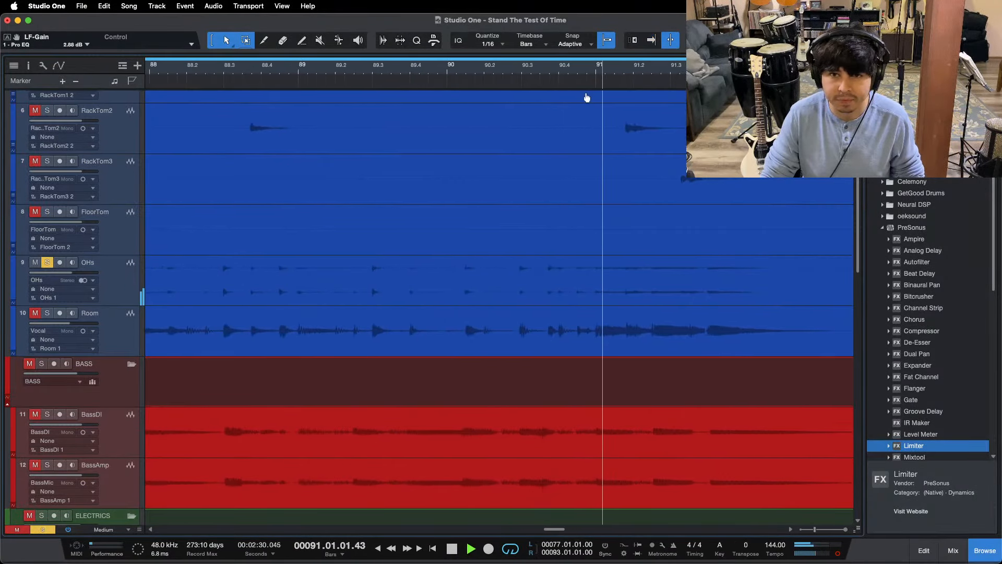
right_click(106, 272)
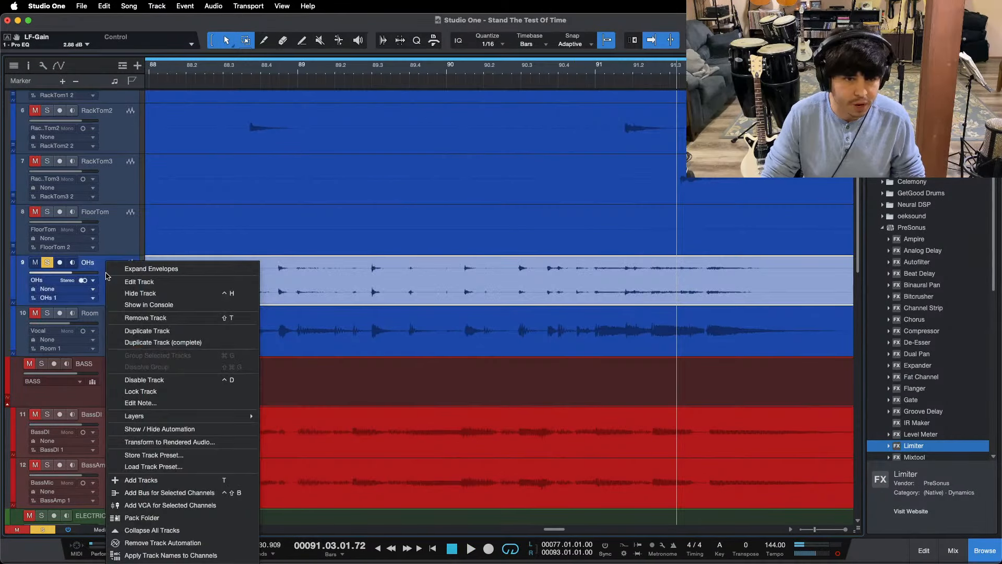
left_click(157, 340)
left_click(524, 74)
key("space")
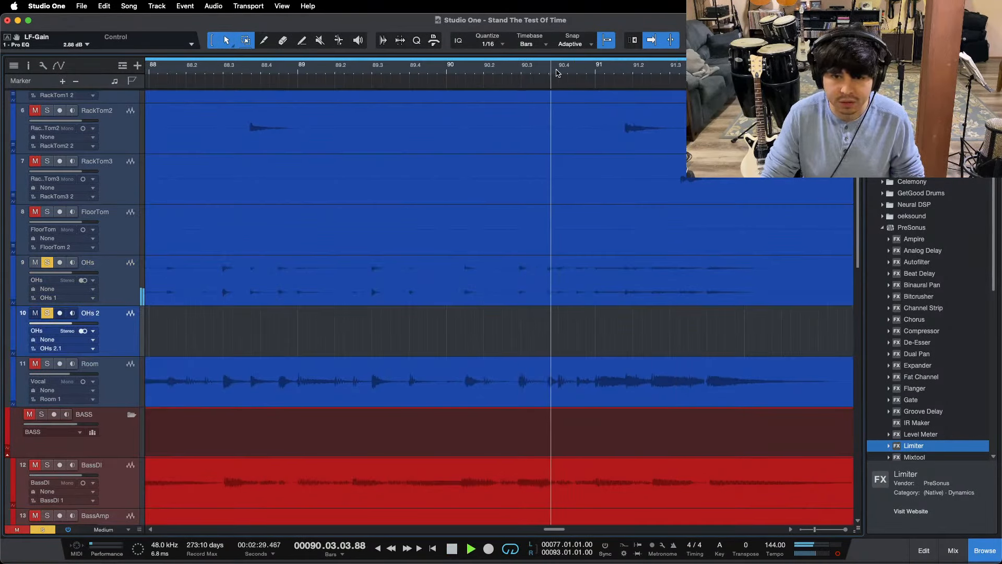
Step: Replay the soloed overheads several times between bars 90 and 91 to pinpoint the fill
left_click_drag(557, 72, 494, 94)
left_click(271, 76)
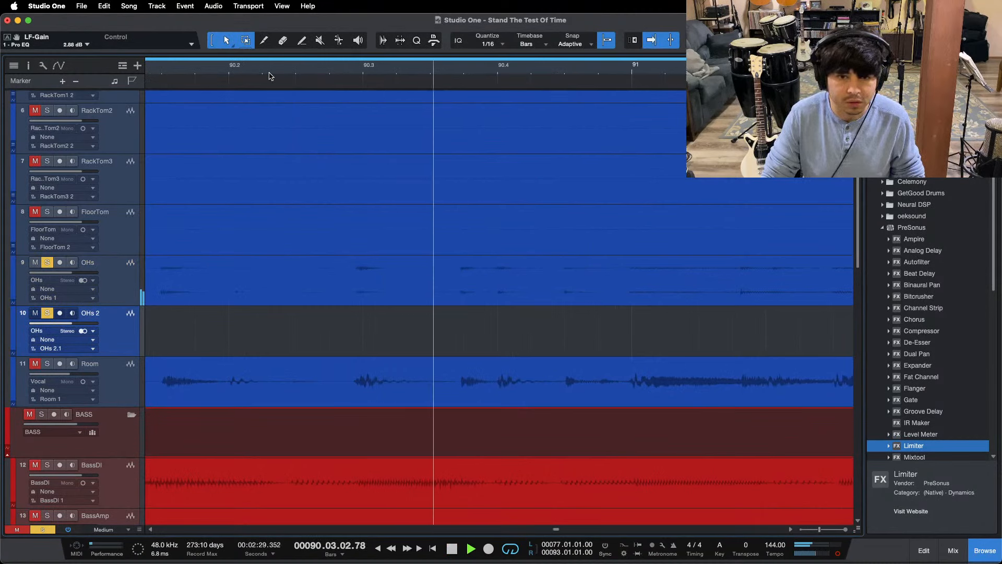
left_click(270, 76)
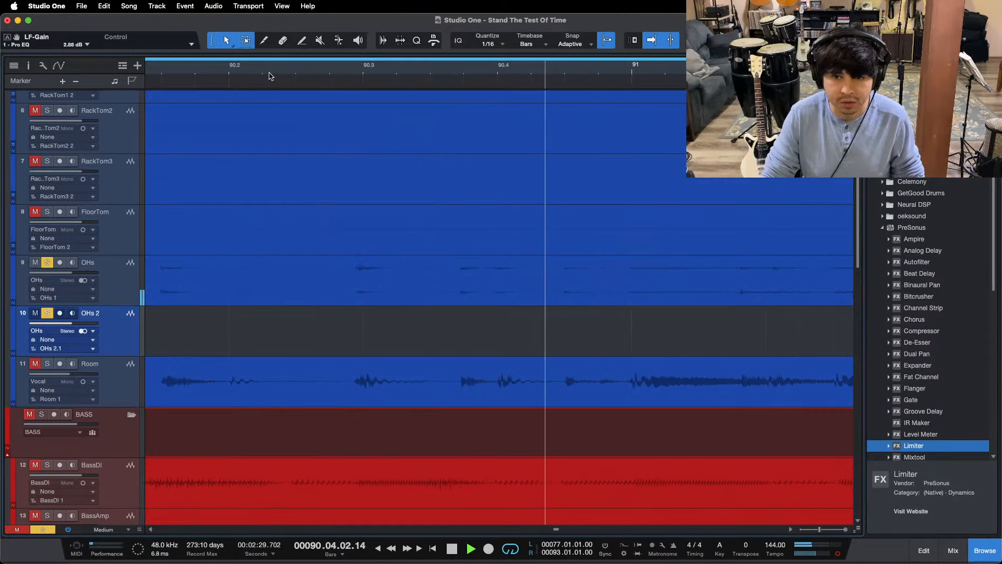
key("space")
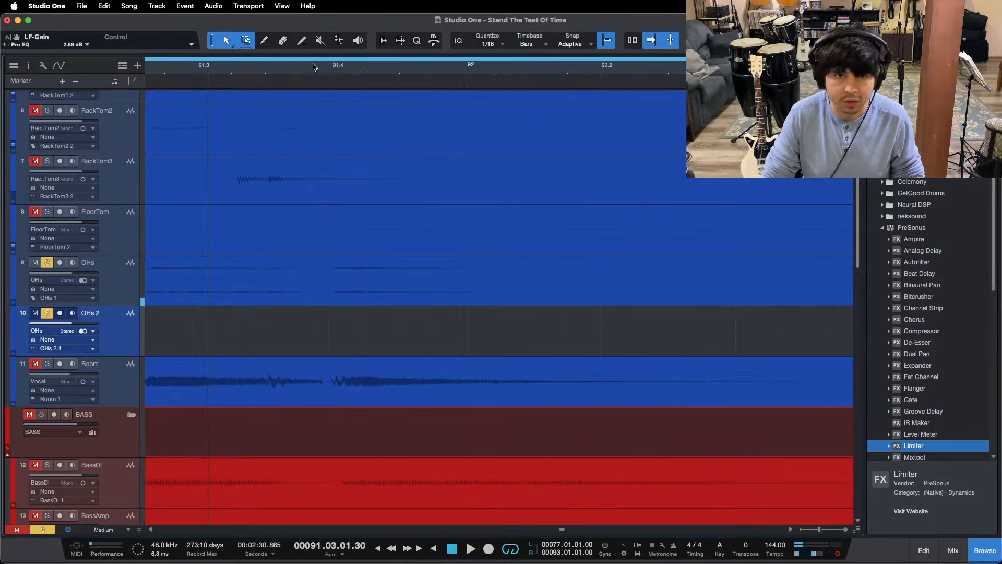
scroll(414, 94, "left", 5)
left_click(435, 77)
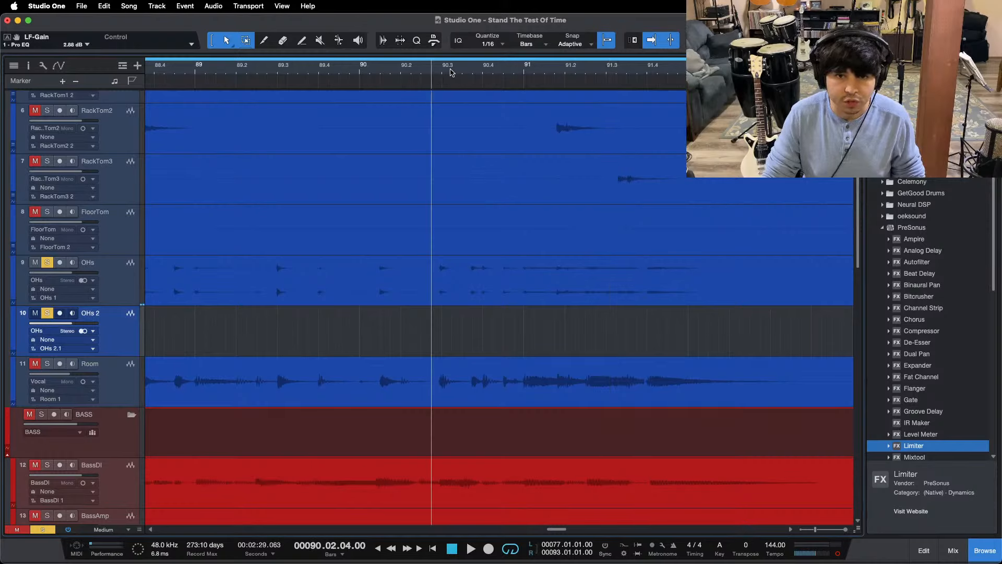
key("space")
left_click_drag(453, 76, 441, 89)
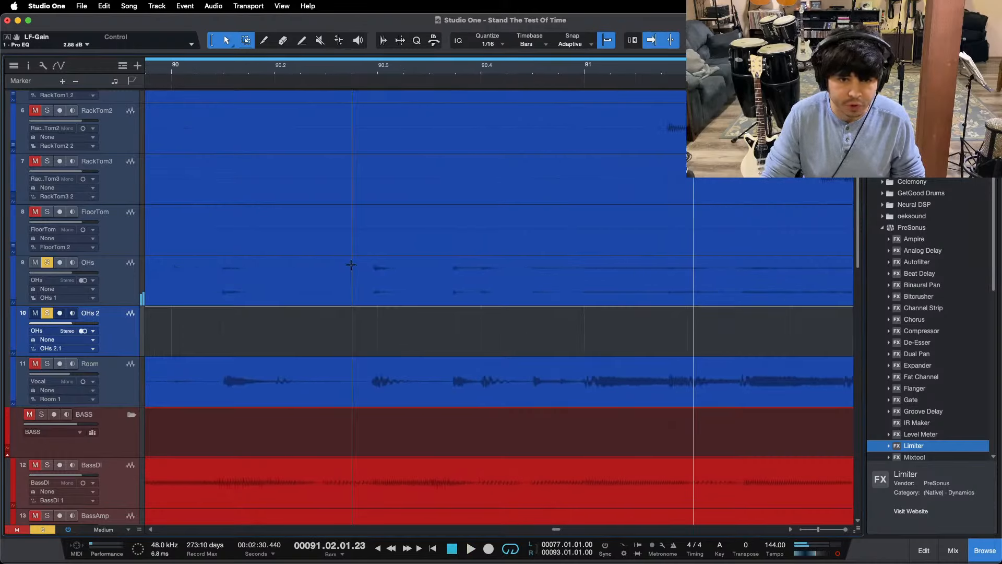
left_click(352, 70)
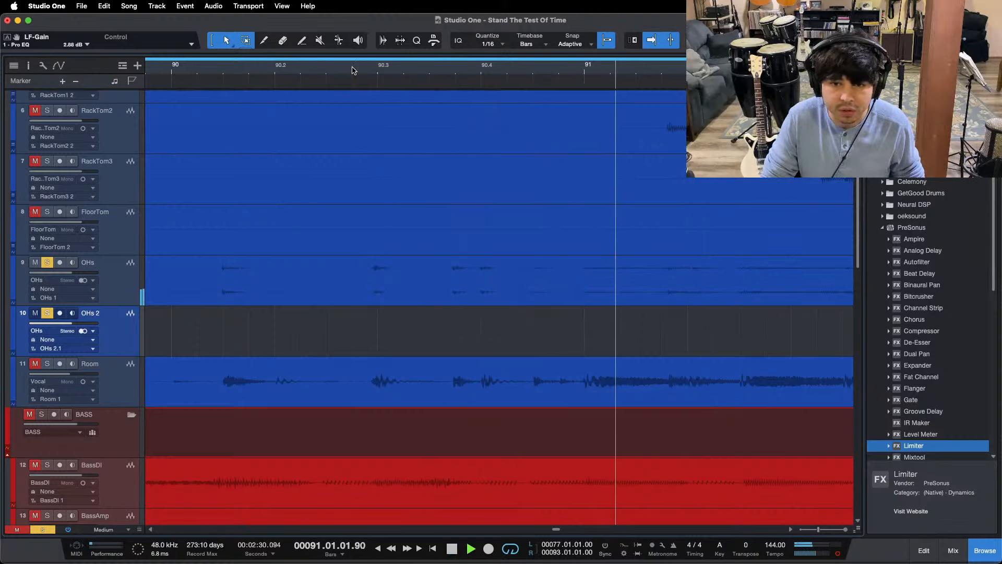
Step: Copy the OHs passage from 90.2.4 to bar 91 onto OHs 2 and add a fade-in and a fade-out
left_click_drag(360, 292, 584, 293)
left_click_drag(415, 306, 415, 341)
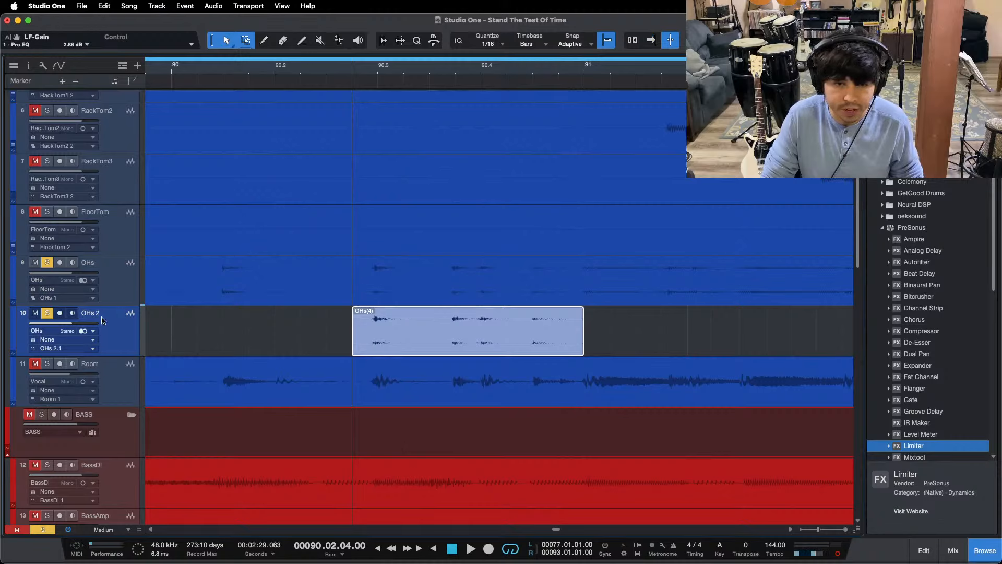
left_click_drag(354, 308, 371, 309)
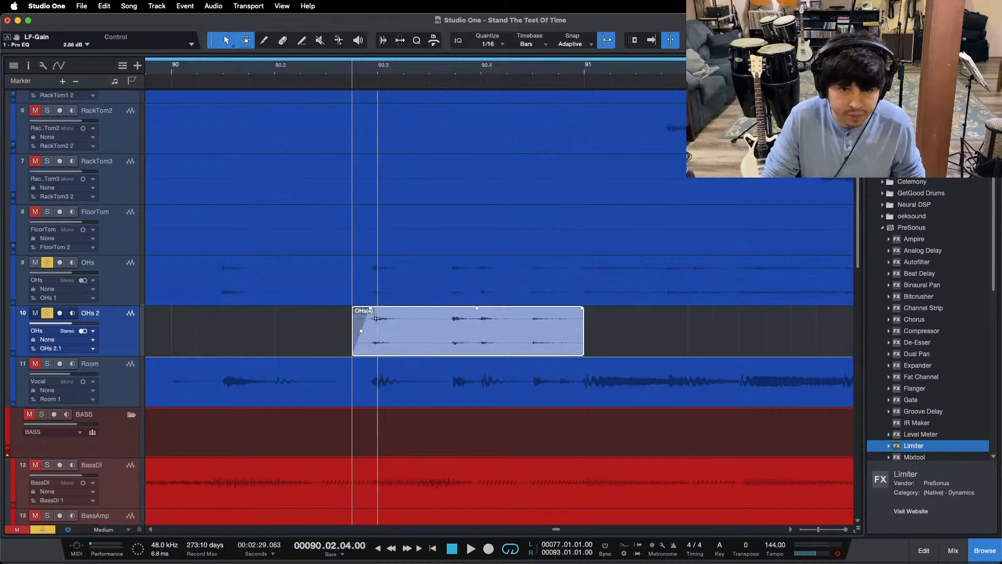
key("space")
left_click_drag(582, 308, 534, 331)
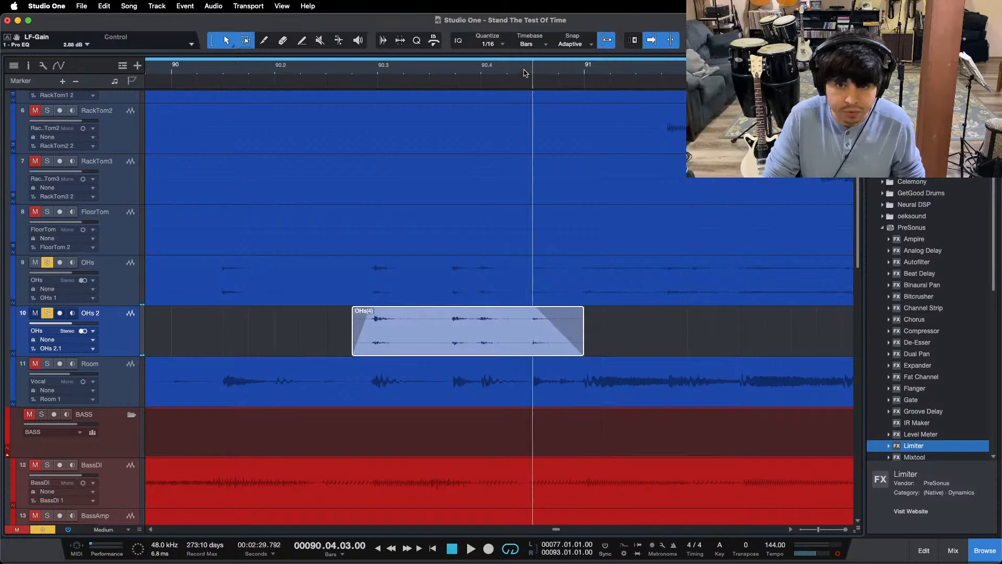
Step: Solo only OHs 2, play the copied passage and show the mixer console
left_click(350, 83)
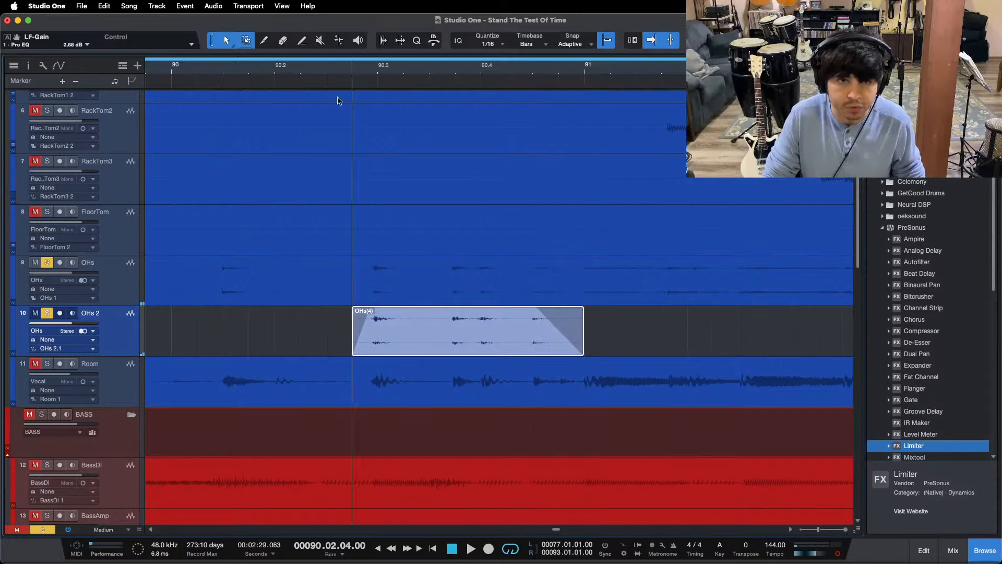
left_click(47, 313)
key("space")
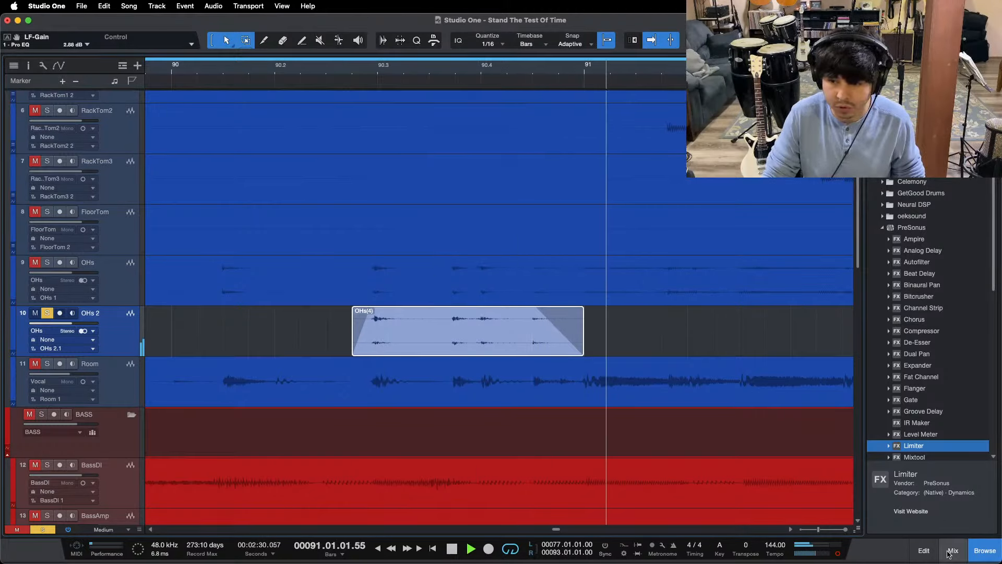
key("F3")
key("space")
Step: Bend the fade-out of the copied OHs 2 event into a convex curve and replay its ending
scroll(521, 174, "down", 5)
scroll(530, 183, "up", 1)
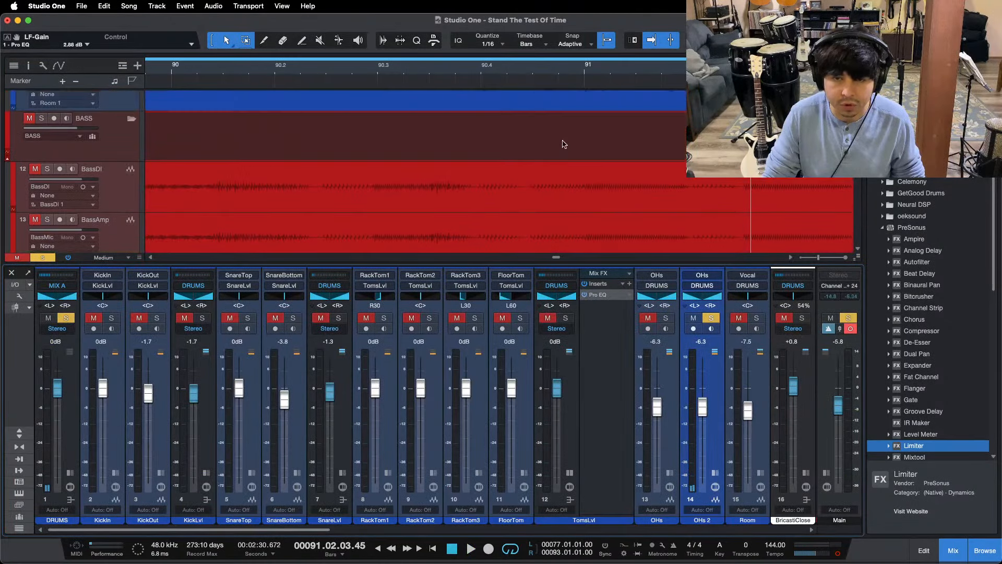
scroll(560, 136, "up", 1)
scroll(560, 76, "up", 3)
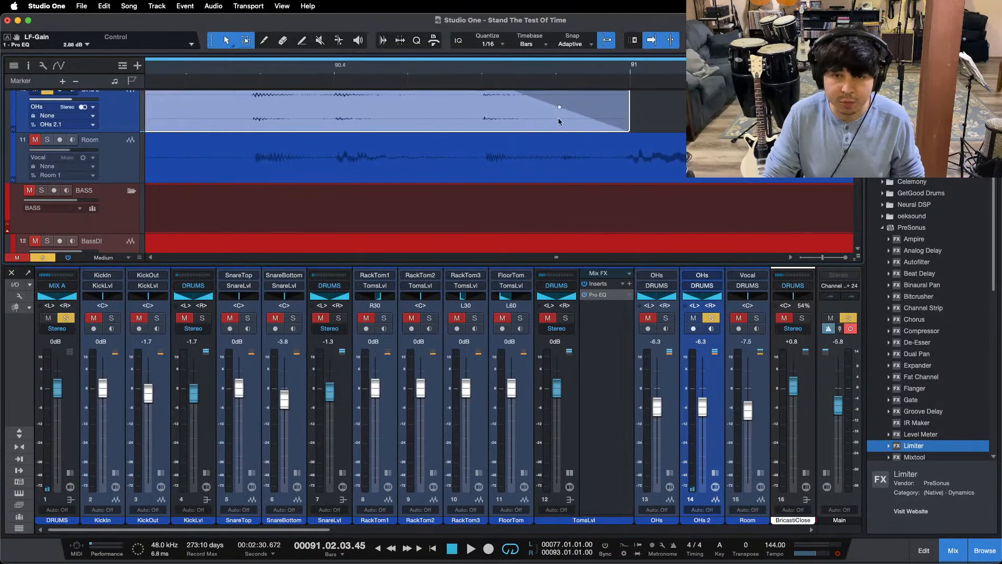
scroll(560, 138, "up", 1)
left_click_drag(560, 138, 561, 140)
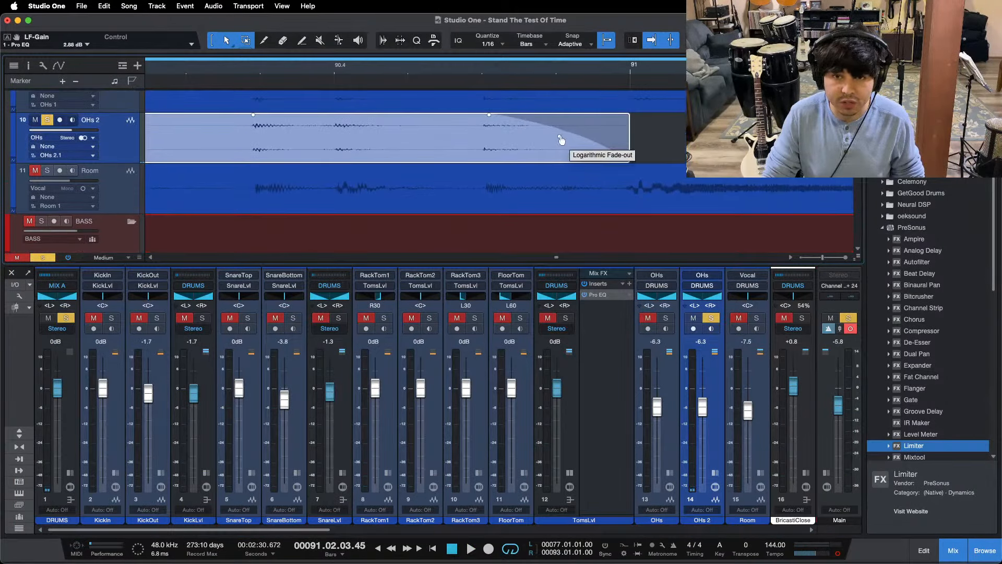
left_click(468, 73)
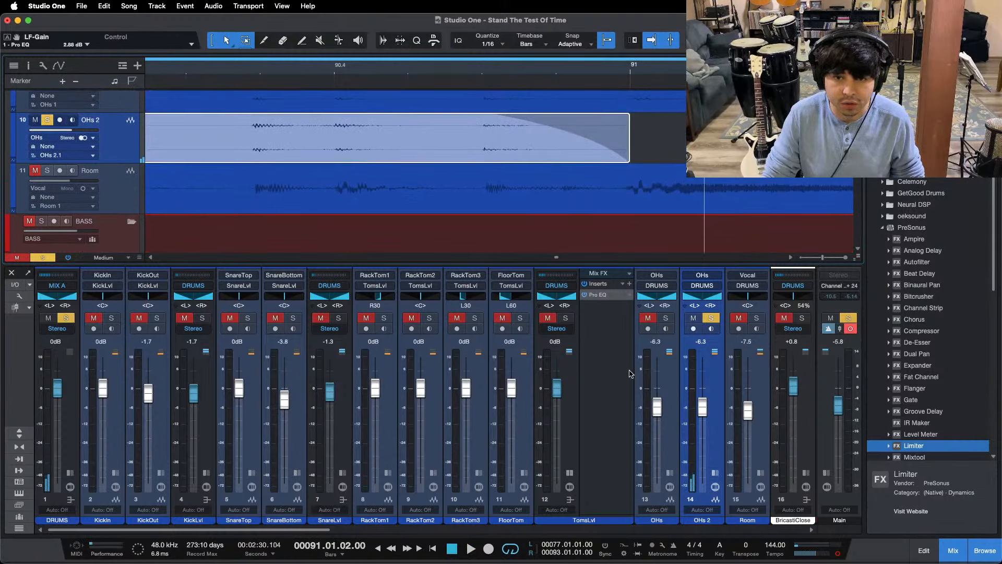
Step: Expand the OHs 2 channel's inserts and move the channel ahead of OHs in the console
left_click(715, 474)
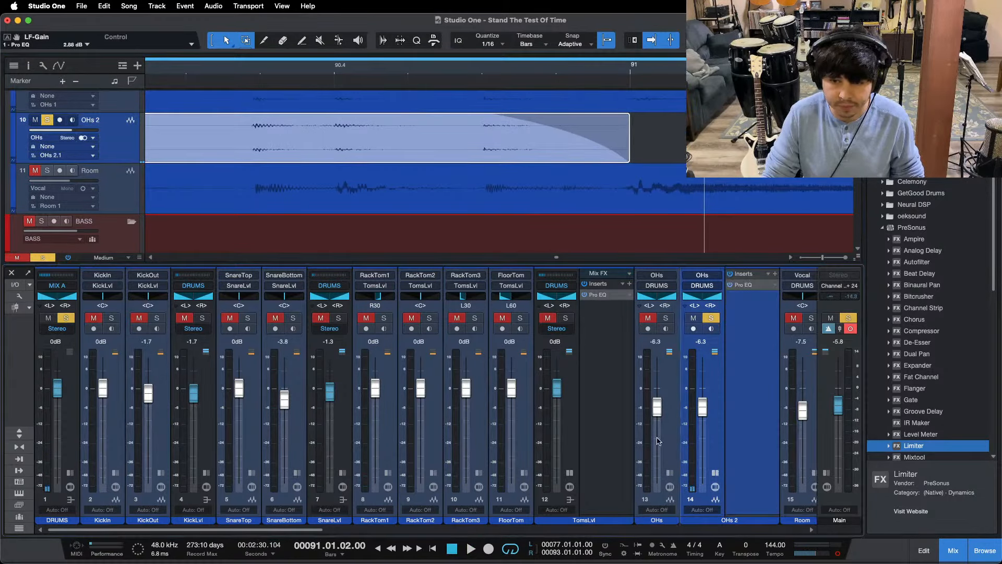
left_click_drag(657, 441, 648, 439)
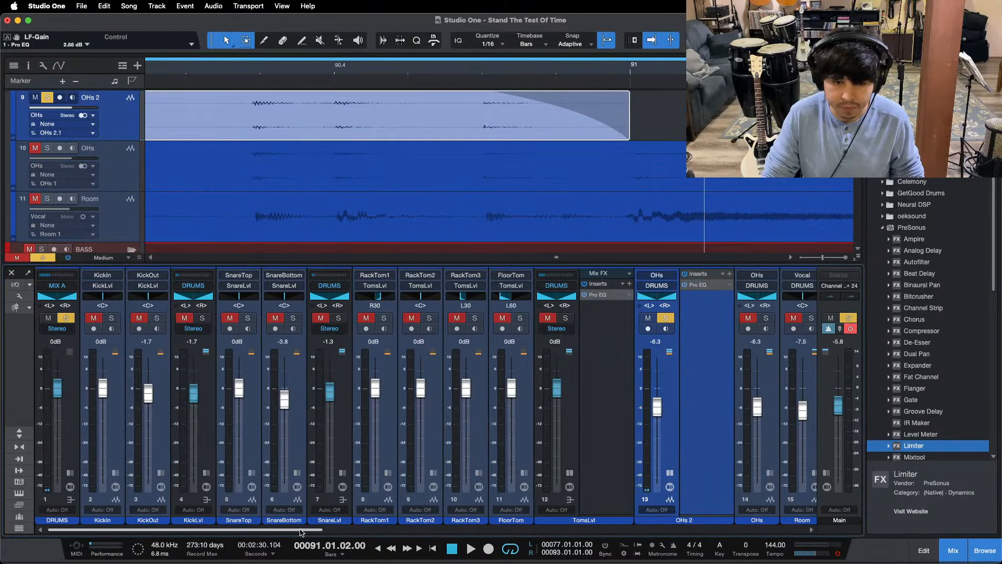
left_click_drag(301, 531, 355, 532)
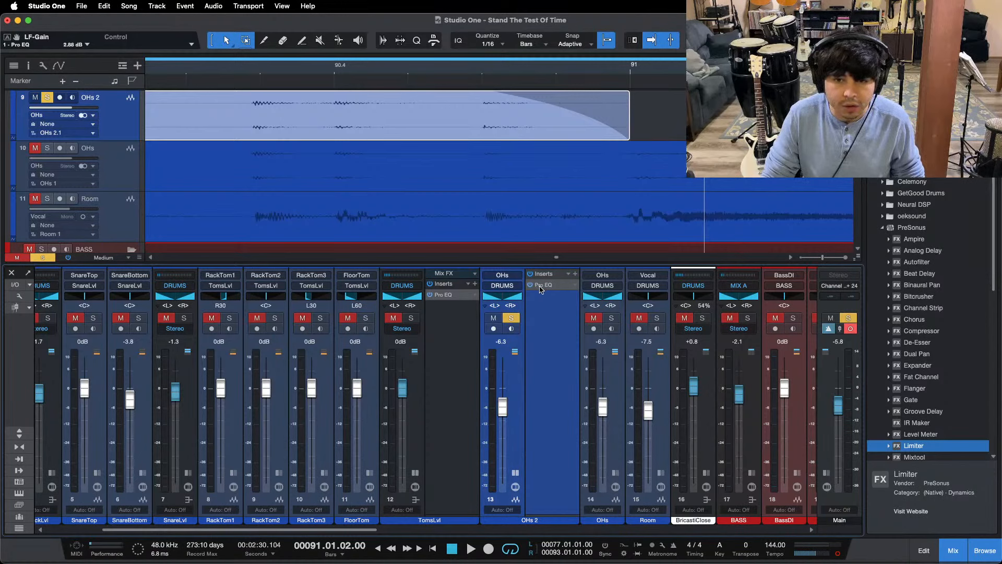
Step: Open the Pro EQ on OHs 2 and reset the channel's level to 0 dB
double_click(541, 289)
left_click_drag(396, 152, 673, 218)
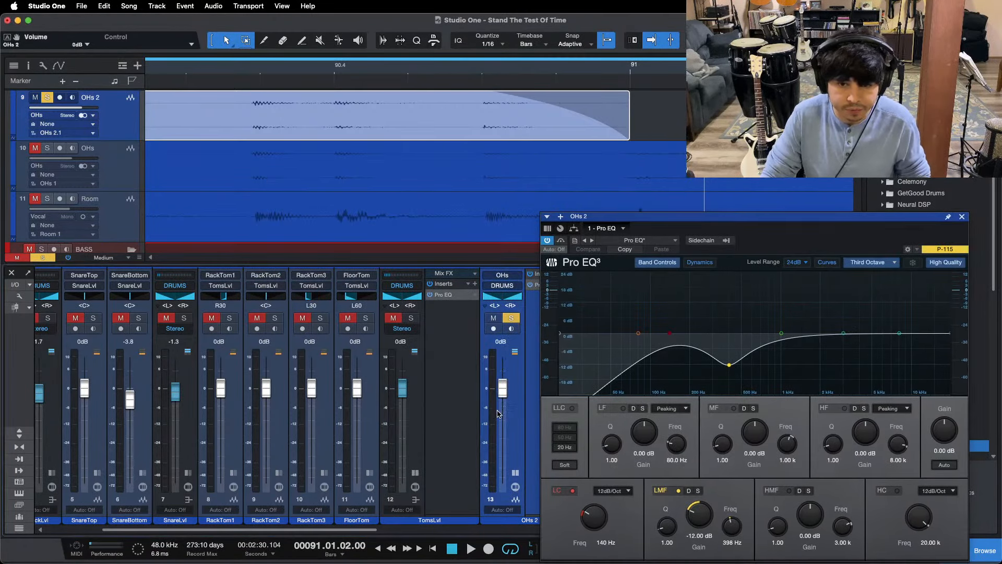
left_click_drag(802, 235, 557, 227)
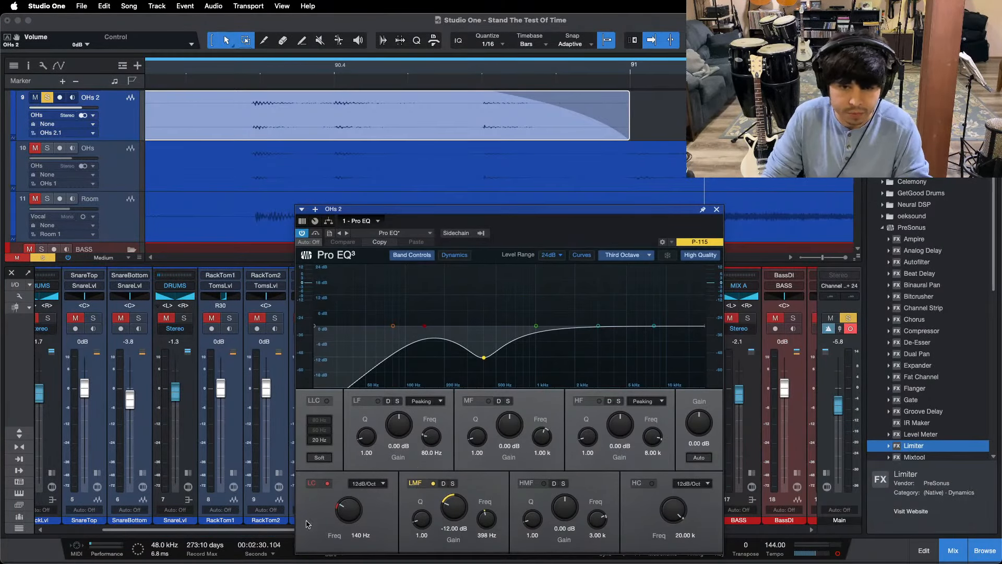
Step: Switch off the low cut in the OHs 2 EQ, replay the copied passage and switch it back on
left_click(327, 483)
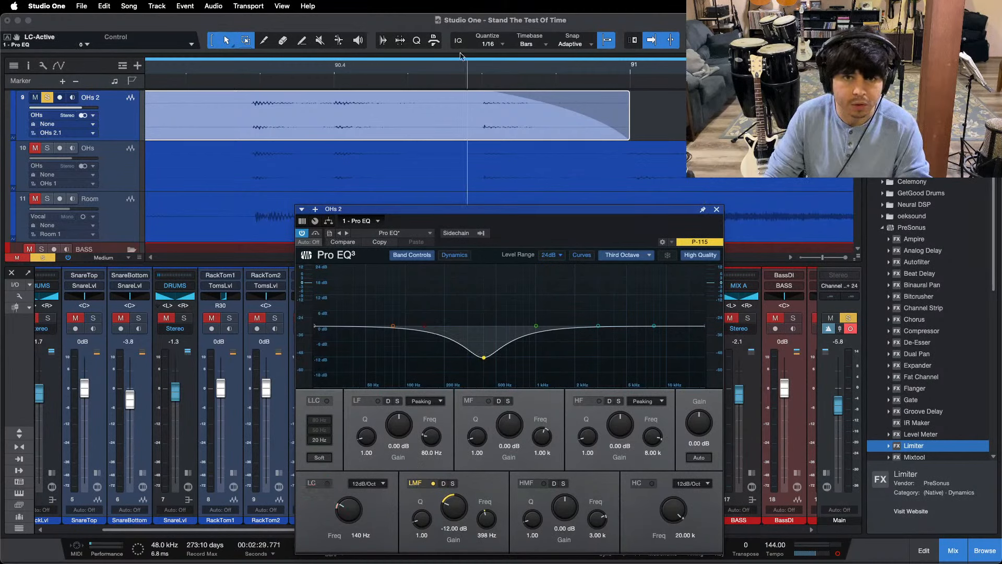
left_click_drag(461, 67, 463, 64)
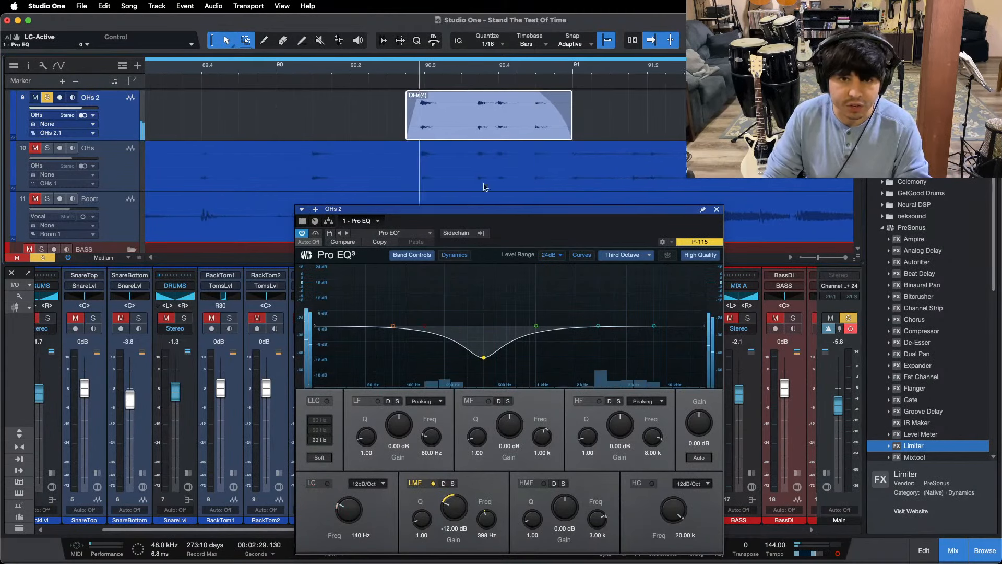
key("space")
left_click_drag(421, 209, 406, 157)
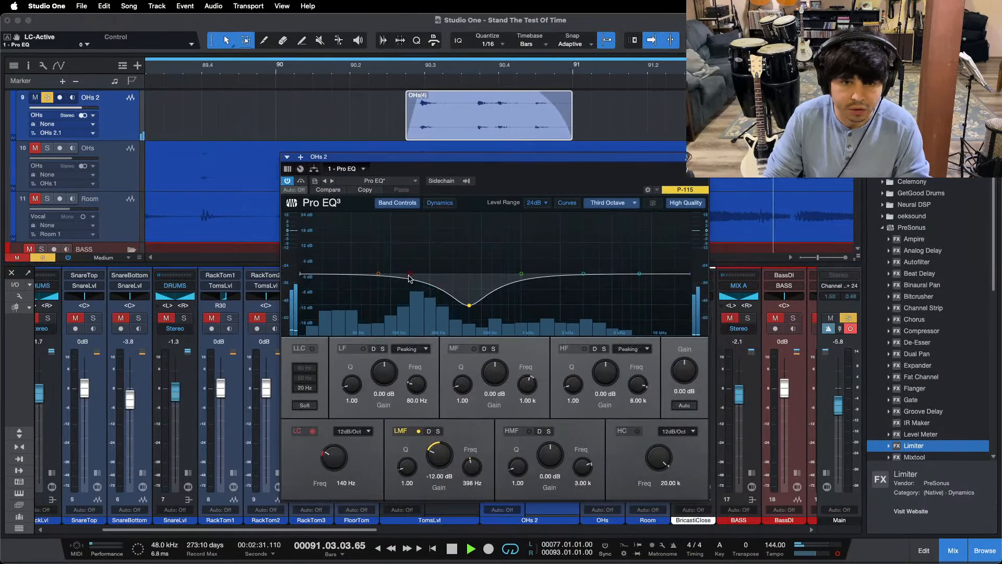
left_click(409, 275)
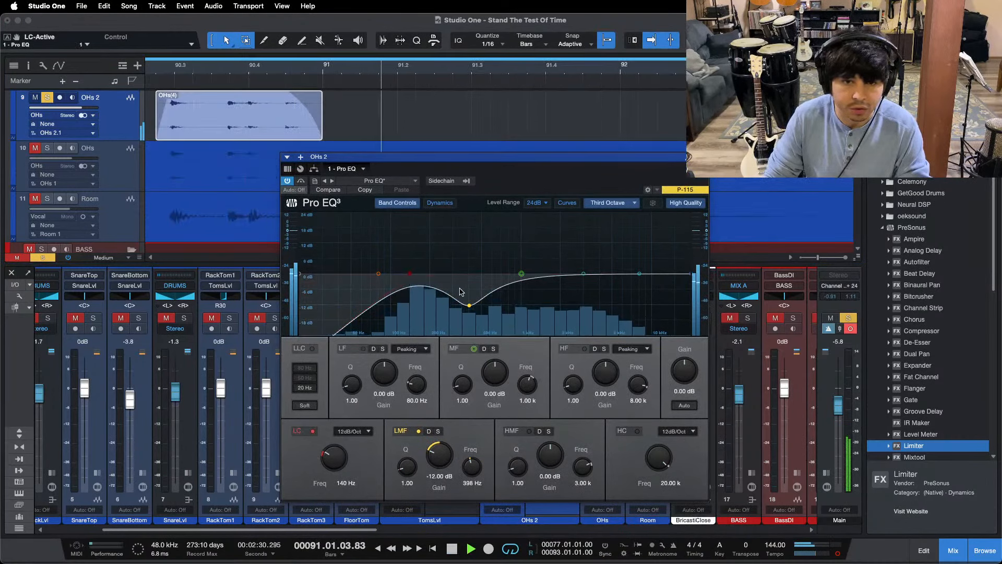
Step: Compare the OHs 2 EQ without its LMF band, set LMF to 489 Hz and -13.92 dB, and replay the passage
left_click(469, 305)
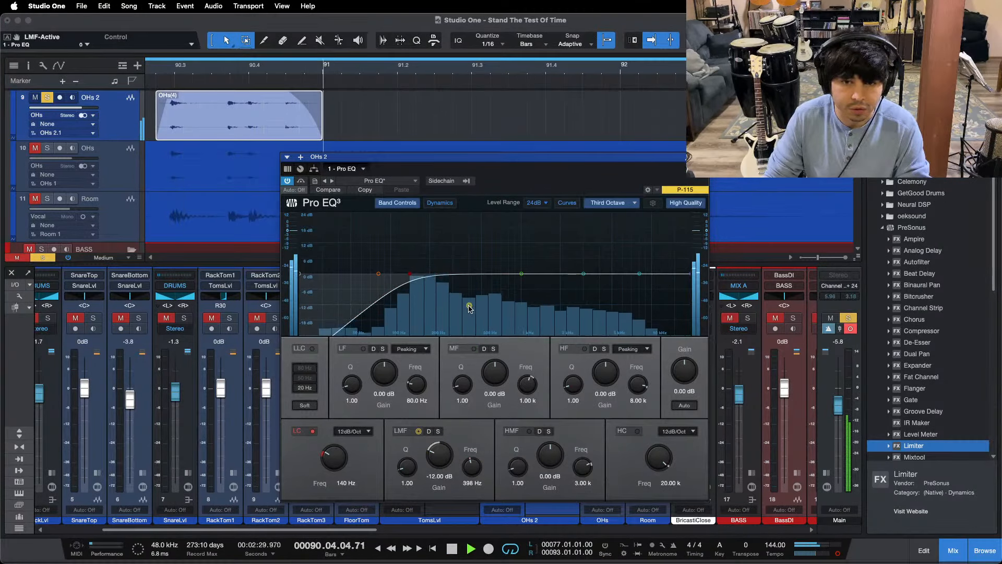
left_click_drag(469, 306, 481, 308)
key("space")
key("space")
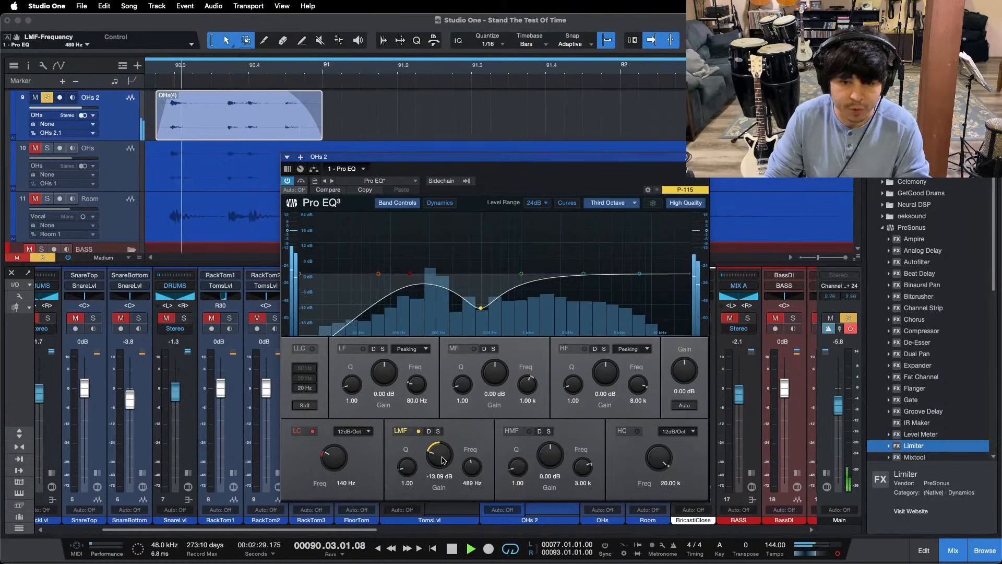
left_click_drag(442, 453, 442, 458)
key("space")
key("space")
key("space")
Step: Boost the OHs 2 EQ's LF band by 1.59 dB at 115 Hz and play the copied passage again
left_click_drag(378, 275, 399, 270)
key("Home")
key("KP_1")
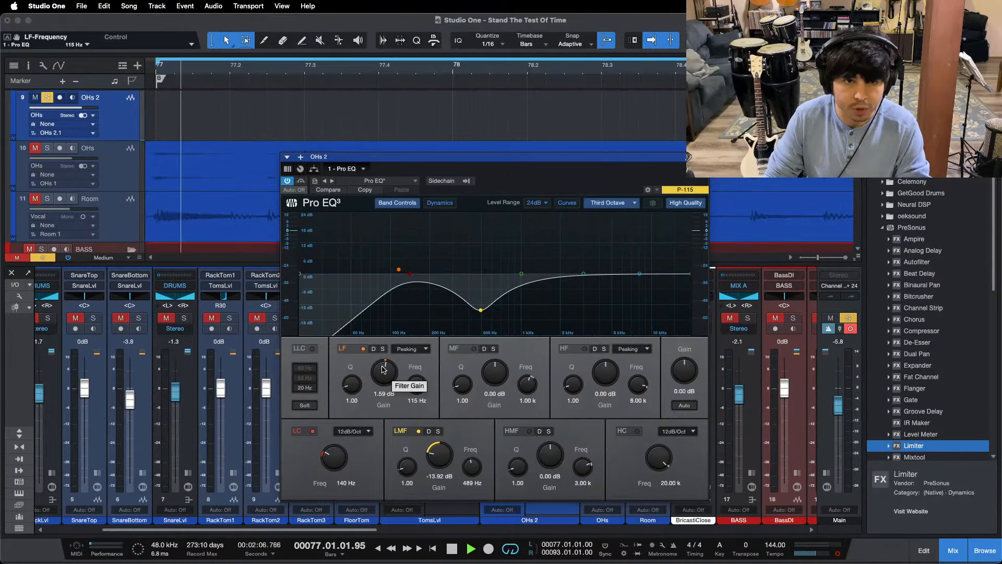
left_click_drag(362, 74, 289, 15)
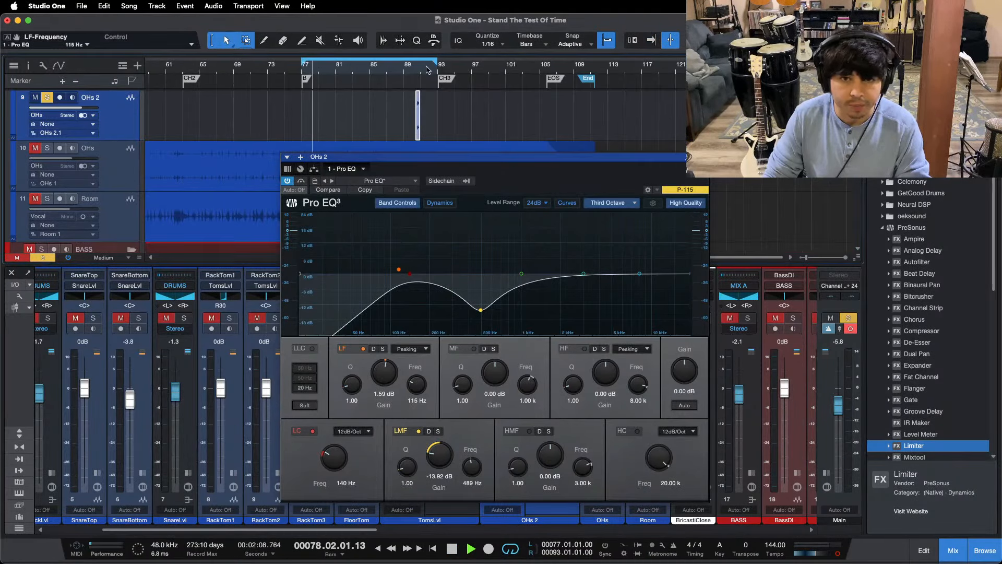
left_click_drag(427, 70, 459, 119)
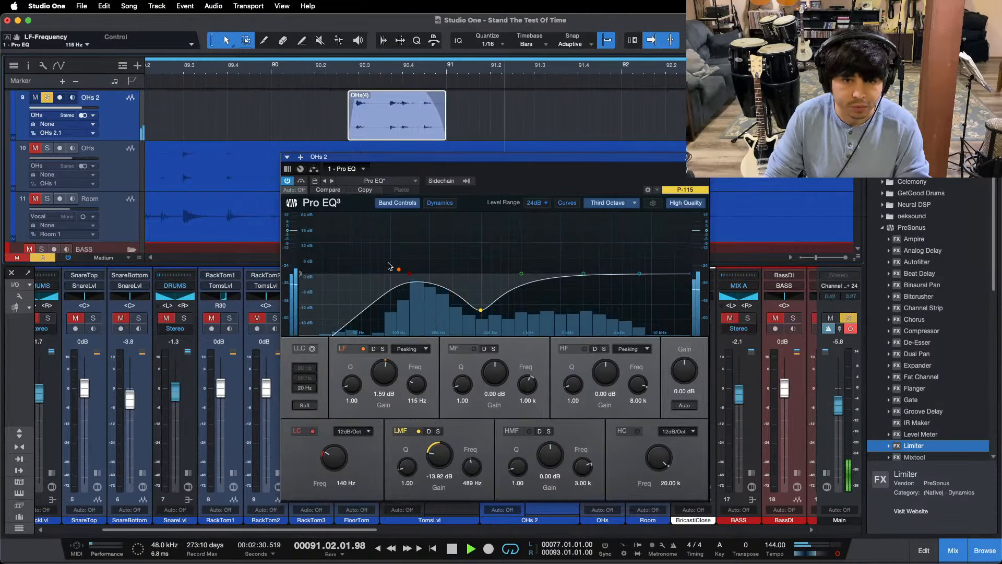
key("space")
Step: Set the OHs 2 EQ's LF band to 140 Hz and 1.79 dB, and replay from 90.2.4
left_click_drag(395, 272, 408, 271)
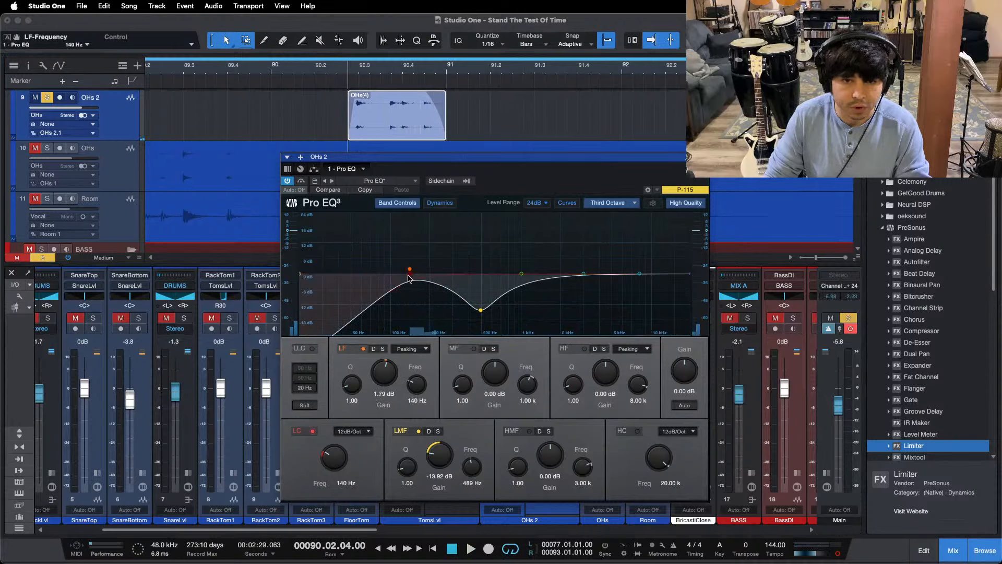
key("comma")
key("KP_1")
left_click_drag(433, 69, 380, 81)
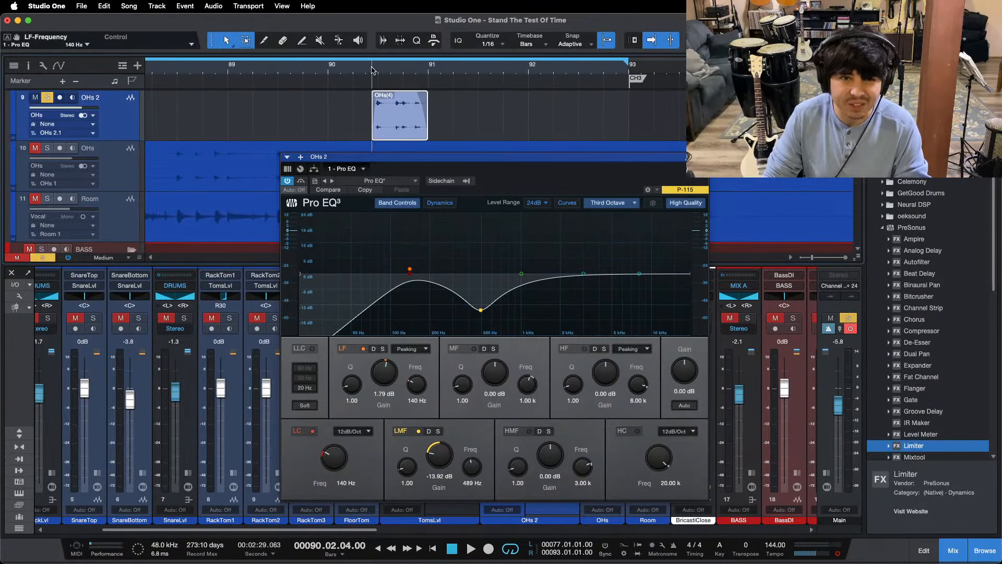
key("space")
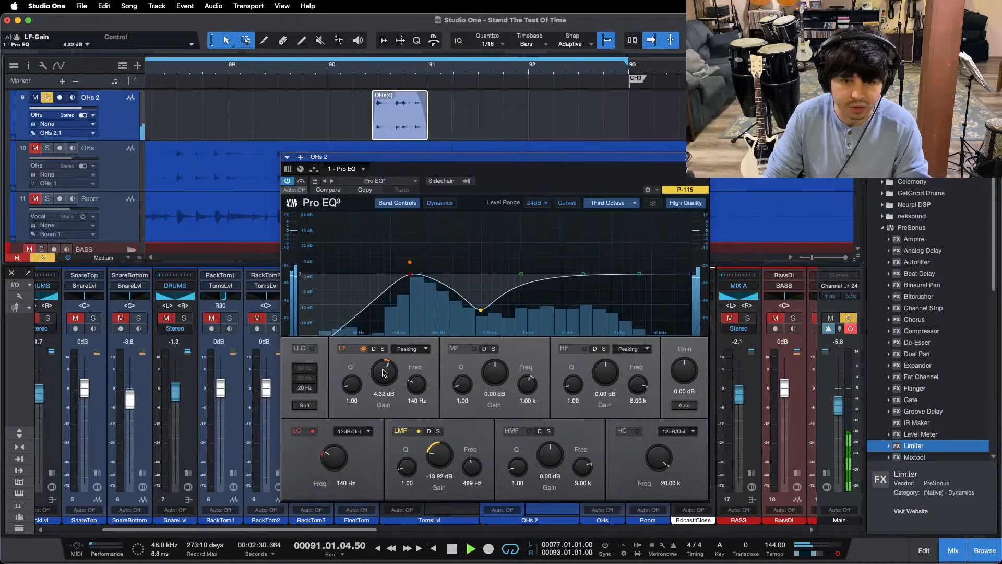
Step: Raise the OHs 2 EQ's LF gain to 4.80 dB and replay the copied passage
scroll(384, 372, "up", 2)
key("space")
key("space")
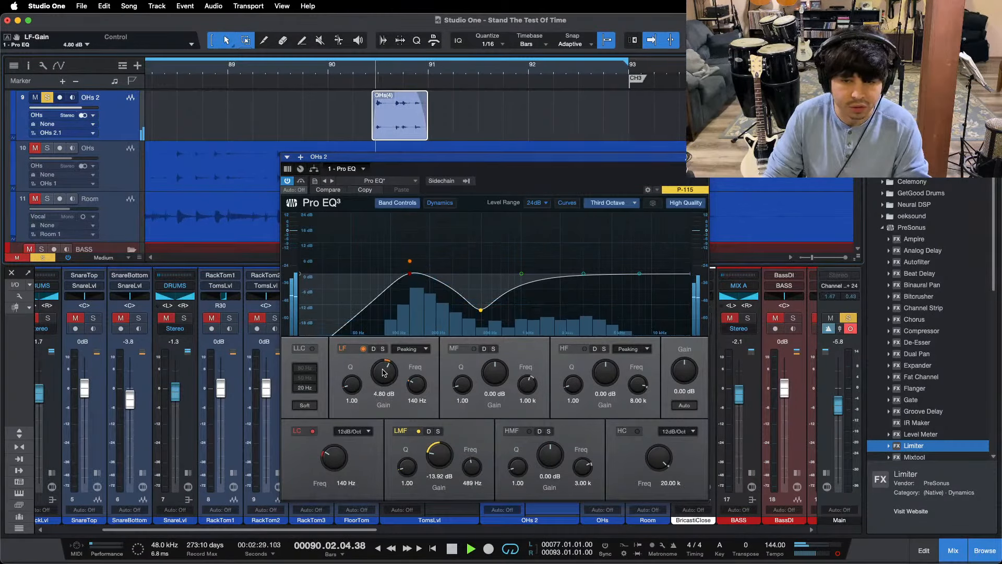
Step: Boost the OHs 2 EQ's HMF band by 4.80 dB at 3.99 kHz while replaying the passage, and close the EQ
left_click_drag(584, 274, 599, 252)
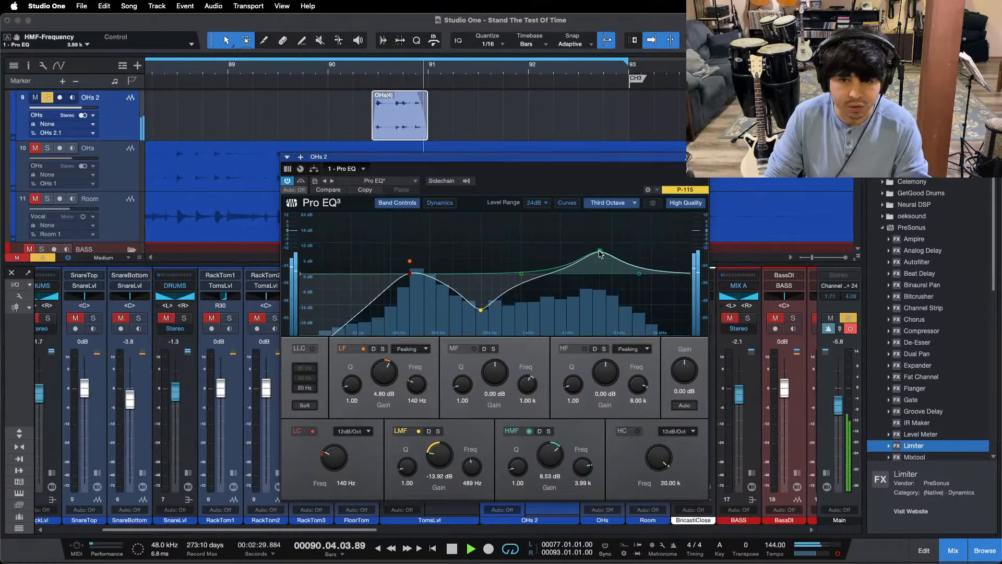
left_click(548, 457, "super")
key("space")
key("space")
scroll(548, 457, "up", 3)
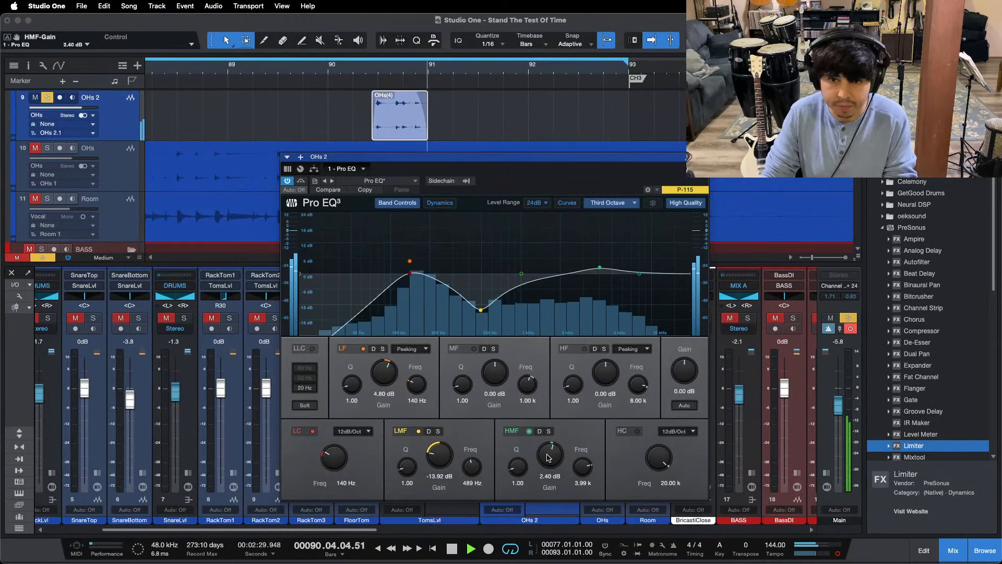
scroll(548, 458, "up", 1)
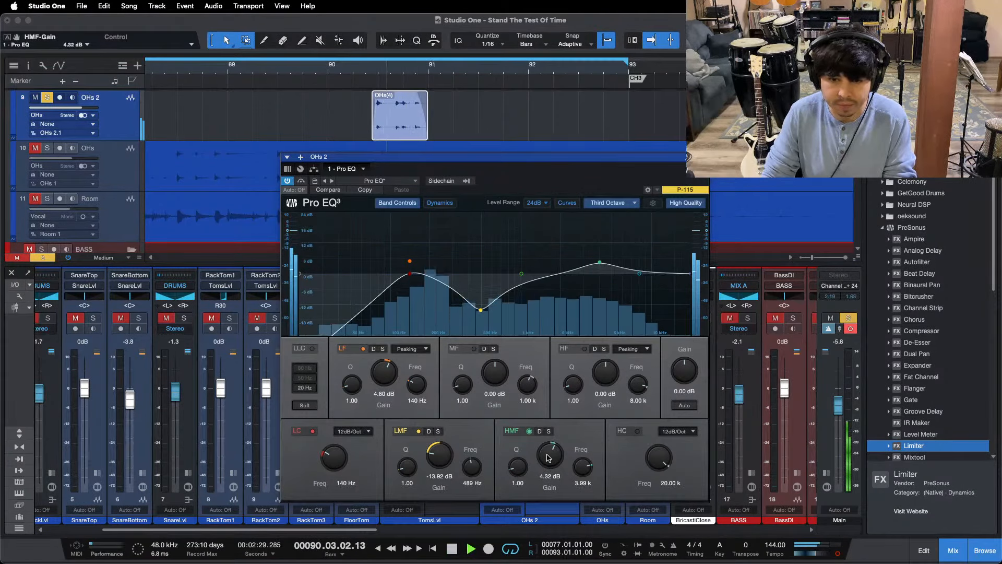
key("space")
key("space")
key("Escape")
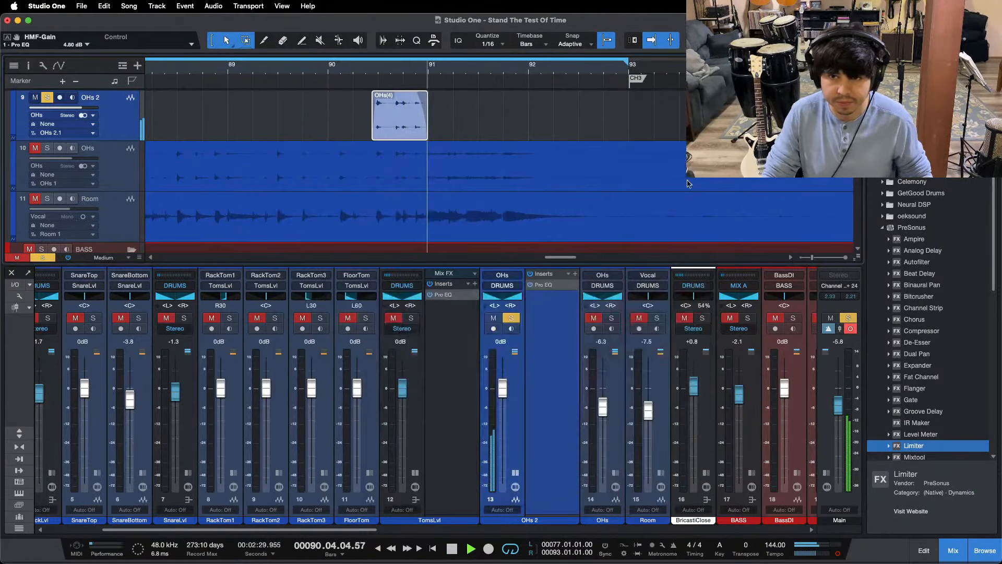
Step: Audition the copied passage with the TomsLvl bus also soloed, and replay it with all solos cleared
left_click(411, 318)
left_click(361, 73)
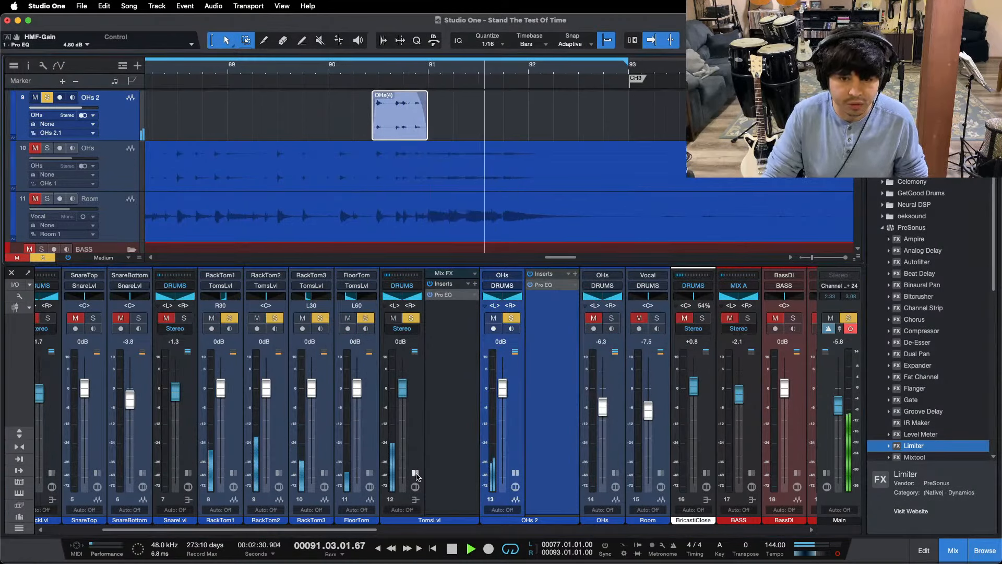
key("shift+s")
left_click(305, 68)
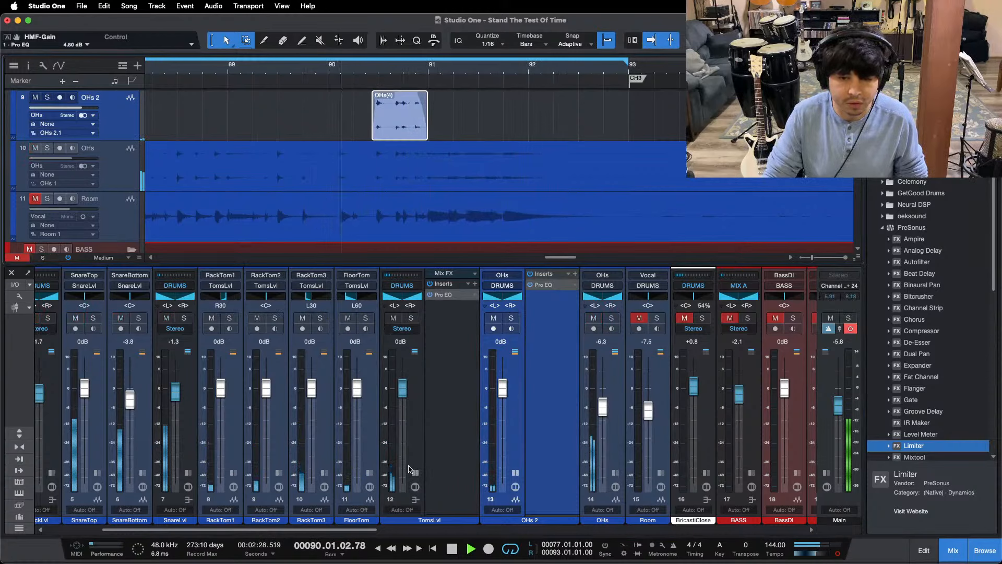
Step: Collapse the OHs 2 channel's inserts, stop playback and rename the channel RotoToms
left_click(460, 472)
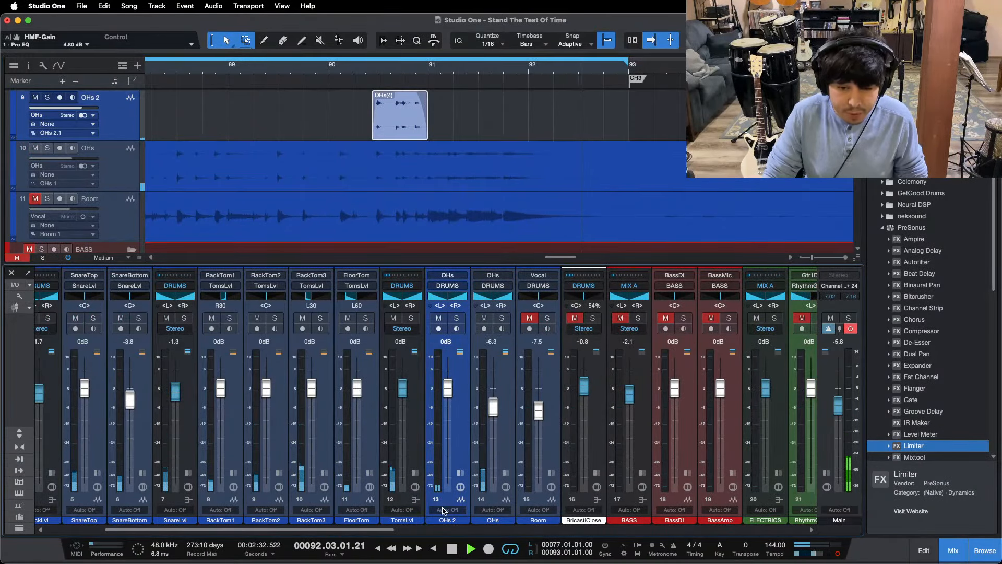
key("space")
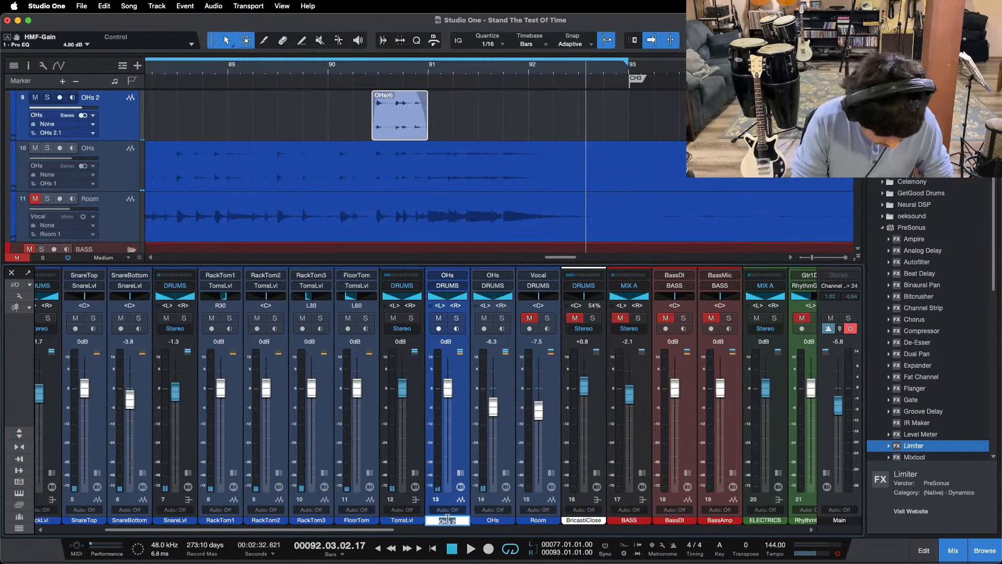
key("Return")
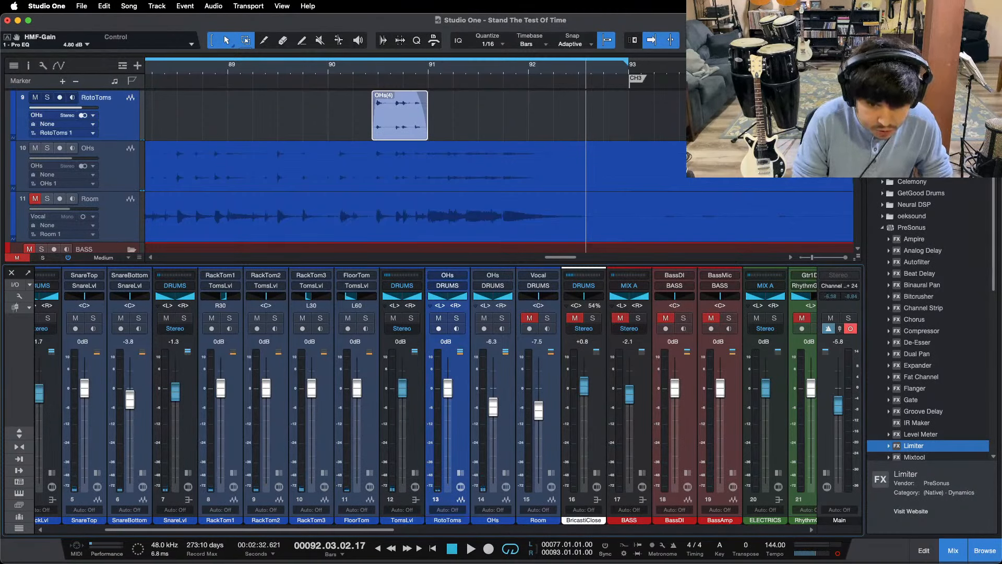
Step: Raise the RotoToms level to +0.4 dB while playing from 89.3, and replay the fill from bar 90
left_click(292, 73)
key("space")
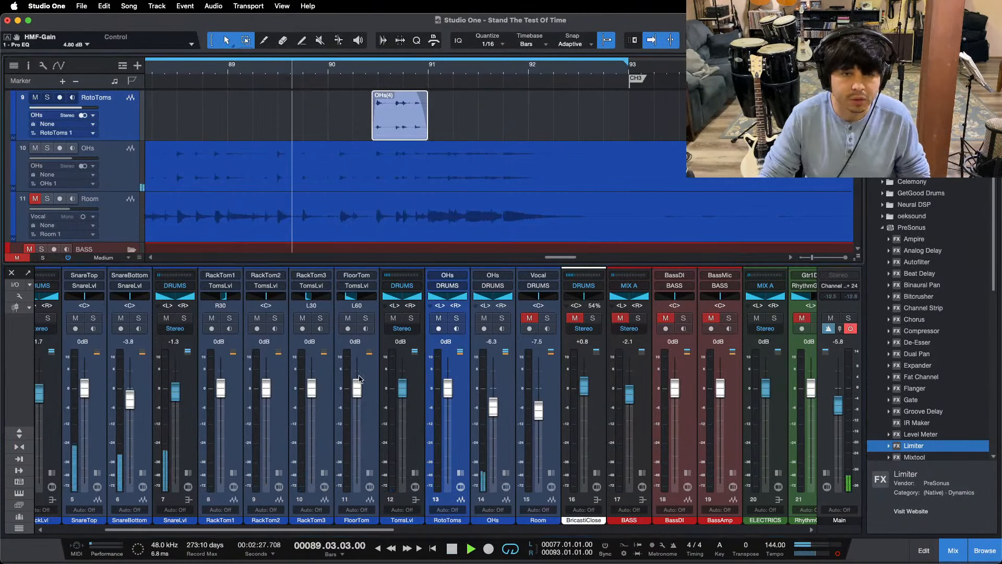
left_click_drag(438, 395, 438, 393)
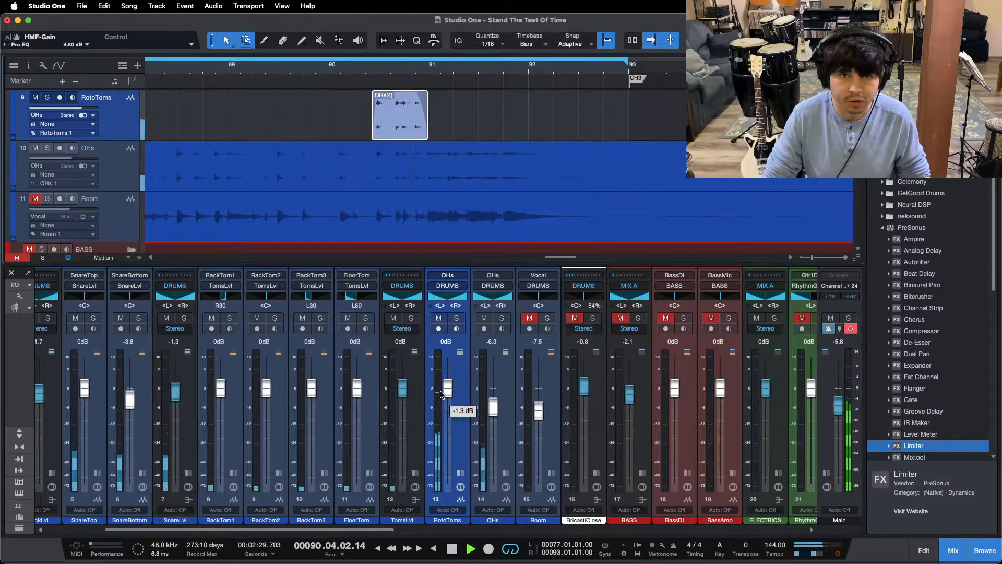
left_click(330, 72)
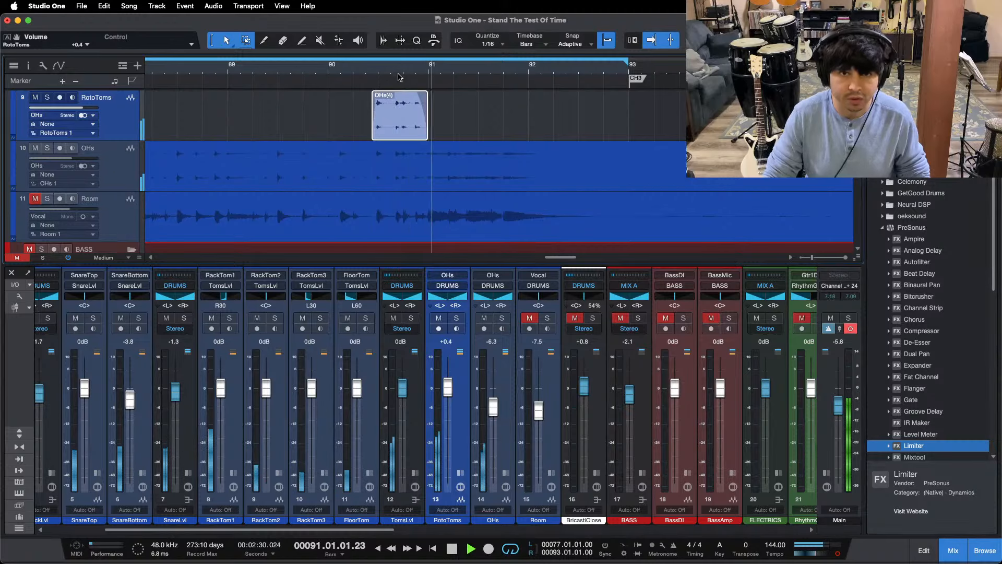
left_click_drag(400, 73, 544, 46)
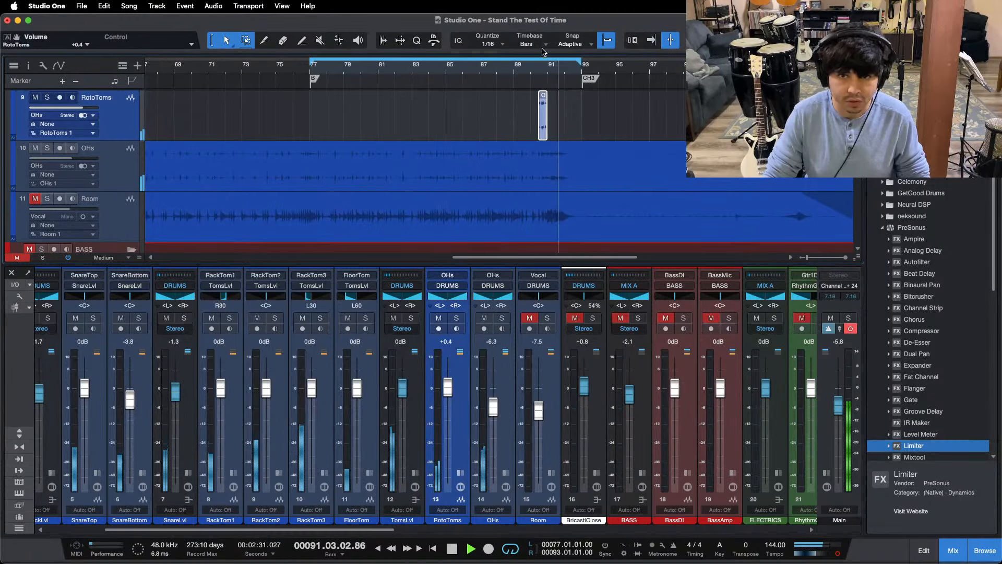
Step: Unmute and solo the Room channel, and play it from bar 77
left_click(531, 318)
key("space")
left_click(547, 318)
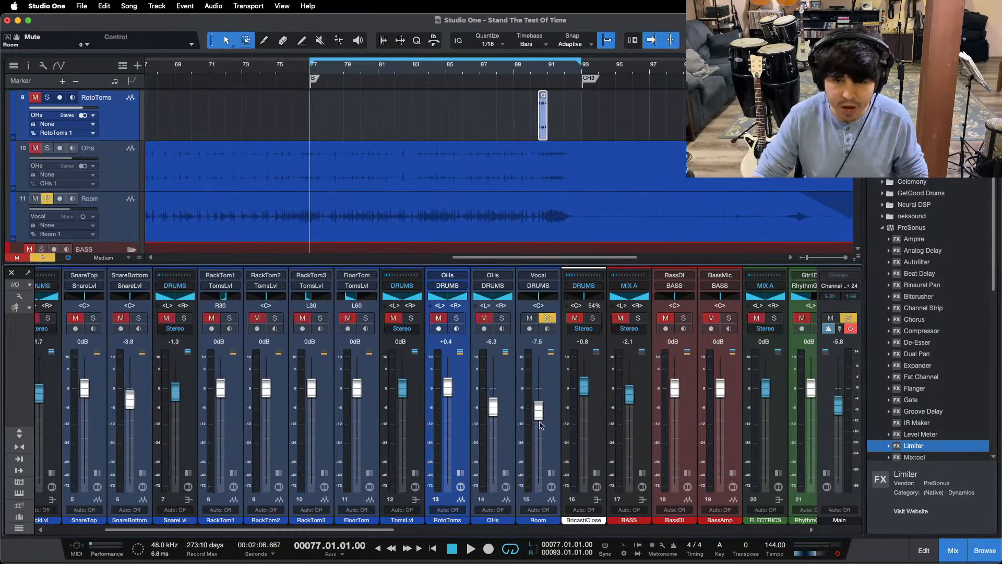
key("space")
Step: Open the Room channel's Pro EQ and cut its LMF band by 13.92 dB at 402 Hz
mouse_move(508, 551)
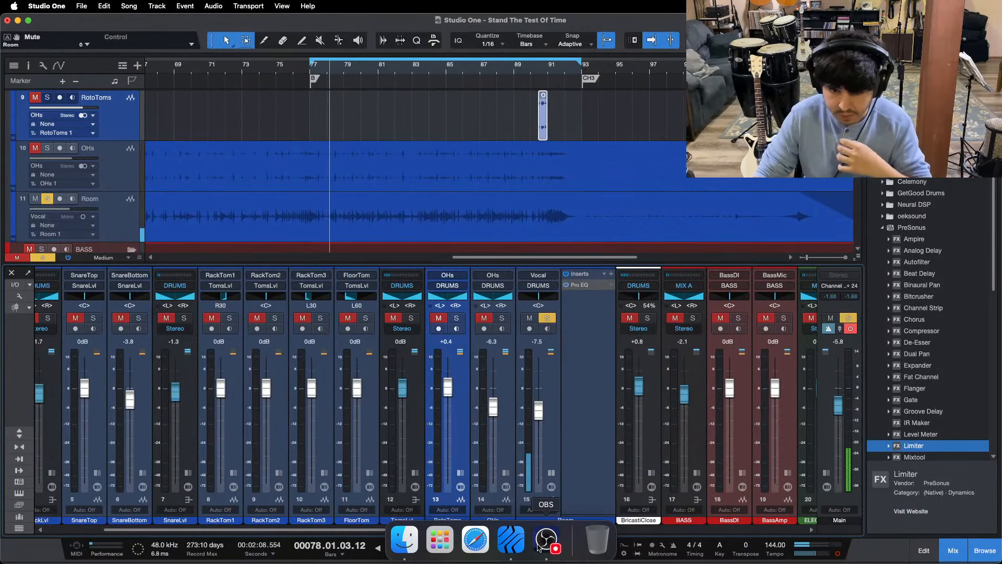
left_click(599, 499)
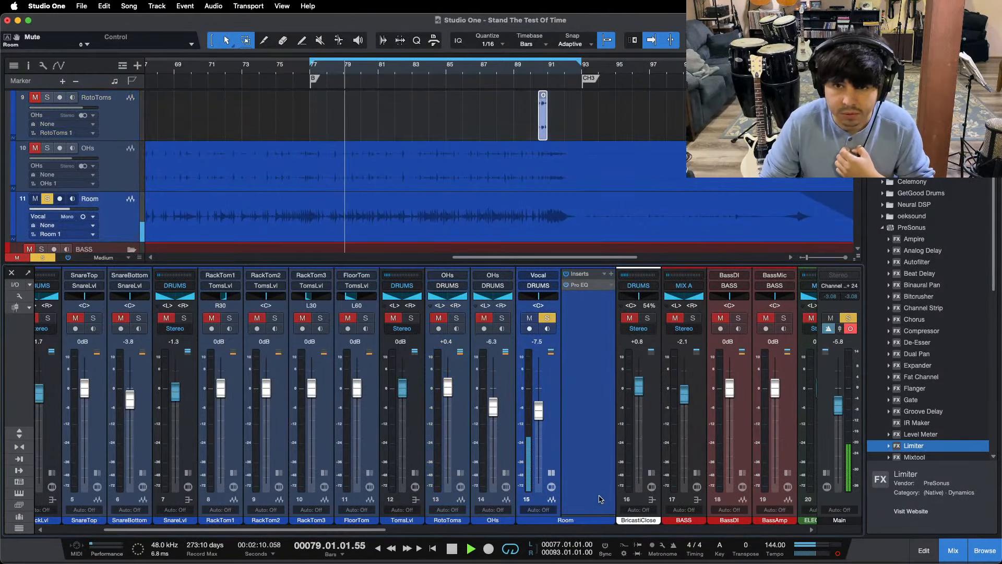
left_click(584, 286)
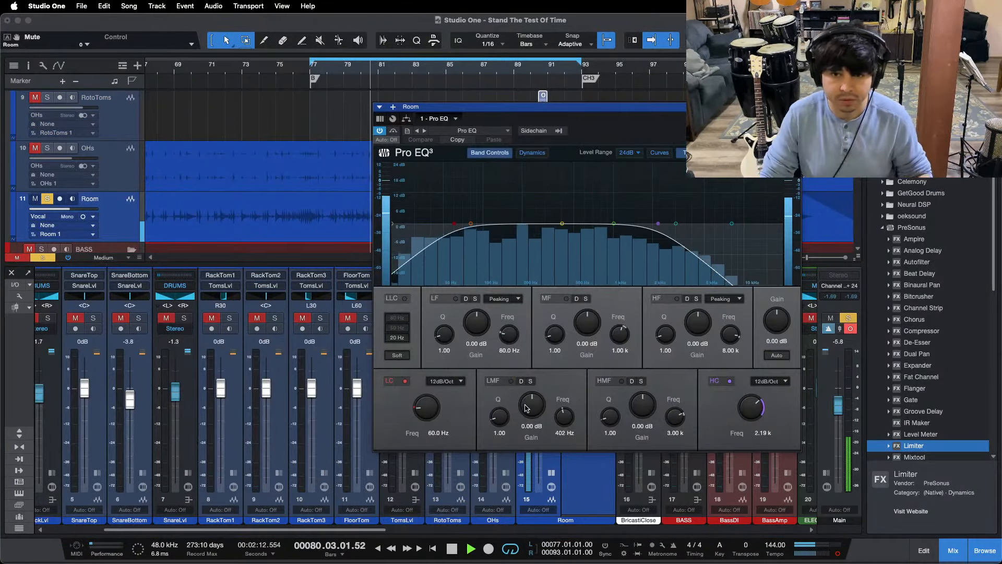
left_click_drag(528, 403, 526, 410)
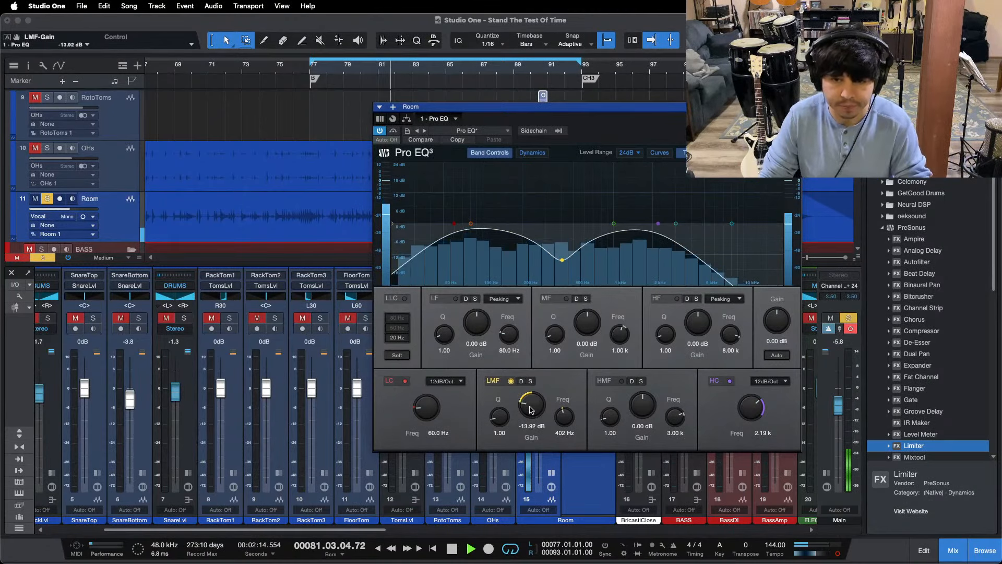
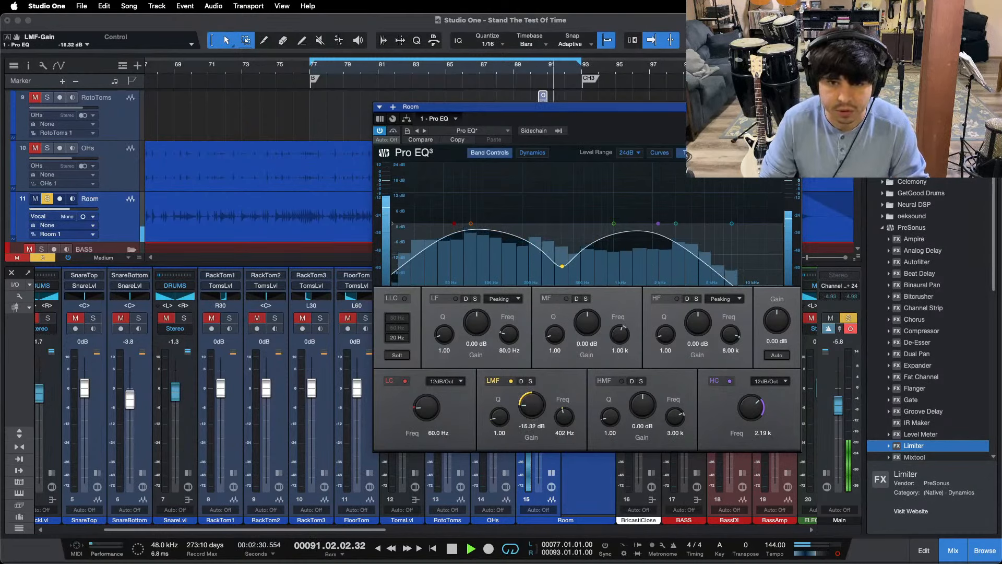
Step: Close the Room channel's Pro EQ, unsolo the channel, and raise its level to -6.7 dB during playback with its inserts collapsed
left_click(795, 107)
key("space")
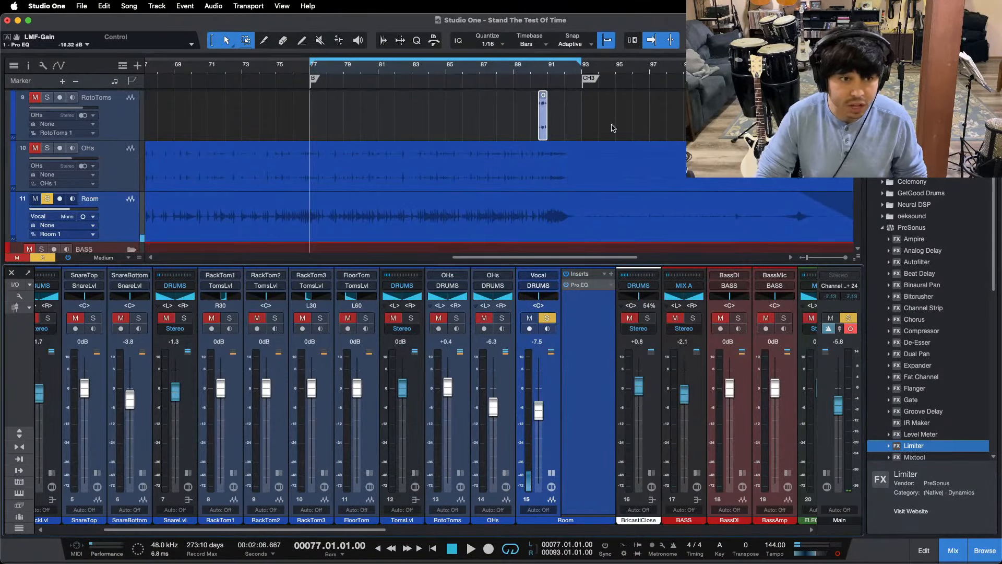
key("s")
key("space")
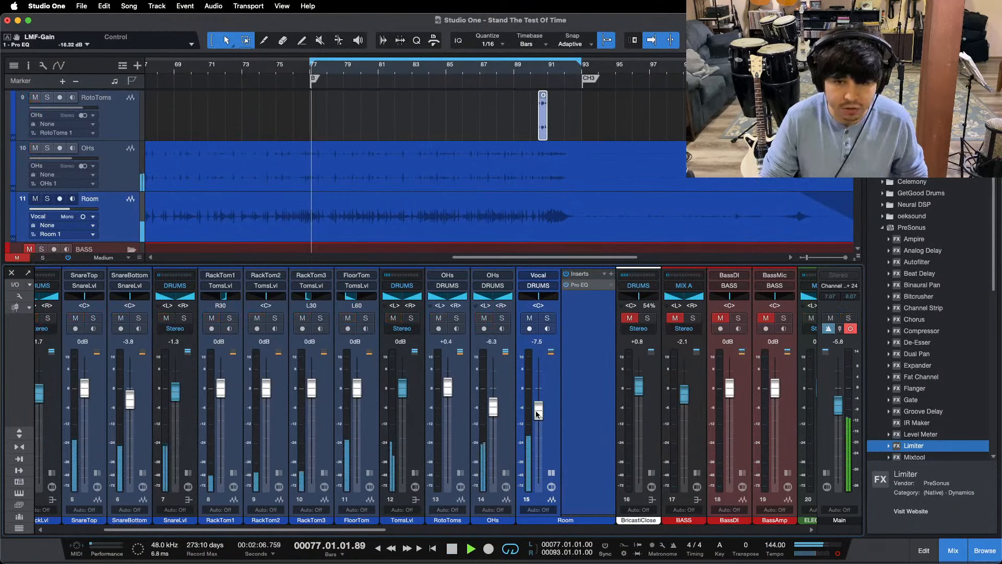
left_click_drag(538, 412, 537, 409)
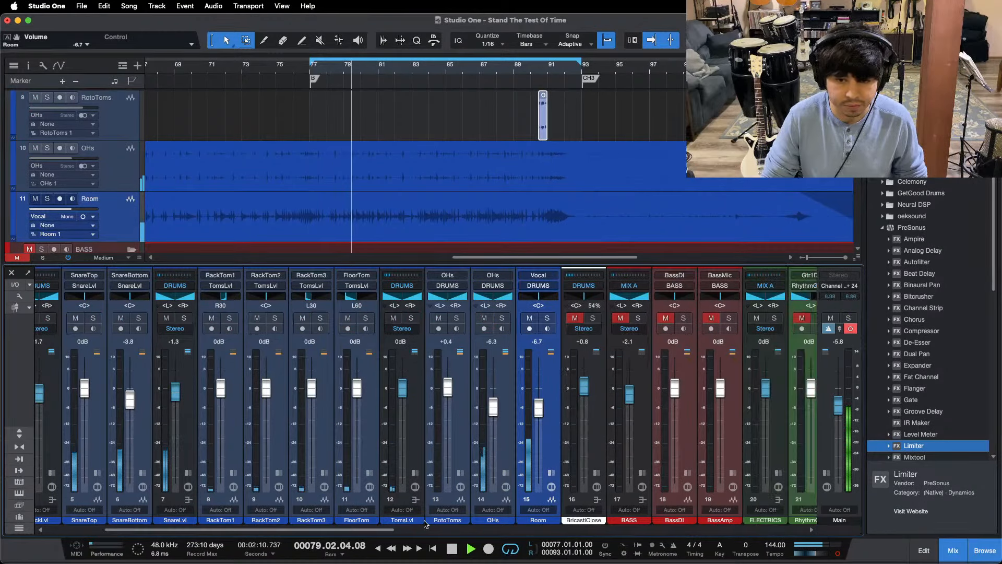
left_click(551, 473)
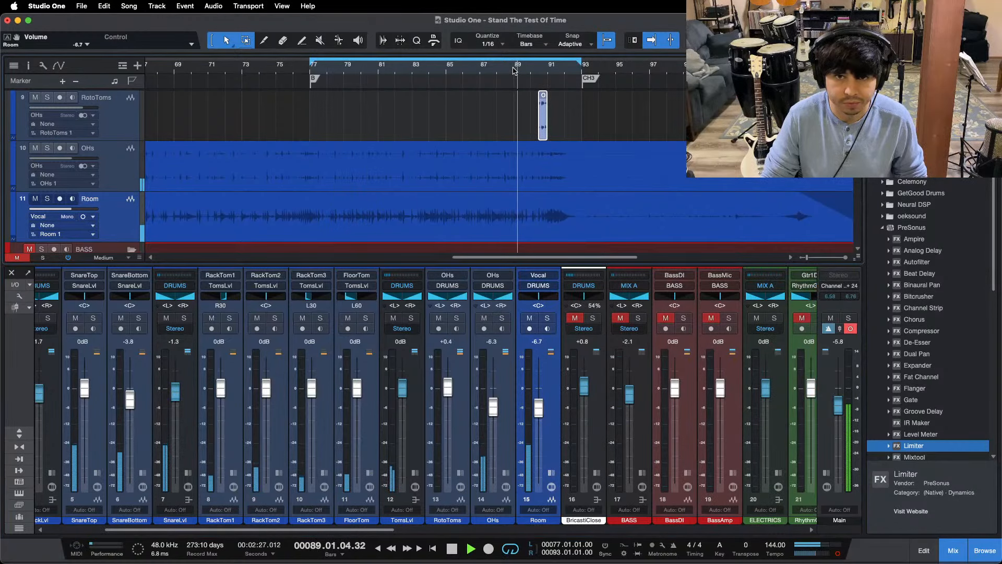
Step: Reset the RotoToms channel level to 0 dB and replay the tom fill from about bar 90
scroll(423, 441, "right", 2)
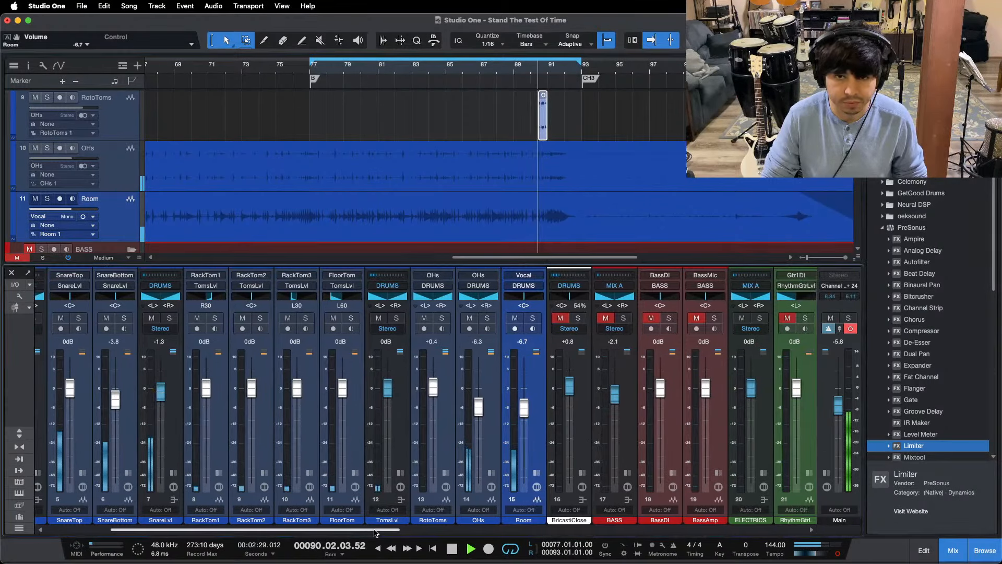
left_click(433, 388, "super")
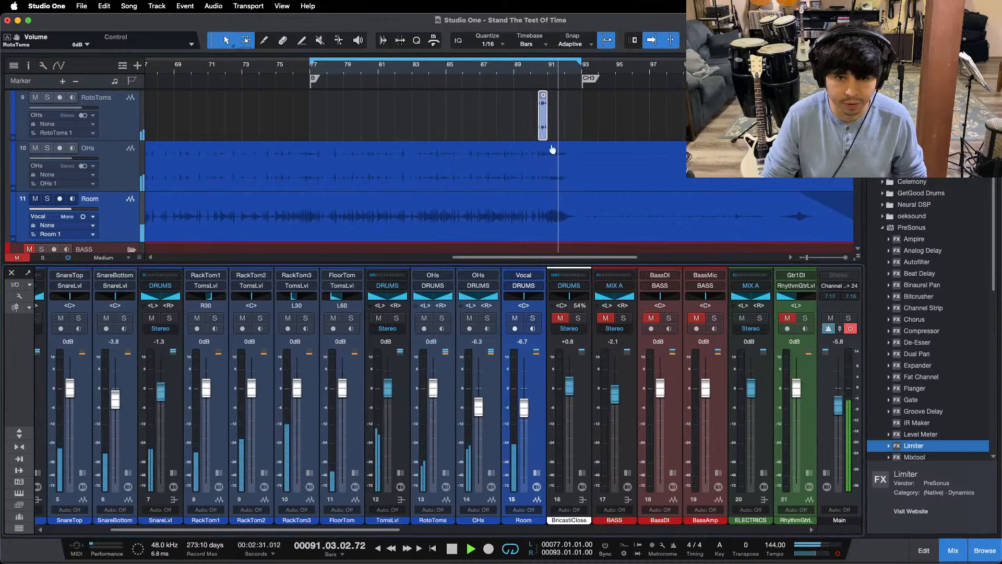
left_click(533, 71)
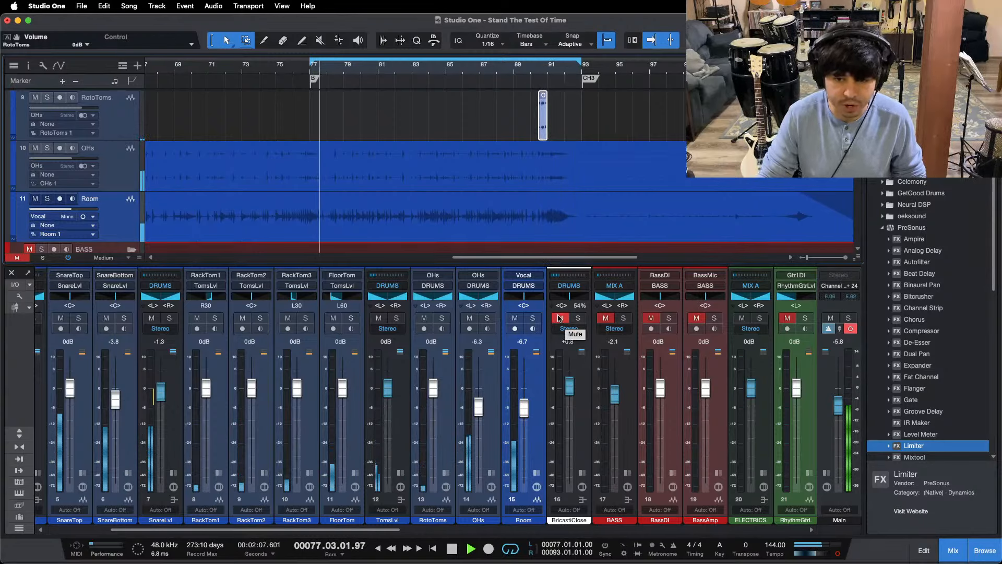
Step: Unmute the BricastiClose reverb channel and raise its level to +1.7 dB, checking the mixer's inserts and sends
left_click(557, 318)
left_click(19, 433)
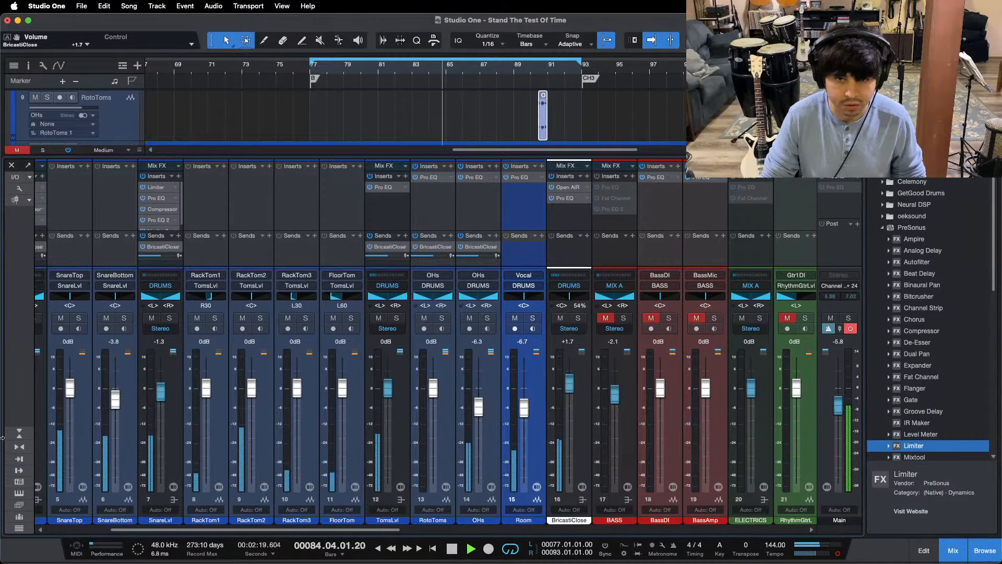
left_click(18, 442)
Step: Select the BASS bus in the mixer and bring the bass tracks into view in the arrangement
left_click_drag(216, 530, 308, 531)
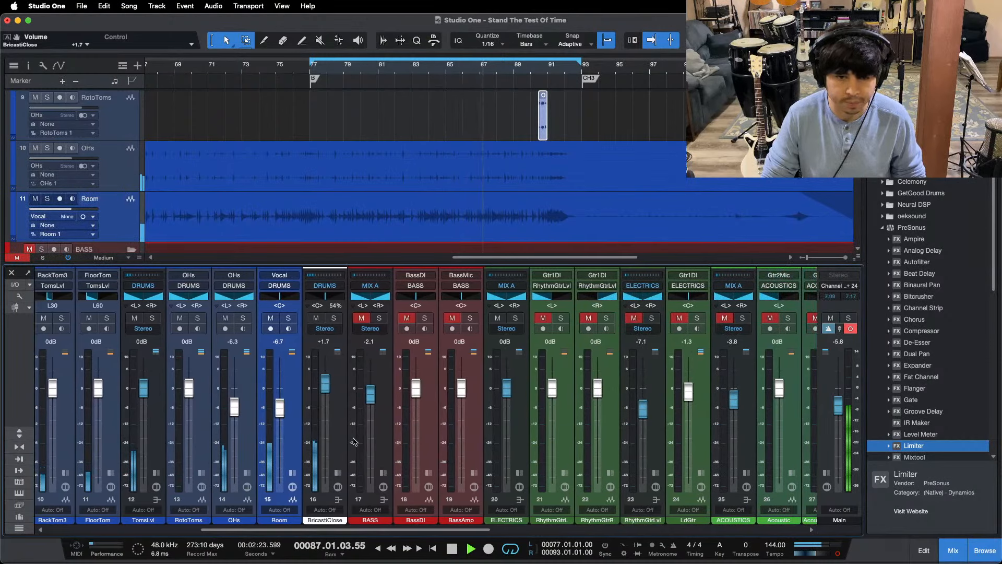
left_click(384, 439)
scroll(574, 161, "down", 5)
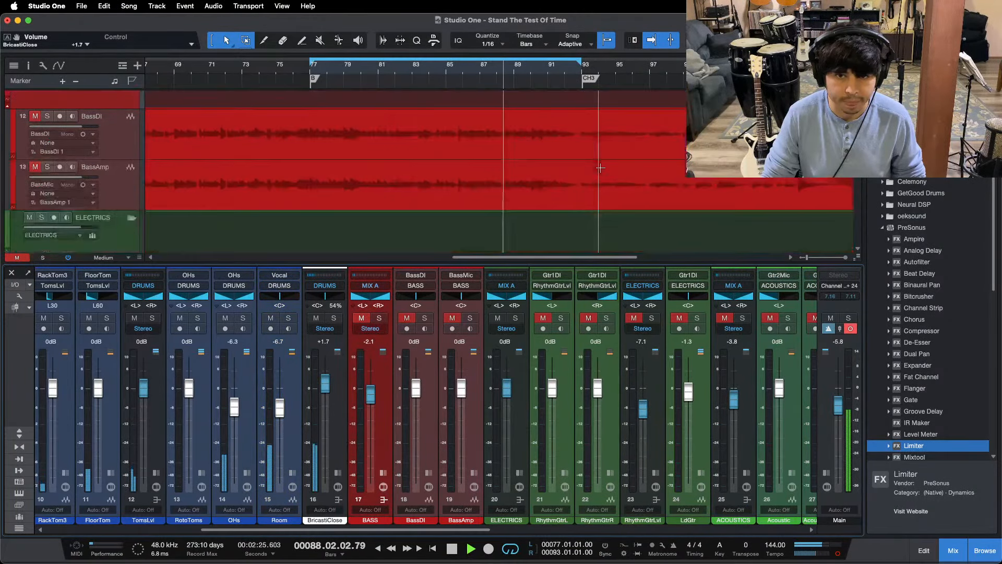
Step: Mute the SnareLvl bus briefly to compare the drums without it, and unmute it again
left_click_drag(409, 530, 320, 530)
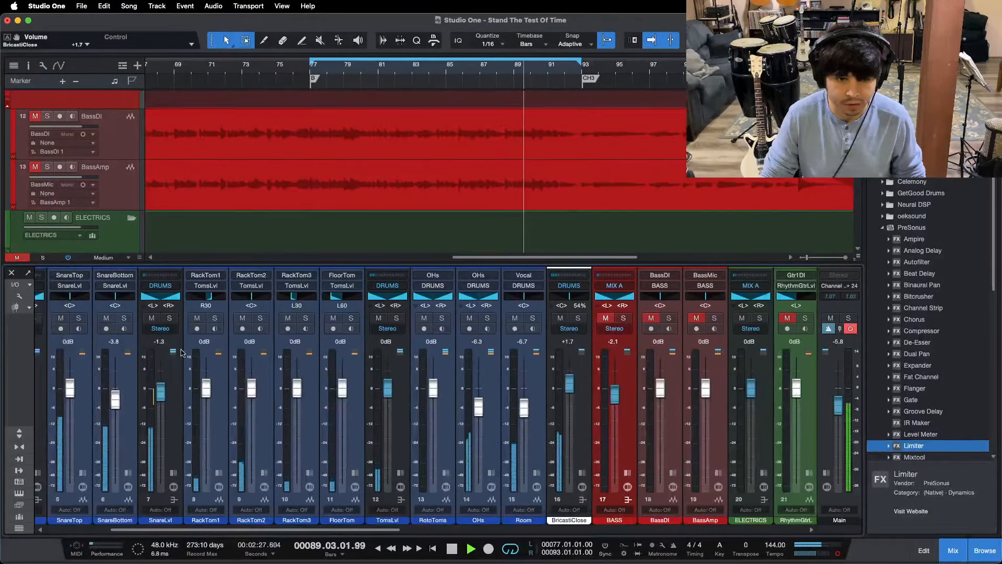
left_click(151, 318)
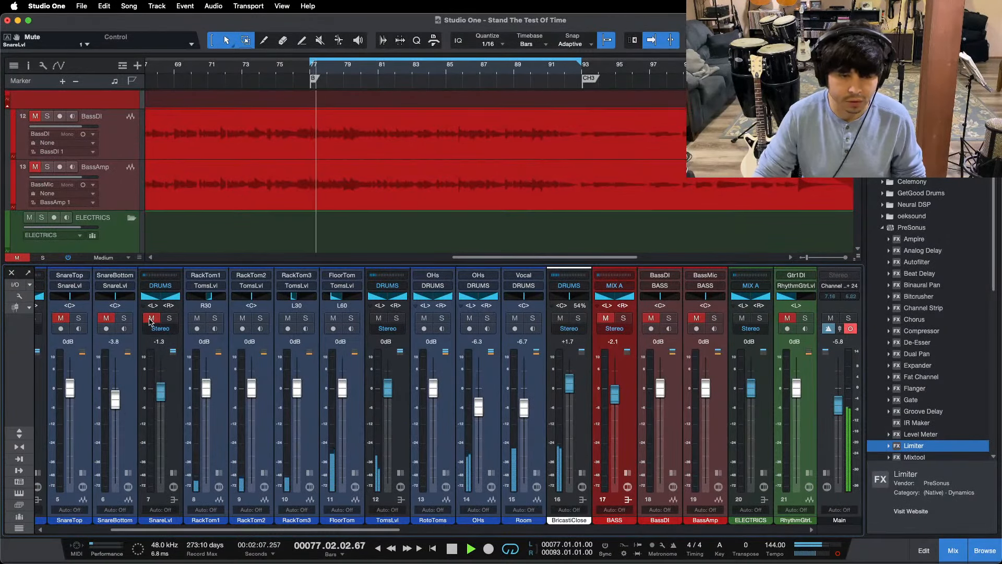
left_click(150, 319)
Step: Open Pro EQ 2 on the SnareLvl bus and set its spectrum display to FFT Curve
left_click(174, 473)
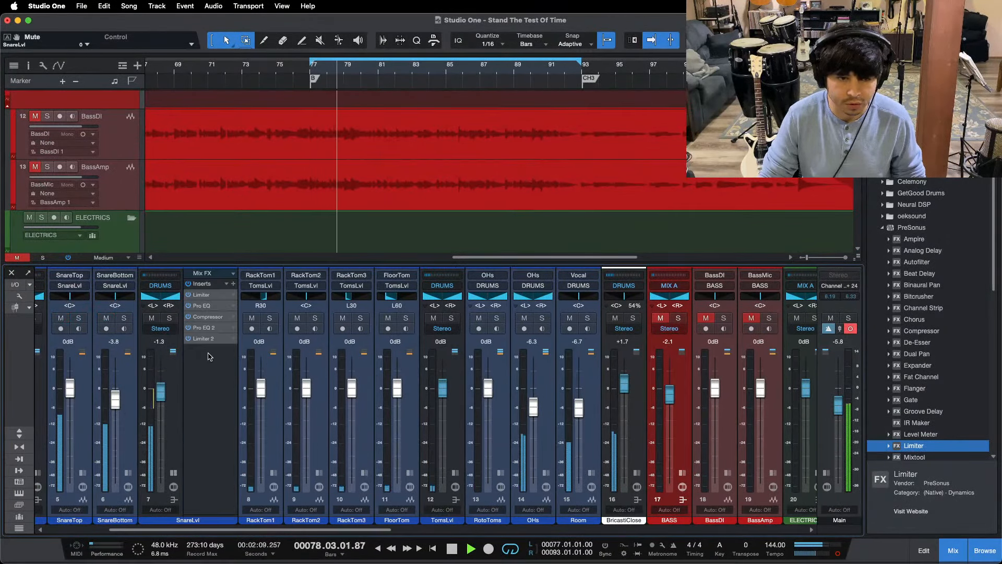
double_click(206, 329)
left_click_drag(669, 192, 546, 190)
left_click(574, 205)
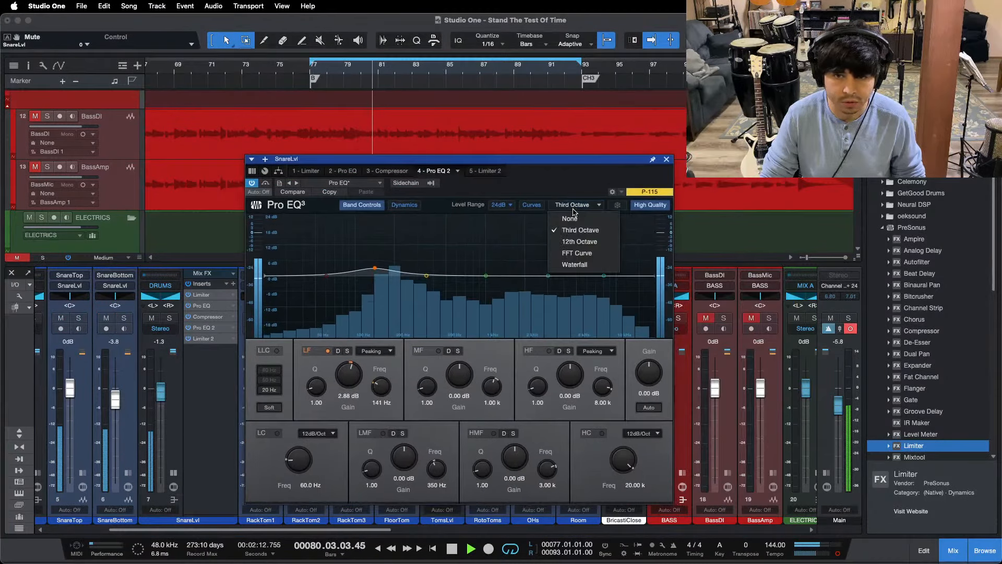
left_click(574, 253)
Step: Replay the section from bar 80 and solo the SnareLvl bus to watch the snare's spectrum
left_click_drag(367, 71, 374, 93)
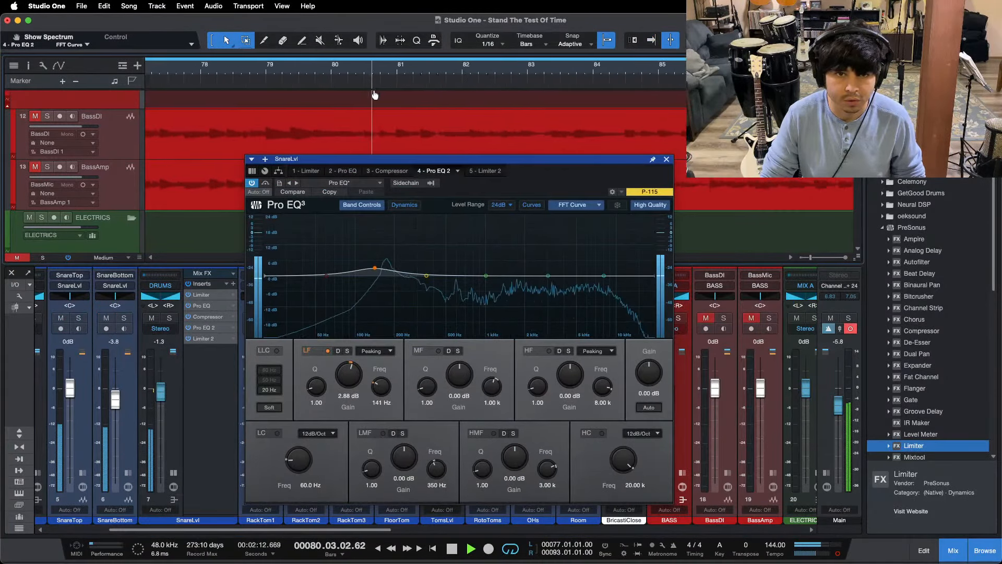
left_click(333, 66)
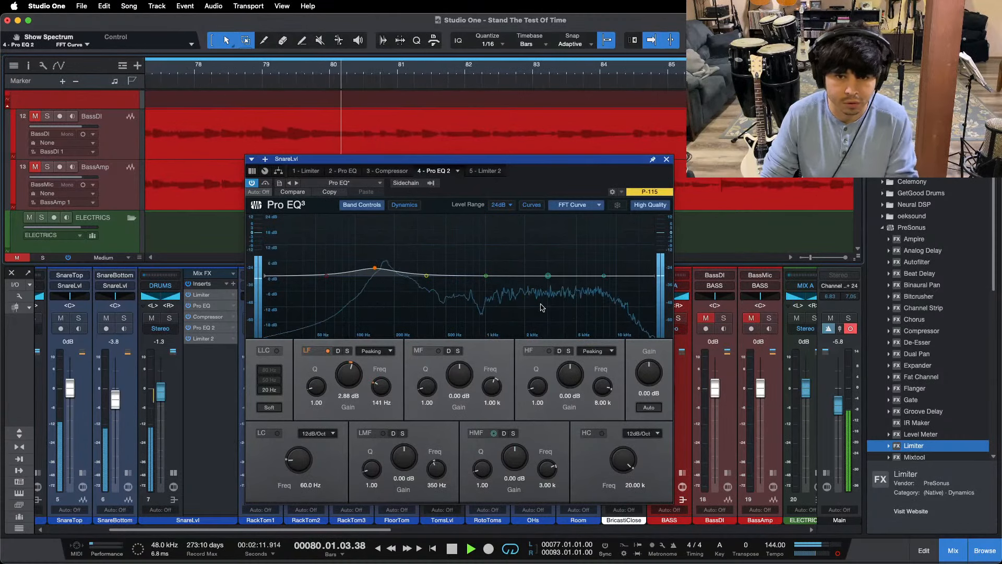
left_click(582, 205)
left_click(578, 255)
key("space")
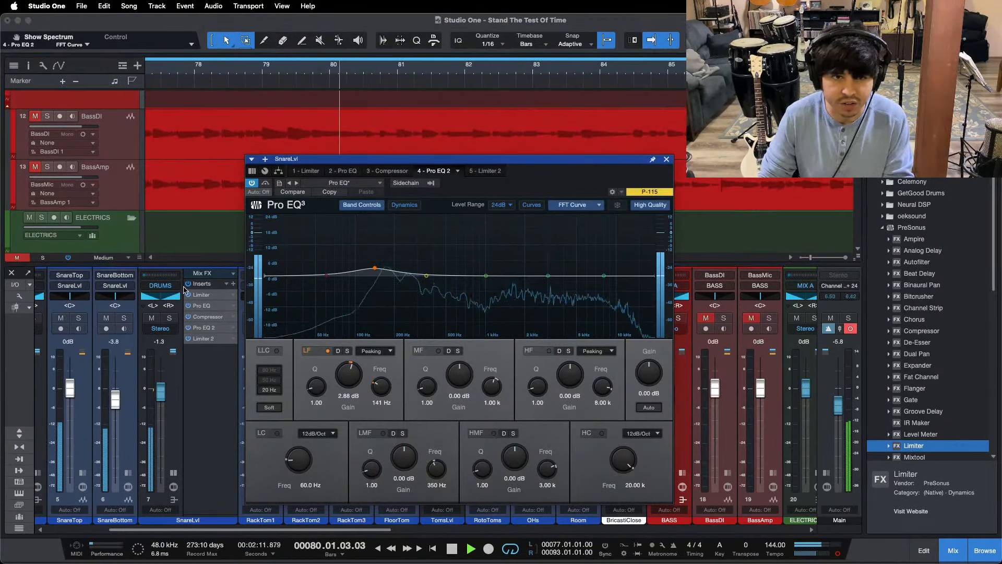
left_click(170, 319)
key("space")
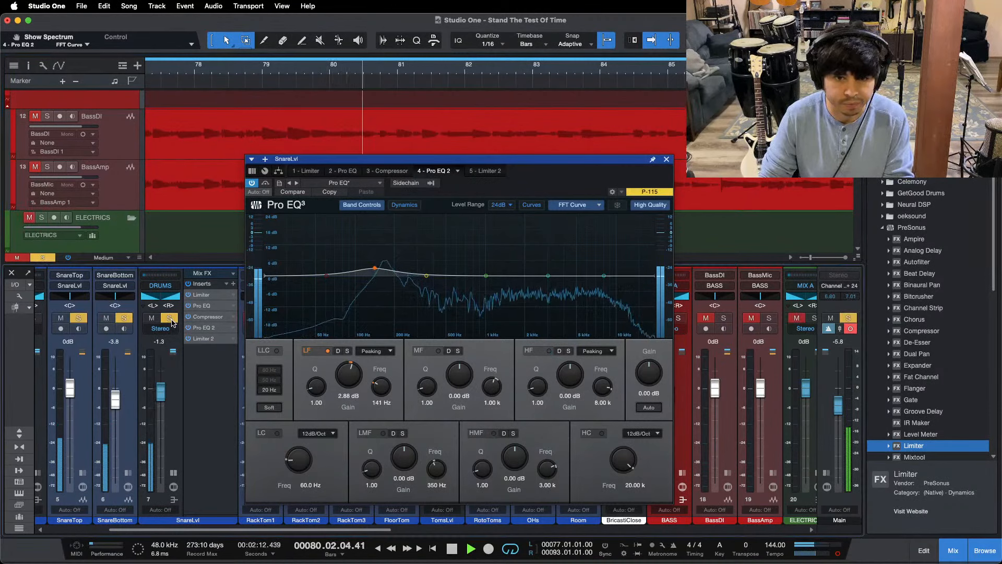
Step: Set Pro EQ 2's LMF band to a Q of 24 and sweep a 24 dB boost to about 593 Hz during repeated playback
left_click_drag(372, 467, 400, 332)
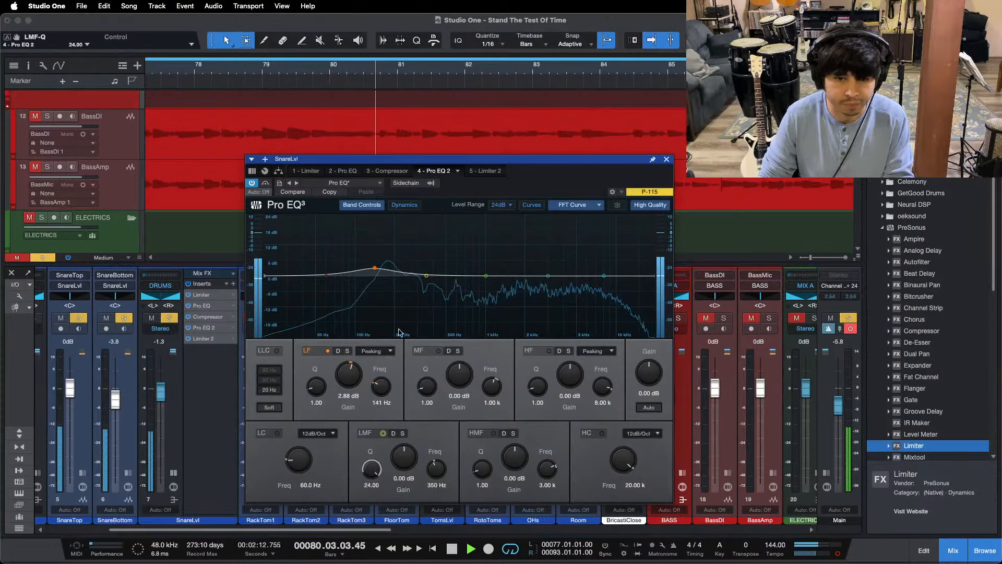
left_click_drag(427, 277, 455, 211)
key("space")
key("space")
key("space")
key("space")
key("space")
key("space")
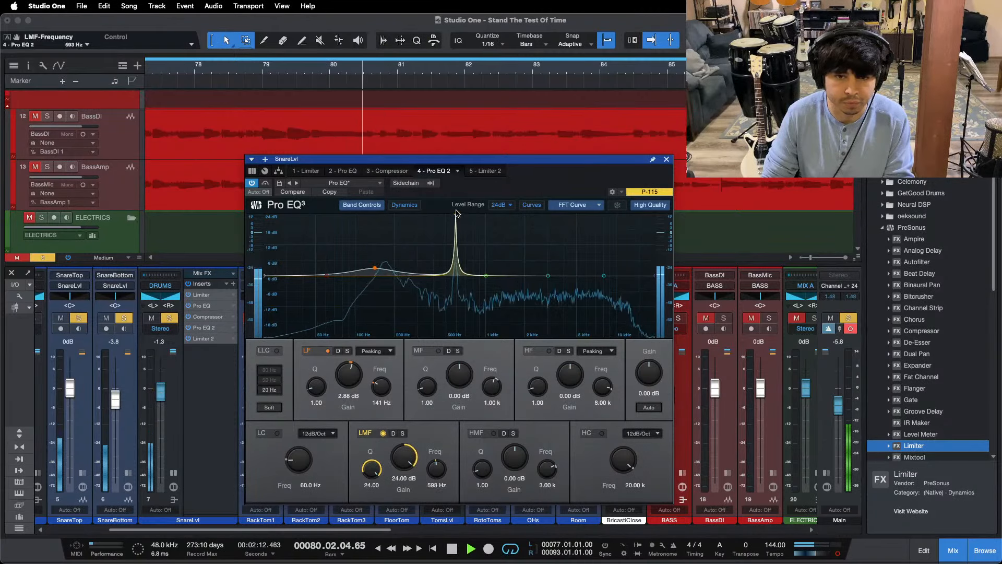
Step: Check the first Pro EQ's curve on SnareLvl, return to Pro EQ 2, and replay the snare from bars 77 and 80
left_click(347, 168)
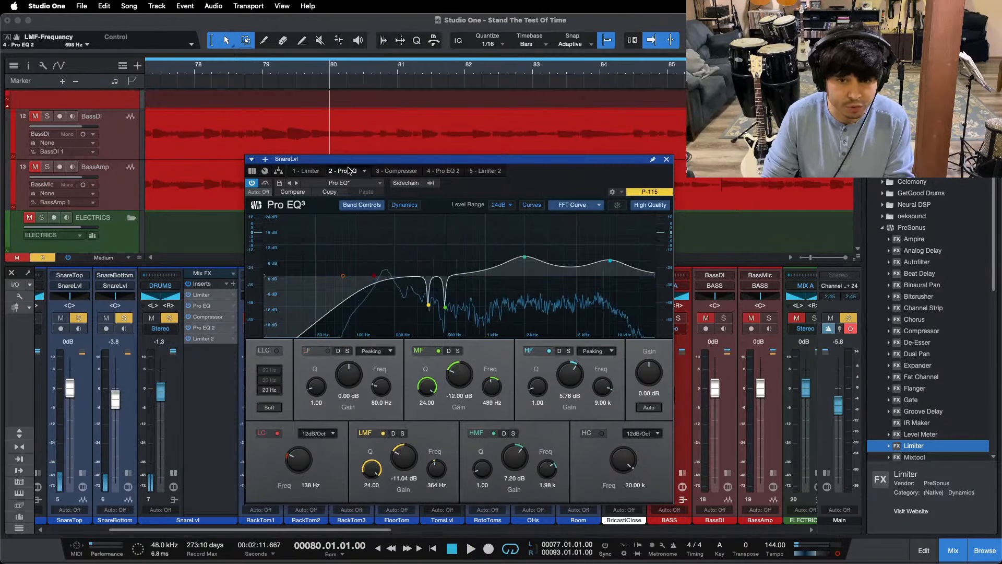
left_click(452, 168)
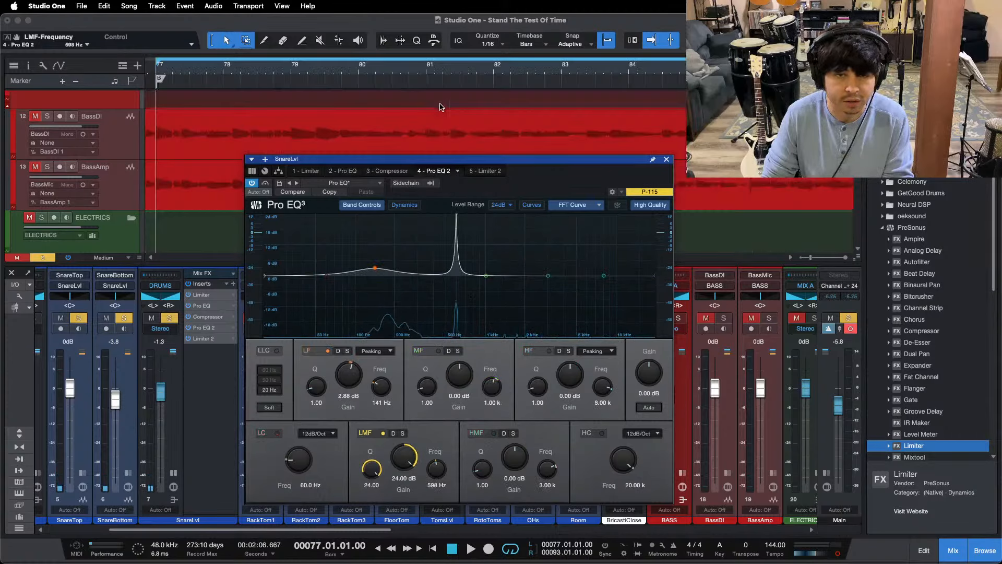
key("w")
key("space")
left_click(295, 69)
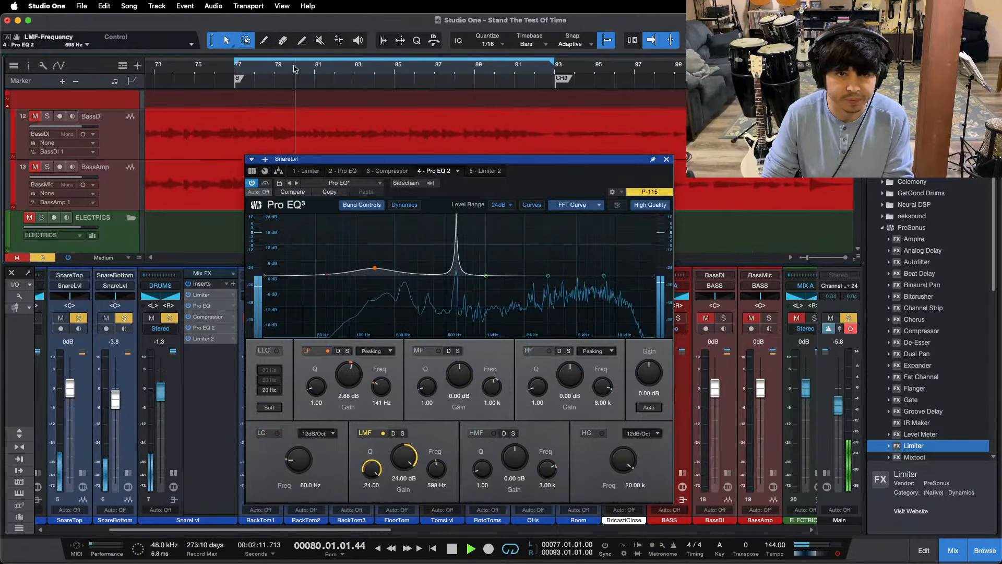
key("e")
key("f")
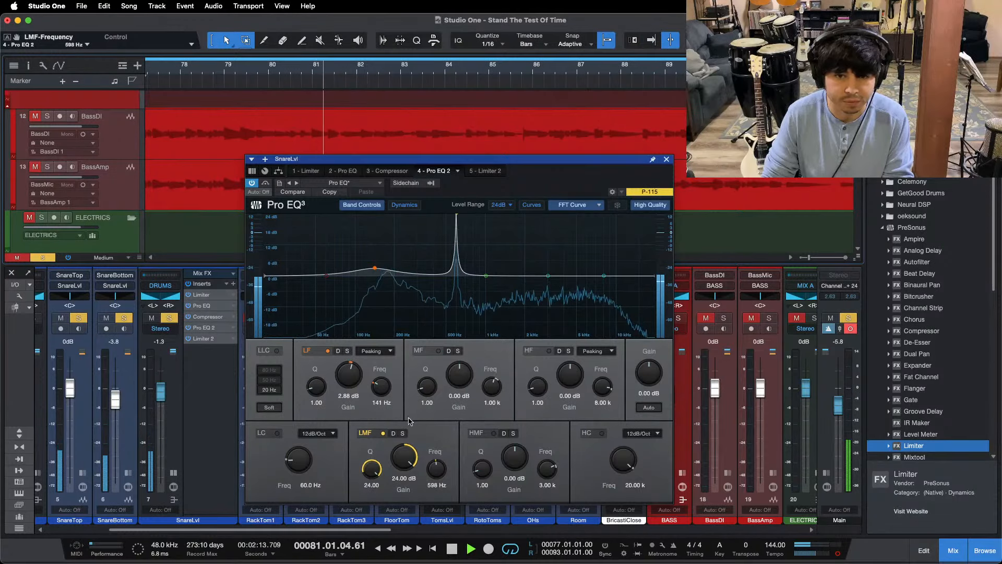
Step: Disable Pro EQ 2's LMF band, clear the solo, and replay the full drums from bars 81 and 80
left_click(374, 433)
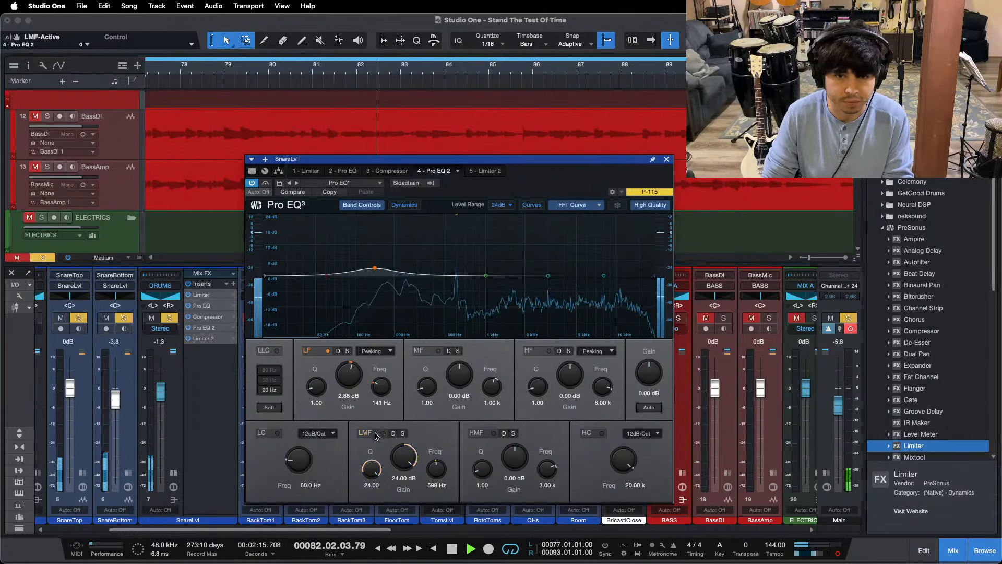
left_click_drag(436, 73, 460, 52)
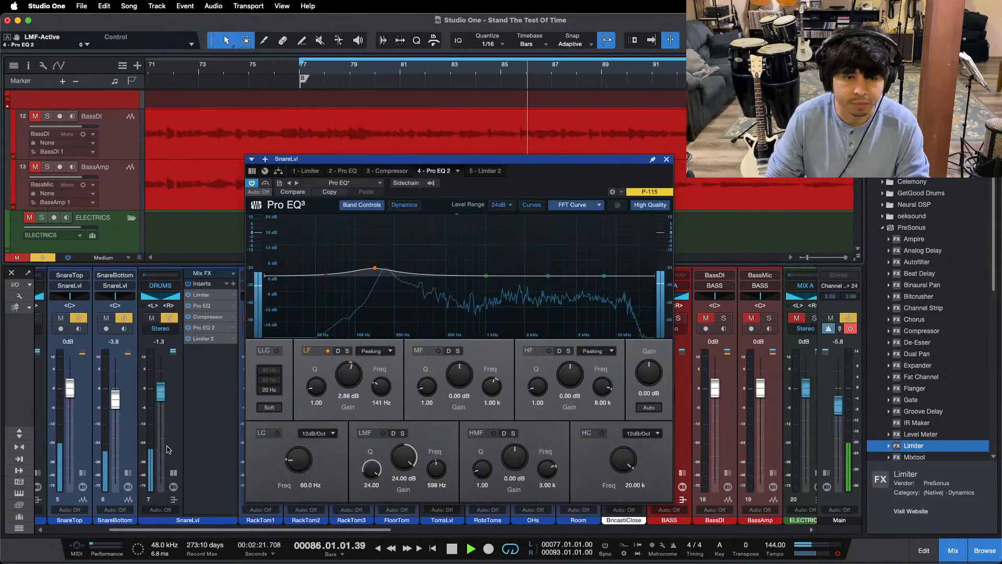
left_click(42, 257)
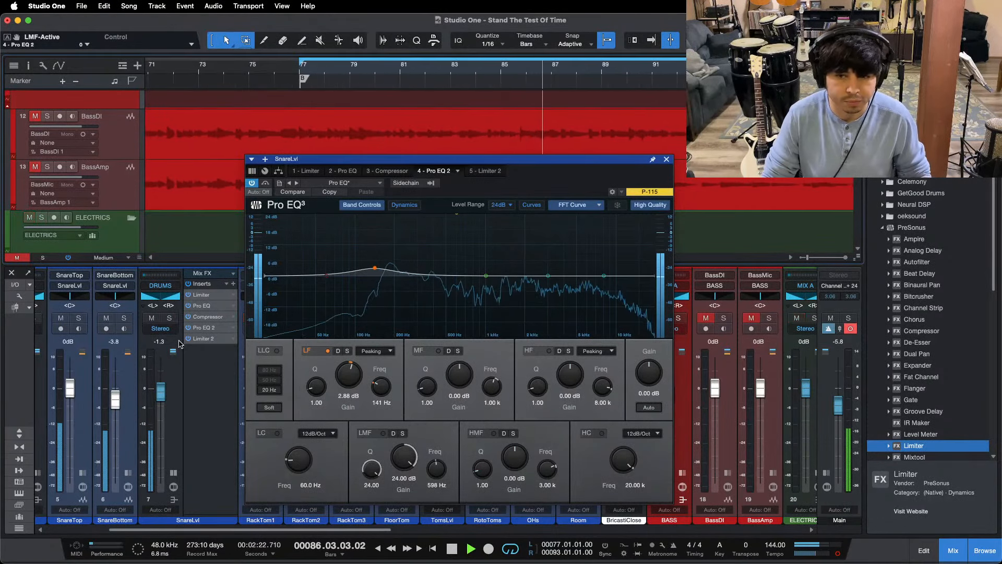
left_click(403, 73)
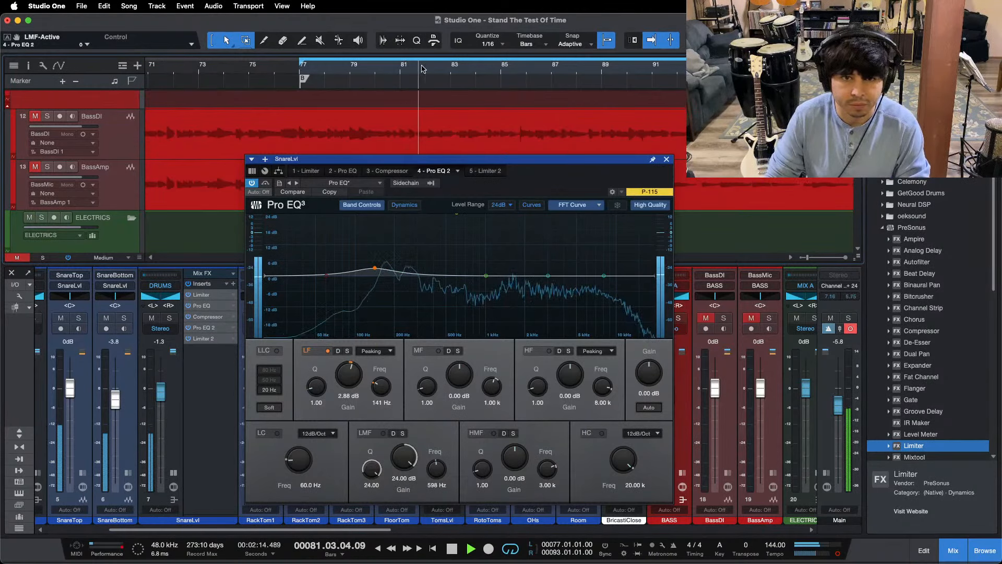
left_click_drag(374, 72, 358, 84)
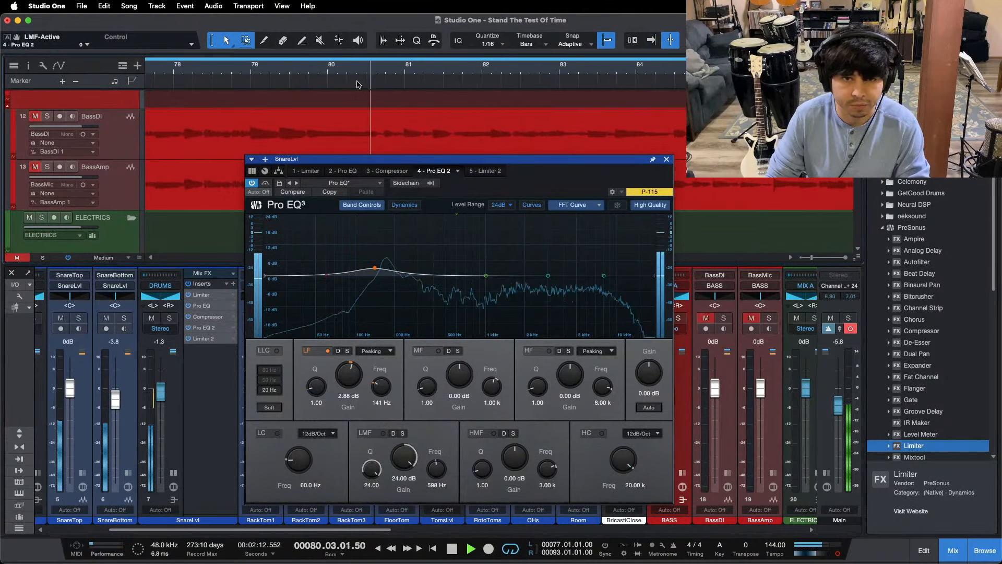
left_click(329, 72)
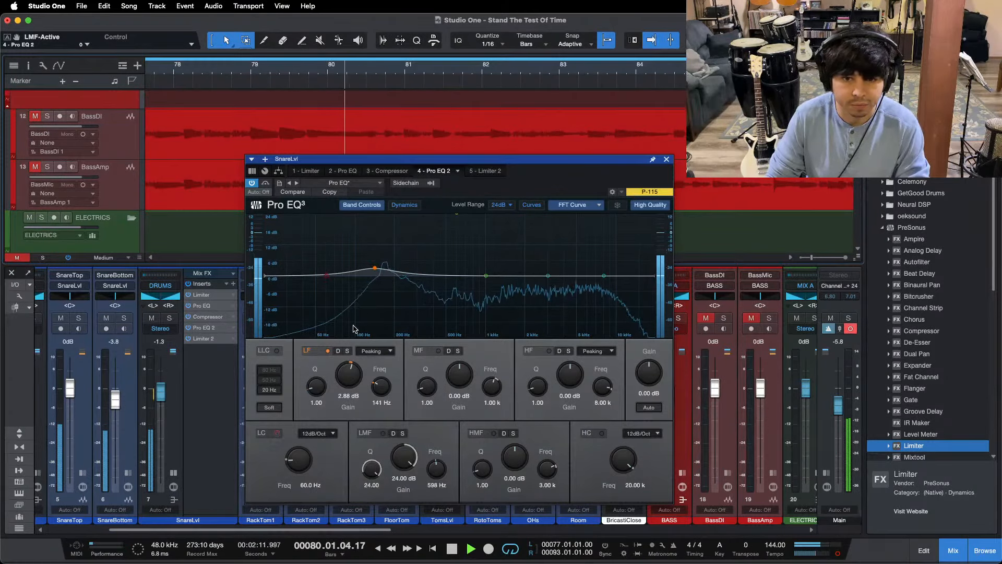
Step: Solo SnareLvl, re-enable Pro EQ 2's LMF band, and sweep its 24 dB boost to about 588 Hz during repeated playback
left_click(169, 319)
left_click(383, 434)
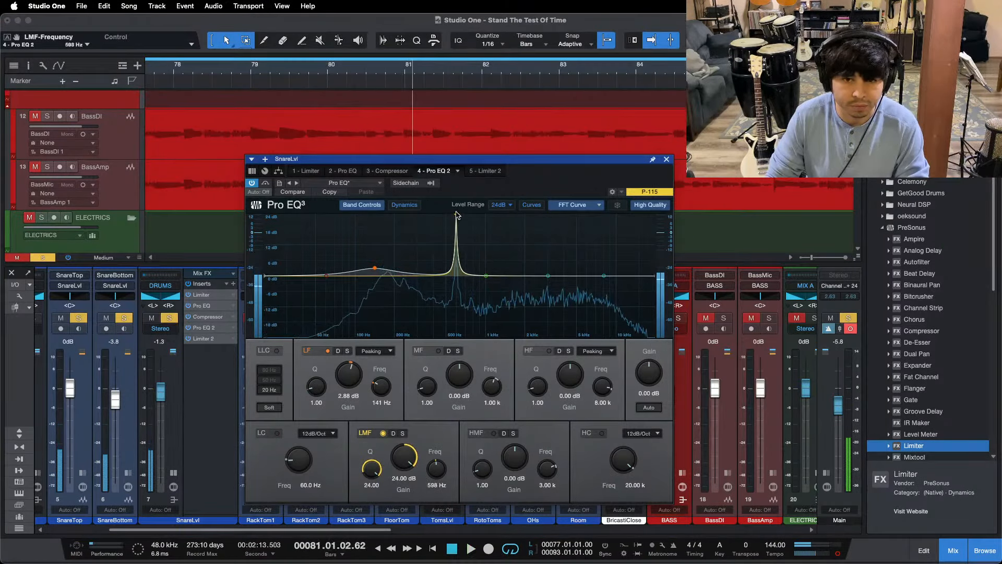
key("space")
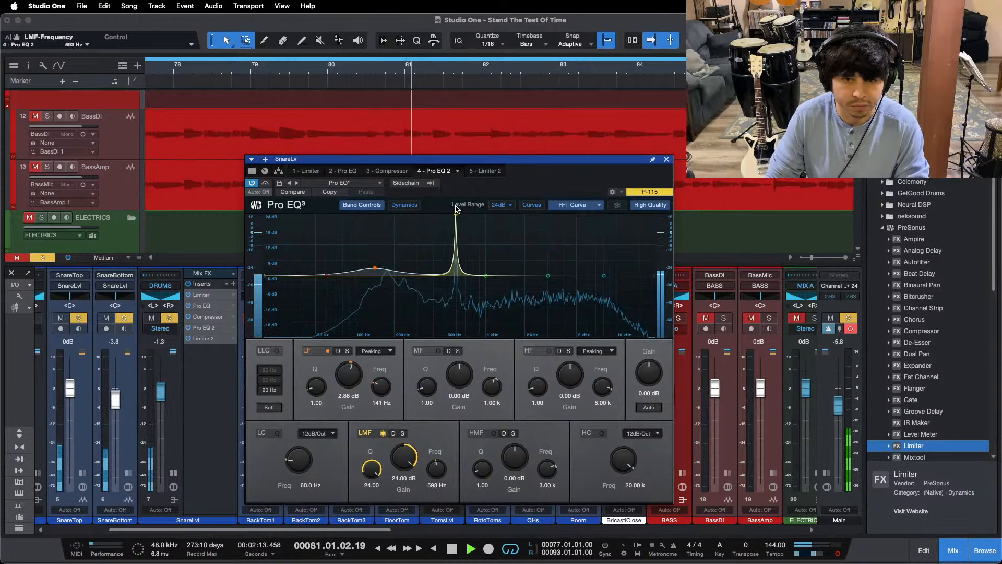
key("space")
key("space")
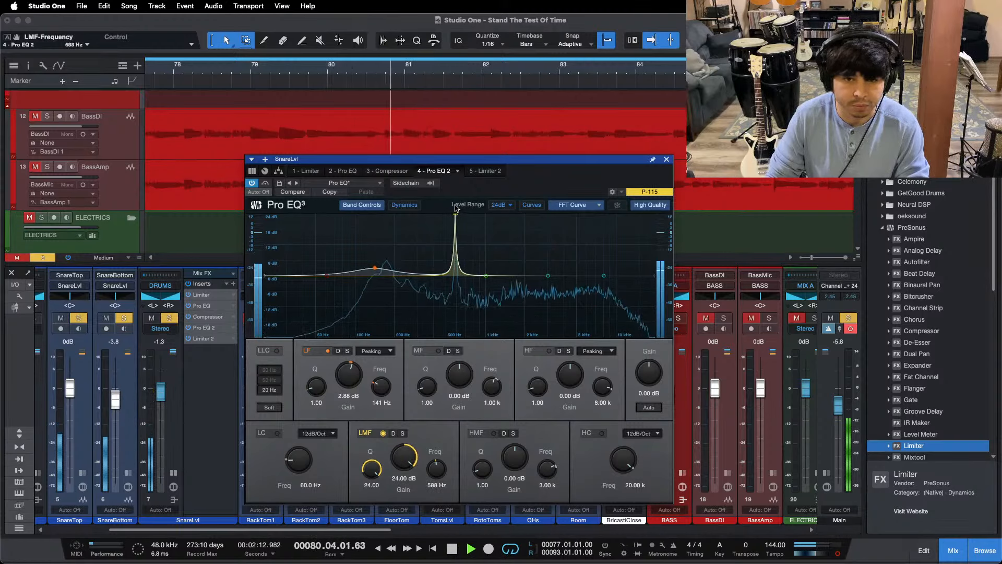
key("space")
key("space")
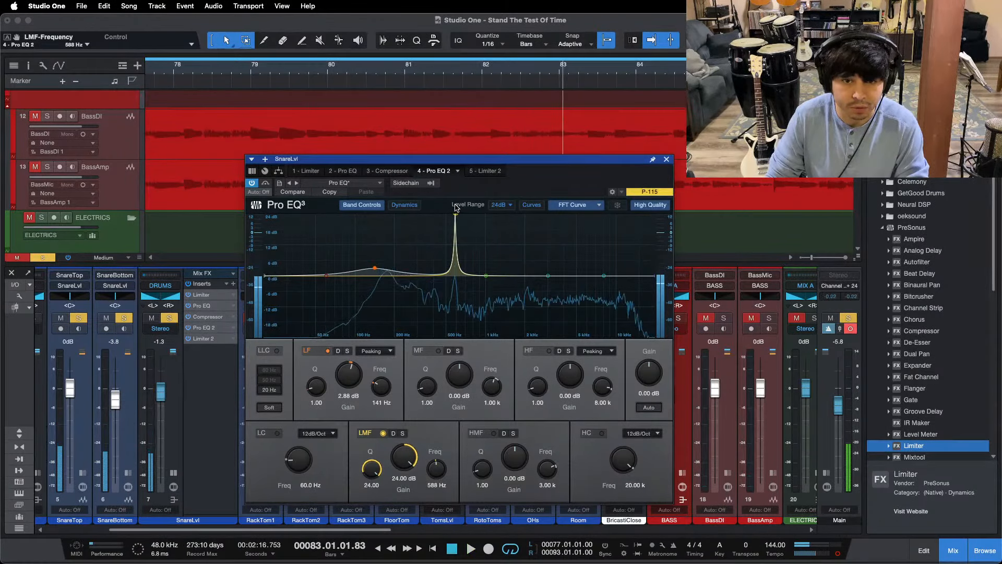
Step: Fine-tune the LMF boost around the snare's ring and settle its frequency at 598 Hz while replaying from bar 80
key("space")
key("space")
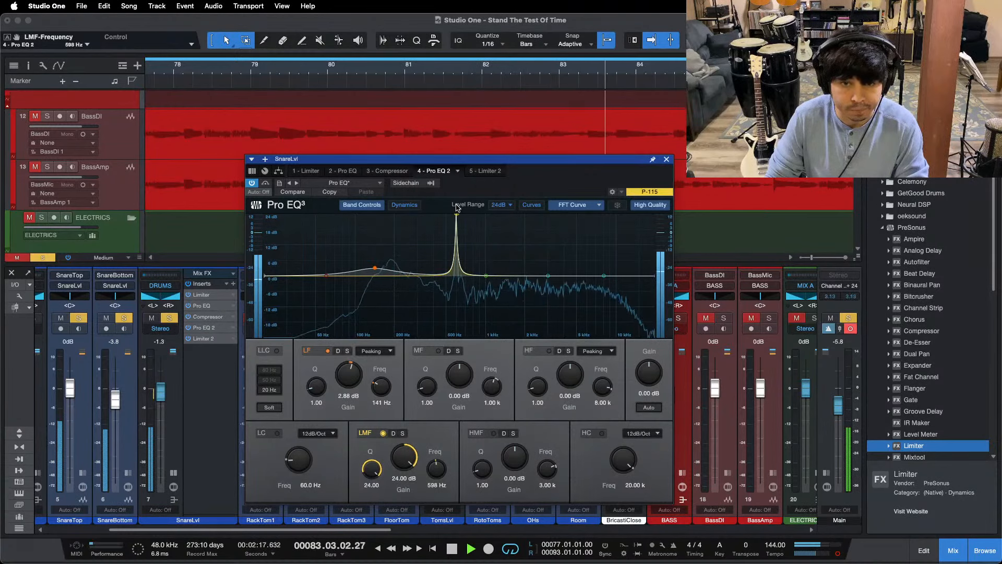
key("space")
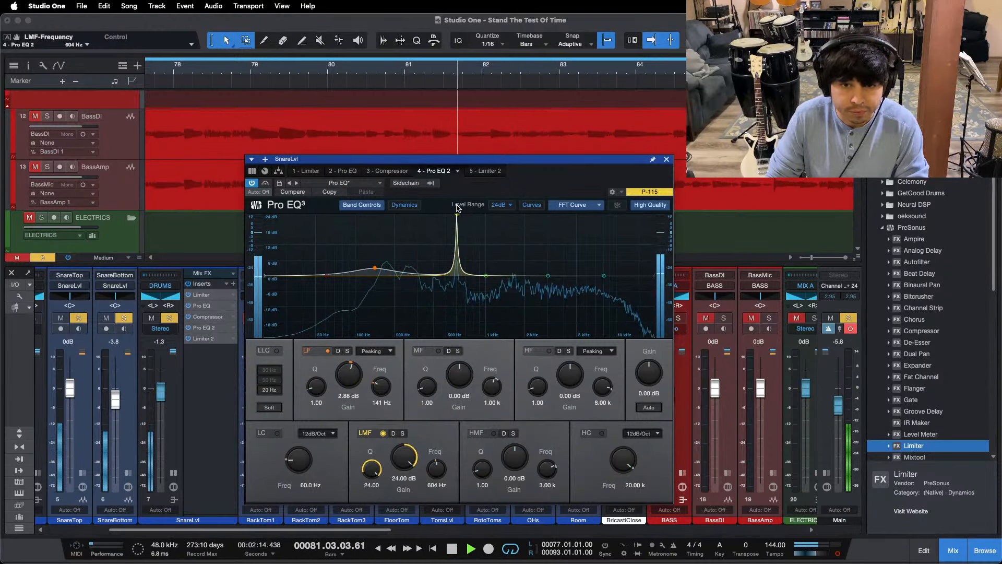
key("space")
key("space")
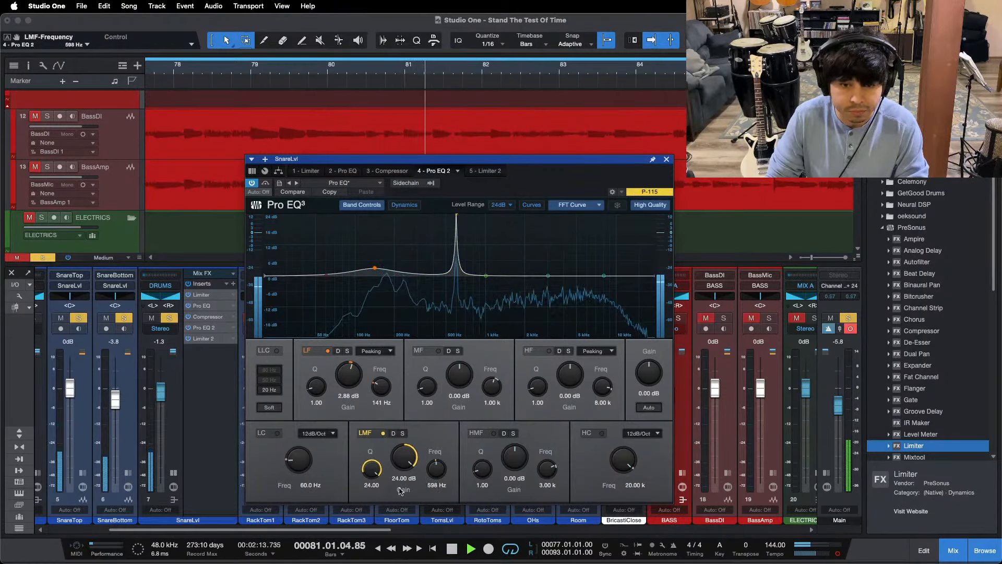
key("space")
key("space")
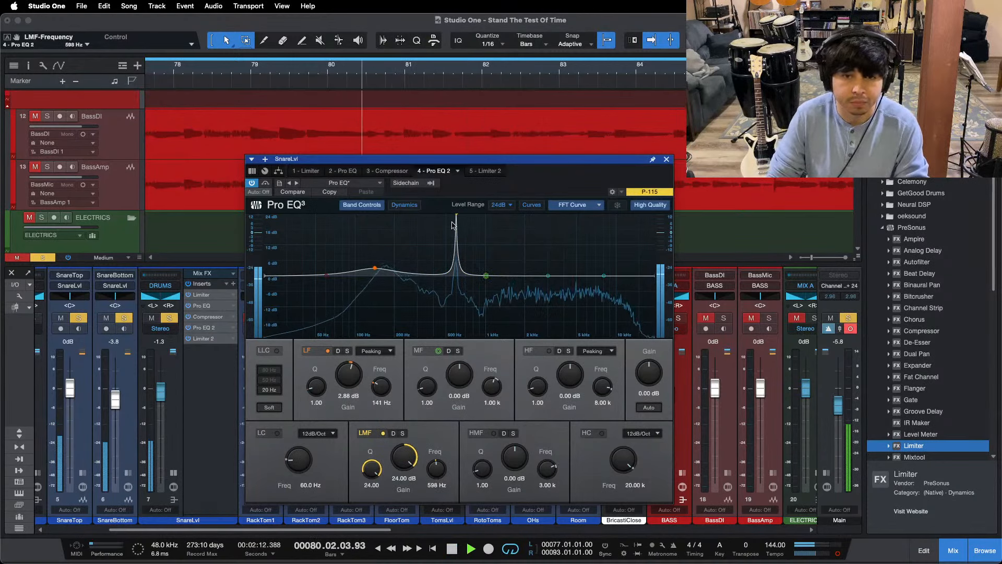
Step: Turn the LMF band into a narrow cut of -14.88 dB, clear the snare solo, and close the SnareLvl EQ and inserts
left_click_drag(387, 453, 390, 501)
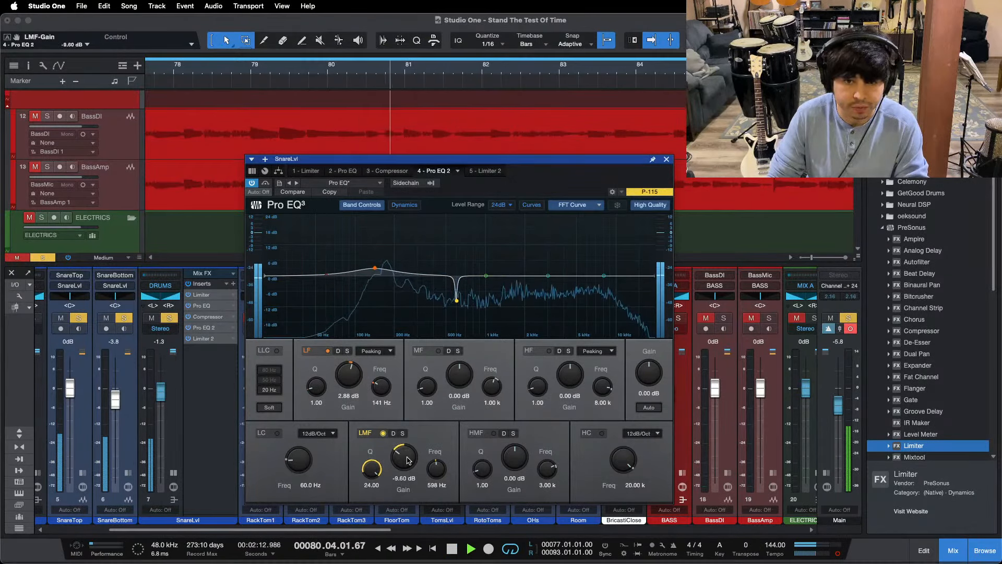
key("shift+s")
key("space")
key("space")
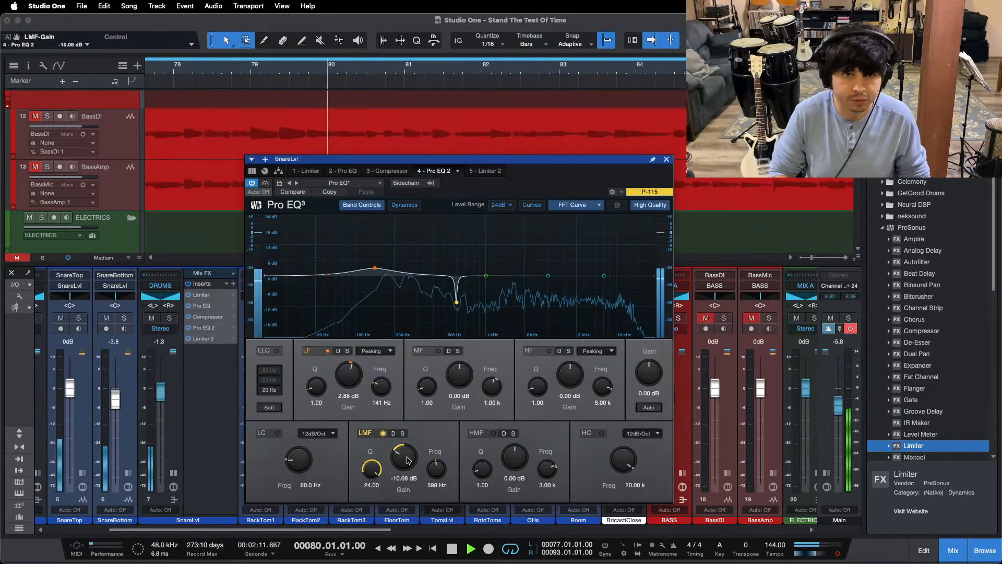
scroll(408, 459, "down", 1)
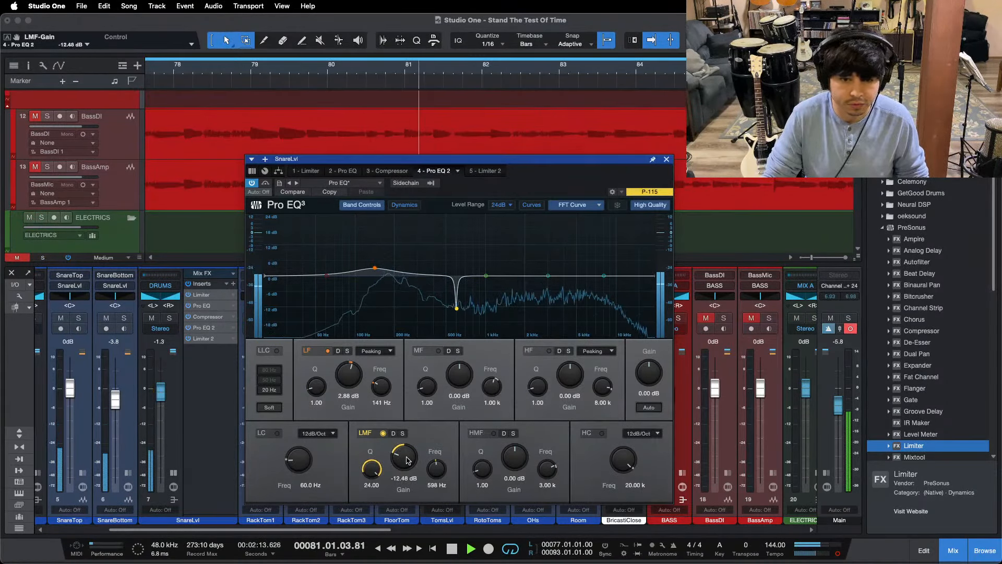
scroll(407, 459, "down", 2)
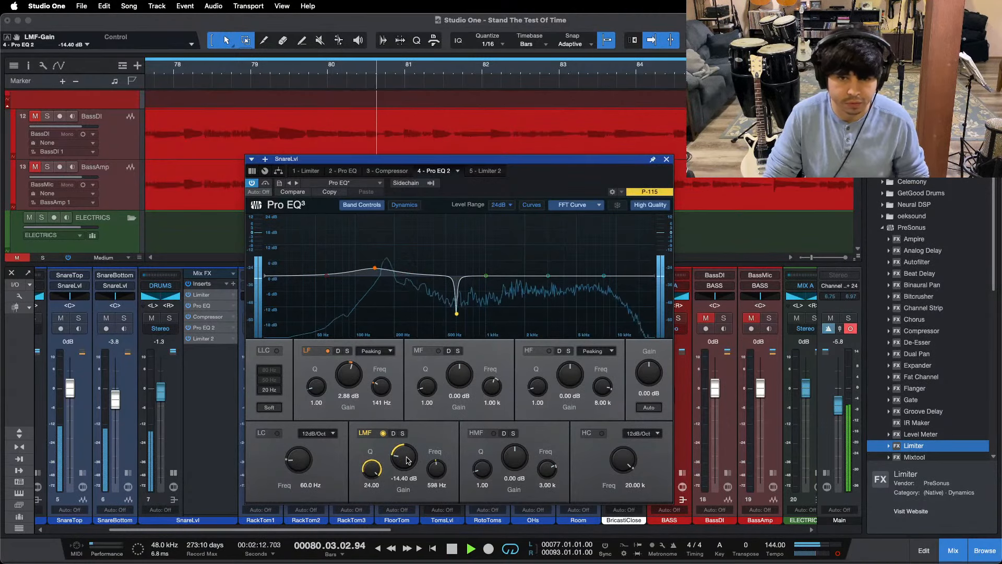
left_click(667, 160)
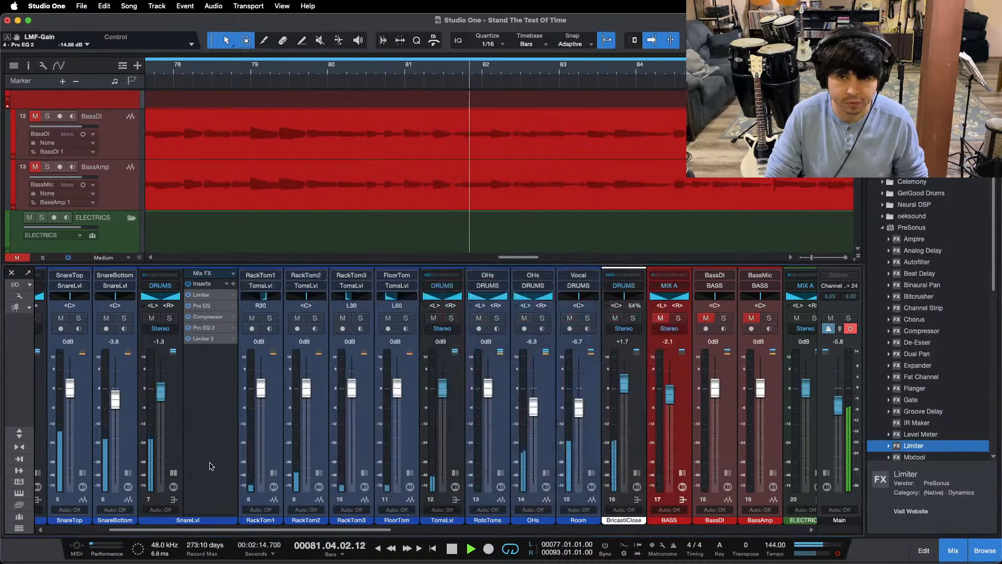
left_click(175, 473)
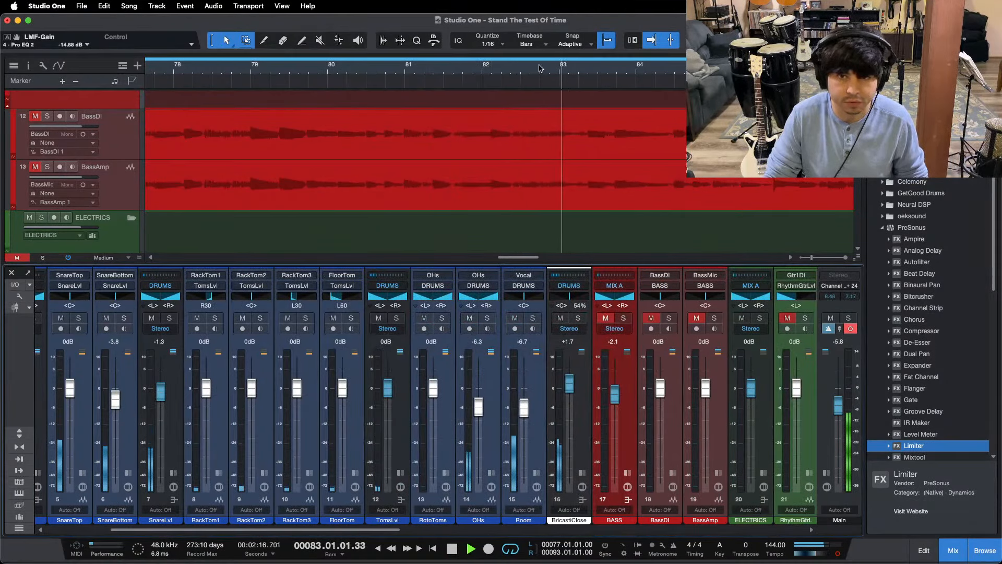
Step: Unmute and solo the BASS bus, and listen to it around bar 87
left_click_drag(397, 66, 420, 58)
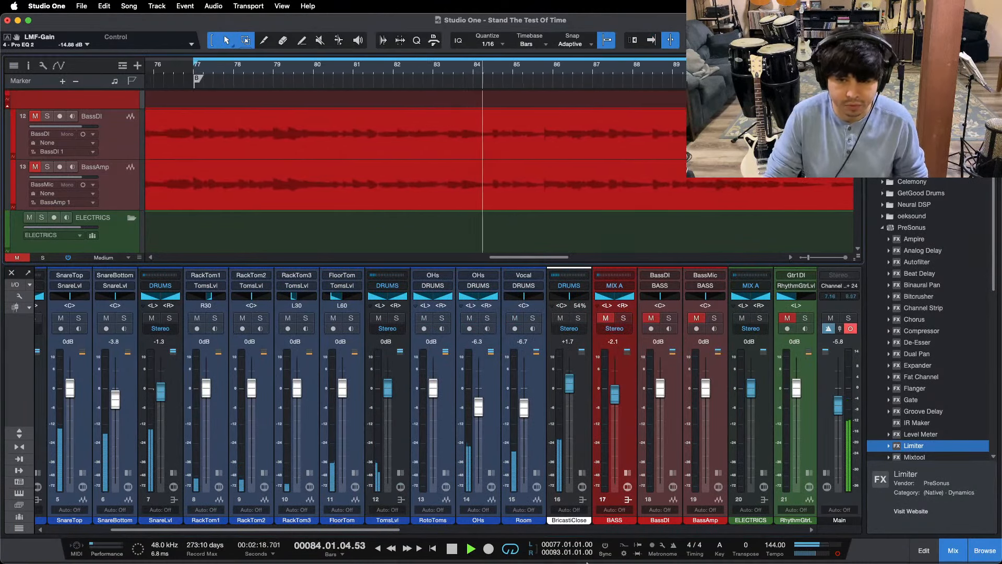
left_click(546, 539)
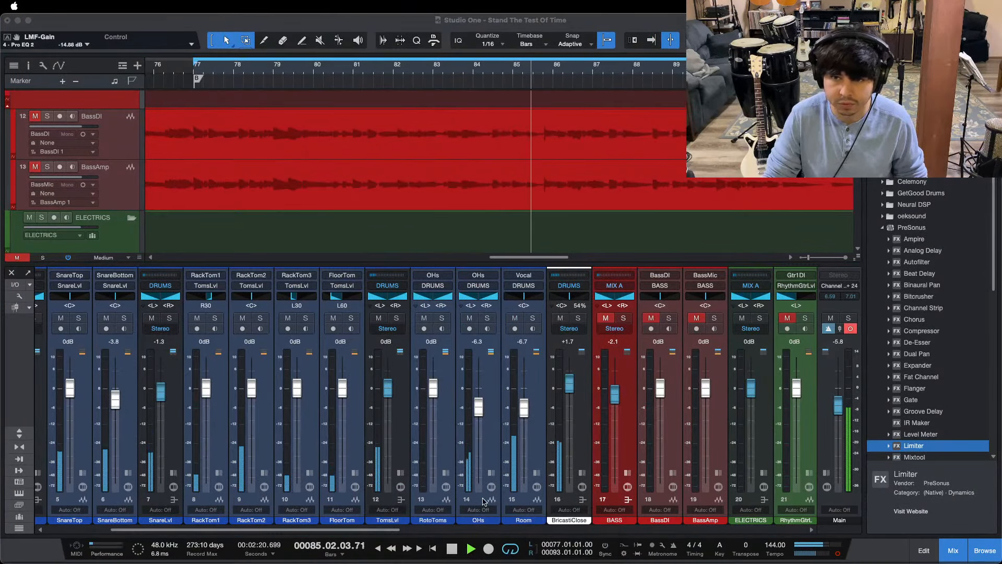
left_click(434, 492)
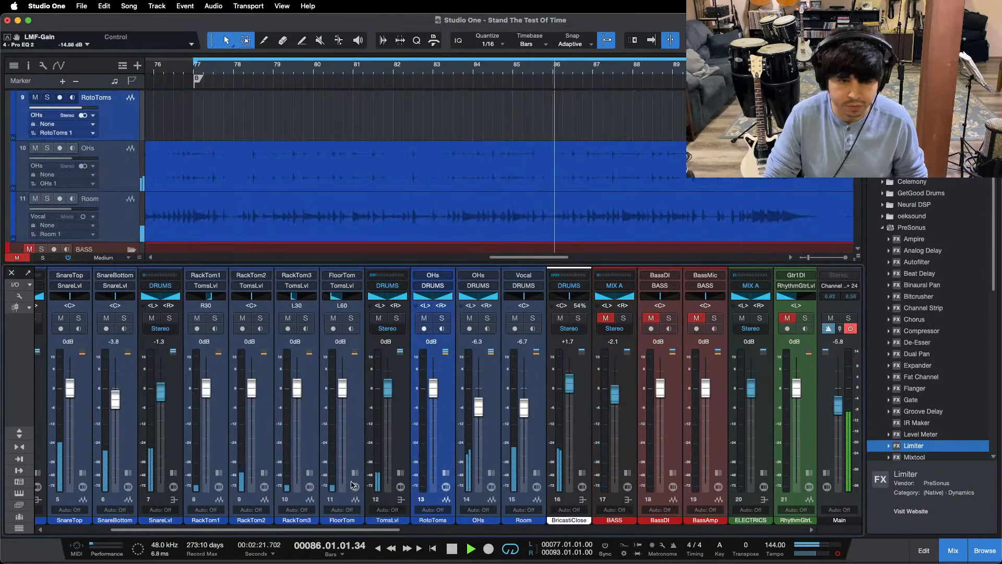
left_click(614, 318)
left_click(623, 318)
scroll(444, 172, "down", 5)
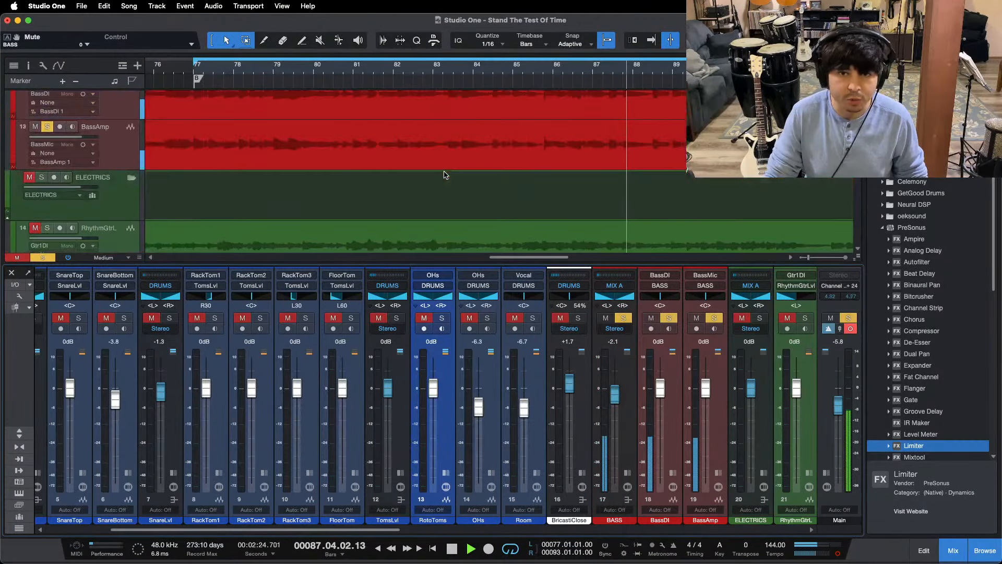
key("space")
Step: Clear the bass solo and mute the BASS bus again to return to the drums
left_click_drag(414, 73, 472, 57)
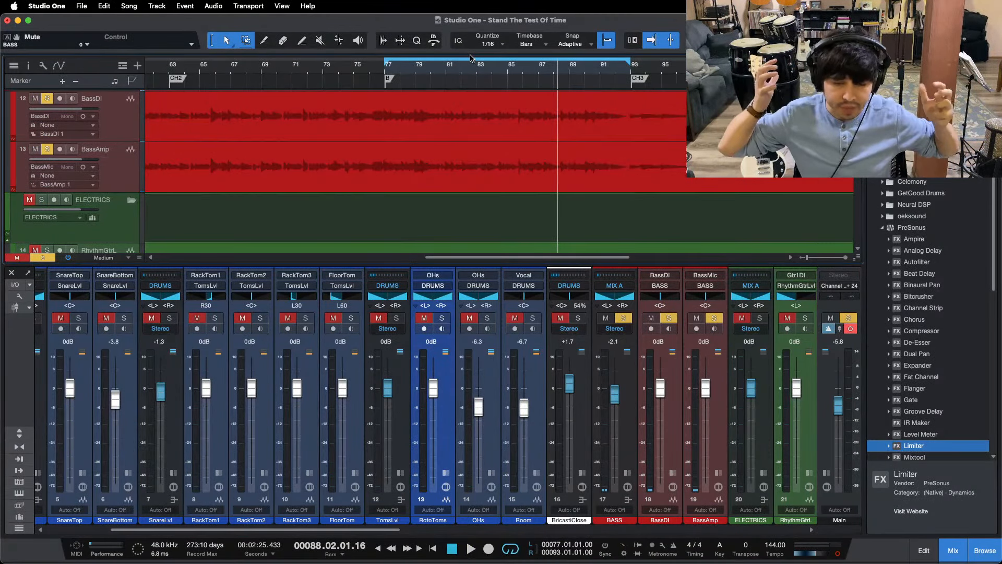
scroll(469, 64, "down", 5)
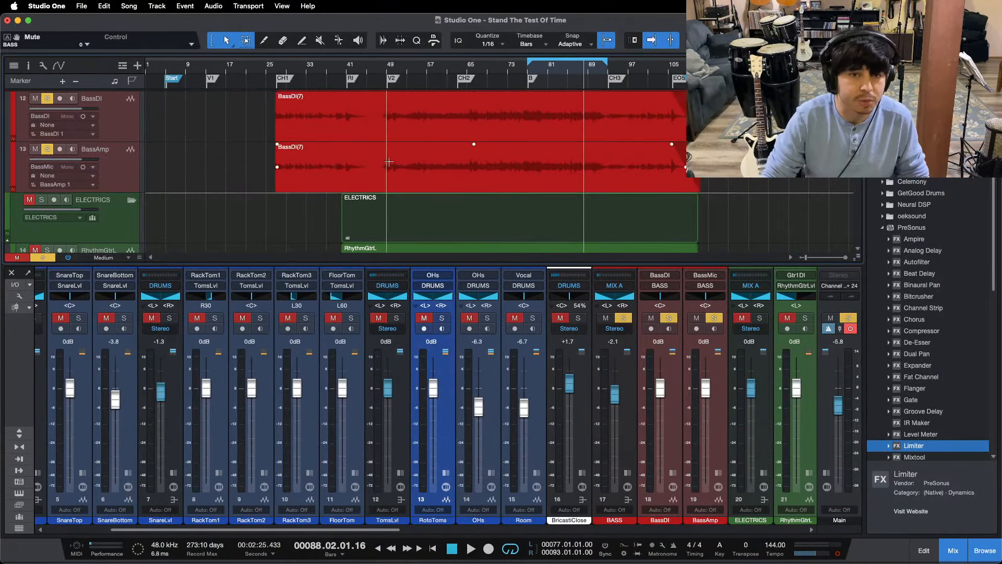
scroll(387, 161, "up", 5)
key("shift+super+s")
left_click(606, 318)
scroll(306, 189, "up", 2)
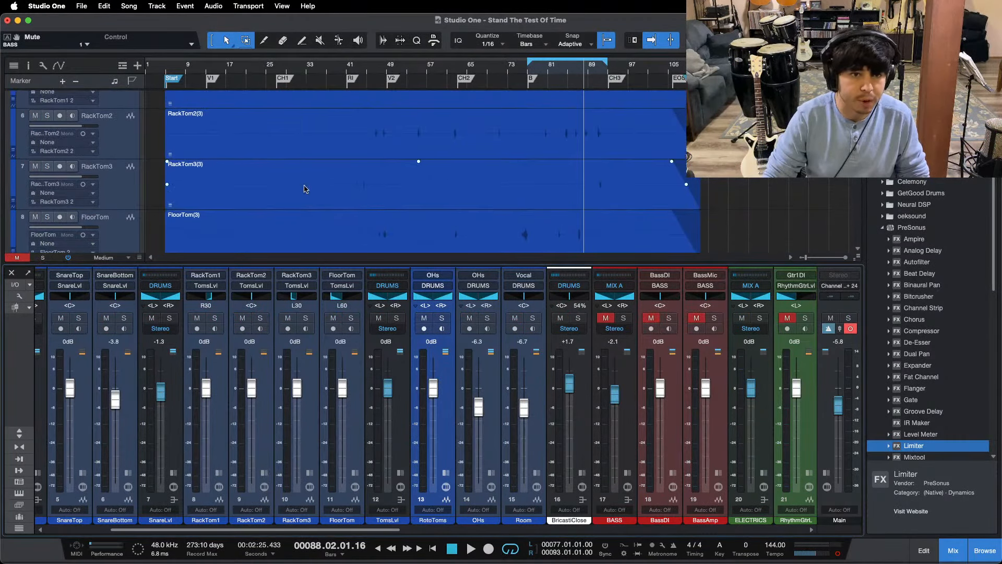
Step: Play the full drums from verse 1 and from bar 26, just before the CH1 marker
left_click(215, 65)
key("space")
scroll(312, 150, "up", 3)
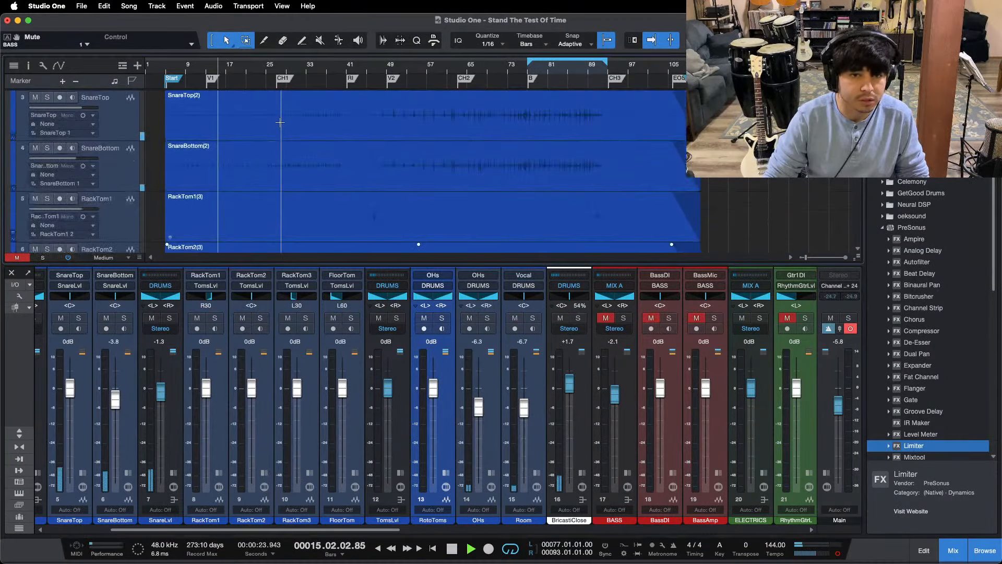
scroll(313, 150, "up", 3)
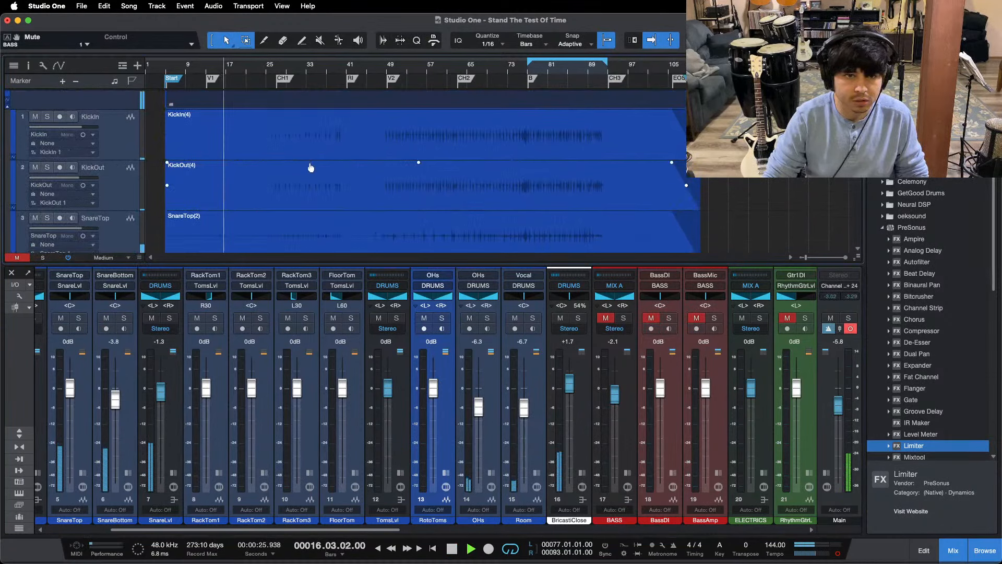
left_click(272, 66)
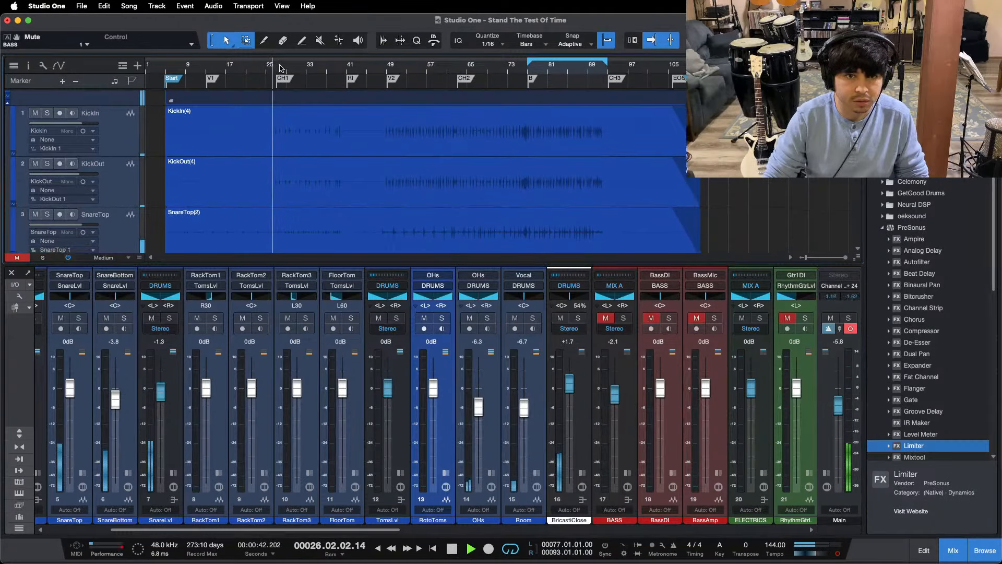
mouse_move(280, 69)
left_mouse_down()
mouse_move(285, 99)
mouse_move(264, 72)
left_mouse_up()
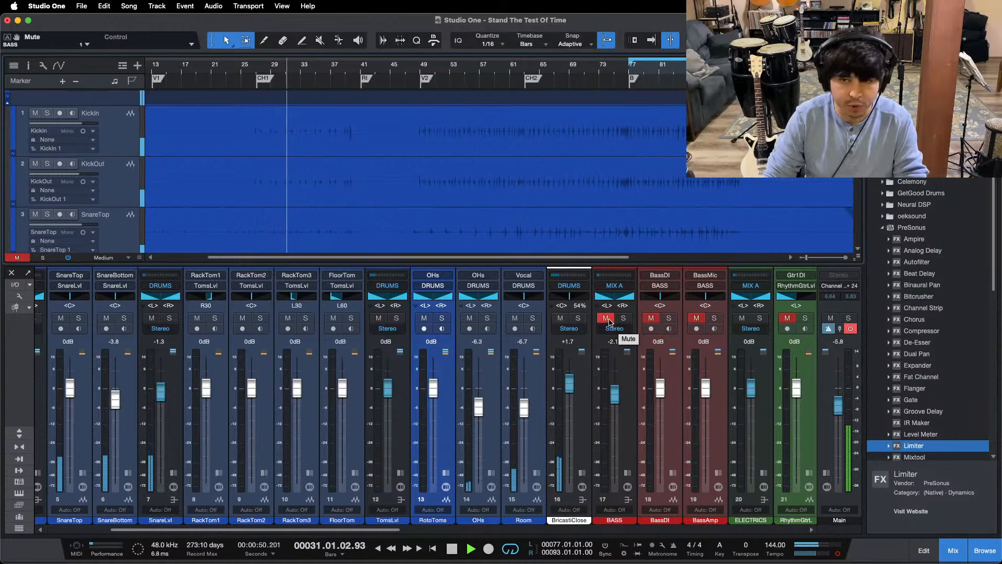
Step: Continue playback from the B marker at bar 77, then unmute and solo the BASS bus
left_click(631, 78)
mouse_move(678, 69)
left_mouse_down()
mouse_move(449, 89)
mouse_move(484, 94)
left_mouse_up()
left_click(605, 317)
left_click(623, 317)
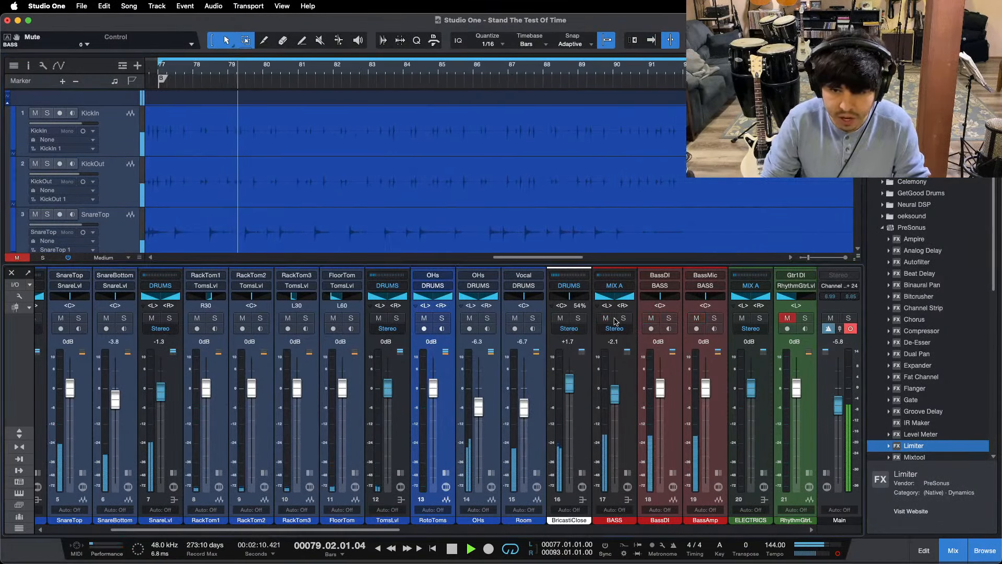
scroll(284, 188, "down", 5)
scroll(284, 188, "down", 6)
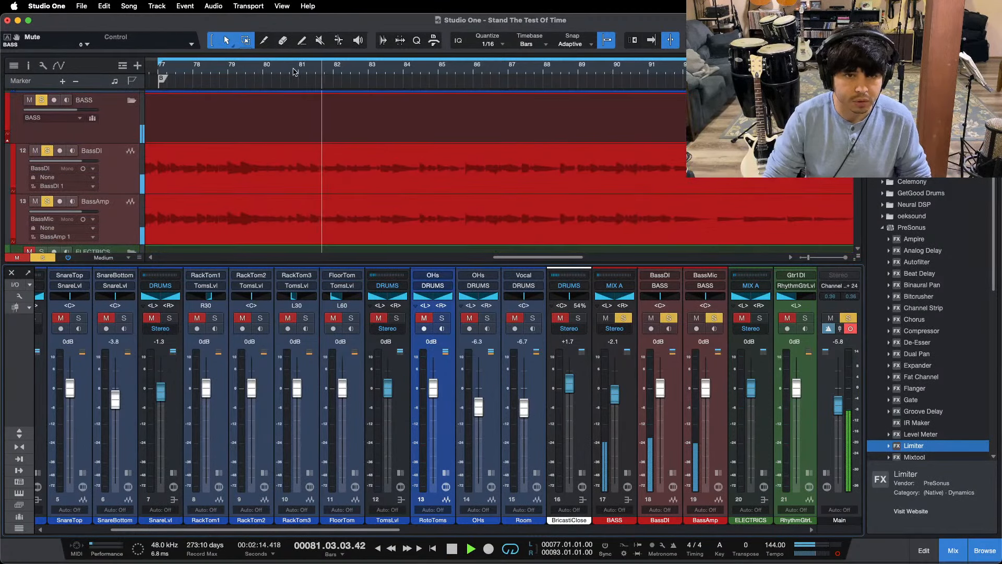
left_click_drag(298, 72, 359, 72)
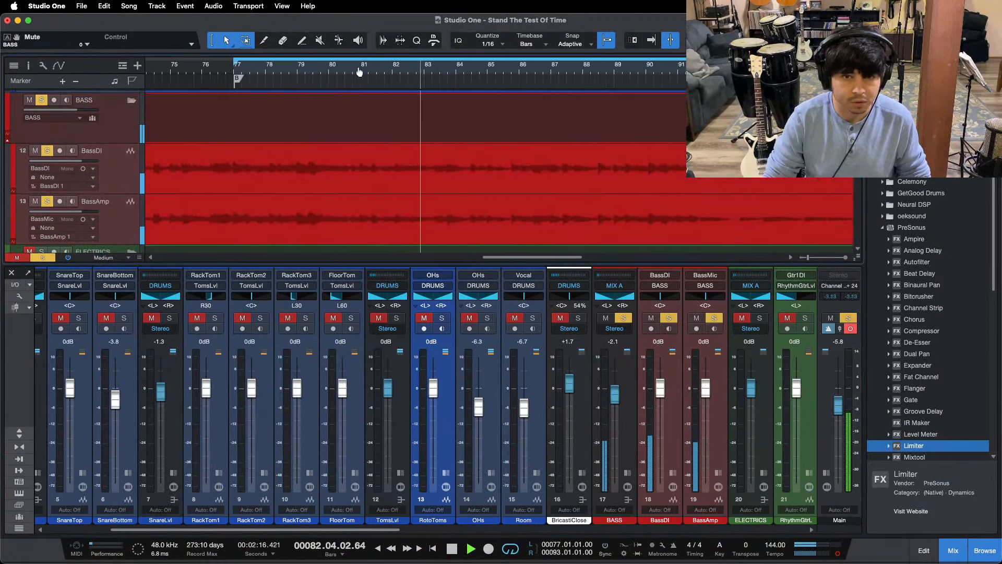
Step: Expand the BASS bus inserts and enable all of them: Pro EQ, Fat Channel and Pro EQ 2
left_click(627, 474)
scroll(532, 413, "right", 5)
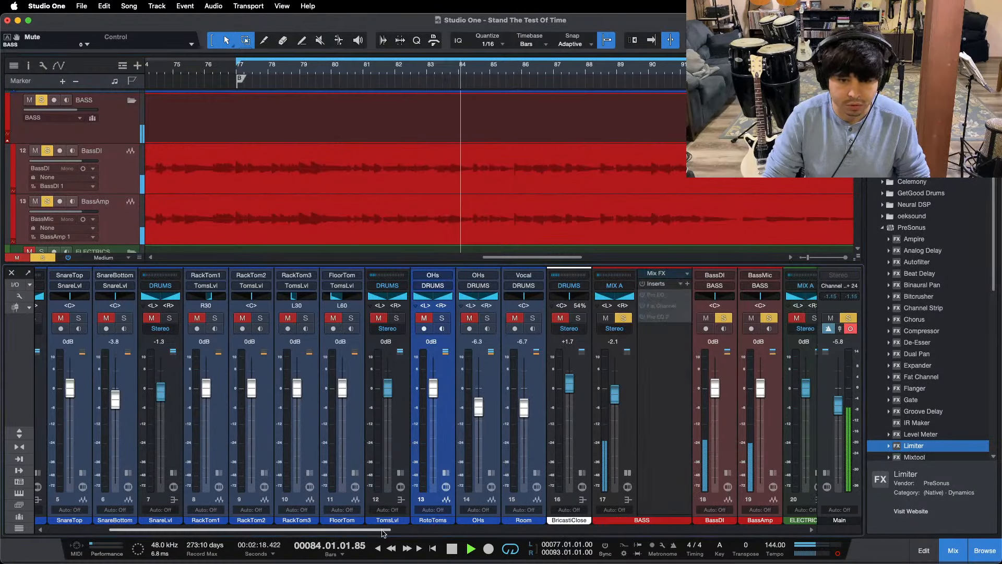
left_click(467, 285)
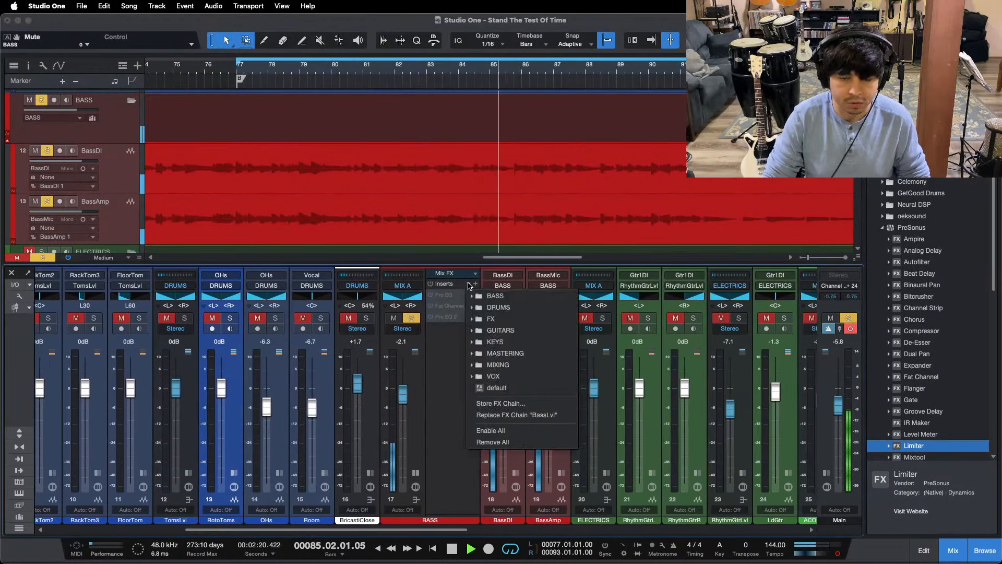
left_click(496, 296)
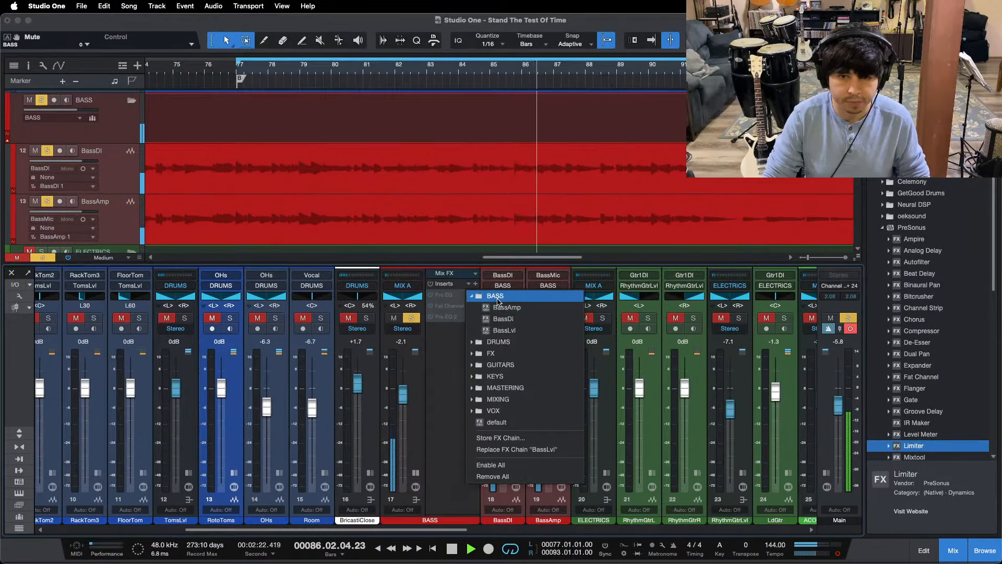
left_click(511, 309)
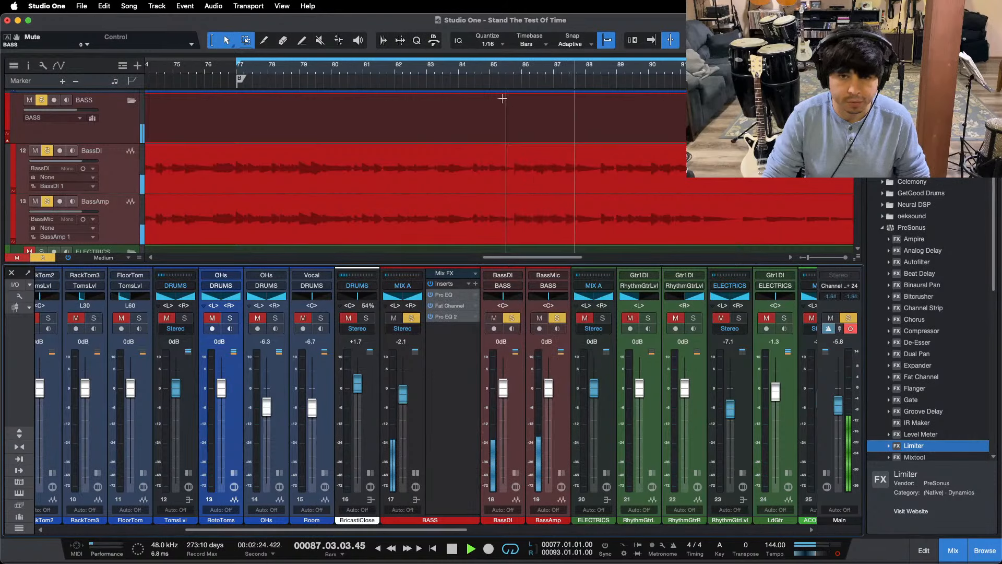
Step: Replay the soloed bass from bar 85 and again from just before beat 85.4 to hear its processing
left_click(500, 72)
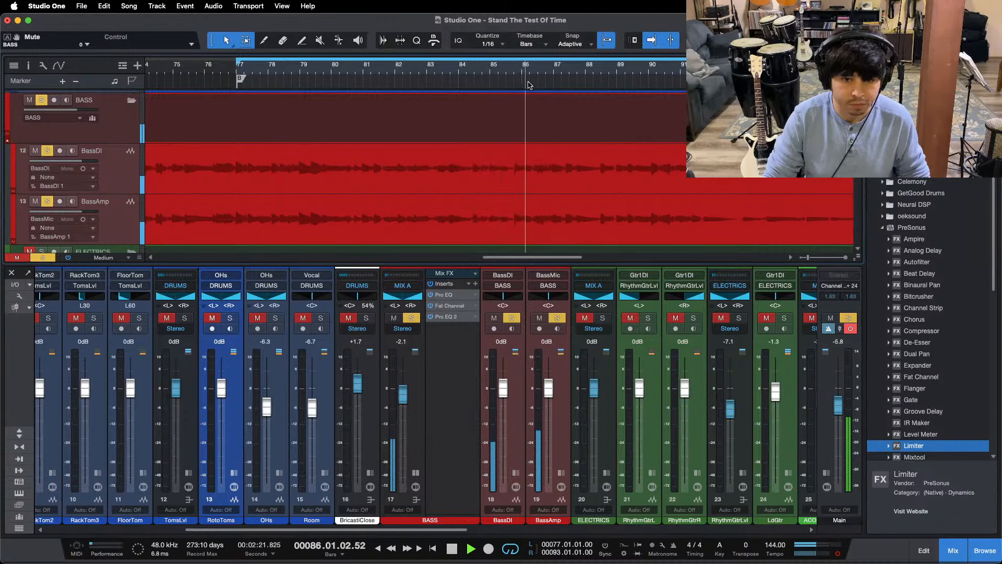
key("space")
scroll(517, 99, "up", 10)
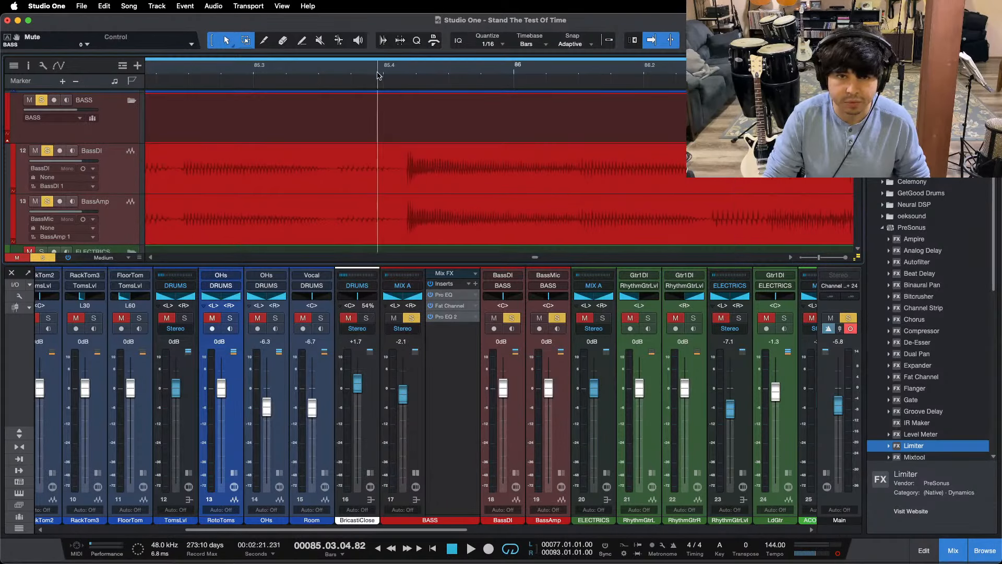
key("space")
key("space")
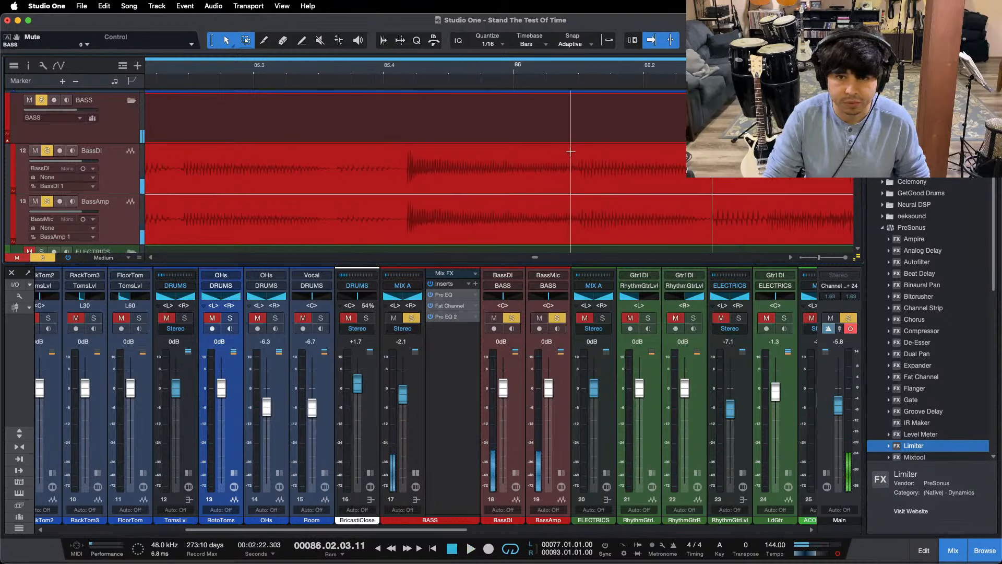
Step: Split out the bass note from about beat 85.4 to just after bar 86 on BassDI and BassAmp, and replay it
left_click_drag(574, 152, 400, 199)
key("alt+x")
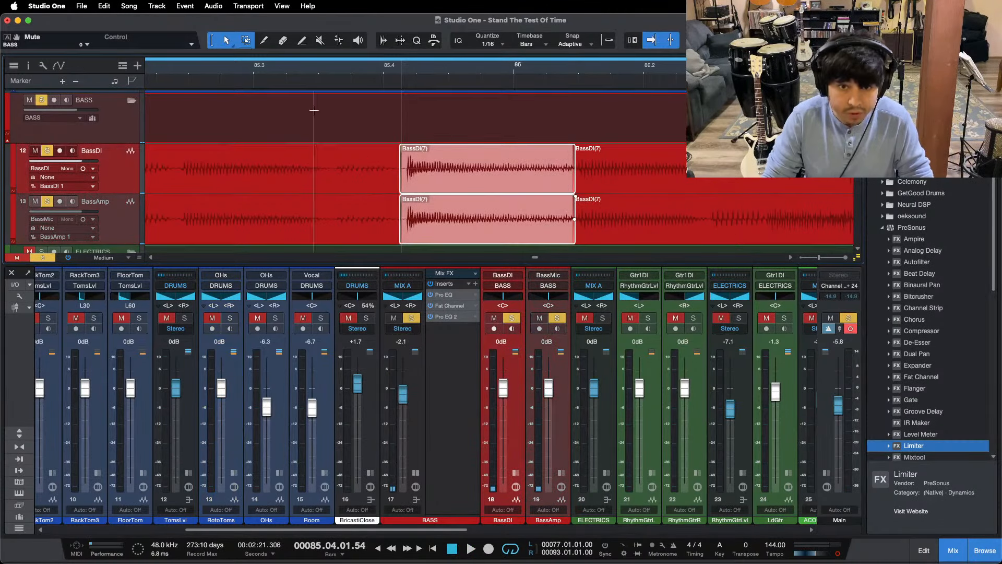
left_click(211, 65)
key("space")
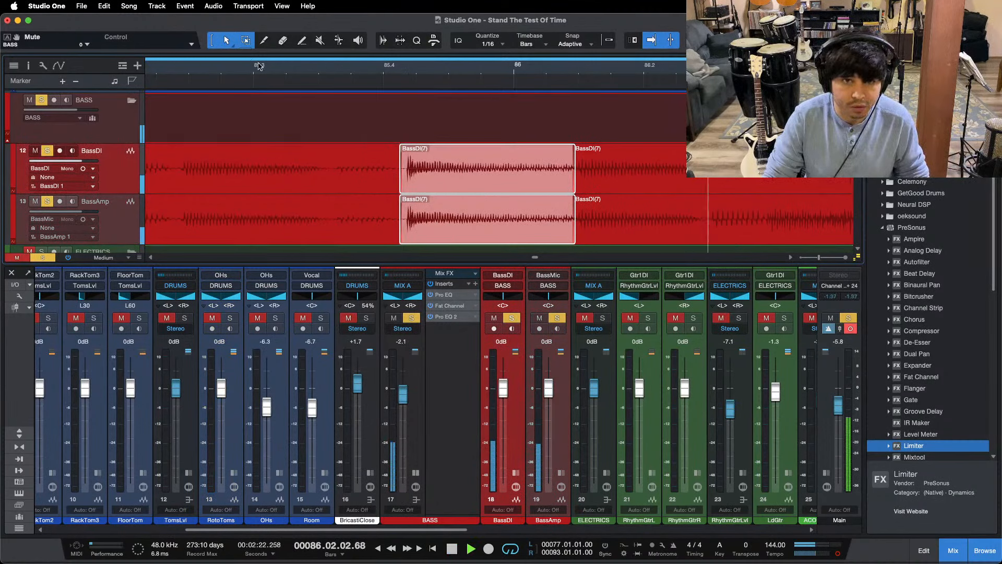
Step: Listen to the end of the soloed bass around bar 105 and the EOS marker
left_click_drag(260, 66, 331, 21)
left_click_drag(444, 70, 327, 50)
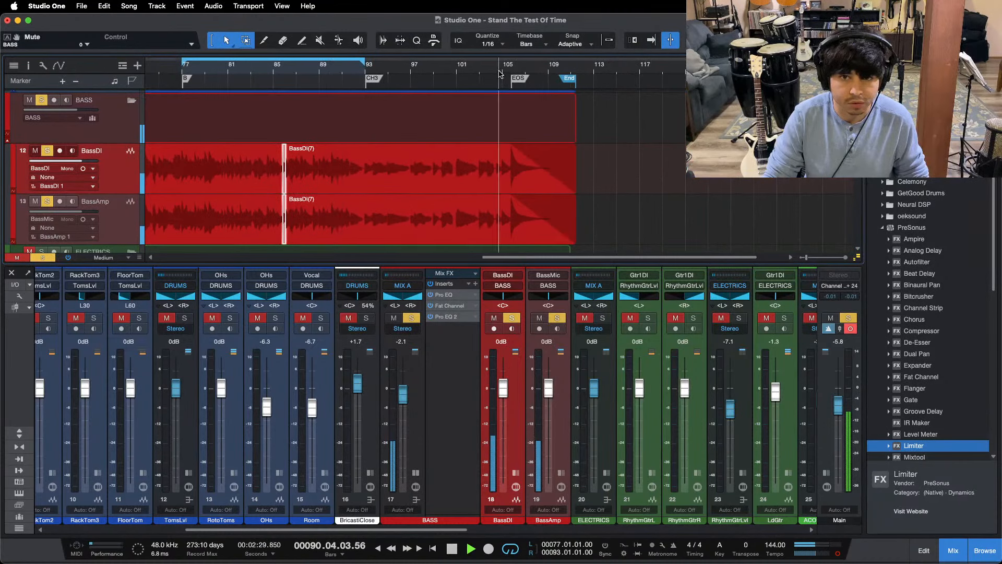
left_click_drag(499, 74, 499, 88)
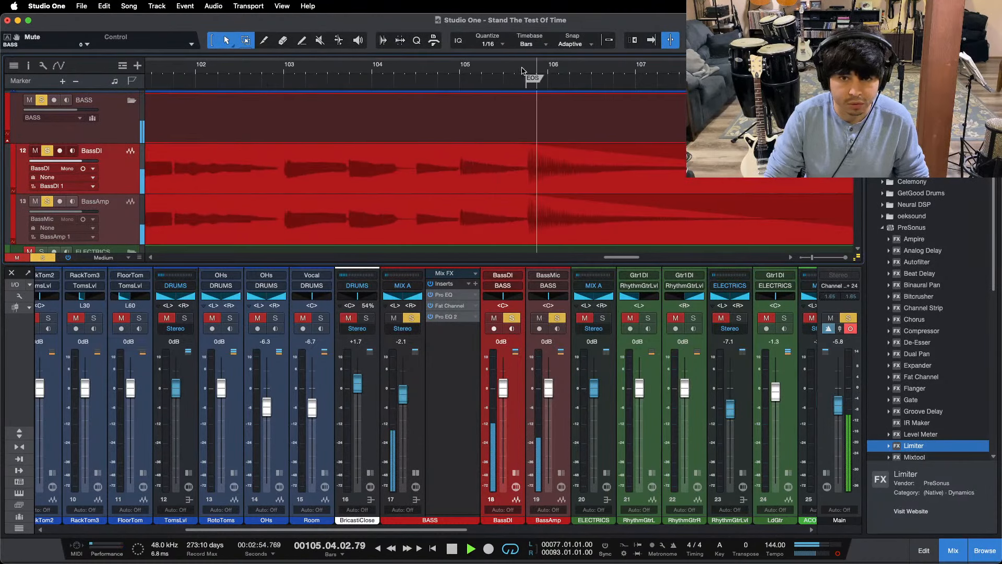
left_click(516, 71)
left_click_drag(528, 72, 605, 32)
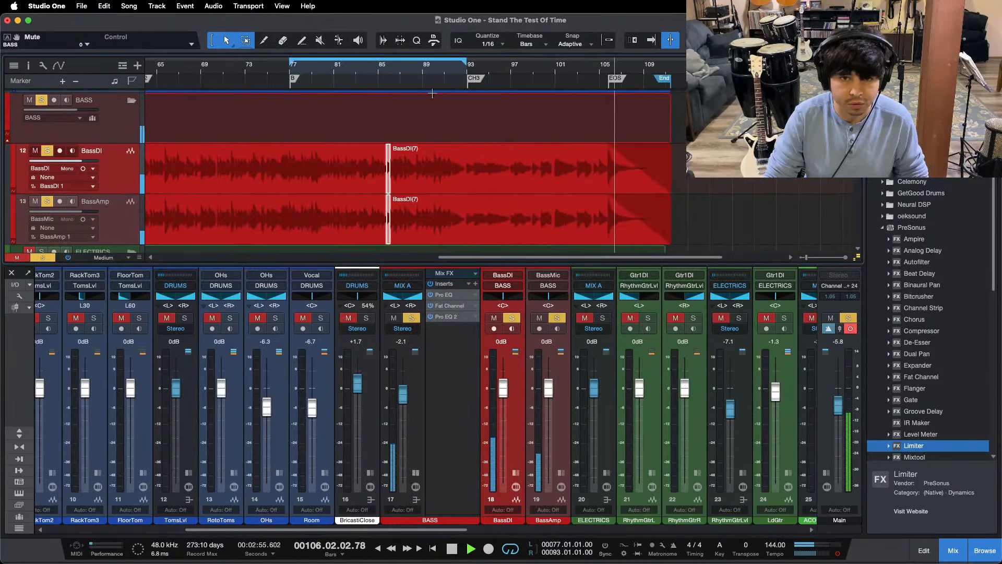
Step: Split out the bass note from about beat 65.4 to 66.2 on BassDI and BassAmp, and replay it from beat 65.2
left_click_drag(167, 74, 273, 108)
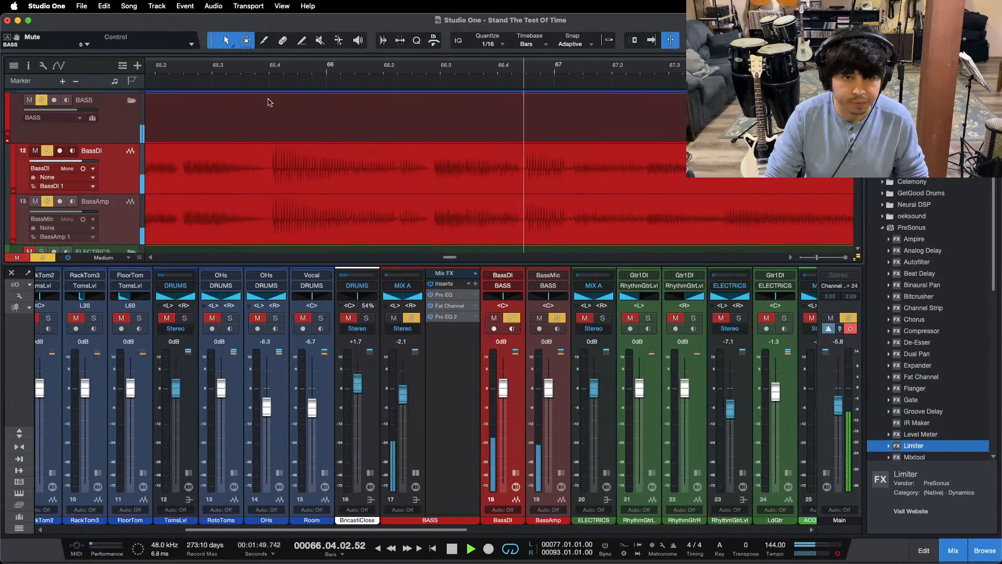
key("space")
left_click_drag(265, 155, 398, 198)
key("alt+super+x")
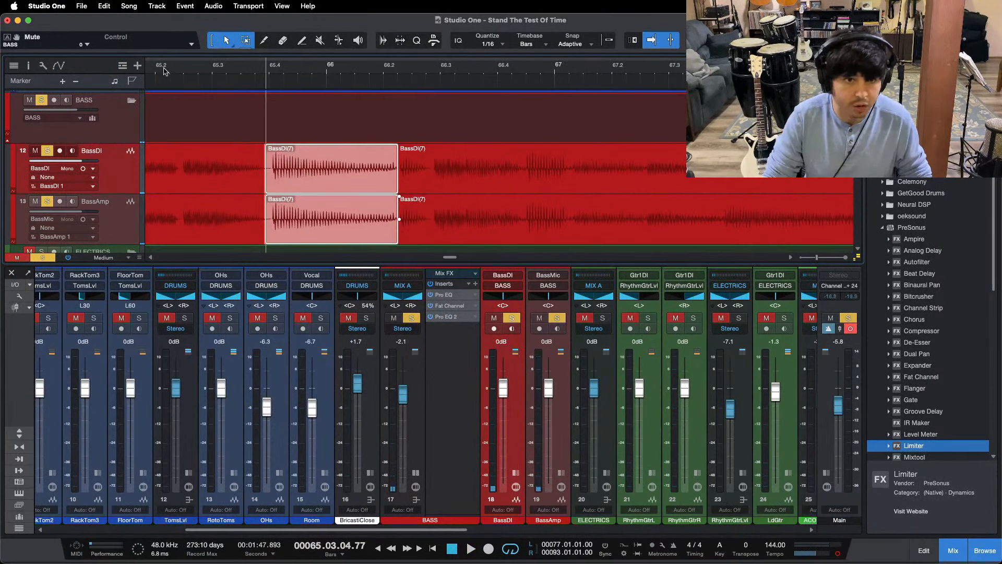
key("space")
left_click_drag(163, 69, 219, 15)
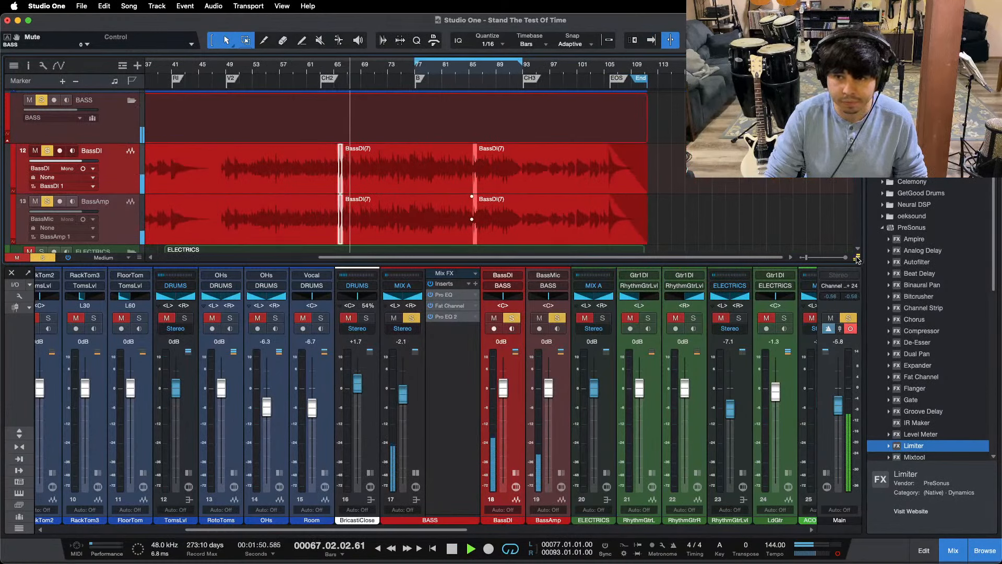
Step: Reduce the displayed waveform height of the tracks and play the bass from the B marker at bar 77
left_click_drag(856, 257, 855, 367)
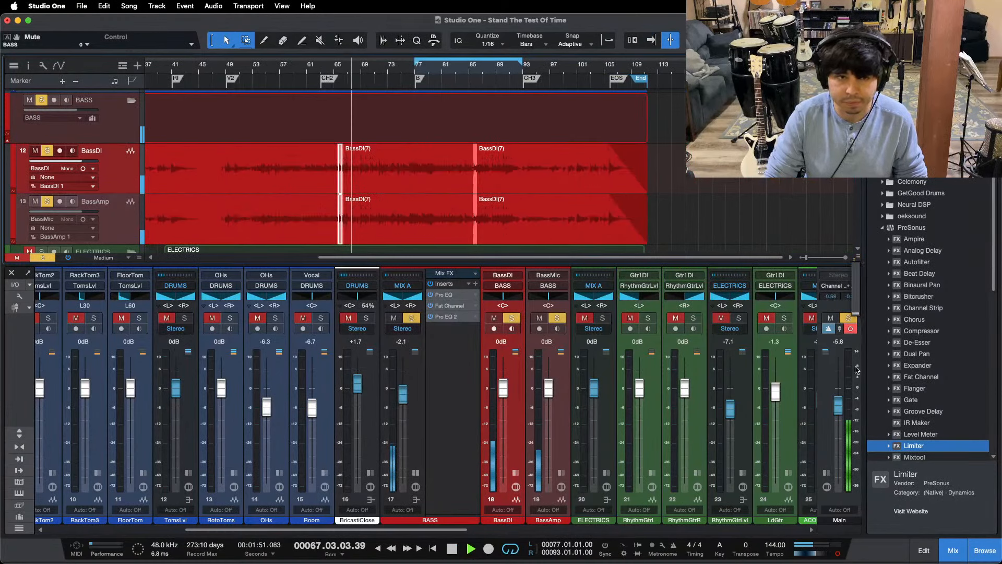
left_click(417, 88)
left_click_drag(429, 69, 498, 53)
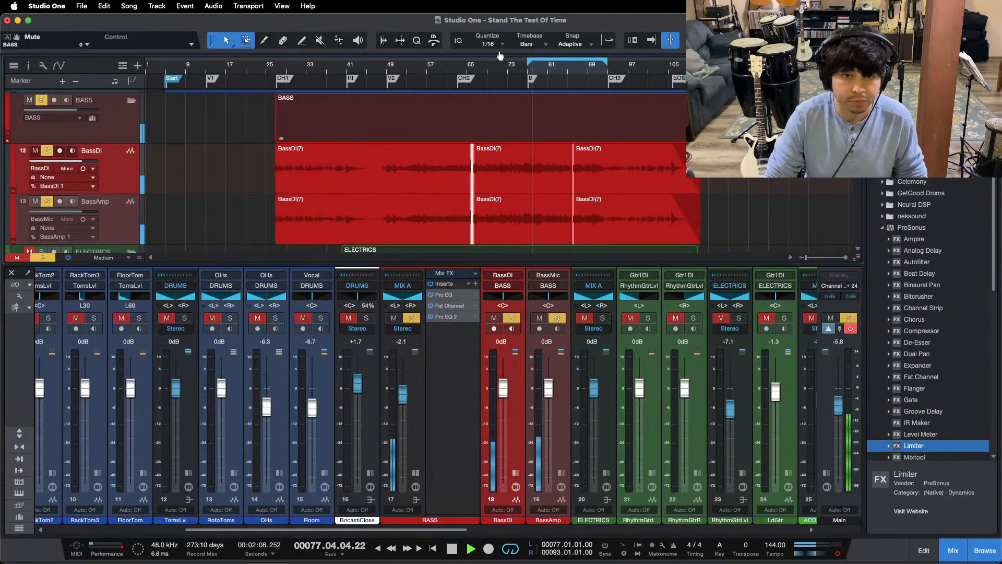
left_click_drag(564, 76, 474, 105)
Step: In the BASS bus Pro EQ, enable the LMF band with a 4.32 dB cut at 221 Hz
left_click(452, 295)
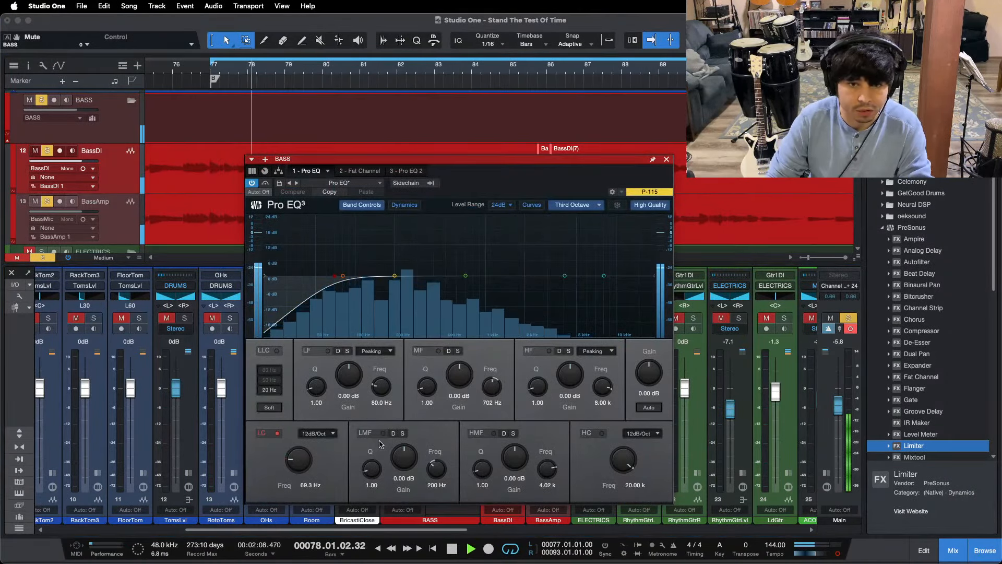
left_click_drag(405, 457, 402, 409)
mouse_move(395, 283)
left_mouse_down()
mouse_move(398, 242)
mouse_move(400, 287)
left_mouse_up()
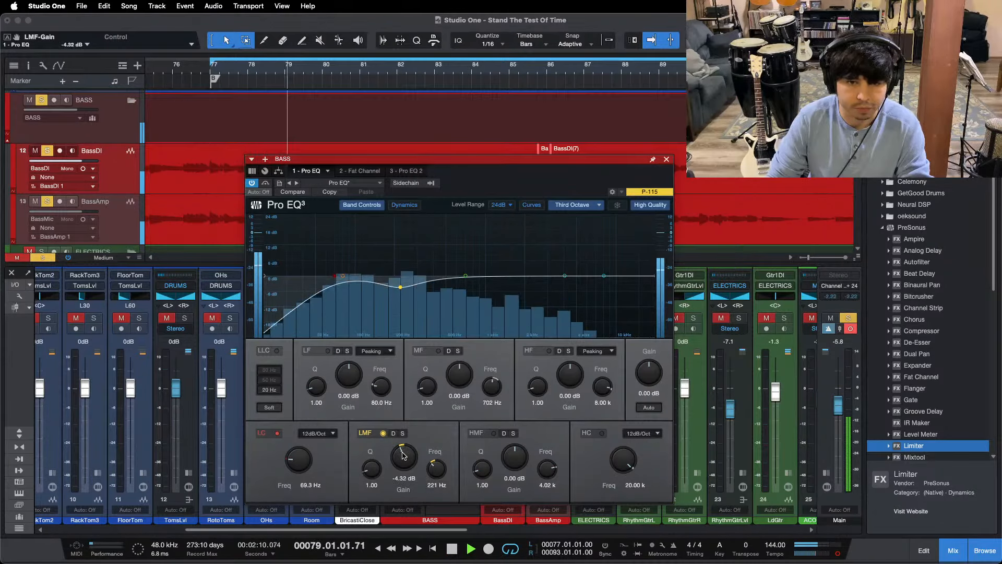
Step: Switch on the Fat Channel FET compressor on the BASS bus, setting its input to -19.04 dB and output to -23.52 dB
left_click(359, 171)
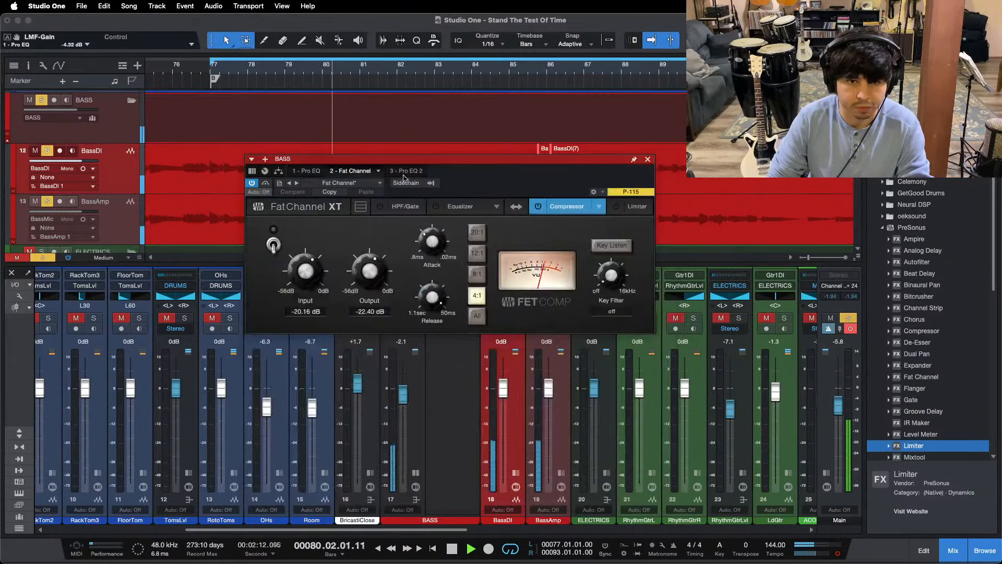
left_click(563, 232)
left_click_drag(525, 210, 496, 273)
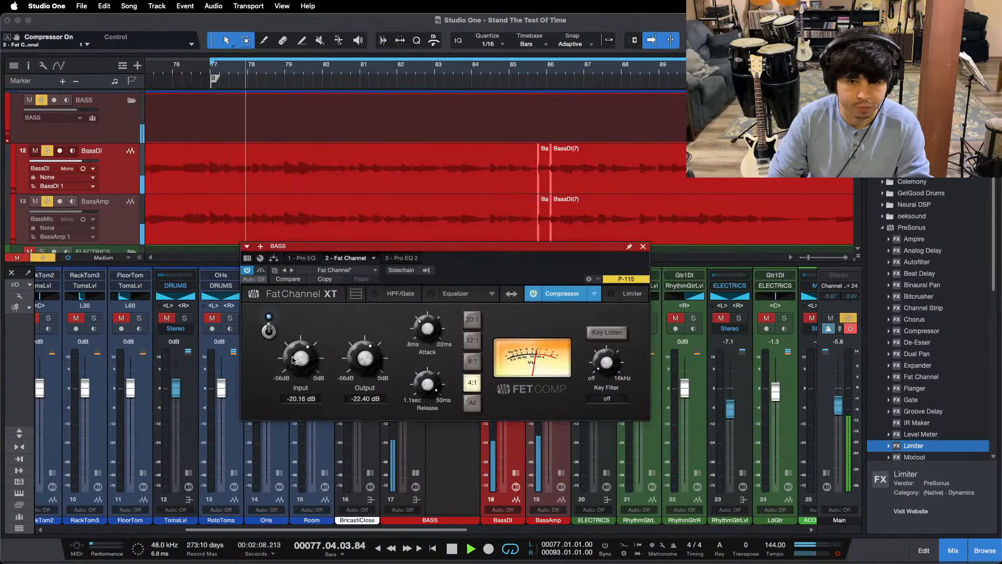
scroll(291, 361, "up", 1)
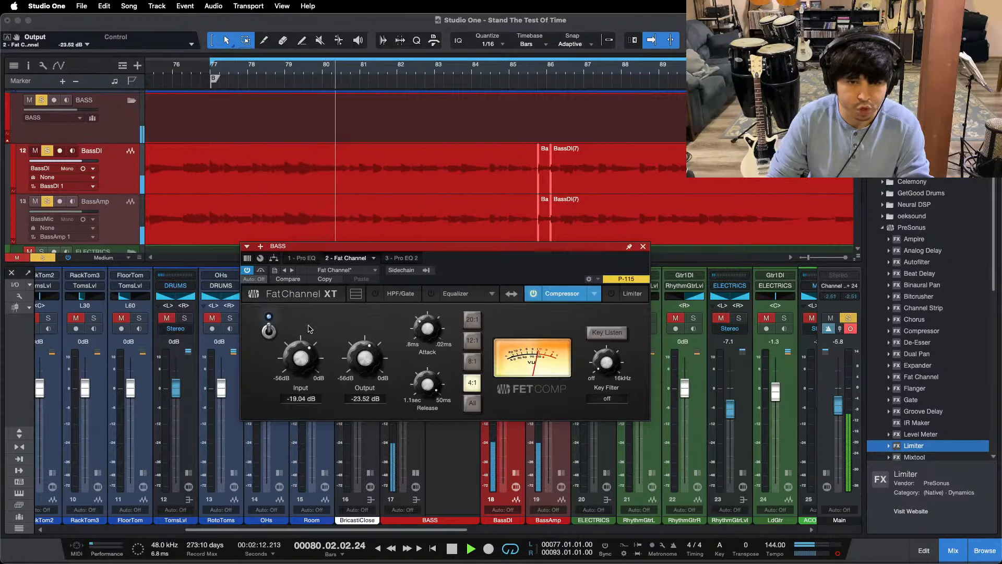
key("space")
key("space")
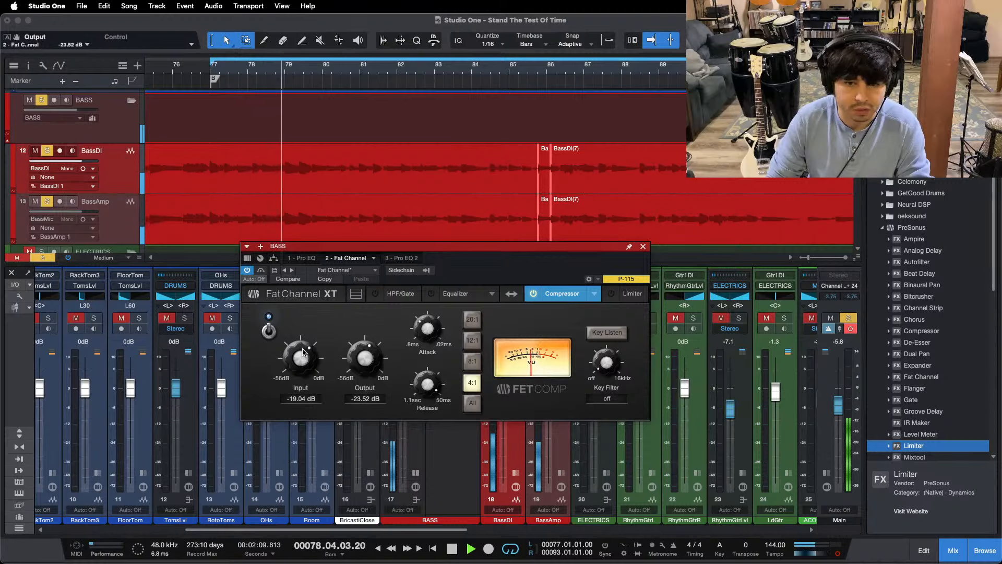
mouse_move(474, 558)
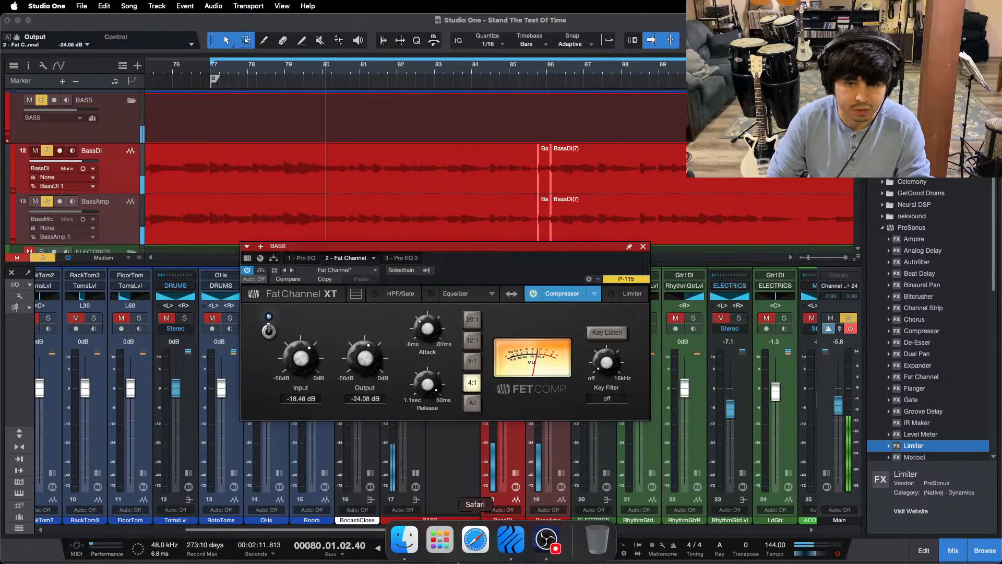
left_click(546, 546)
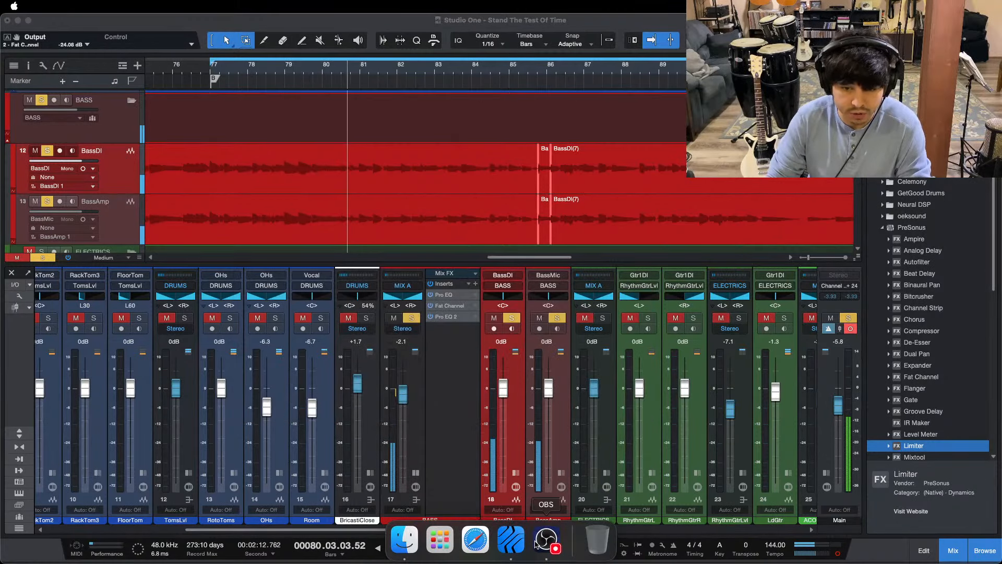
left_click(433, 499)
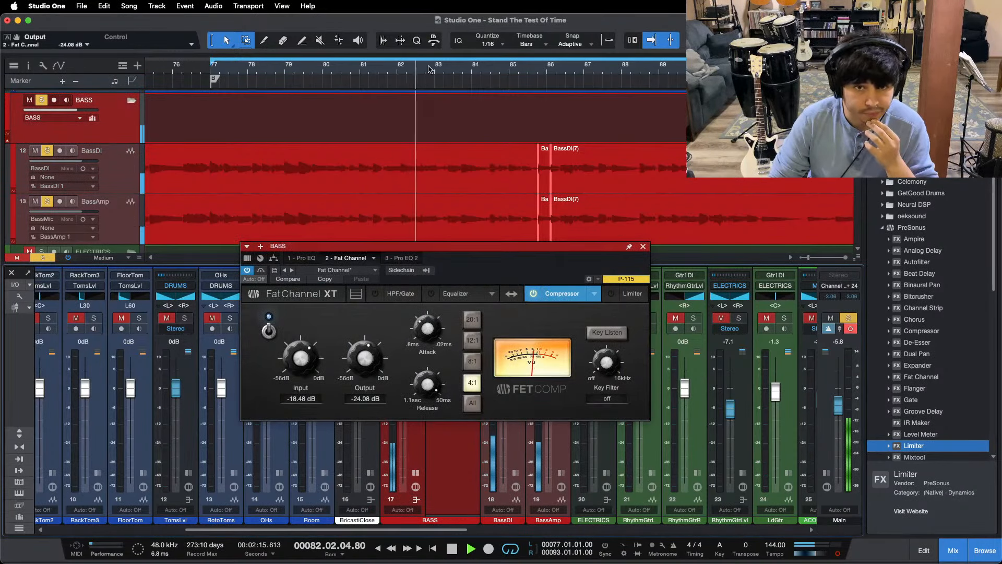
Step: Replay the bass and set the FET compressor's input to -17.36 dB and output to -25.20 dB
key("w")
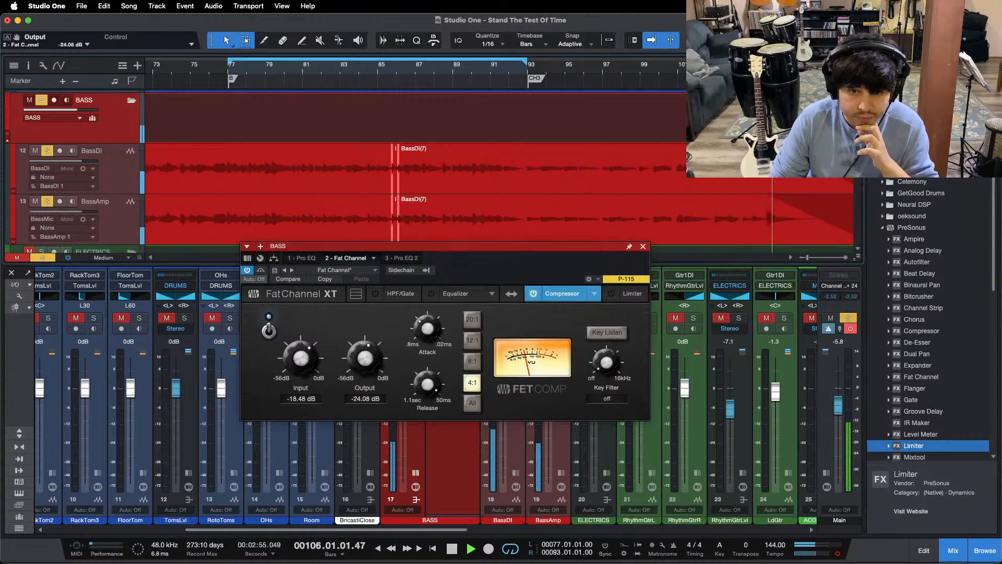
left_click_drag(368, 368, 367, 372)
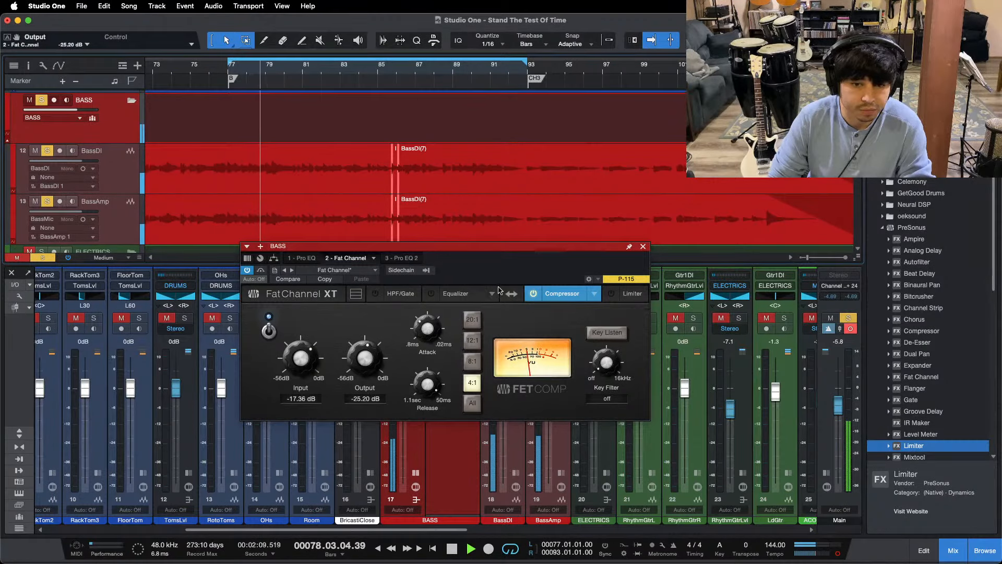
left_click_drag(495, 282, 462, 284)
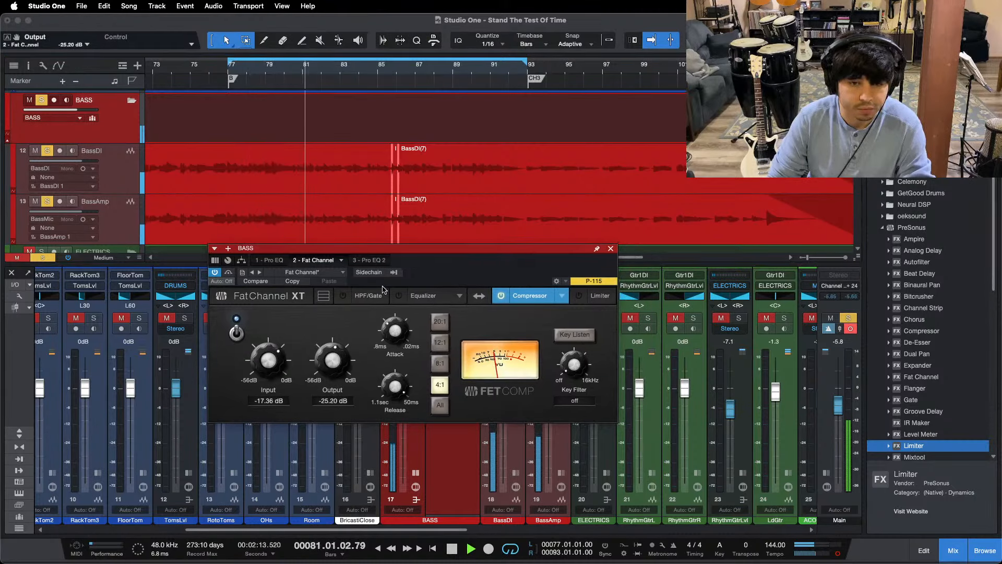
Step: In the BASS bus Pro EQ, enable the MF band with a boost of about 2.88 dB at 706 Hz
left_click(281, 262)
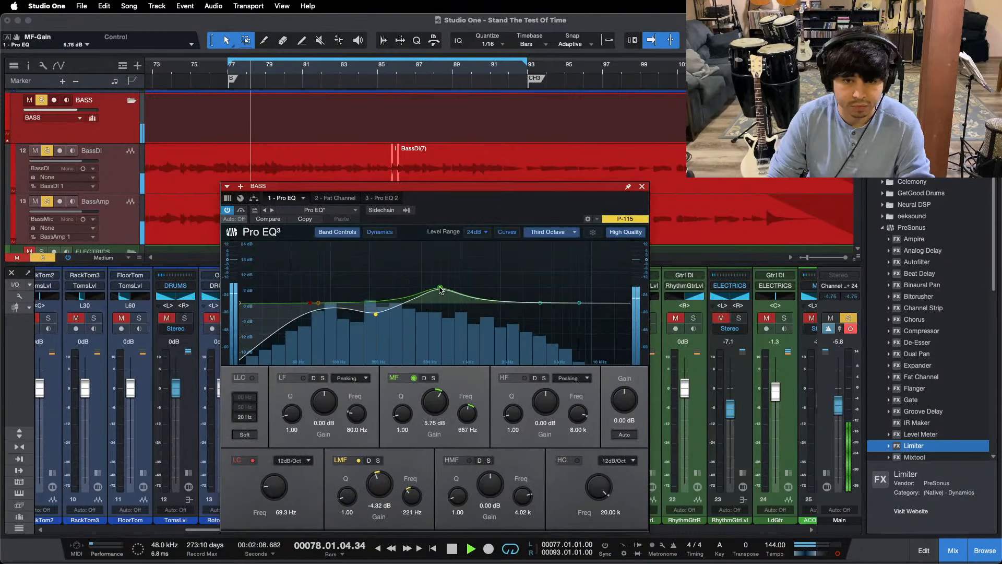
left_click_drag(440, 288, 441, 286)
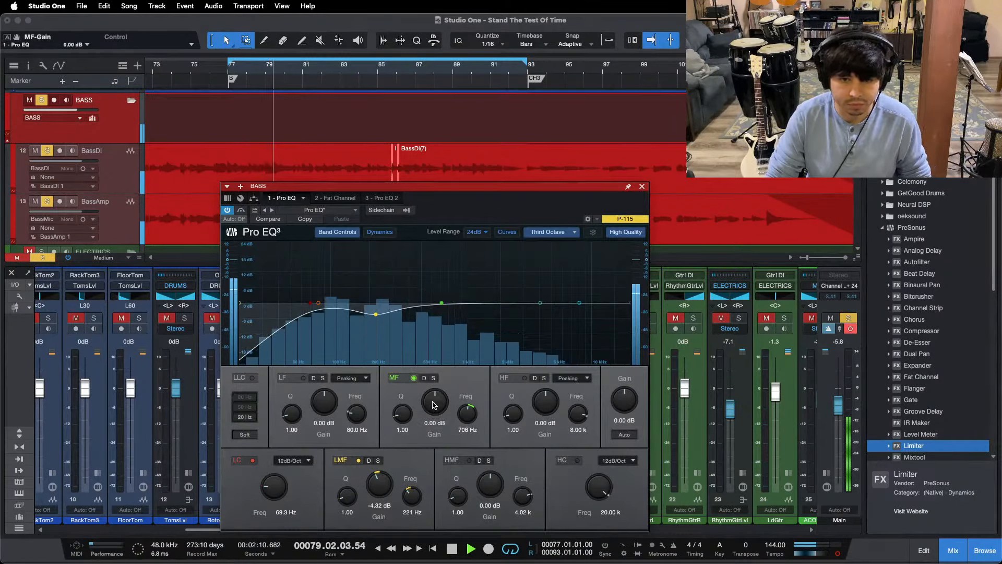
scroll(433, 405, "up", 3)
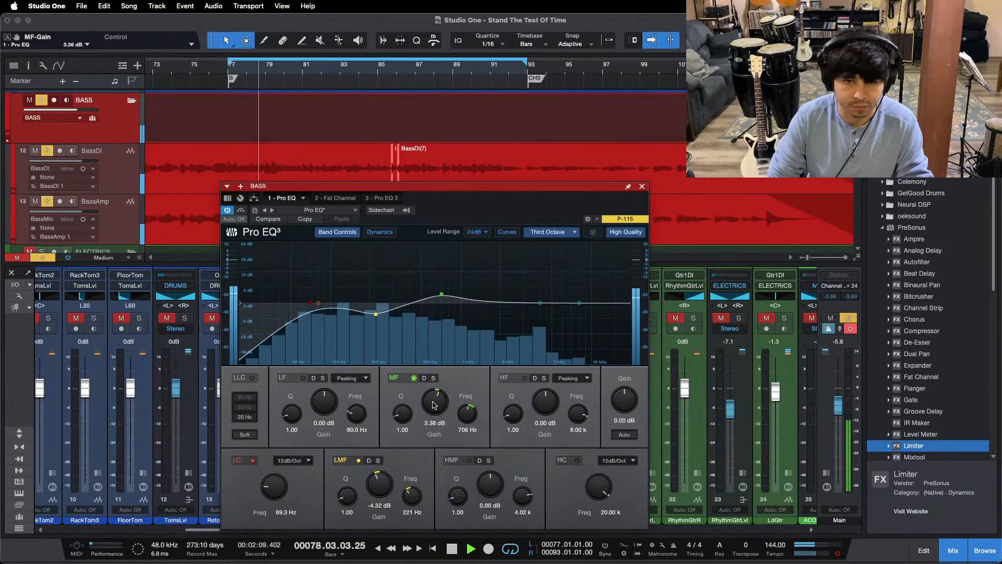
Step: Enable the HMF band with a 7.20 dB boost at 3.95 kHz and replay the bass from bar 77
left_click_drag(540, 302, 539, 276)
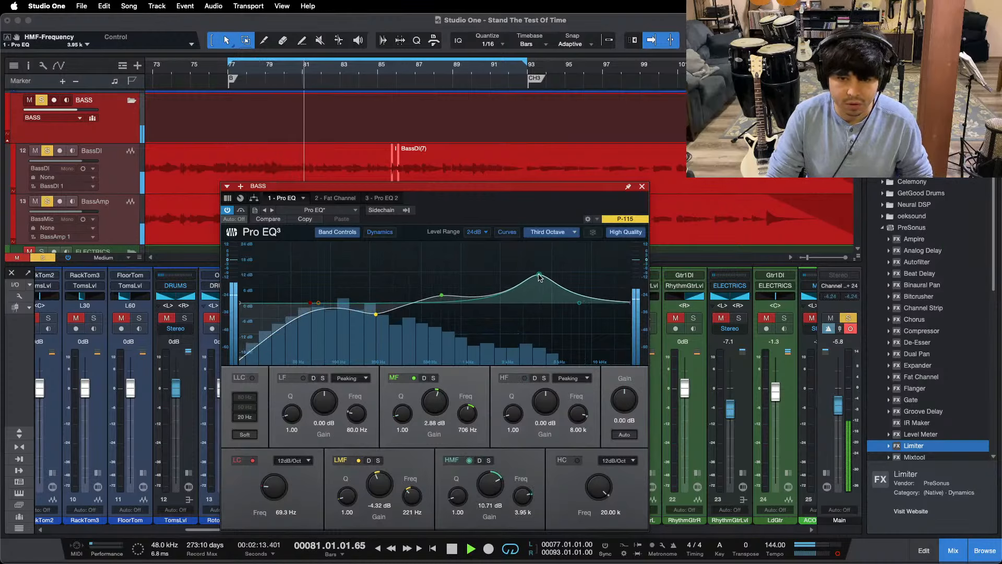
left_click(495, 491, "super")
key("KP_1")
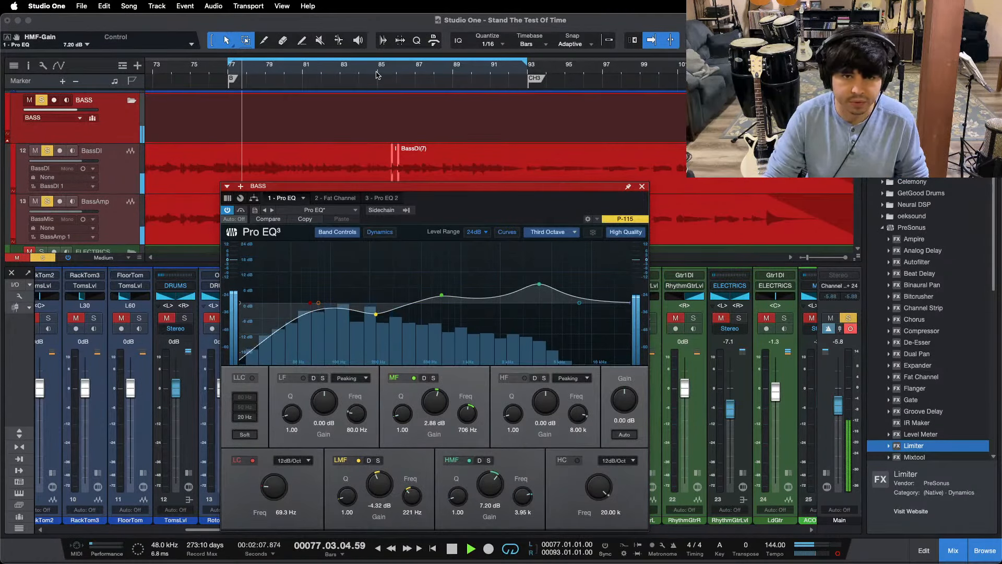
Step: Move the EQ window aside, select the isolated note near beat 85.4 on BassDI and BassAmp, and replay it from beat 85.2
left_click_drag(466, 195, 717, 182)
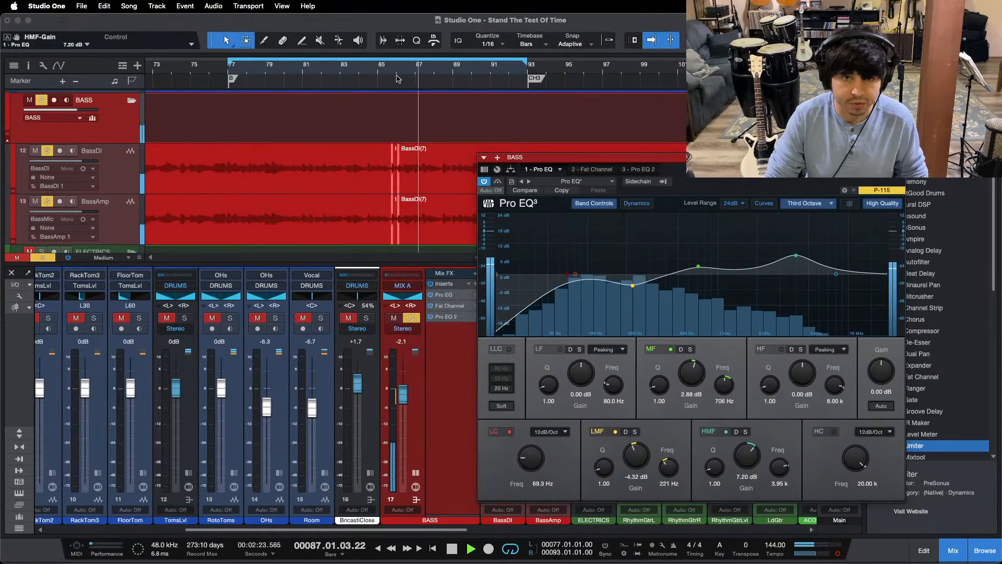
left_click_drag(393, 70, 390, 106)
left_click(397, 185)
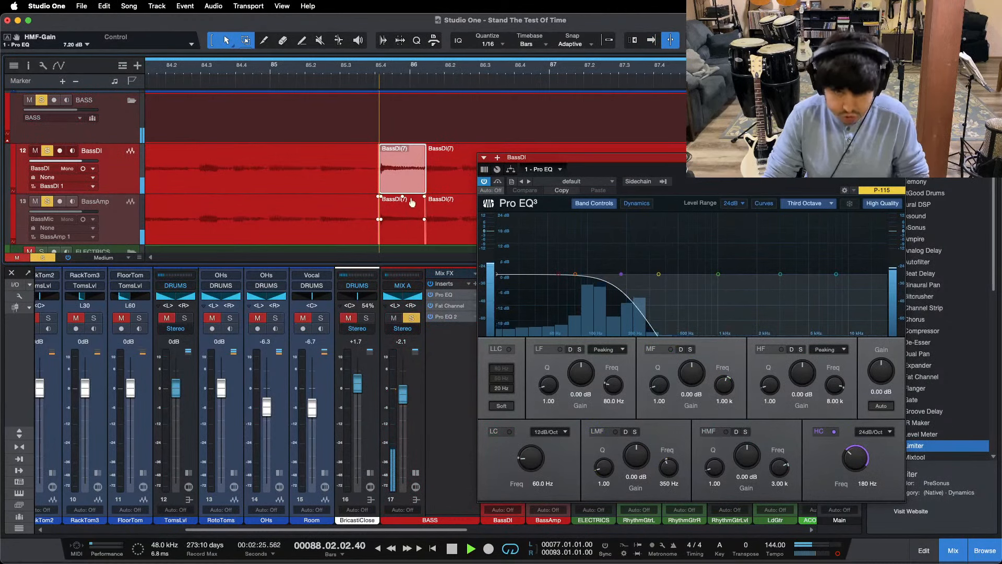
left_click(411, 228, "shift")
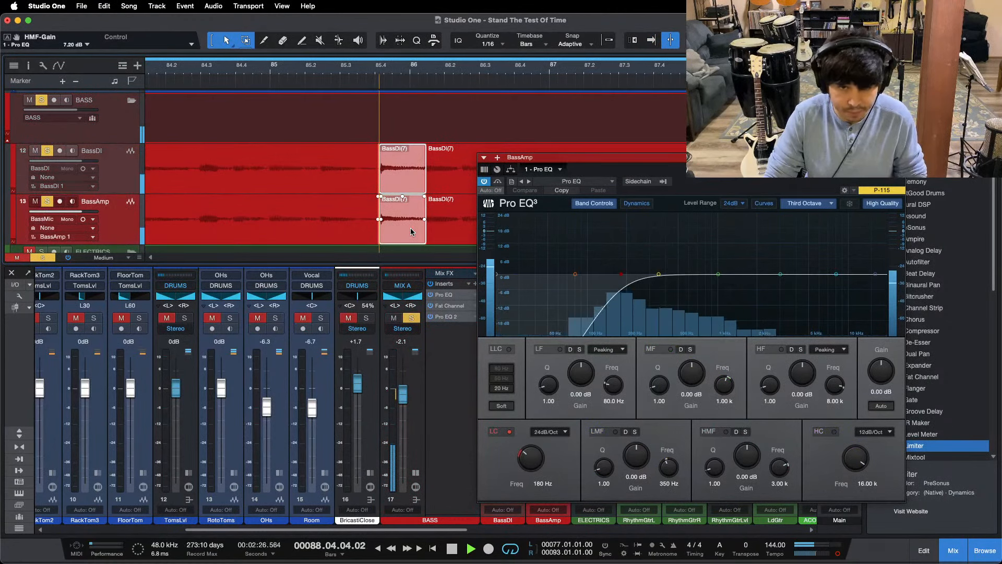
left_click(307, 66)
key("f")
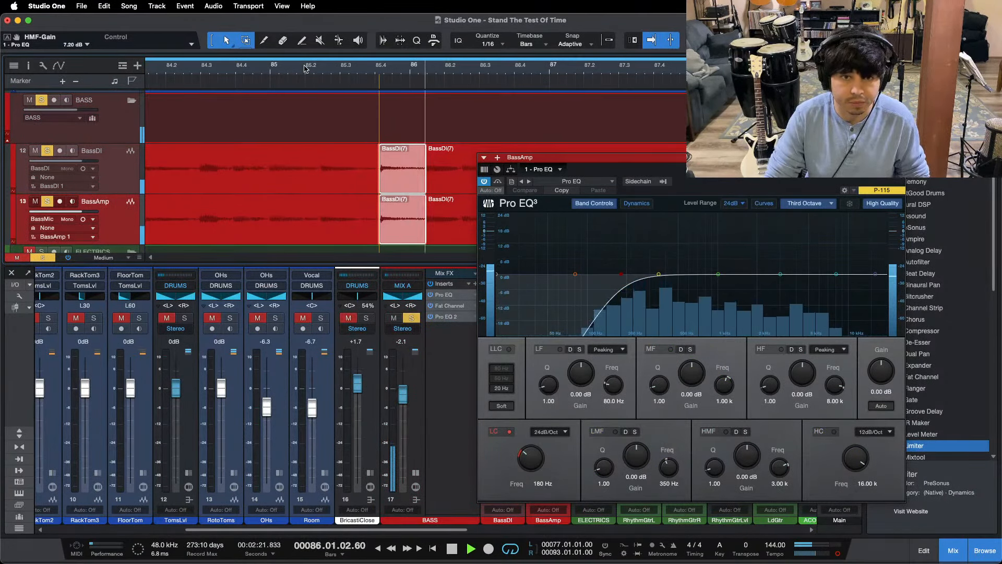
Step: Play the bass from bar 77 again and raise the BASS bus Pro EQ's HMF gain to 8.64 dB
left_click_drag(310, 68, 382, 33)
left_click(255, 71)
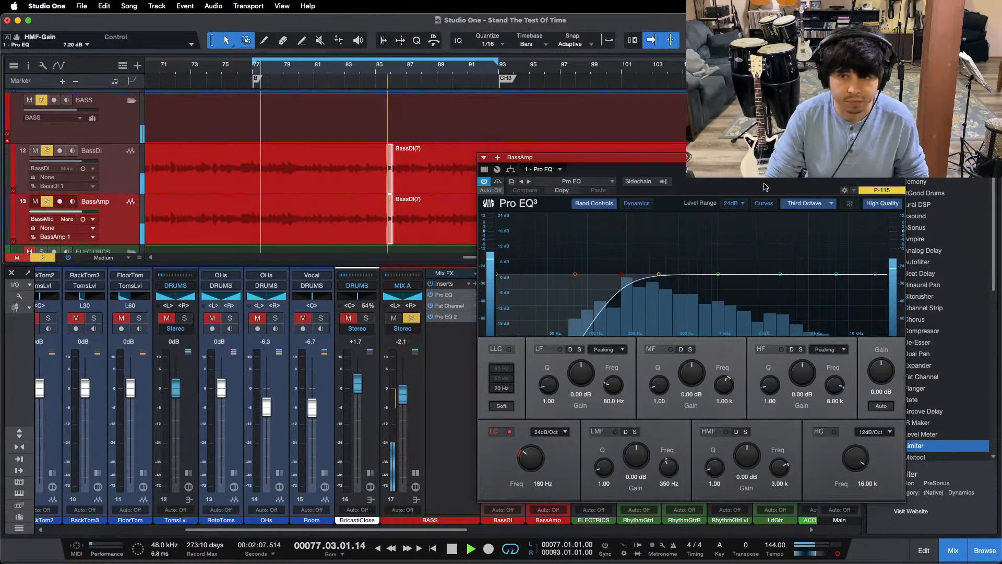
left_click(448, 295)
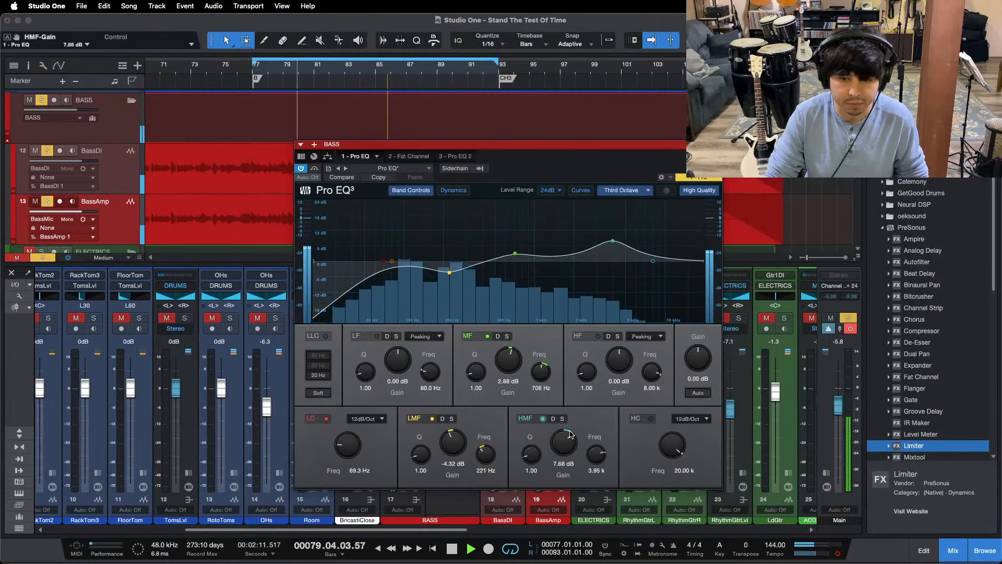
scroll(571, 435, "up", 2)
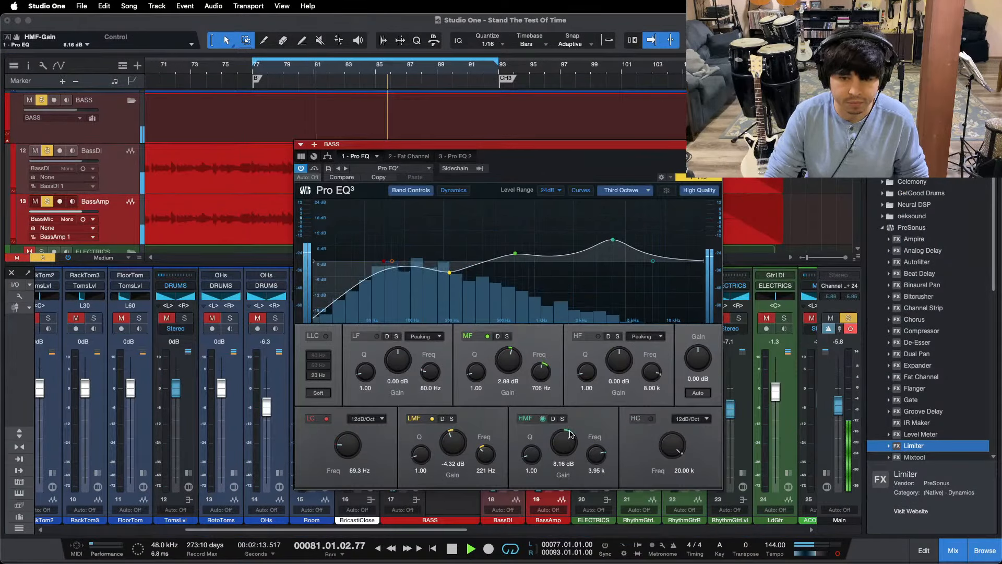
scroll(570, 435, "up", 2)
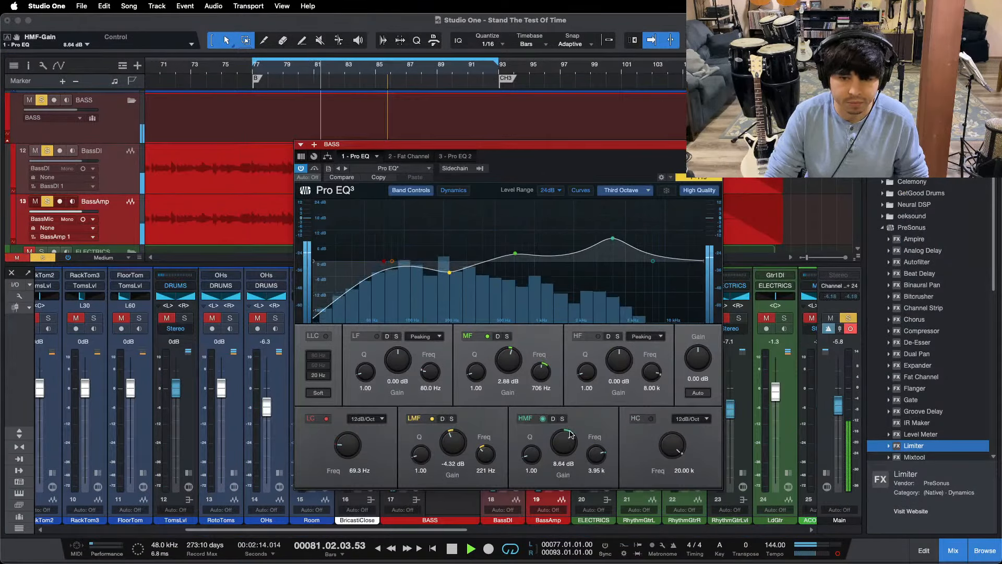
Step: Insert Multiband Dynamics on the BASS bus between the Fat Channel and the second Pro EQ, and replay the bass from bar 77
left_click(455, 156)
left_click_drag(561, 167, 614, 167)
left_click(770, 144)
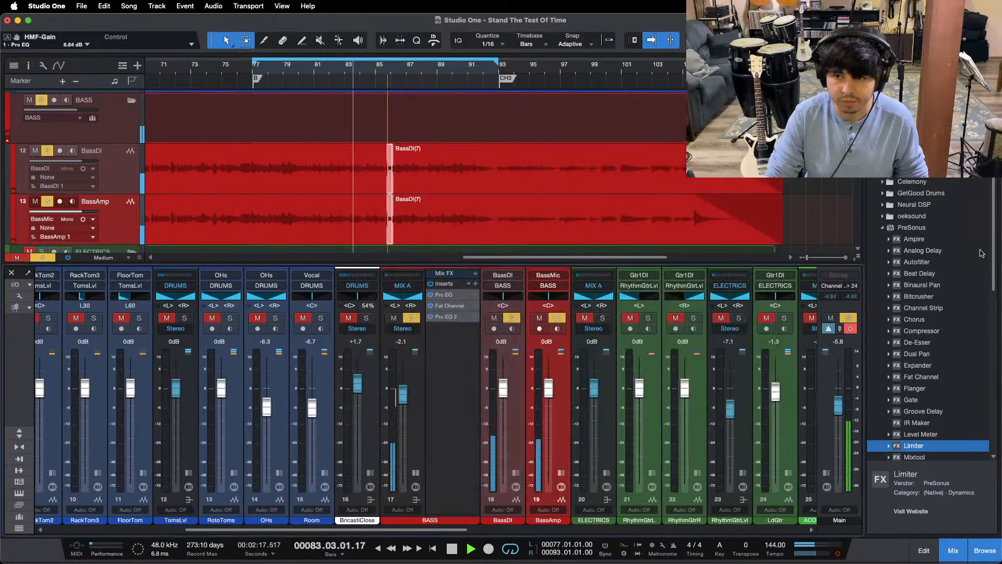
scroll(948, 360, "down", 5)
left_click(929, 343)
left_click_drag(921, 372, 443, 316)
key("KP_1")
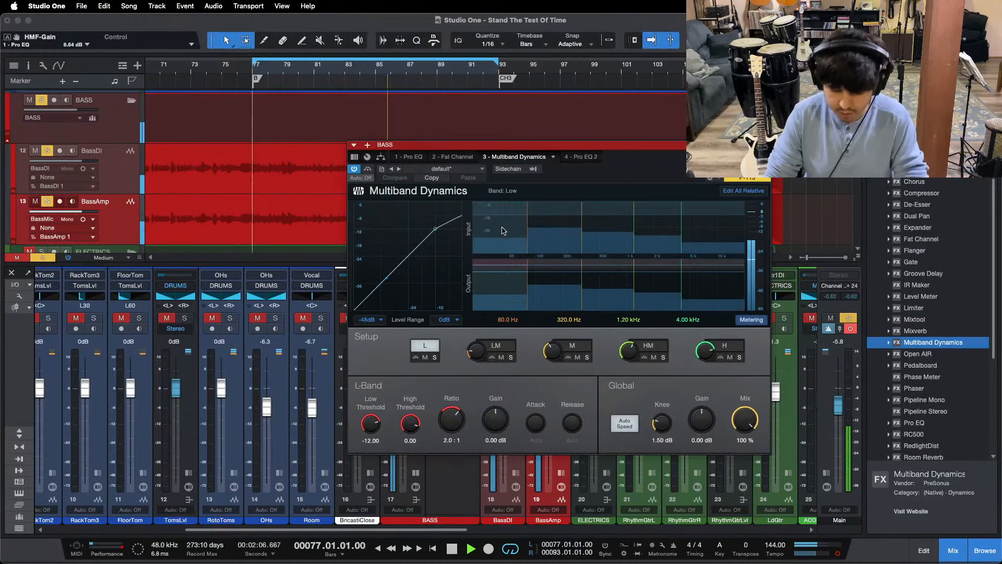
Step: Set the lowest Multiband Dynamics crossover to 180 Hz and push the higher crossovers up to Max
type("180")
key("Return")
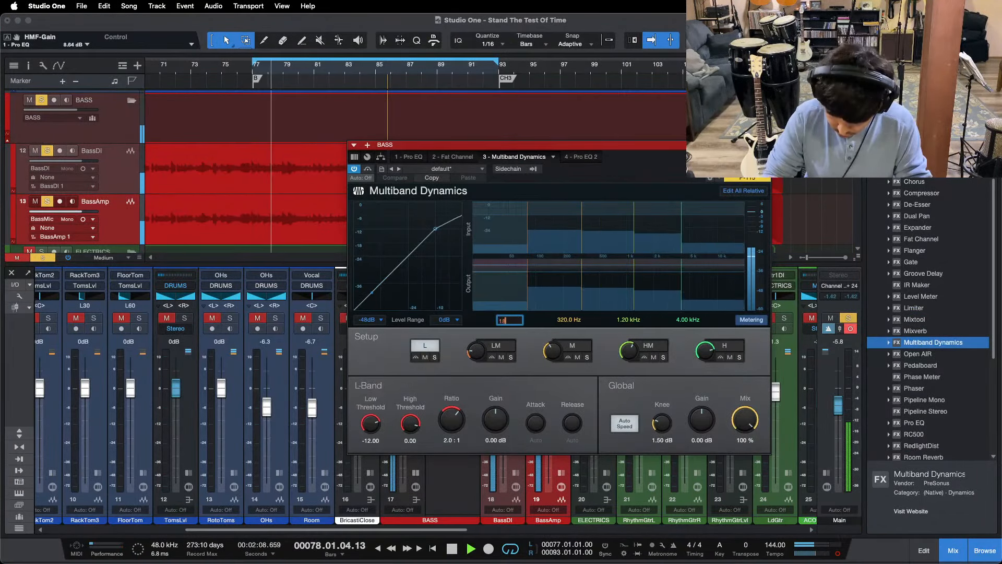
left_click_drag(547, 352, 547, 300)
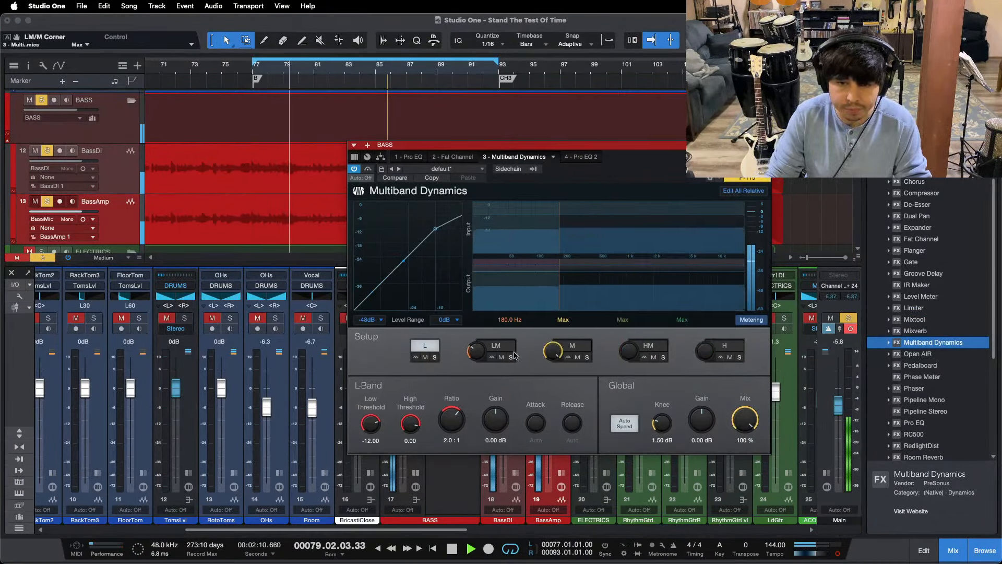
Step: Turn off Auto Speed and set the L band to a 20:1 ratio, 1 ms attack and 10 ms release
left_click(496, 346)
left_click(432, 346)
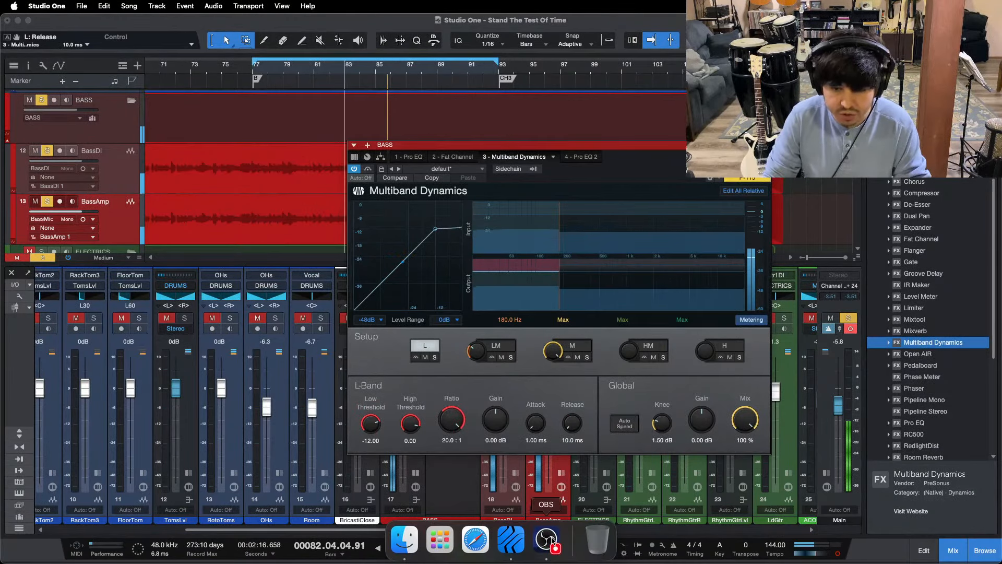
left_click(548, 542)
left_click(444, 489)
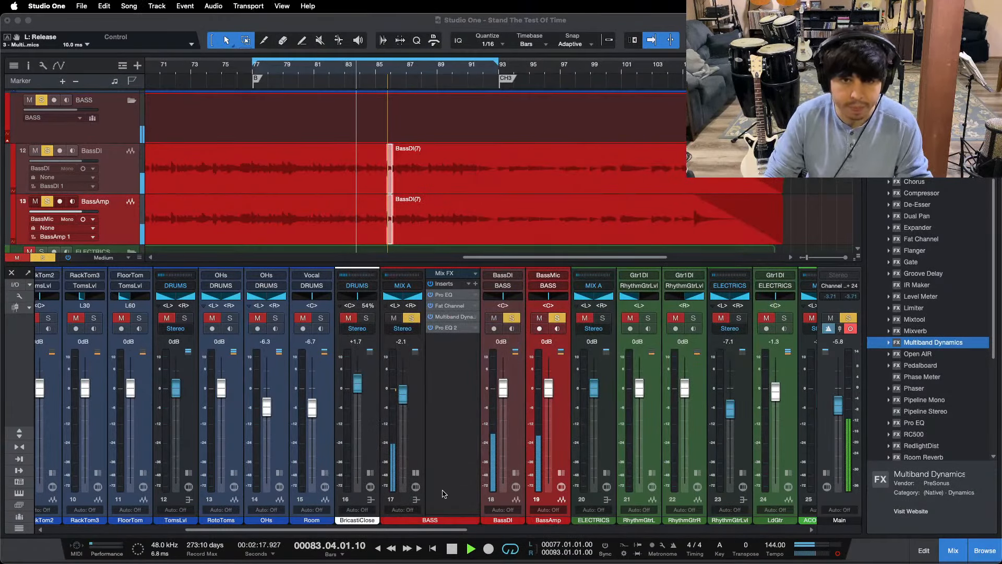
Step: Solo the L band and lower its low threshold to -27.96 dB while looping the bass from bar 77
left_click(434, 357)
left_click(435, 358)
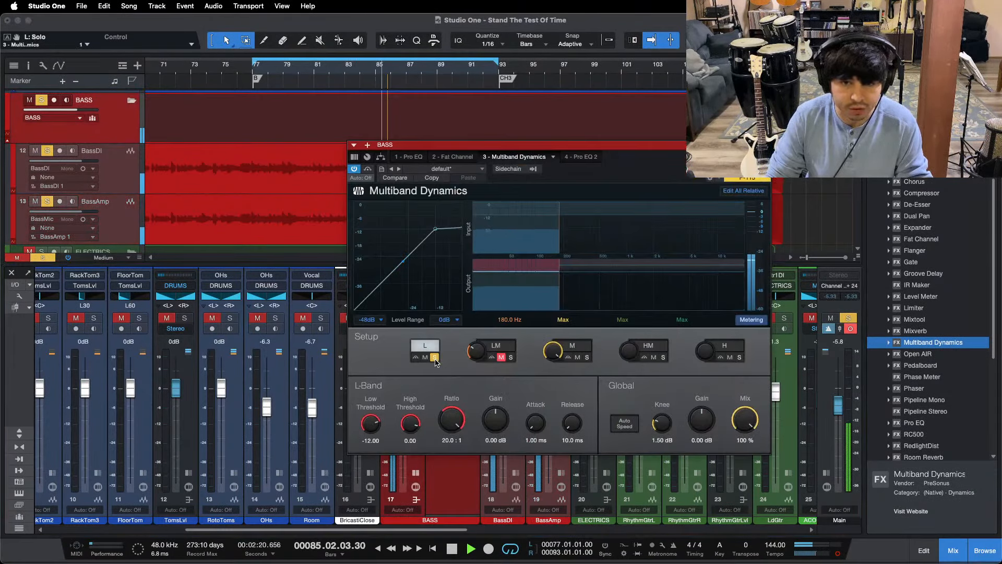
scroll(371, 423, "down", 6)
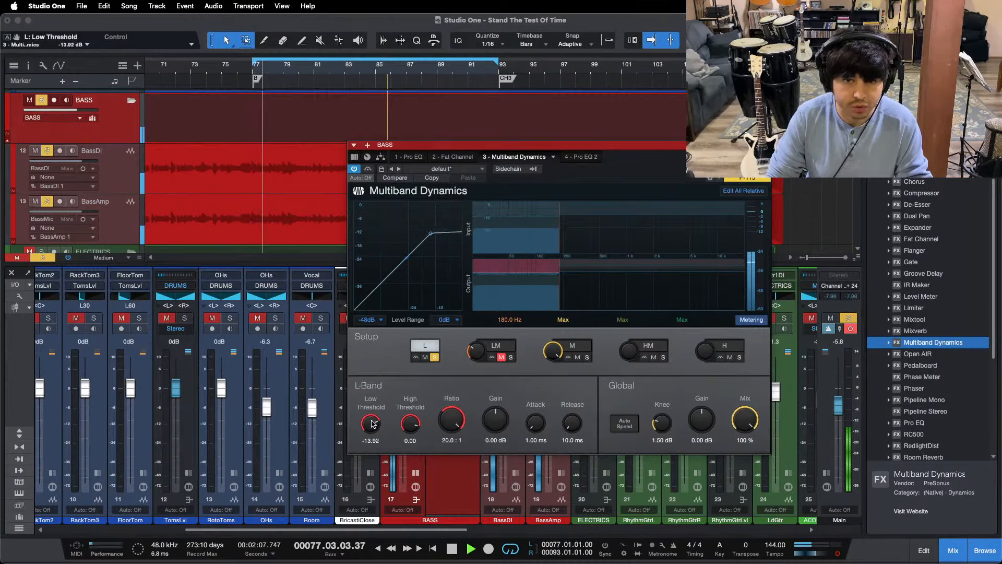
scroll(374, 424, "down", 2)
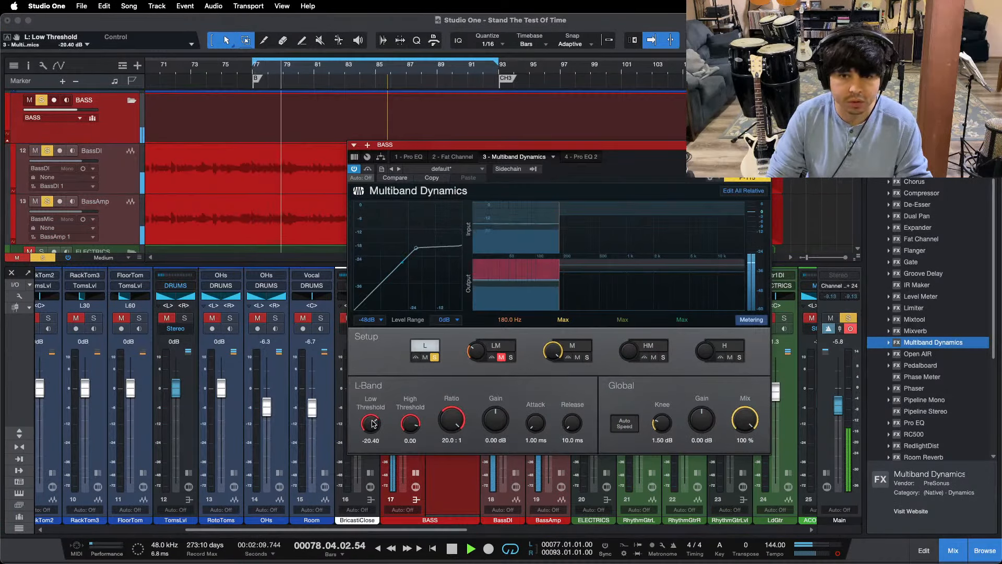
scroll(373, 424, "down", 2)
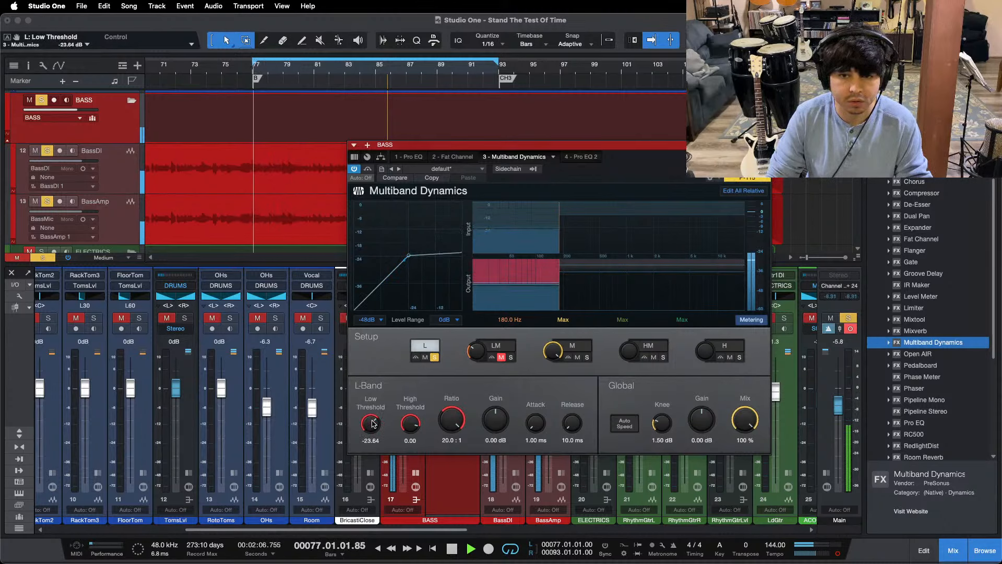
scroll(373, 424, "down", 3)
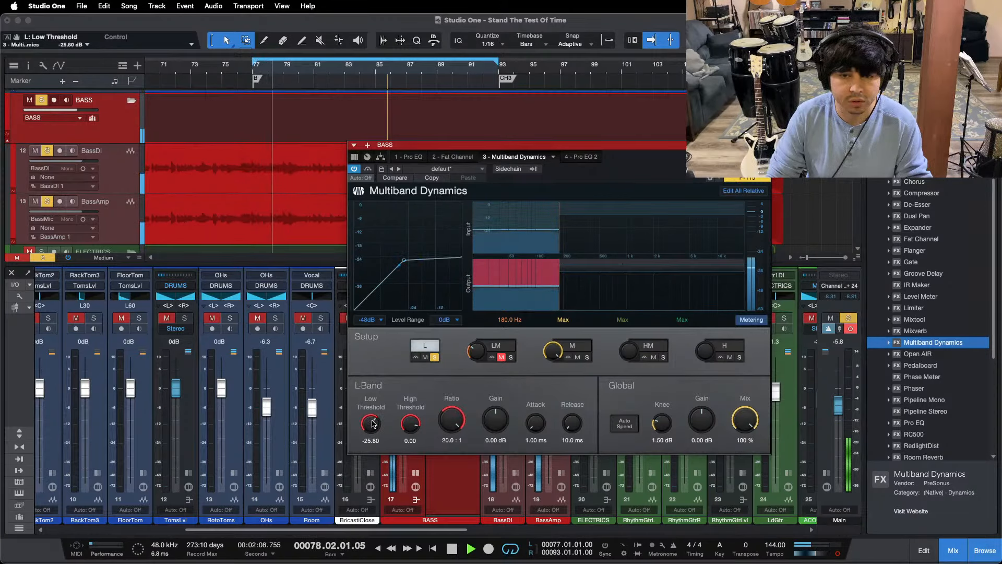
scroll(374, 424, "down", 1)
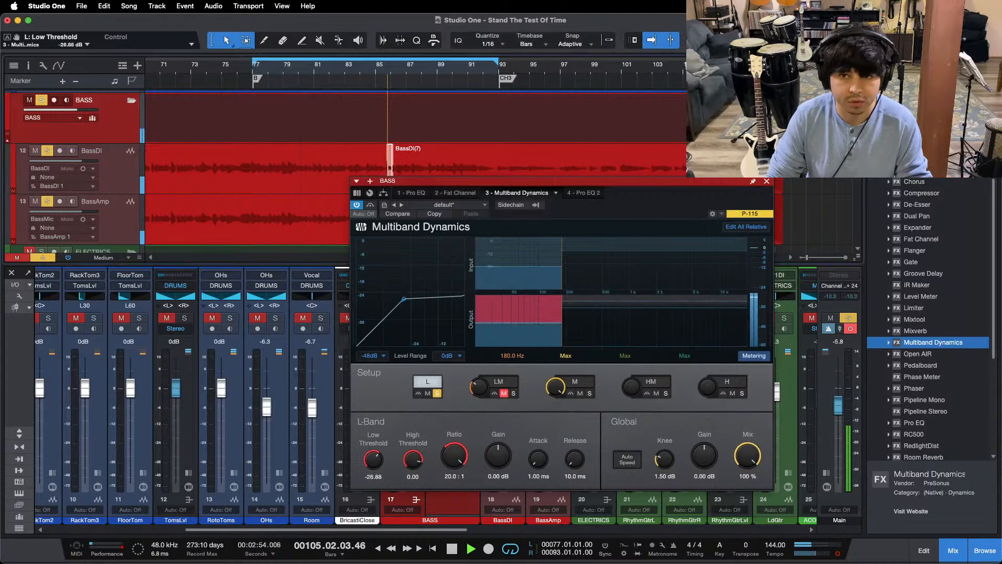
scroll(369, 467, "down", 1)
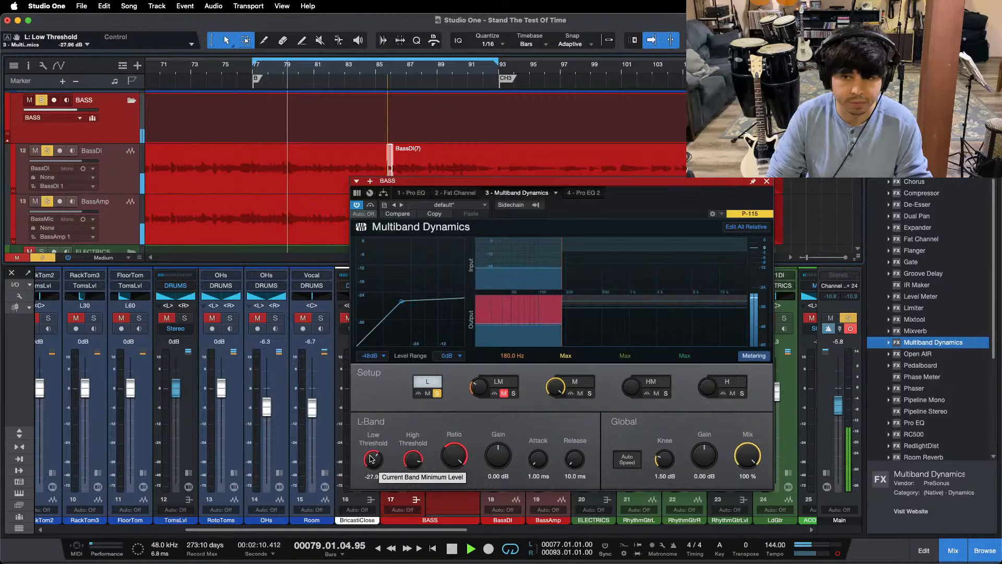
key("KP_1")
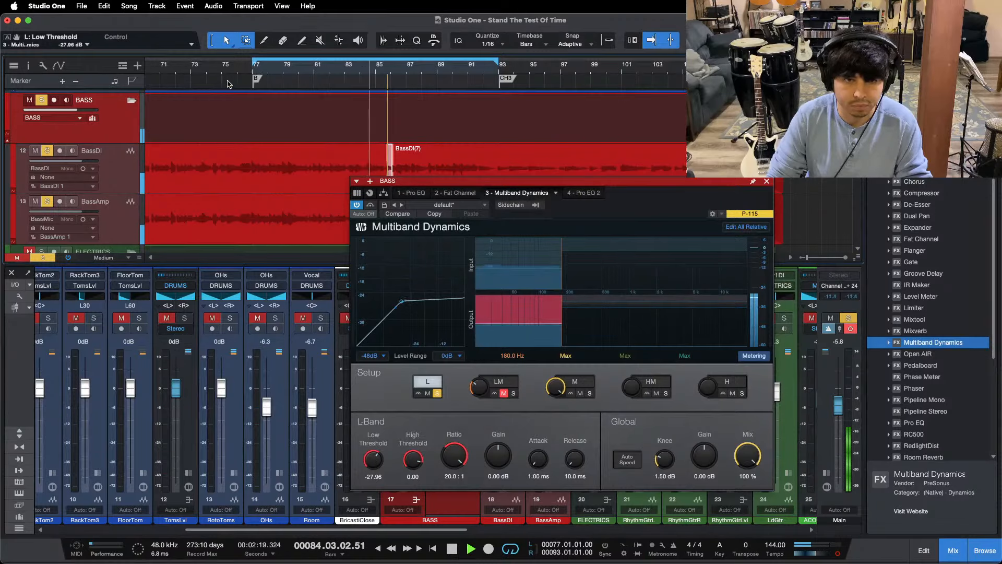
Step: Zoom out the timeline, play the bass from around bar 51 and lower the L band's low threshold to -29.04 dB
left_click_drag(218, 72, 439, 88)
left_click(409, 71)
key("f")
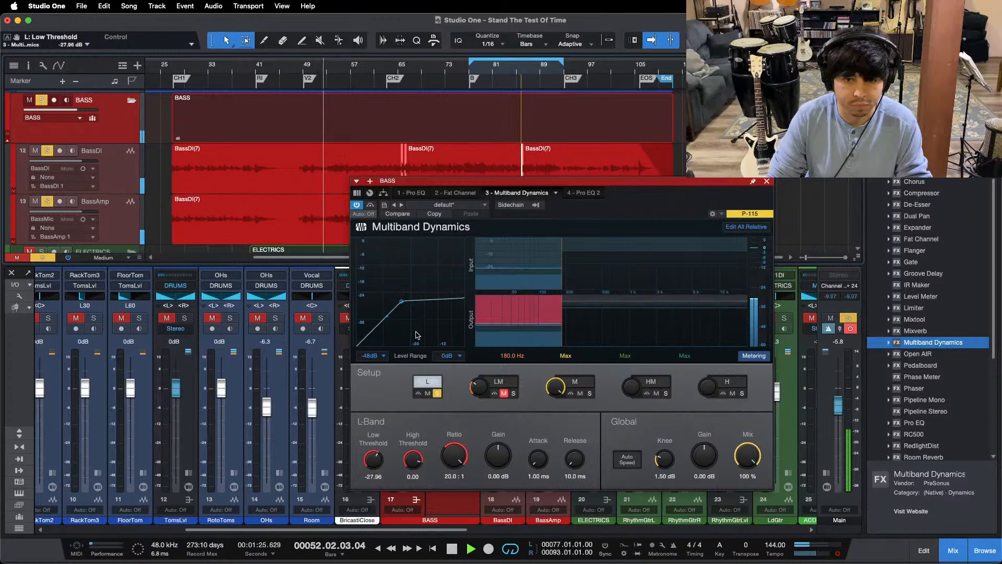
left_click_drag(369, 464, 369, 467)
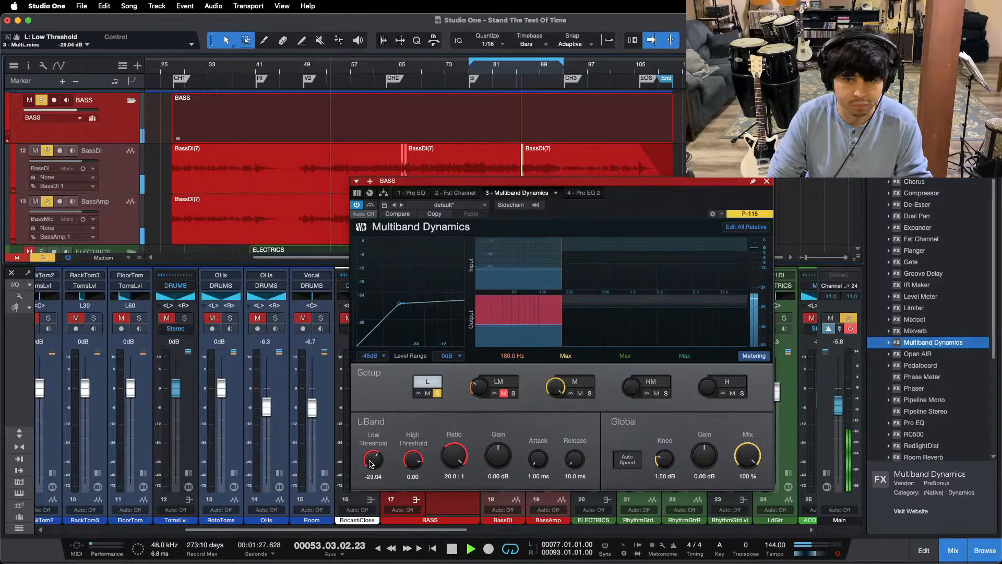
Step: Compare the L band with its bypass from bar 77, set its gain to 0.72 dB and unsolo it
key("KP_1")
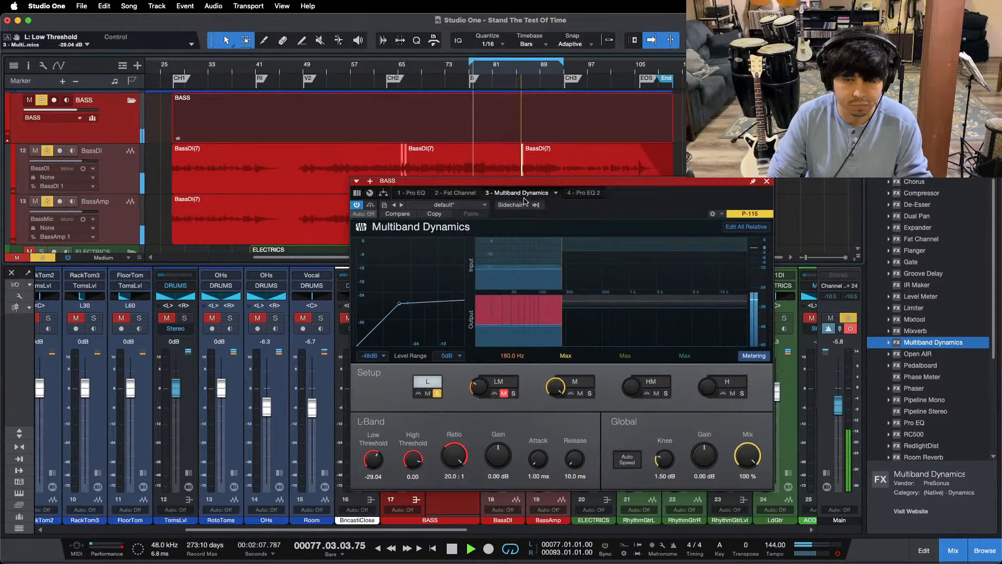
left_click(420, 395)
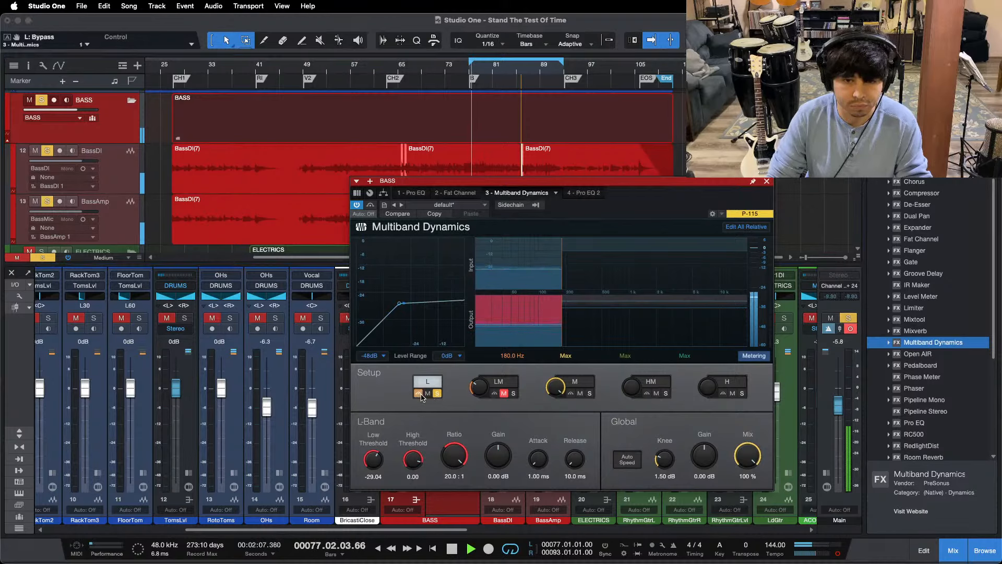
left_click(420, 394)
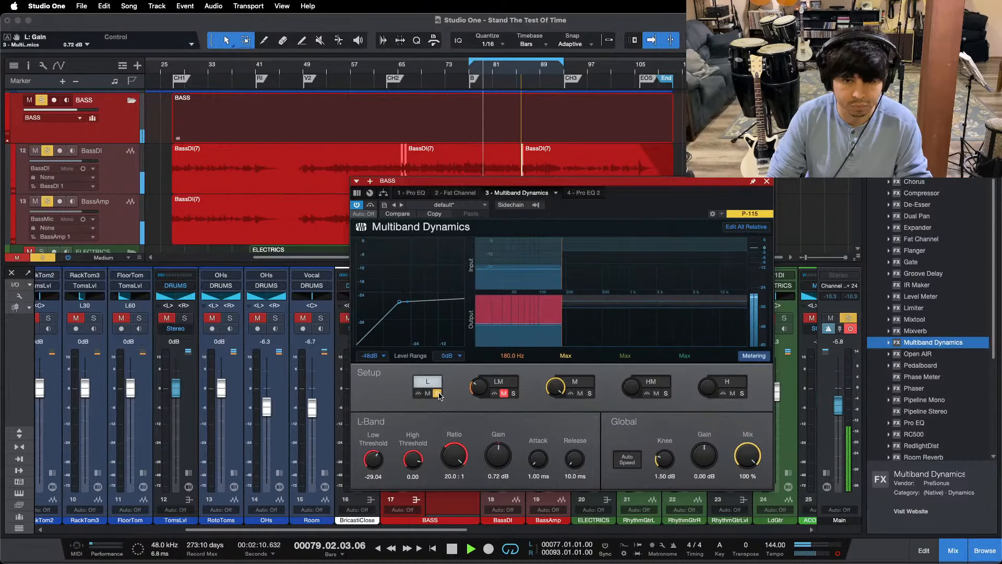
left_click(438, 393)
Step: Open the second Pro EQ on the BASS bus and raise the bus fader to -0.8 dB while replaying
left_click(594, 193)
left_click_drag(658, 192, 764, 163)
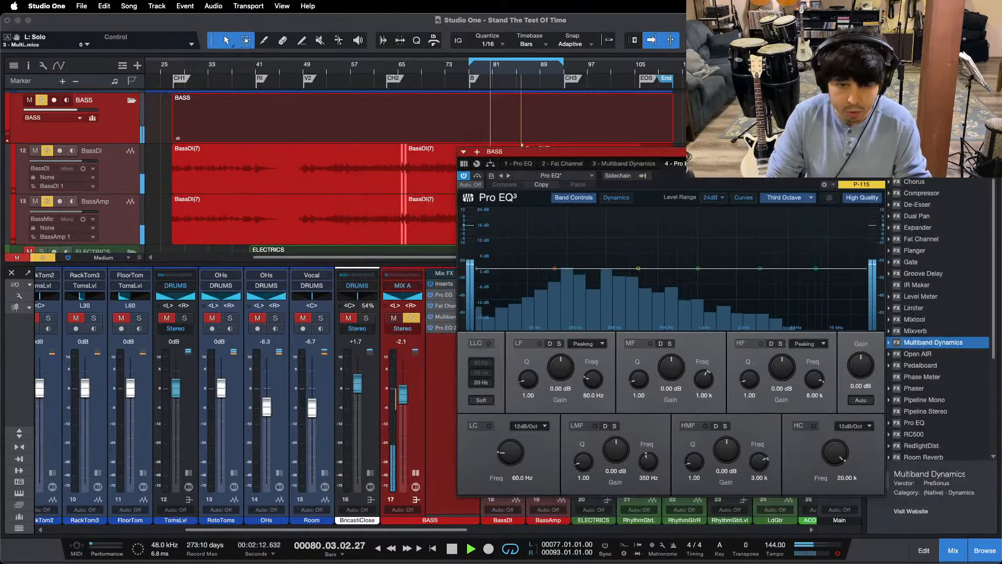
key("space")
key("space")
left_click_drag(403, 395, 402, 391)
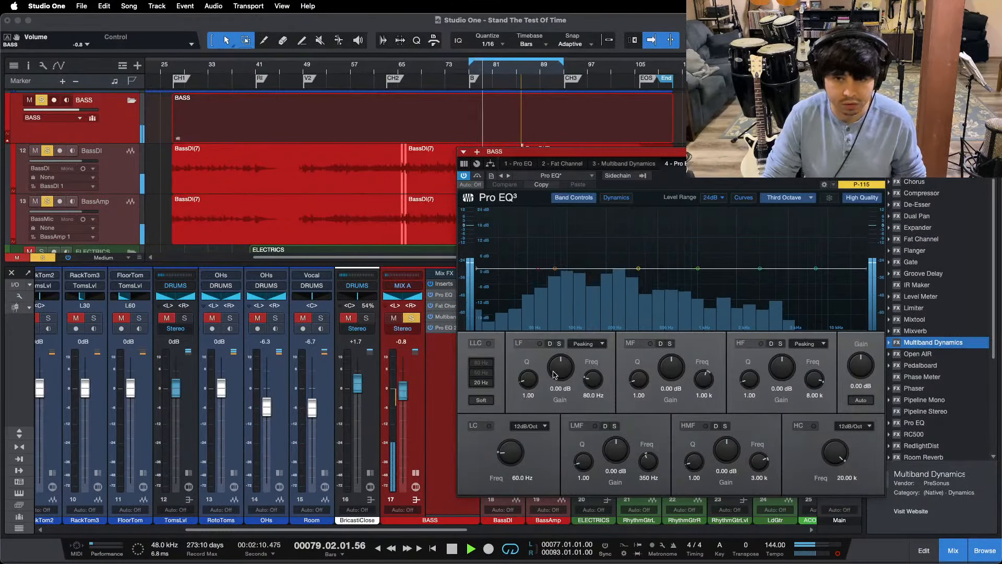
Step: Enable the LF band in the second BASS Pro EQ with a boost of about 4.80 dB at 80 Hz
left_click_drag(554, 375, 556, 373)
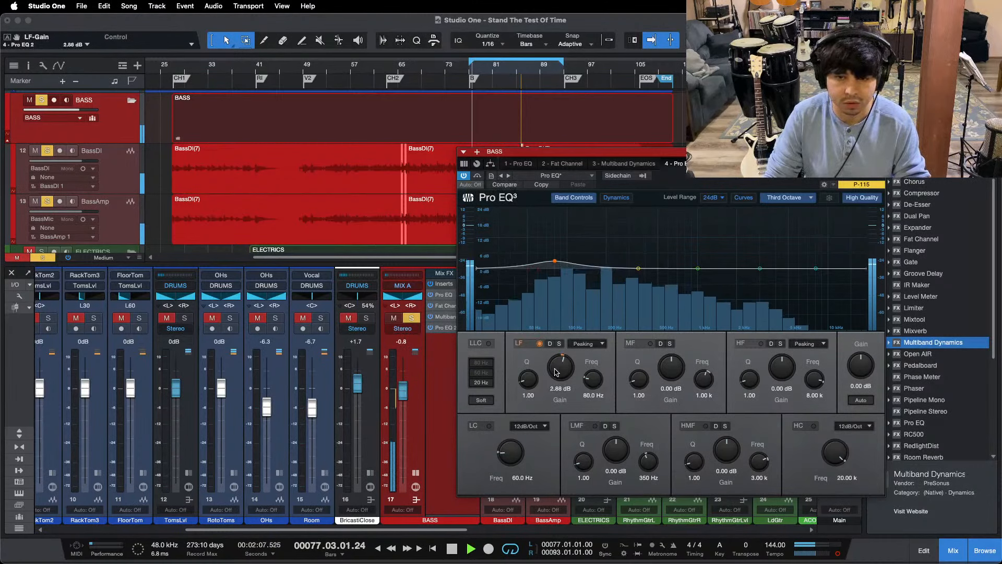
left_click_drag(556, 372, 556, 372)
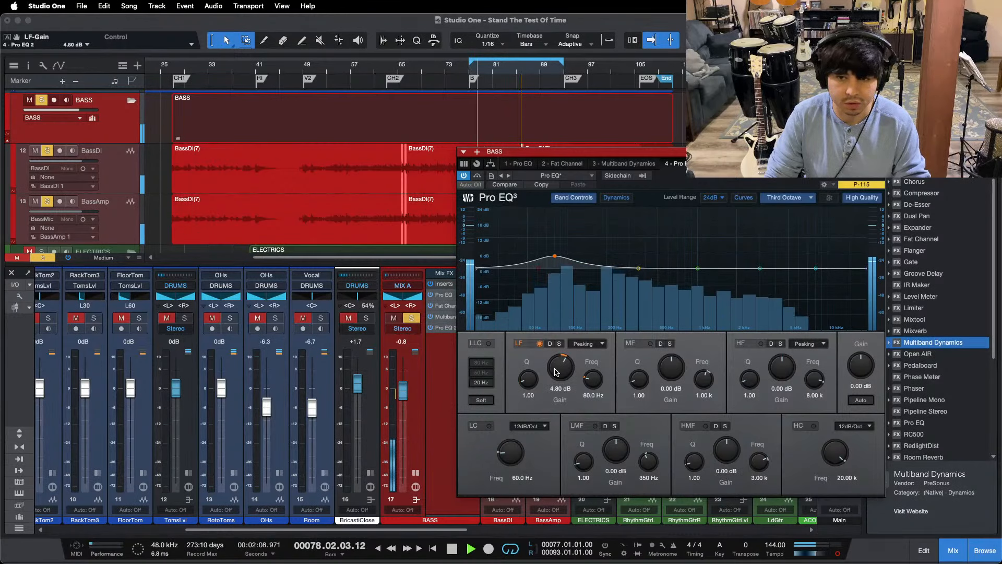
left_click_drag(776, 152, 616, 154)
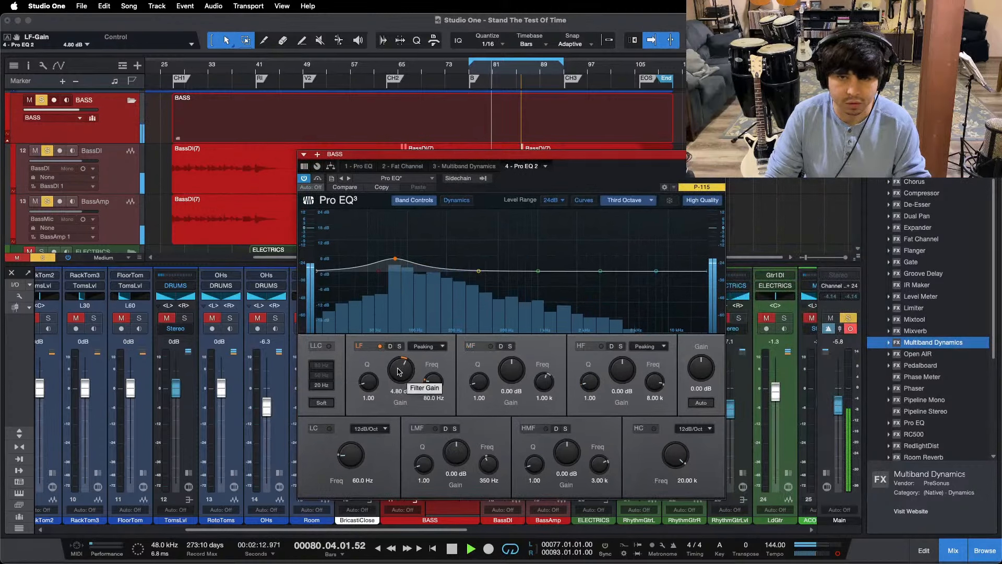
left_click_drag(397, 372, 397, 371)
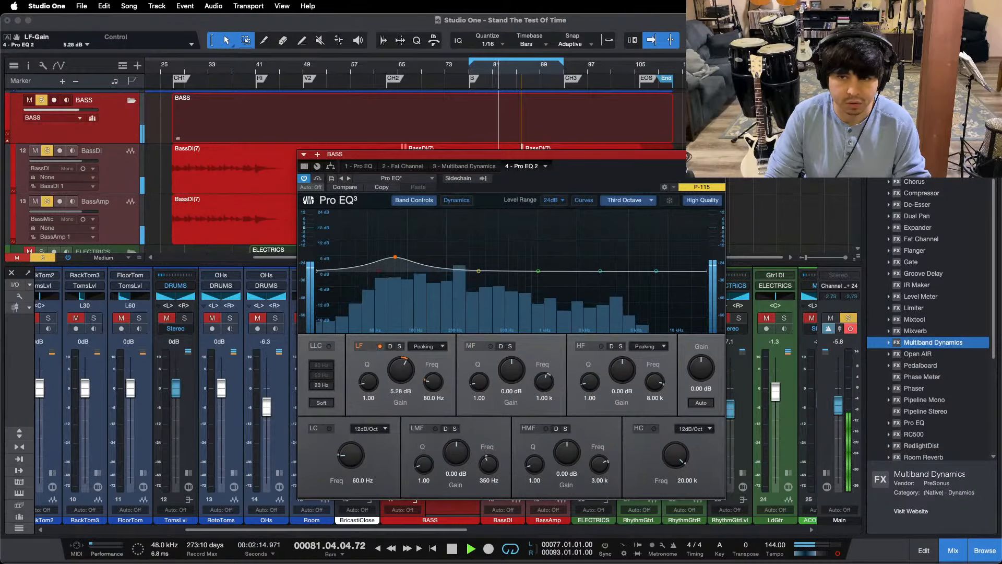
Step: Close the EQ, lower the BASS bus fader to -1.3 dB and unsolo the bass to hear it with the drums
left_click(719, 155)
left_click(460, 330)
left_click(460, 330)
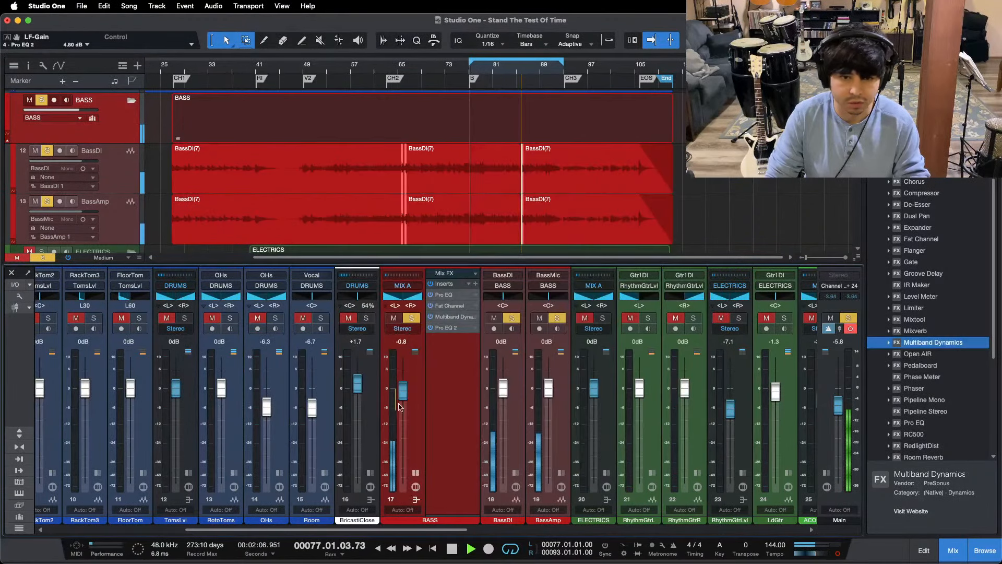
left_click(416, 471)
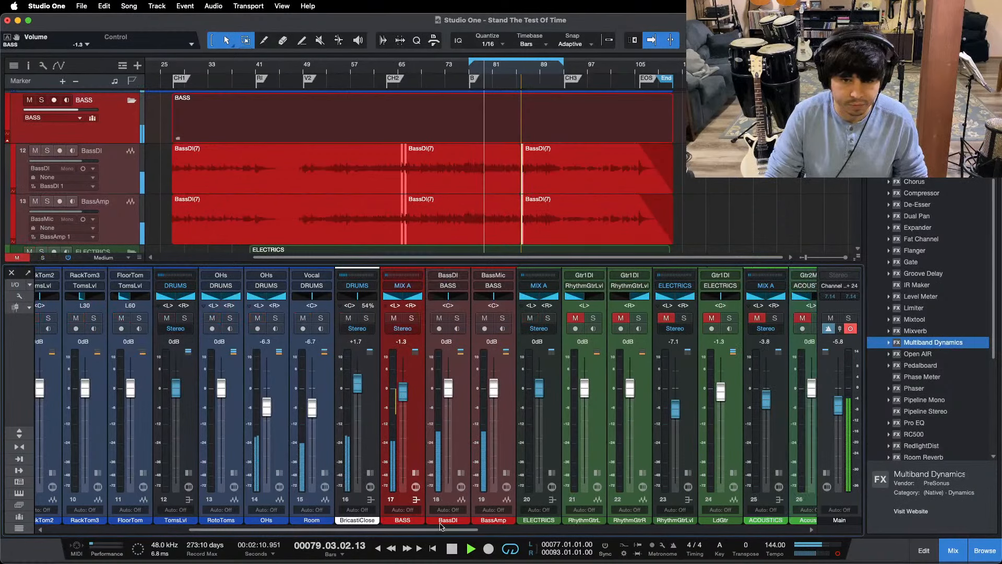
Step: Activate the Main channel's Pro EQ and enable its high cut at 99.3 Hz to isolate the mix's low end
scroll(386, 412, "right", 10)
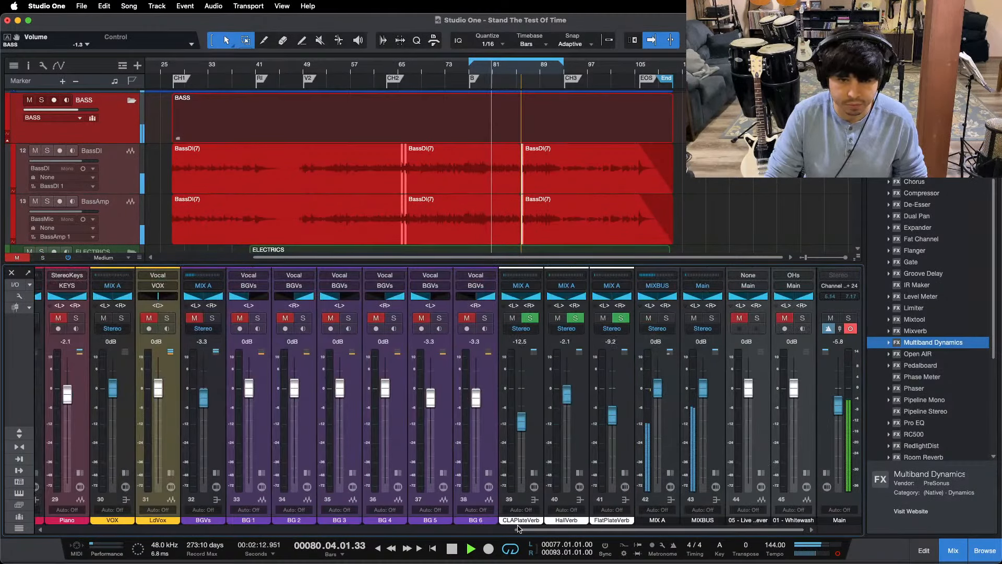
left_click_drag(520, 529, 379, 521)
scroll(242, 459, "left", 6)
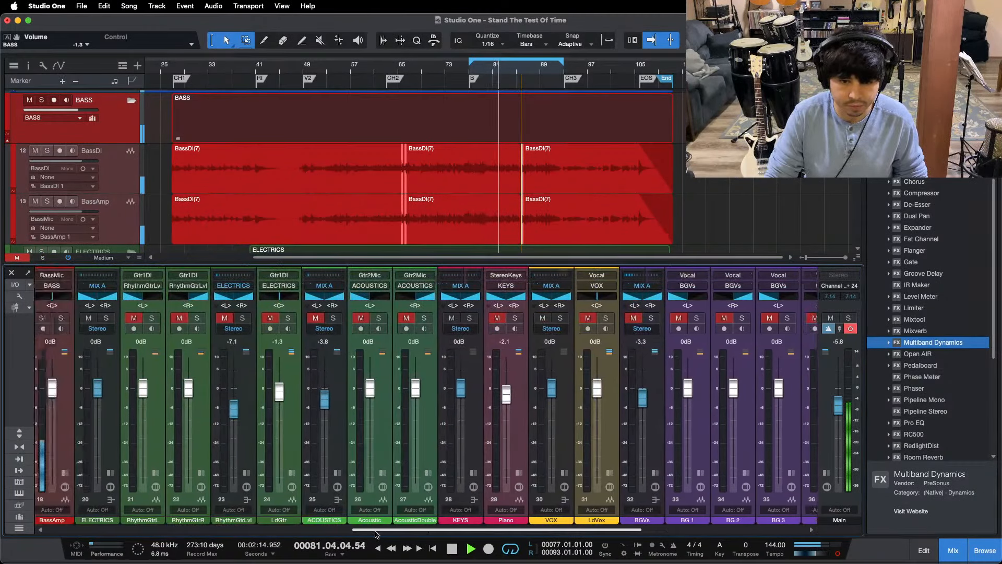
left_click(826, 473)
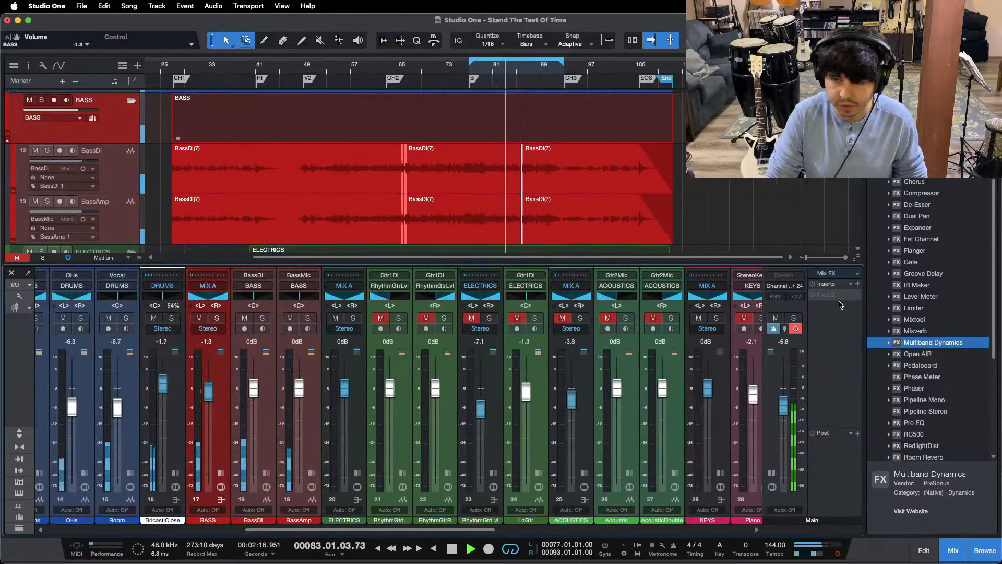
right_click(836, 295)
left_click(829, 321)
left_click(826, 294)
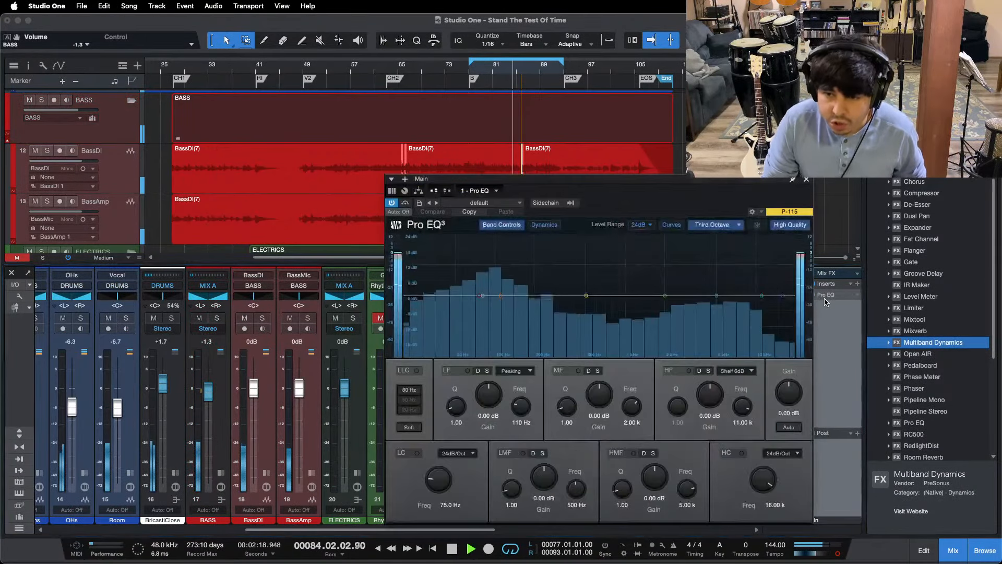
left_click_drag(782, 295, 502, 295)
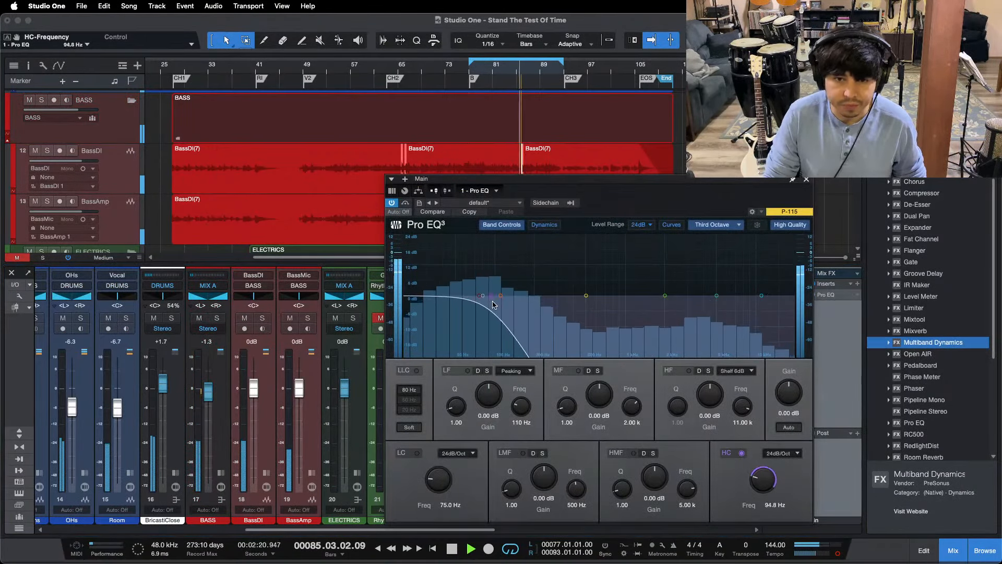
Step: Raise the LF gain in the BASS bus's second Pro EQ to 5.76 dB, replay from bar 77 and close the EQ
left_click(220, 473)
left_click(252, 329)
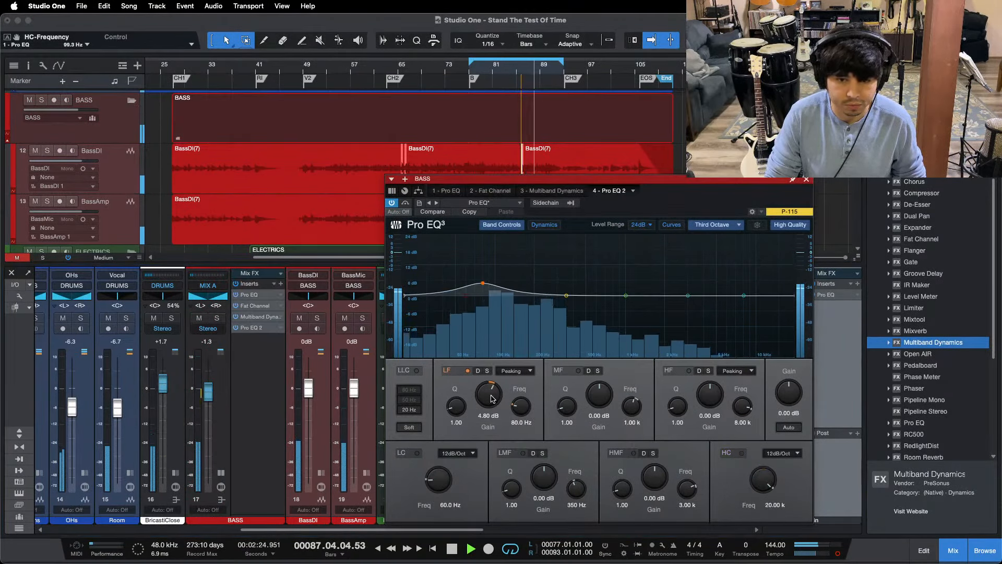
key("KP_1")
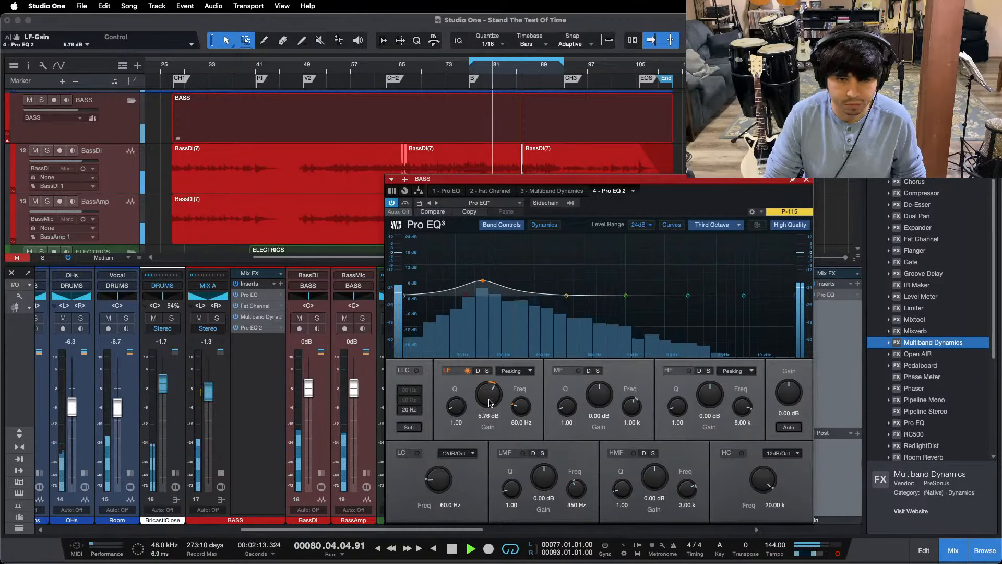
scroll(490, 402, "up", 1)
left_click(807, 179)
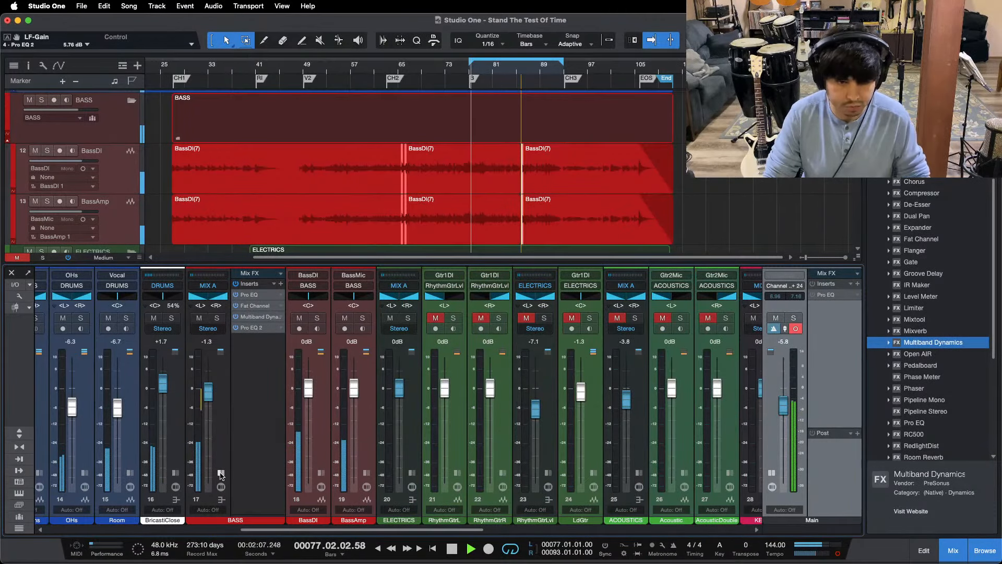
Step: Unmute the ACOUSTICS bus, expand its insert list and solo it
left_click_drag(294, 529, 552, 531)
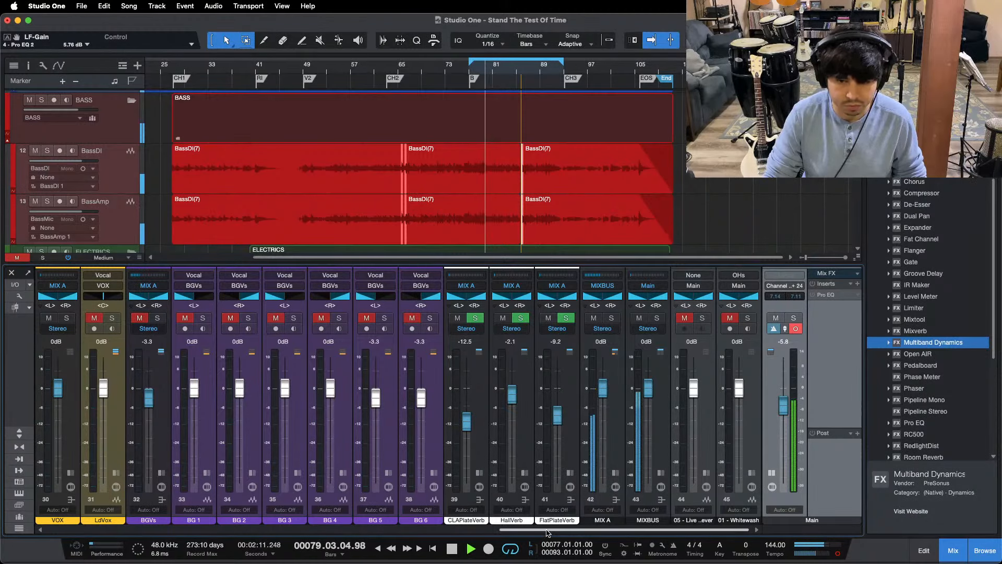
left_click_drag(544, 530, 349, 531)
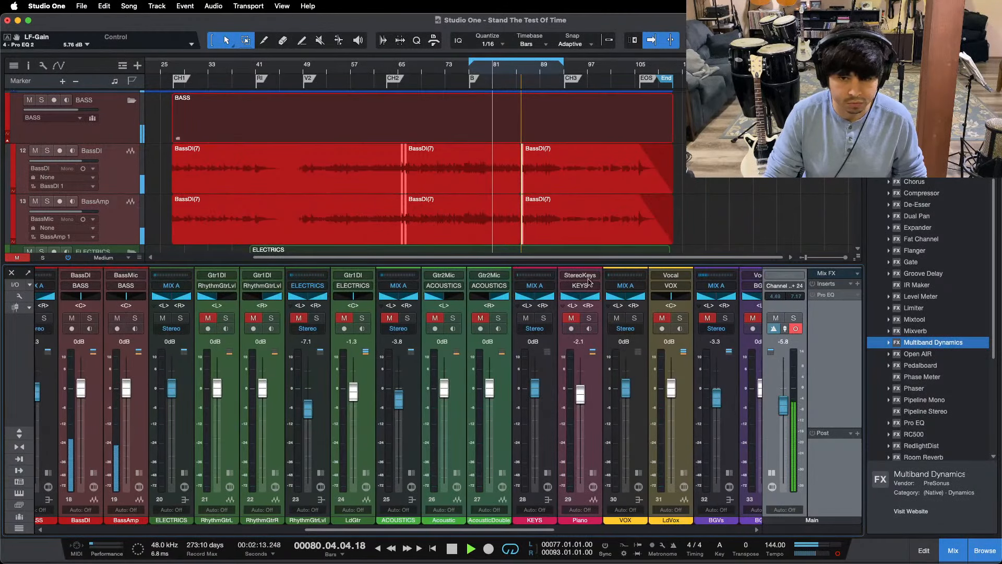
left_click(389, 318)
left_click(411, 474)
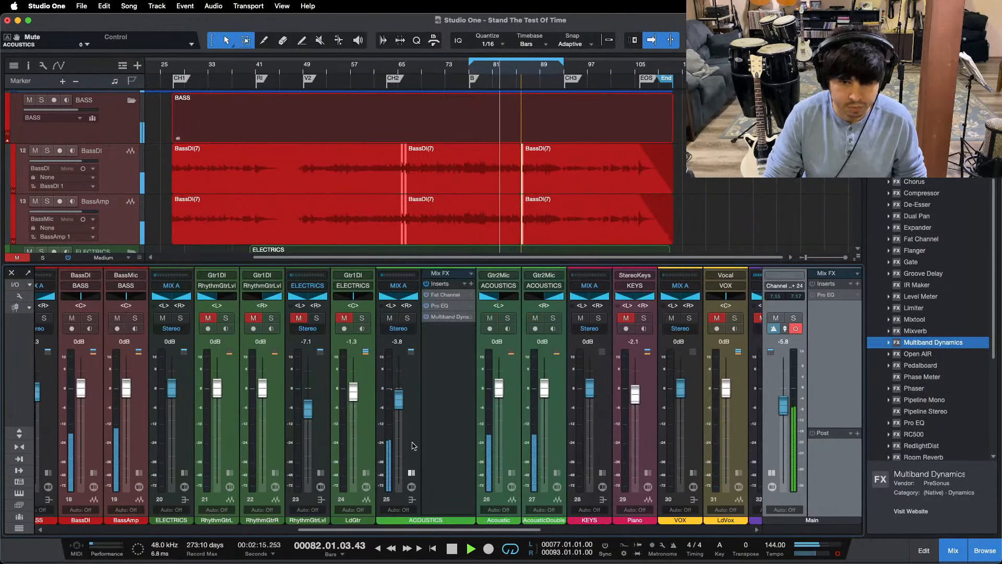
left_click(407, 318)
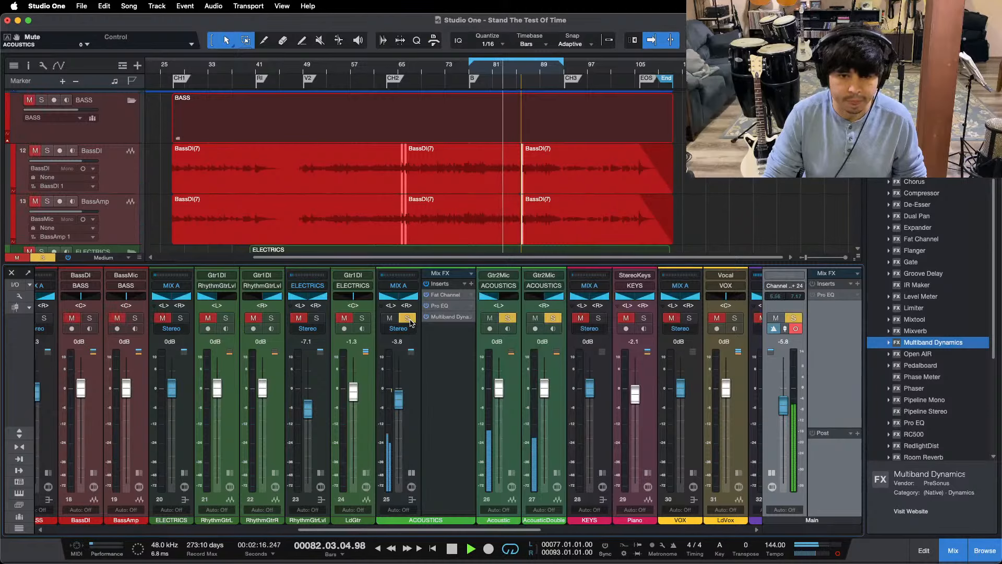
Step: Stop playback and open the ACOUSTICS bus's Fat Channel alongside the acoustic tracks around bar 77
left_click(446, 294)
key("space")
scroll(484, 169, "down", 5)
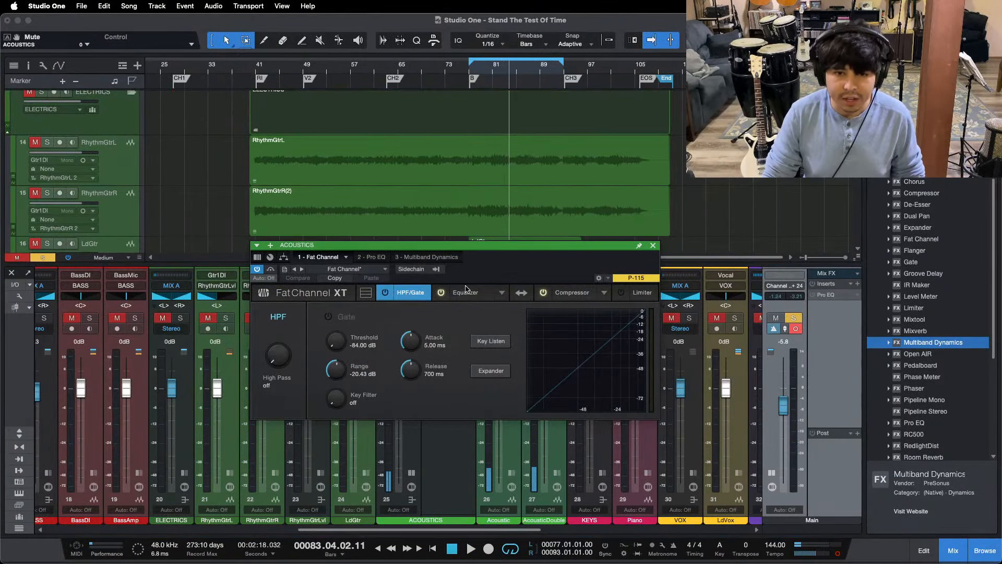
left_click_drag(535, 270, 538, 331)
scroll(407, 172, "down", 4)
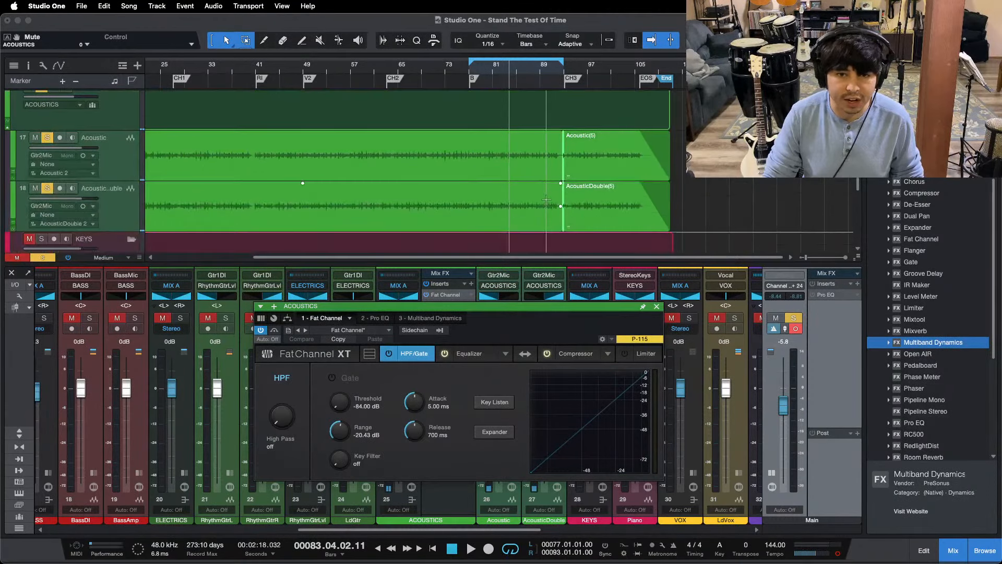
mouse_move(497, 562)
key("super+w")
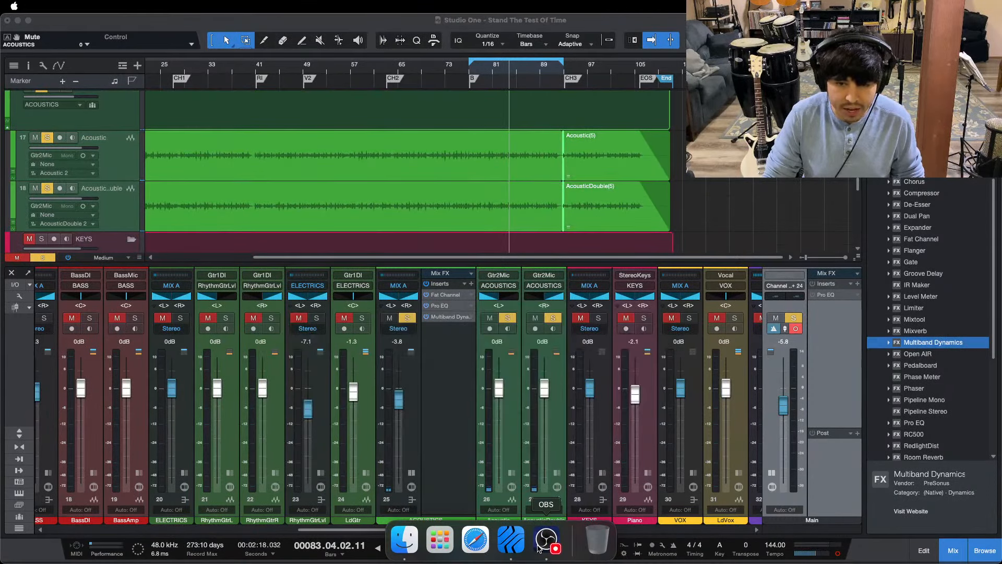
left_click(419, 505)
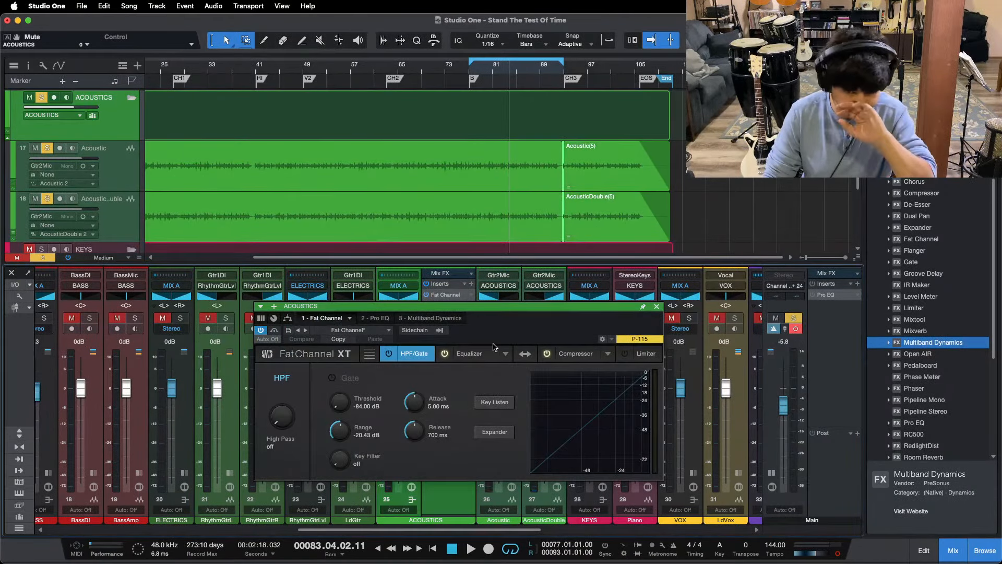
left_click_drag(495, 347, 503, 329)
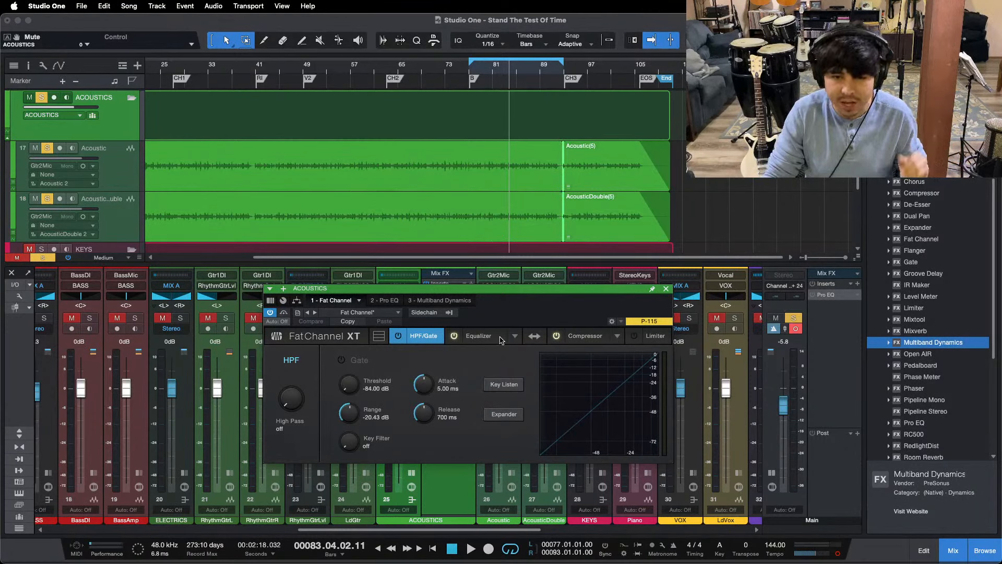
scroll(518, 71, "up", 5)
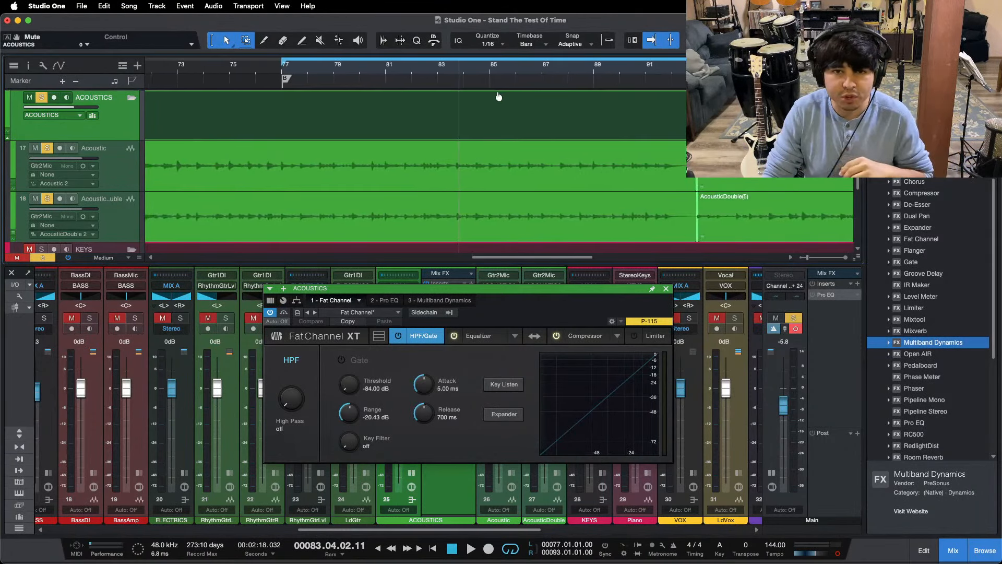
scroll(498, 96, "up", 2)
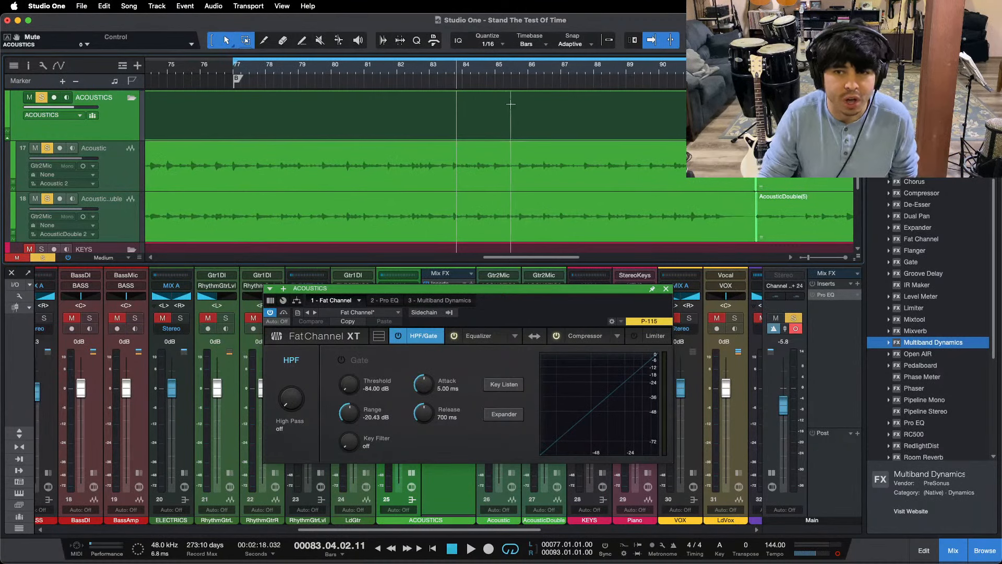
mouse_move(525, 313)
left_mouse_down()
mouse_move(590, 361)
mouse_move(529, 317)
left_mouse_up()
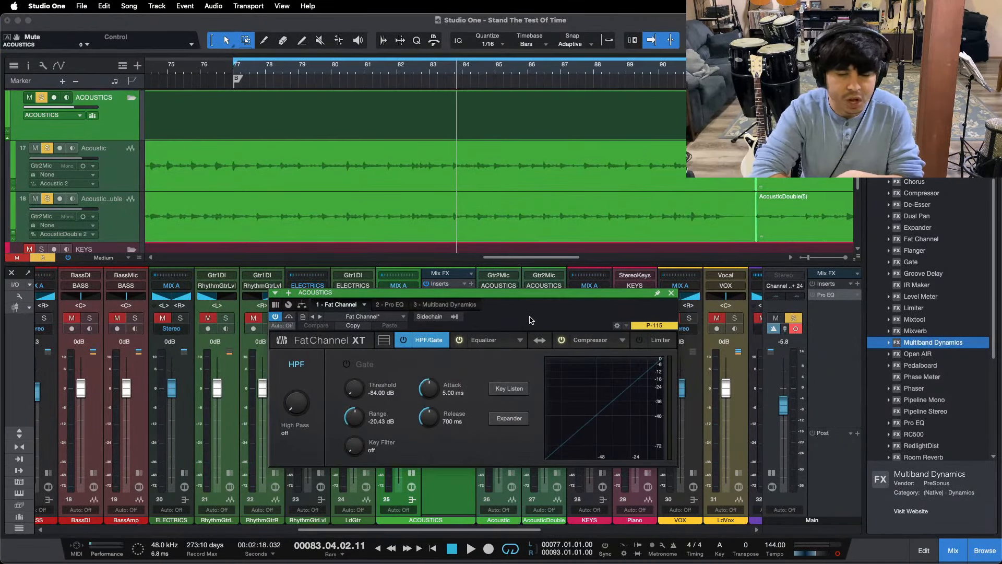
Step: Show the Fat Channel's Solar 69 equalizer and play the soloed acoustics from bar 77 to review it
left_click(498, 341)
mouse_move(493, 325)
left_mouse_down()
mouse_move(717, 356)
mouse_move(499, 343)
left_mouse_up()
key("KP_1")
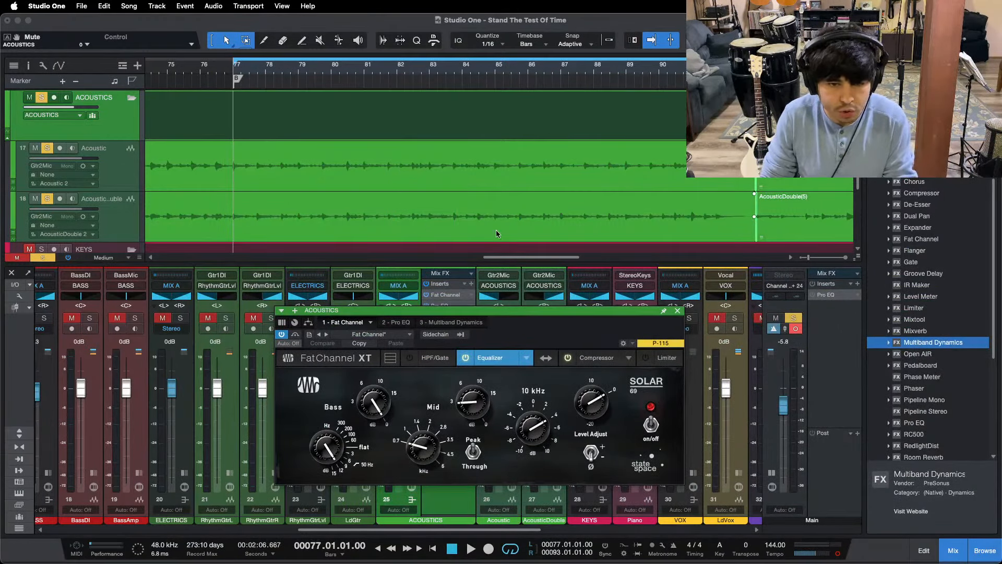
key("space")
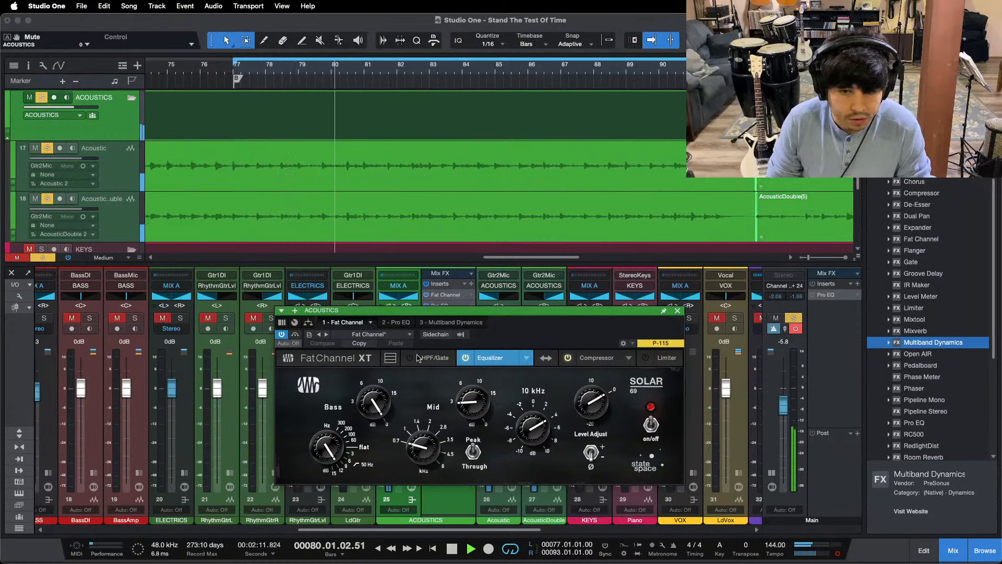
left_click_drag(545, 337, 531, 317)
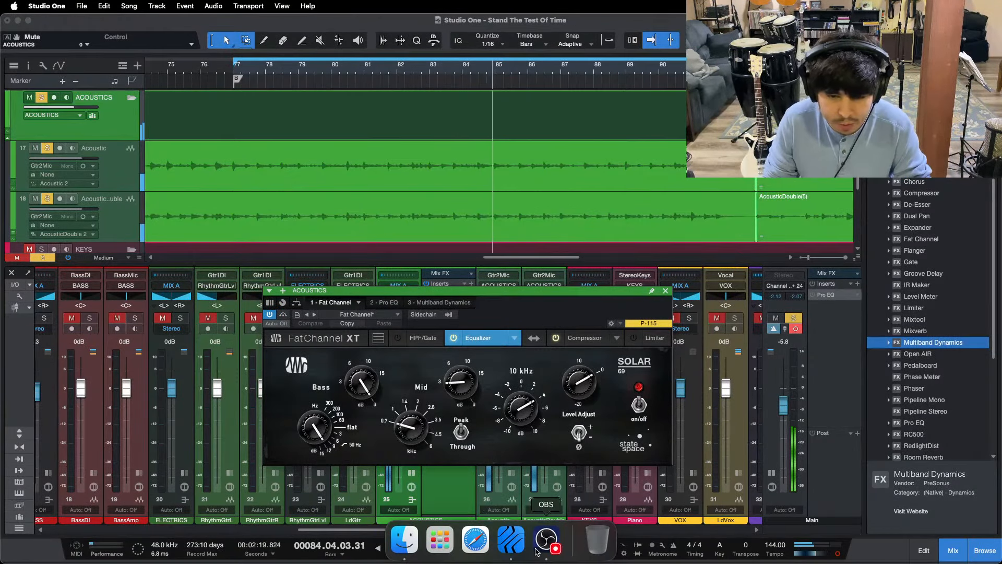
left_click(538, 549)
left_click(438, 474)
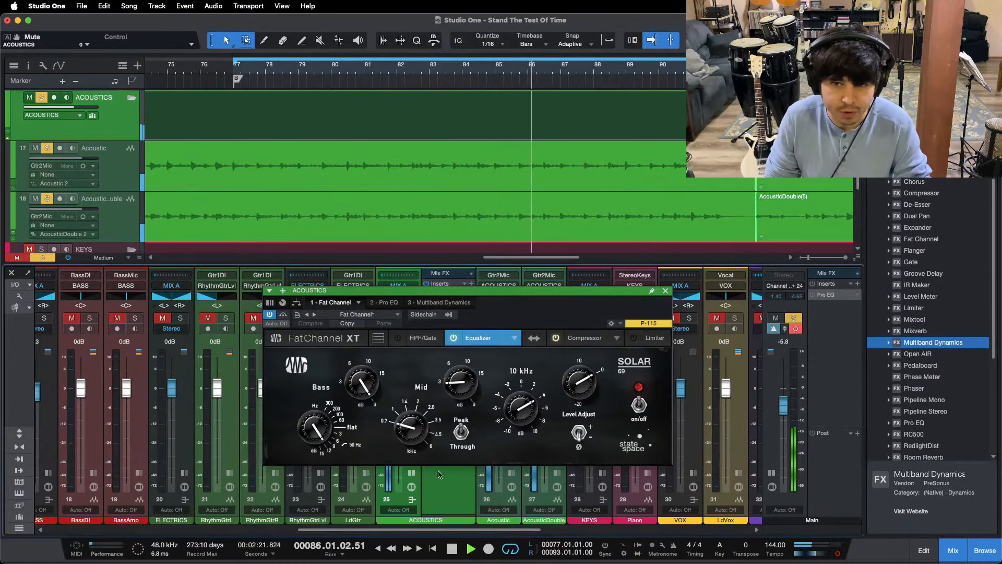
left_click_drag(496, 312, 481, 278)
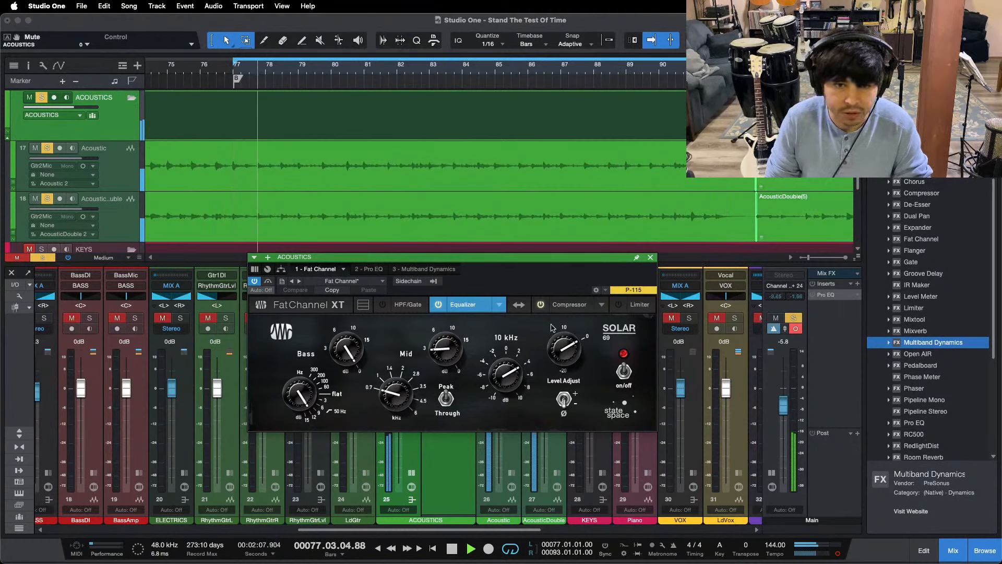
Step: Examine the FET compressor settings in the ACOUSTICS Fat Channel during playback
left_click(569, 304)
left_click_drag(518, 286, 518, 288)
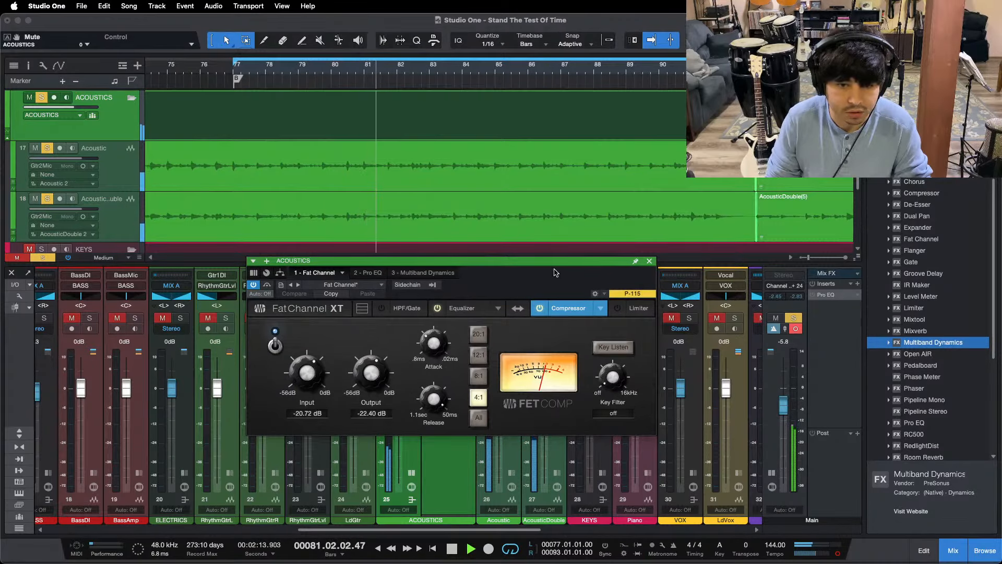
left_click_drag(547, 261, 521, 242)
Step: Enable the low cut in the ACOUSTICS bus's Pro EQ and set it to 138 Hz
left_click(351, 247)
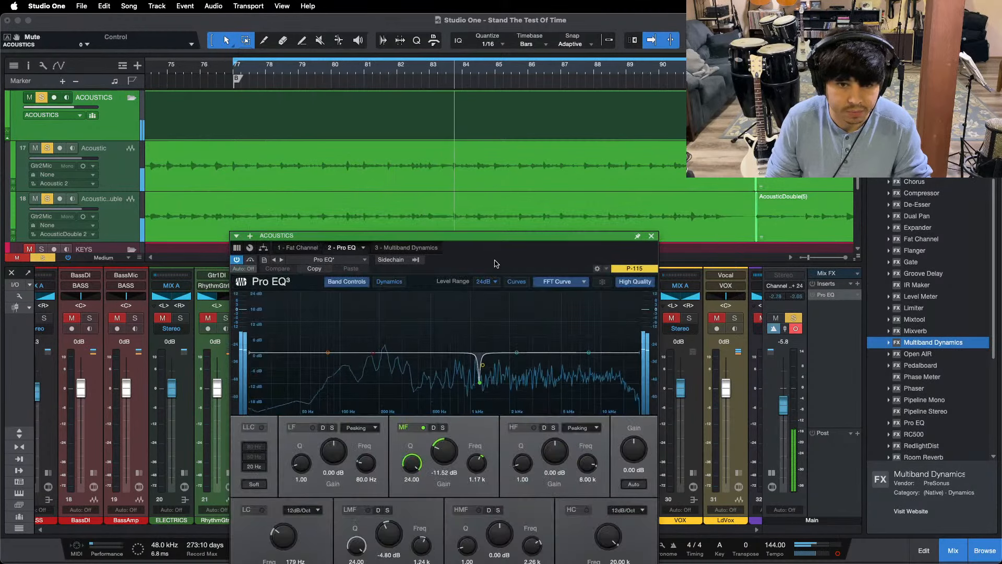
left_click_drag(397, 236, 403, 181)
left_click_drag(379, 292, 356, 293)
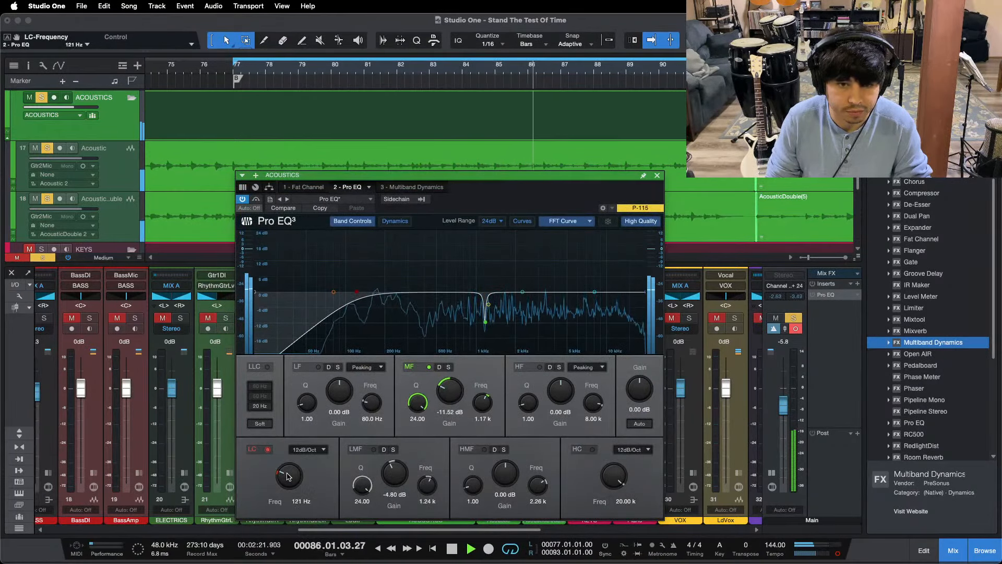
scroll(287, 476, "up", 2)
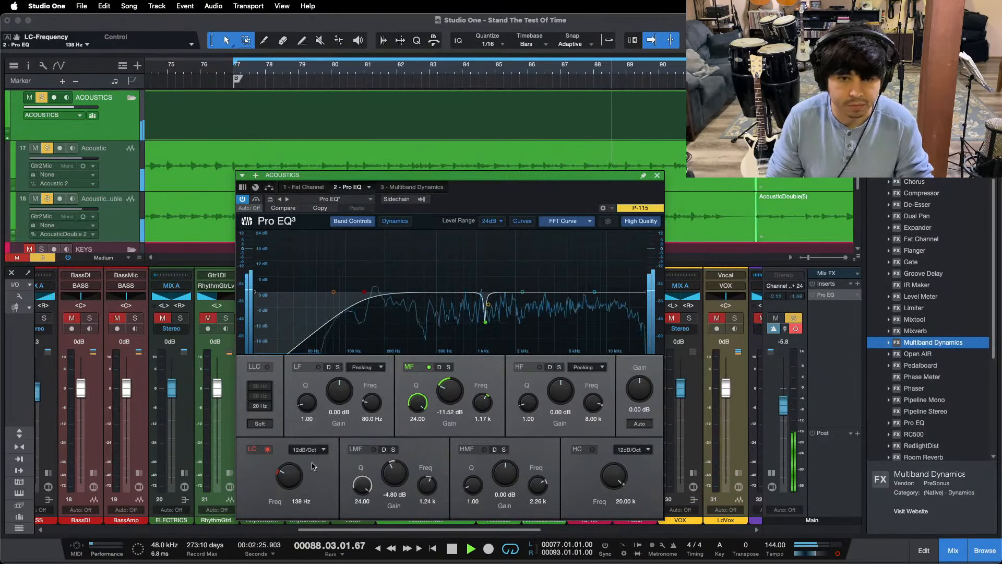
Step: Set the H band's low threshold to -24.72 dB in the ACOUSTICS Multiband Dynamics and close the plug-in
left_click(419, 189)
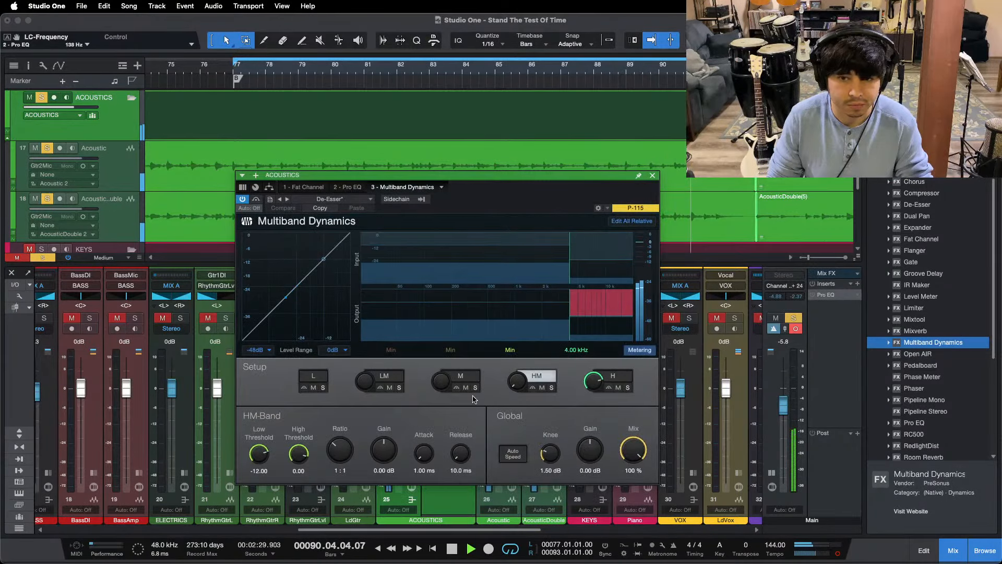
left_click(613, 379)
scroll(262, 449, "up", 2)
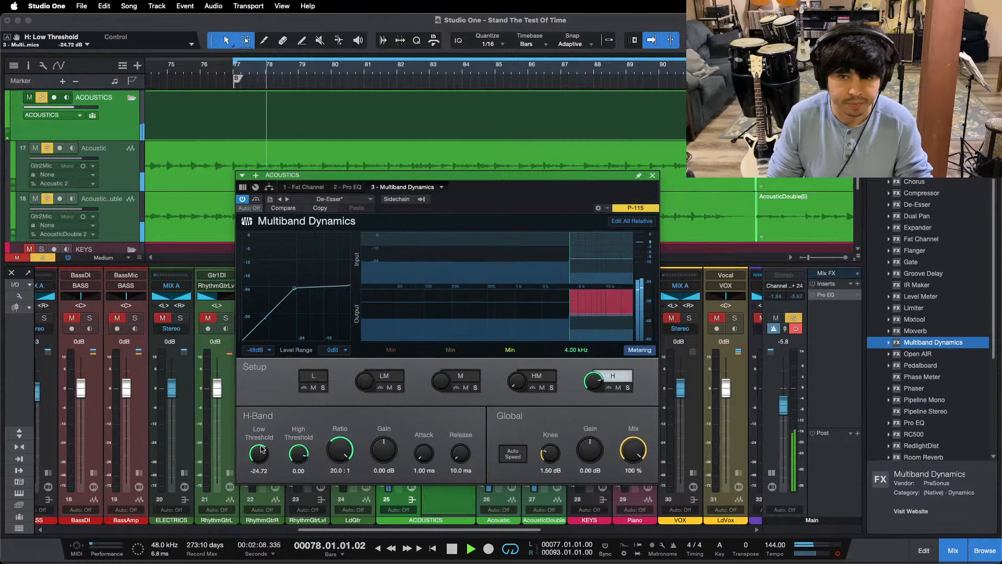
scroll(262, 449, "up", 2)
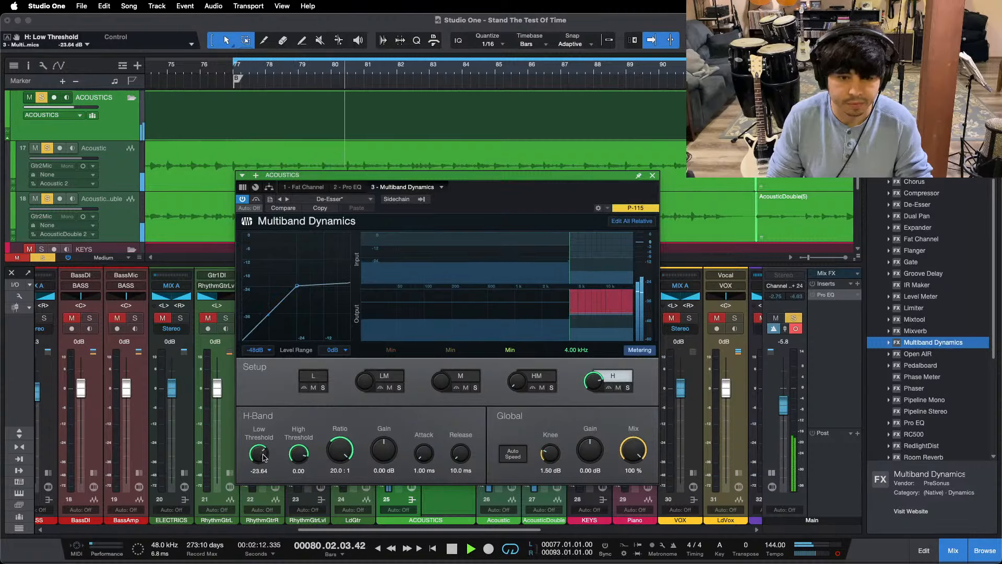
scroll(264, 458, "down", 2)
left_click(652, 175)
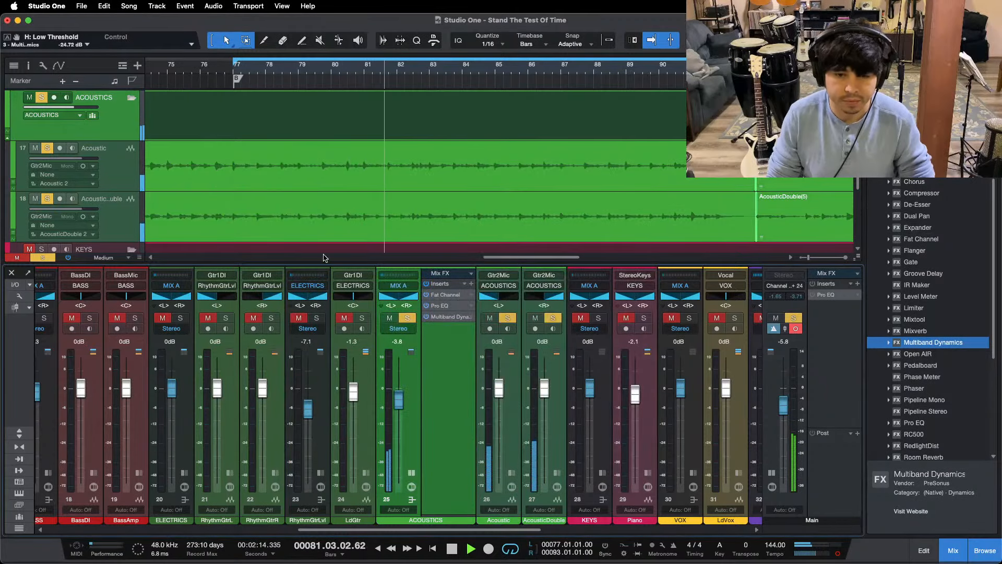
Step: Reopen the ACOUSTICS Multiband Dynamics, audition the H band in solo, then unsolo it and close the plug-in
left_click(447, 317)
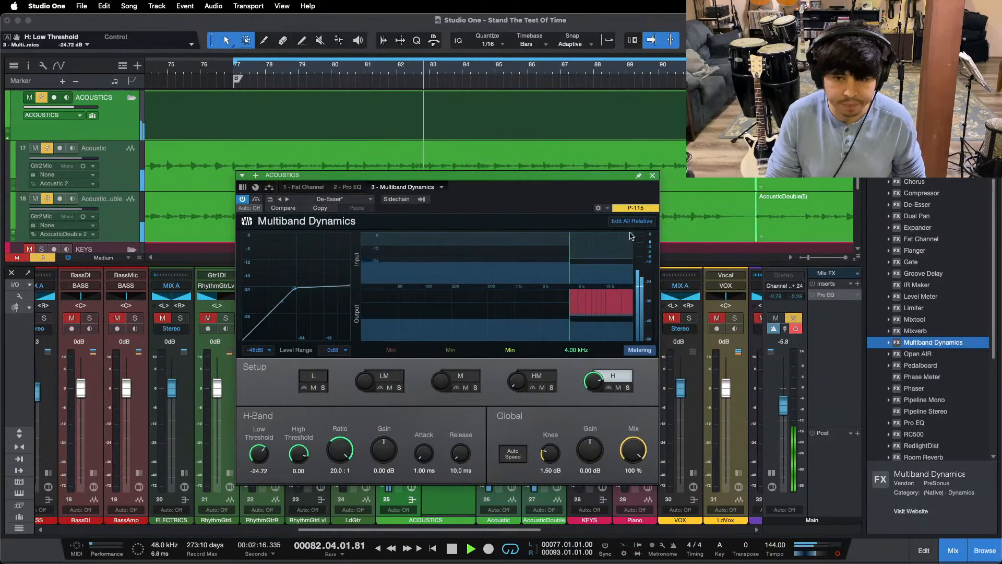
left_click(628, 389)
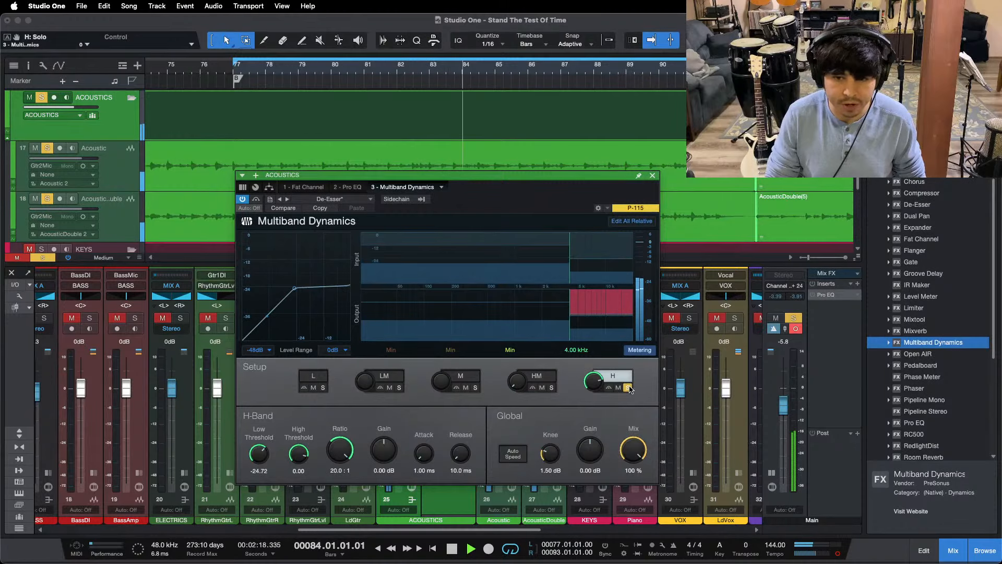
left_click(628, 388)
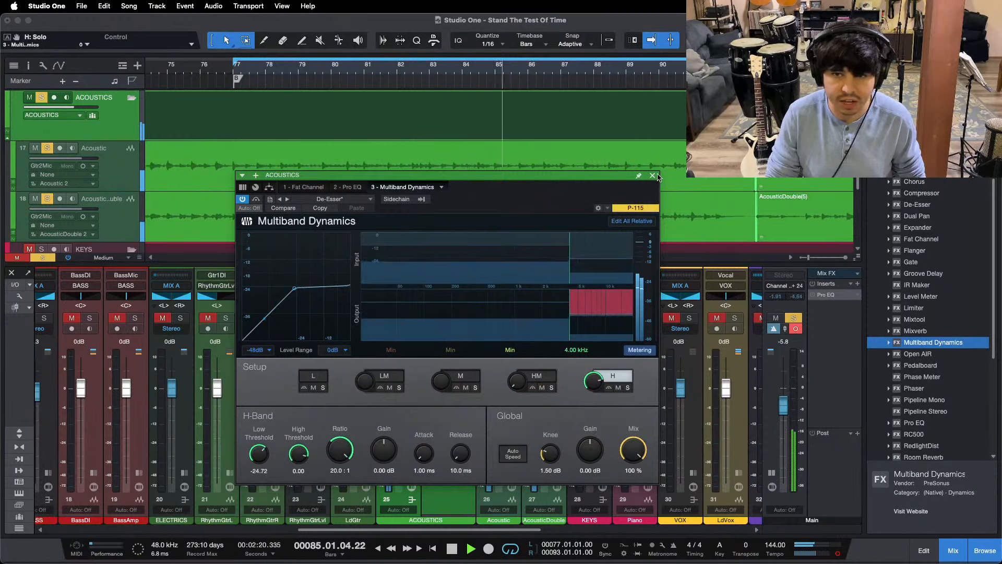
left_click(653, 175)
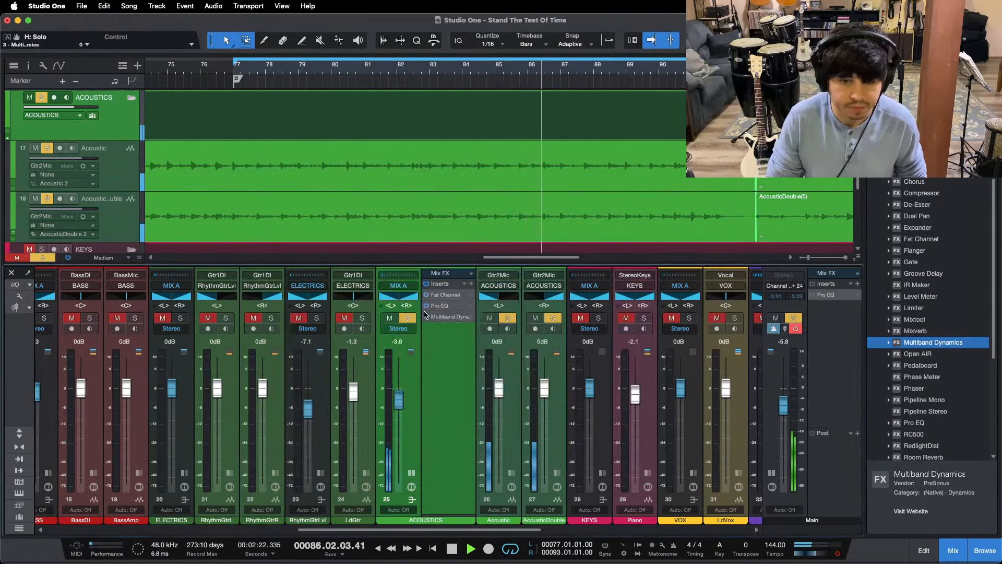
Step: Unsolo the ACOUSTICS bus, mute the BASS bus and raise the ACOUSTICS fader to -2.9 dB against the drums
left_click(426, 283)
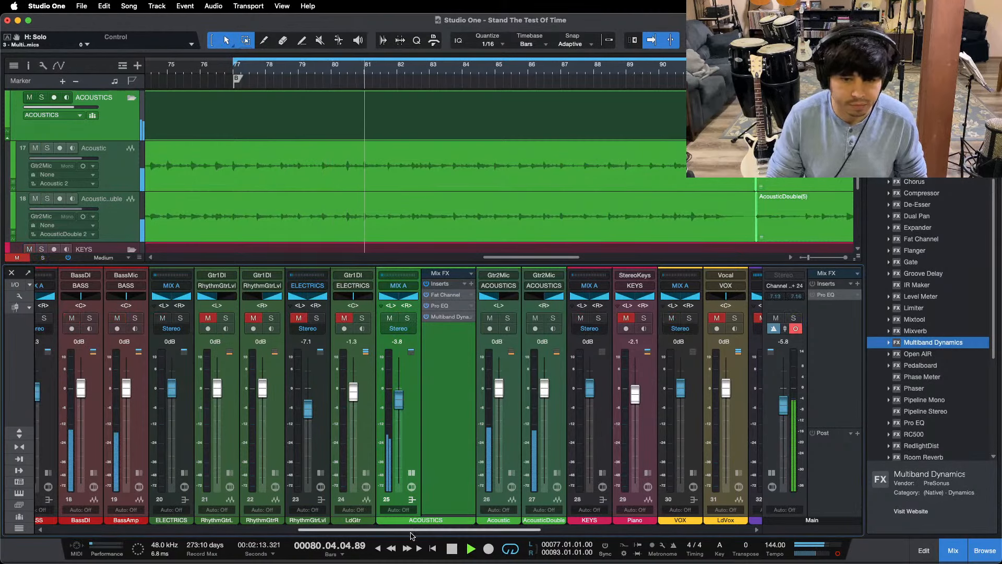
scroll(387, 532, "left", 2)
scroll(386, 532, "left", 1)
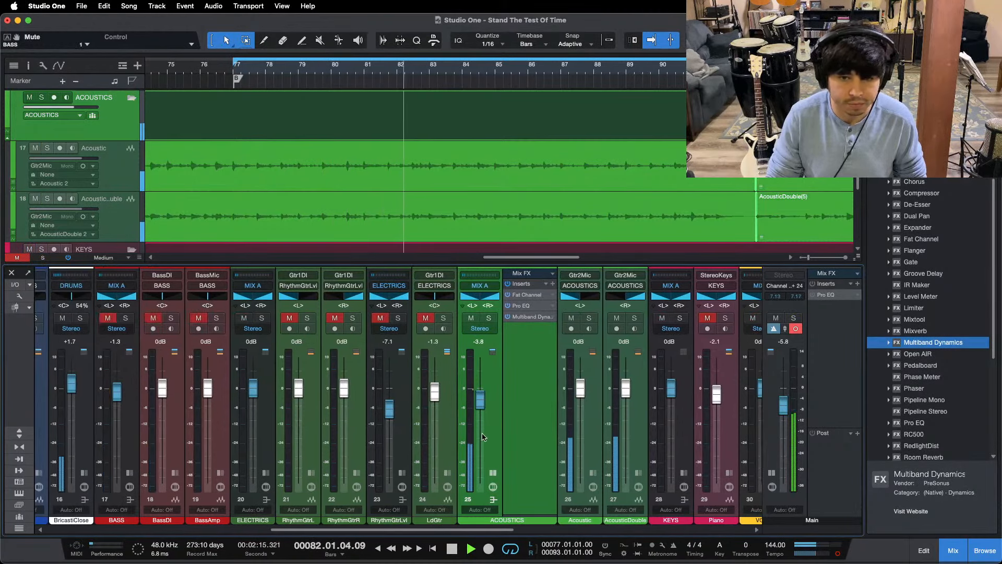
scroll(479, 402, "up", 1)
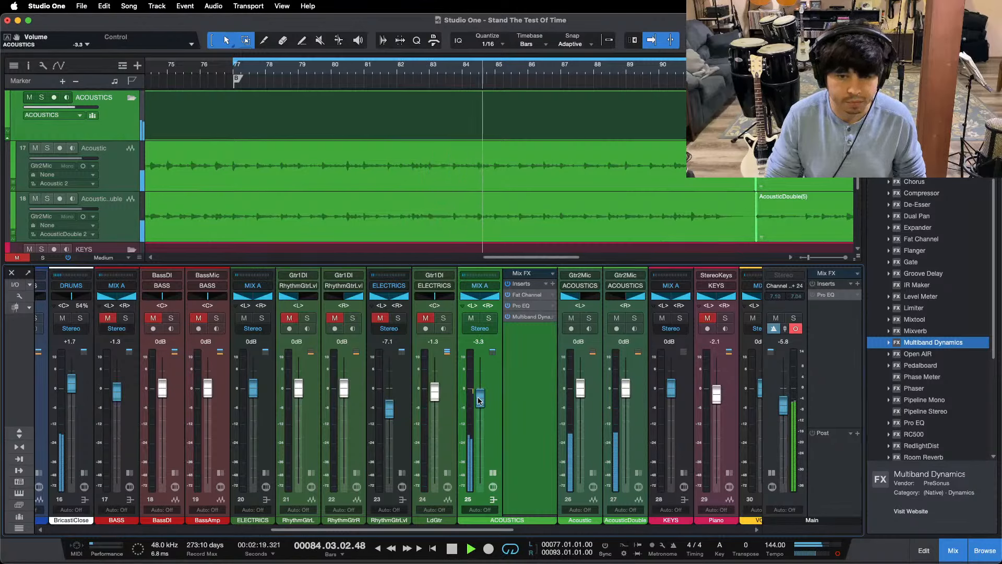
Step: Switch the Main output from mono to stereo and replay the section from bar 77
left_click(838, 554)
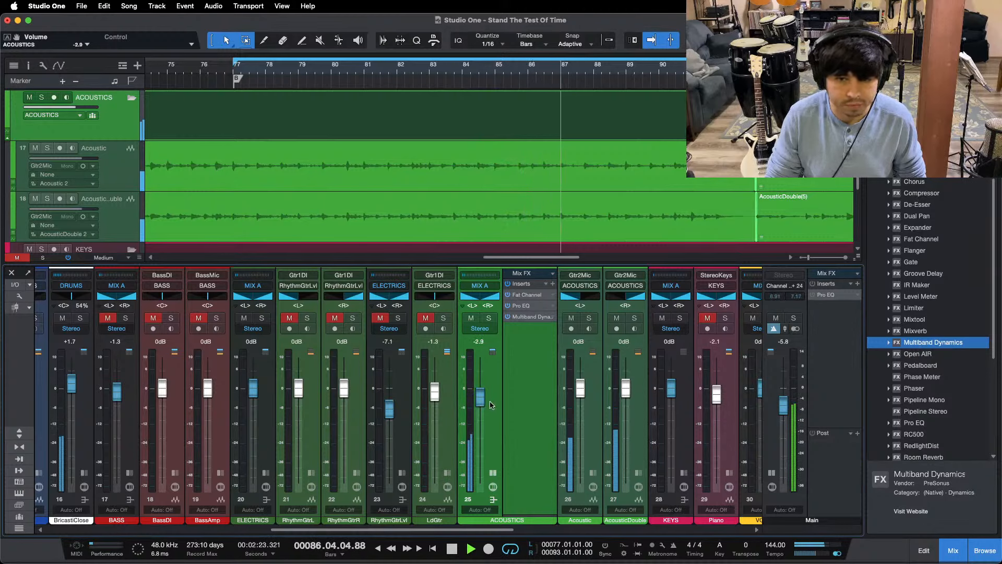
key("space")
key("space")
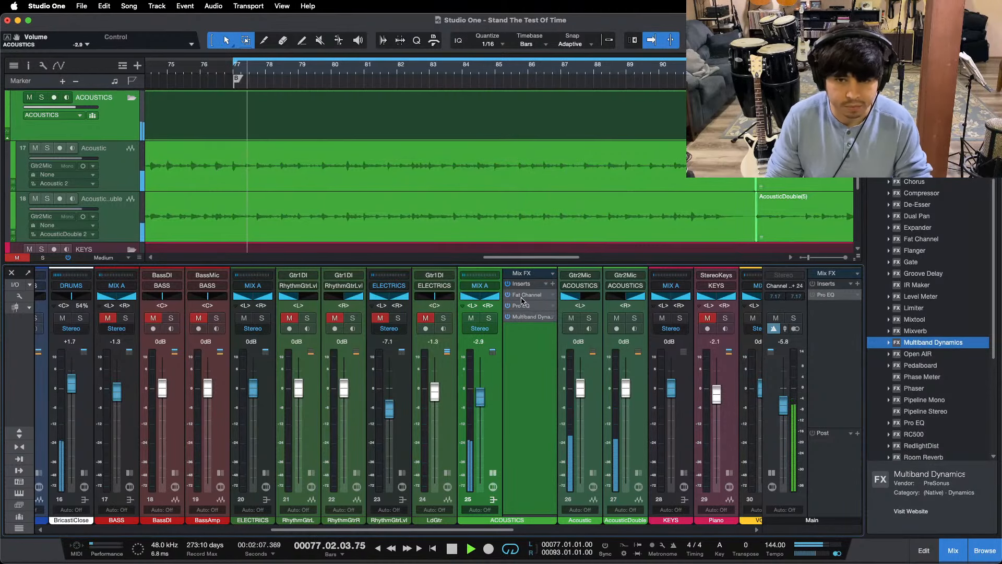
Step: Set the 10 kHz gain to 6 dB in the ACOUSTICS Fat Channel's Solar 69 equalizer
left_click(526, 294)
left_click(447, 285)
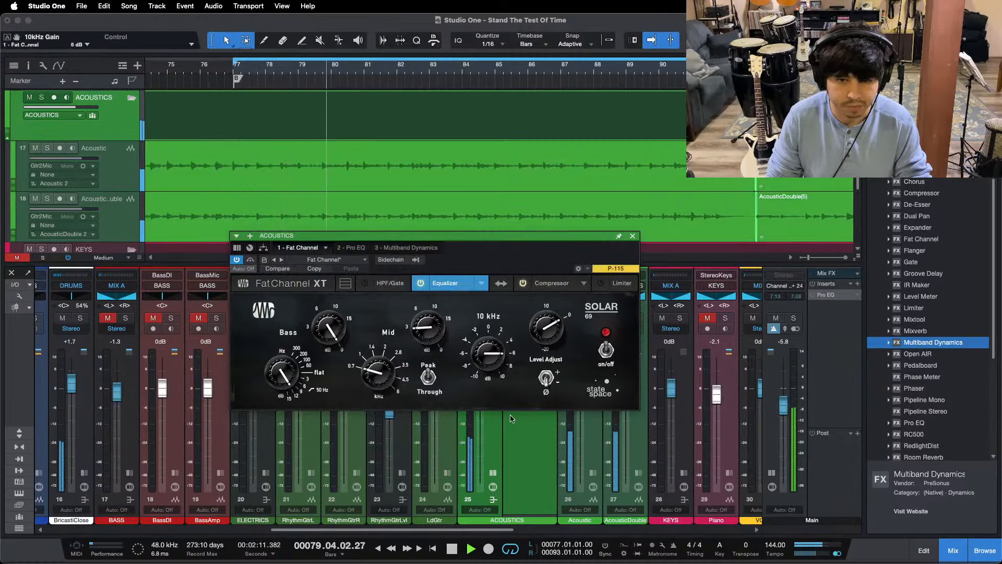
Step: Solo the ACOUSTICS bus, replay the section and try an H-band low threshold of -25.80 dB in its Multiband Dynamics
key("s")
key("space")
key("space")
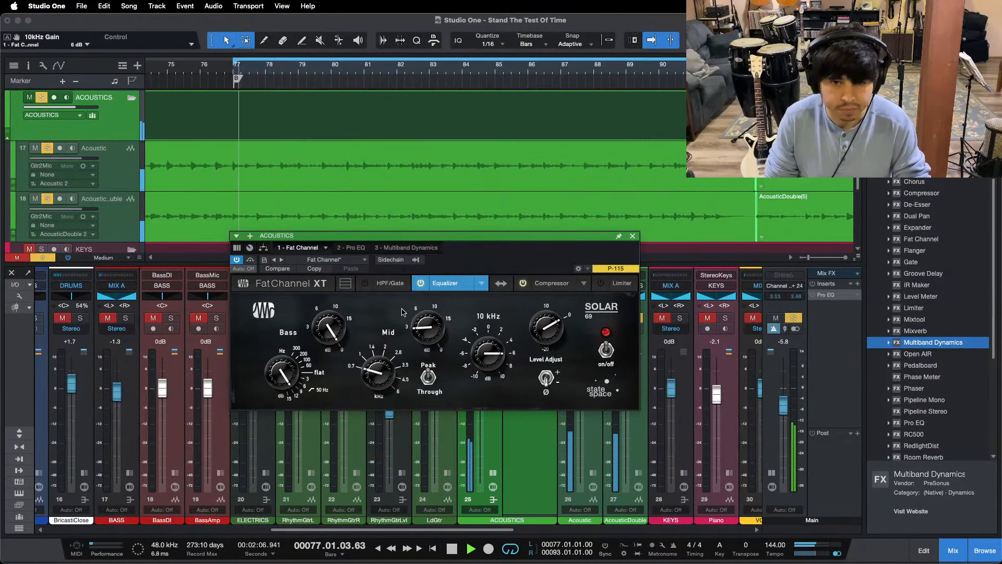
left_click(402, 249)
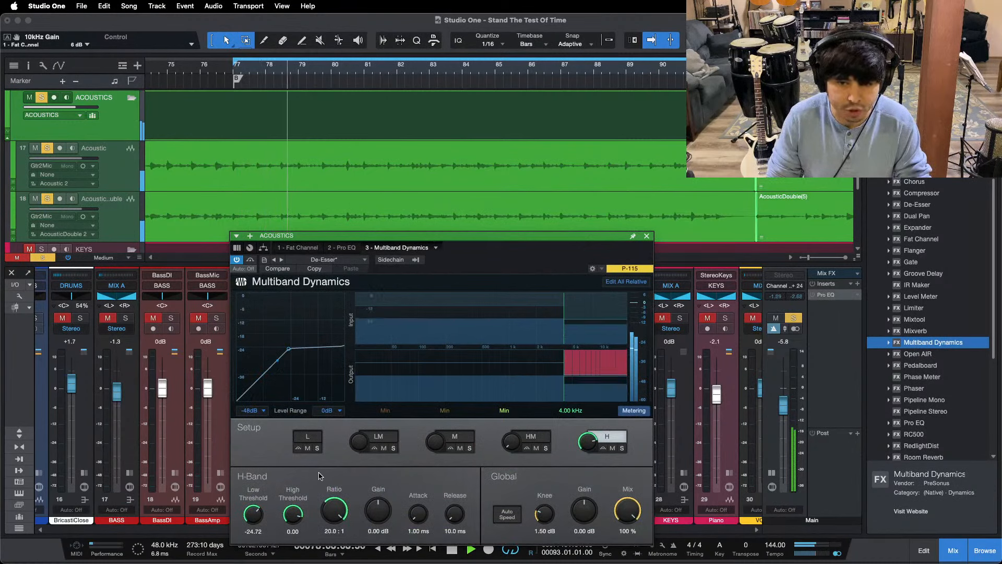
left_click_drag(254, 514, 254, 515)
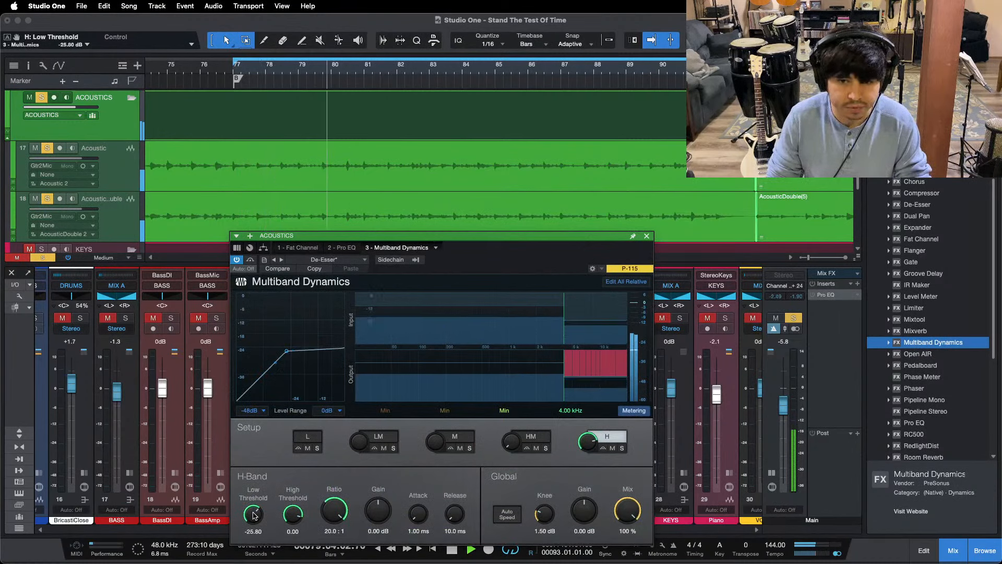
scroll(253, 516, "up", 1)
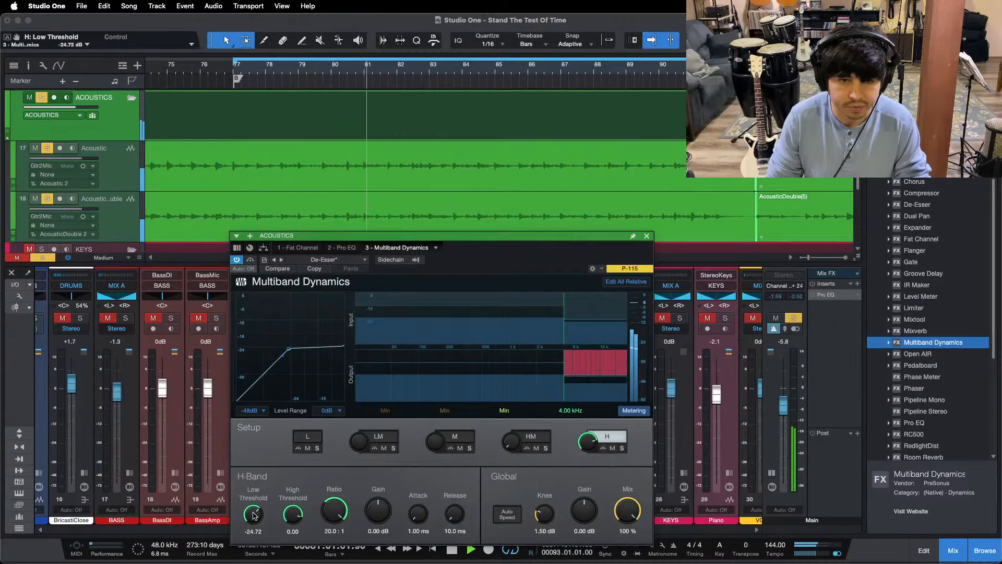
left_click(646, 236)
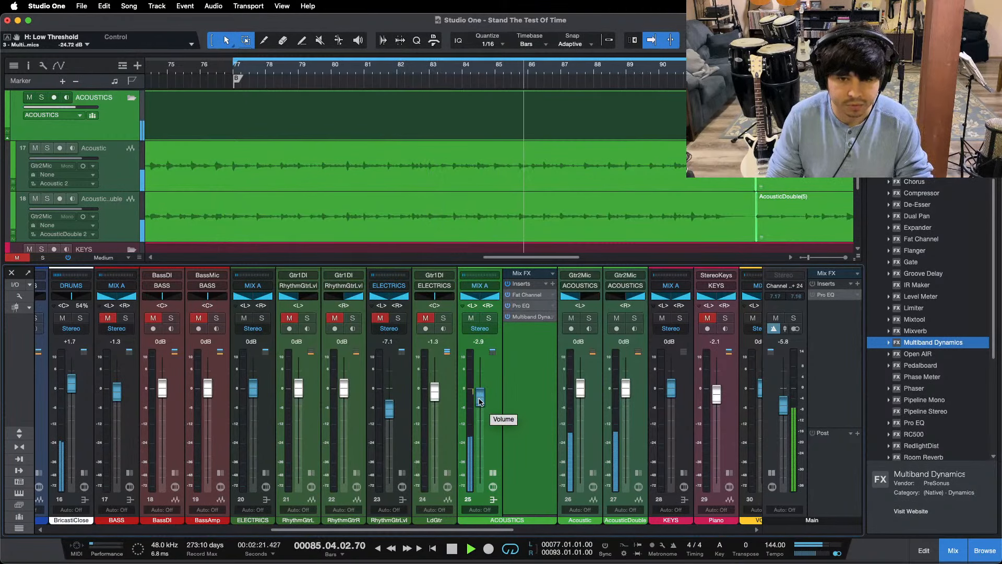
Step: Review the ACOUSTICS Pro EQ, then replay from bar 77 and briefly unmute the BASS bus to compare
left_click(523, 307)
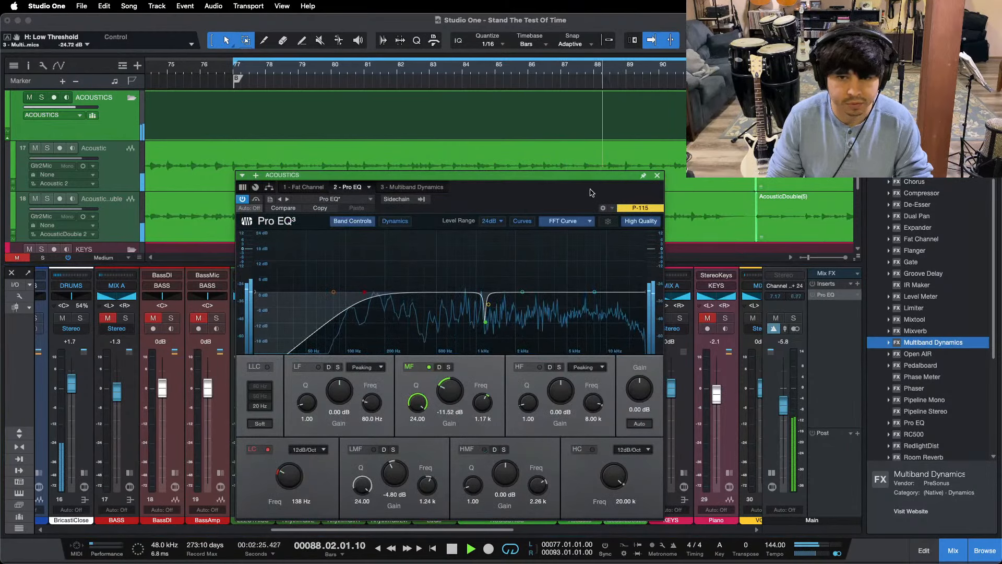
left_click(658, 175)
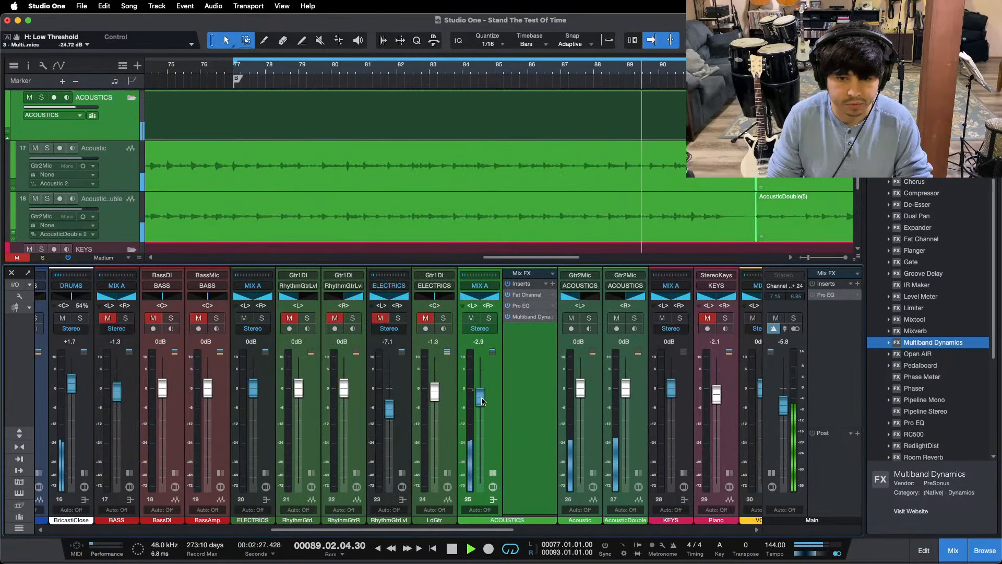
key("KP_1")
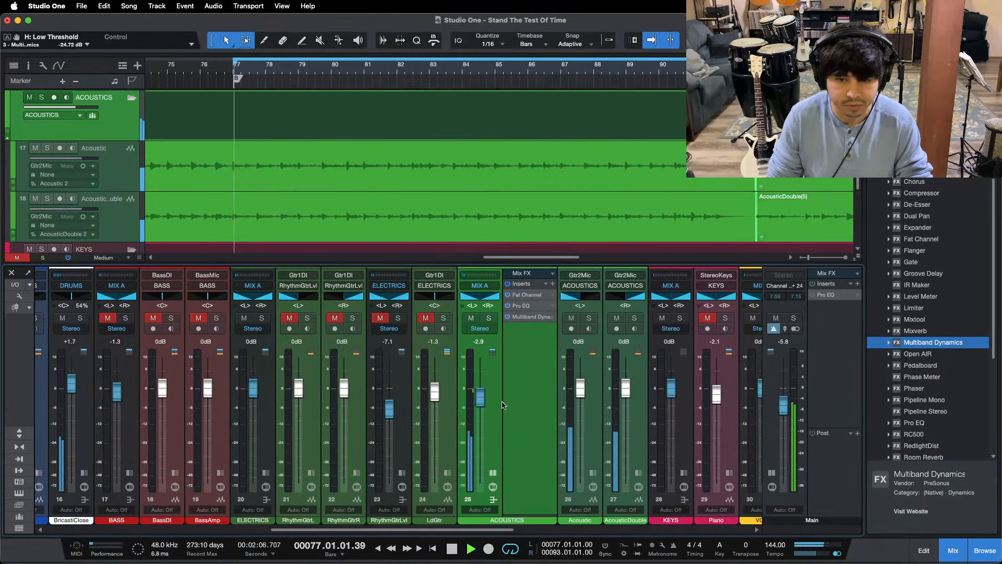
left_click(108, 319)
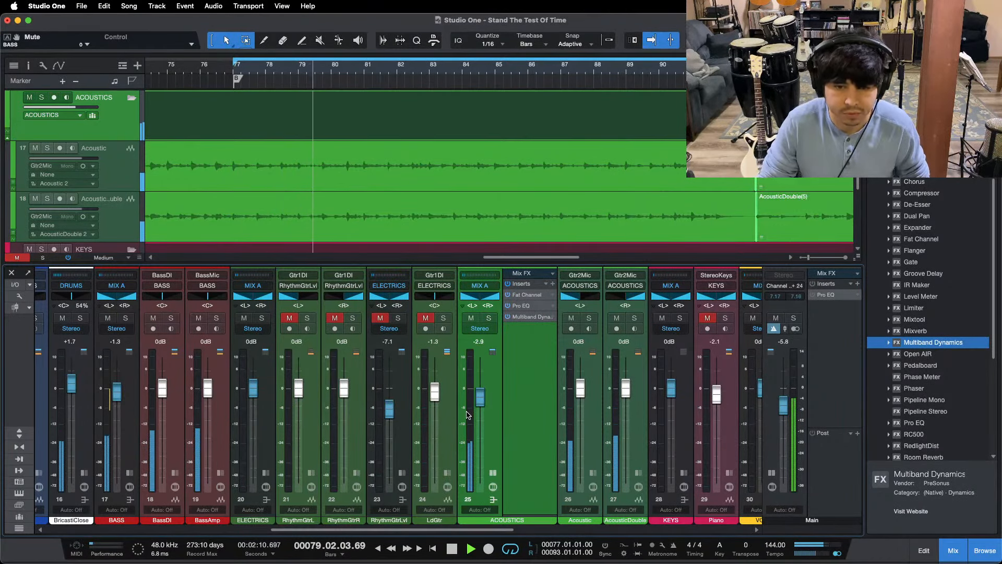
left_click(108, 318)
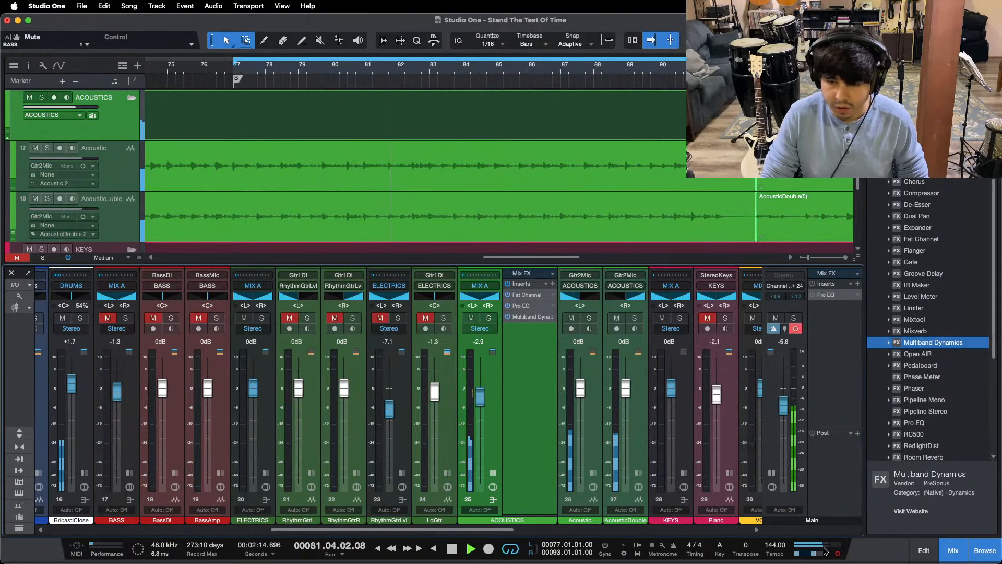
Step: Unmute and solo the Piano channel in the KEYS bus, expand its strip to show the inserts and play the section
scroll(543, 430, "right", 5)
mouse_move(511, 558)
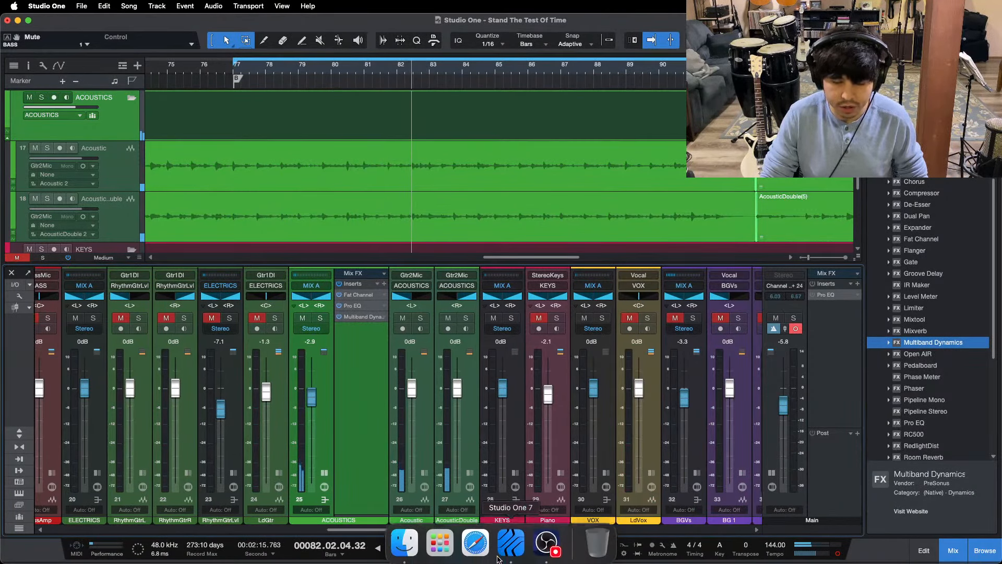
left_click(544, 544)
left_click(359, 488)
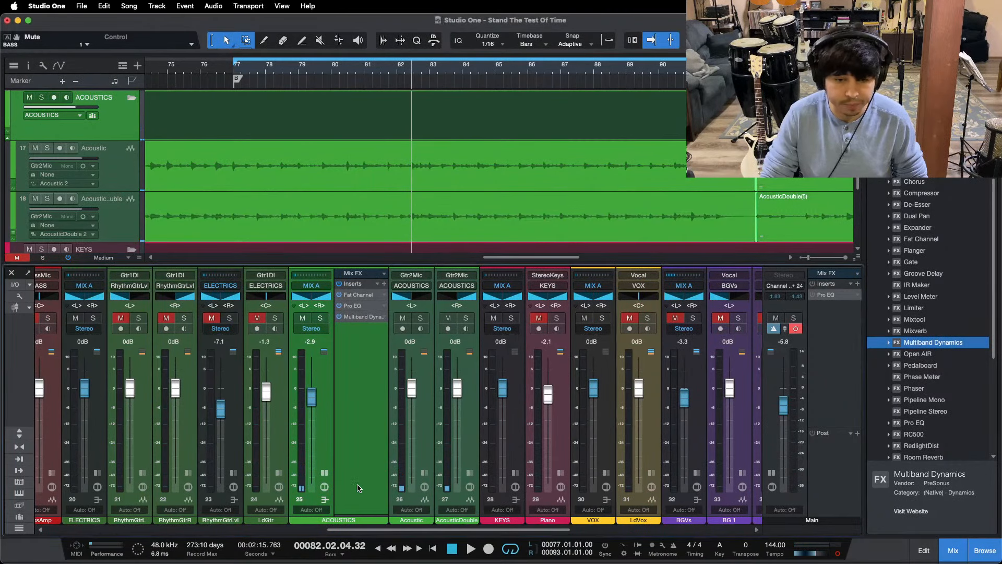
left_click(539, 318)
left_click(557, 318)
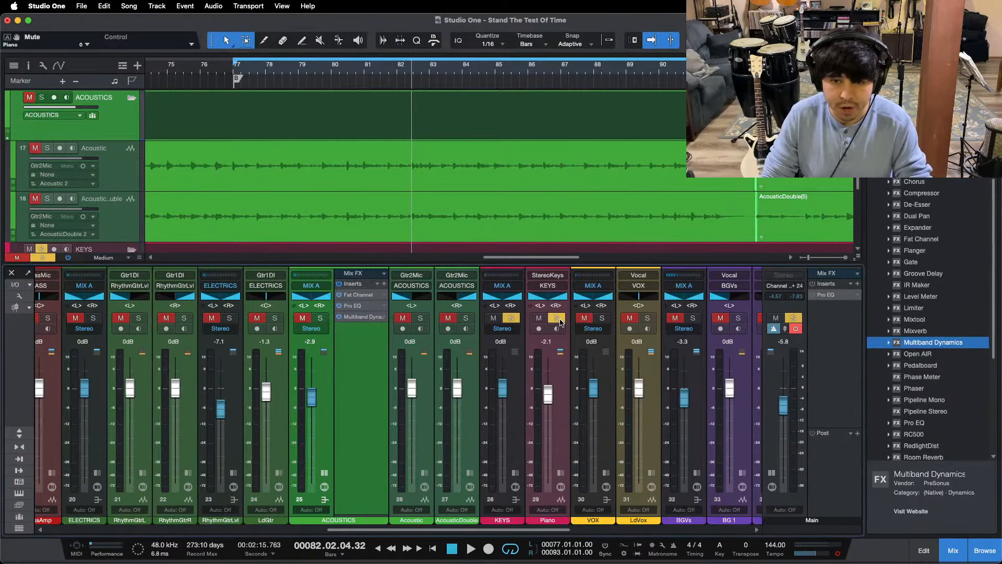
left_click(560, 472)
key("space")
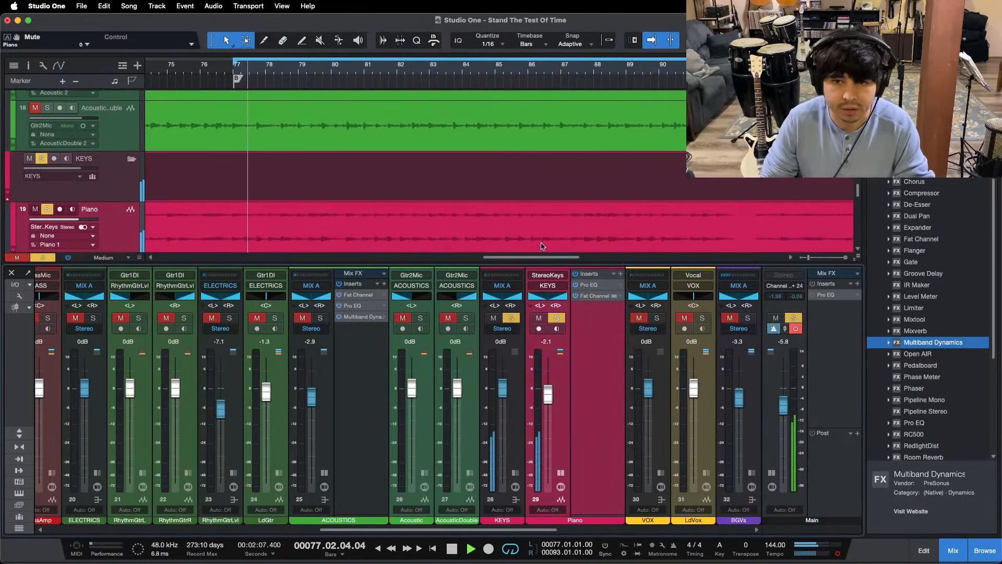
Step: In the Piano Pro EQ, set the low cut to 182 Hz and the LMF band to -1.44 dB at 311 Hz
left_click(588, 285)
left_click_drag(774, 132, 487, 175)
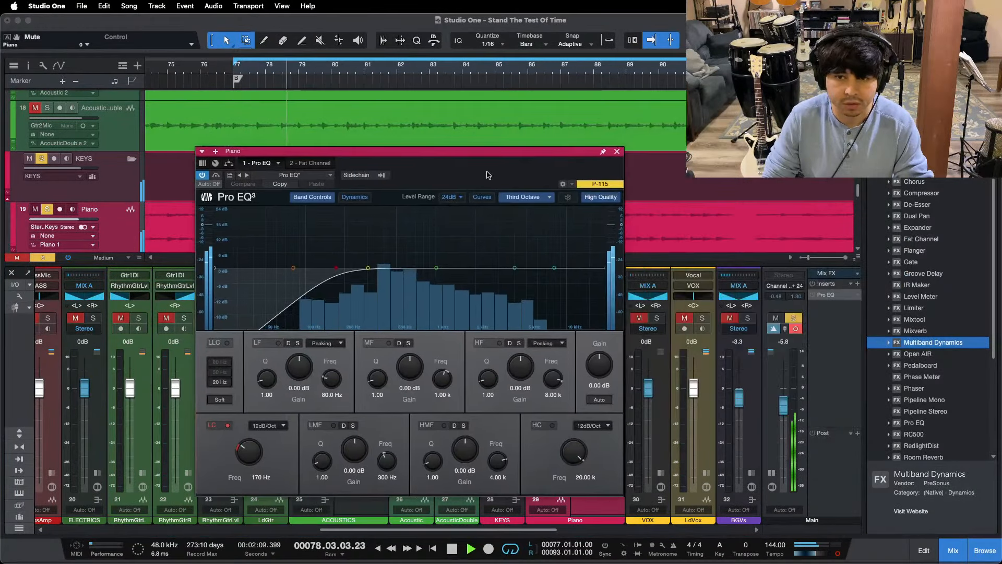
scroll(255, 461, "up", 2)
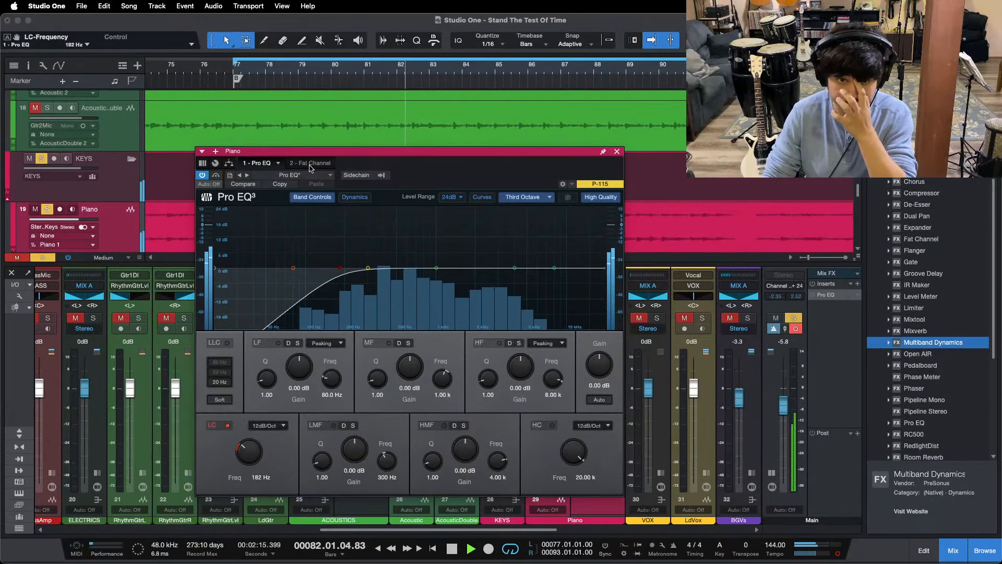
left_click_drag(371, 272, 368, 237)
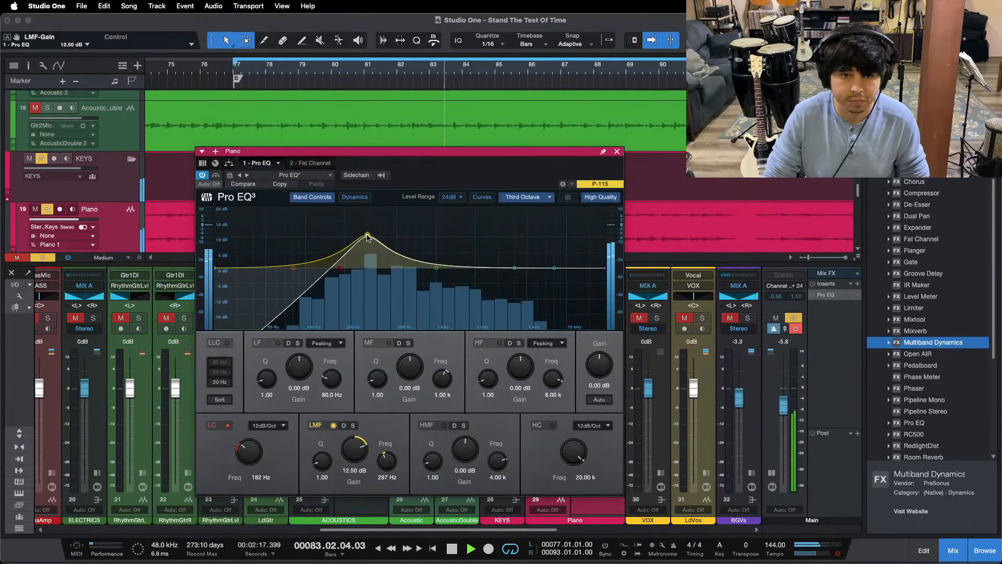
scroll(356, 448, "down", 10)
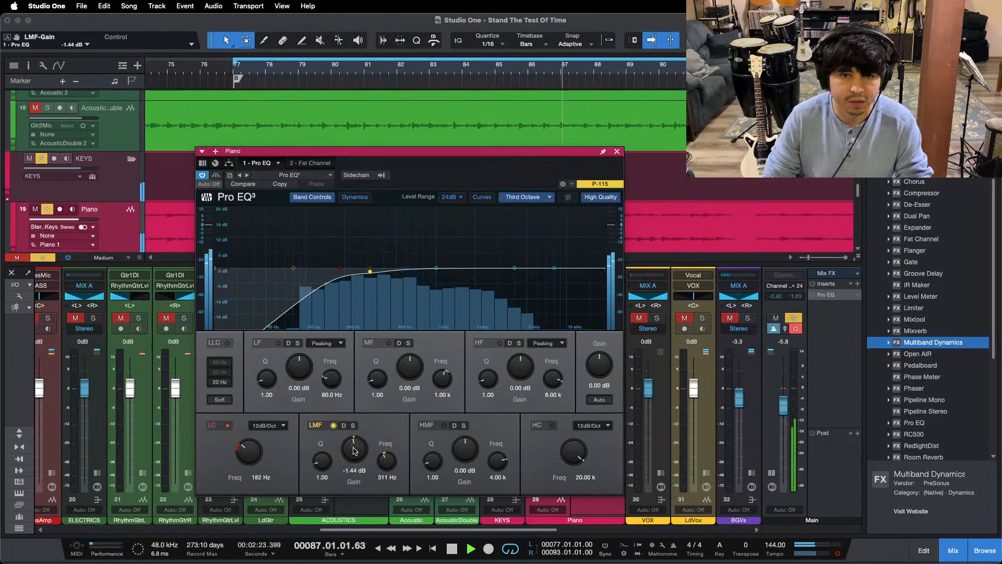
Step: Set the FET compressor in the Piano's Fat Channel to -23.52 dB input and -19.60 dB output
left_click(296, 164)
left_click_drag(417, 174, 474, 300)
left_click(539, 220)
left_click(511, 220)
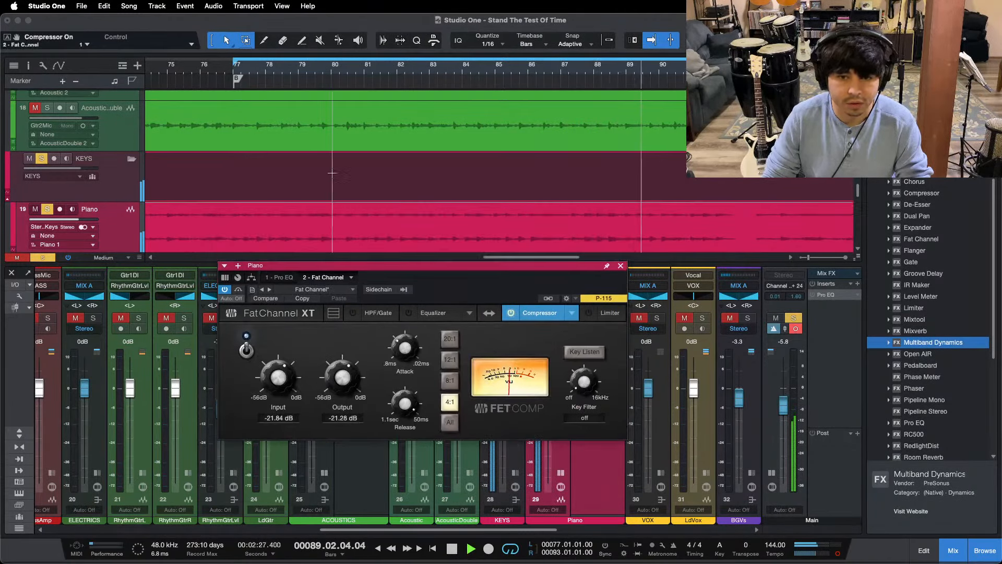
left_click_drag(271, 378, 270, 382)
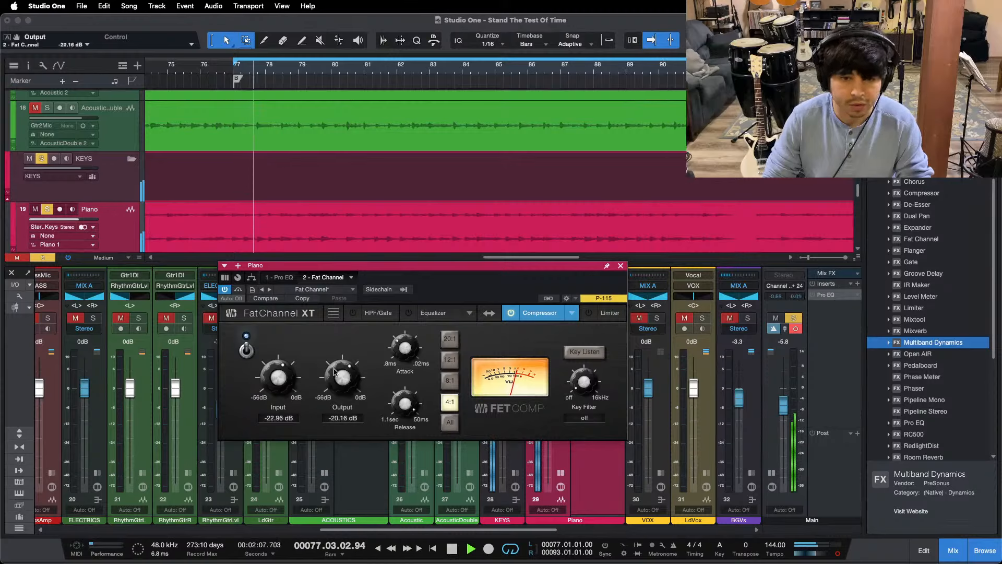
left_click_drag(334, 372, 343, 377)
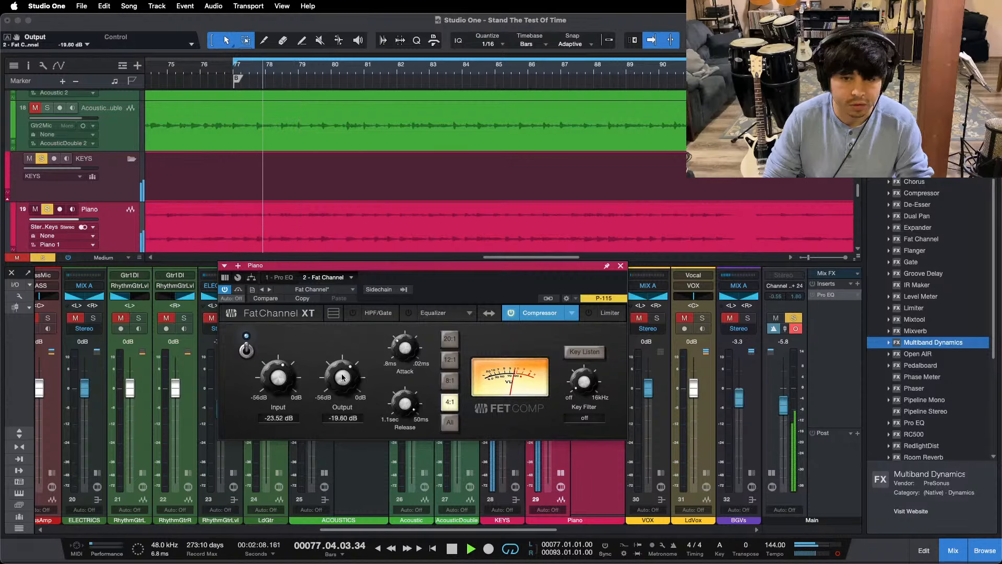
Step: Boost the HMF band at 4 kHz by 5.76 dB in the Piano Pro EQ and close the plug-in
left_click(289, 278)
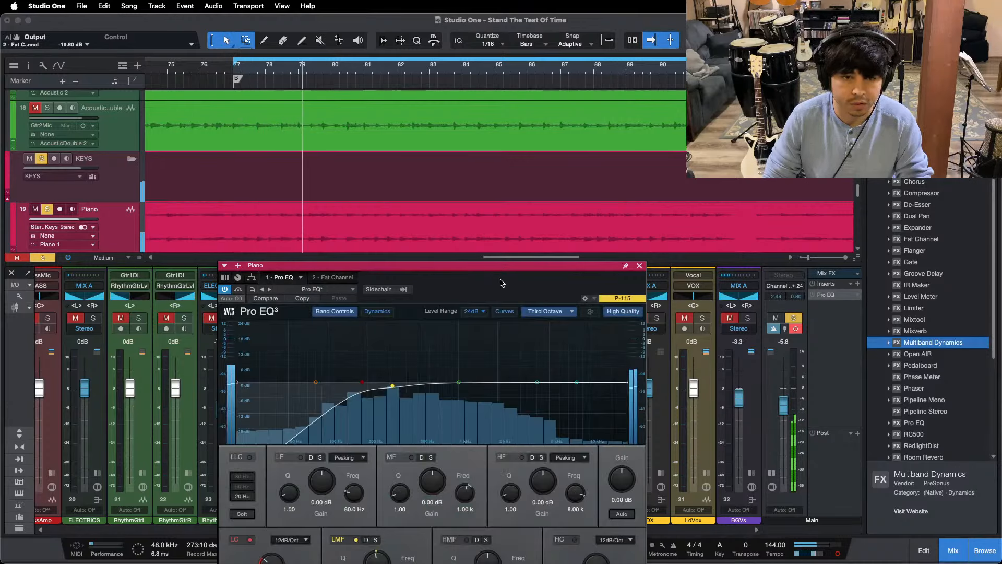
left_click_drag(500, 283, 506, 218)
left_click_drag(490, 510, 490, 505)
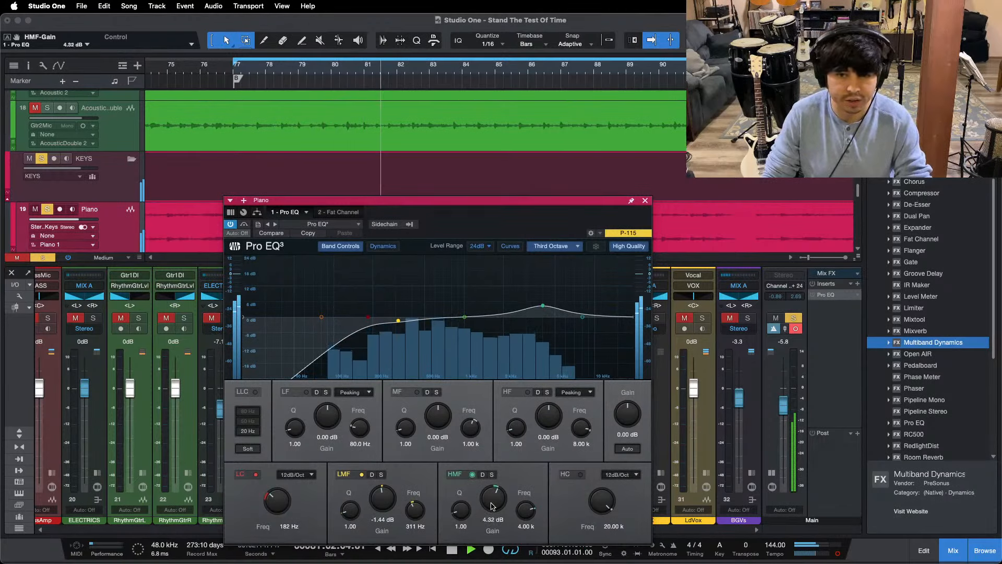
scroll(491, 506, "up", 1)
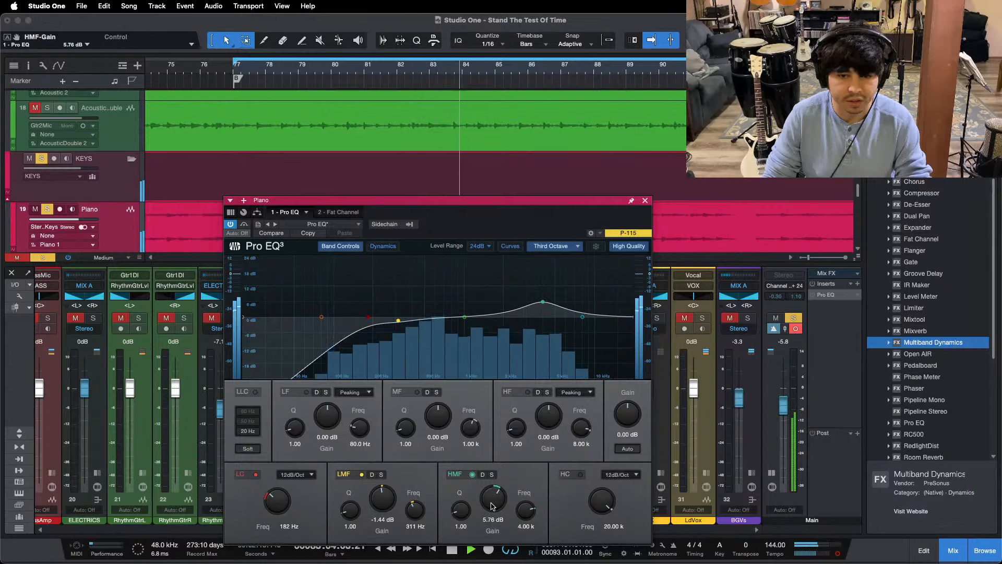
left_click(645, 200)
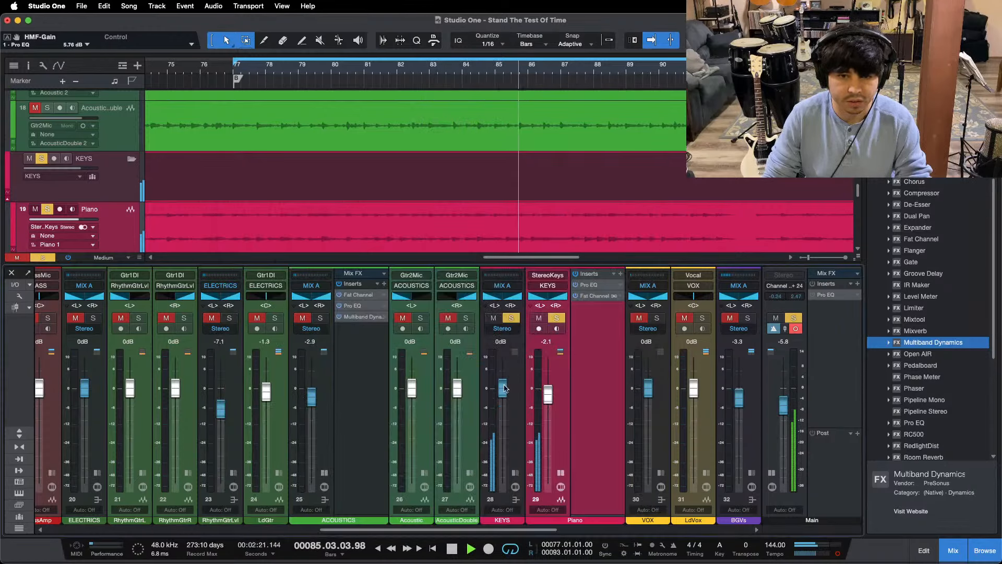
Step: Solo the ACOUSTICS bus alongside the keys, lower the Piano fader to -3.8 dB and collapse the expanded strips
left_click(320, 318)
left_click_drag(548, 395, 548, 401)
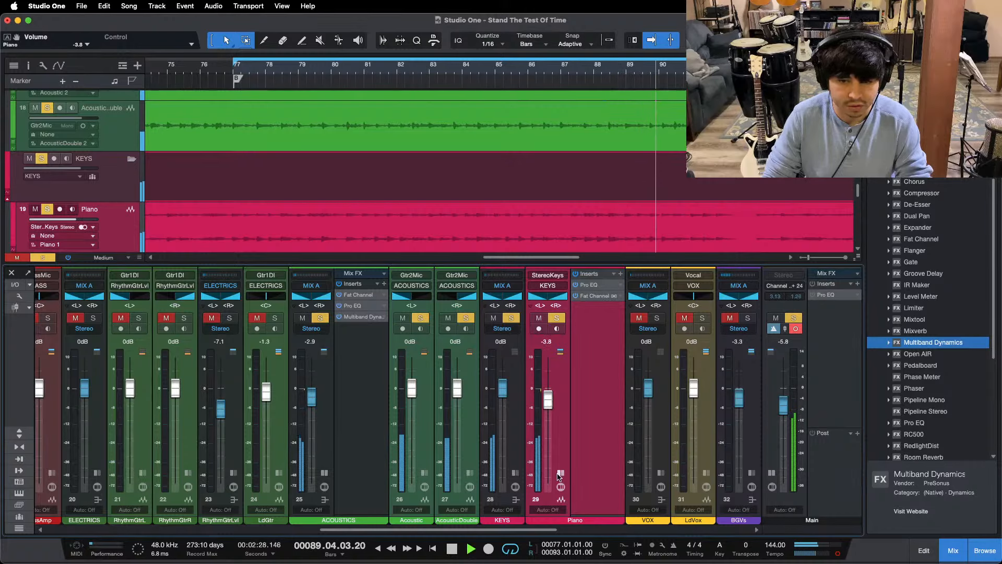
left_click(324, 473)
left_click(325, 472)
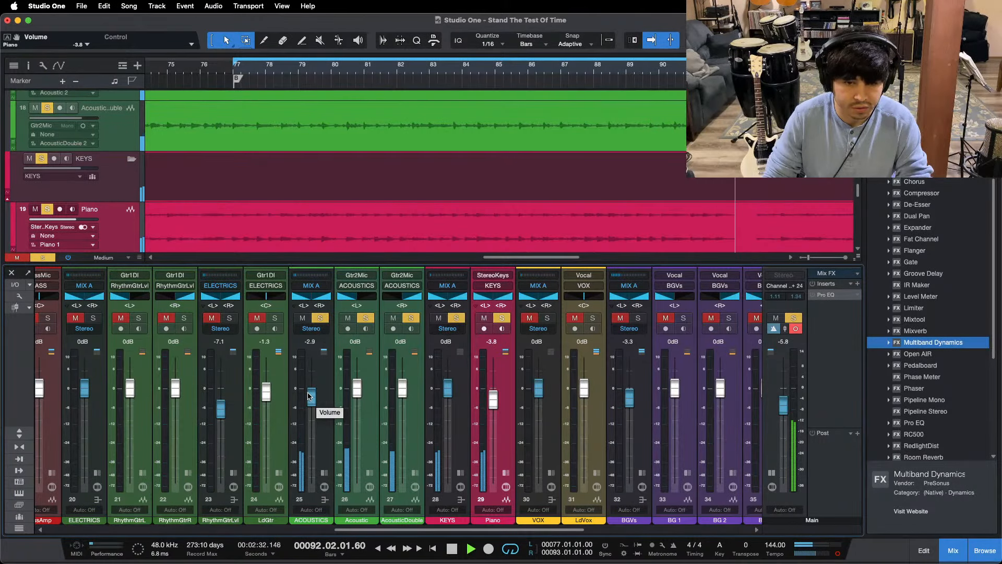
Step: Lower the ACOUSTICS fader to -3.3 dB with the KEYS bus muted, then unmute and solo KEYS again
left_click(438, 317)
left_click(456, 318)
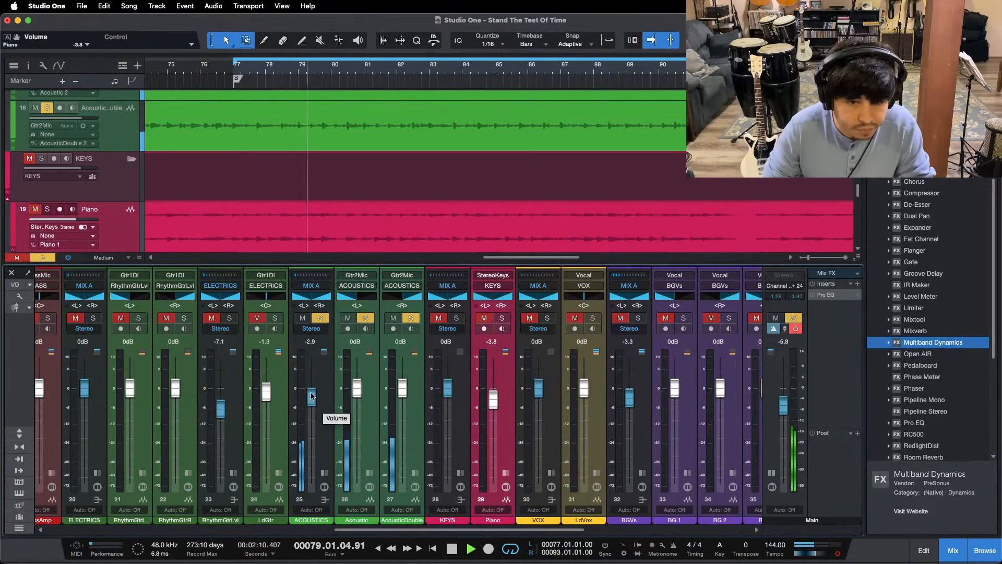
left_click_drag(312, 396, 312, 396)
left_click(438, 318)
left_click(456, 318)
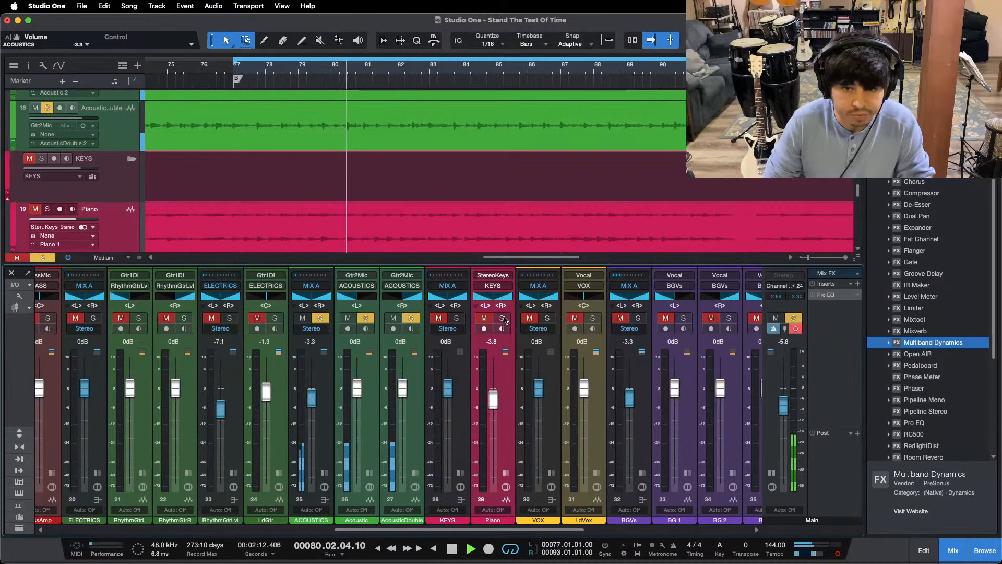
Step: Lower the Piano fader to -5.8 dB and switch the Main output from mono back to stereo
left_click_drag(493, 398, 493, 401)
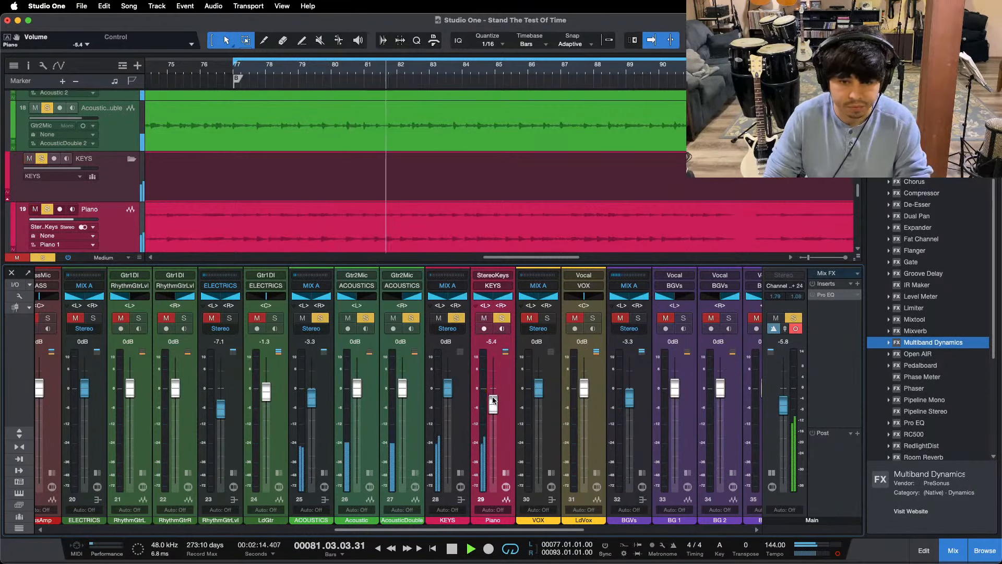
left_click(837, 555)
left_click_drag(494, 403, 494, 405)
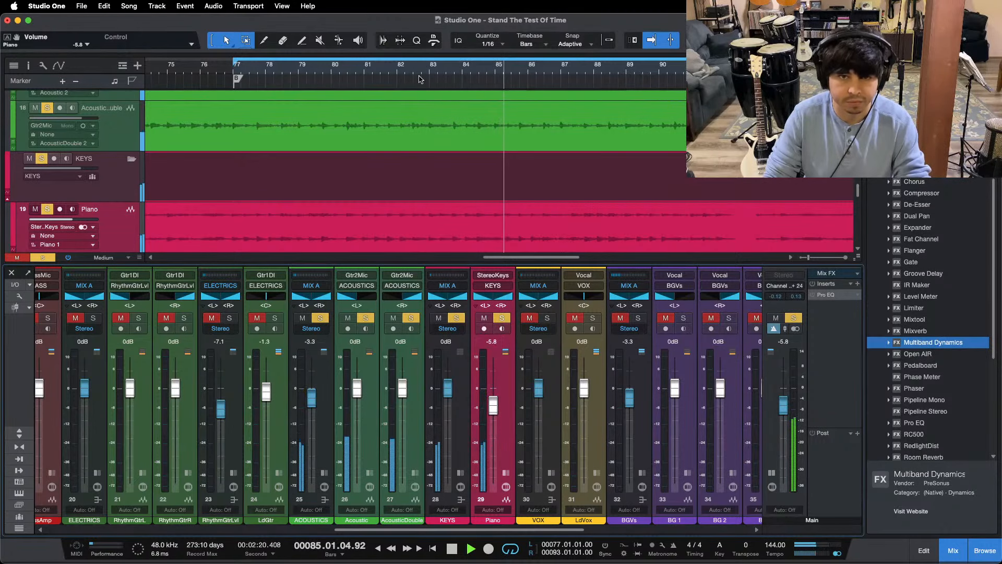
Step: Audition the acoustics and piano across other song sections from the V1 marker onward and set the Piano fader to -5.0 dB
scroll(421, 84, "down", 10)
left_click(210, 67)
key("f")
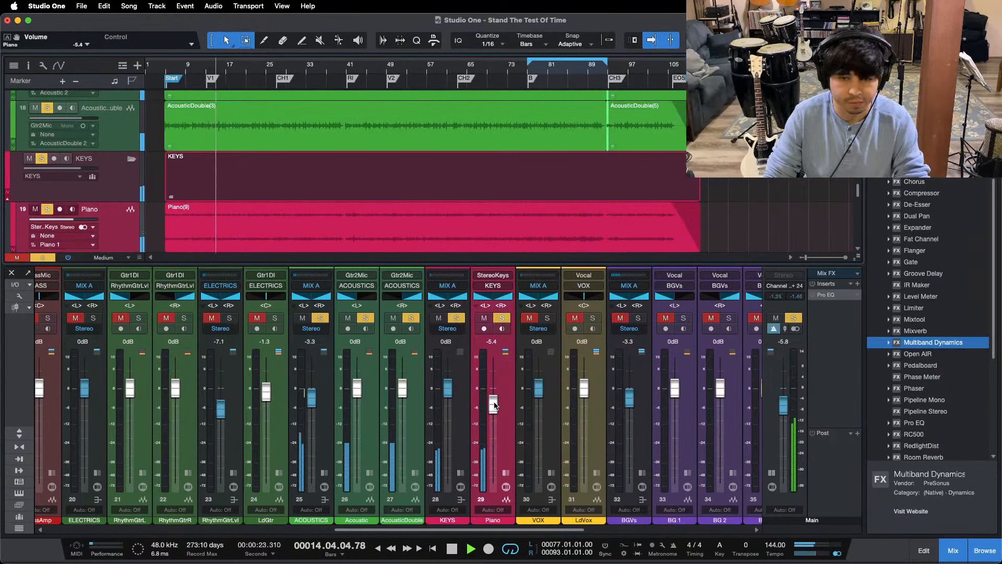
left_click(278, 74)
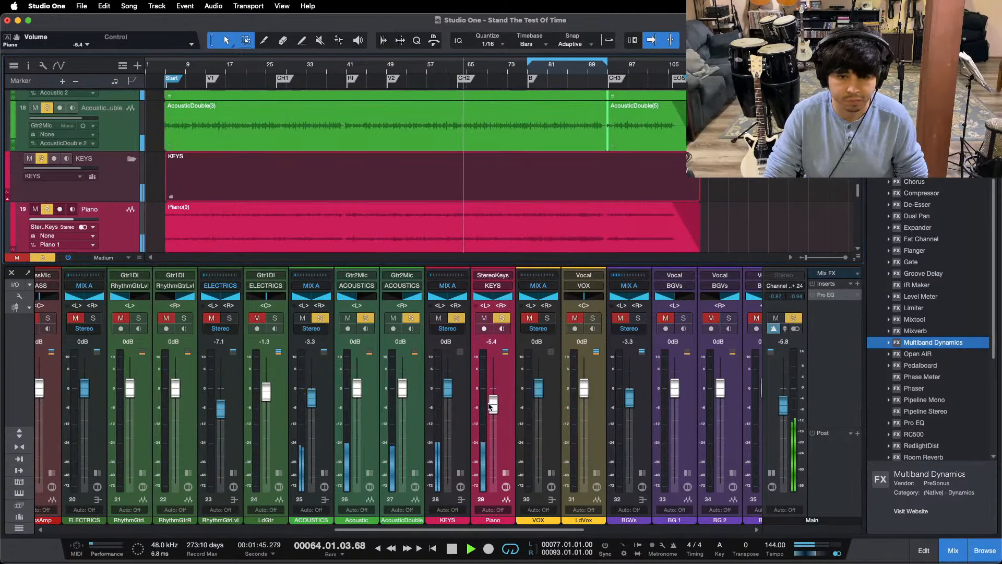
scroll(490, 407, "down", 1)
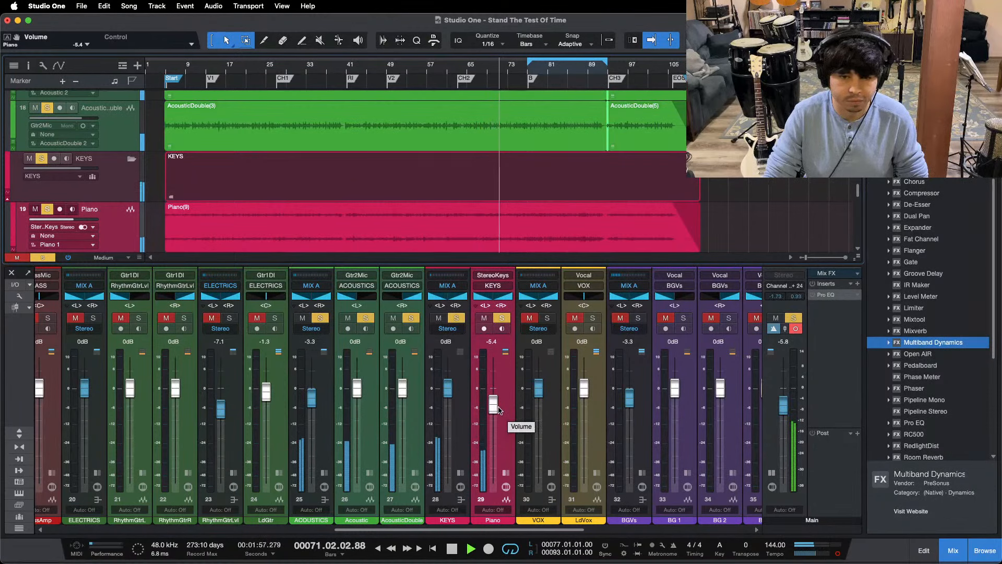
left_click_drag(499, 409, 496, 406)
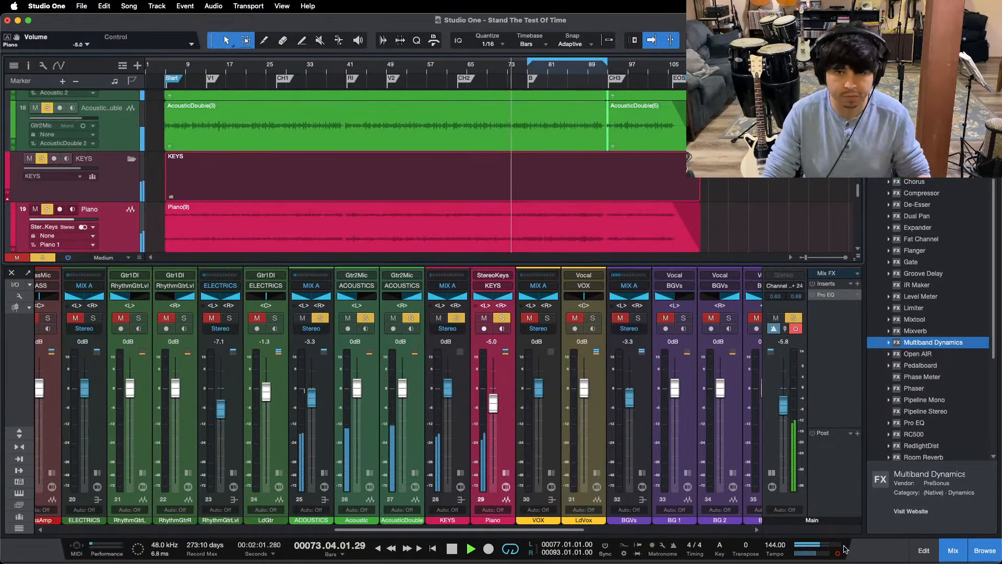
Step: Audition the soloed acoustics and keys from the B marker and from the song start
left_click(528, 79)
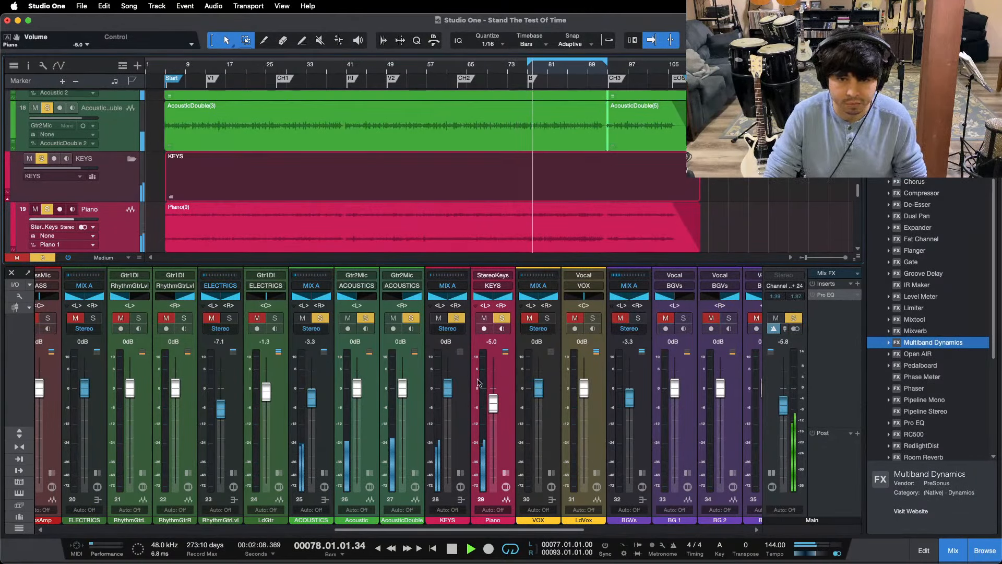
left_click(168, 68)
mouse_move(545, 553)
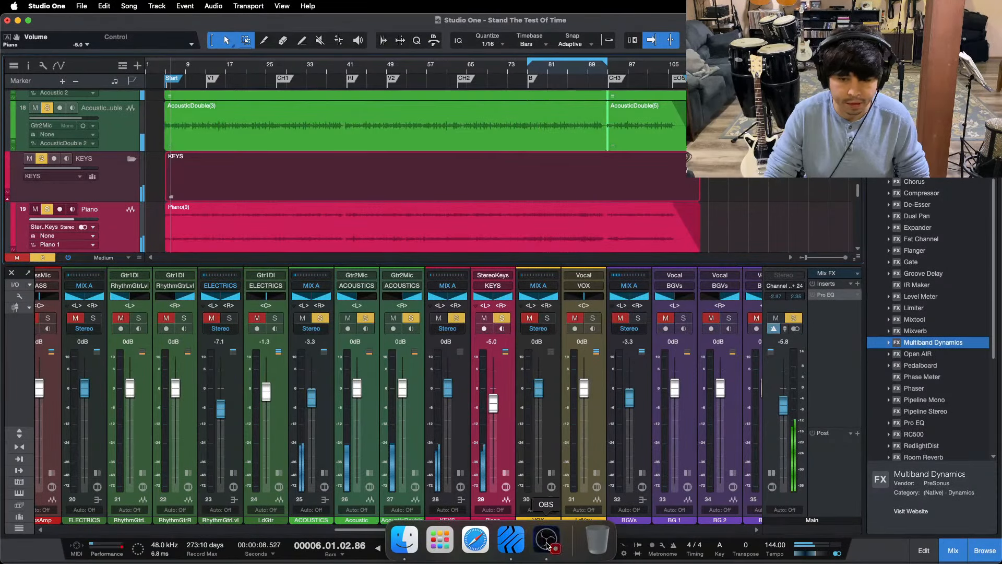
left_click(449, 484)
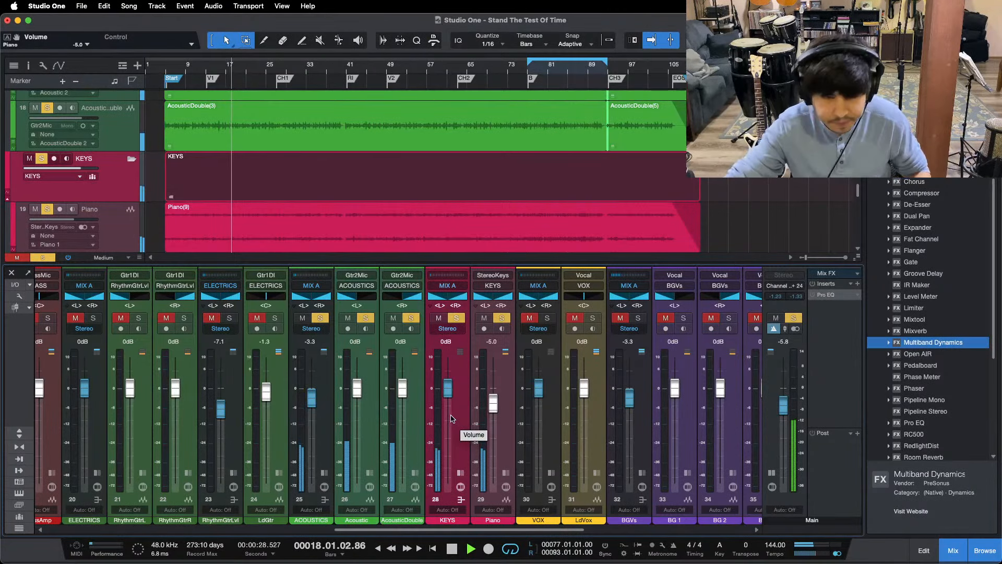
Step: Clear all solos, select the ACOUSTICS and Piano channels, and audition the mix from the B and CH2 markers
key("space")
key("shift+s")
key("Right")
key("KP_1")
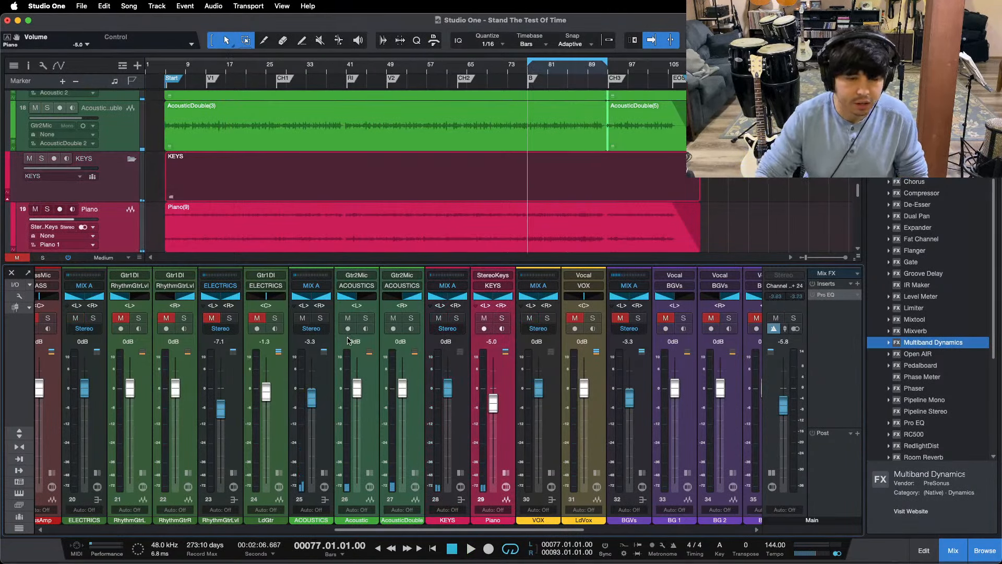
key("space")
left_click(331, 428)
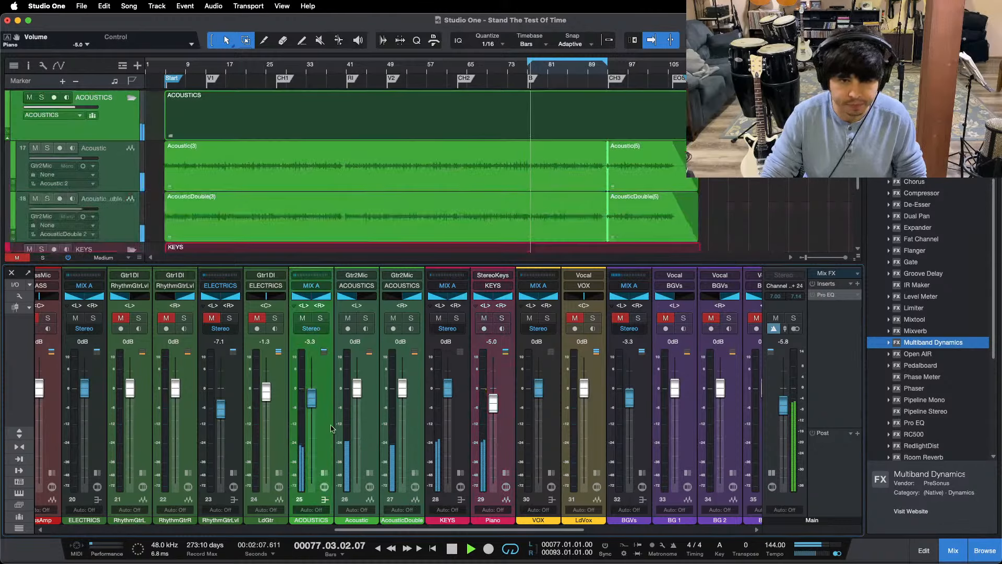
left_click(510, 436)
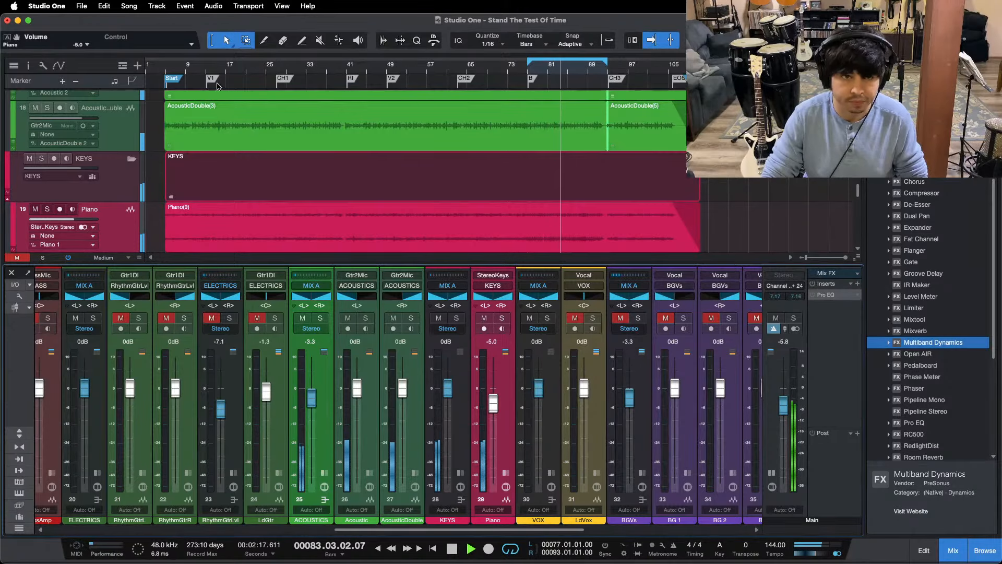
left_click(458, 67)
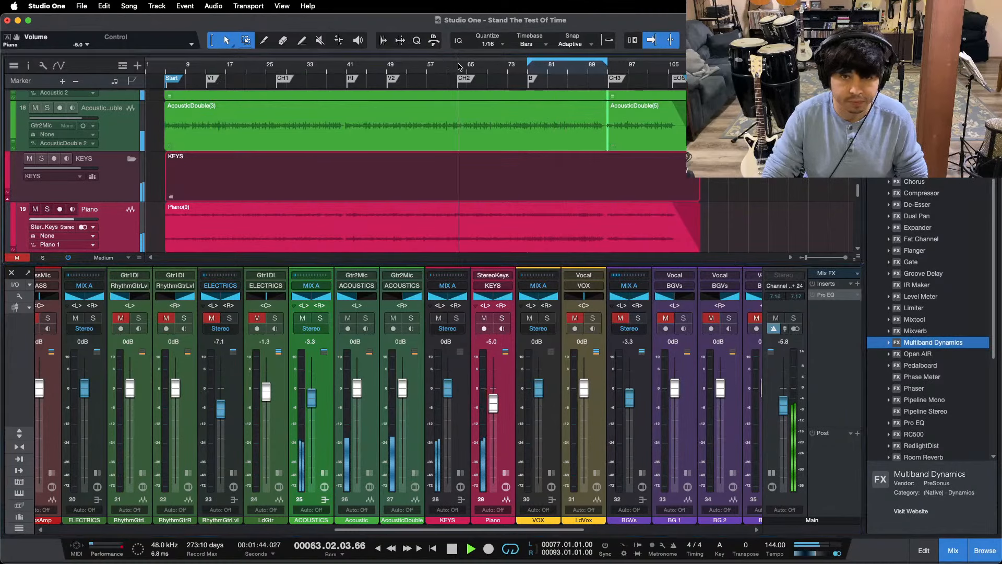
left_click(528, 72)
Step: Unmute and solo the RhythmGtrLvl bus, then expand its strip and open its Pro EQ
left_click(211, 317)
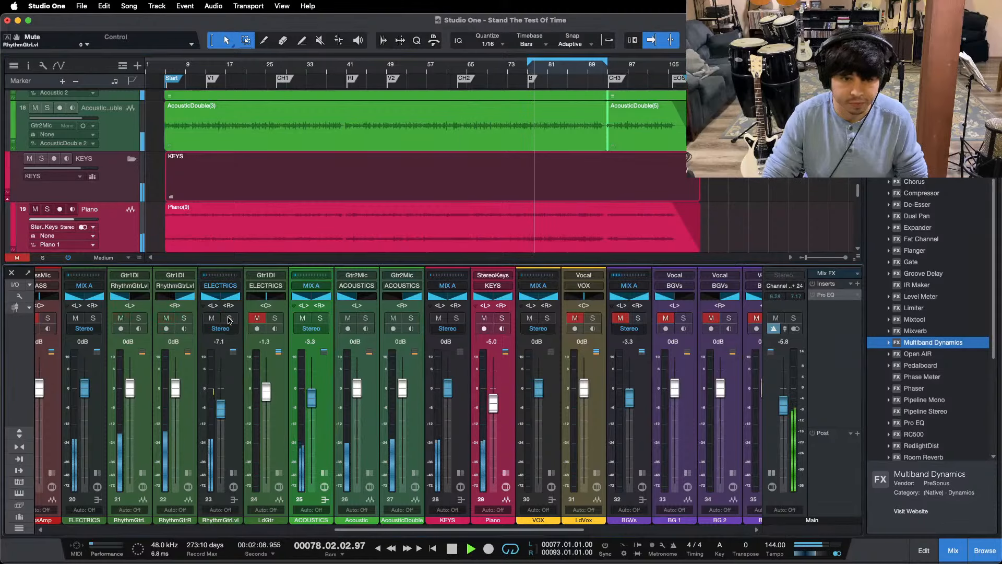
left_click(230, 318)
left_click(233, 500)
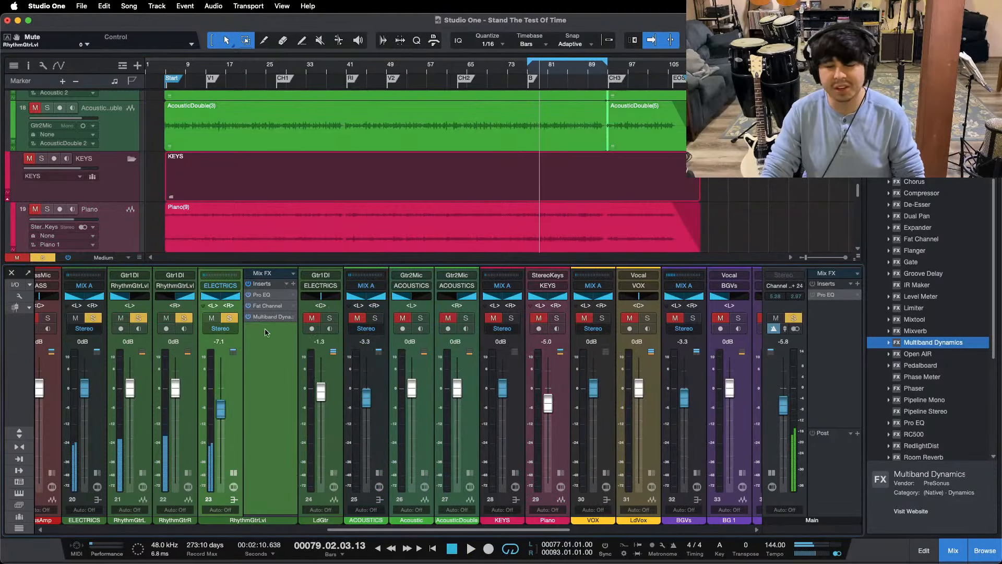
double_click(263, 295)
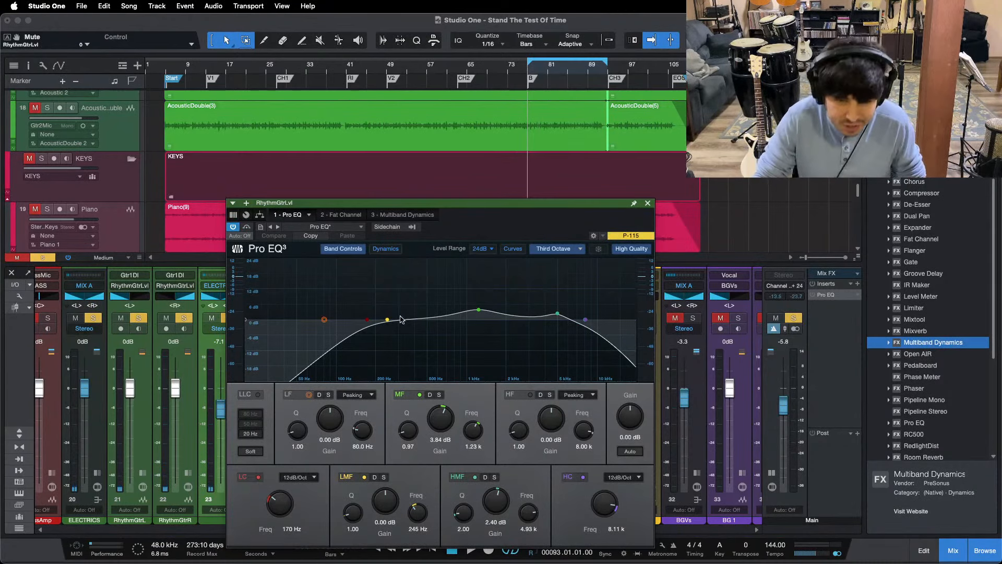
left_click_drag(448, 202, 484, 152)
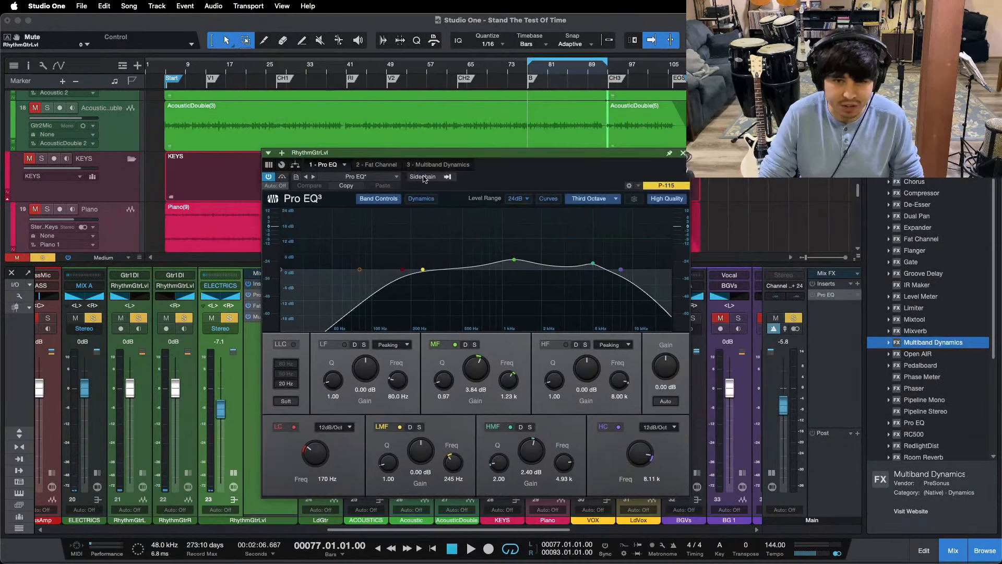
Step: Cut the LMF band of the RhythmGtrLvl Pro EQ by 1.92 dB at 281 Hz during playback
key("space")
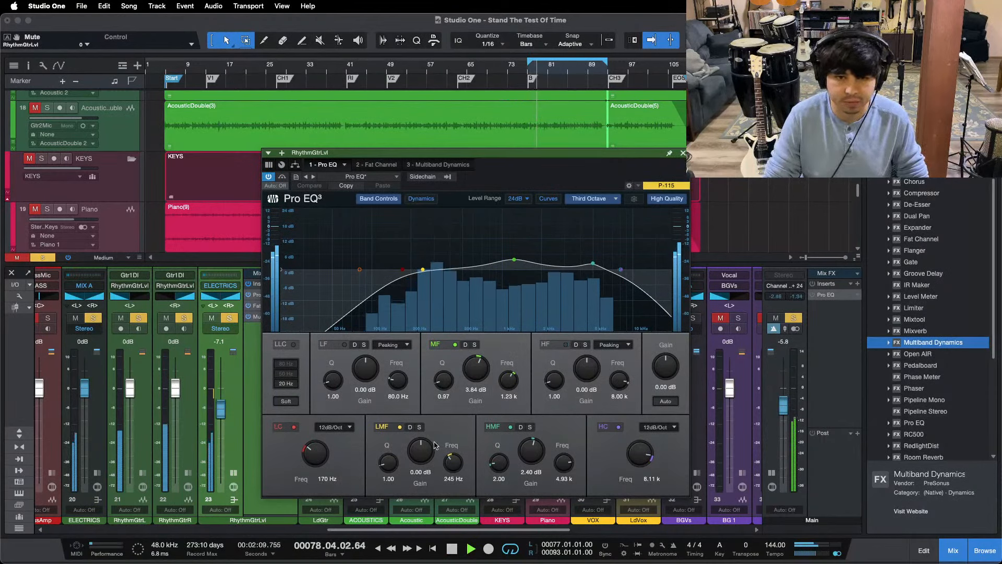
left_click_drag(422, 272, 427, 245)
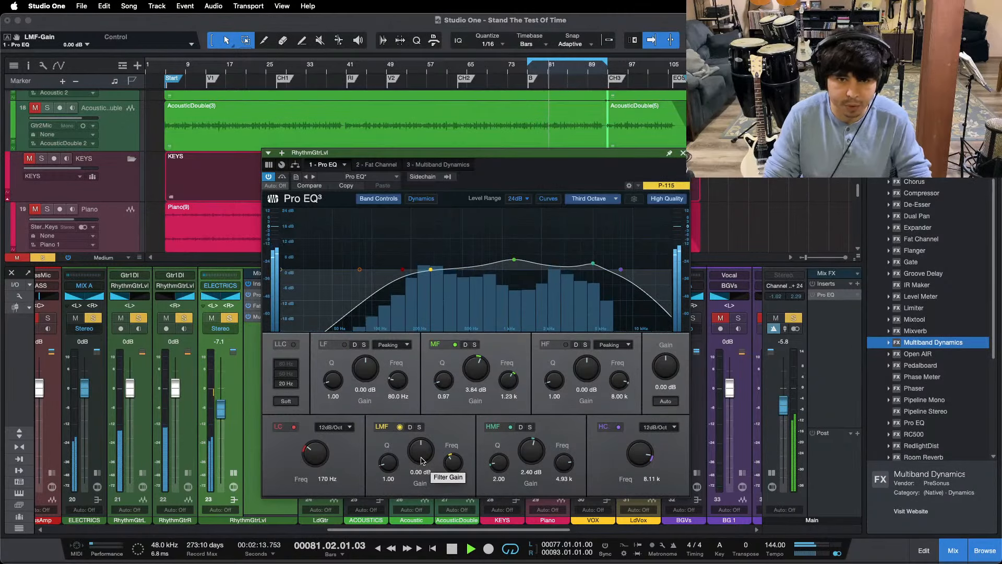
scroll(422, 461, "down", 1)
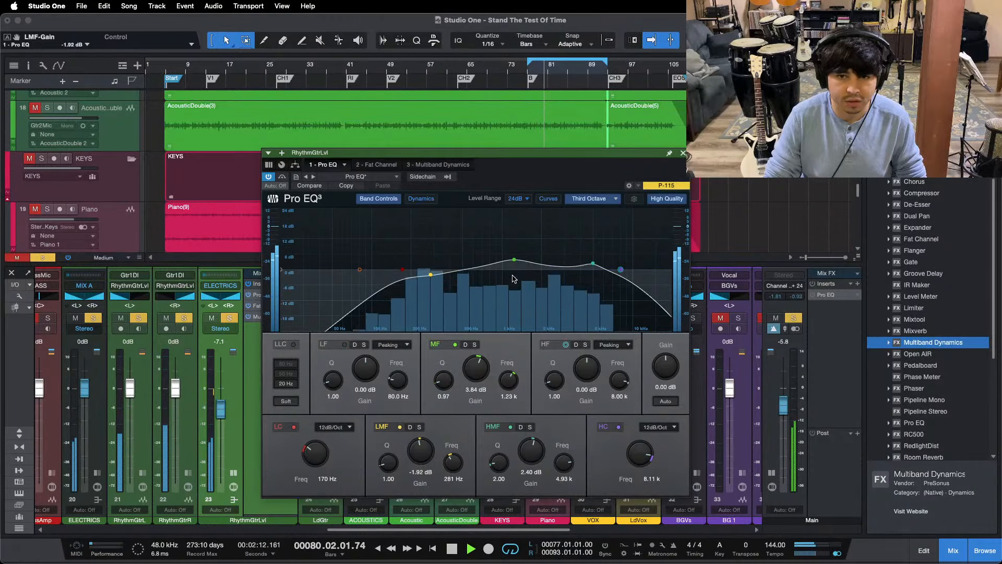
scroll(475, 368, "up", 2)
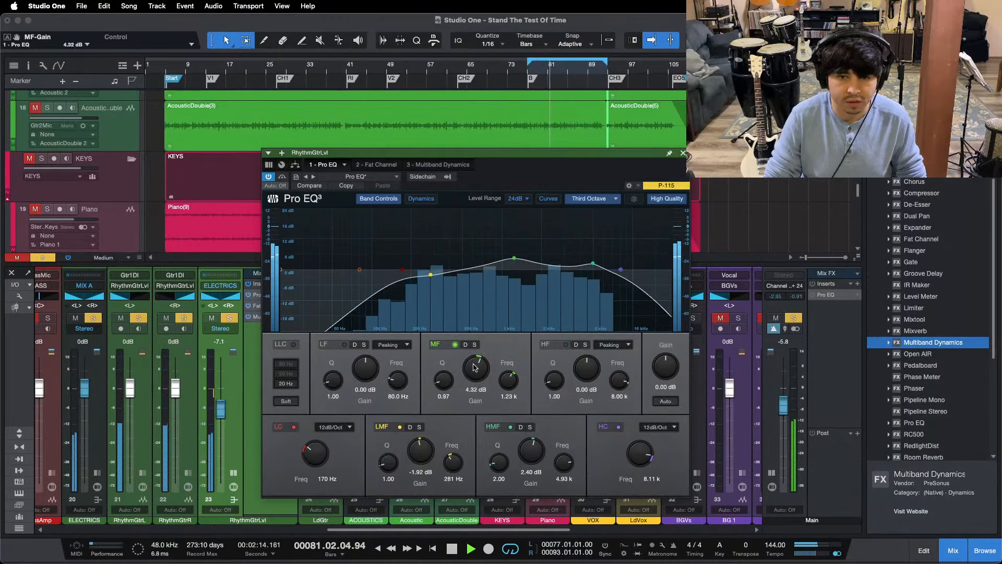
Step: Set the Fat Channel compressor's Gain Reduction to 4.50 on RhythmGtrLvl, then recheck the Pro EQ curve
left_click(379, 164)
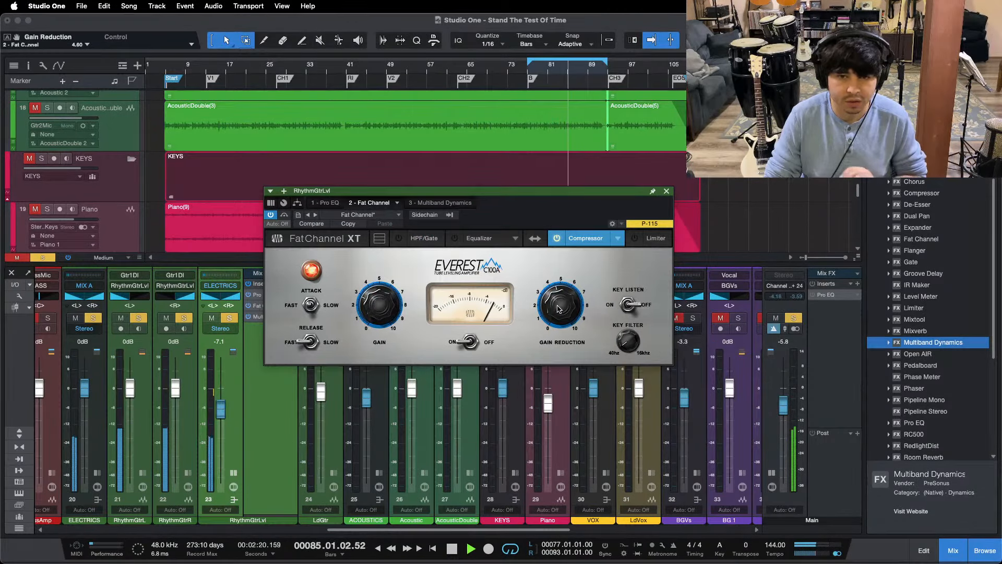
scroll(557, 308, "down", 1)
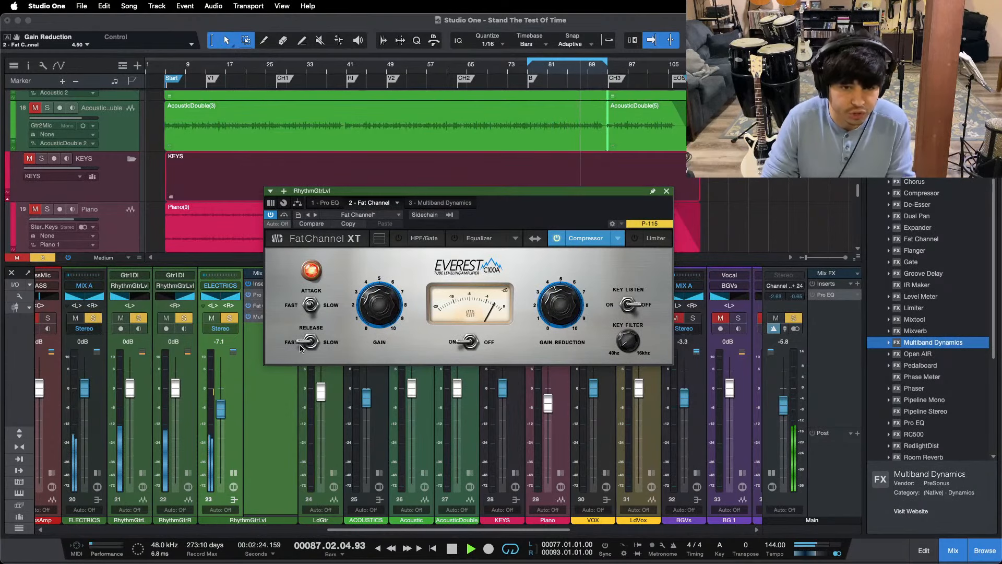
left_click(320, 204)
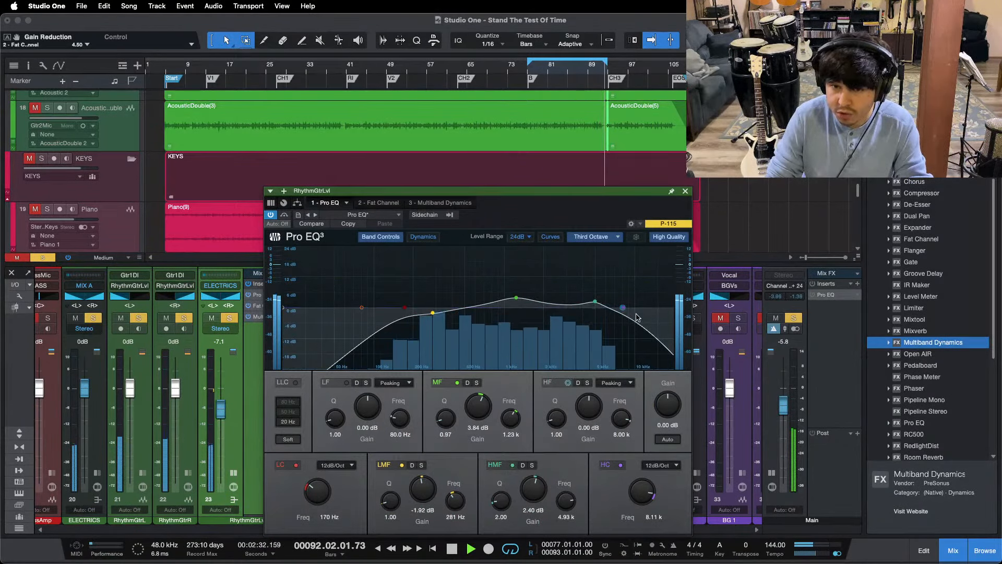
Step: Try the Multiband Dynamics high band's low threshold at -27.96 dB, return it to -29.04 dB and close the plug-in
left_click(444, 203)
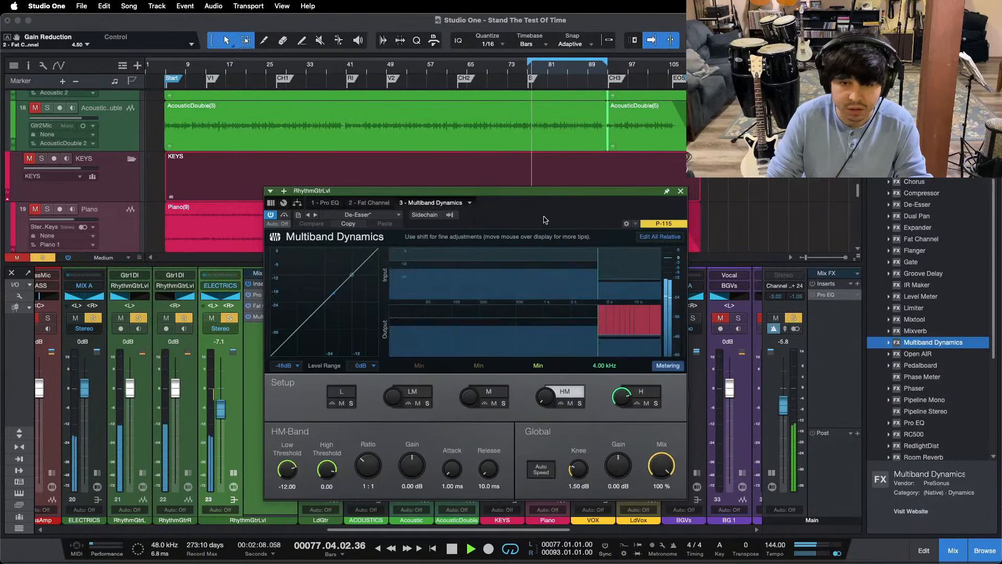
left_click_drag(544, 219, 542, 169)
left_click(639, 341)
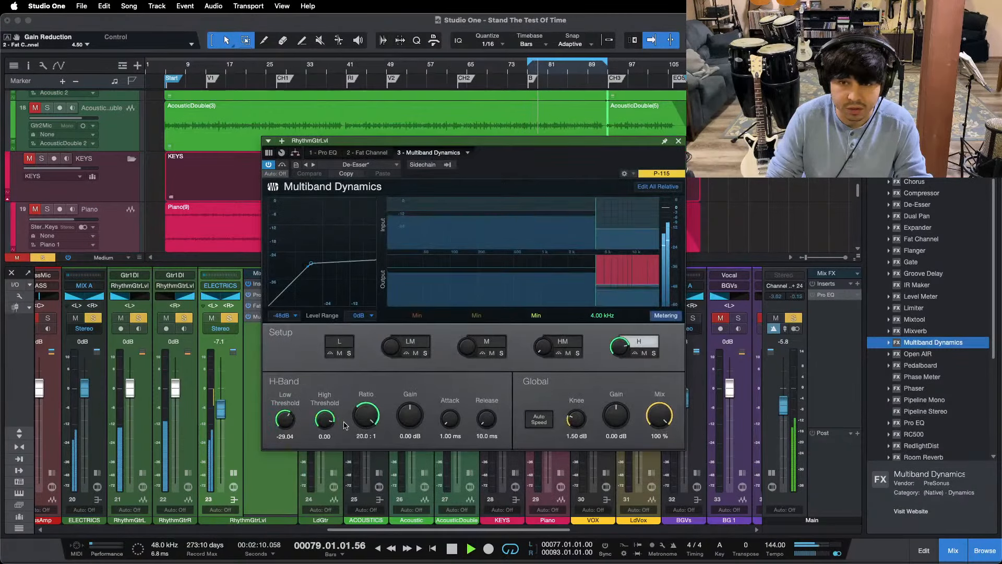
left_click_drag(286, 421, 290, 418)
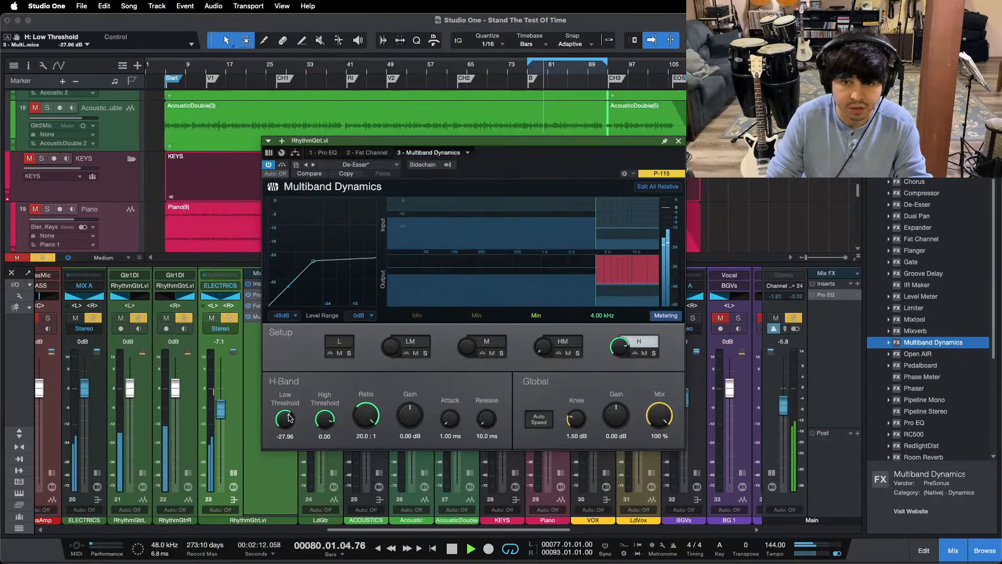
scroll(289, 417, "down", 1)
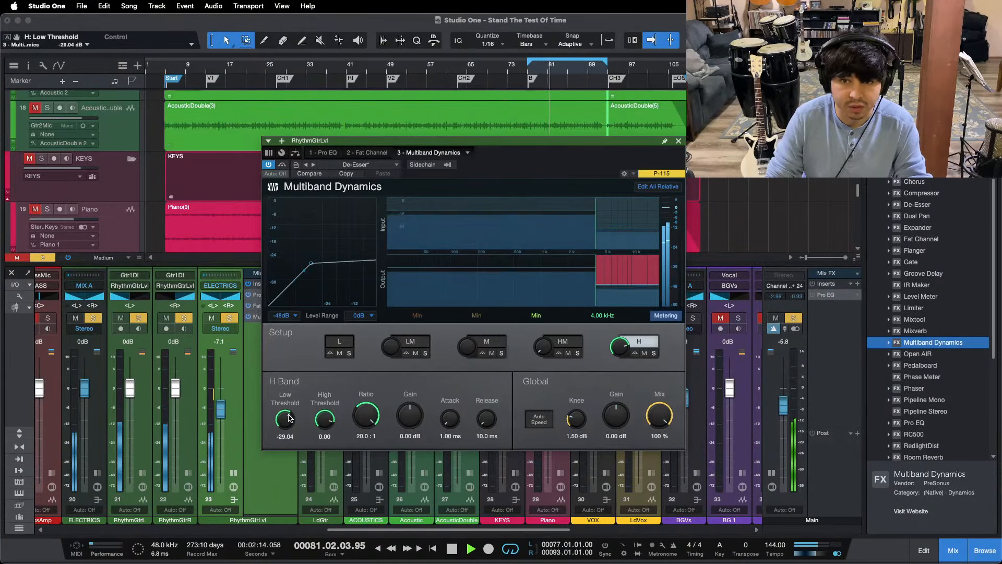
left_click(678, 140)
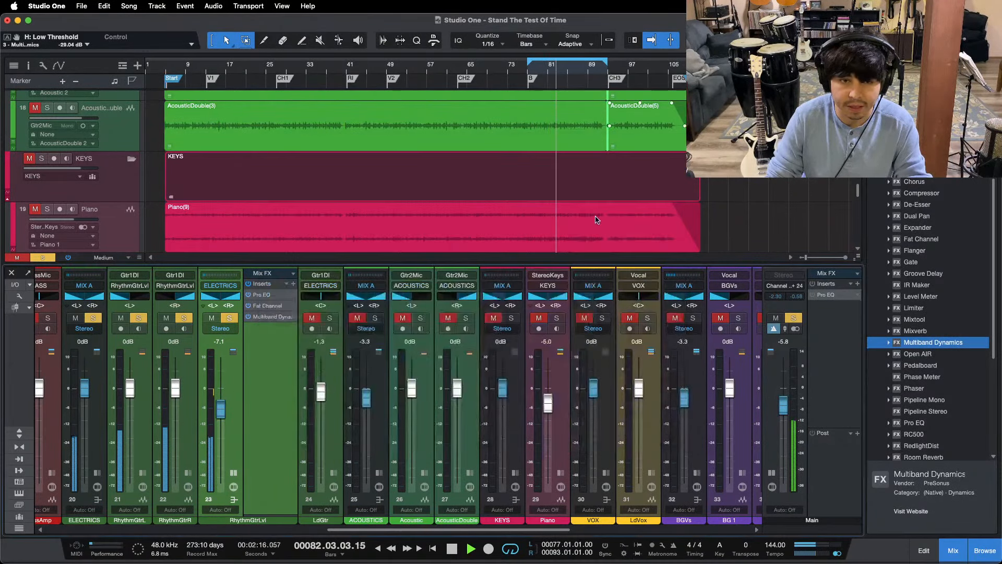
Step: Solo ACOUSTICS and Piano alongside the rhythm guitars, trying the RhythmGtrLvl fader at -7.5 dB before restoring -7.1 dB
left_click(375, 319)
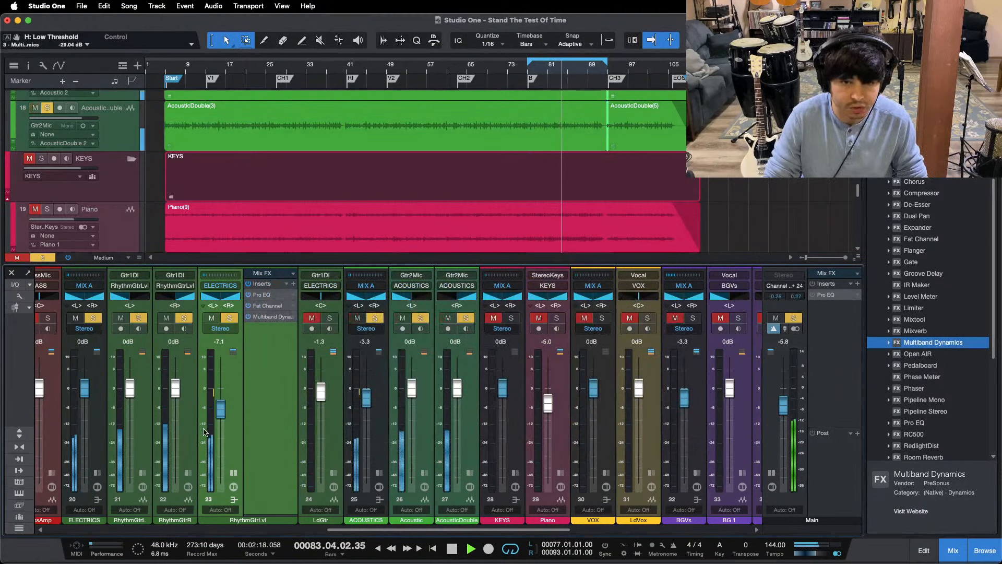
scroll(217, 417, "down", 1)
key("KP_1")
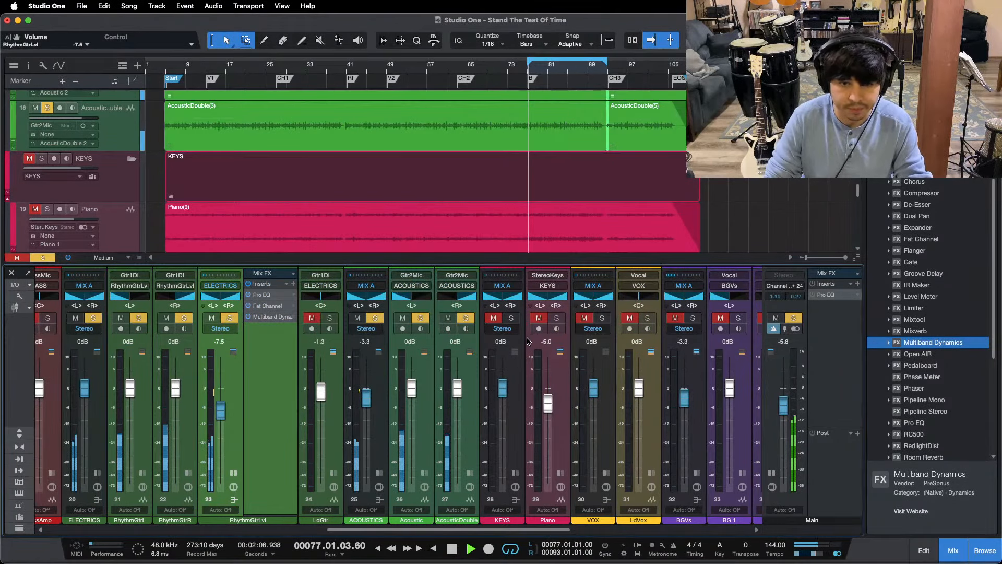
left_click(556, 319)
scroll(220, 415, "up", 1)
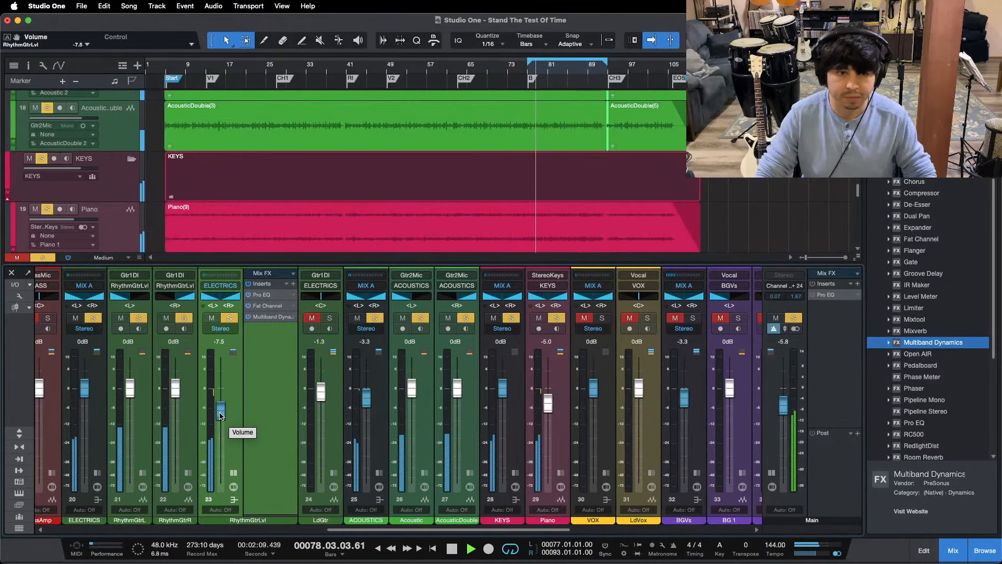
Step: Collapse the RhythmGtrLvl strip and clear all solos while auditioning from the CH2 and B markers
left_click(457, 65)
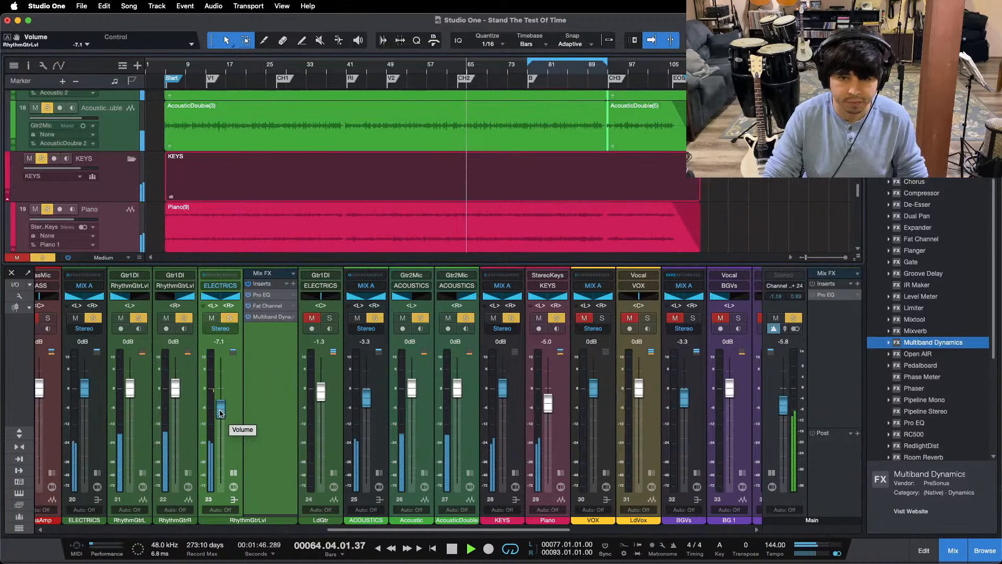
left_click(233, 472)
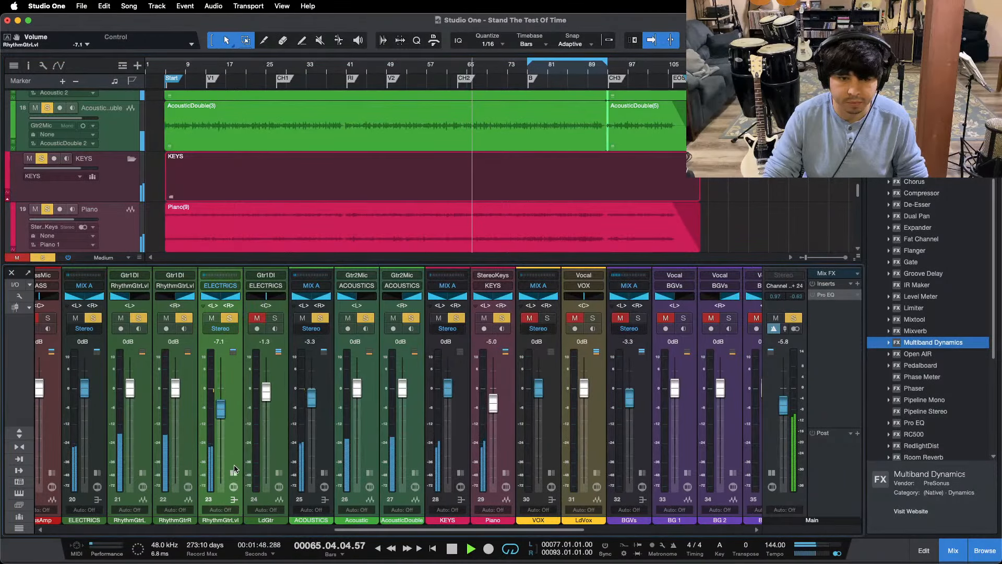
key("shift+s")
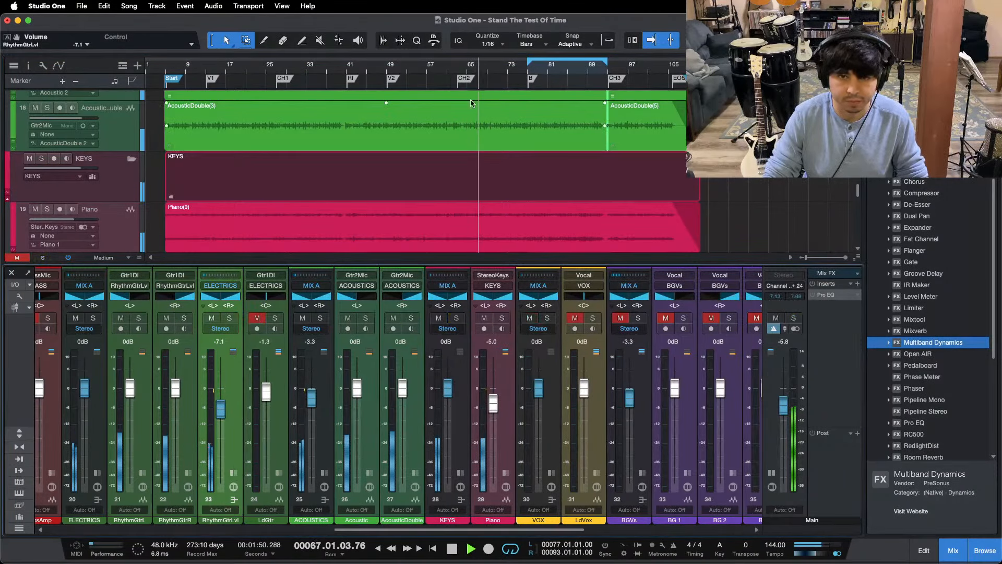
left_click(525, 78)
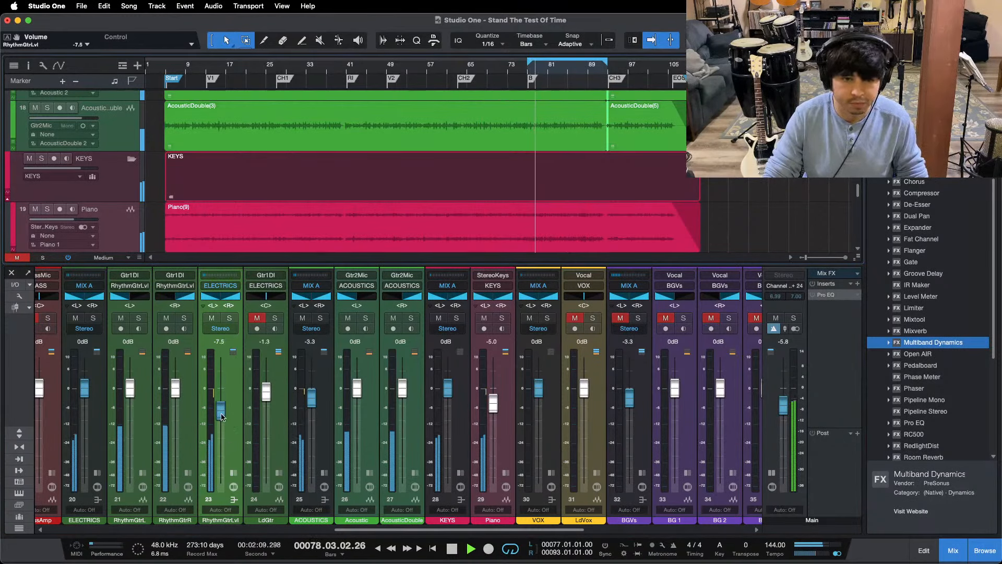
Step: Select RhythmGtrLvl, ACOUSTICS and Piano and lower their faders together to -7.5, -3.8 and -5.4 dB, then replay from B
scroll(221, 414, "up", 1)
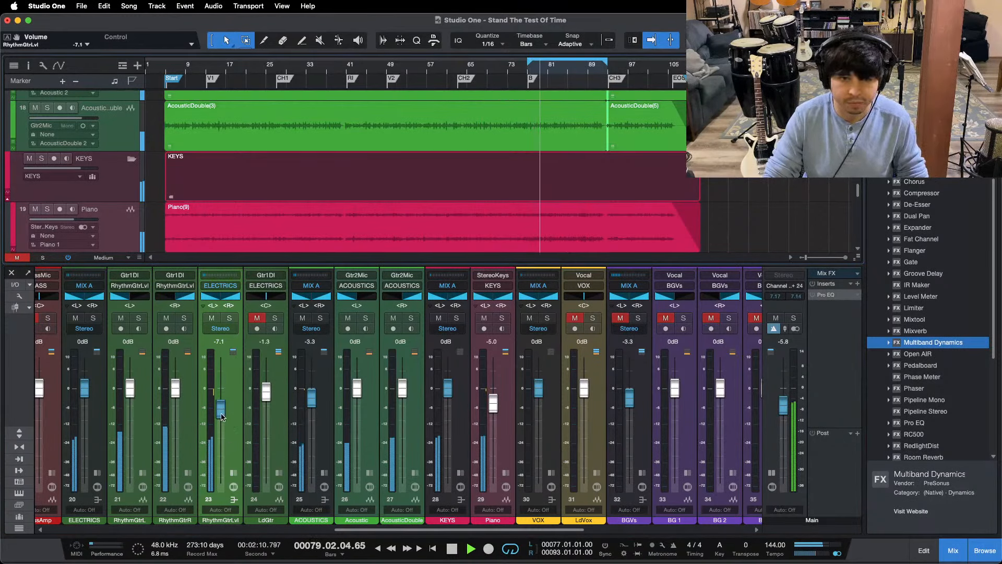
left_click(231, 452)
left_click(325, 445, "super")
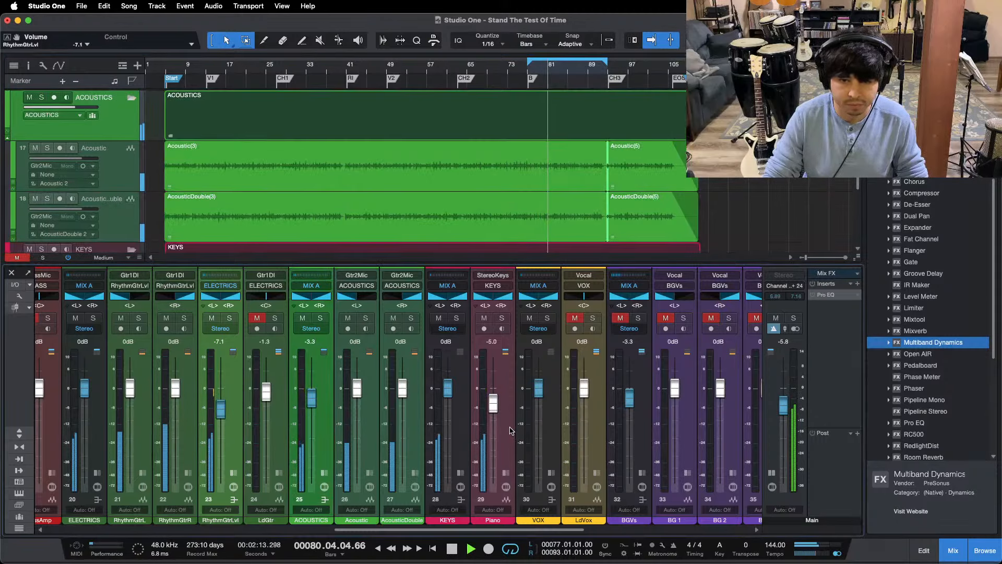
left_click(510, 430)
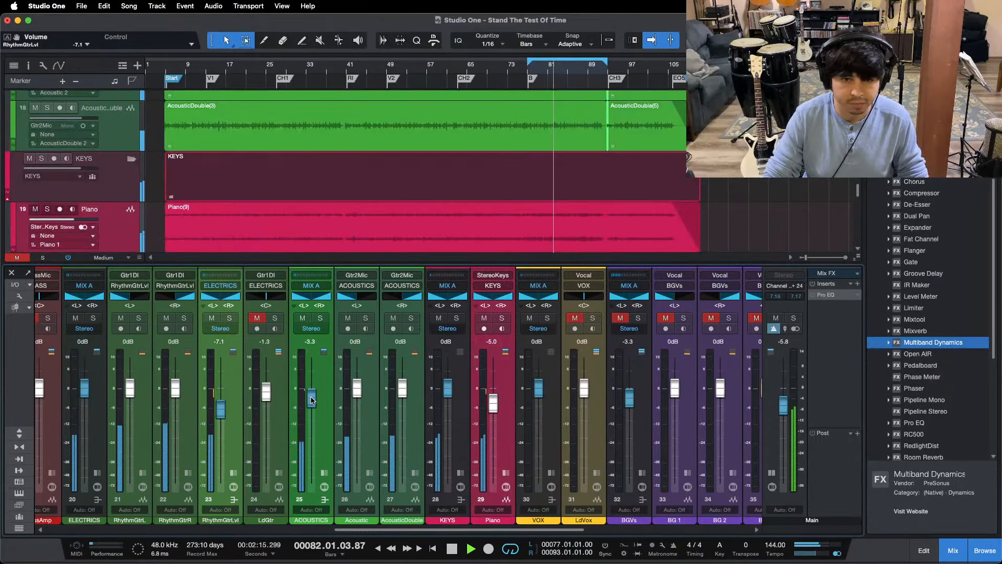
scroll(312, 400, "down", 1)
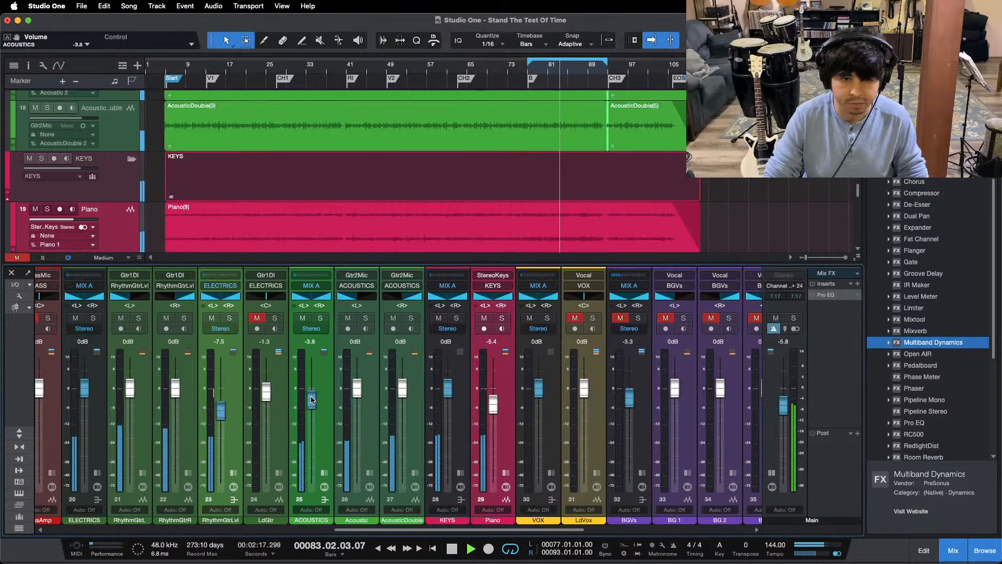
key("KP_1")
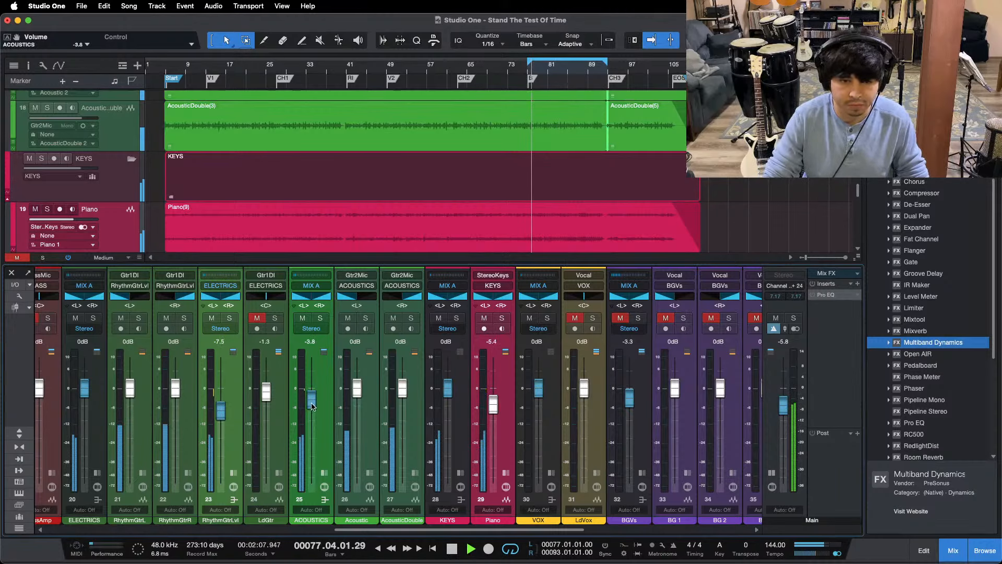
Step: Raise the BricastClose reverb fader to +2.5 dB while replaying the section from the B marker
left_click_drag(366, 530, 286, 528)
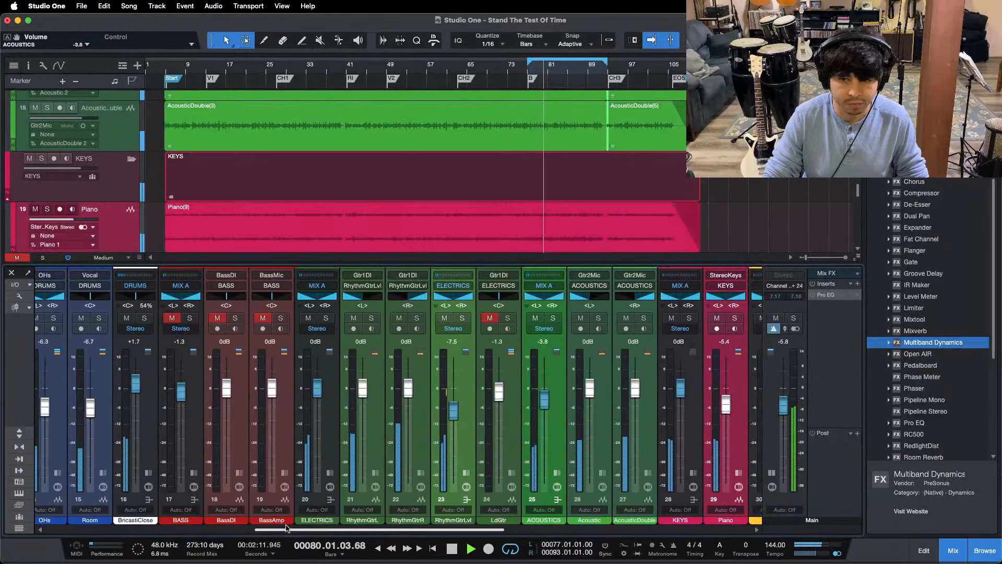
key("KP_1")
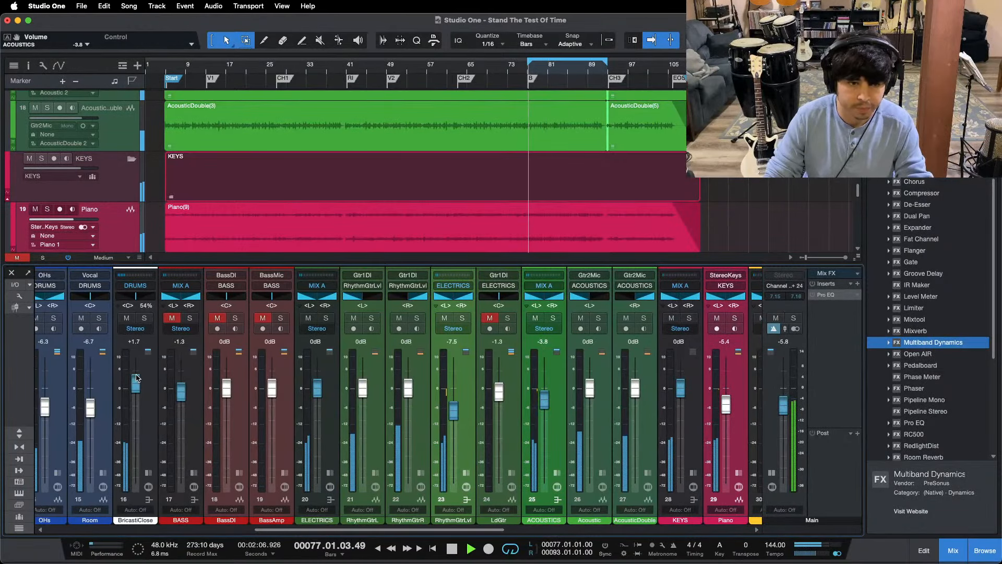
left_click(136, 381)
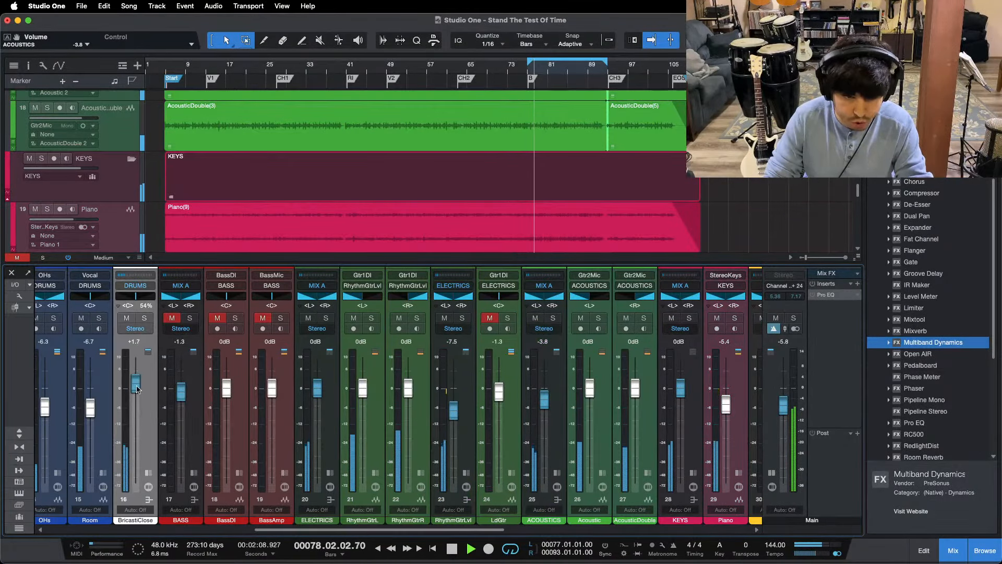
scroll(136, 386, "up", 2)
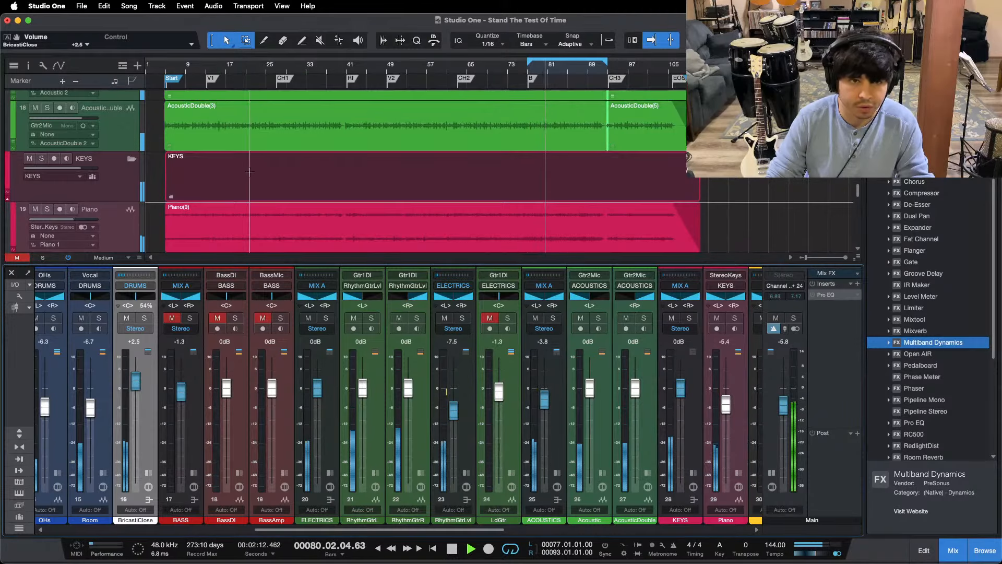
Step: Unmute the BASS bus with its BassDI and BassAmp channels, replaying from B and from the first verse near bar 16
mouse_move(286, 531)
left_mouse_down()
mouse_move(353, 529)
mouse_move(298, 529)
left_mouse_up()
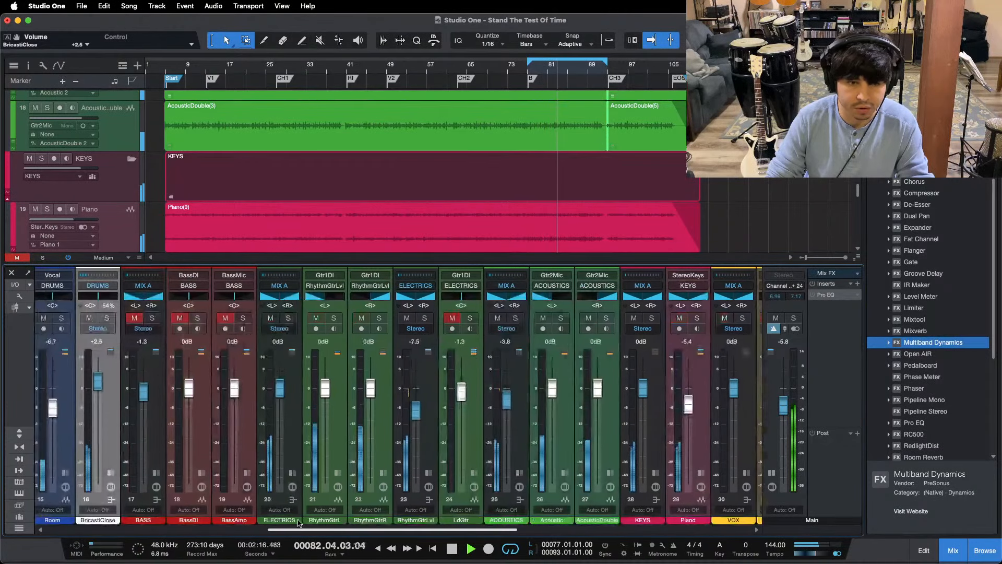
key("KP_1")
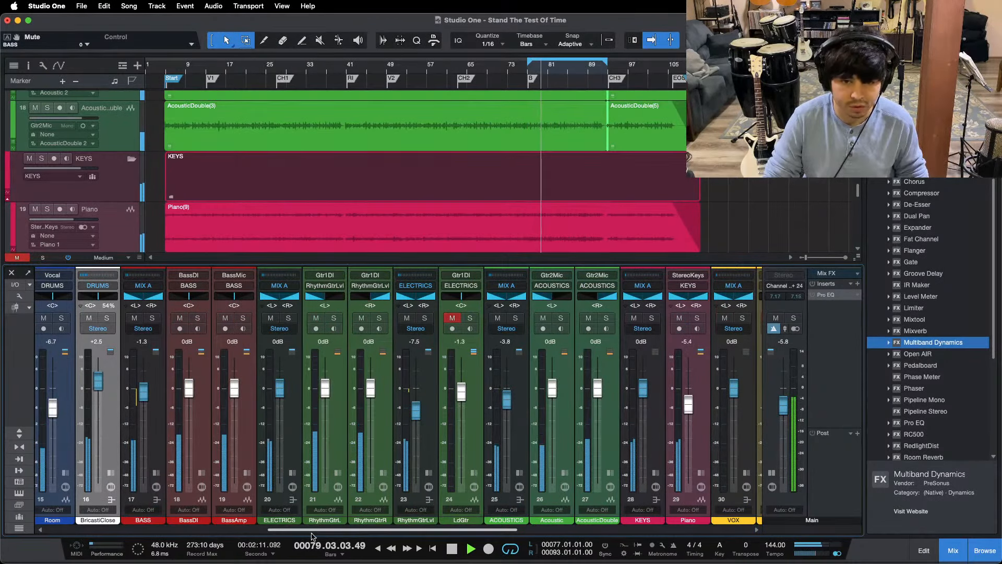
left_click(225, 70)
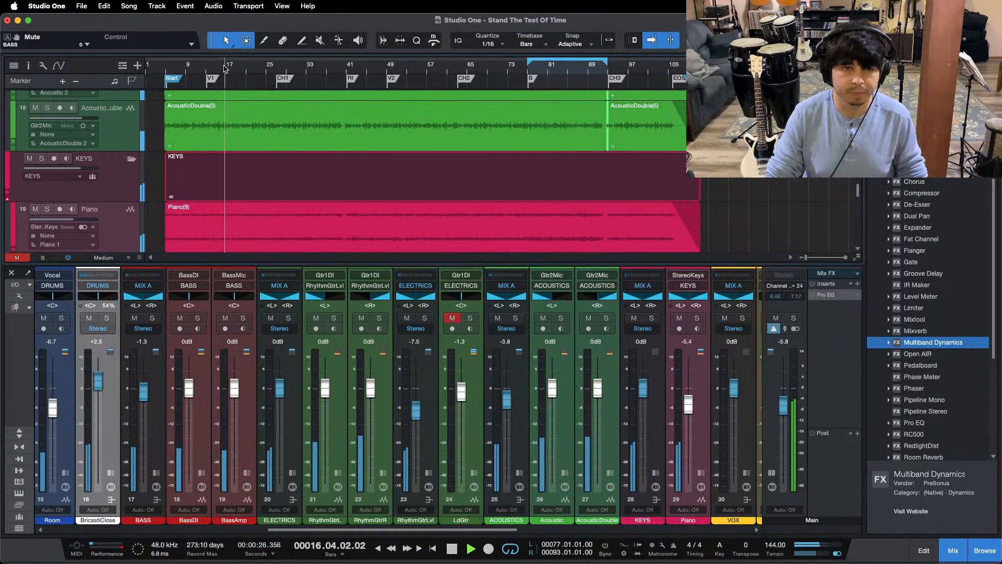
Step: Bring the drum channels and snare tracks into view and enlarge the waveform display of the arrangement's audio events
left_click_drag(305, 530, 52, 535)
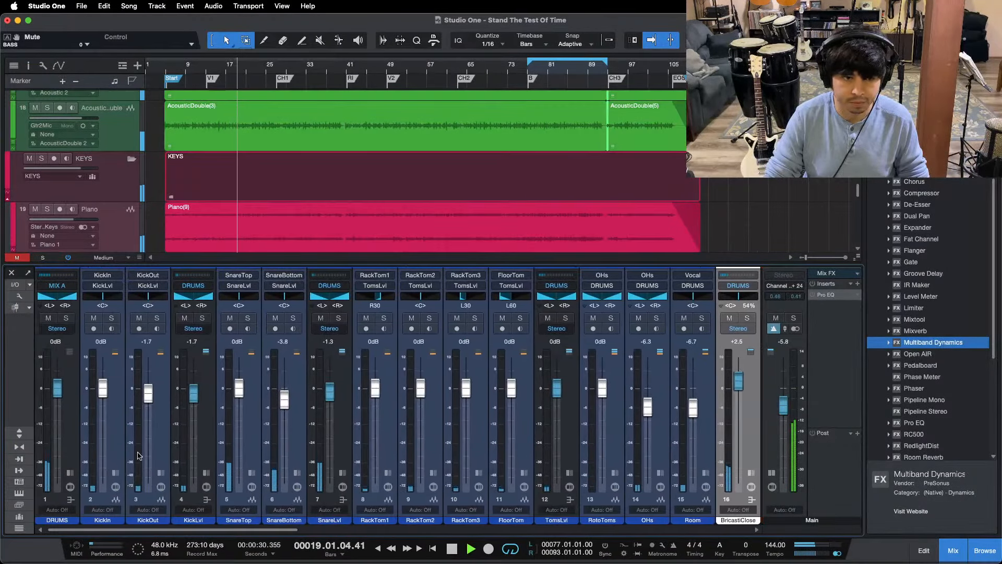
scroll(313, 195, "up", 6)
scroll(311, 191, "up", 9)
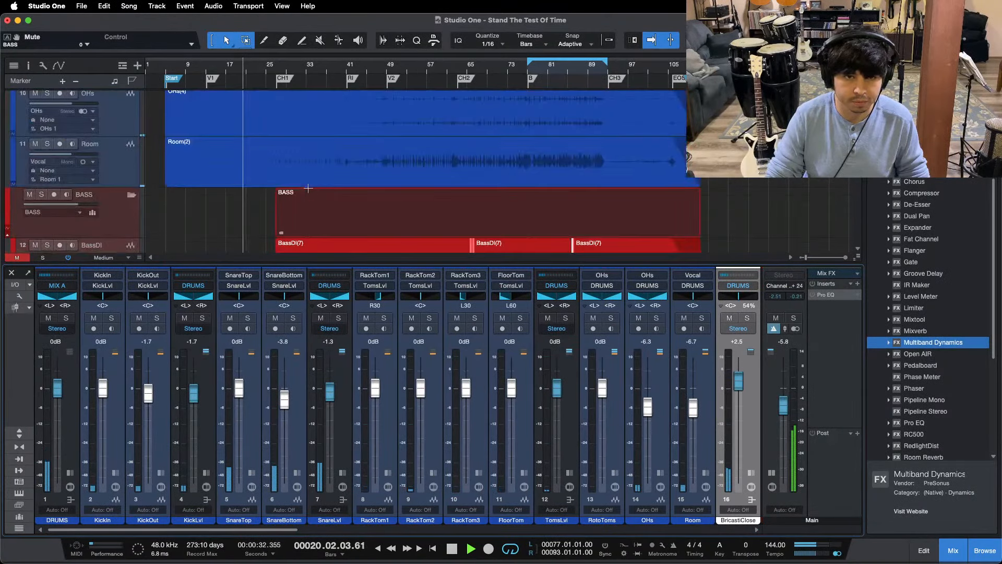
scroll(308, 185, "up", 4)
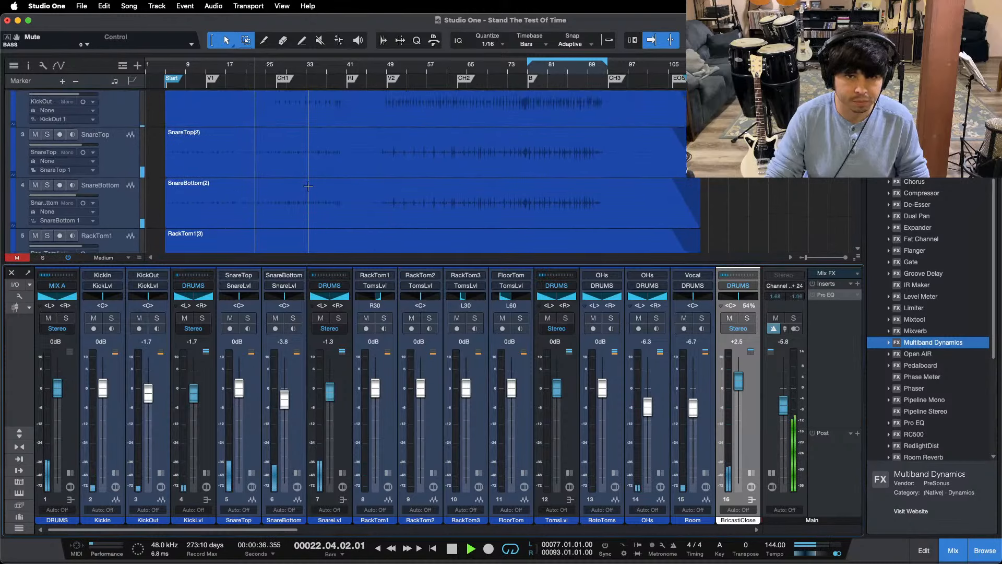
scroll(312, 181, "up", 2)
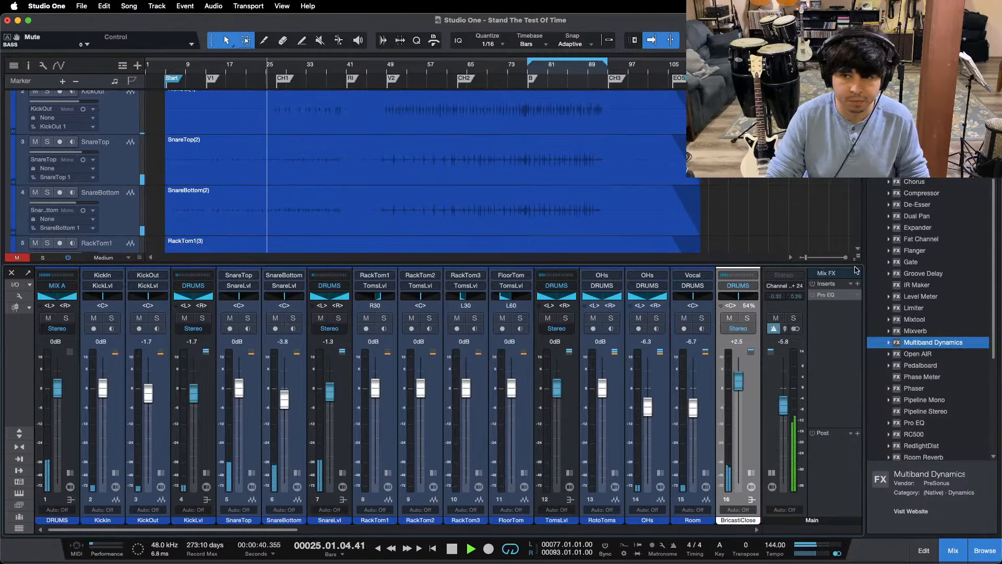
left_click_drag(857, 257, 856, 233)
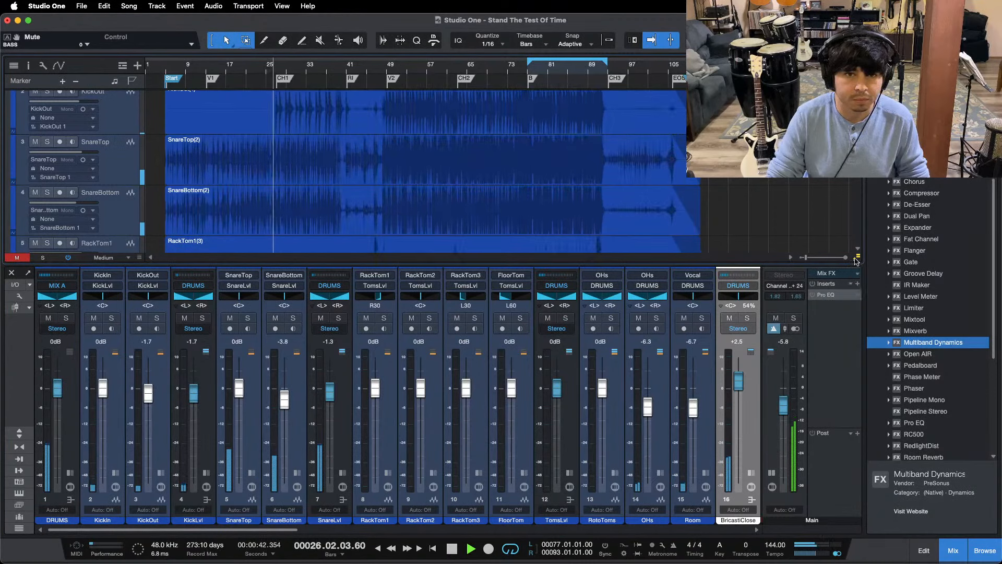
Step: Split the SnareTop and SnareBottom events in the gap just before the RI marker, midway through bar 40
left_click_drag(341, 65, 344, 116)
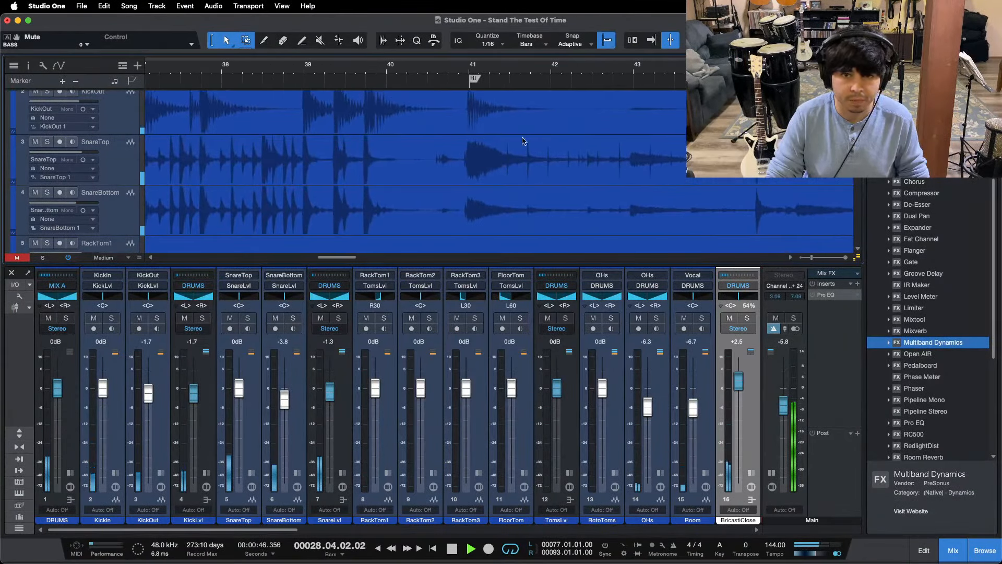
left_click(429, 151)
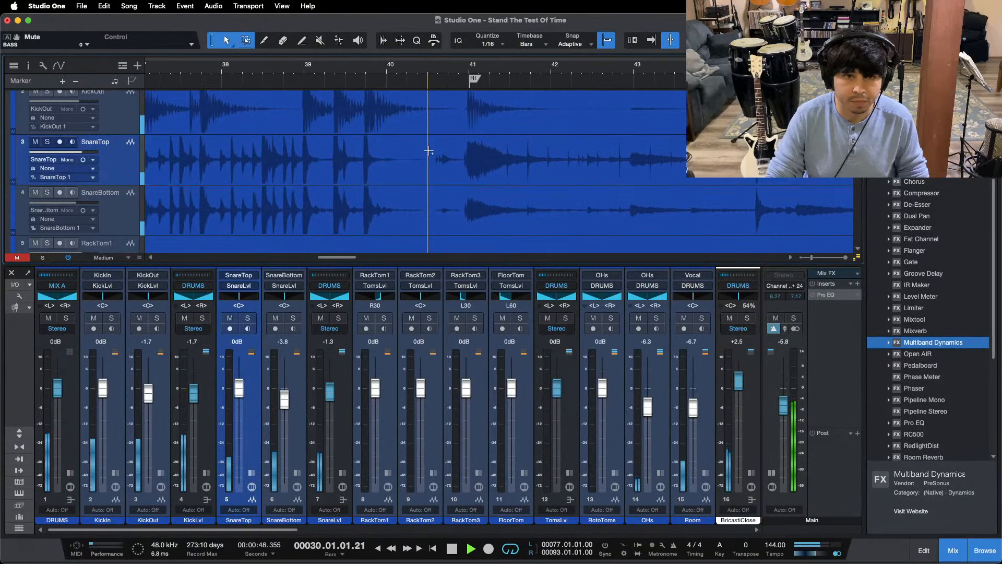
double_click(429, 151)
double_click(425, 206)
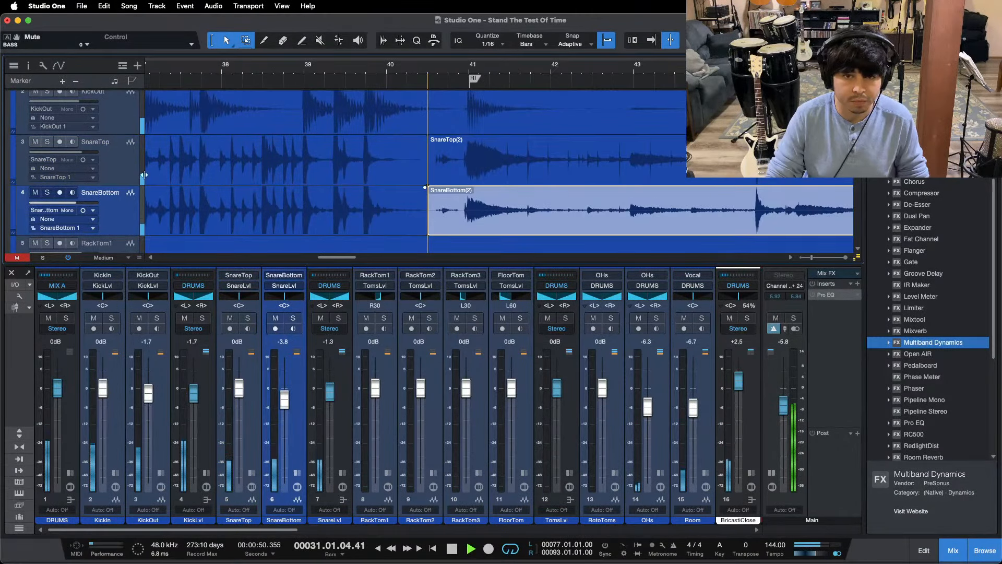
Step: Select the SnareTop and SnareBottom events before the split together and play from the V1 marker
left_click_drag(326, 76, 471, 3)
left_click_drag(158, 168, 254, 191)
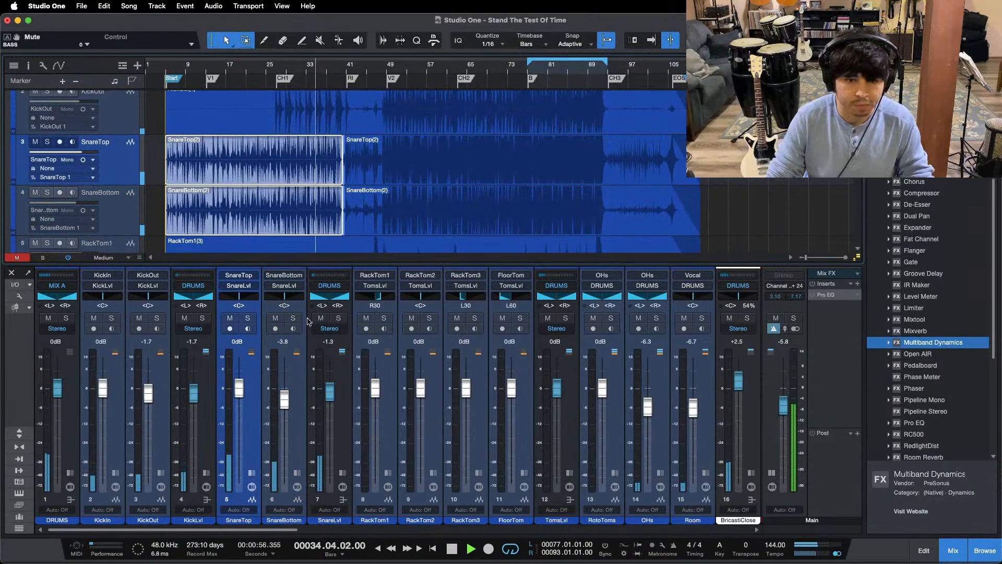
left_click(207, 69)
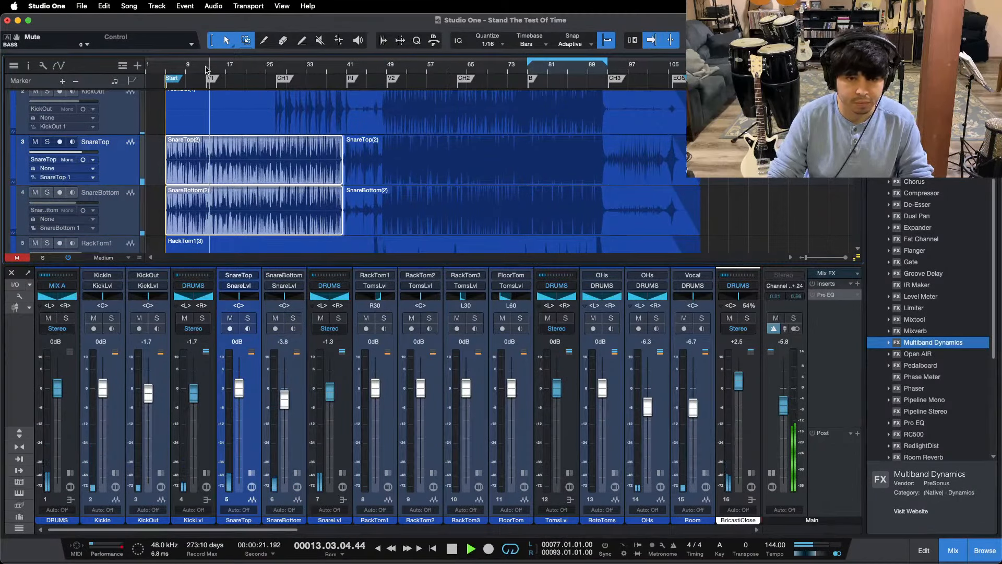
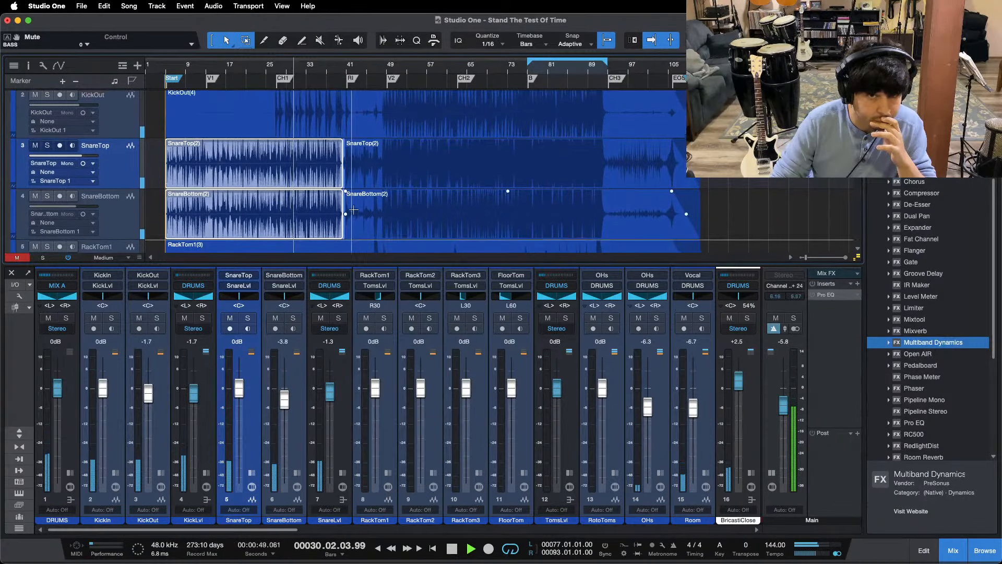
Step: Reduce the waveform display size in the arrangement and bring the KickIn and KickOut tracks into view
scroll(341, 196, "up", 1)
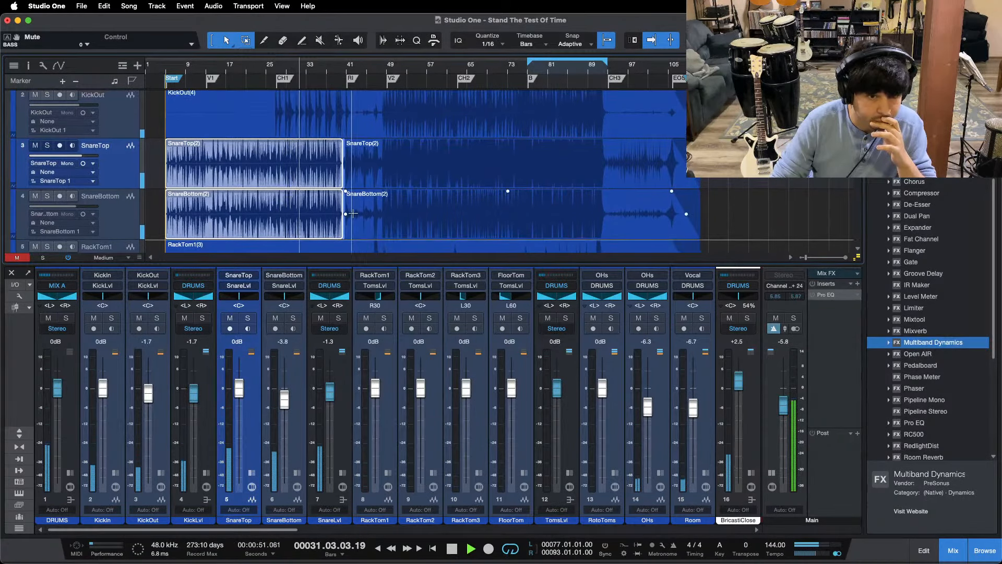
scroll(360, 201, "up", 2)
scroll(360, 202, "up", 2)
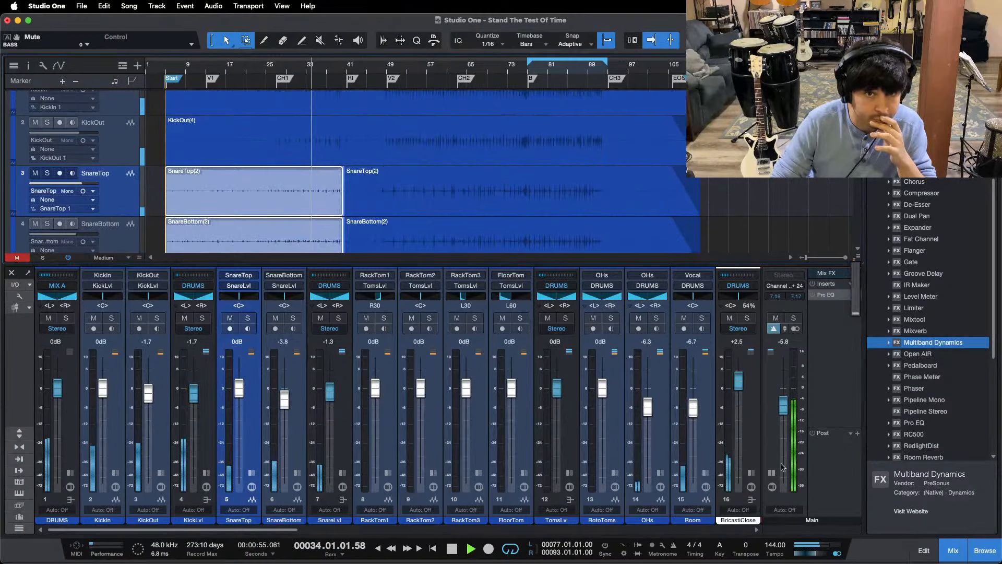
scroll(392, 150, "up", 4)
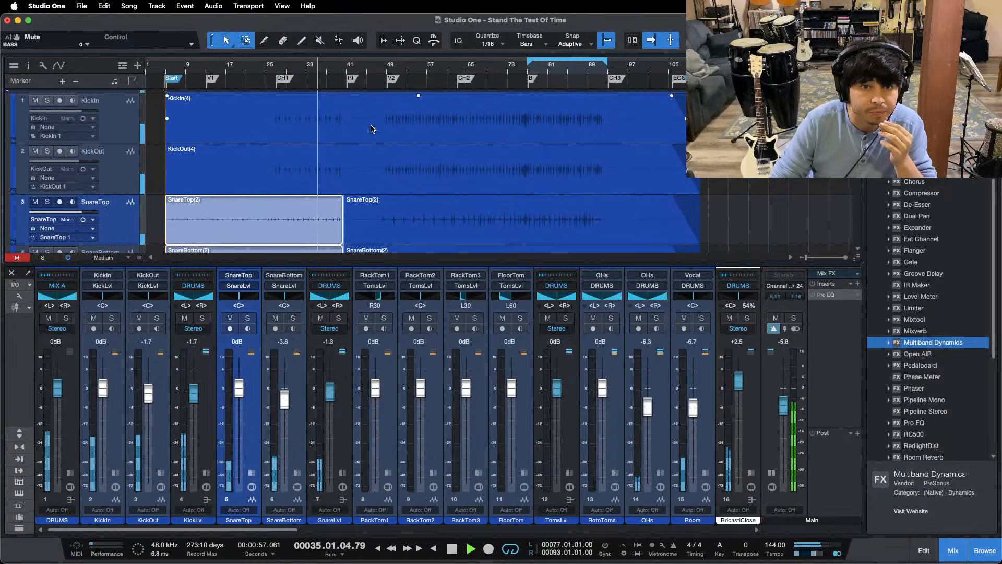
Step: Split the KickIn and KickOut events in the gap just before the RI marker, late in bar 40
scroll(371, 127, "up", 2)
scroll(341, 81, "up", 5)
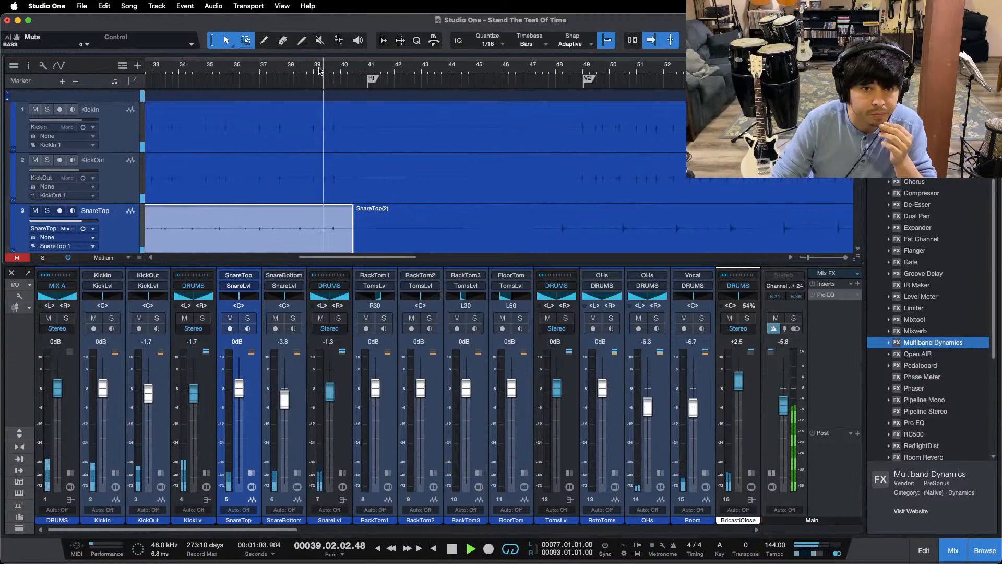
scroll(316, 65, "down", 5)
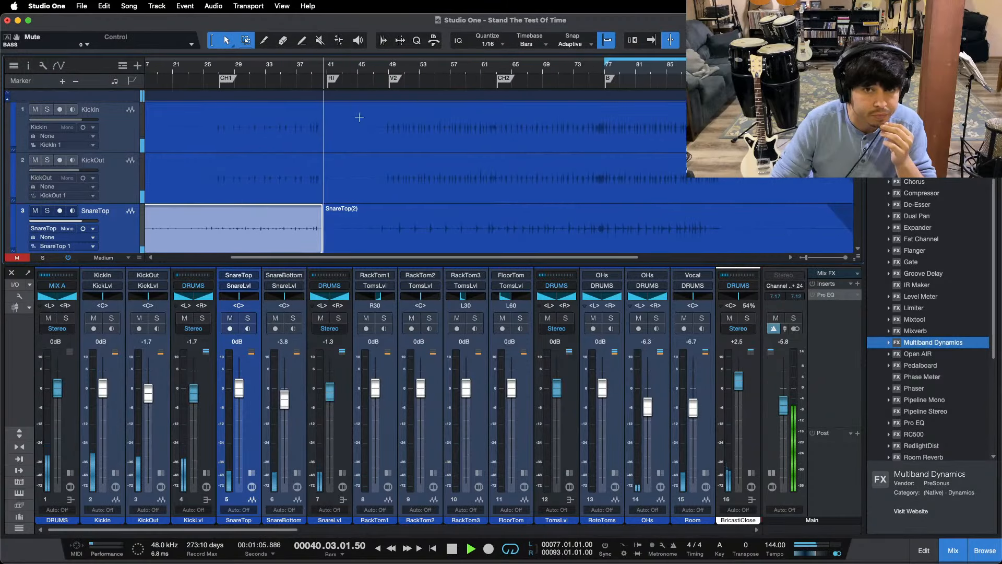
scroll(334, 71, "up", 8)
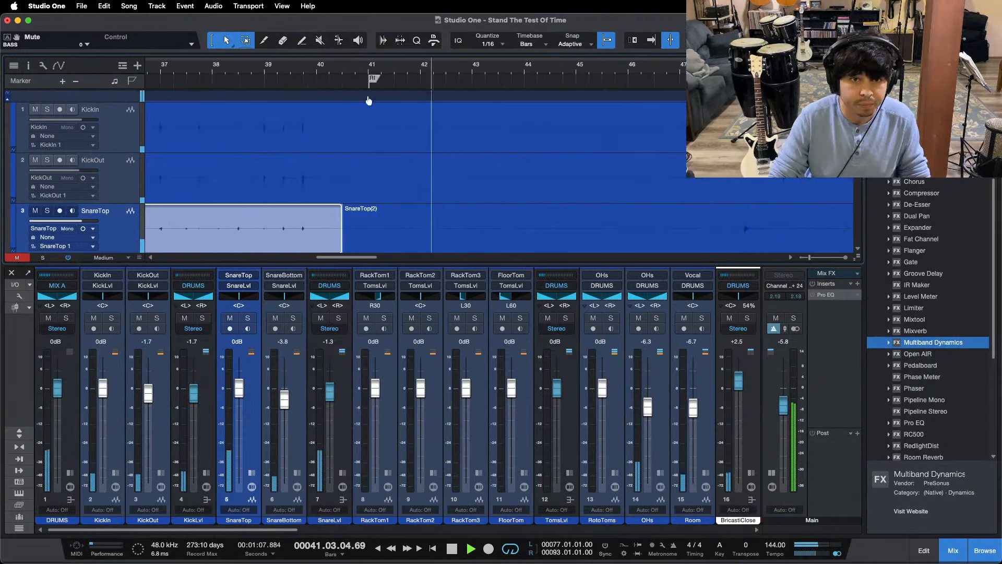
double_click(366, 121)
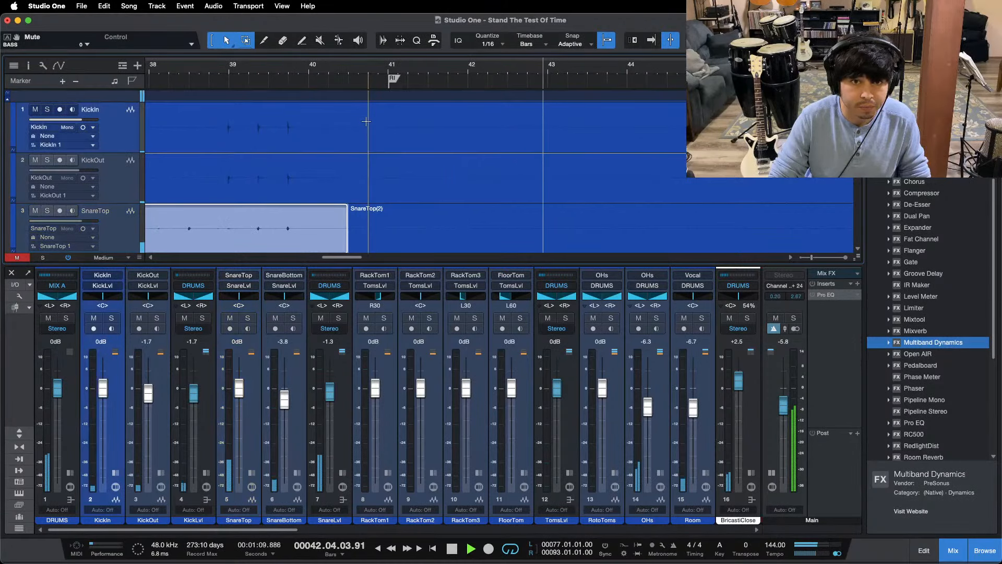
double_click(367, 168)
scroll(326, 75, "down", 8)
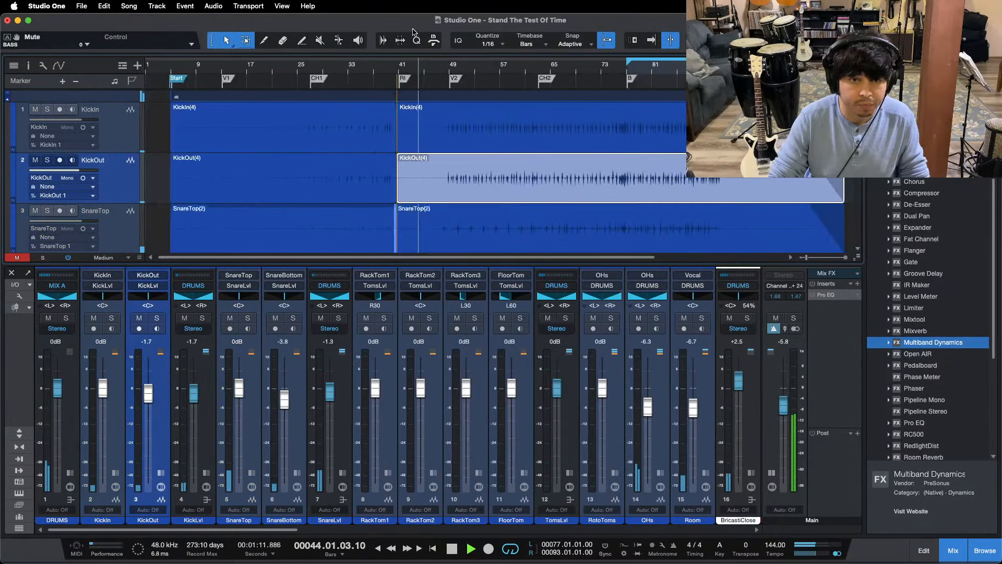
Step: Set the gain of the KickIn and KickOut events before the RI split to +0.7 dB and replay from CH1
left_click(300, 130)
left_click(312, 192, "shift")
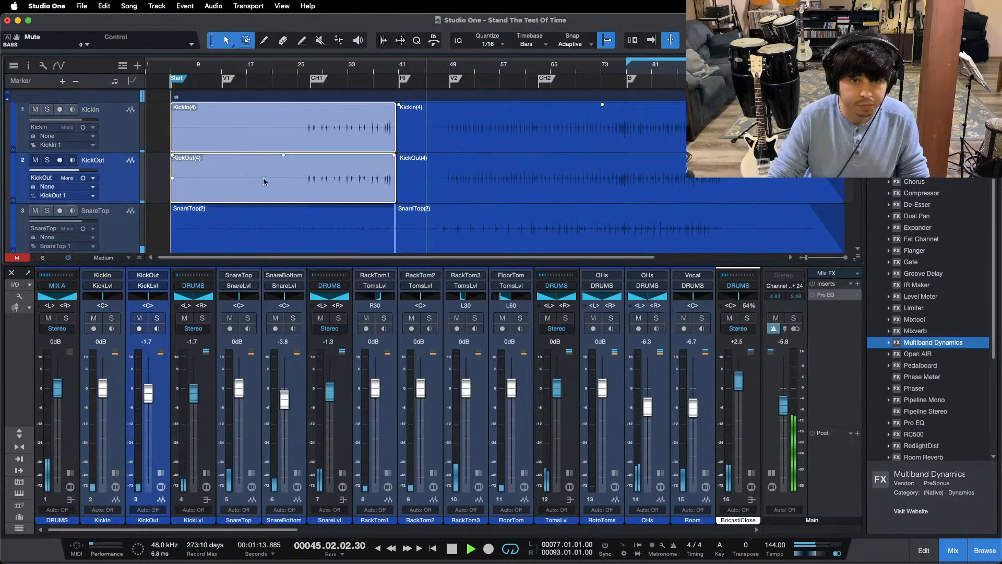
left_click(28, 65)
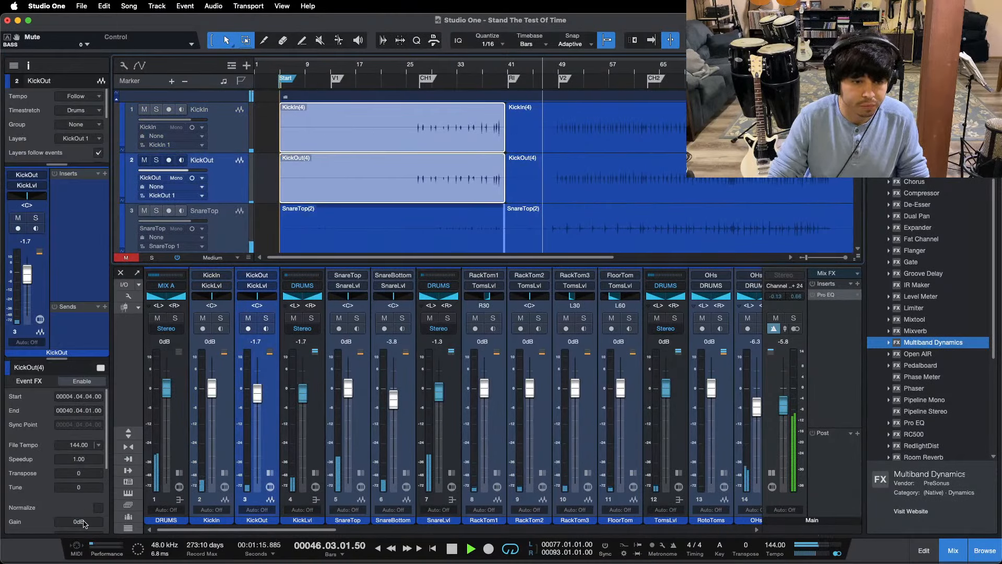
scroll(80, 521, "up", 1)
left_click(416, 72)
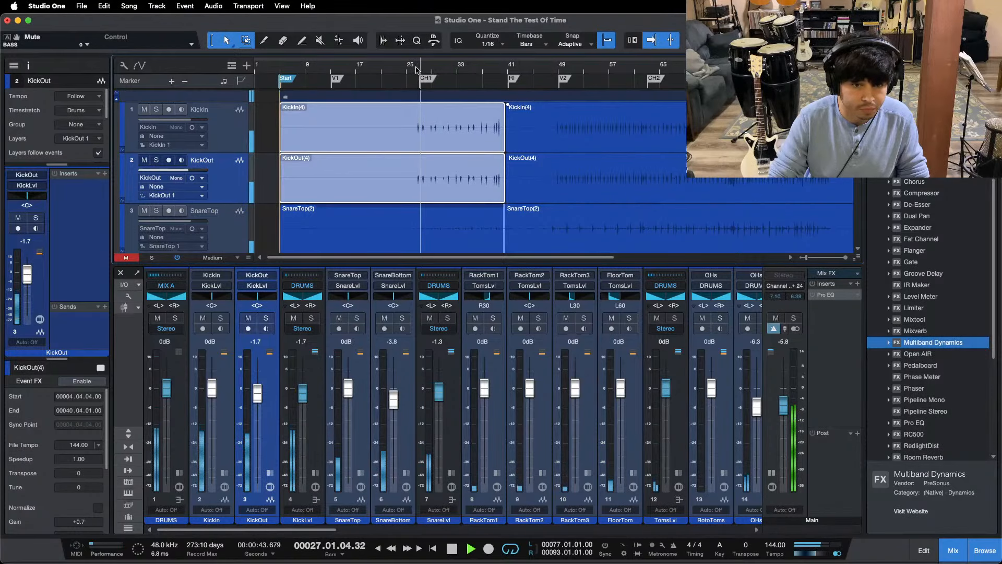
scroll(416, 71, "down", 2)
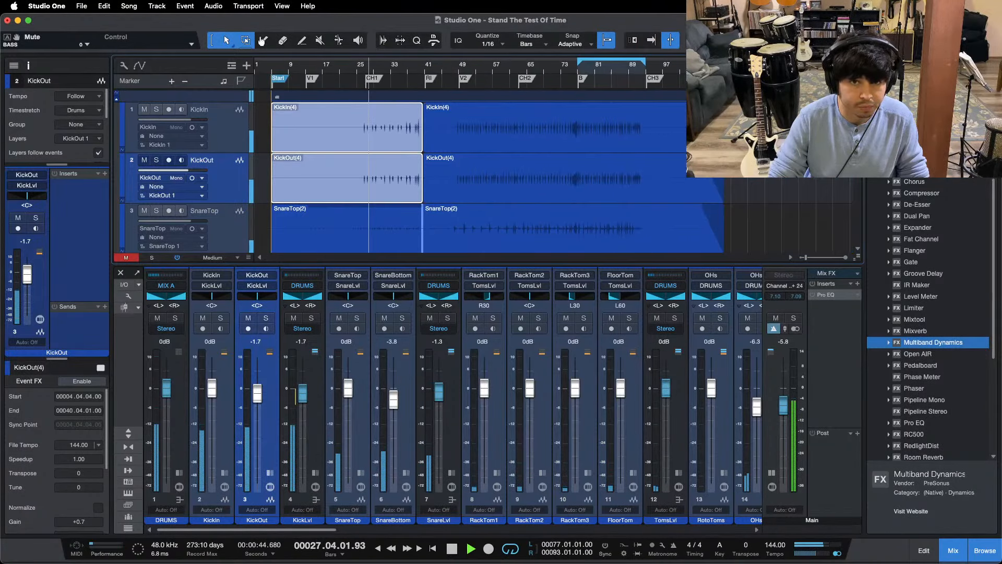
left_click(29, 66)
Step: Split the KickIn and KickOut events after the first kick hit of CH1, at bar 27 beat 3
scroll(235, 100, "up", 3)
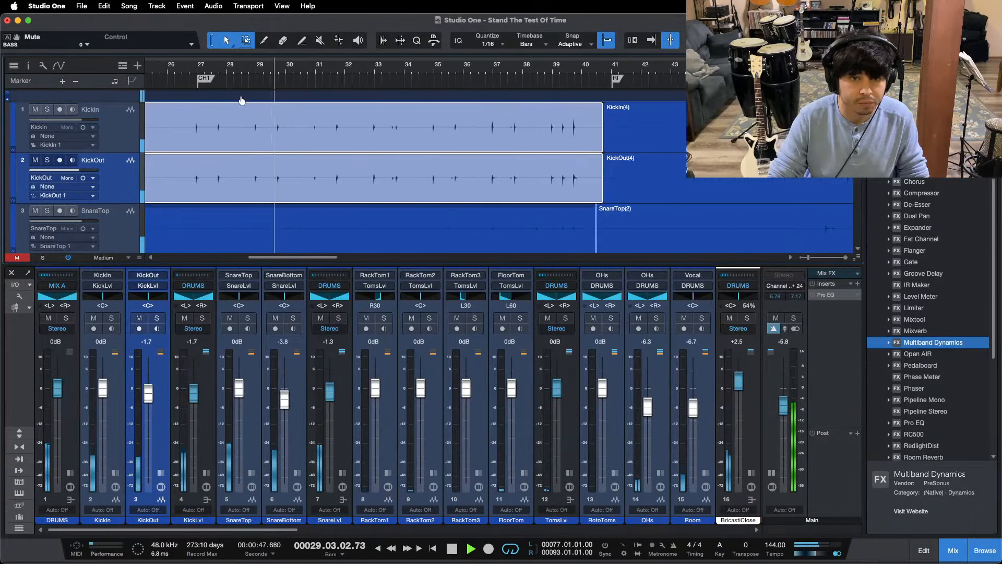
scroll(229, 104, "up", 2)
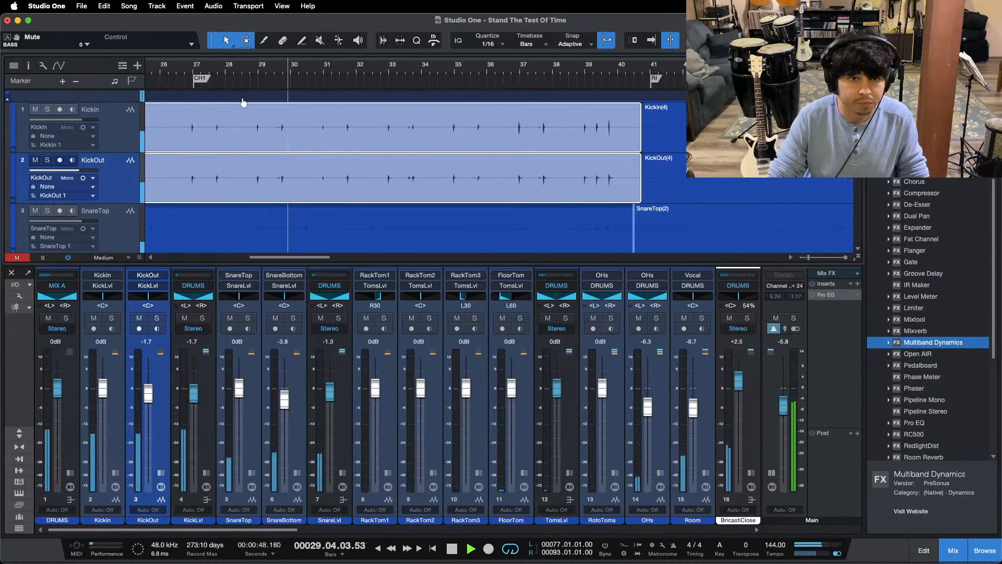
left_click(209, 127)
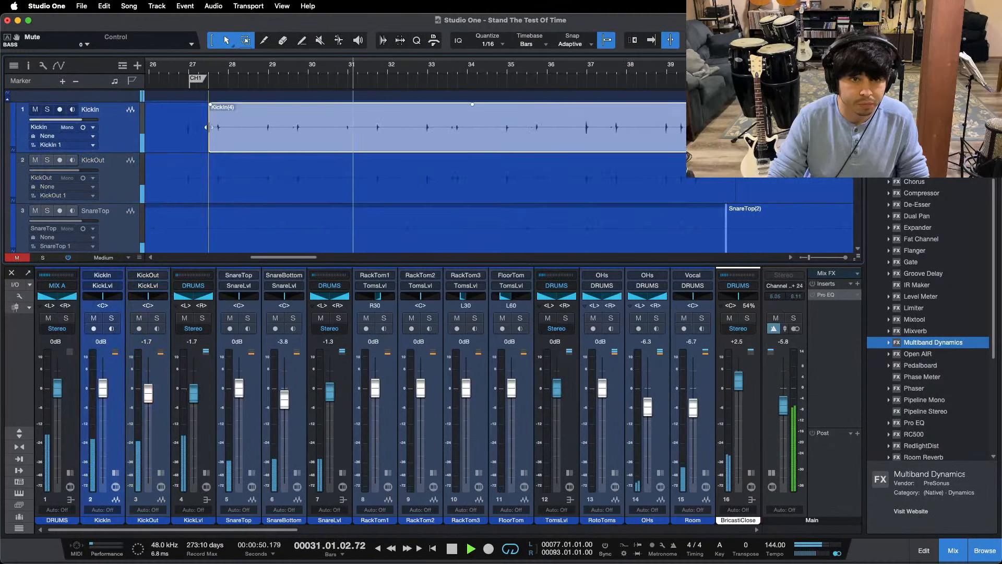
left_click(214, 162)
scroll(410, 70, "right", 1)
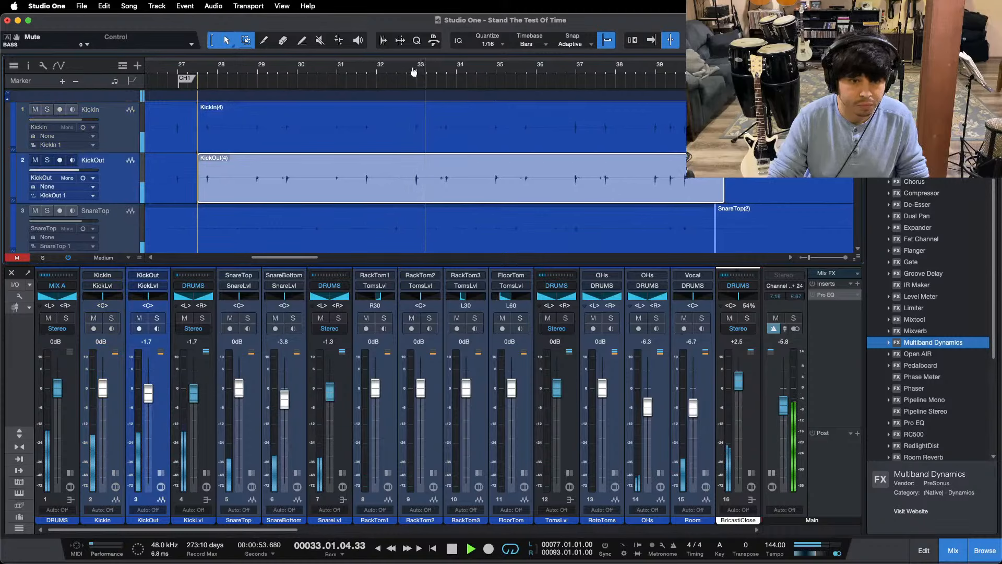
Step: Stop playback and split the KickIn and KickOut events just before bar 37, at bar 36 beat 4
scroll(413, 72, "down", 2)
left_click(564, 115)
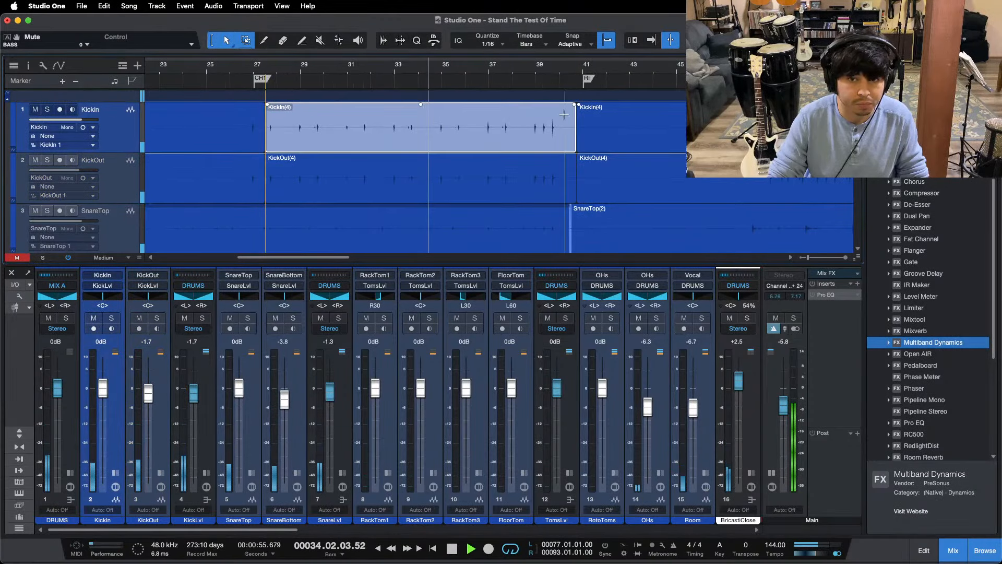
key("f")
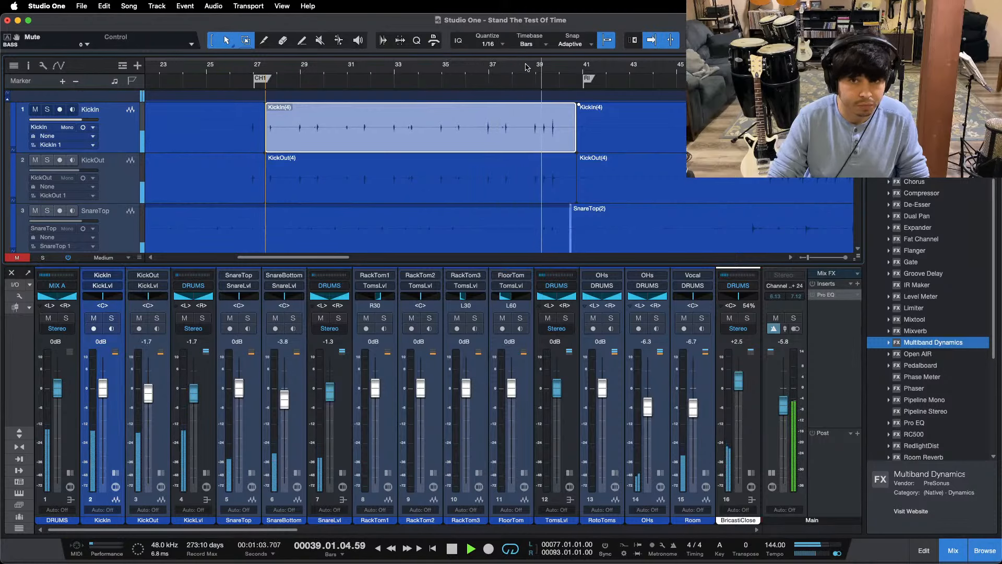
key("space")
left_click_drag(496, 68, 486, 92)
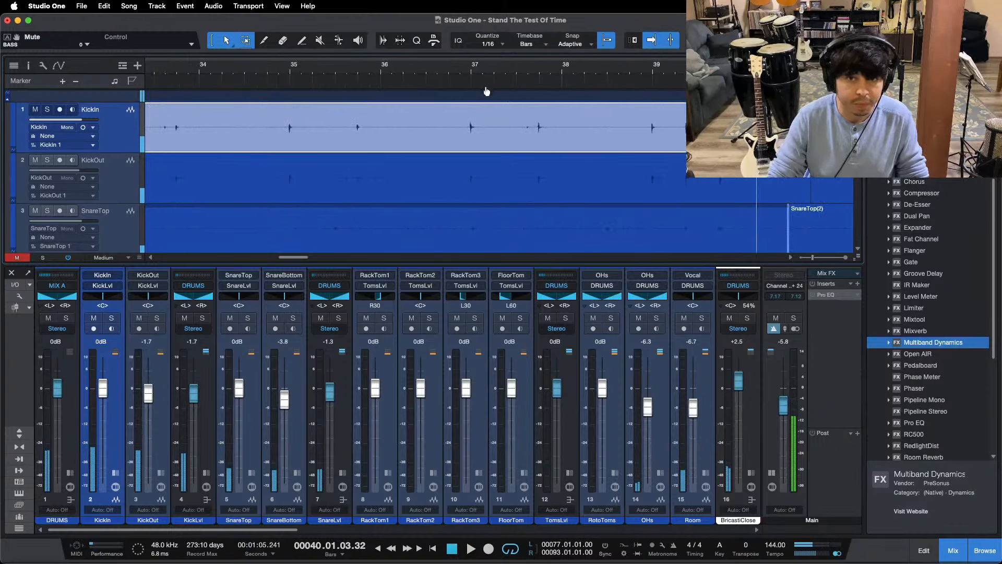
double_click(450, 125)
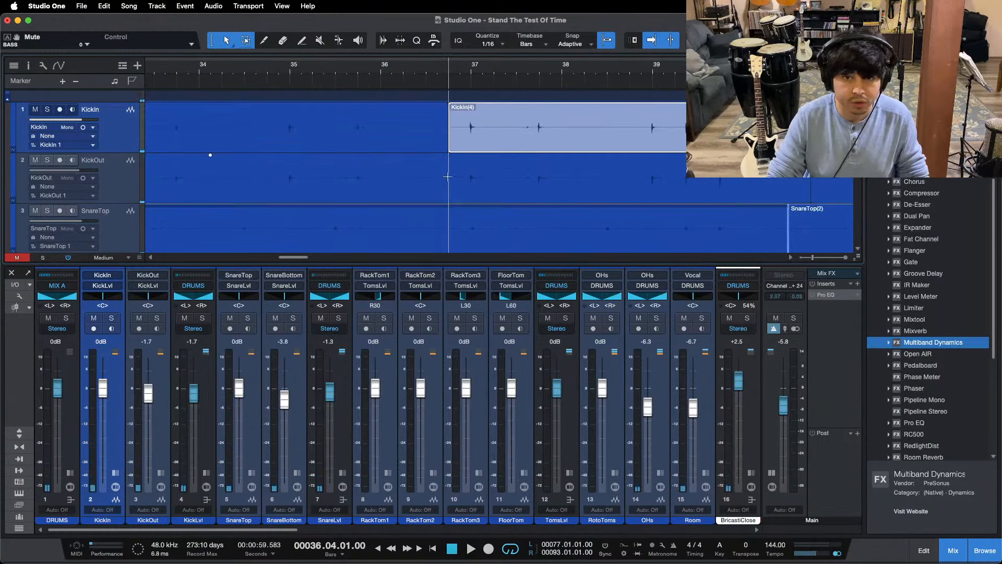
double_click(448, 177)
Step: Raise the gain of the KickIn and KickOut events between bars 27 and 36 to about +1.3 dB and play them back
left_click_drag(451, 82, 497, 42)
left_click(413, 133)
left_click(408, 192, "shift")
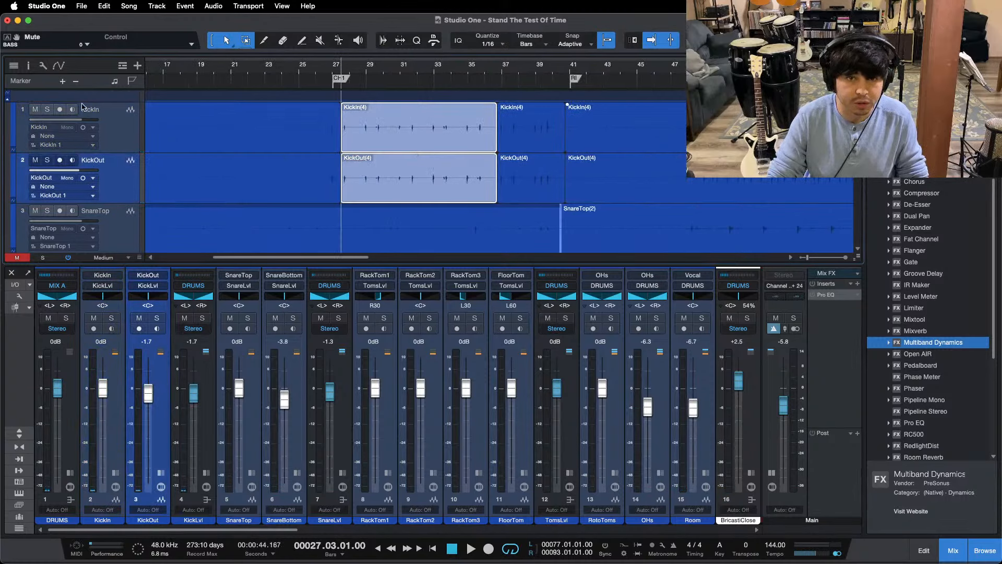
left_click(29, 66)
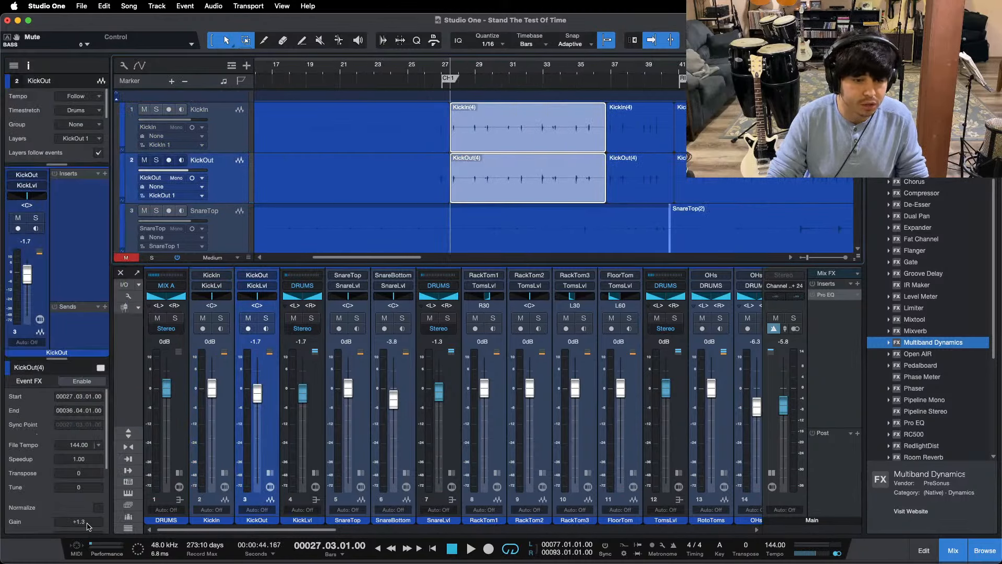
key("space")
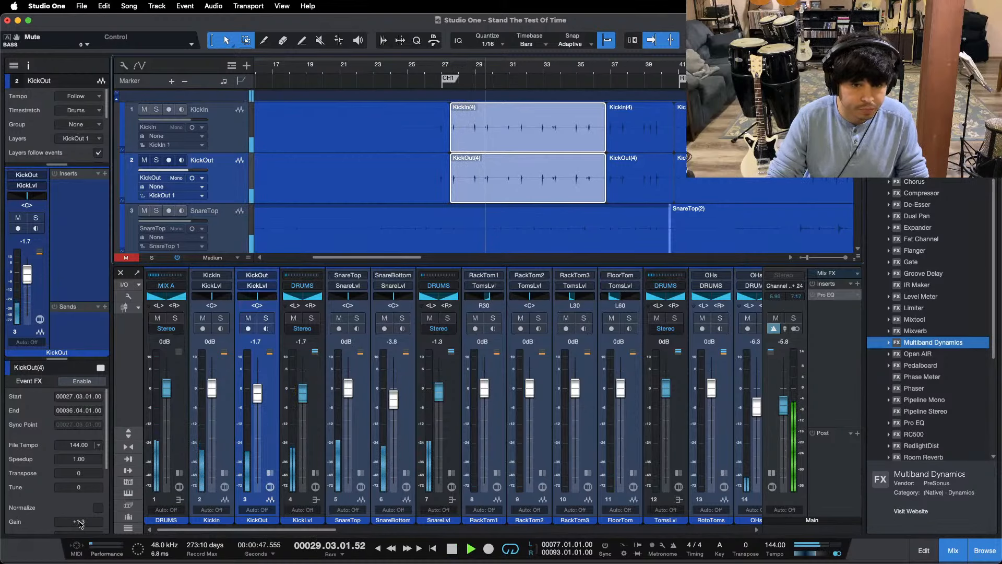
left_click(28, 67)
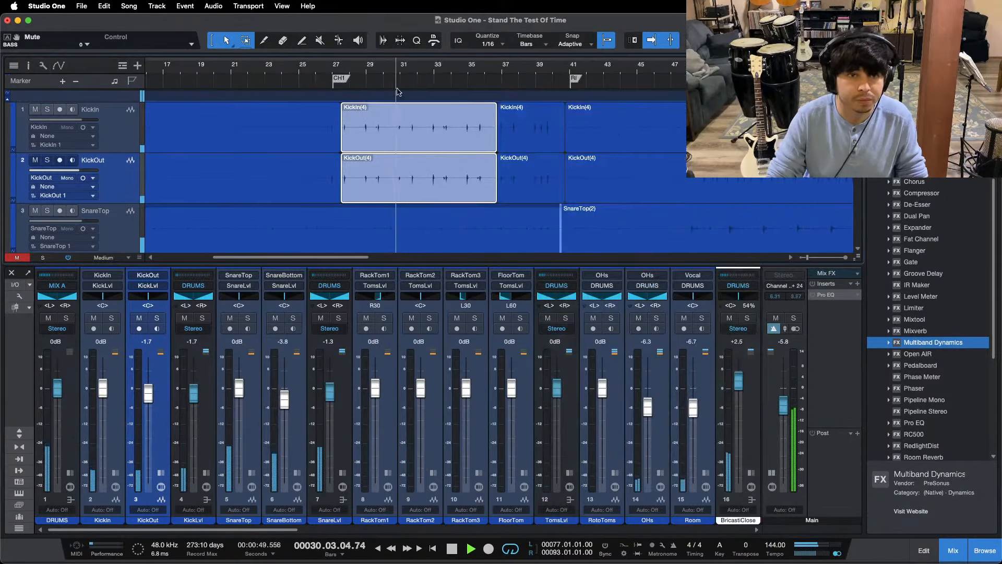
Step: Hide the mixer and select all events on the KickIn, KickOut, SnareTop and SnareBottom tracks
left_click_drag(347, 64, 348, 26)
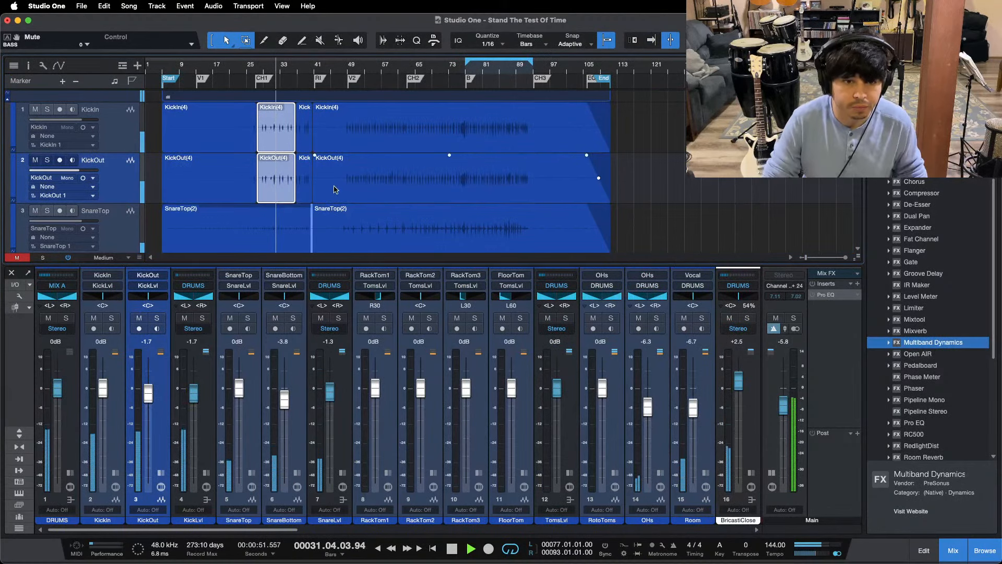
key("F3")
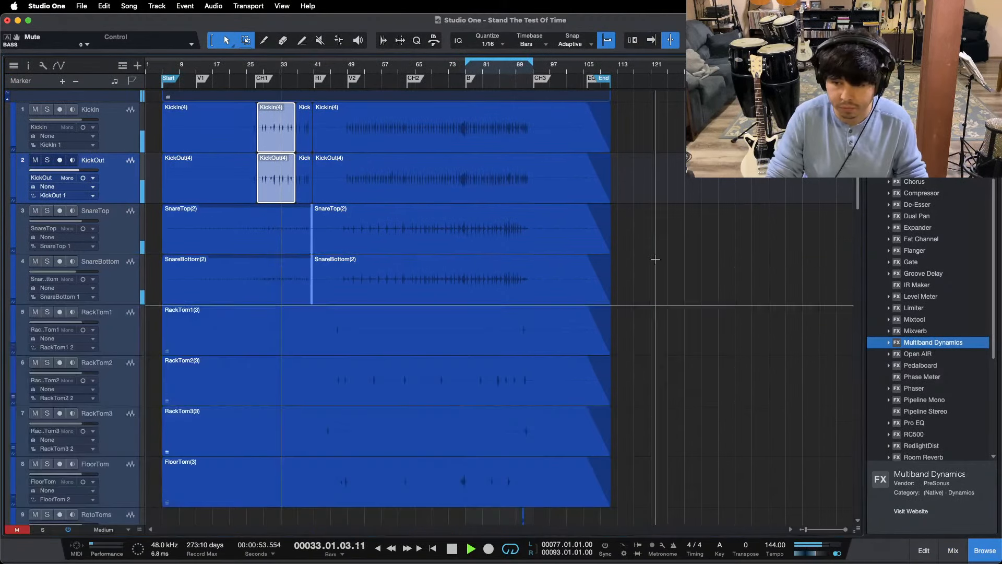
left_click_drag(650, 104, 134, 285)
scroll(722, 239, "up", 1)
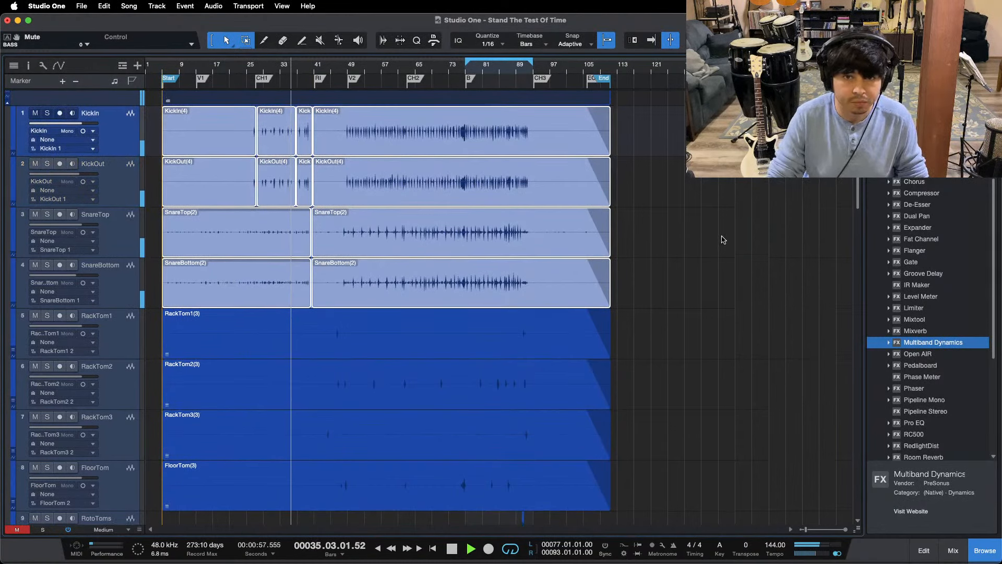
Step: Play from the loop start at B, show the mixer again and raise the BricastiClose fader to +2.9 dB
key("KP_1")
left_click(951, 548)
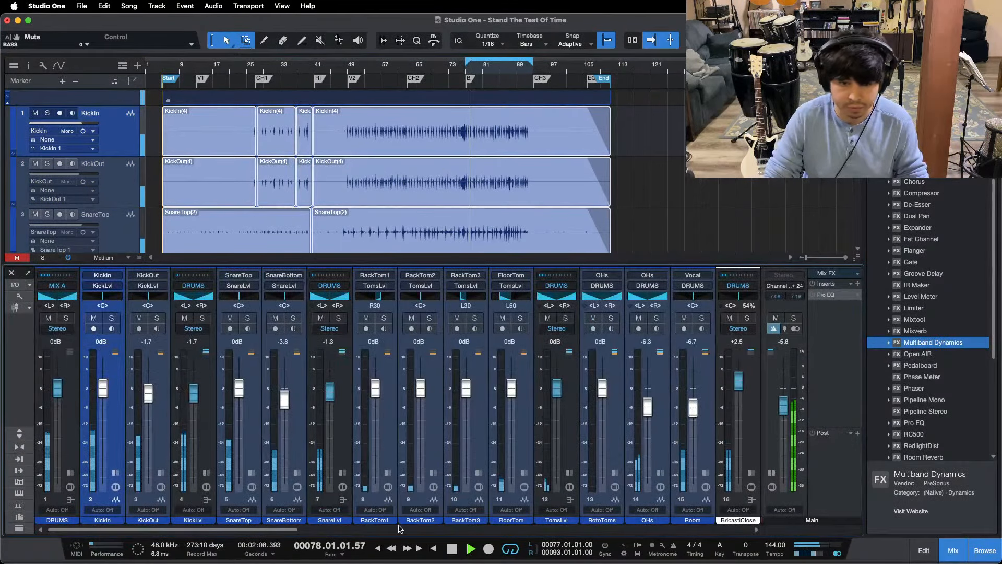
left_click_drag(289, 530, 443, 534)
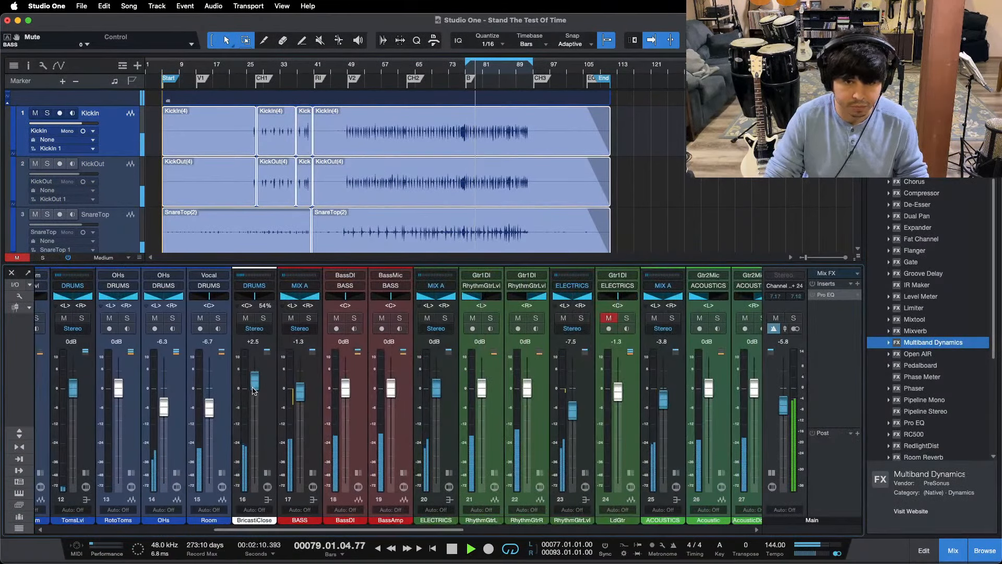
left_click_drag(254, 382, 254, 381)
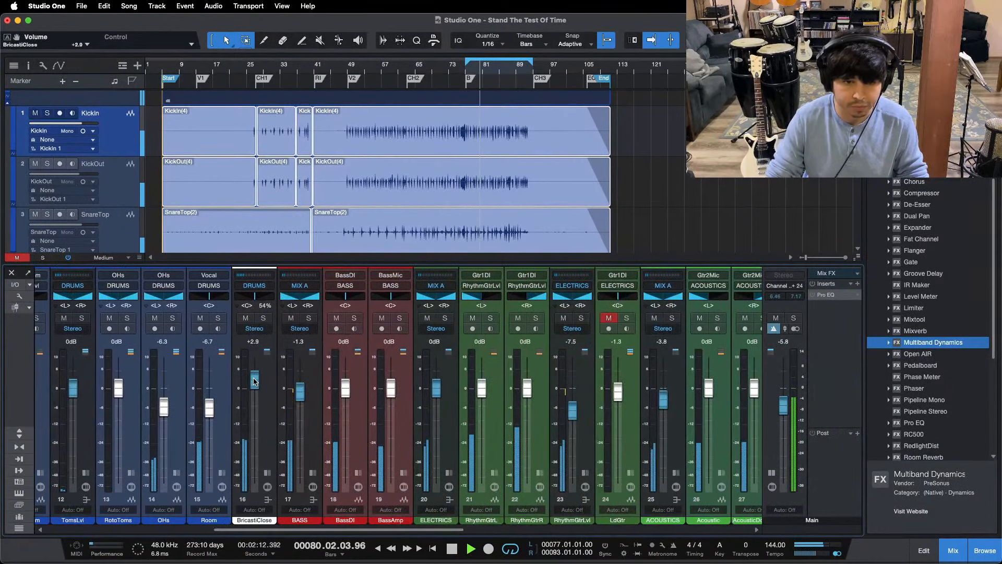
Step: Raise the TomsLvl bus fader to +0.4 dB while the B section plays, checking the rack tom hits before CH3
left_click_drag(290, 532, 321, 533)
scroll(551, 177, "down", 2)
scroll(551, 177, "down", 1)
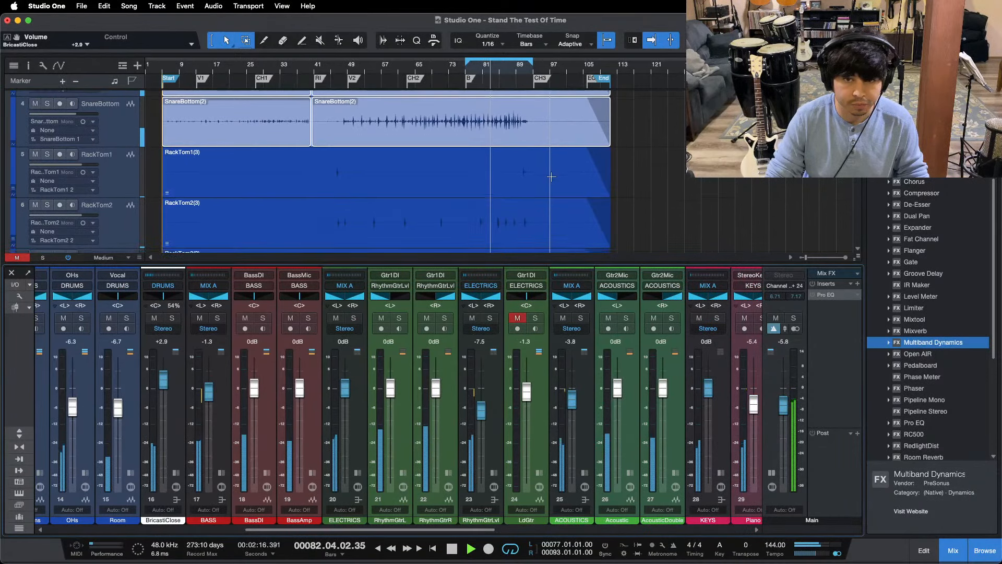
scroll(551, 176, "down", 1)
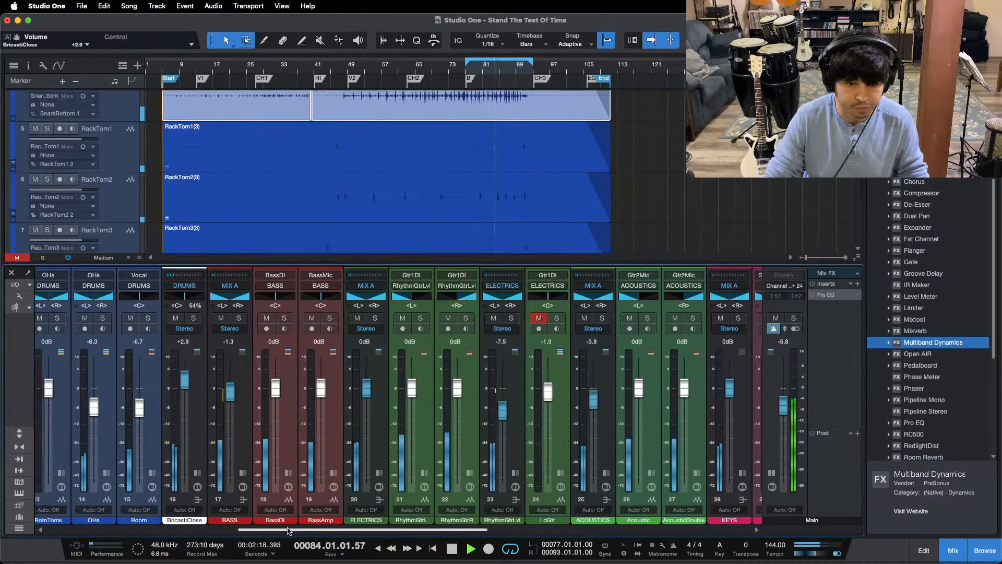
left_click_drag(309, 529, 217, 529)
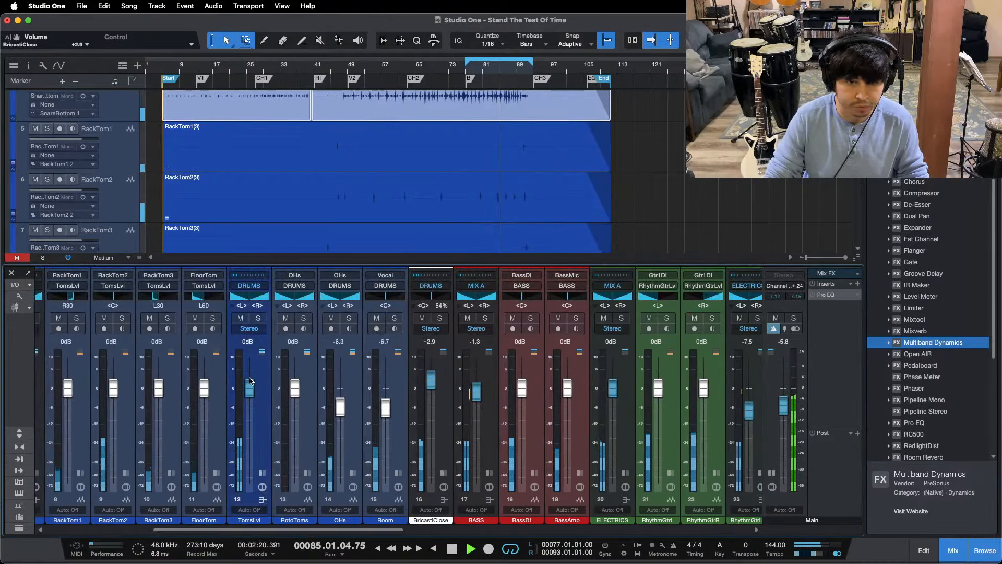
left_click_drag(250, 388, 251, 383)
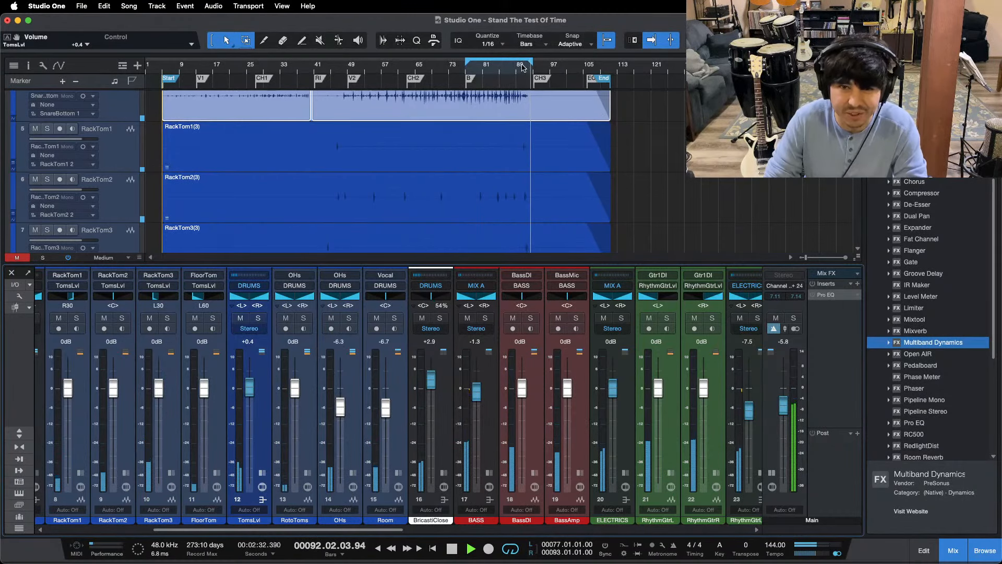
left_click_drag(522, 70, 508, 104)
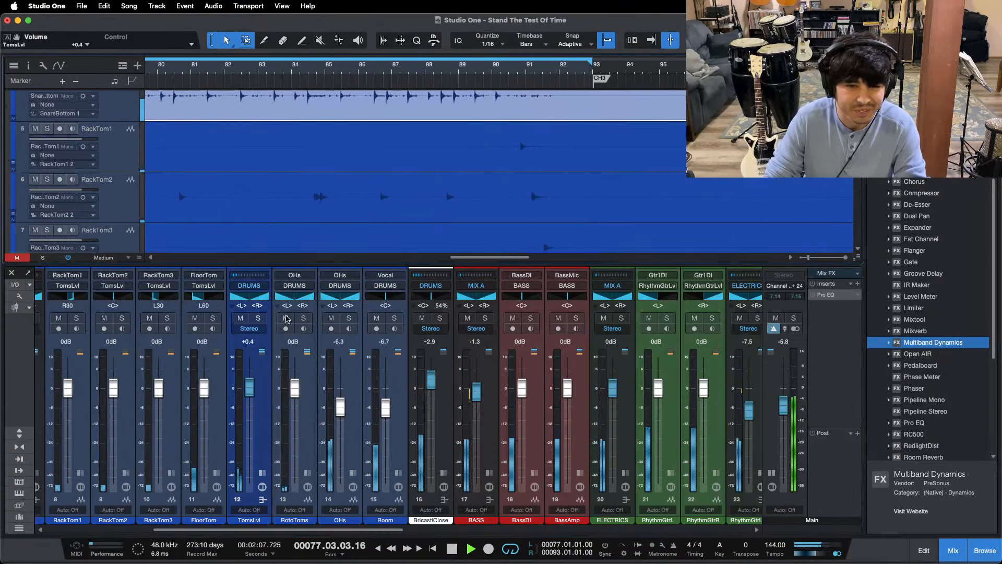
Step: Mute the RotoToms channel and raise the TomsLvl bus fader to +0.8 dB while the B section plays
left_click(286, 317)
left_click_drag(303, 70, 452, 54)
left_click_drag(249, 388, 249, 386)
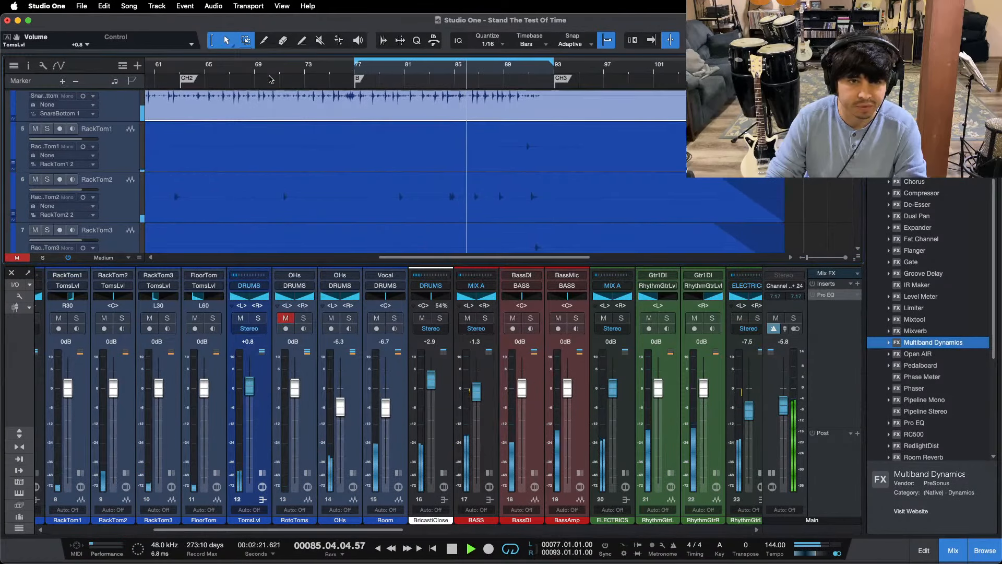
Step: Raise the TomsLvl fader to +1.2 dB while playing the tom hits near bar 71, before V2 and in the B section
left_click(272, 74)
key("f")
left_click_drag(277, 71, 286, 81)
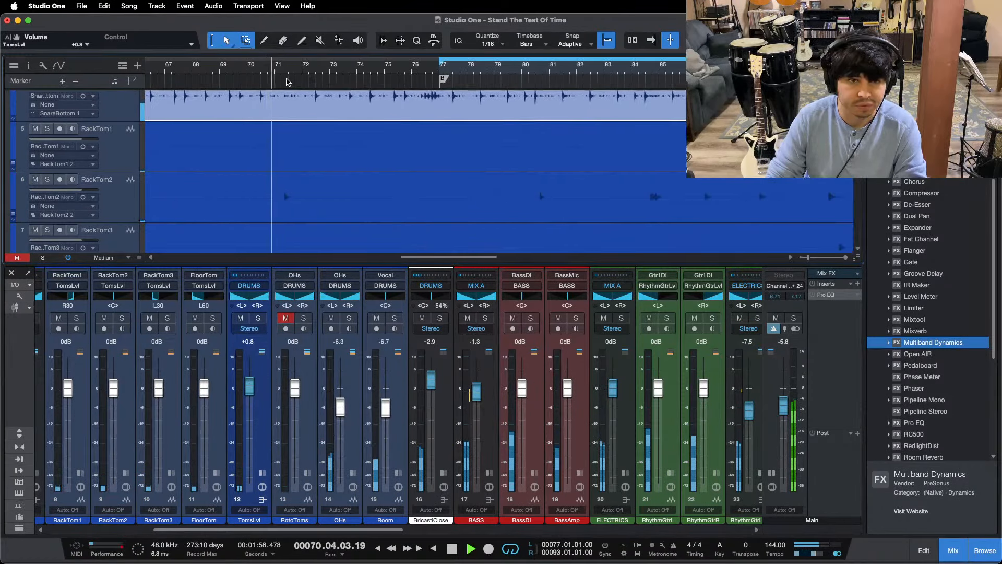
left_click_drag(408, 73, 427, 55)
left_click(337, 71)
key("f")
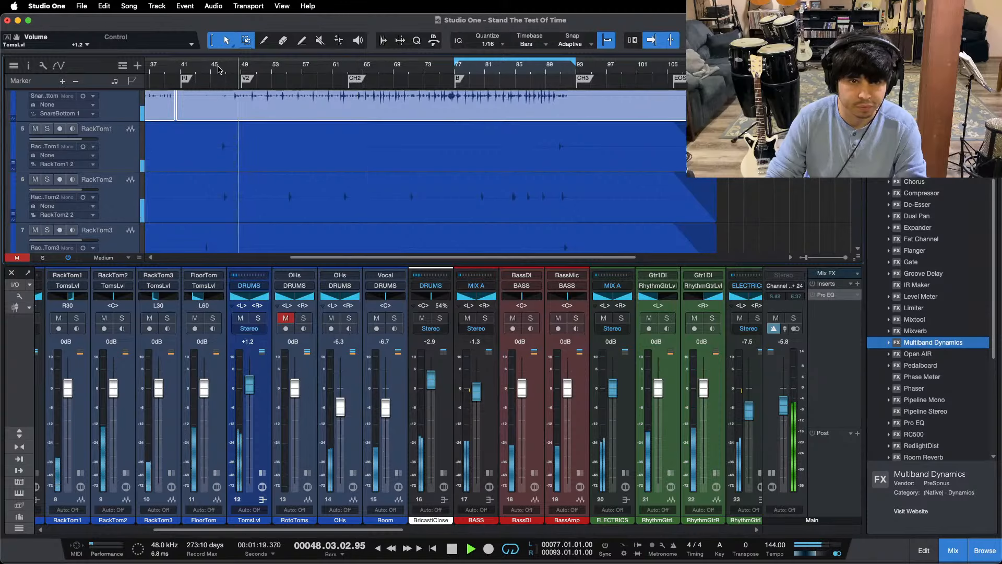
left_click(468, 74)
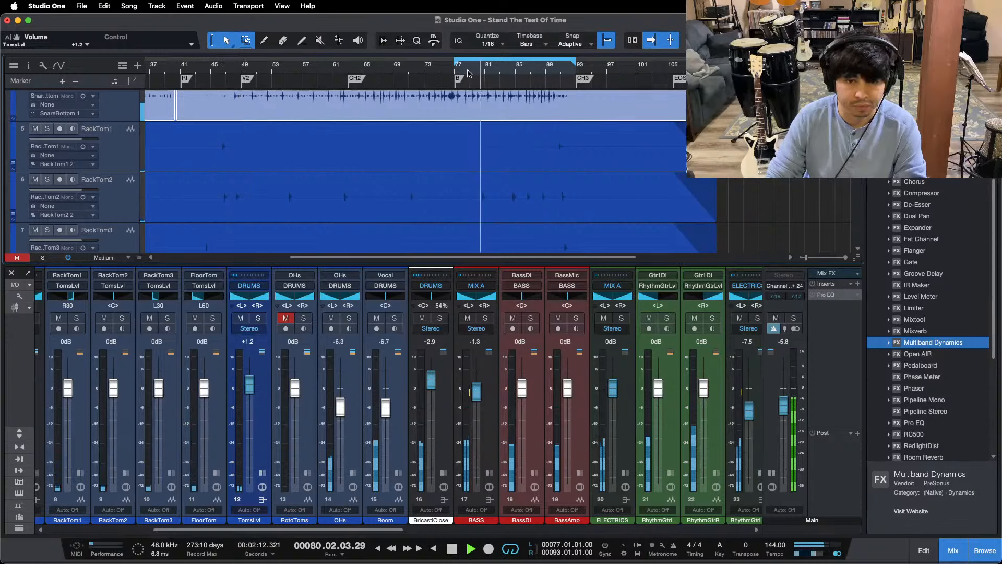
Step: Raise TomsLvl to +1.7 dB, unmute RotoToms at -7.9 dB and play the tom fill leading into CH3
left_click_drag(250, 394, 295, 427)
left_click(286, 319)
left_click(547, 68)
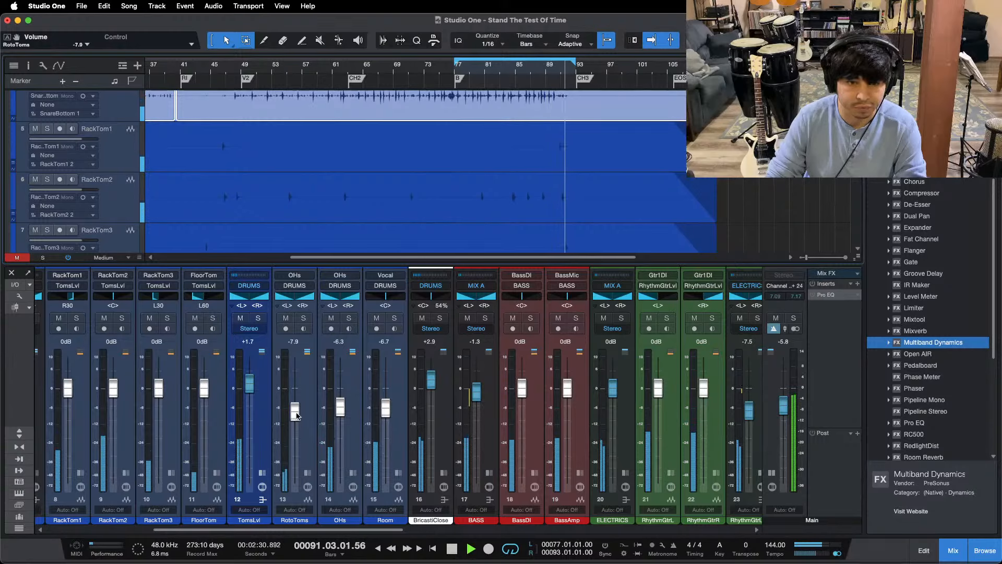
left_click(545, 73)
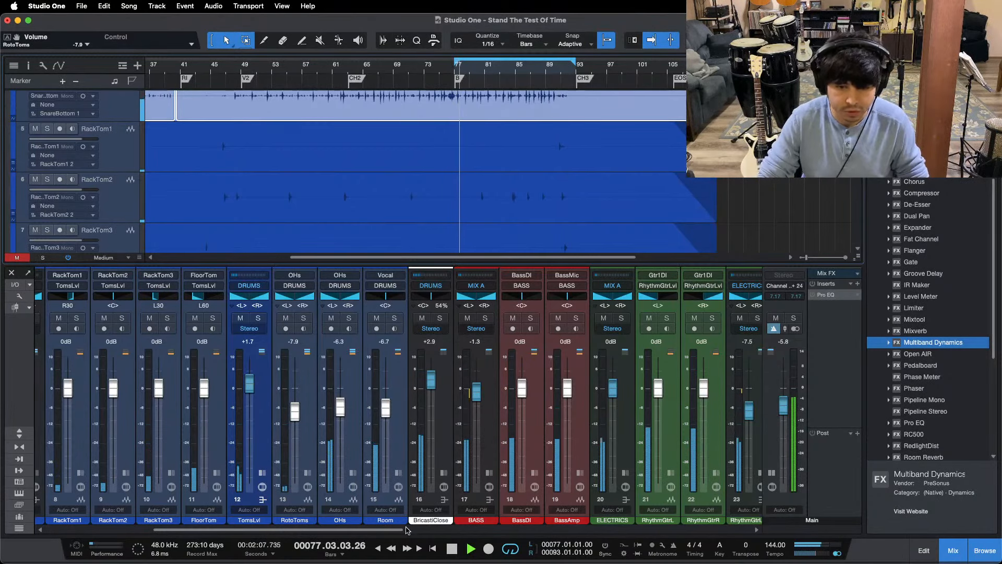
Step: Select the RhythmGtrLvl, ACOUSTICS and Piano channels and lower their faders together to -7.9, -4.2 and -5.8 dB
left_click_drag(397, 530, 567, 531)
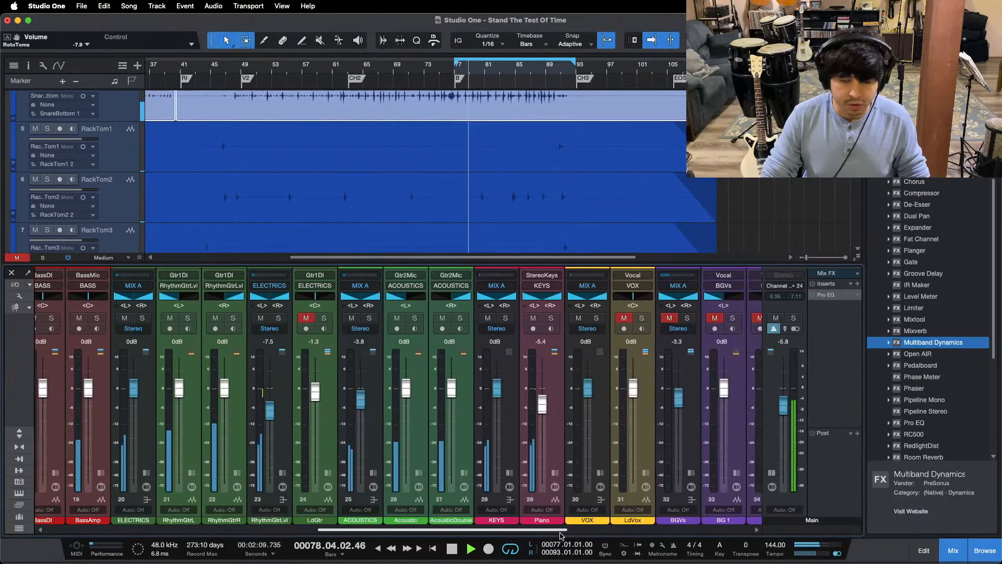
left_click(272, 447)
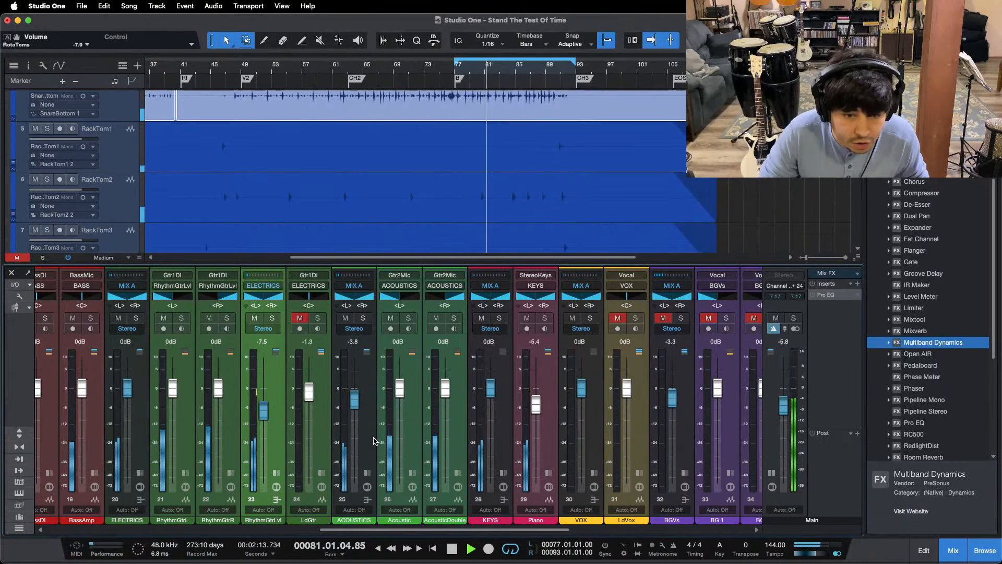
left_click(371, 438)
left_click(538, 434)
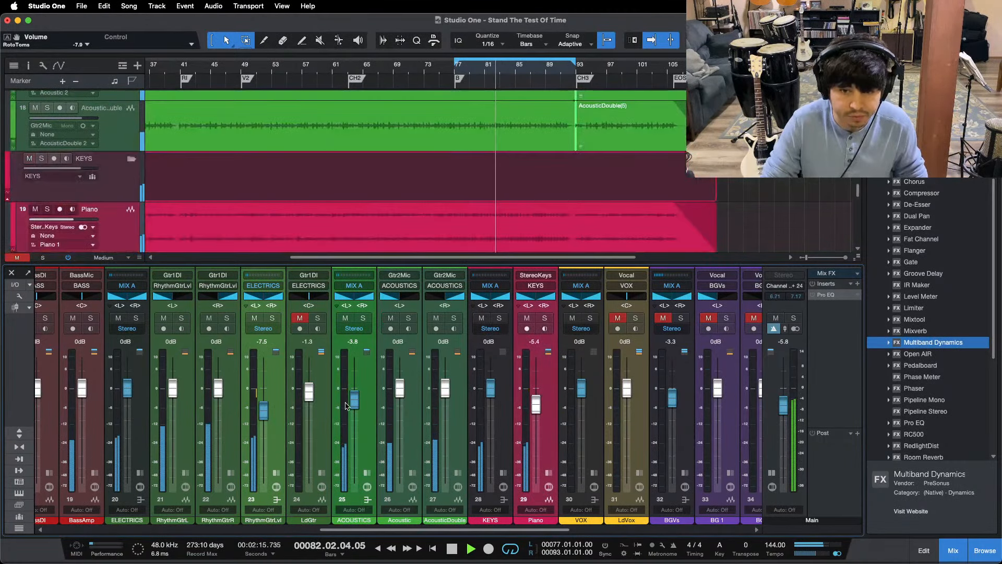
left_click_drag(353, 403, 353, 403)
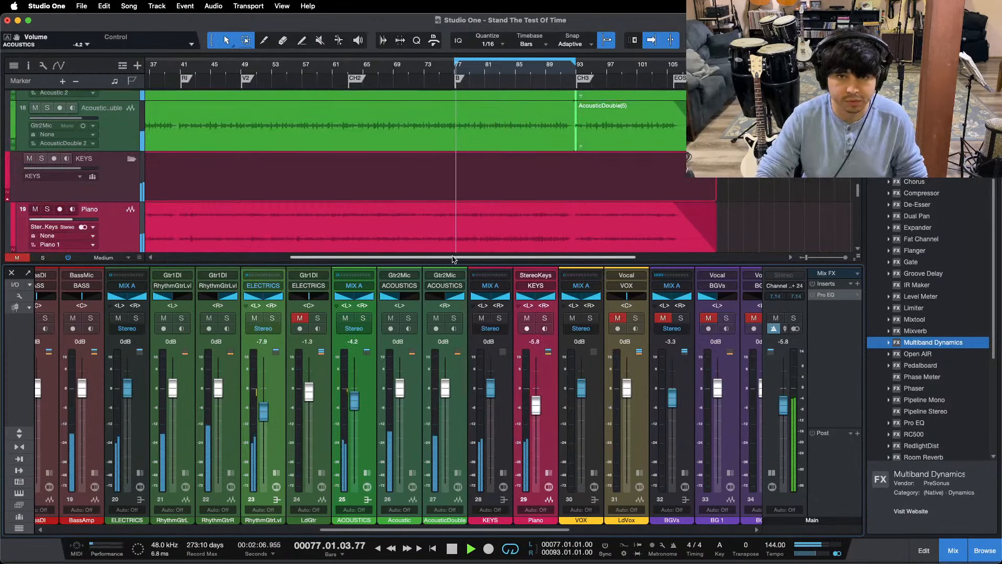
left_click_drag(455, 529, 463, 529)
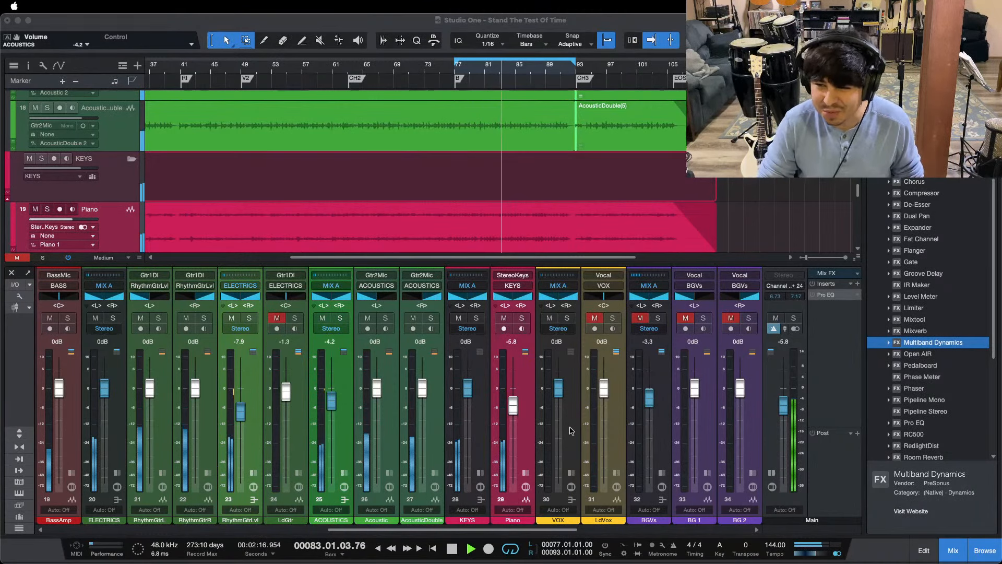
left_click(460, 493)
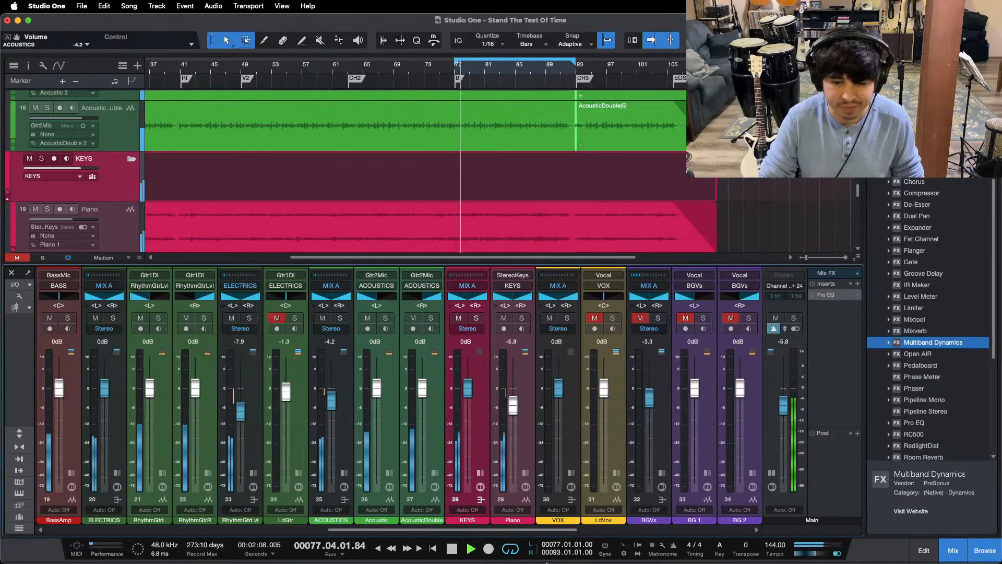
left_click(509, 546)
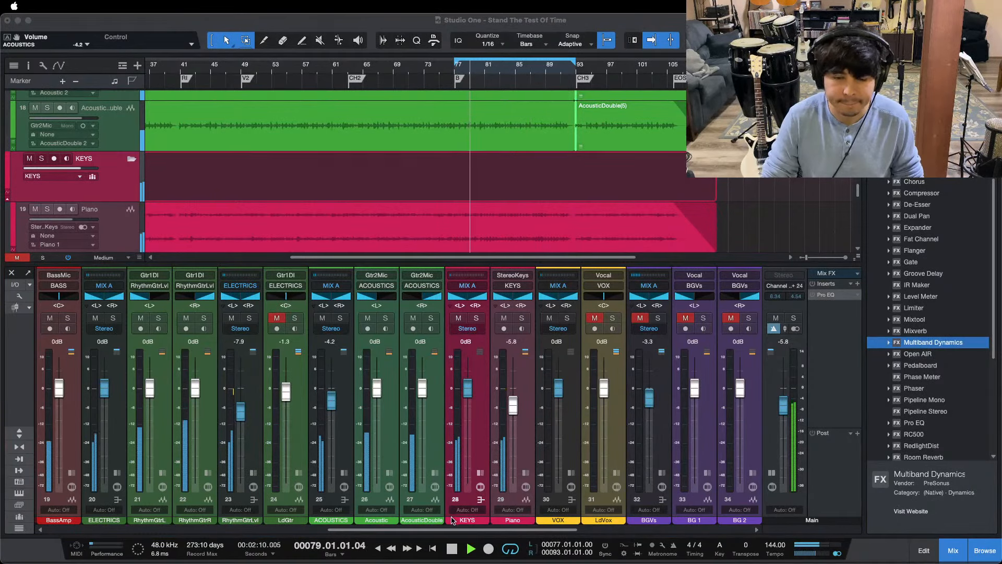
left_click(423, 488)
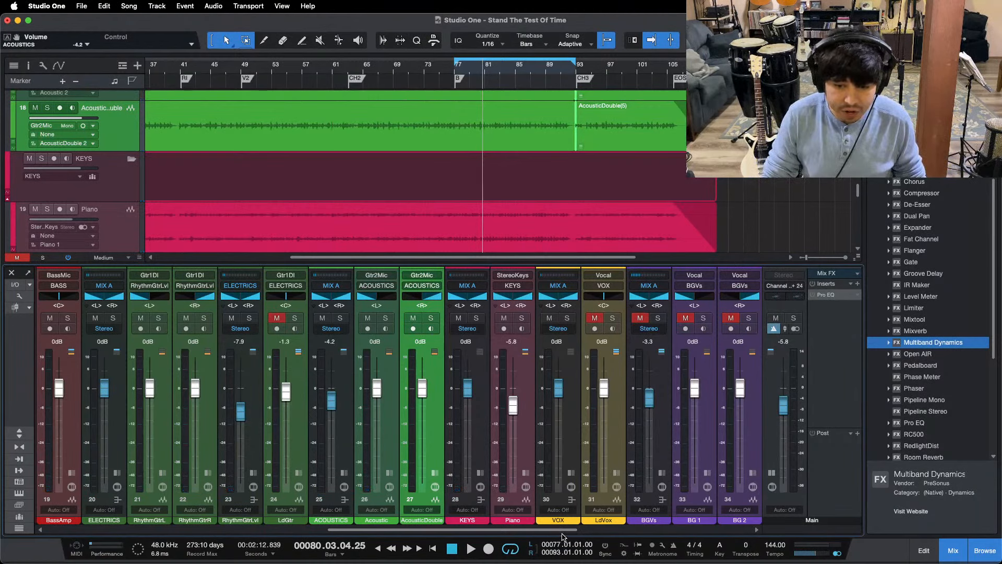
Step: Bring the LdVox track into view, set the loop range to the V2 section and start playback from its beginning
scroll(390, 149, "up", 5)
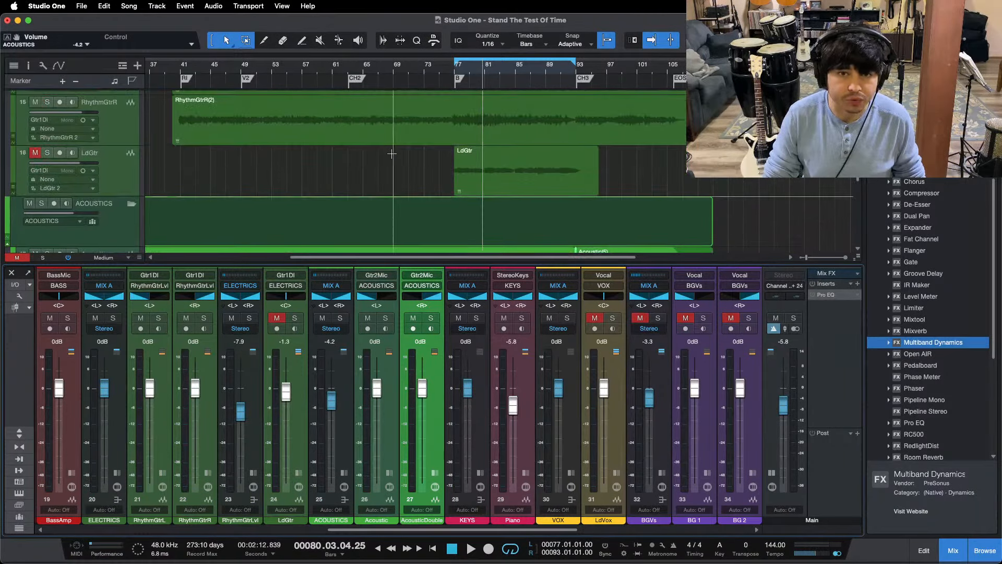
scroll(392, 153, "down", 3)
double_click(388, 82)
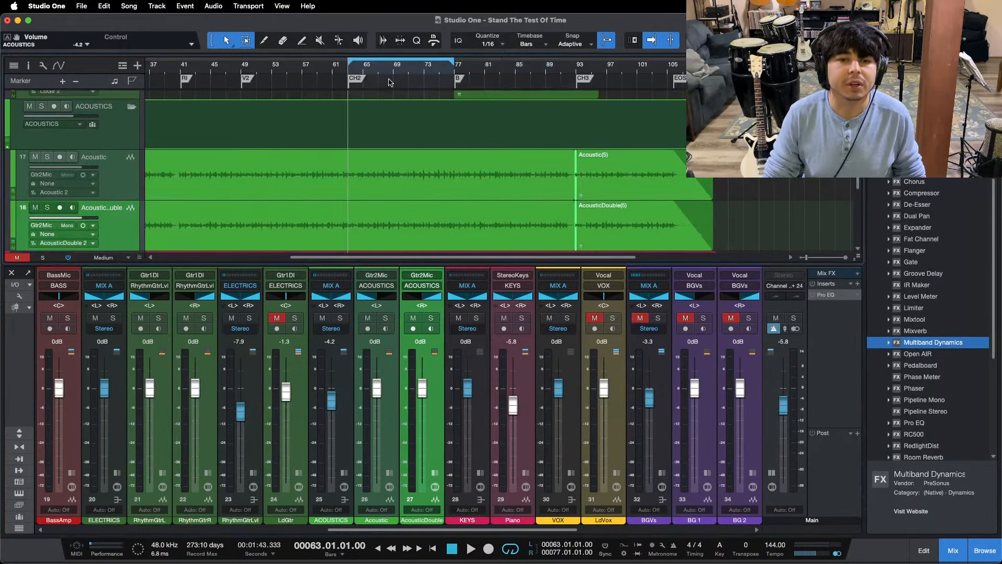
scroll(373, 95, "down", 5)
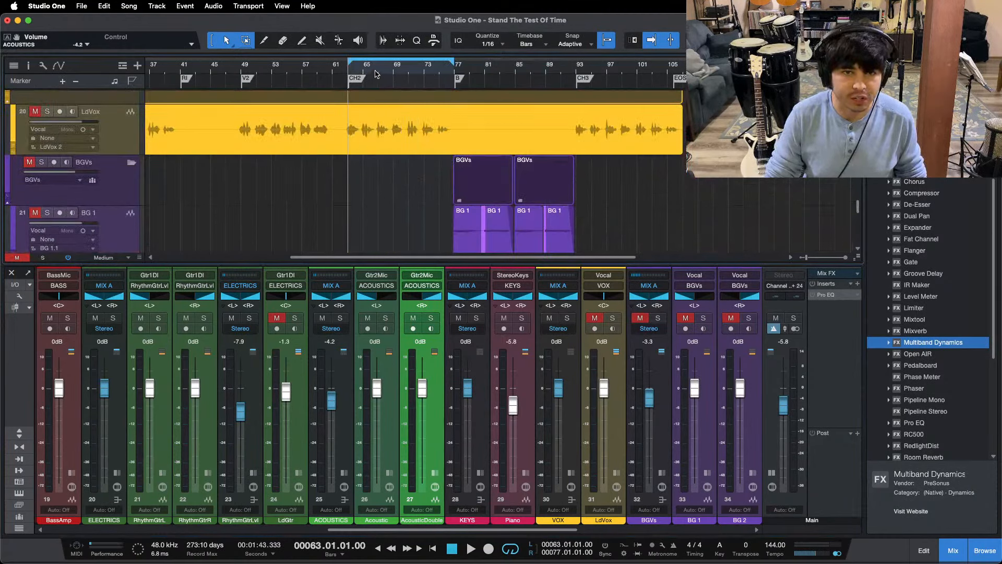
left_click_drag(374, 74, 499, 22)
double_click(383, 81)
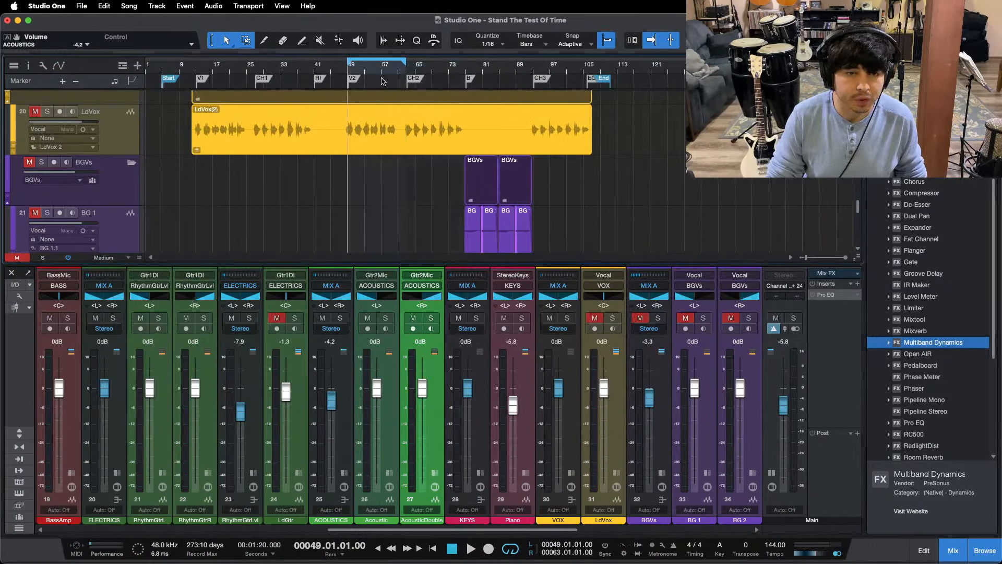
key("space")
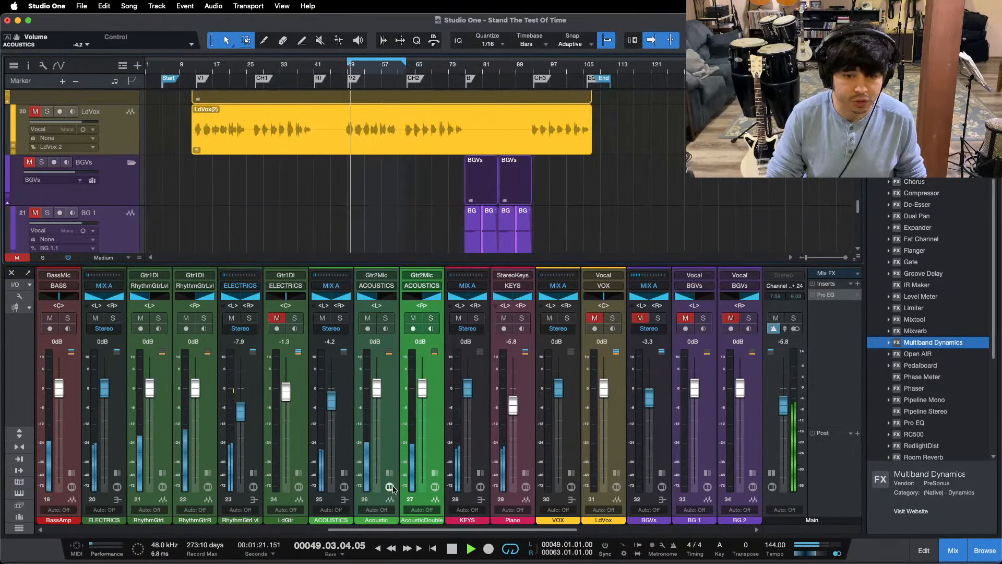
Step: Unmute the LdVox channel with its inserts shown and play it from bar 48, just before V2
scroll(469, 366, "right", 5)
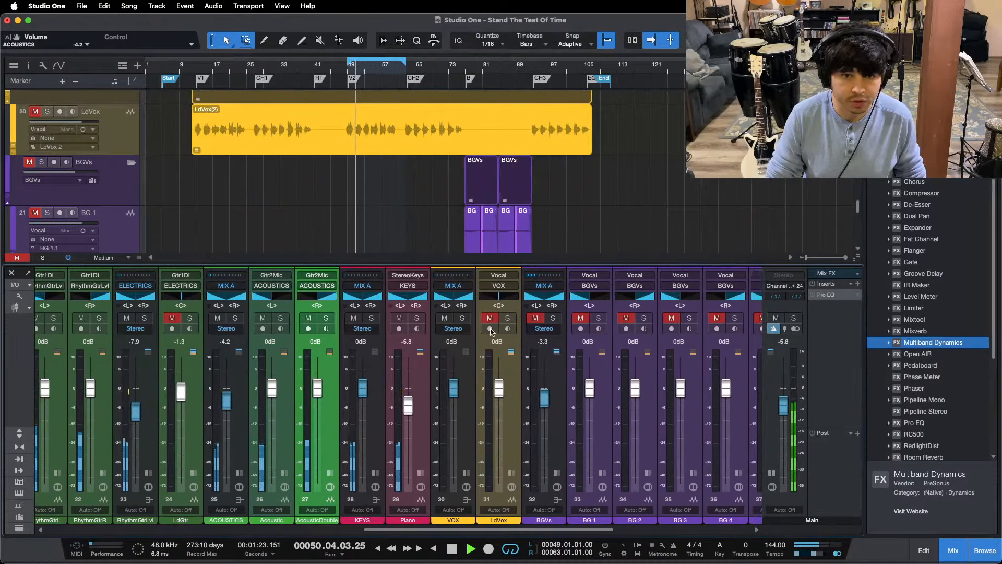
left_click(491, 319)
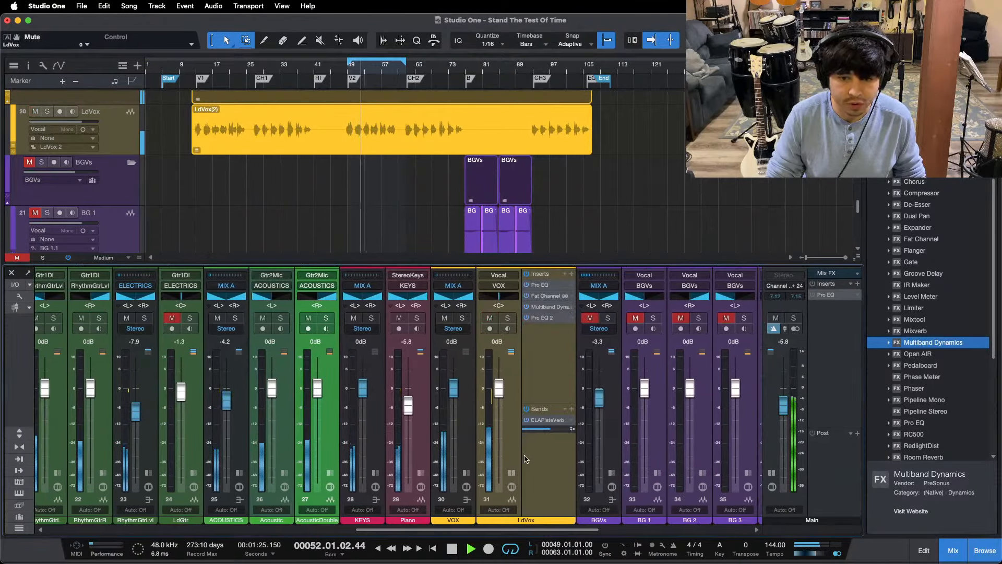
left_click(544, 447)
key("space")
left_click_drag(362, 77, 339, 112)
left_click(198, 71)
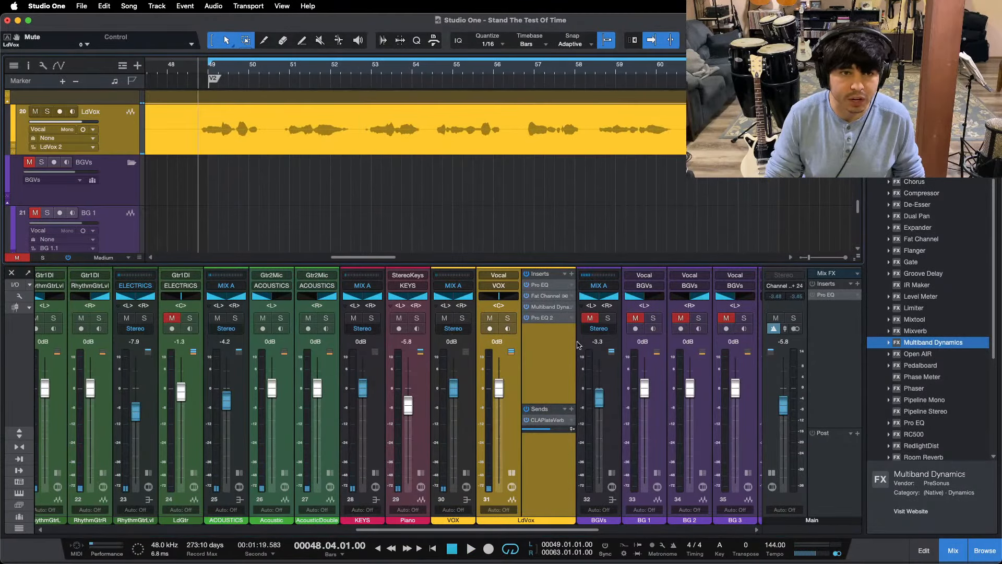
key("space")
Step: Examine the Pro EQ and Fat Channel inserts on LdVox while the V2 section plays
left_click(540, 284)
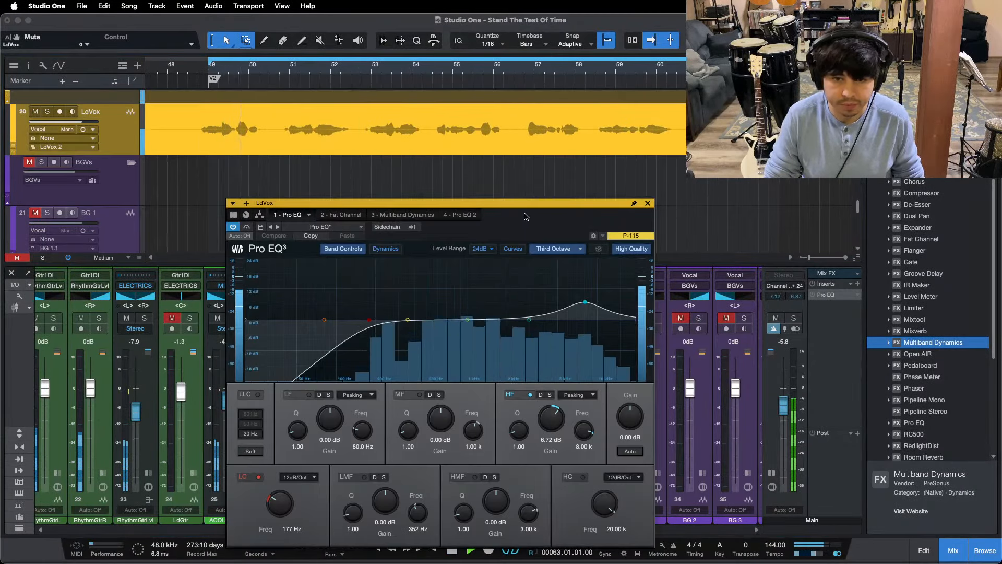
left_click_drag(515, 203, 586, 139)
left_click_drag(585, 172, 513, 145)
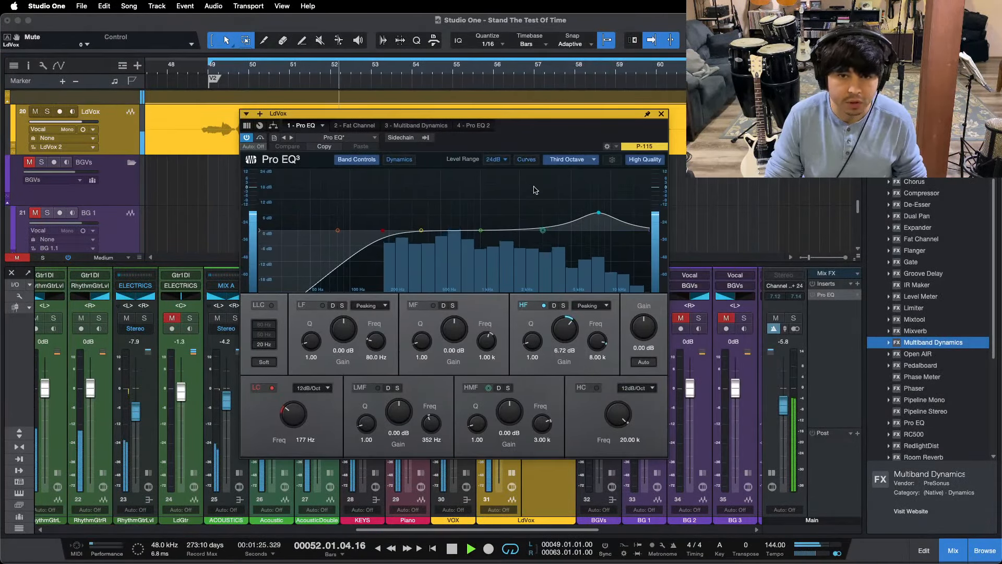
left_click(356, 125)
left_click(541, 167)
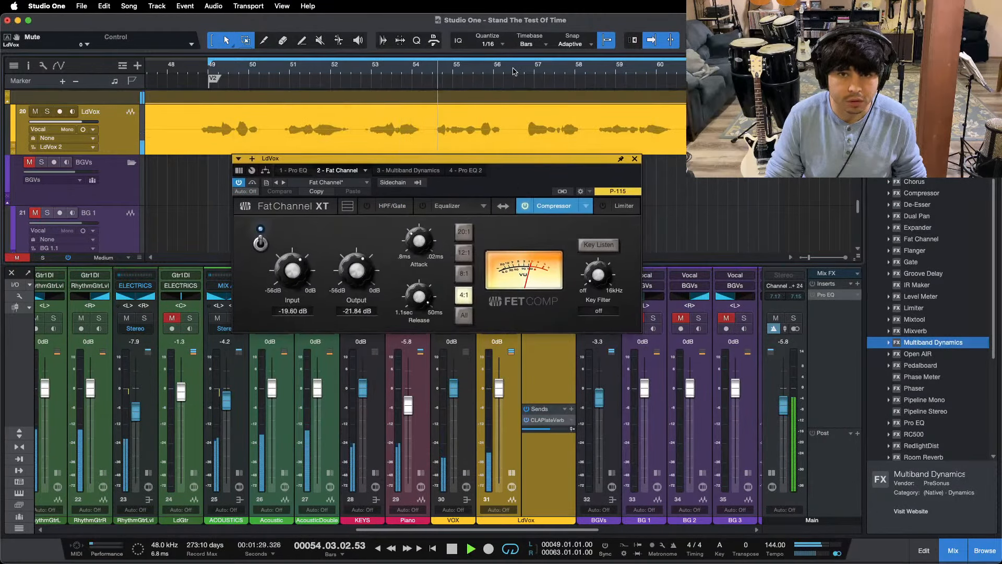
Step: Check the LdVox Fat Channel compressor during CH3 and again from the start of V2
left_click_drag(513, 71, 380, 29)
left_click_drag(544, 72, 486, 36)
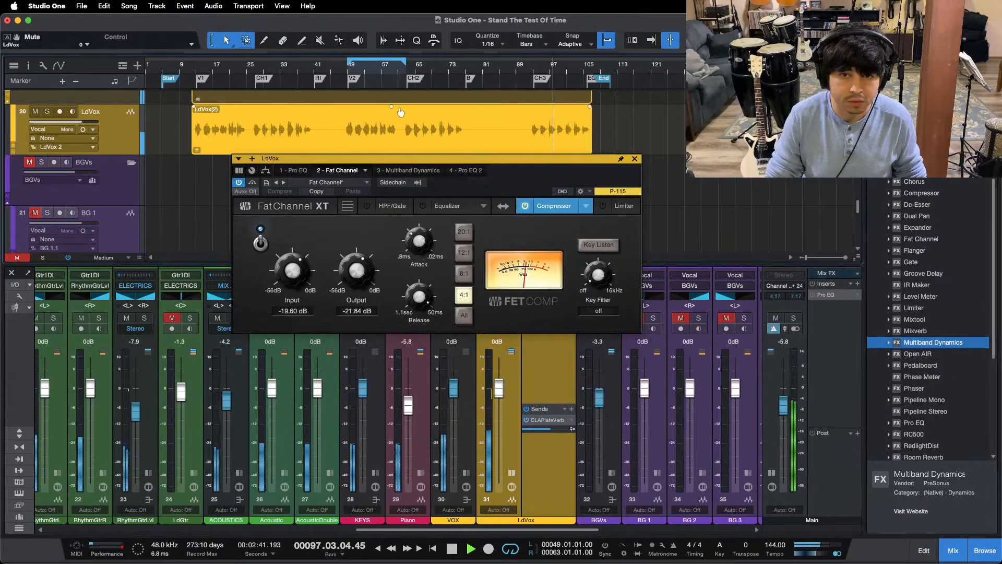
key("KP_1")
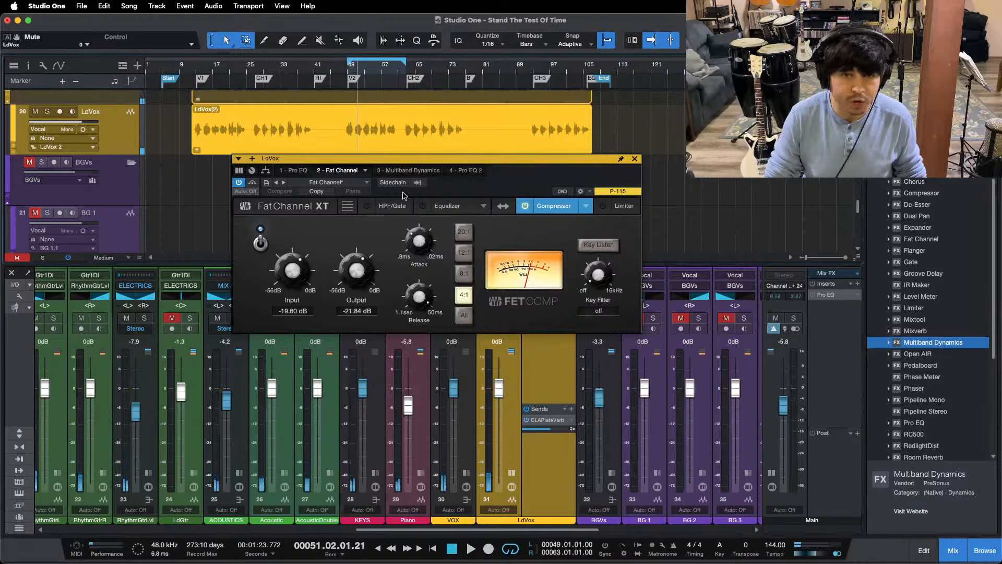
left_click(412, 236)
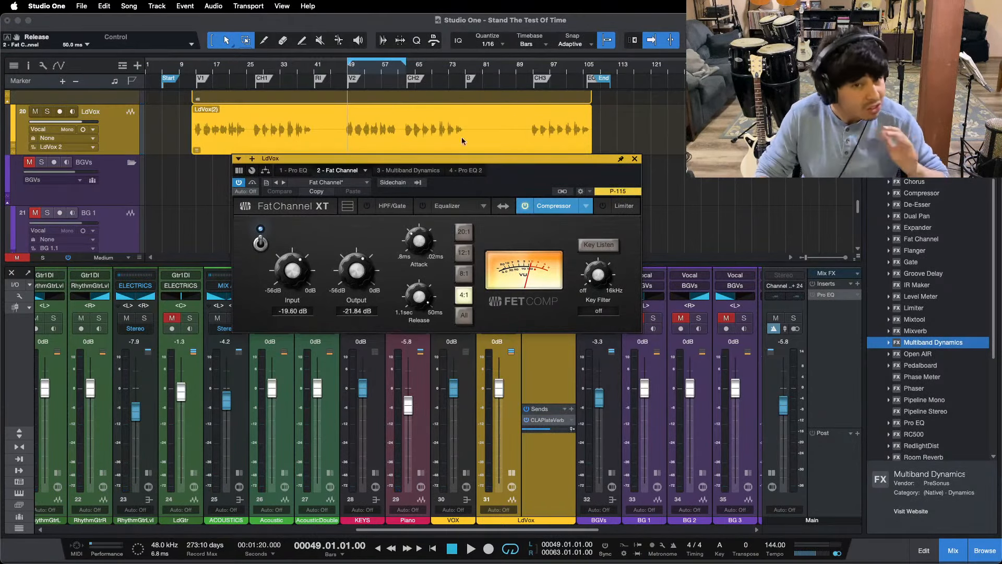
Step: Play the V2 section and examine the high band of the Multiband Dynamics insert on LdVox
left_click_drag(381, 71, 473, 105)
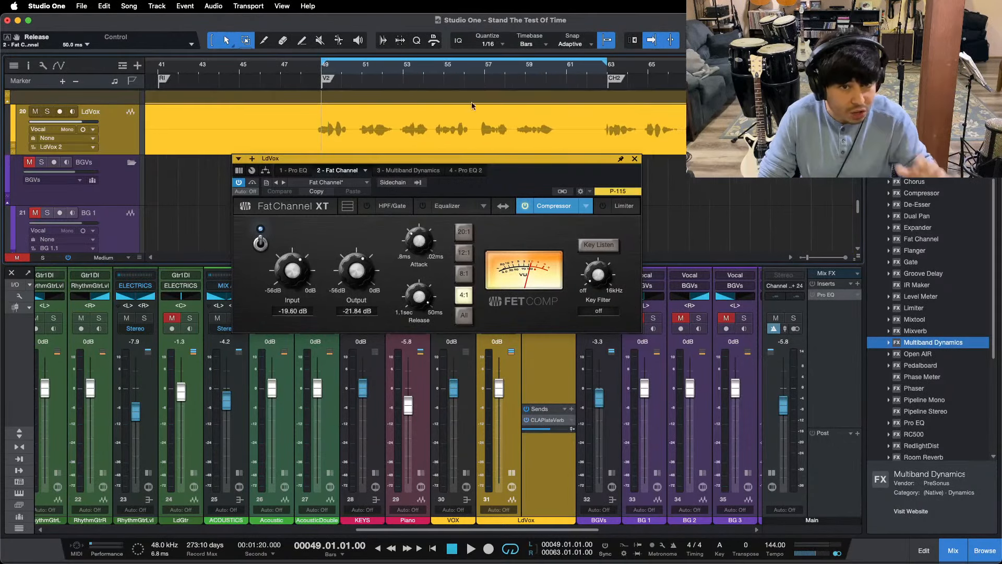
key("space")
left_click(412, 170)
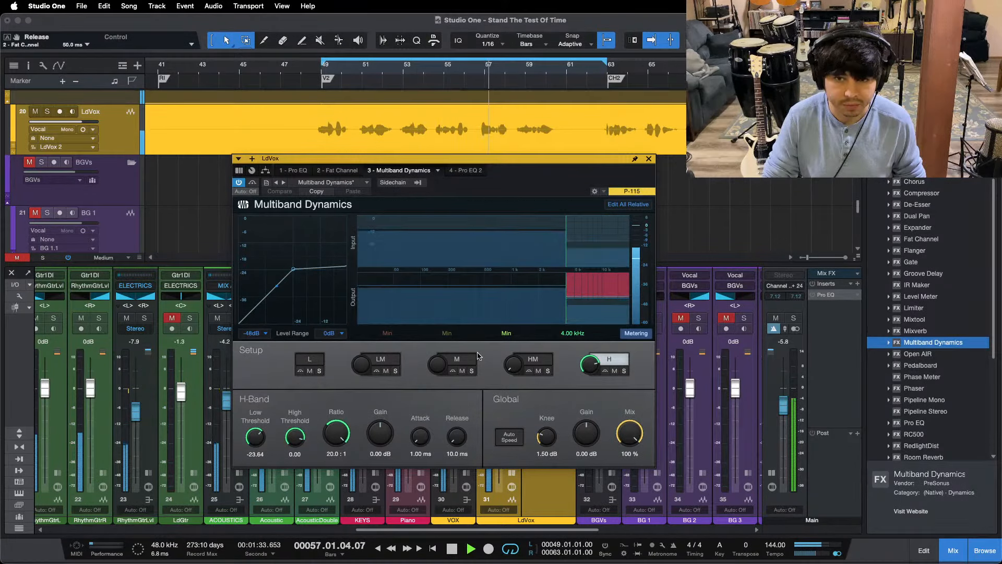
key("space")
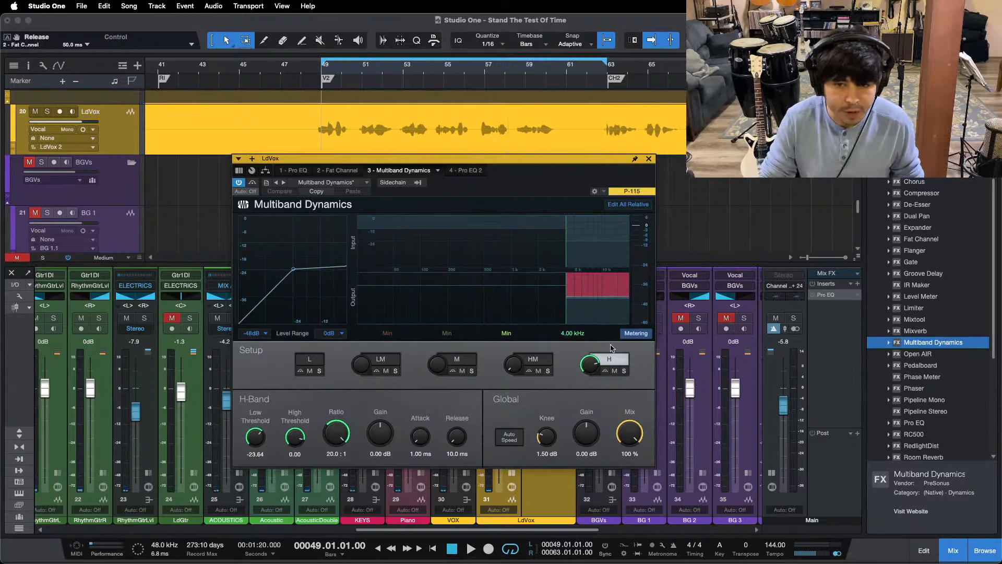
Step: Review the Pro EQ and Pro EQ 2 inserts on LdVox and close the plug-in window while V2 plays
left_click(305, 173)
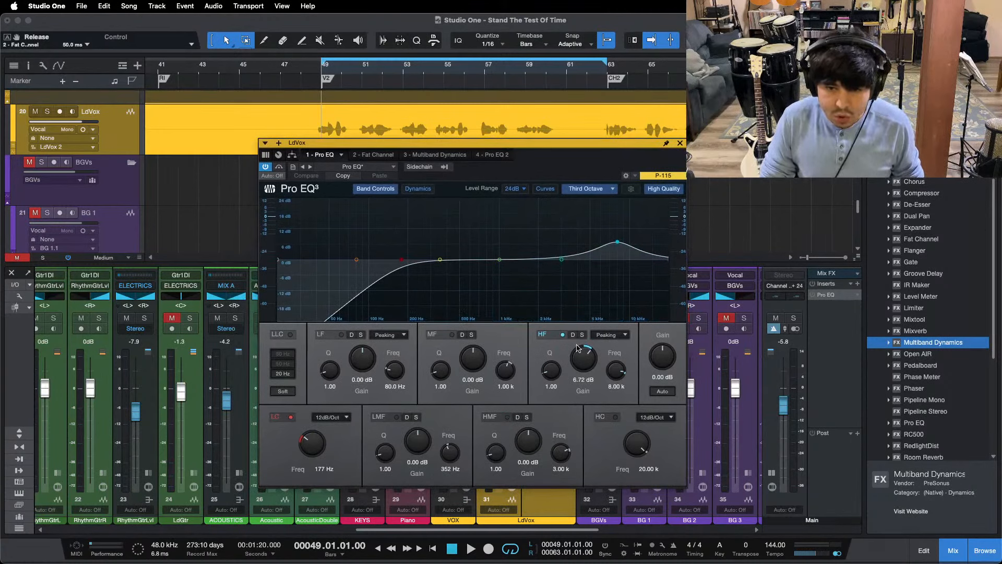
left_click(508, 154)
key("space")
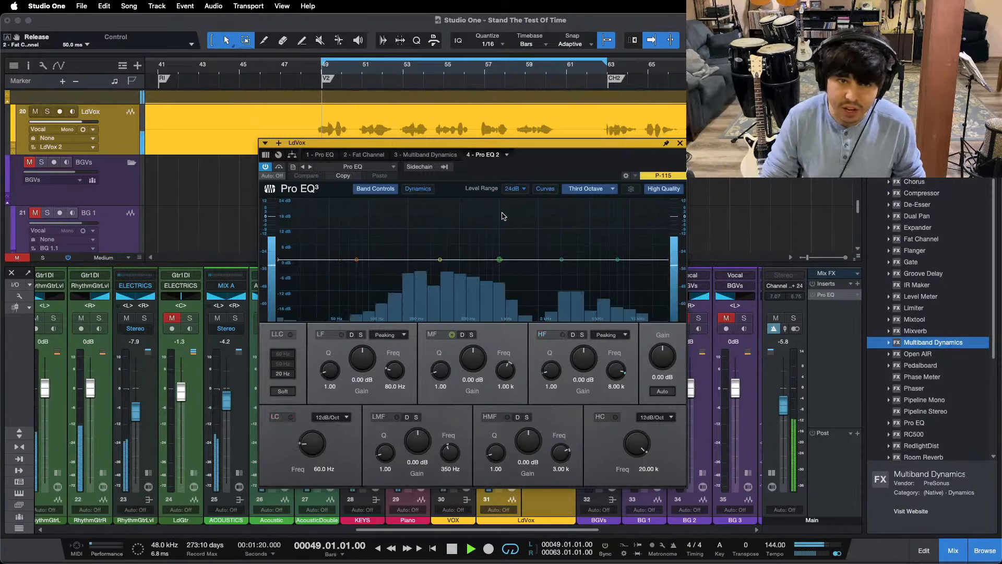
left_click(679, 144)
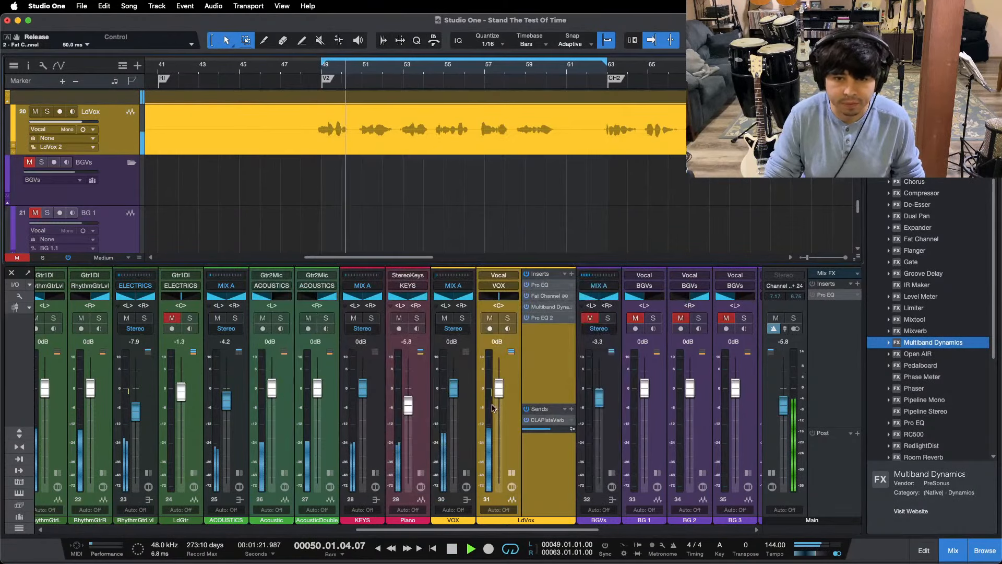
left_click(615, 78)
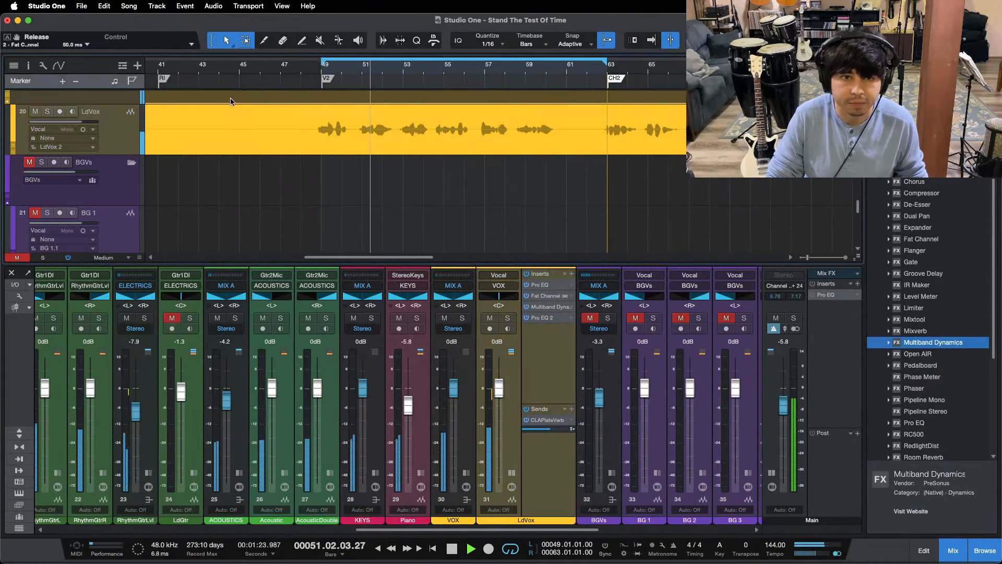
Step: Play the song from V1 and raise the low-cut frequency of CLAPlateVerb's Pro EQ to 296 Hz
mouse_move(377, 69)
left_mouse_down()
mouse_move(389, 51)
mouse_move(384, 16)
left_mouse_up()
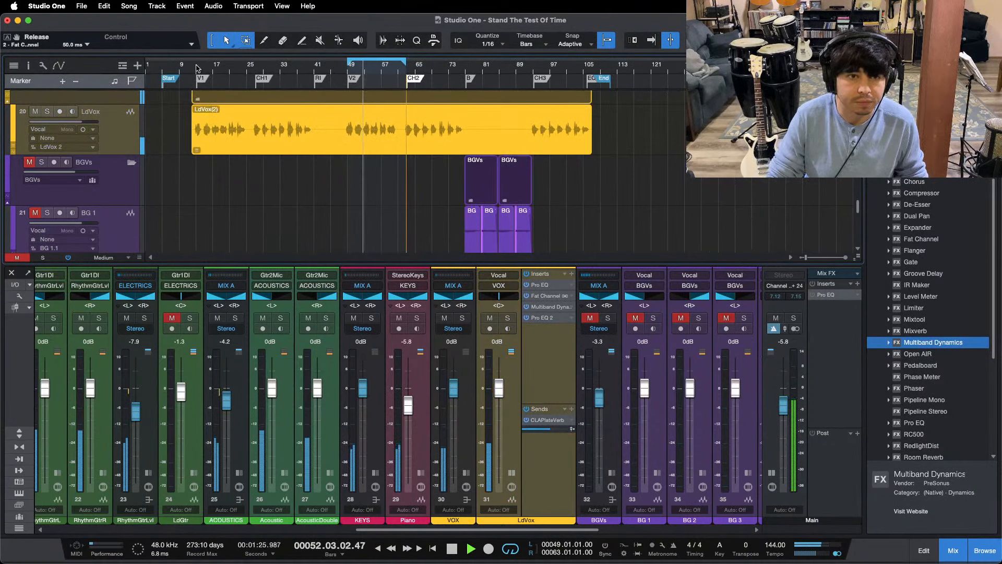
left_click(193, 69)
left_click_drag(405, 533, 547, 533)
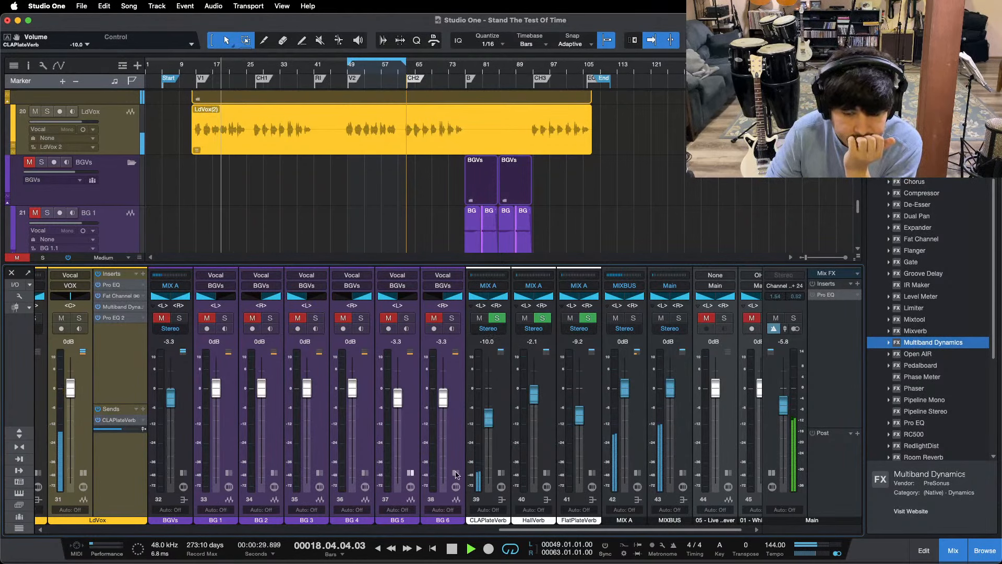
left_click(502, 473)
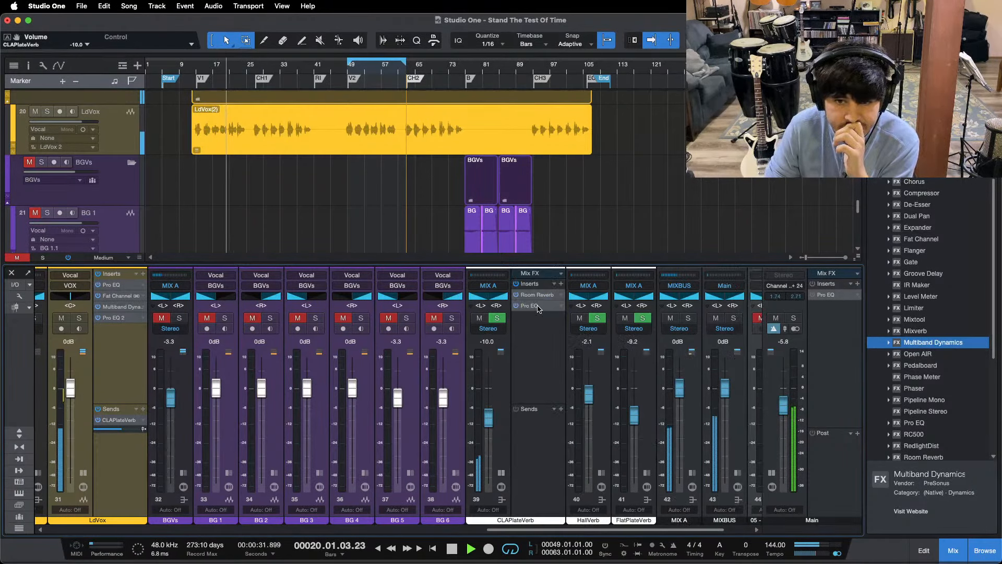
left_click(537, 306)
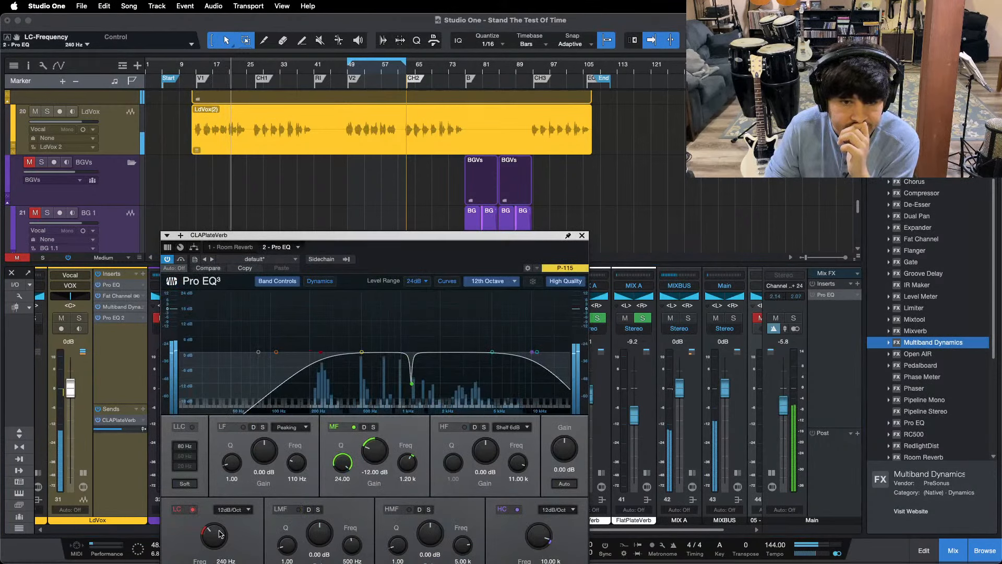
left_click_drag(219, 533, 220, 528)
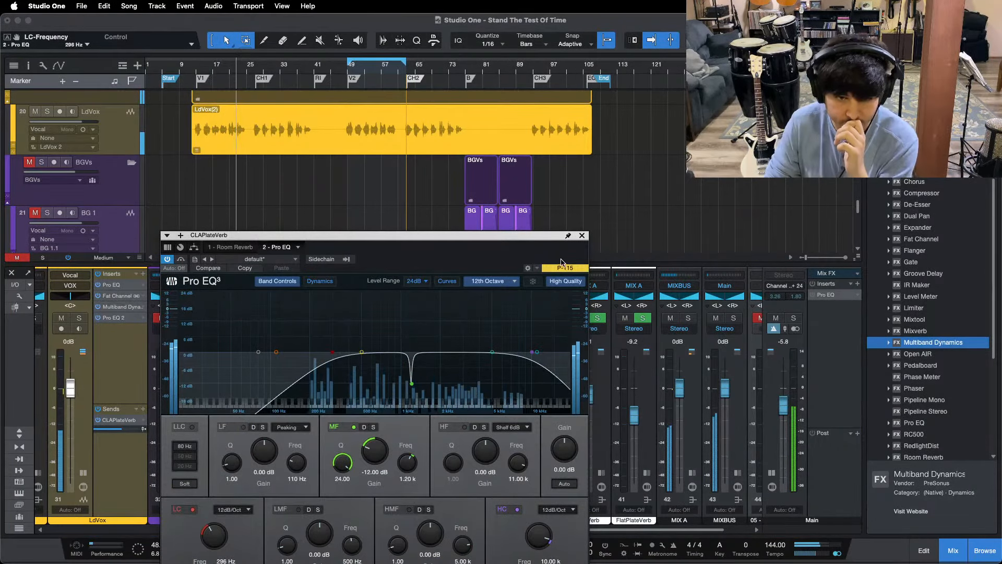
left_click(582, 235)
Step: Raise the CLAPlateVerb fader to -9.2 dB while replaying from V1, and collapse its channel strip
left_click_drag(494, 420, 491, 417)
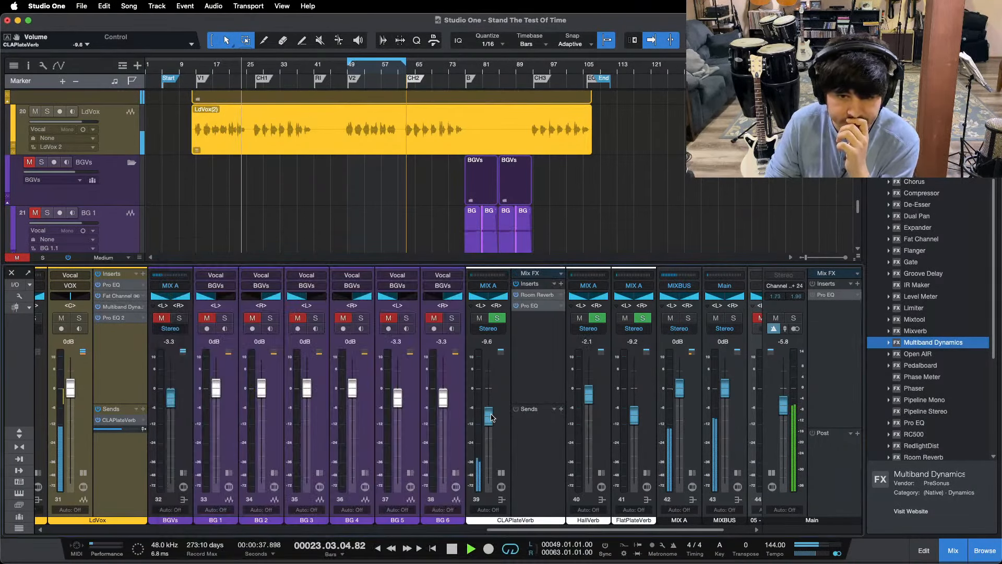
left_click(195, 68)
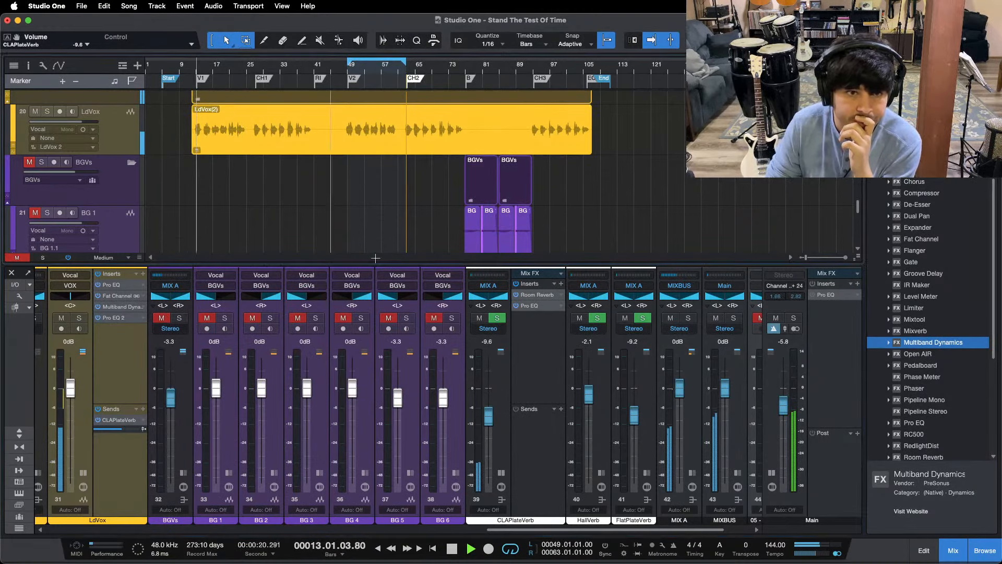
left_click_drag(491, 417, 490, 416)
left_click(501, 472)
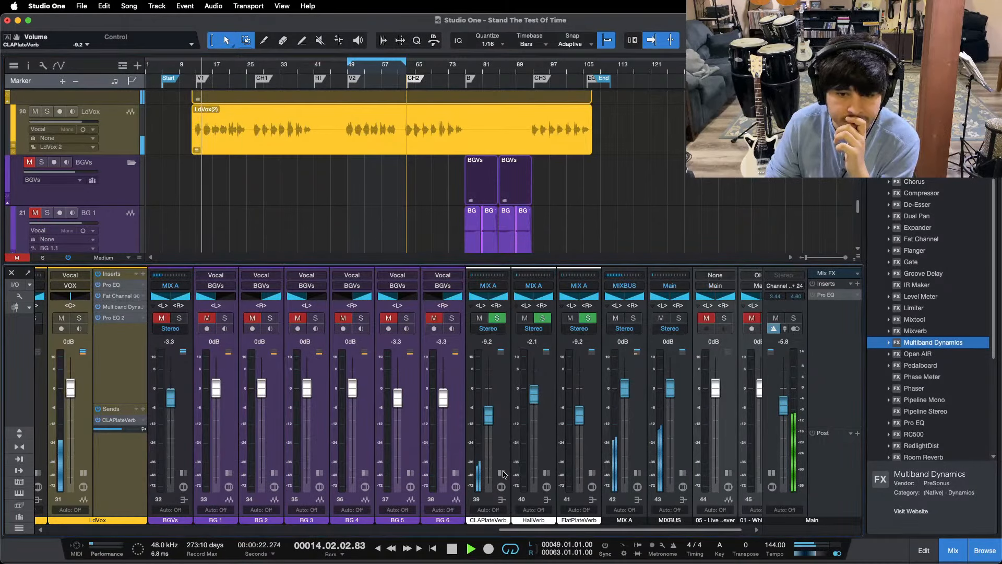
Step: Collapse the LdVox and Main channel strips and raise the LdVox fader to +0.4 dB while V2 plays
left_click(82, 473)
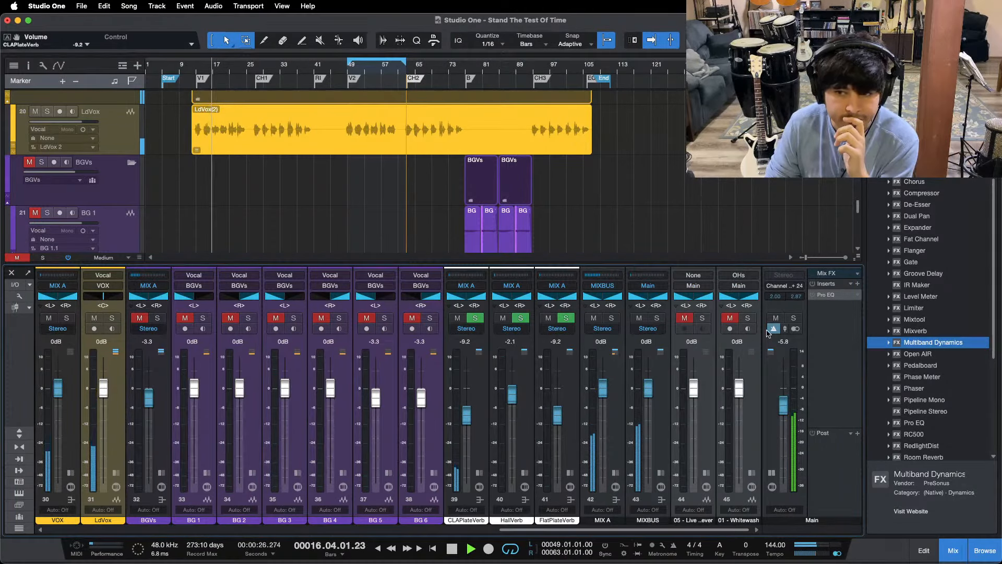
left_click(772, 473)
mouse_move(540, 530)
left_mouse_down()
mouse_move(500, 533)
mouse_move(535, 532)
left_mouse_up()
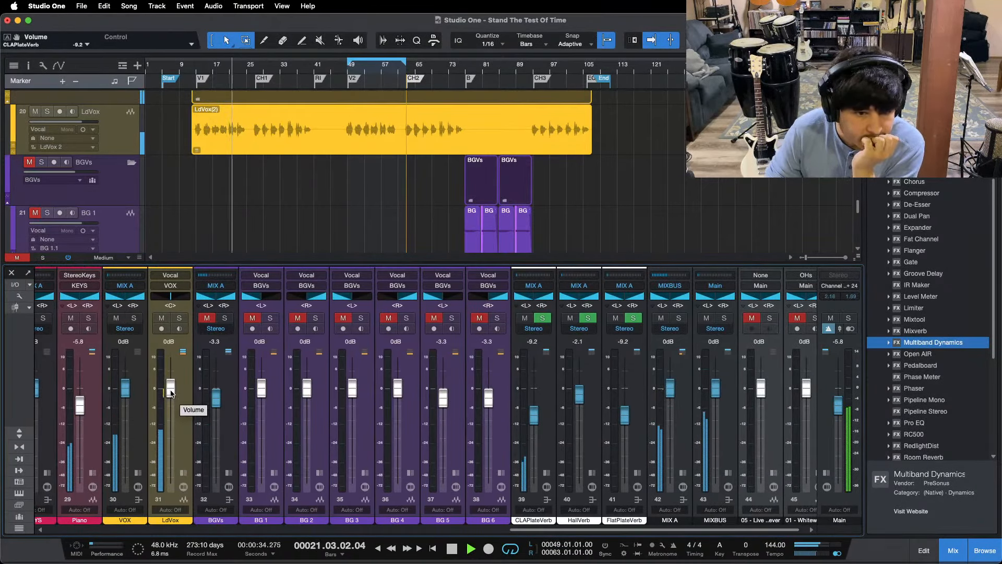
key("KP_1")
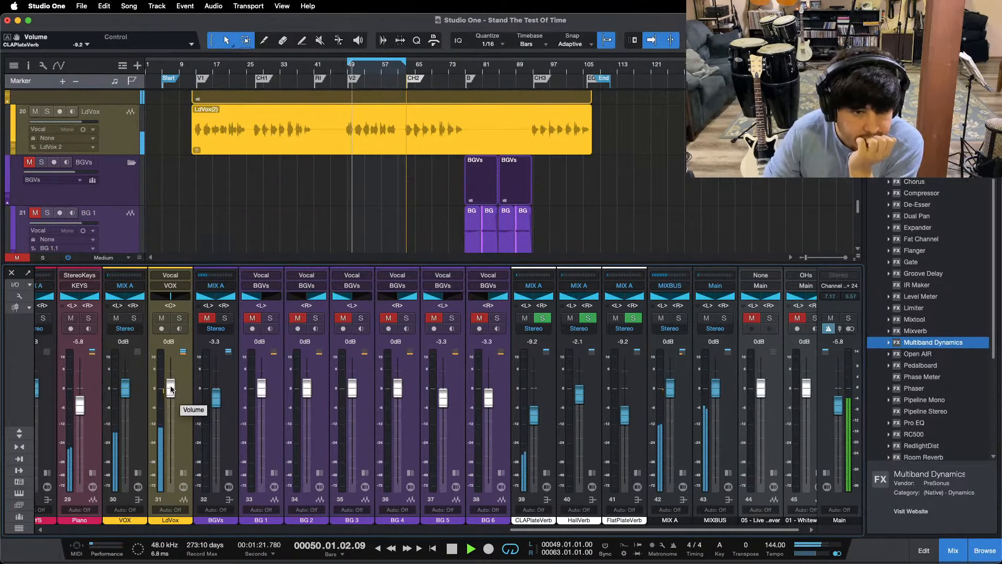
left_click_drag(172, 387, 172, 385)
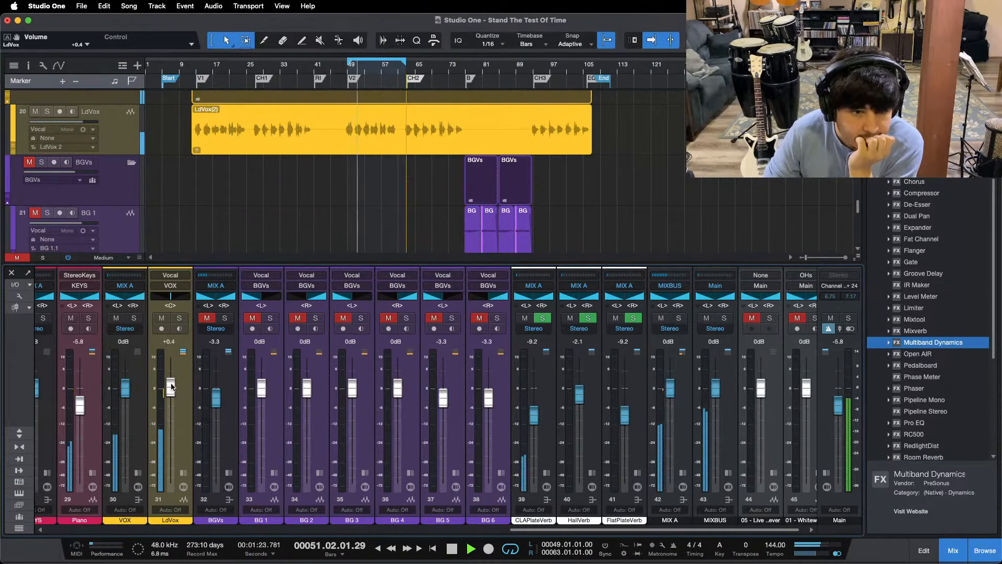
Step: Skip playback ahead to CH2 and briefly check OBS while the song plays
left_click_drag(530, 530, 399, 526)
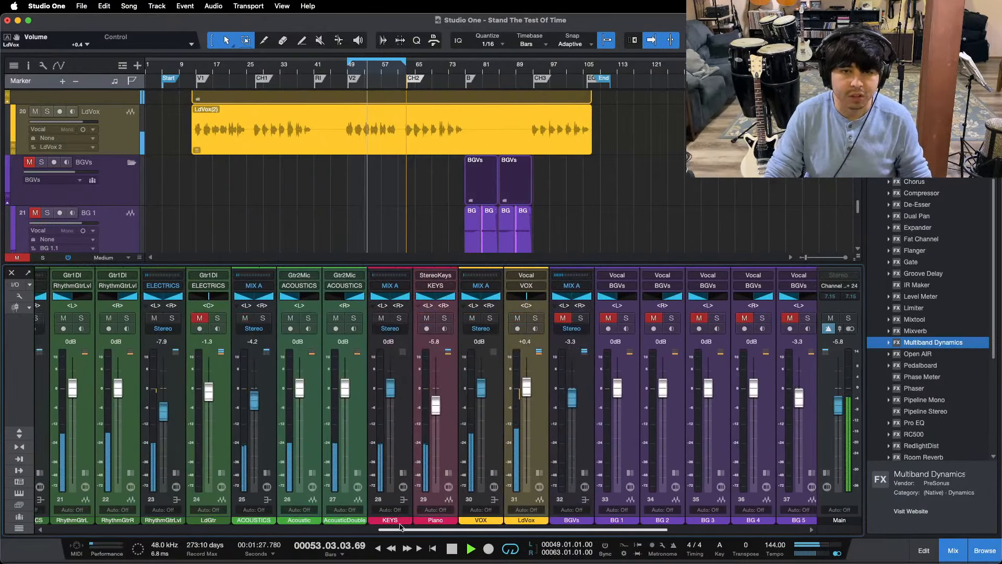
key("shift+n")
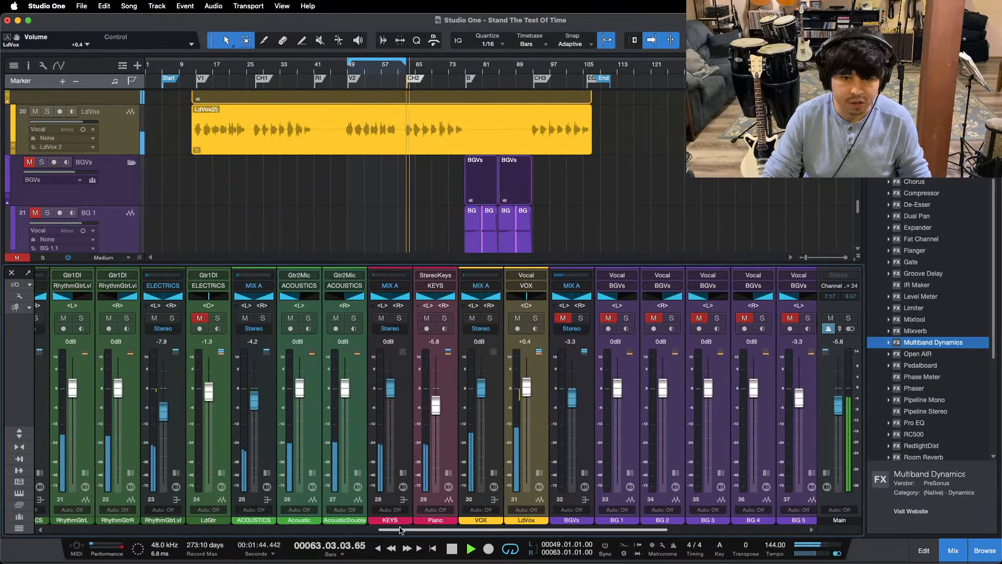
left_click_drag(388, 528, 349, 528)
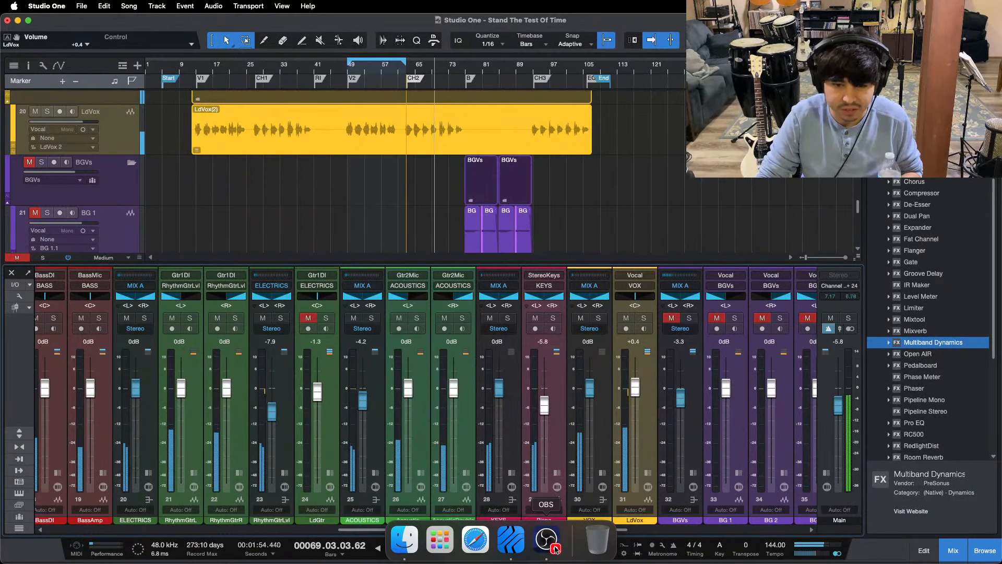
left_click(557, 548)
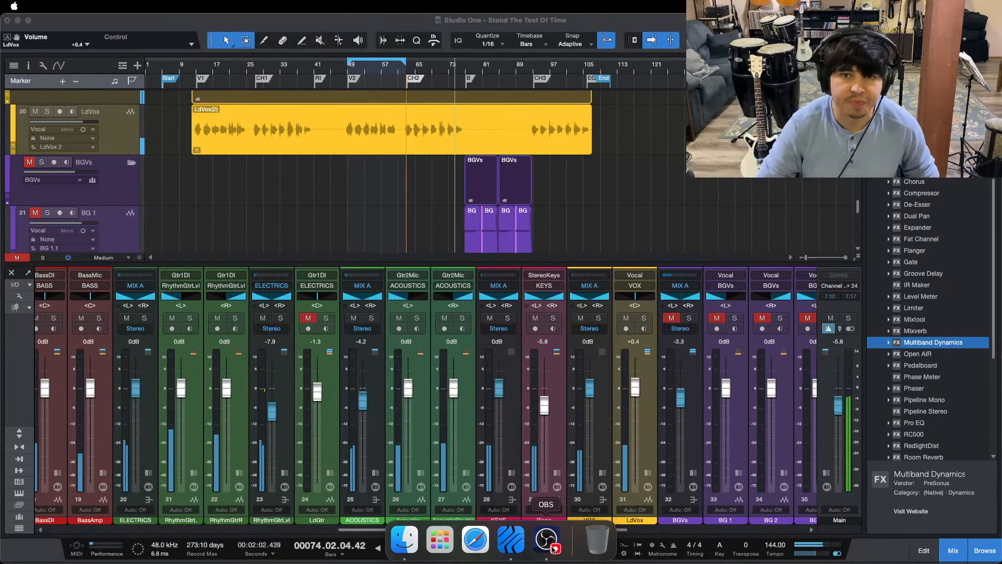
left_click(367, 491)
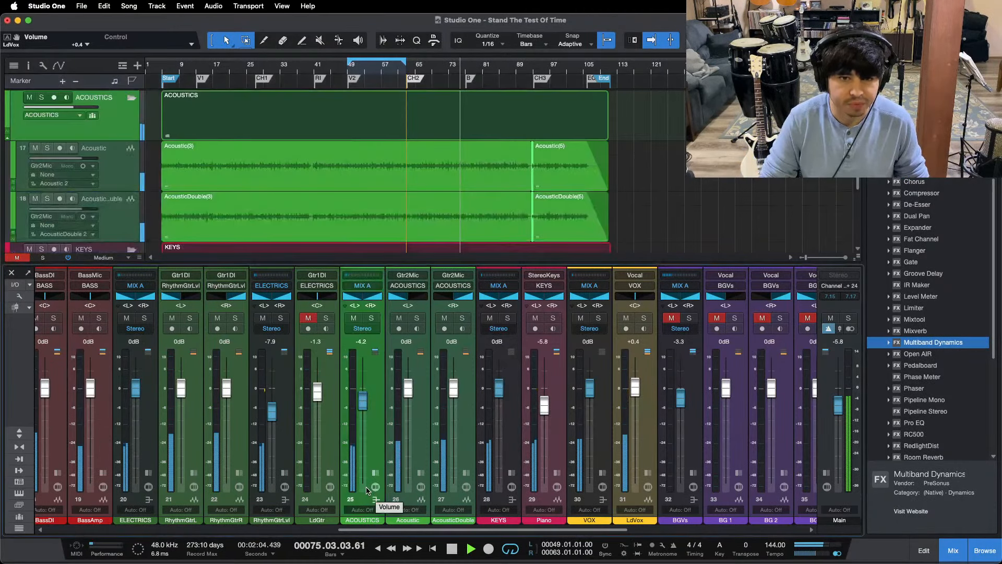
Step: Unmute LdGtr and fade out the end of its event, starting the fade at about the CH3 marker
left_click(308, 318)
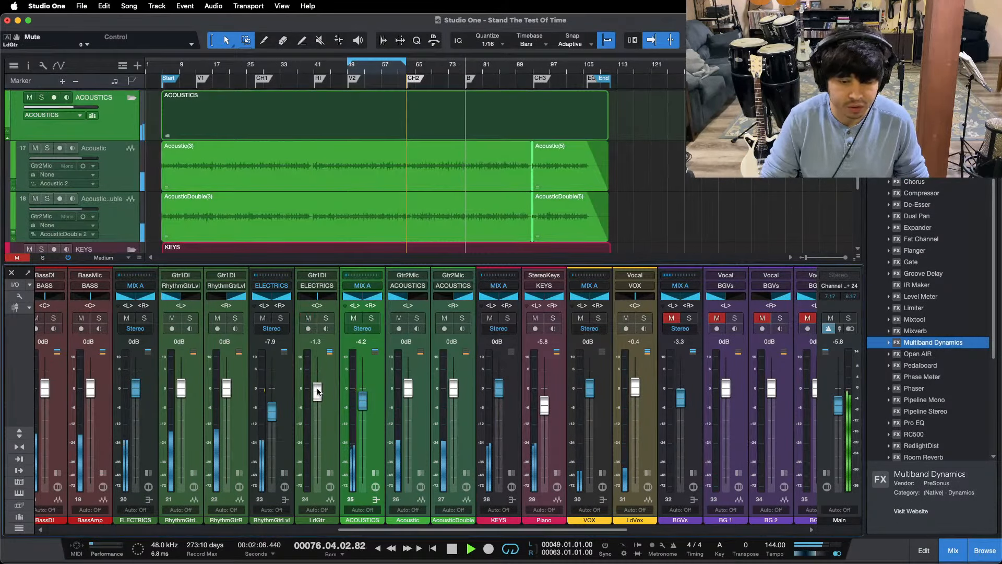
left_click_drag(317, 392, 317, 389)
scroll(505, 159, "up", 3)
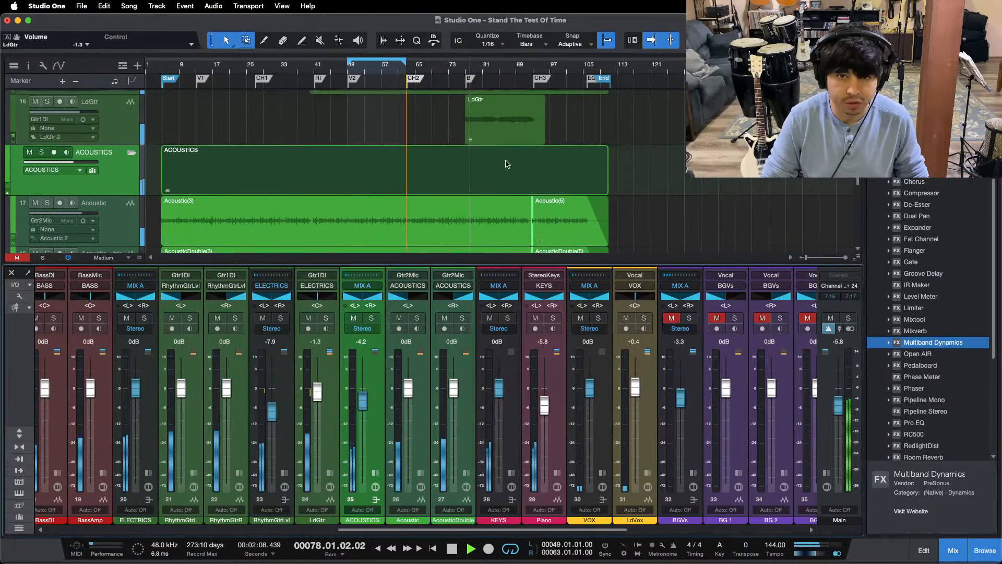
scroll(500, 80, "up", 5)
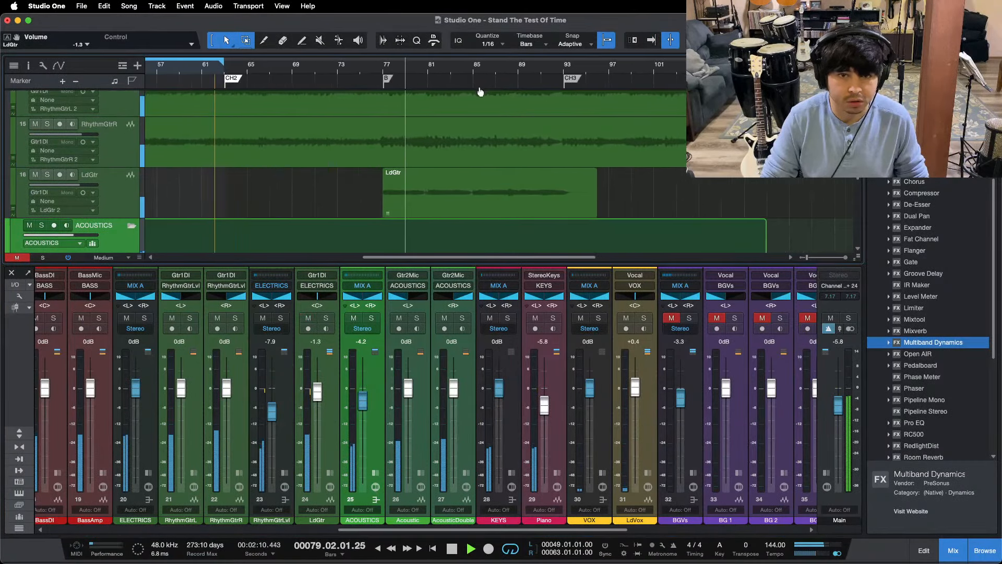
left_click(405, 189)
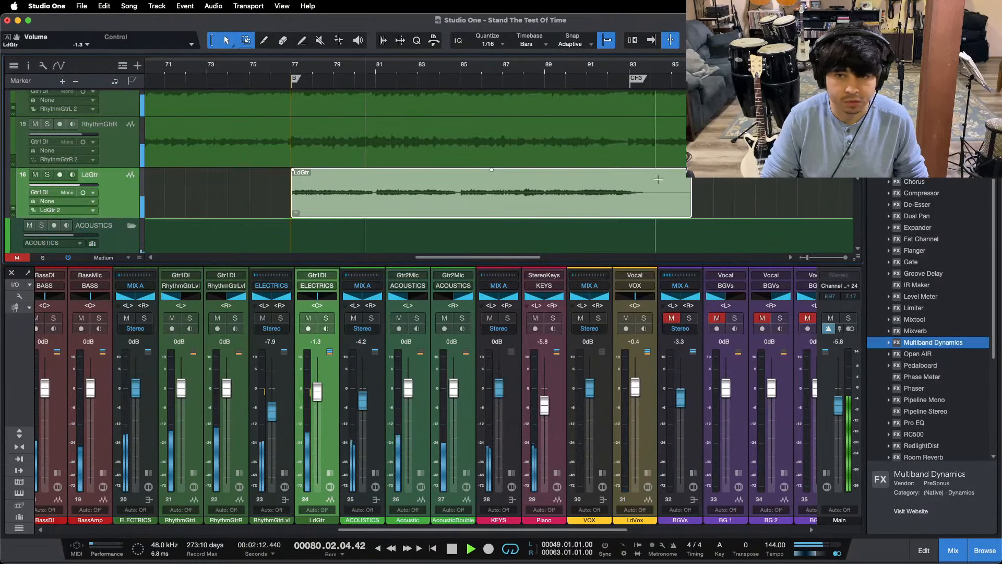
left_click_drag(690, 169, 631, 178)
Step: Add a short fade-in at the start of the LdGtr event and stop playback
scroll(292, 69, "up", 8)
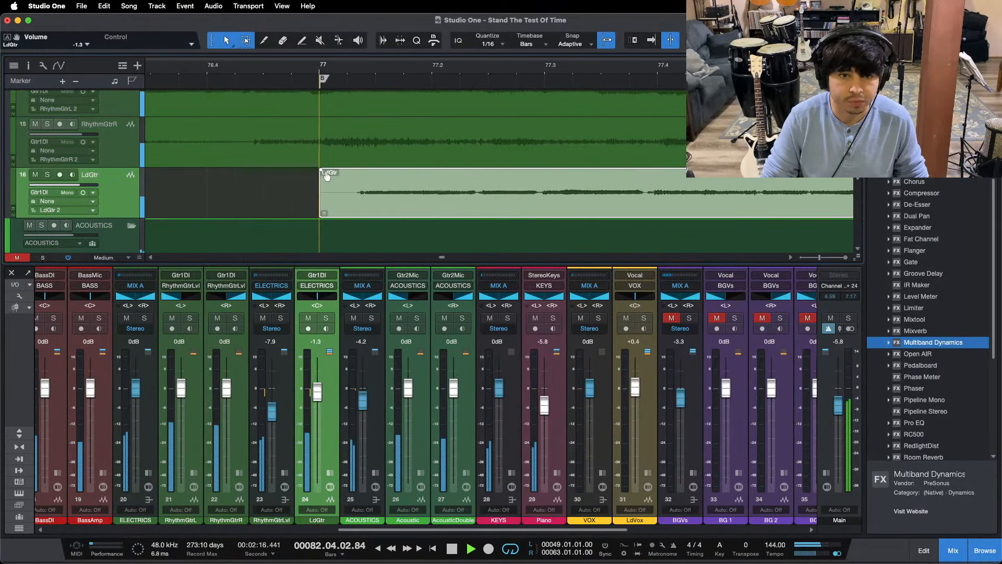
left_click_drag(322, 171, 363, 195)
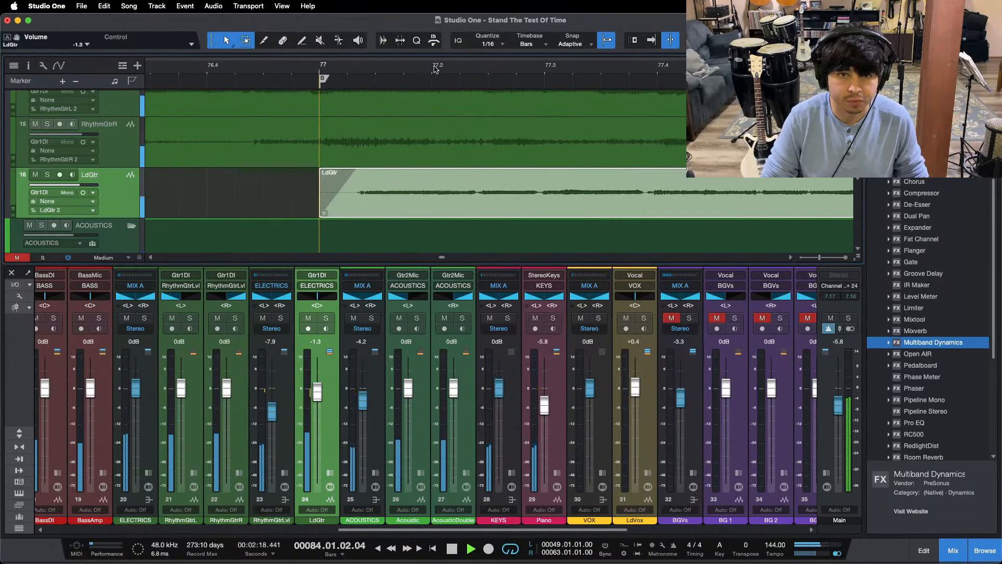
left_click_drag(435, 69, 387, 31)
key("space")
Step: Expand LdGtr's inserts and sends, turn off its HallVerb send, and play the track soloed from the B marker
left_click(329, 473)
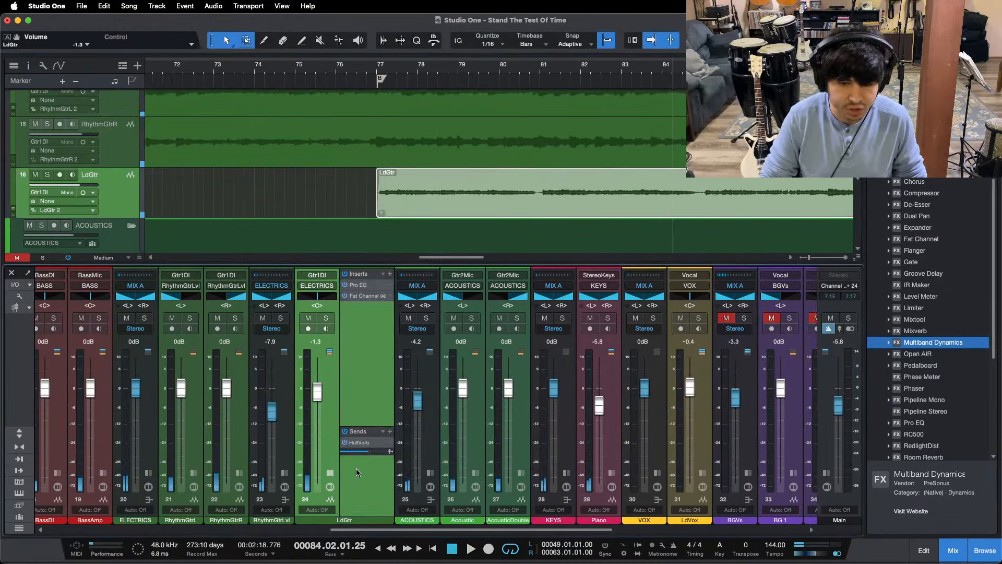
left_click_drag(613, 70, 398, 51)
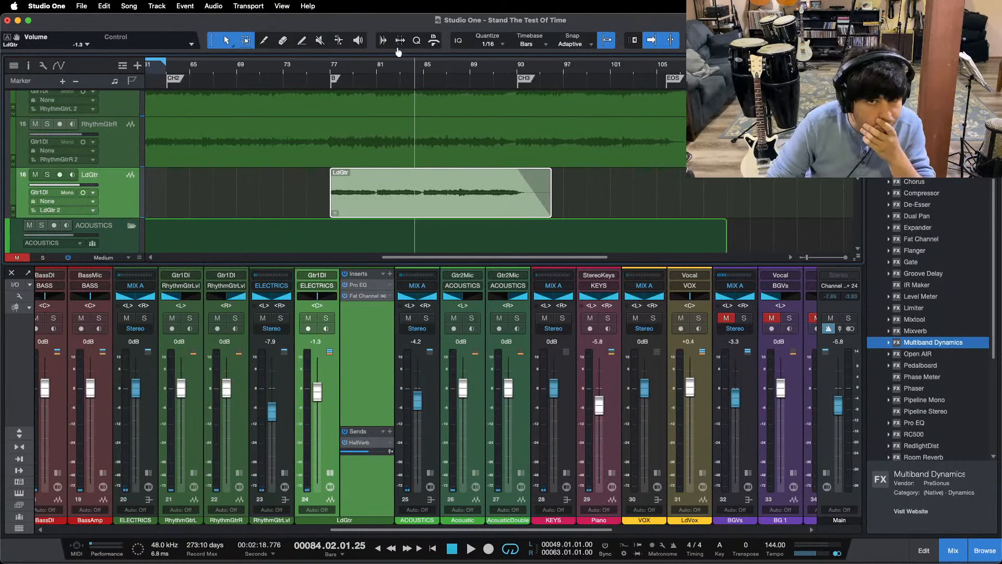
left_click(329, 68)
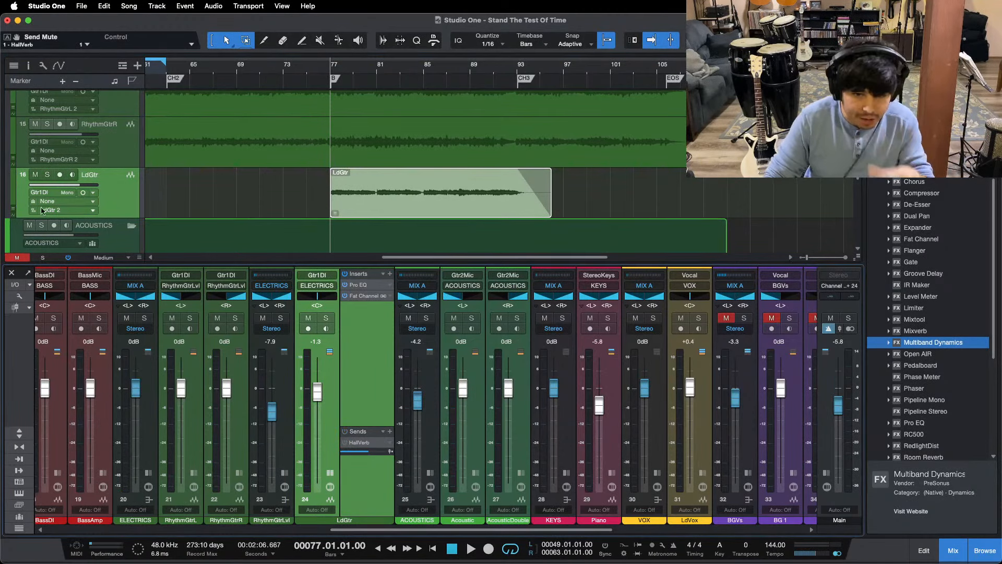
left_click(48, 175)
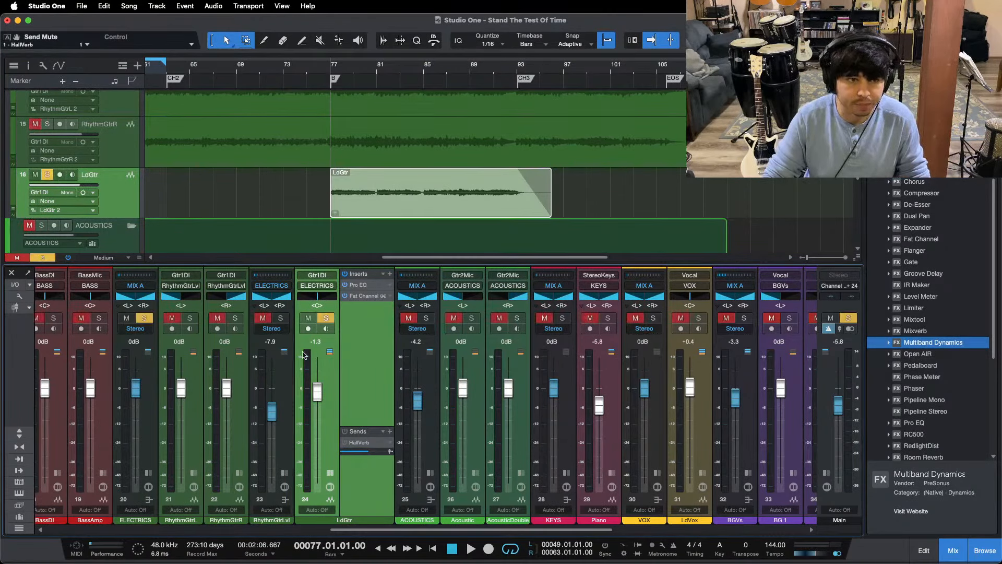
key("space")
Step: Compare LdGtr's Pro EQ with the MF band off, and set the band's gain to 3.36 dB
left_click(360, 285)
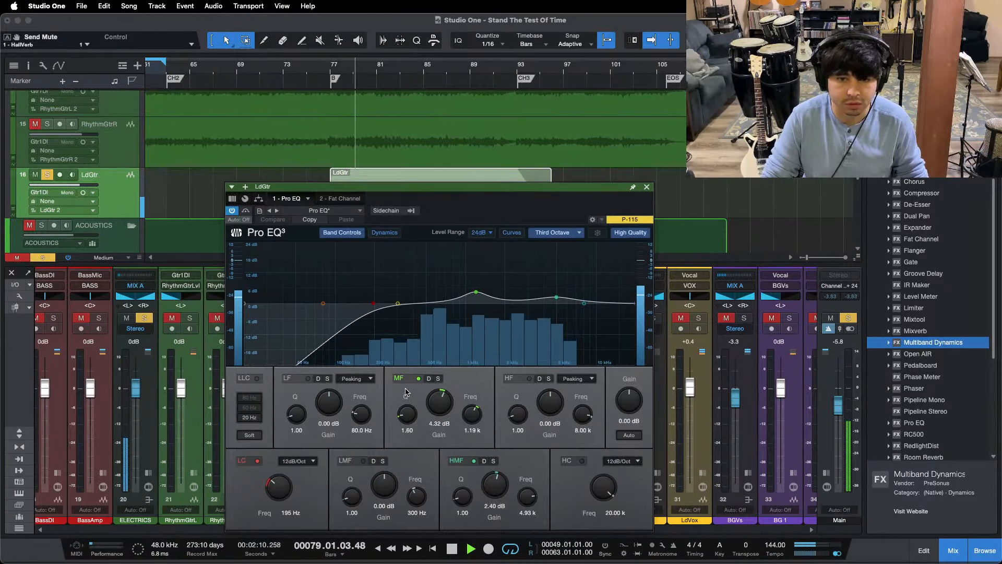
left_click(418, 378)
key("space")
key("space")
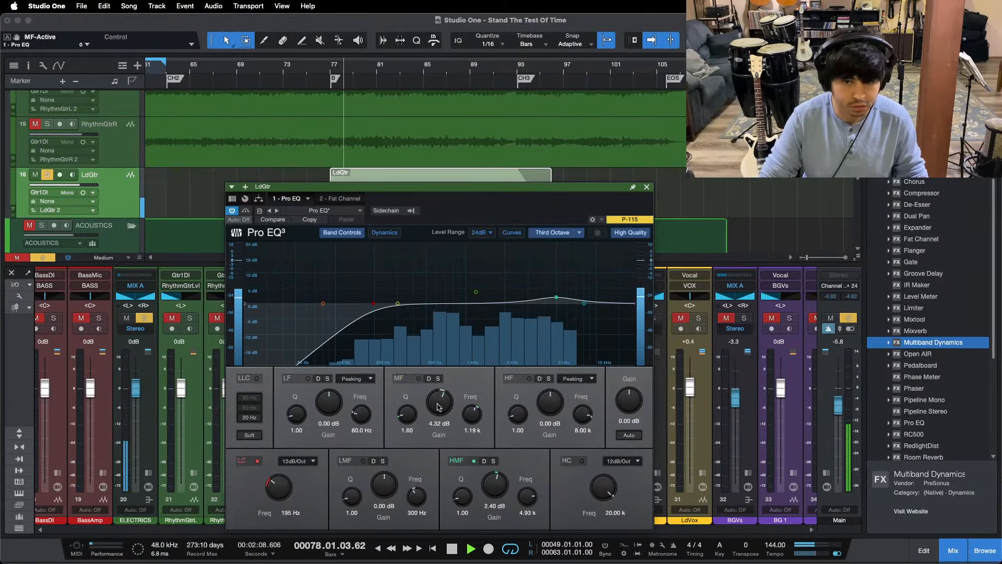
scroll(438, 407, "down", 2)
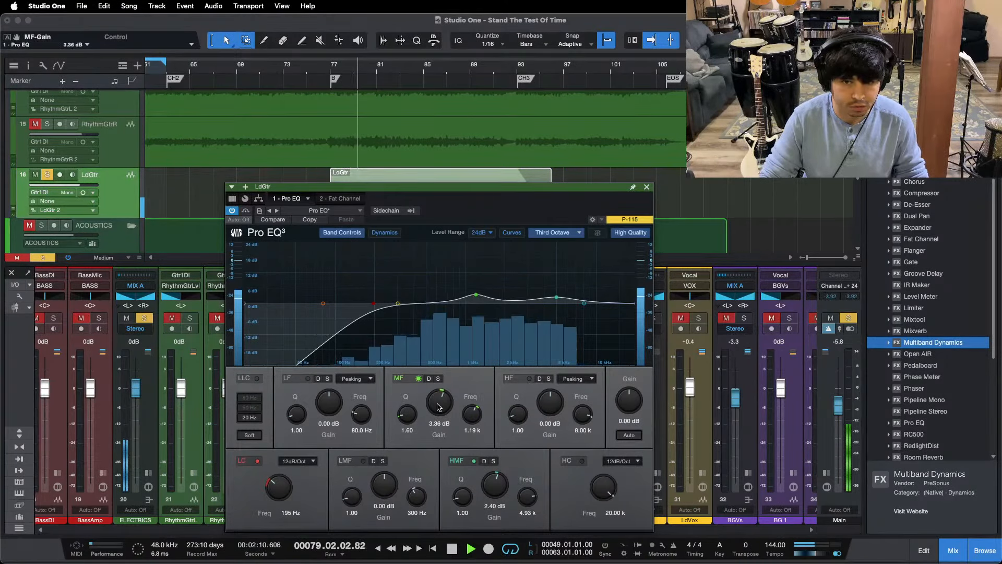
Step: Check the Fat Channel compressor on LdGtr and raise the Pro EQ's HMF gain to 2.88 dB
left_click(334, 198)
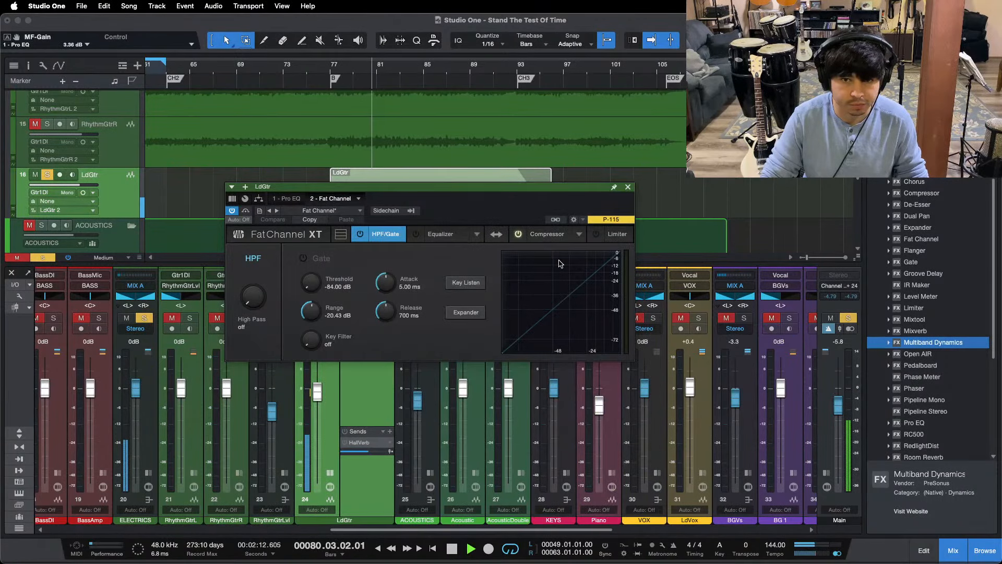
left_click(547, 234)
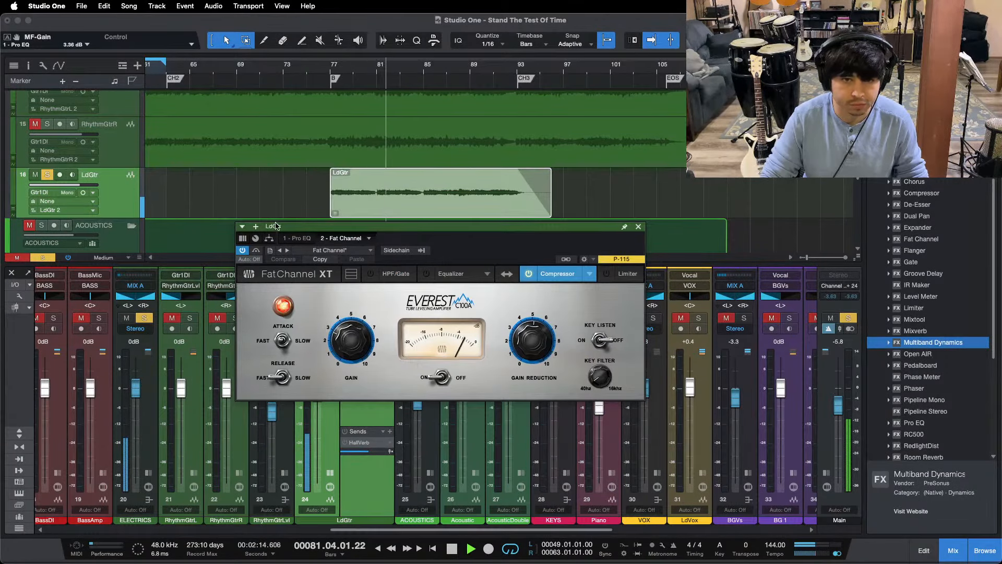
left_click(313, 238)
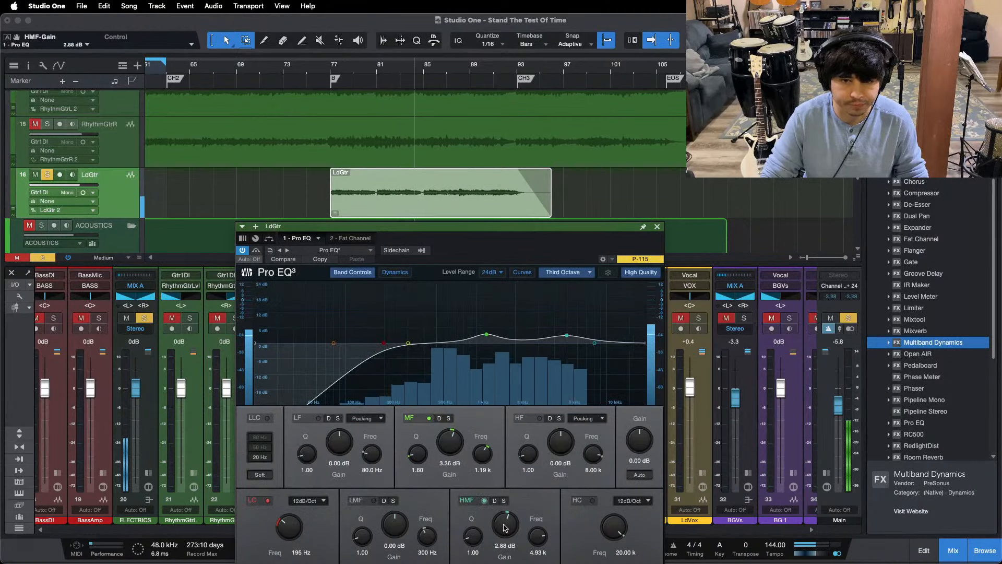
Step: Replay the soloed LdGtr part from the B marker and switch the track's channel mode to stereo
left_click(334, 68)
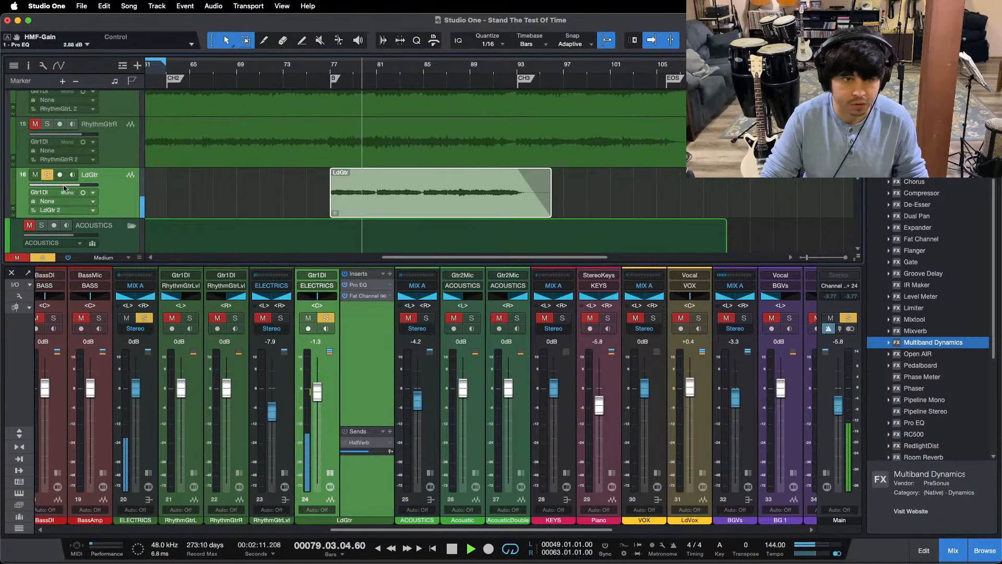
left_click(83, 193)
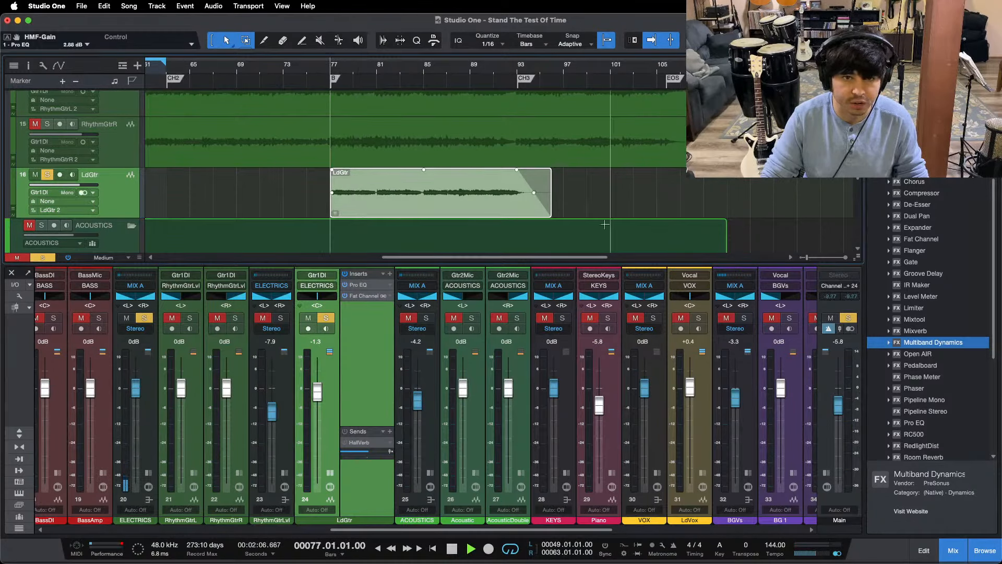
Step: Insert Room Reverb on LdGtr during soloed playback and load its Recital Hall preset
key("space")
scroll(919, 373, "down", 3)
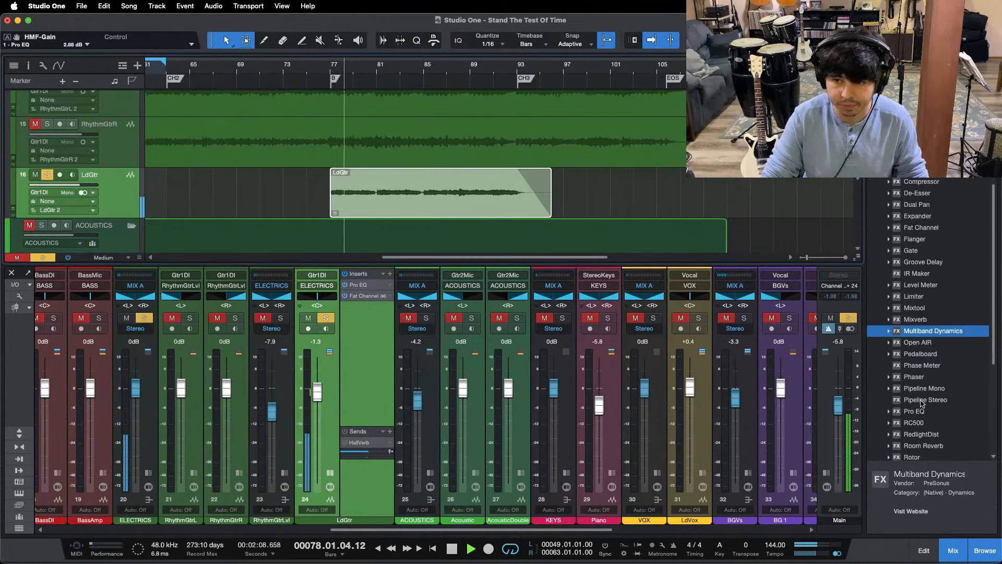
left_click_drag(923, 423, 347, 327)
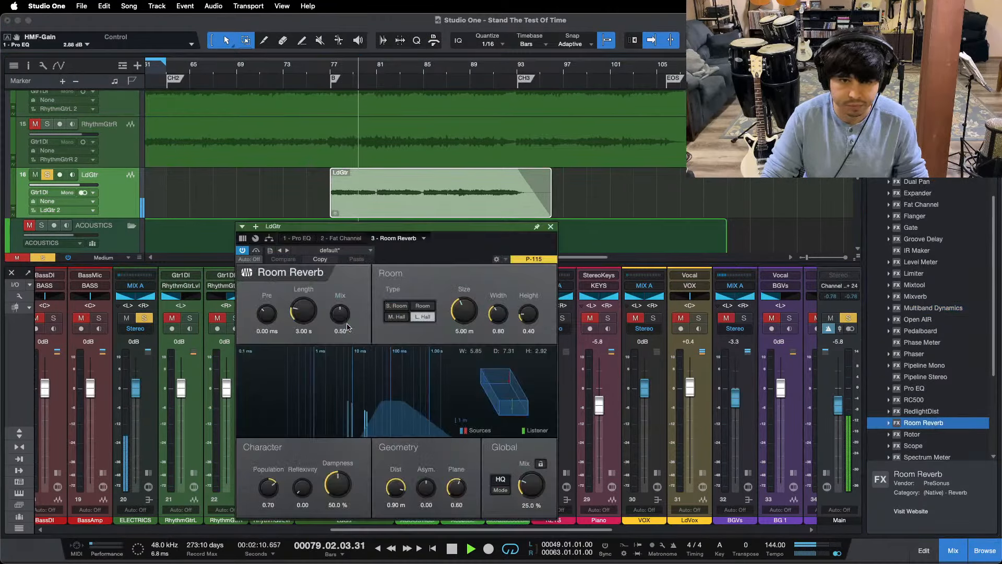
left_click(346, 251)
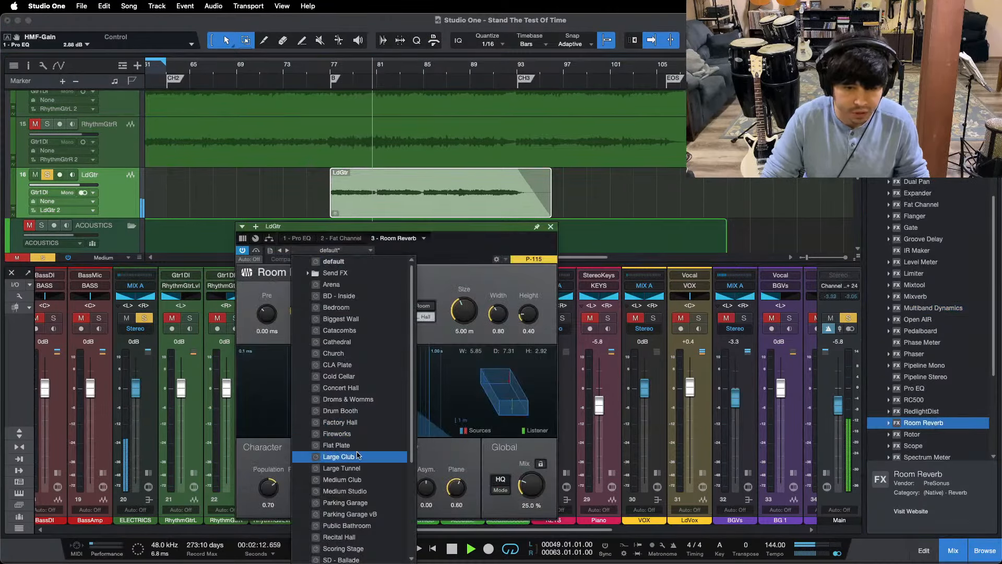
left_click(342, 513)
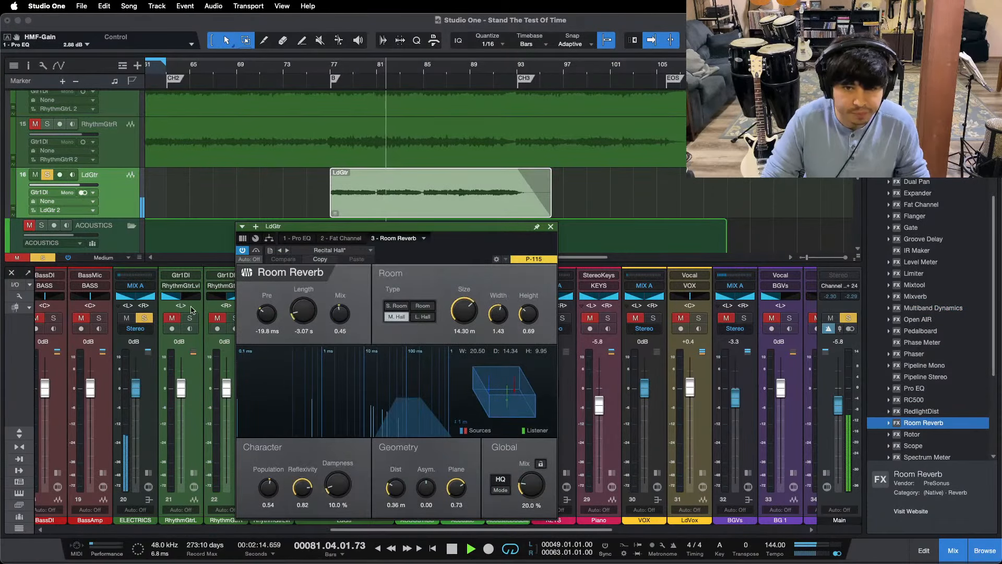
Step: Set the Room Reverb's pre-delay to 0.00 ms and global mix to 40%, and unsolo LdGtr
left_click(269, 321, "super")
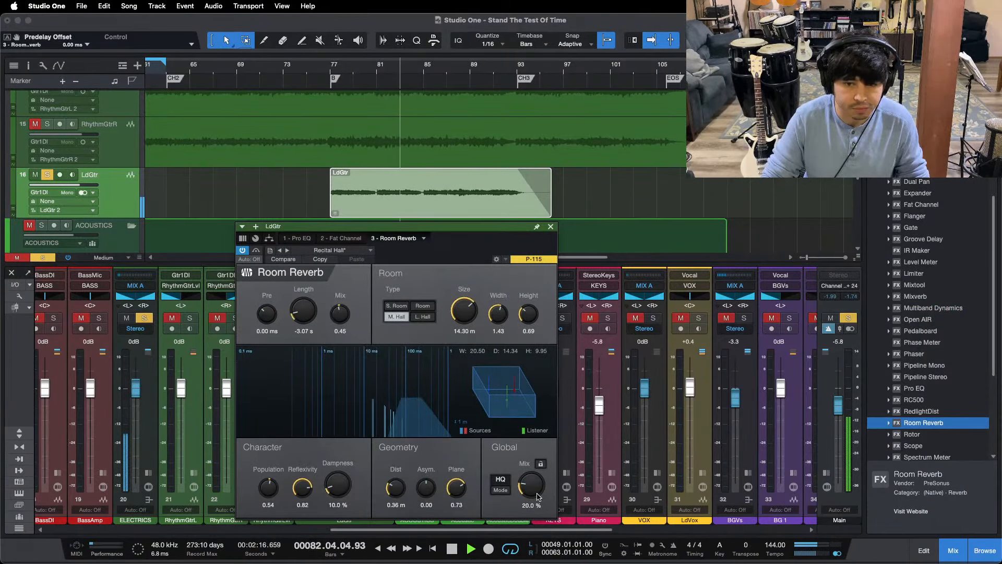
left_click_drag(539, 496, 524, 481)
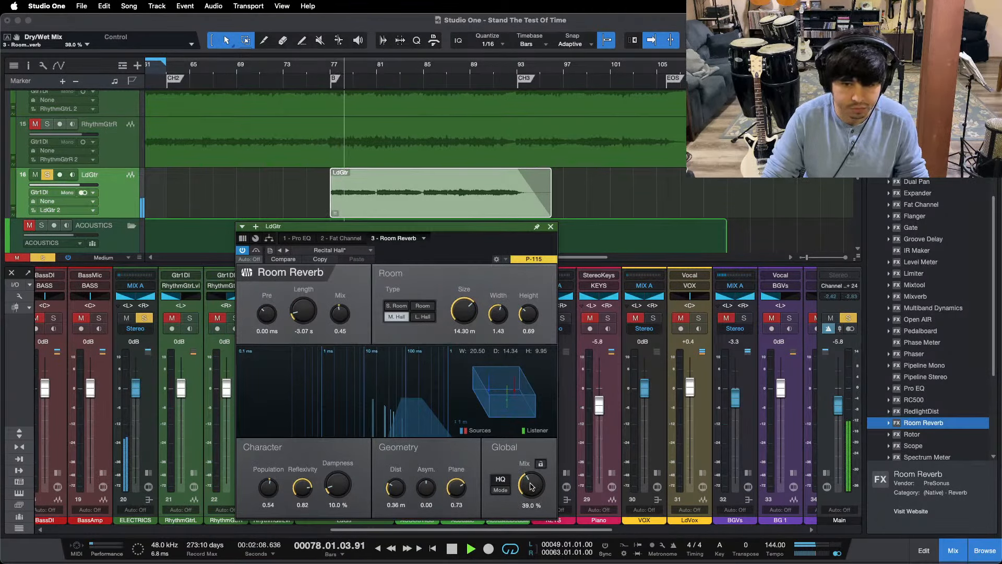
key("s")
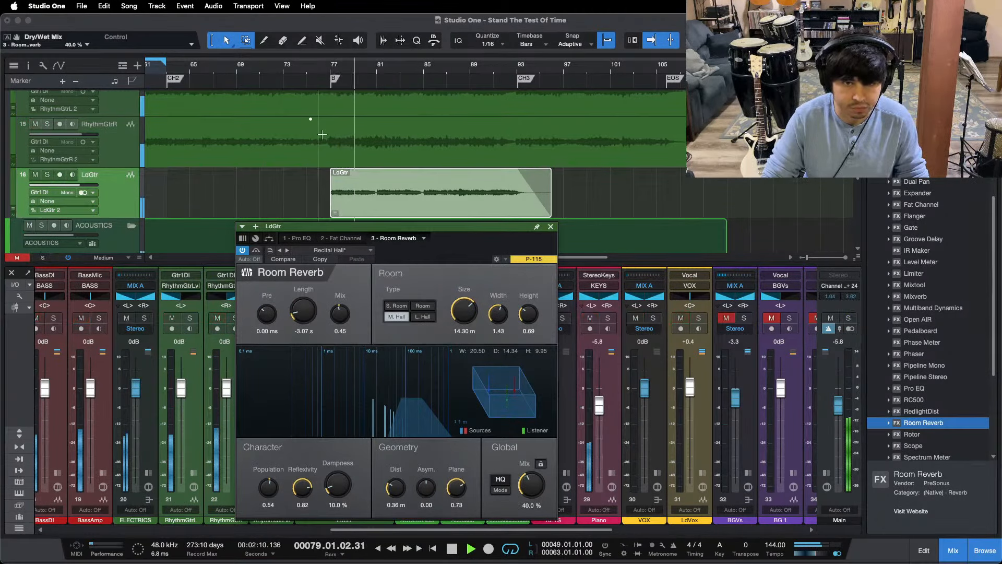
Step: Replay the full mix from the B marker while setting the Room Reverb mix to 42% and LdGtr's level to -0.4 dB
left_click(317, 69)
left_click_drag(452, 246, 679, 226)
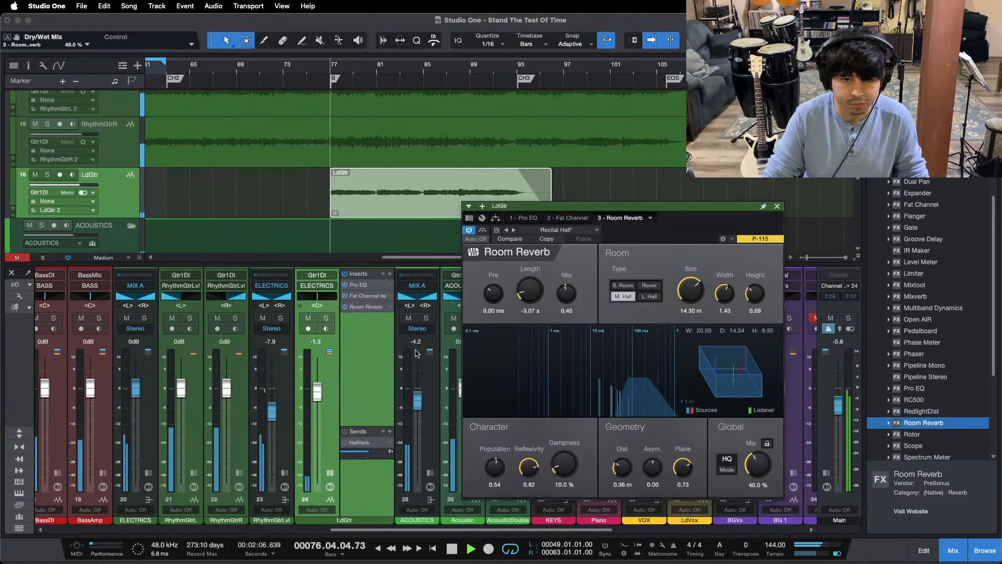
left_click(318, 389)
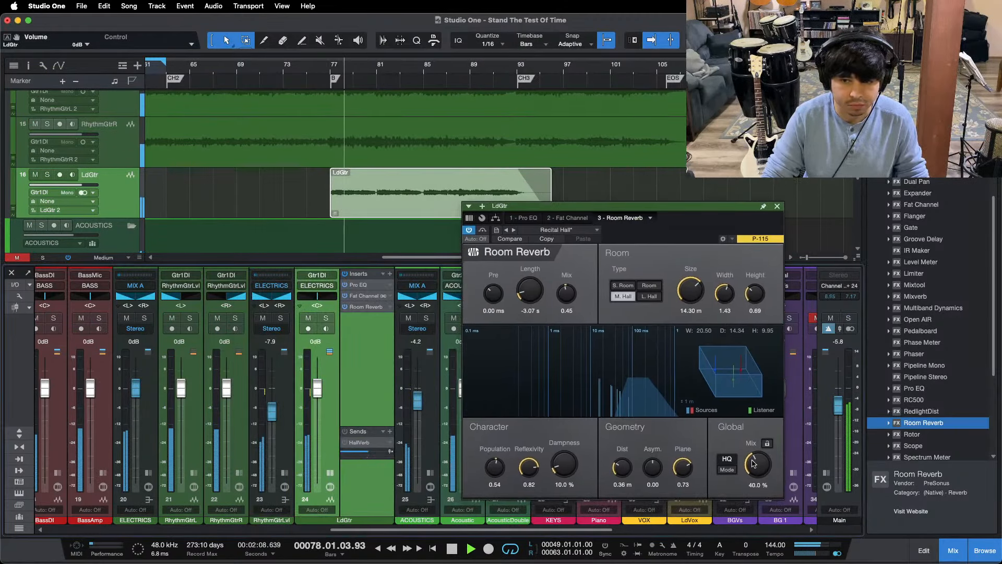
left_click_drag(752, 461, 751, 460)
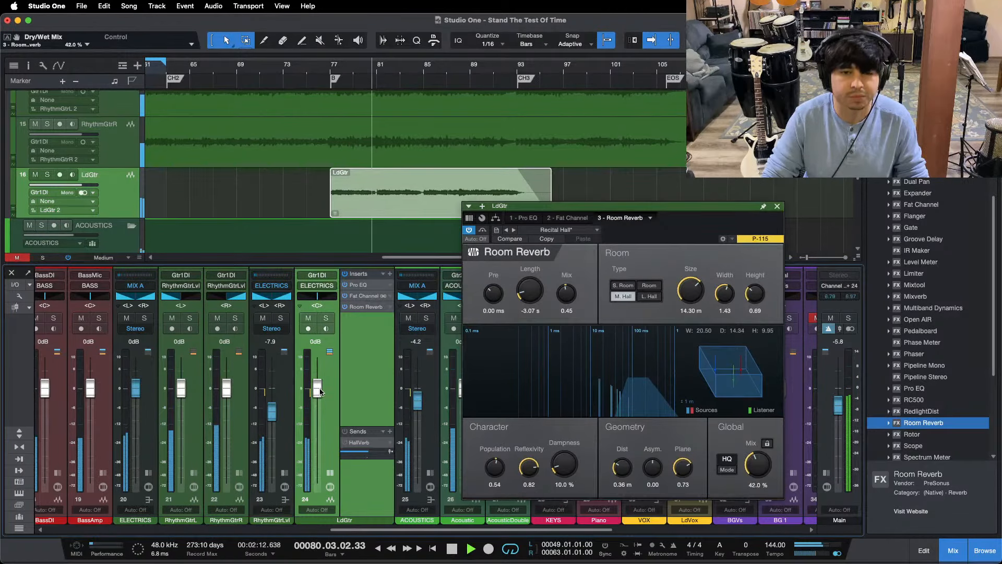
left_click_drag(321, 392, 321, 392)
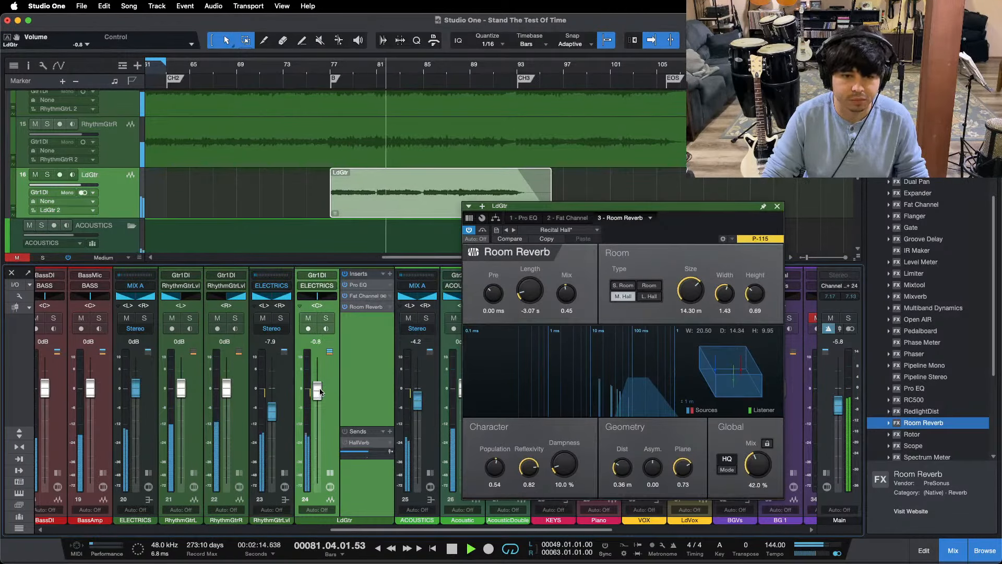
left_click_drag(324, 392, 320, 390)
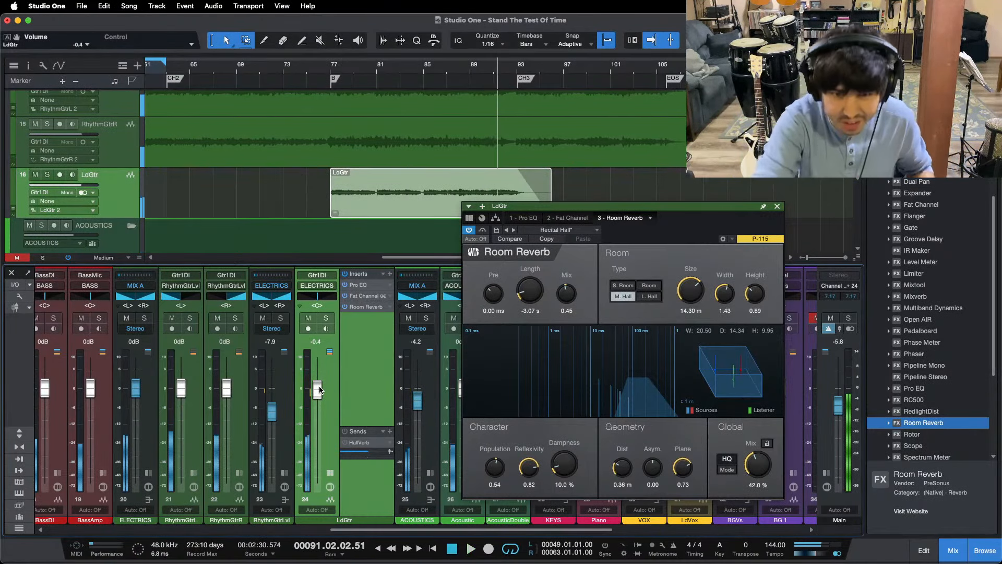
Step: Check the recording in OBS, return to Studio One and resume playback just before the B marker
mouse_move(440, 558)
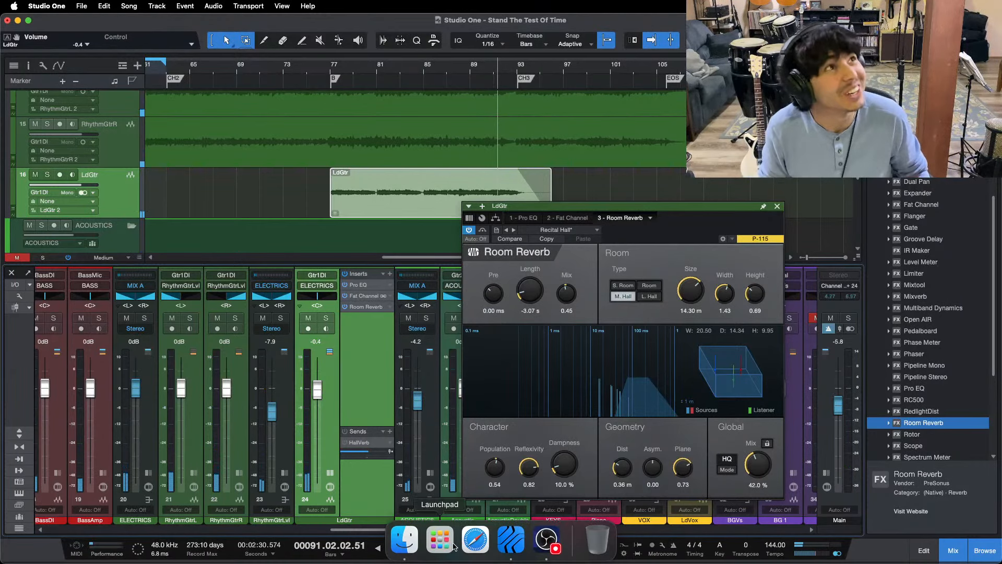
left_click(535, 546)
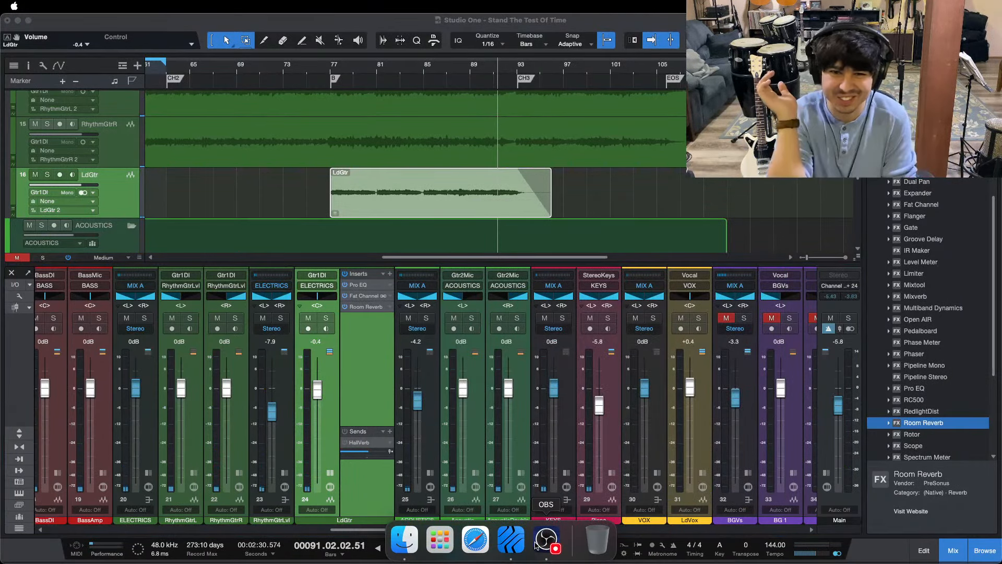
left_click(392, 493)
key("space")
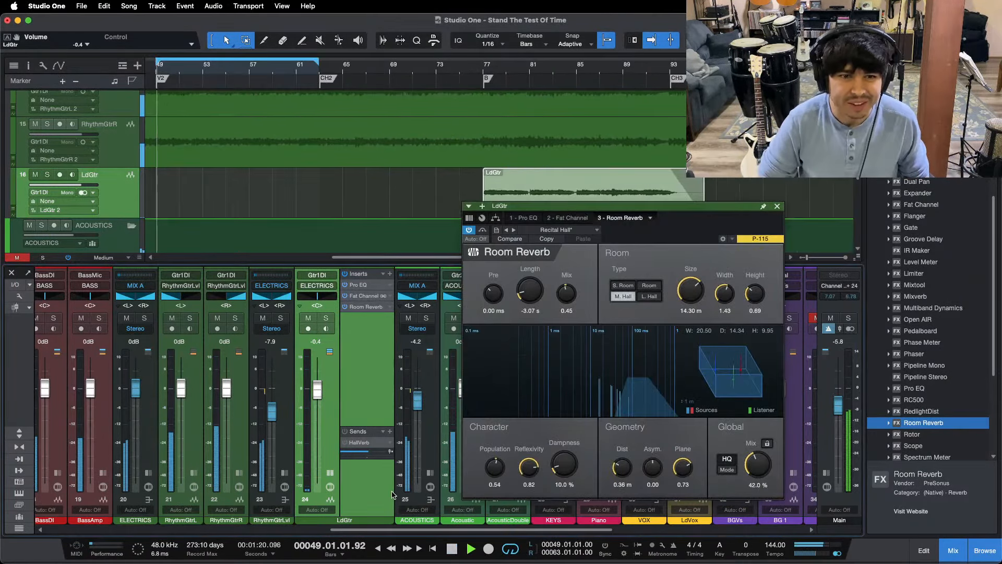
left_click(470, 66)
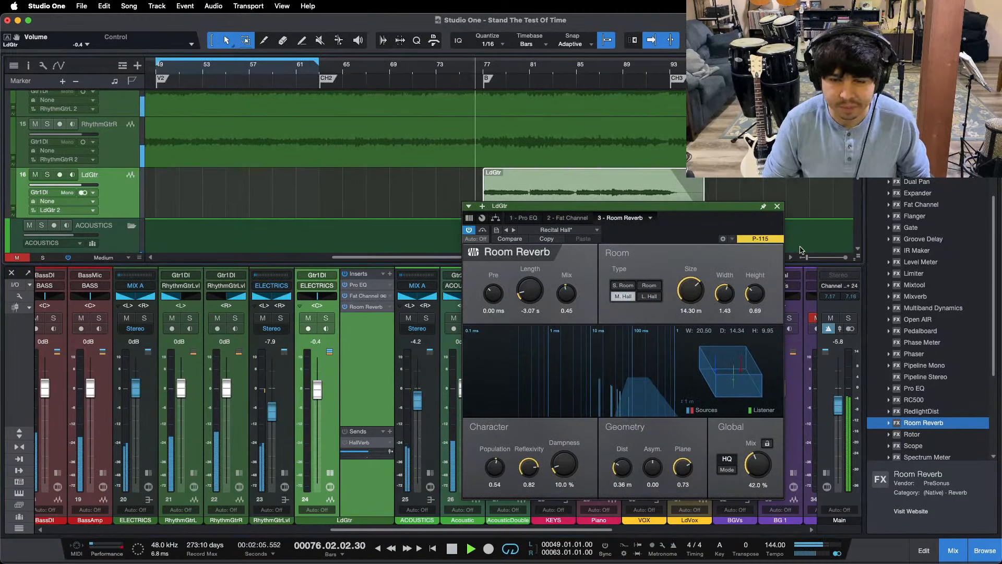
Step: Lower the global mix of LdGtr's Room Reverb to 40% and close the effect window
left_click(777, 207)
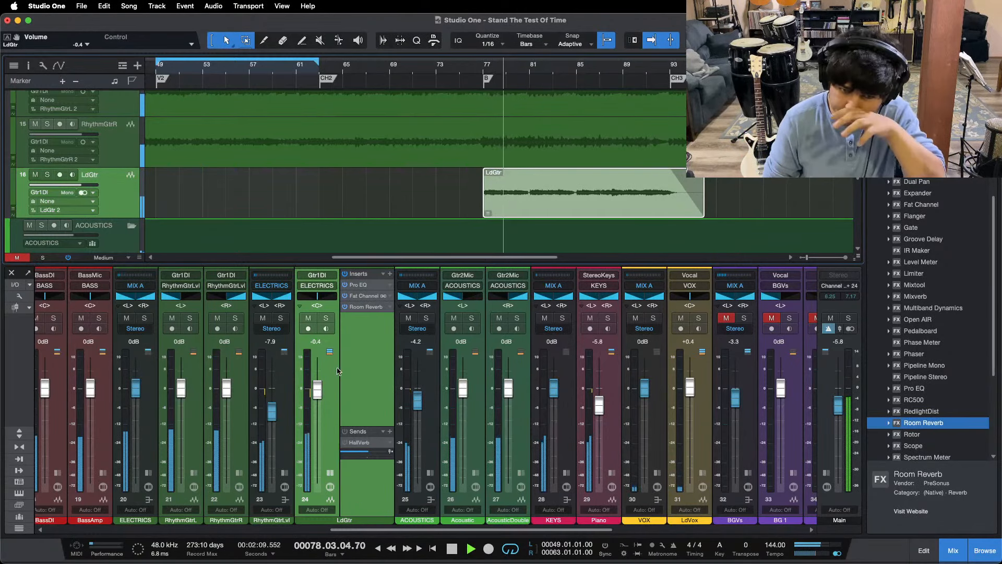
left_click(366, 306)
scroll(759, 467, "down", 1)
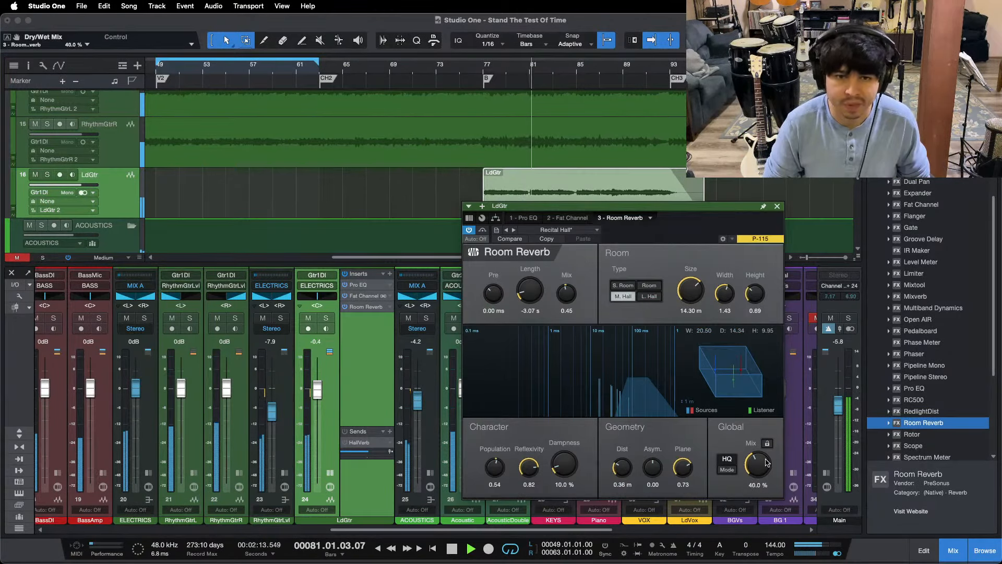
left_click(777, 208)
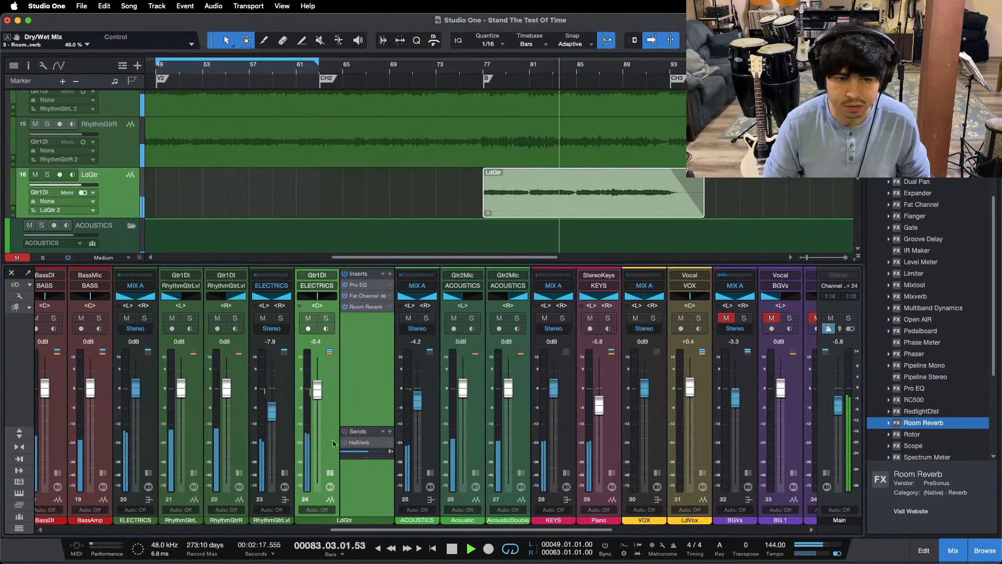
Step: Try LdGtr's level at 0 dB while replaying the mix around the B marker, and return it to -0.4 dB
left_click(329, 473)
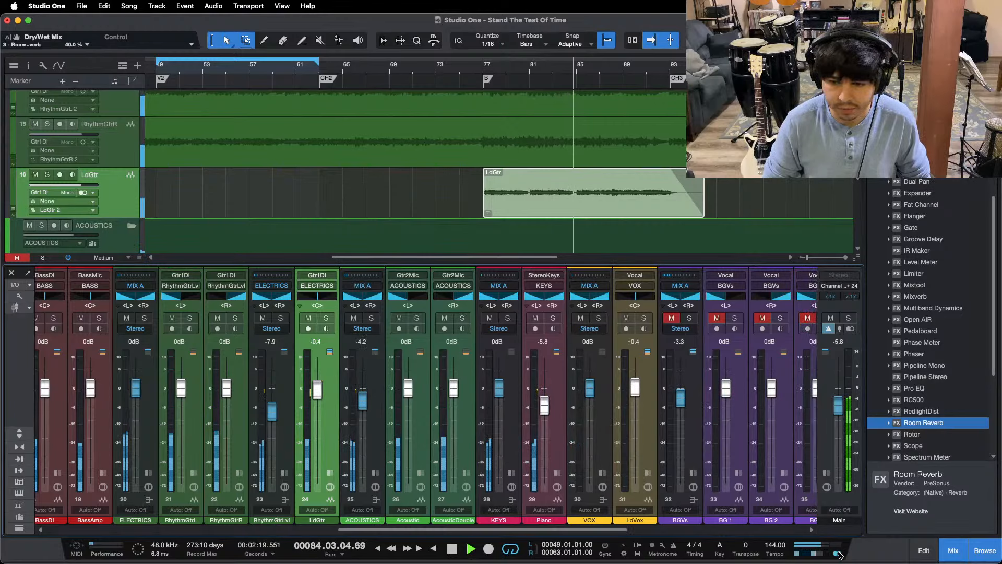
left_click(317, 389, "alt")
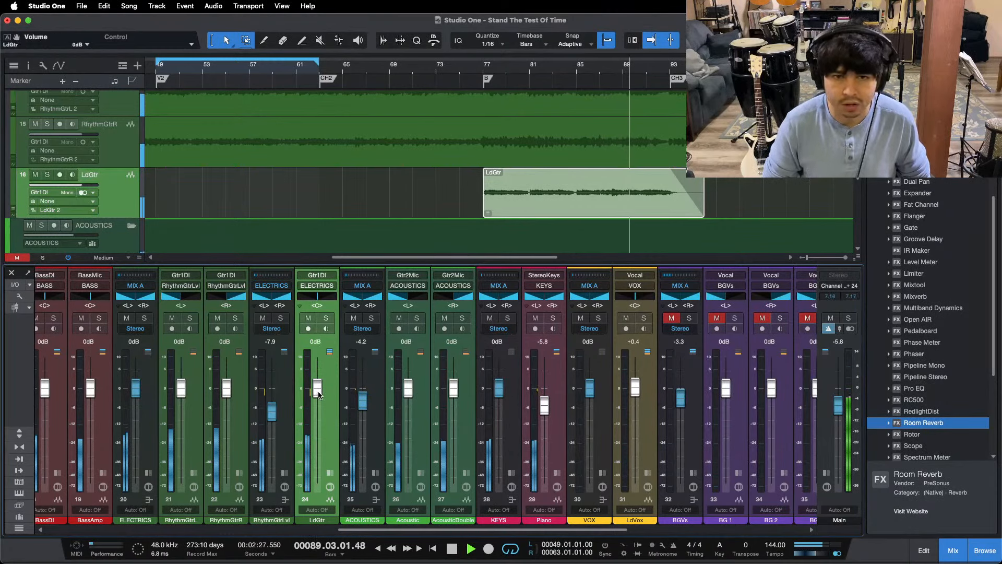
left_click(448, 69)
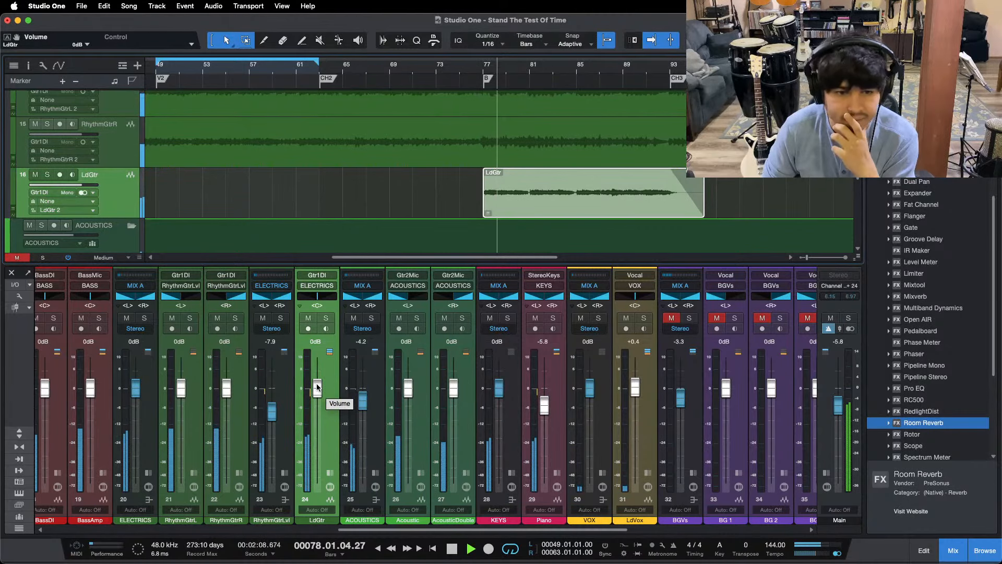
left_click_drag(317, 386, 317, 388)
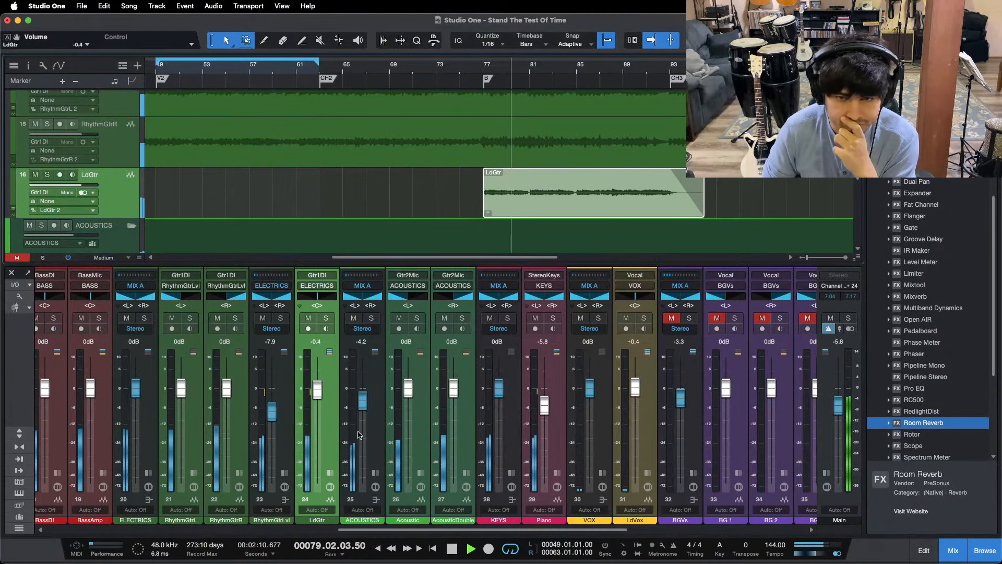
Step: Remove the HallVerb send from LdGtr
double_click(331, 416)
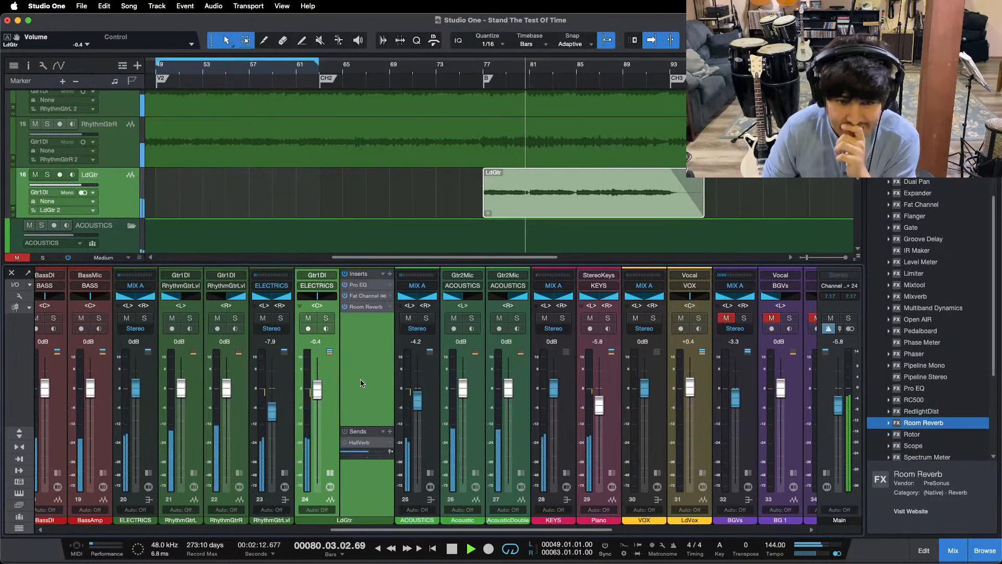
right_click(360, 442)
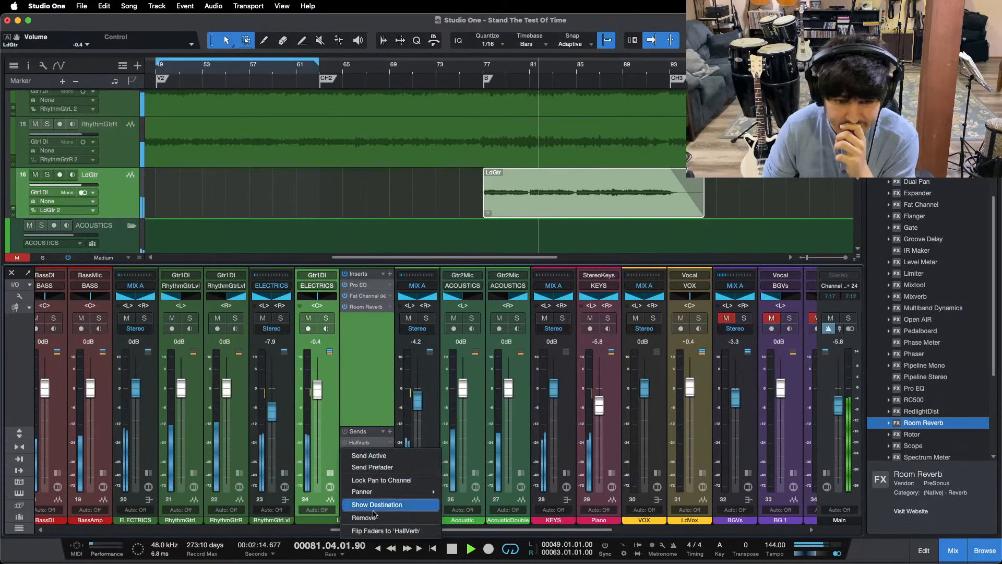
left_click(373, 515)
Step: Add a second Pro EQ after LdGtr's Room Reverb and set its low cut to 182 Hz
left_click_drag(358, 285, 365, 319)
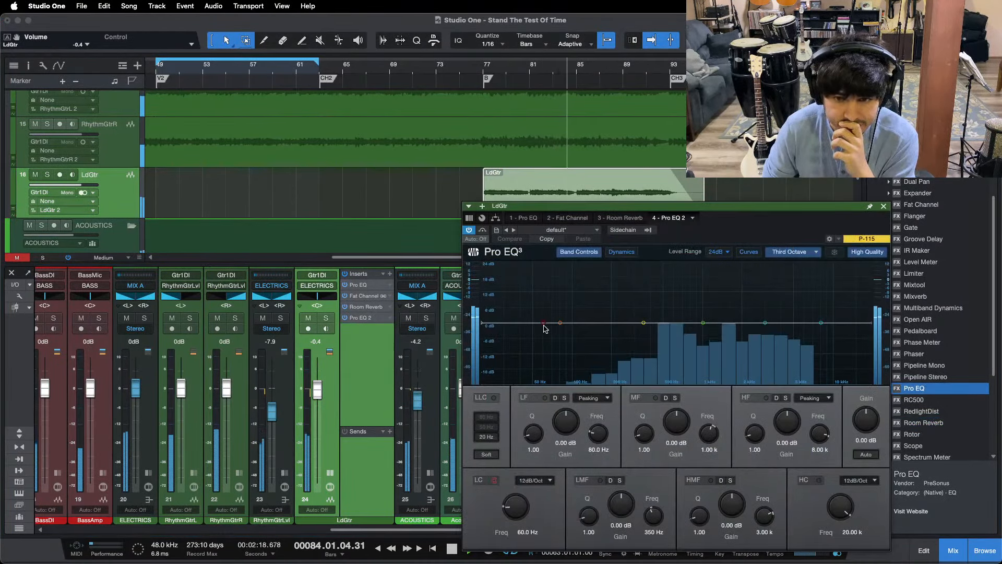
left_click_drag(545, 323, 587, 322)
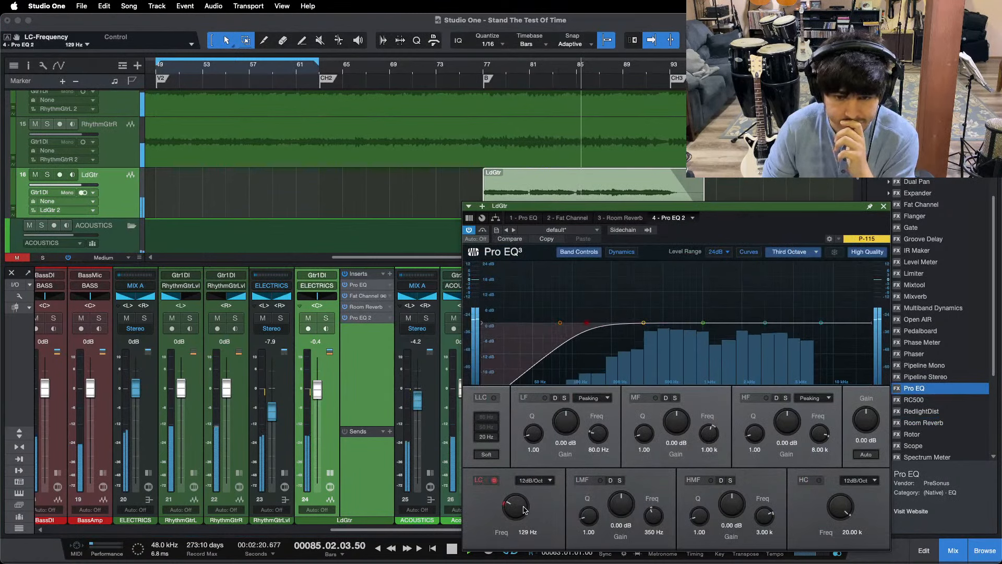
scroll(524, 506, "up", 5)
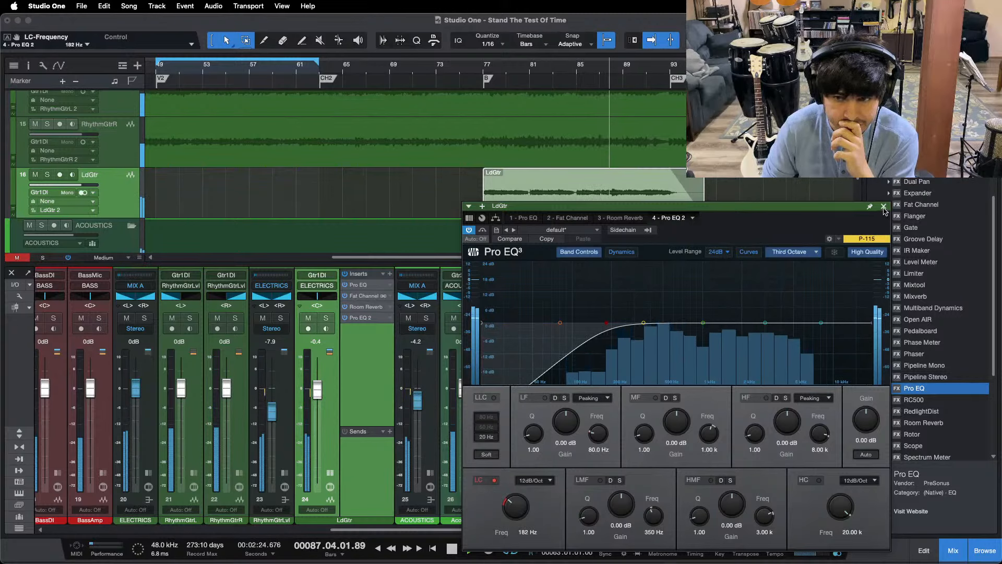
scroll(506, 509, "up", 1)
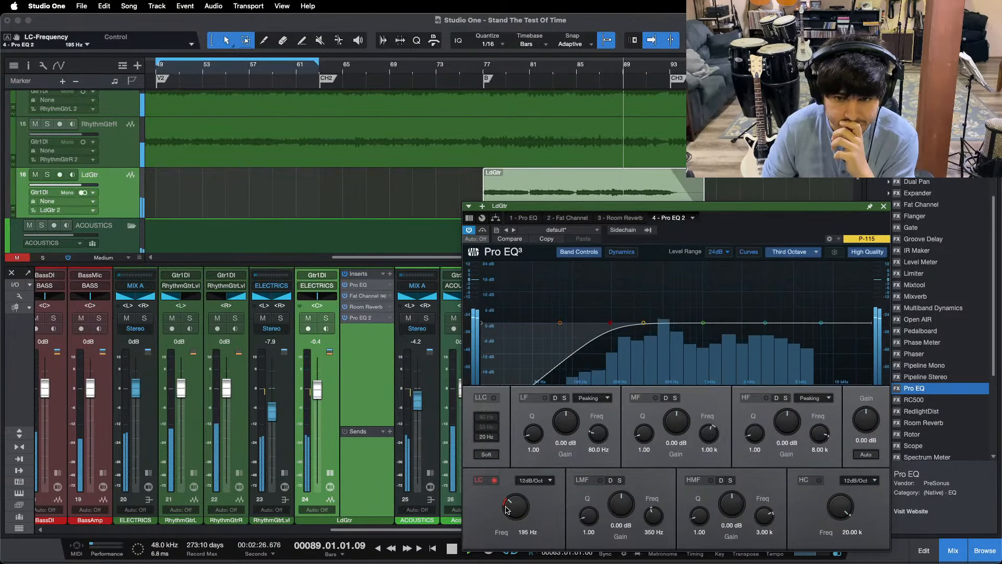
scroll(506, 510, "down", 1)
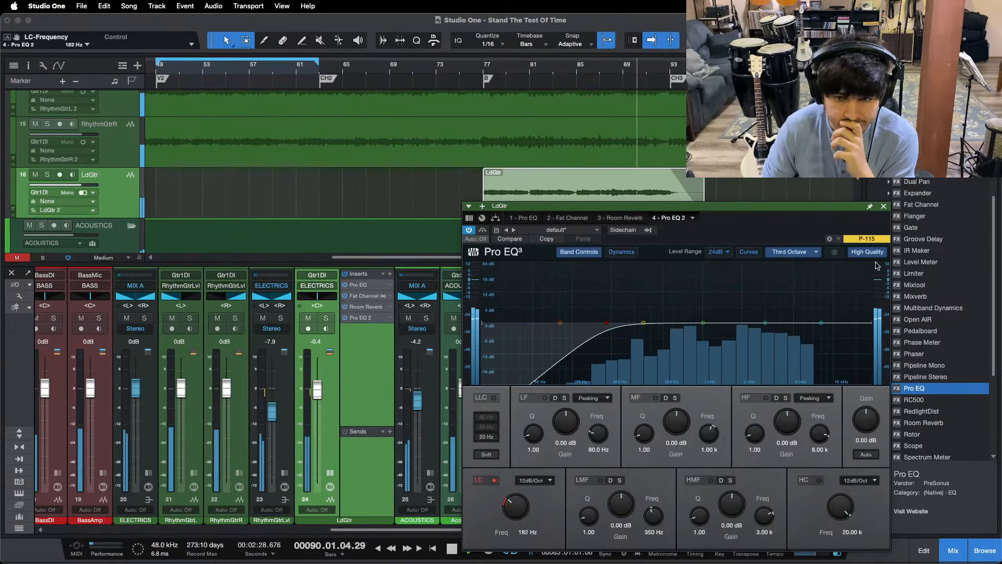
left_click(884, 207)
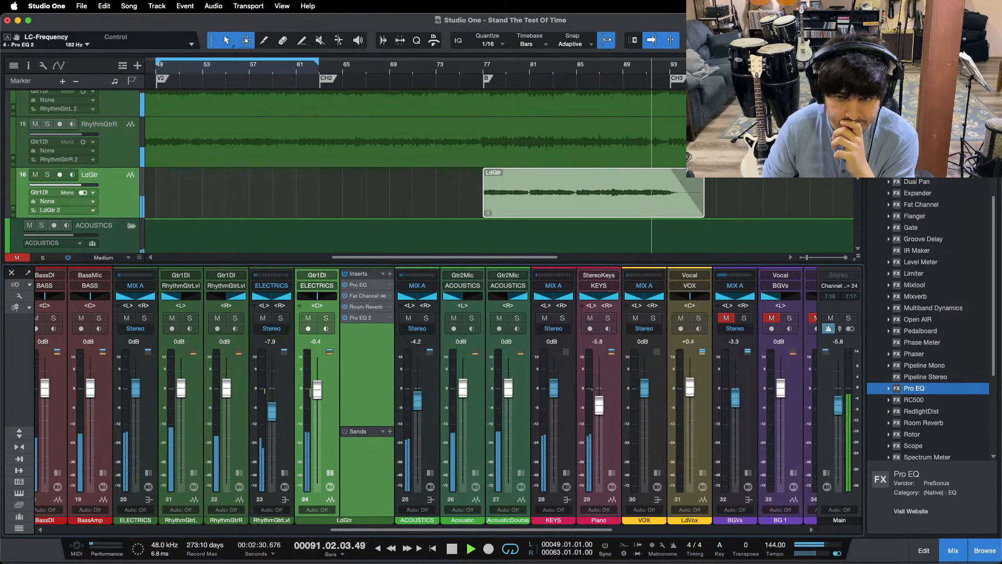
Step: Start the LdGtr clip's fade-out about one bar earlier, ahead of the CH3 marker
left_click_drag(671, 65, 626, 98)
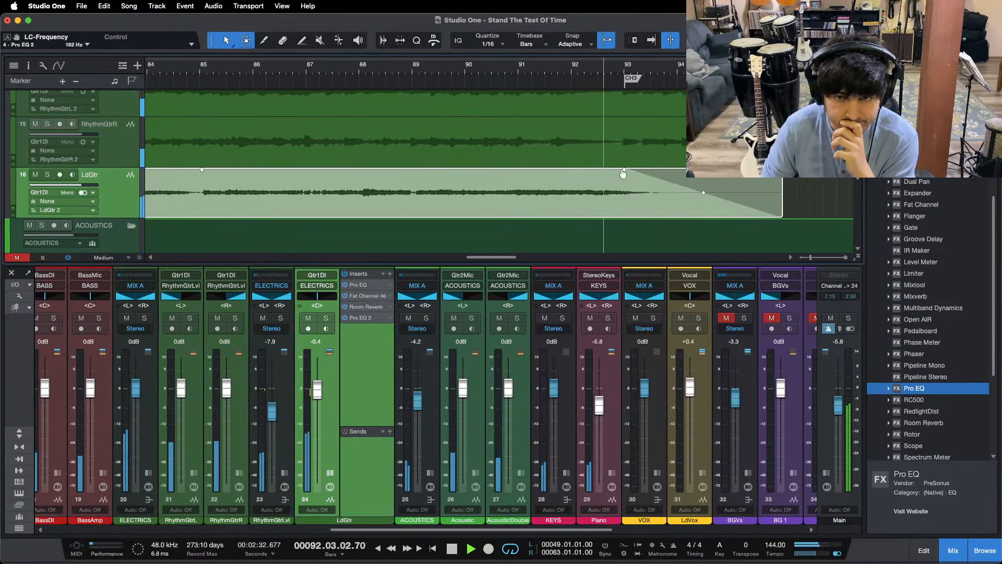
left_click_drag(622, 174, 564, 177)
left_click_drag(632, 69, 525, 26)
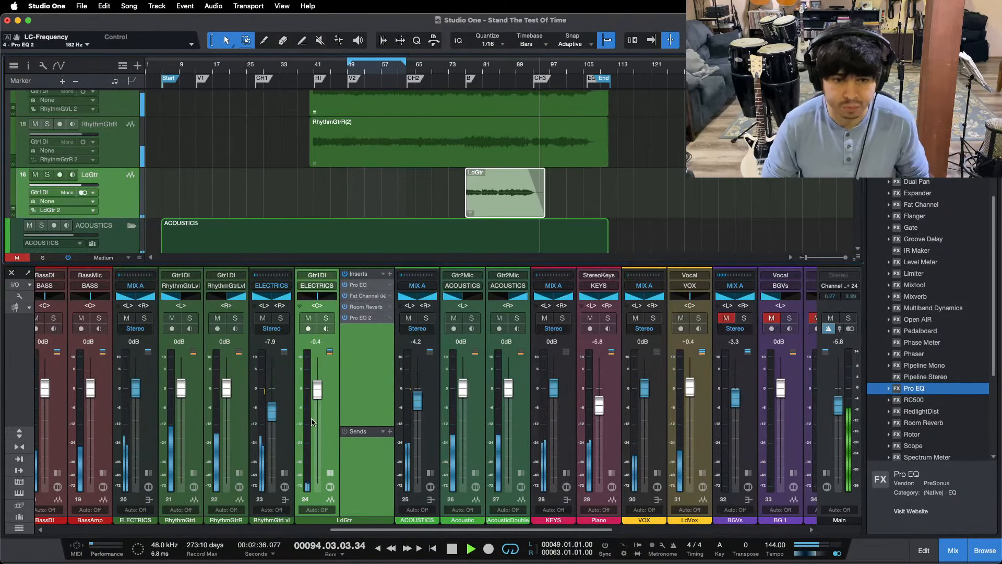
Step: Set the CLAPlateVerb return's level to -8.8 dB and check the recording in OBS
left_click_drag(366, 529, 527, 529)
left_click_drag(579, 426, 578, 425)
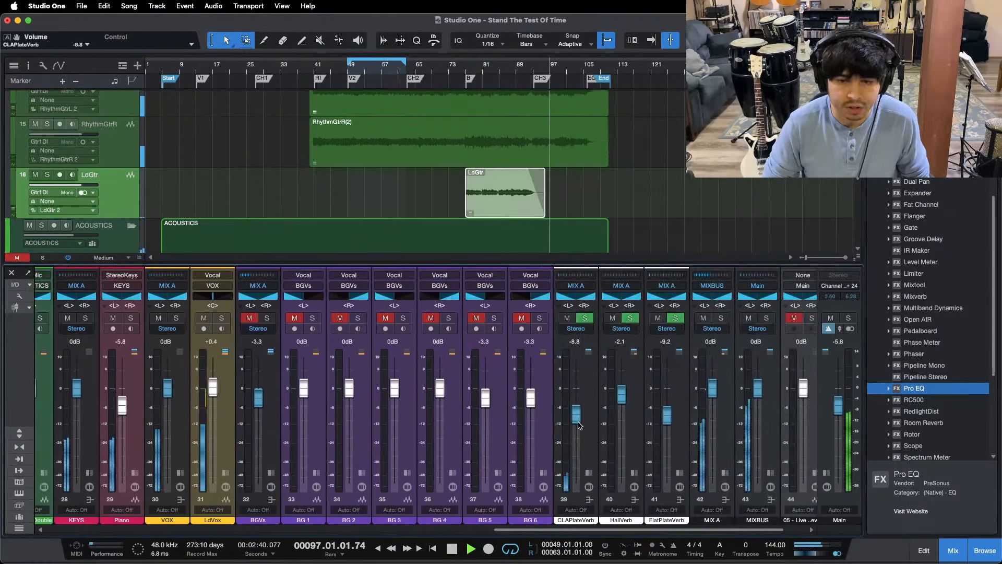
left_click(548, 547)
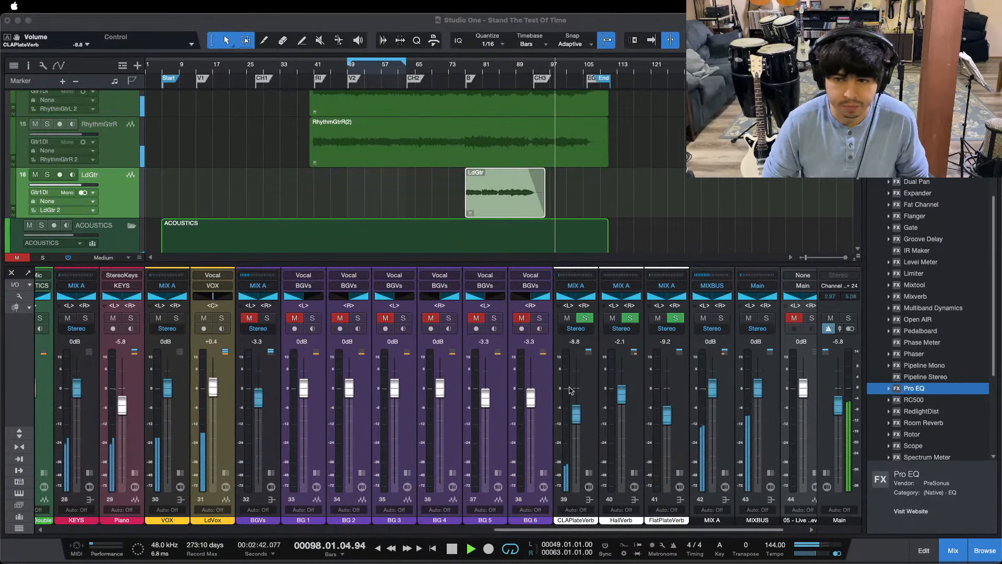
Step: Listen to the CLAPlateVerb return through the end of the song, check the recording, and stop playback
left_click(571, 488)
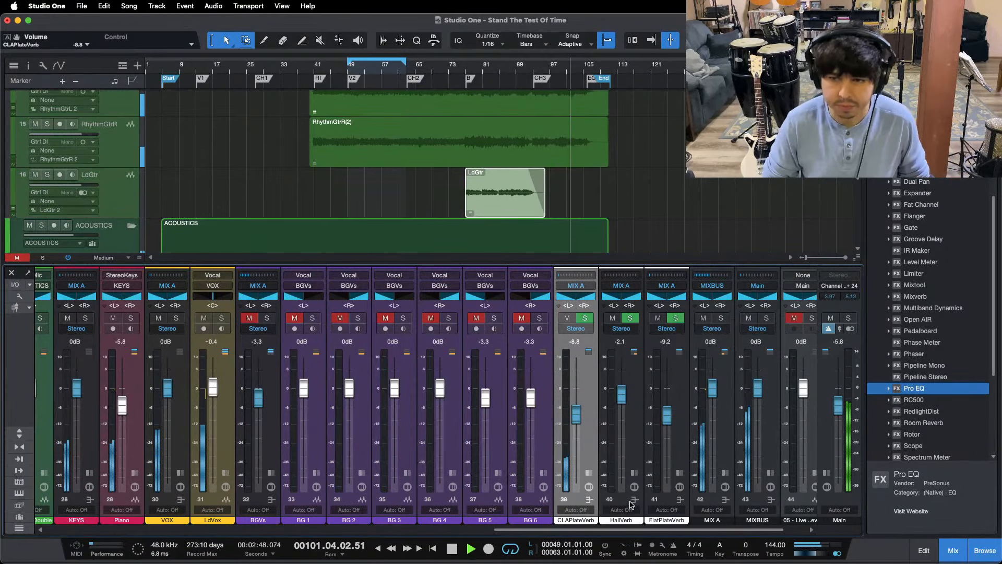
mouse_move(553, 562)
left_click(547, 543)
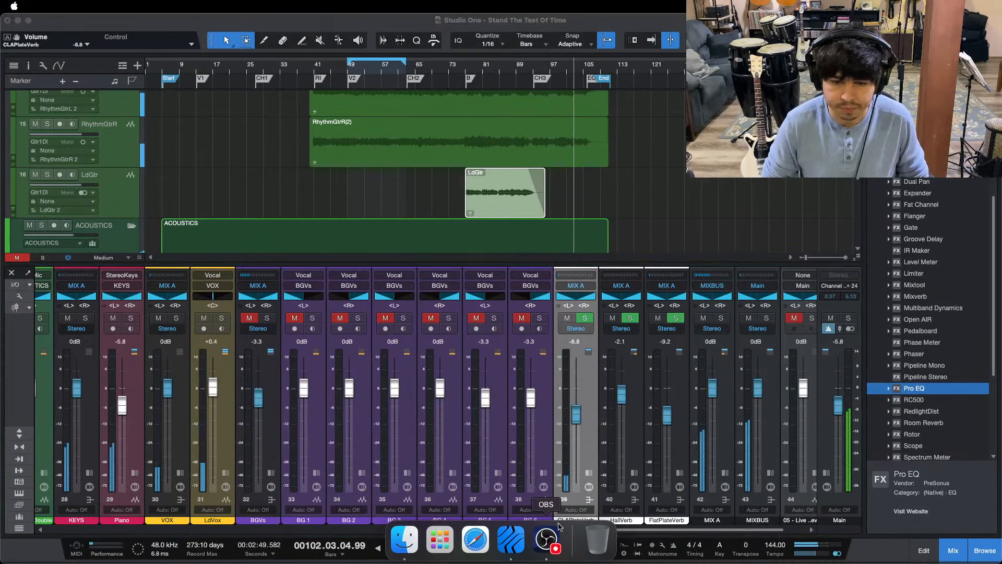
left_click(572, 484)
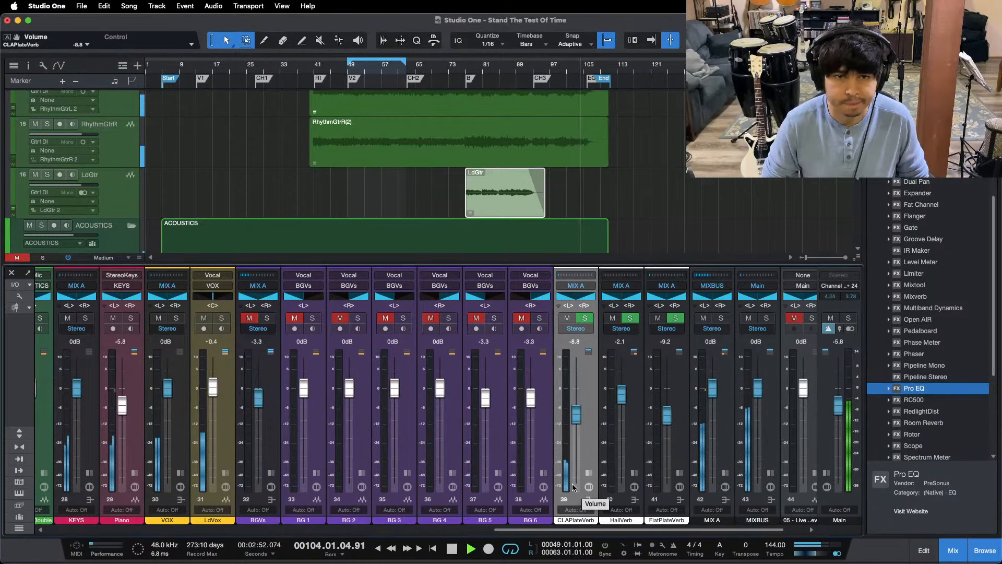
key("space")
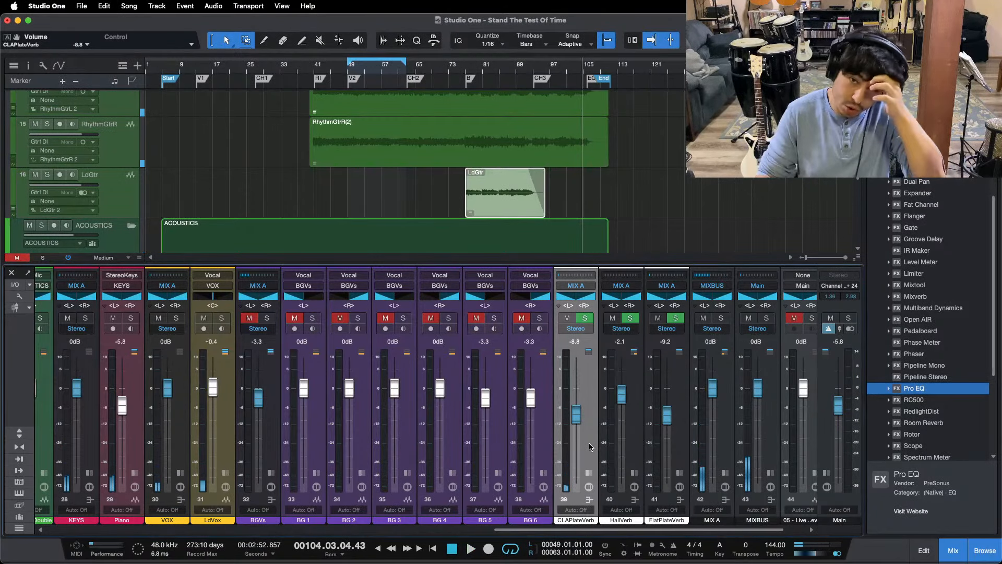
Step: Unmute and solo the BGVs bus, show its inserts and sends, and loop the section from marker B to CH3
left_click(249, 319)
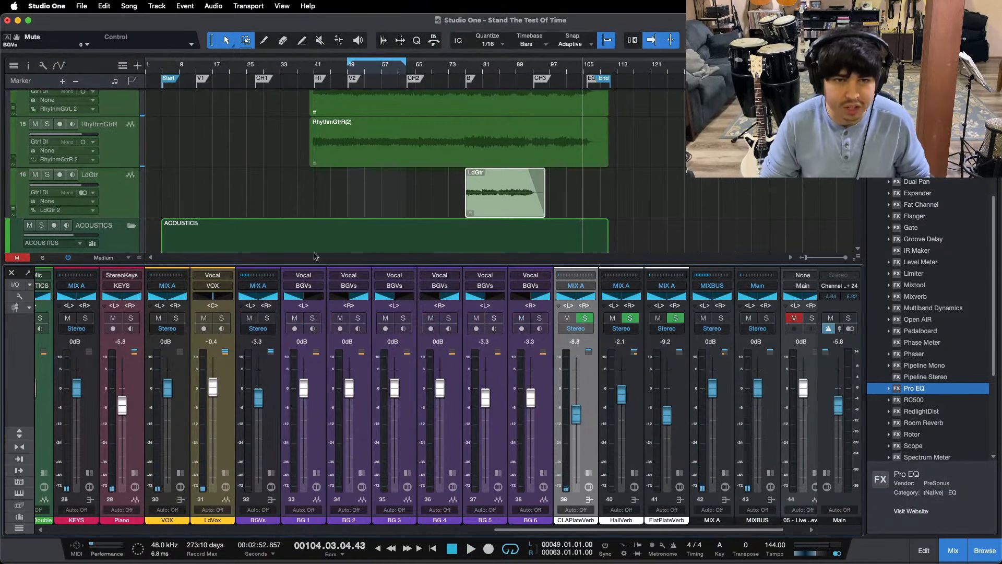
double_click(505, 81)
left_click(270, 473)
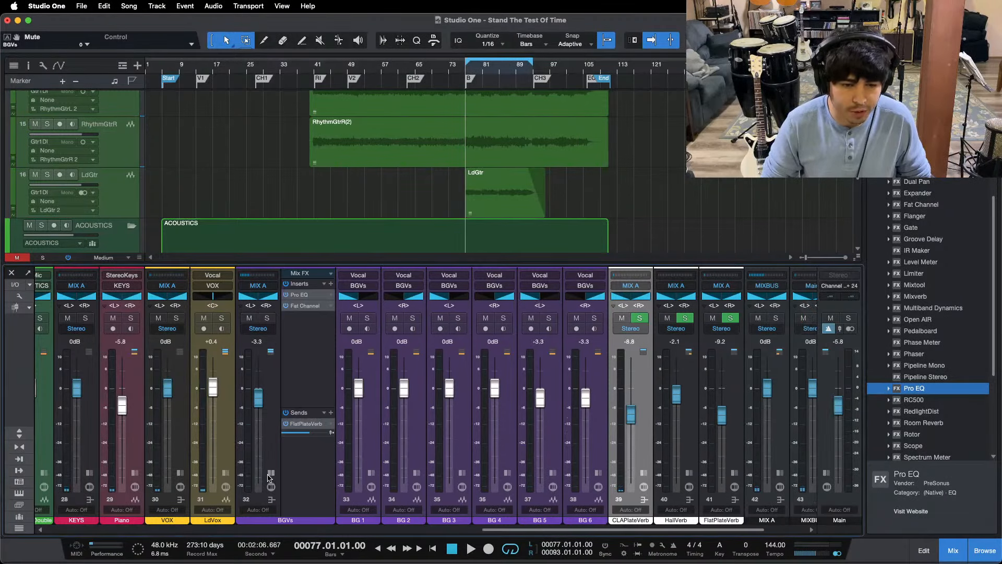
left_click(267, 318)
Step: Mute the BGVs bus's FlatPlateVerb send and set its Pro EQ low cut to 340 Hz during playback
left_click(300, 295)
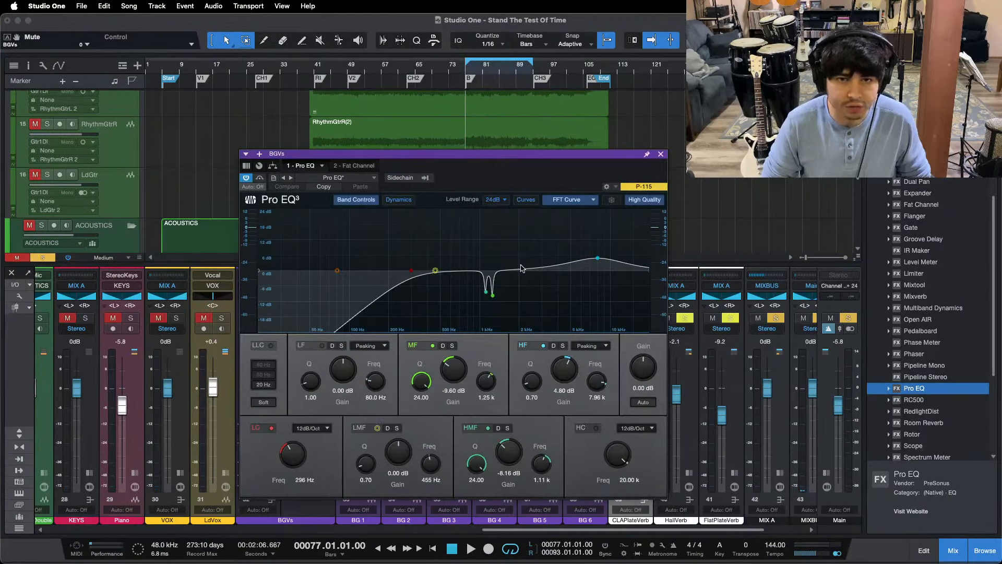
left_click_drag(487, 173, 598, 150)
key("space")
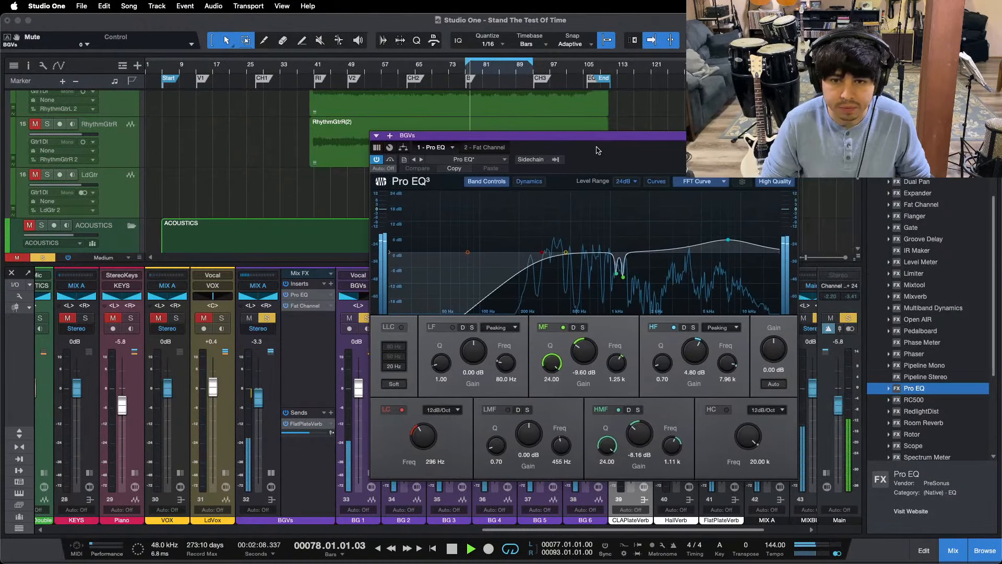
left_click(290, 427)
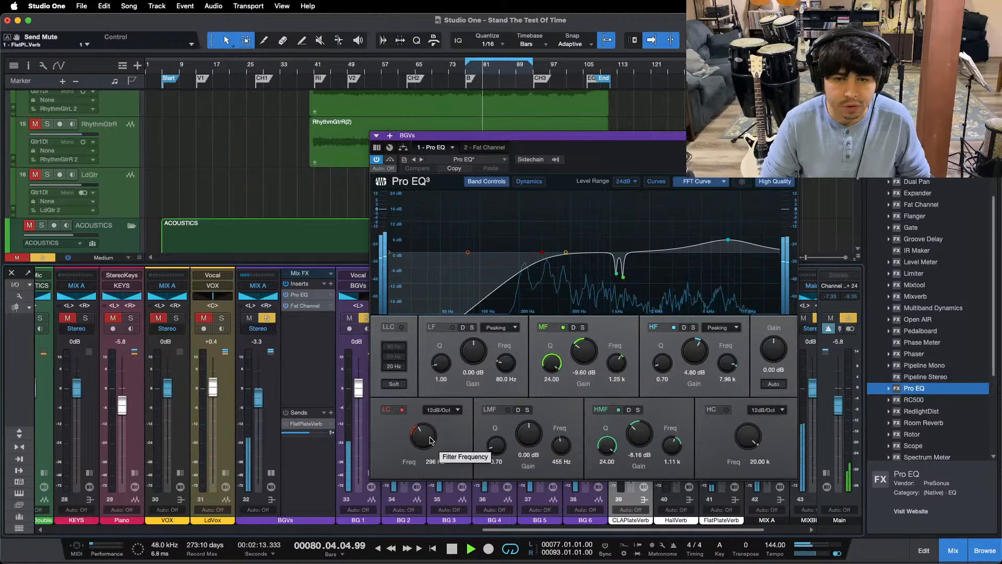
scroll(430, 440, "up", 2)
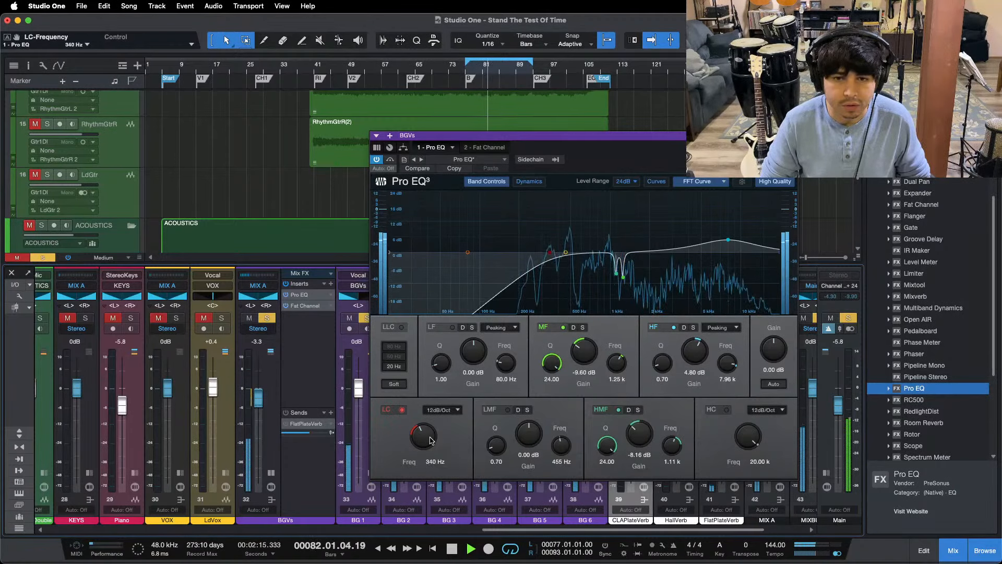
key("space")
key("space")
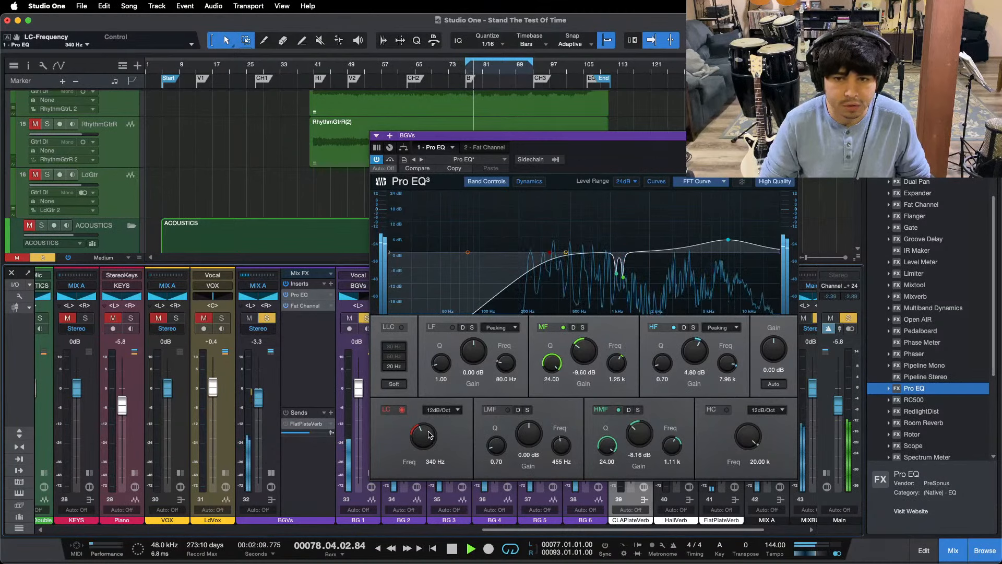
Step: Set the BGVs Fat Channel compressor's Peak Reduction to 74 and Gain to 49, comparing it with the bypassed sound
left_click(464, 151)
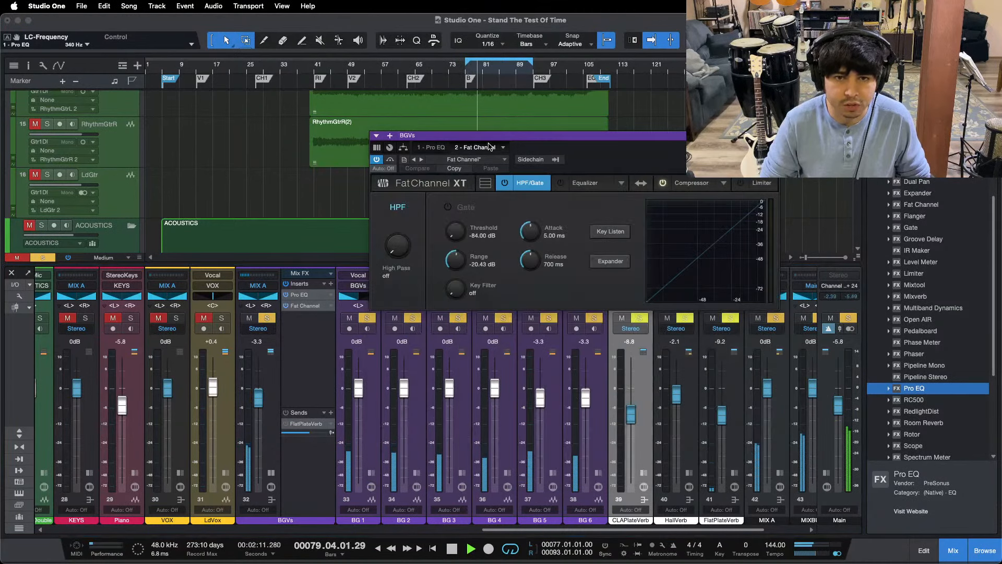
left_click(678, 183)
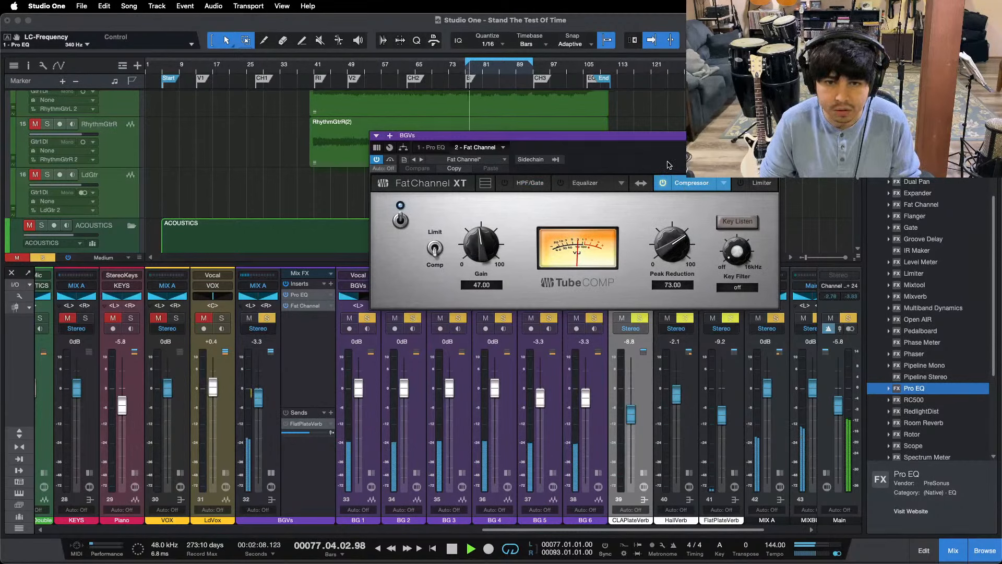
scroll(677, 232, "up", 1)
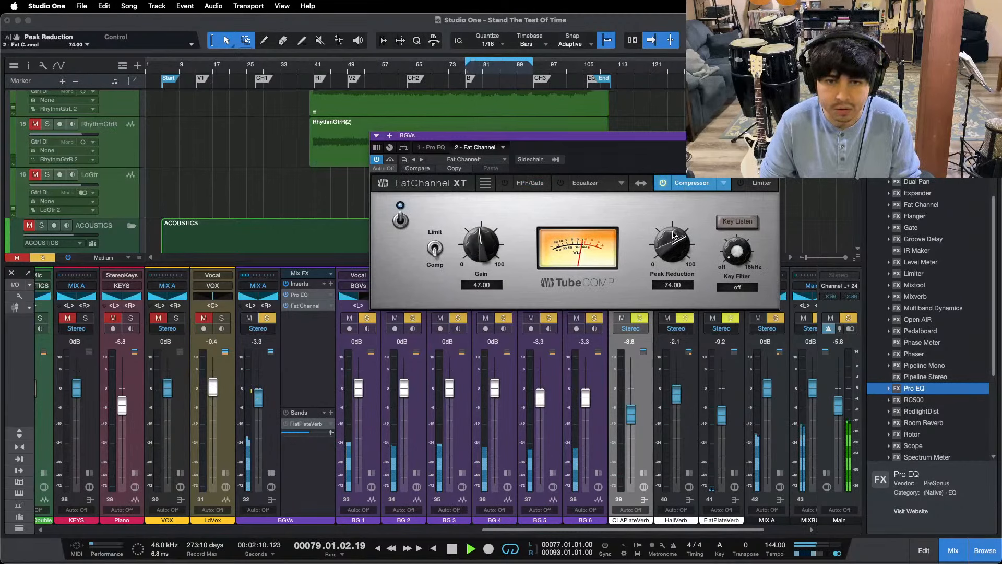
left_click(400, 220)
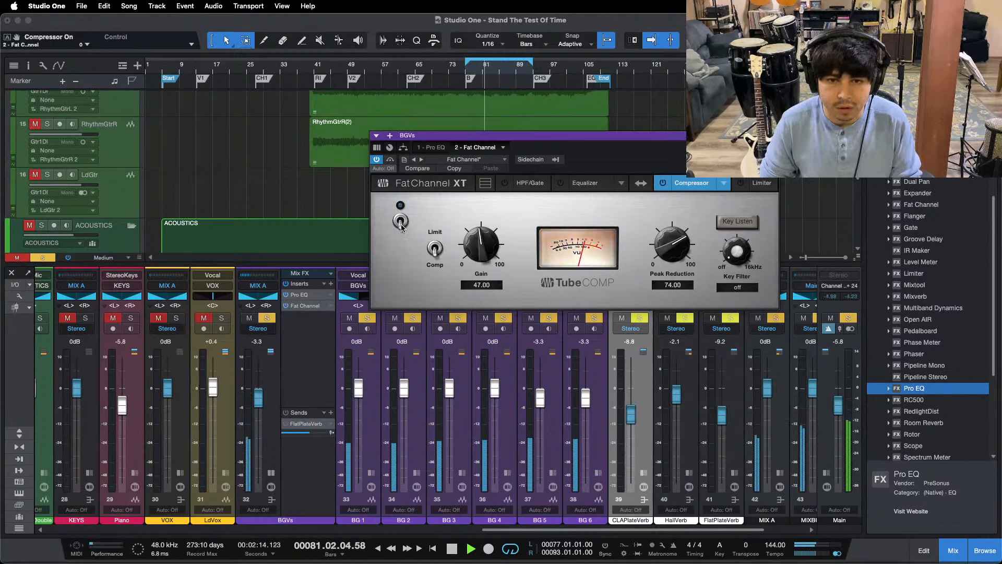
left_click(401, 221)
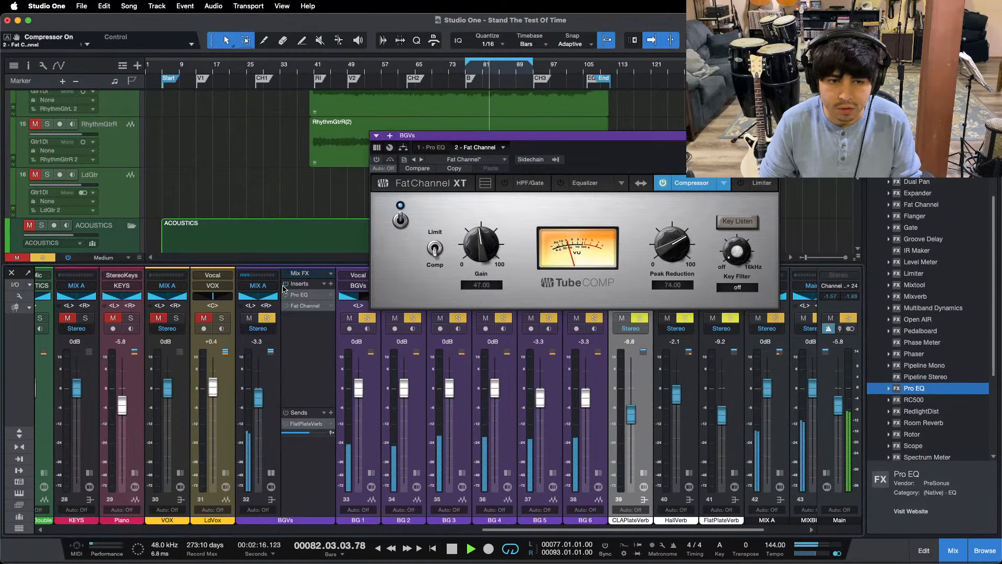
scroll(467, 240, "up", 1)
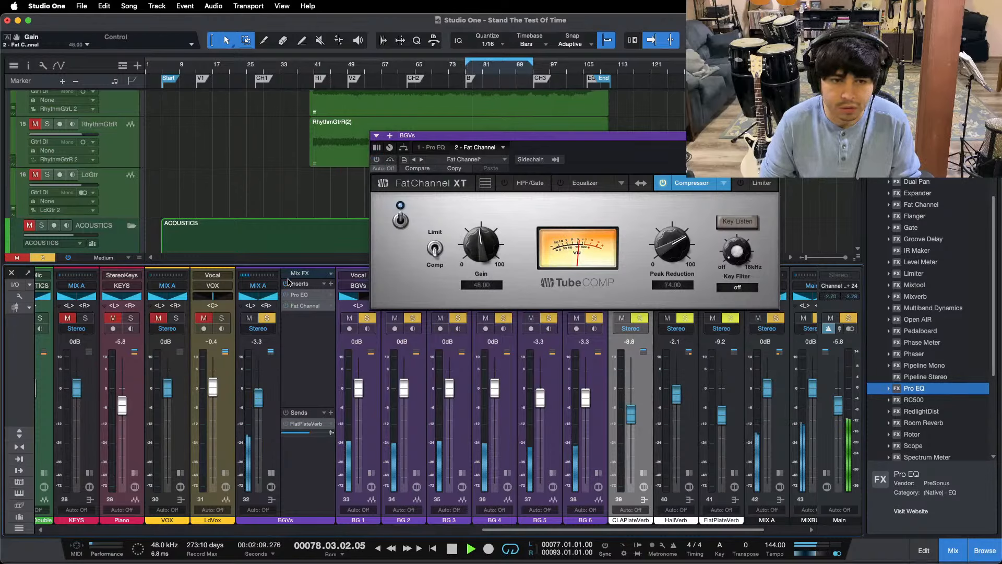
key("KP_1")
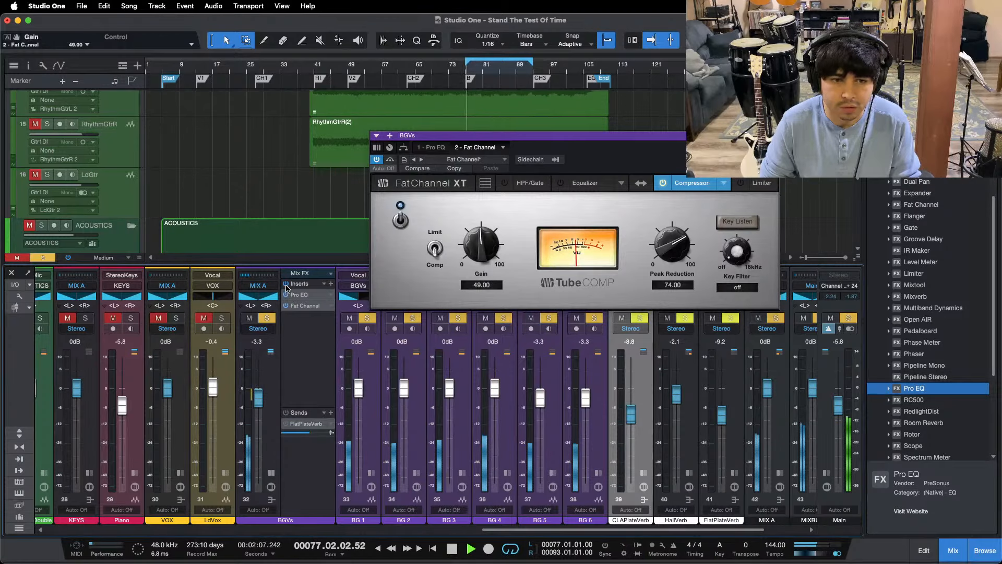
Step: Unsolo the BGVs bus to hear it in the full mix, and mute the LdGtr channel
left_click(438, 148)
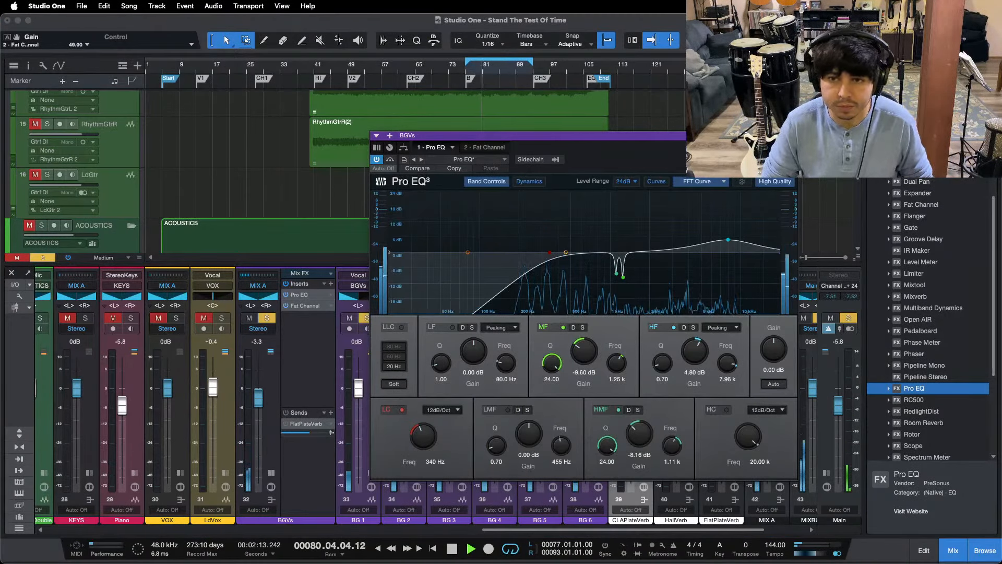
left_click(791, 136)
left_click(43, 257)
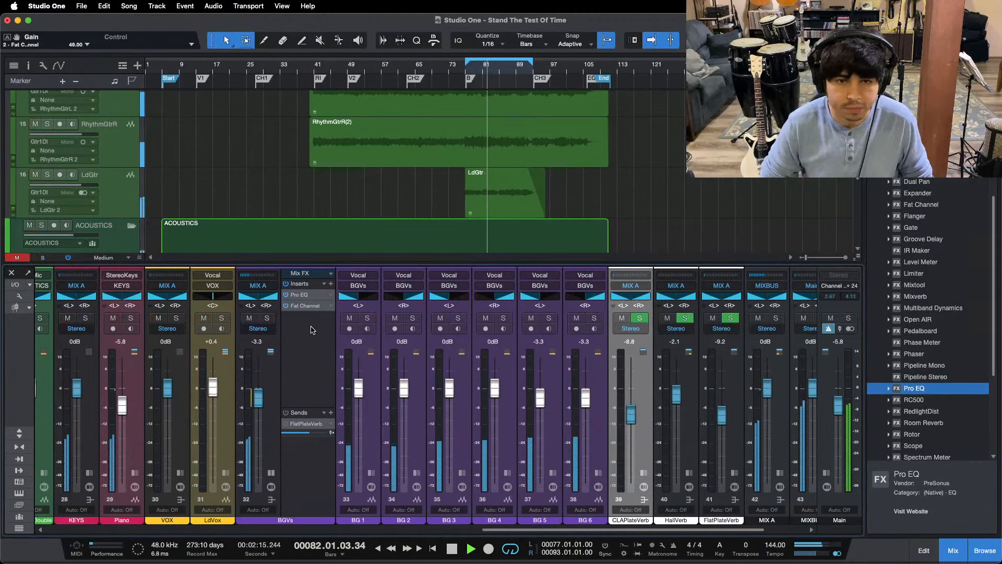
key("KP_1")
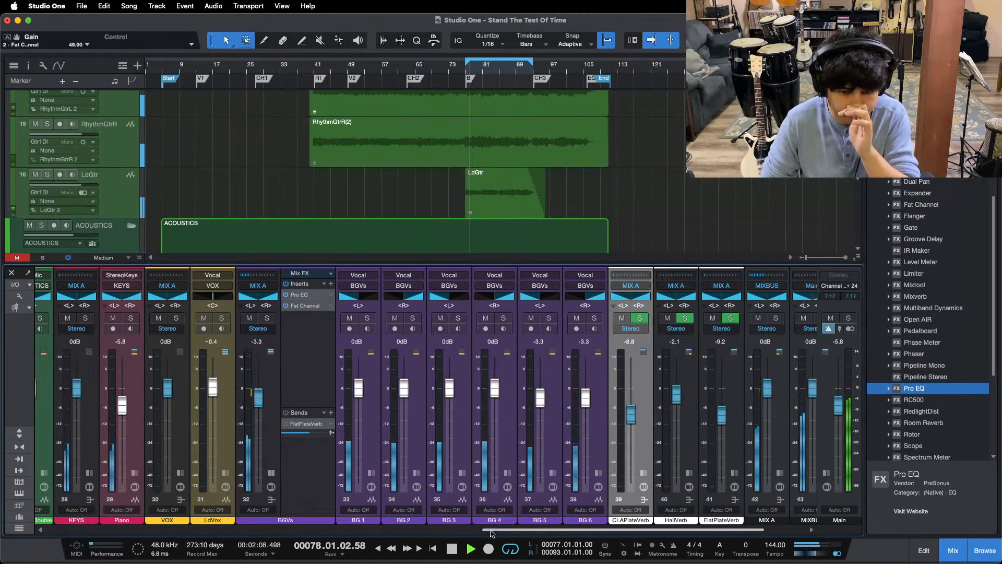
scroll(78, 339, "left", 3)
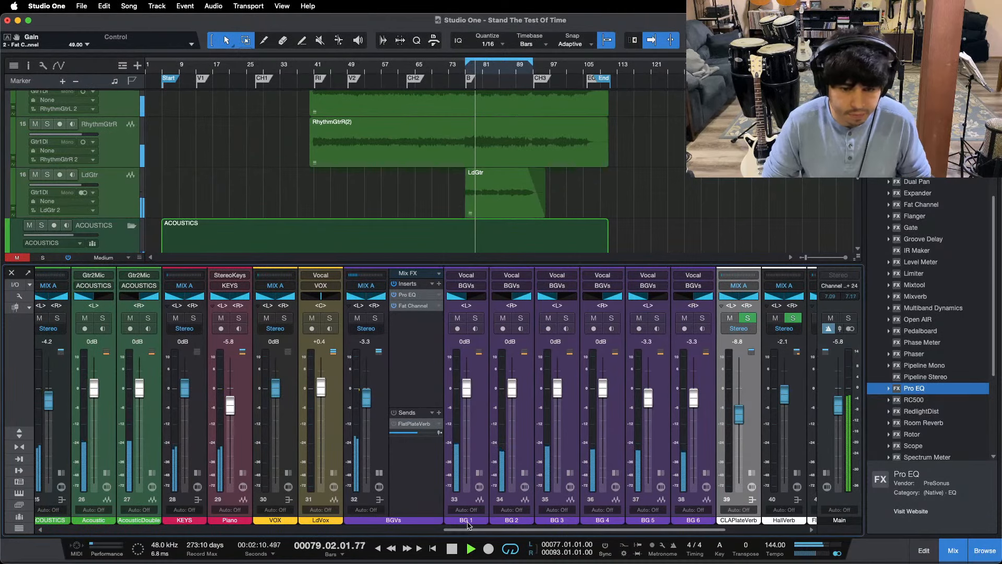
scroll(395, 519, "left", 4)
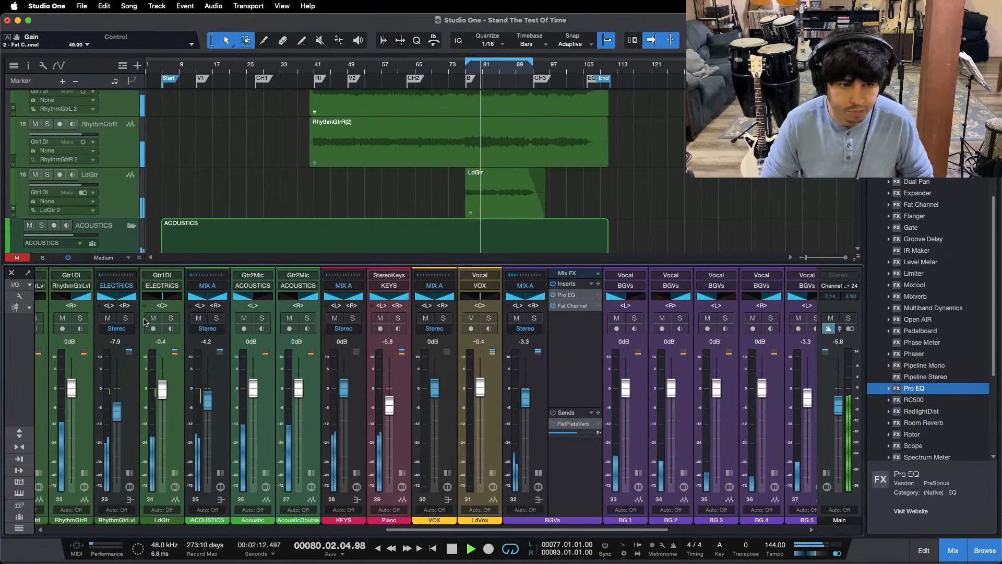
left_click(153, 318)
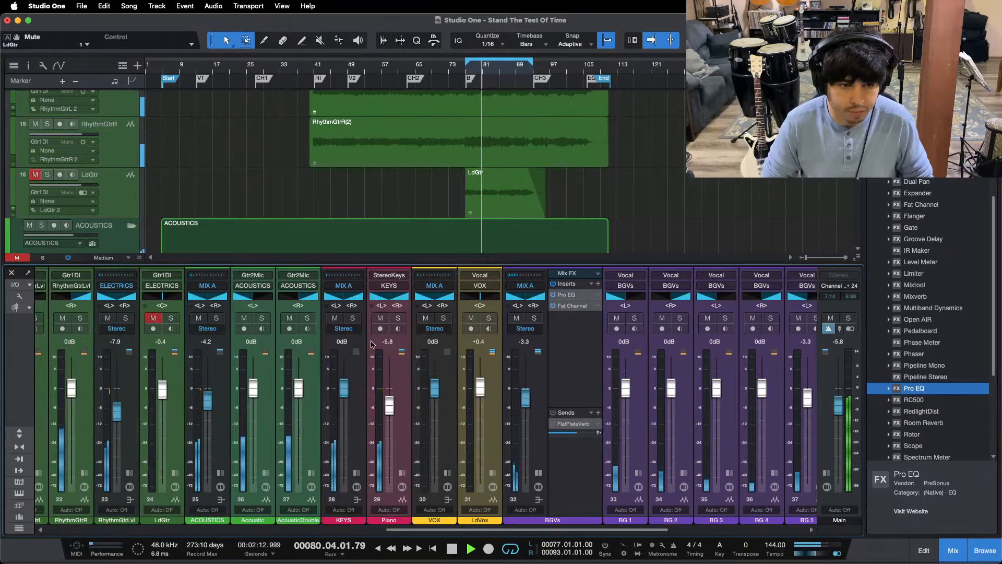
Step: Solo the BGVs bus and boost its Pro EQ LMF band by 3.36 dB at 3.03 kHz with a Q of 1.00
left_click(533, 318)
left_click(566, 295)
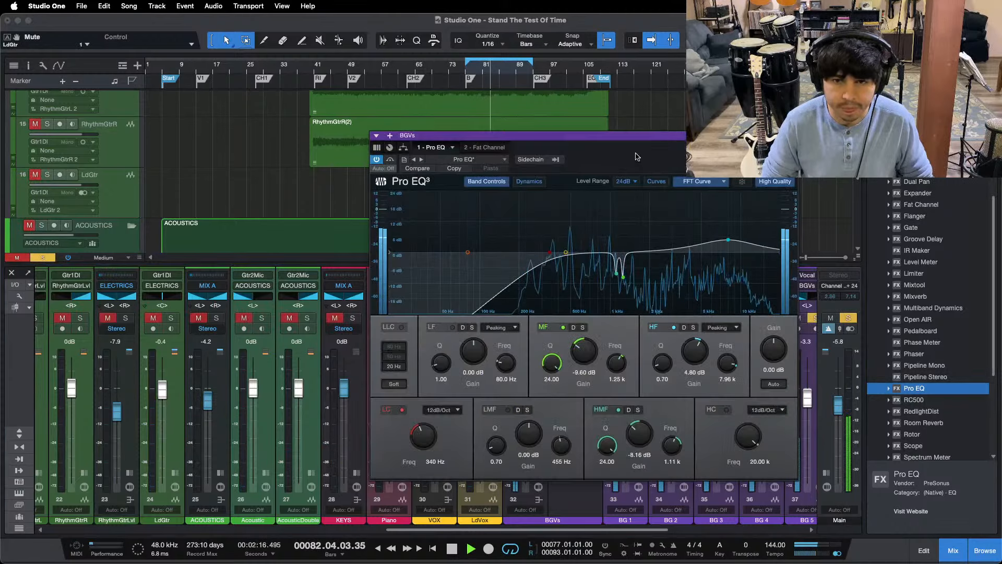
left_click_drag(636, 157, 517, 146)
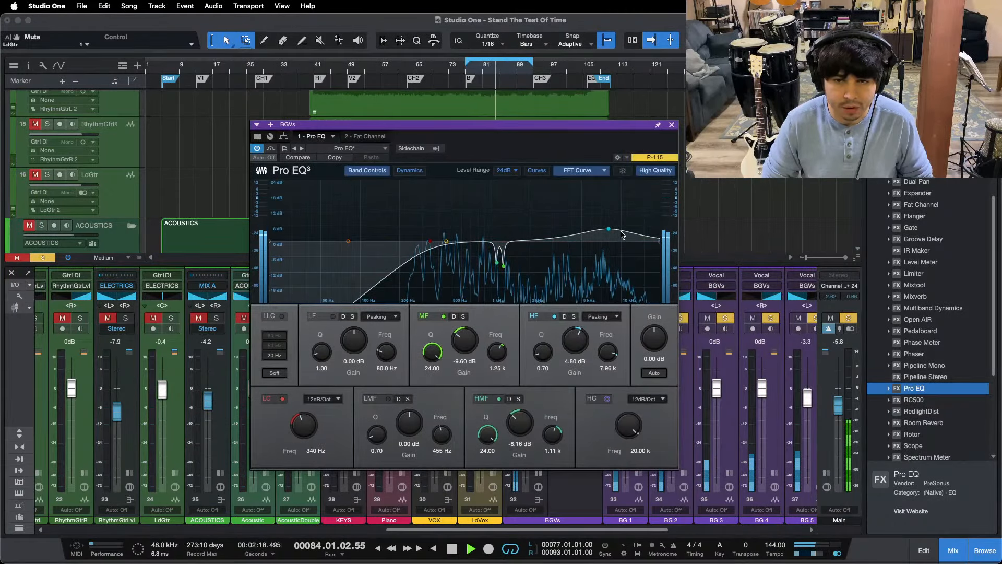
key("space")
key("space")
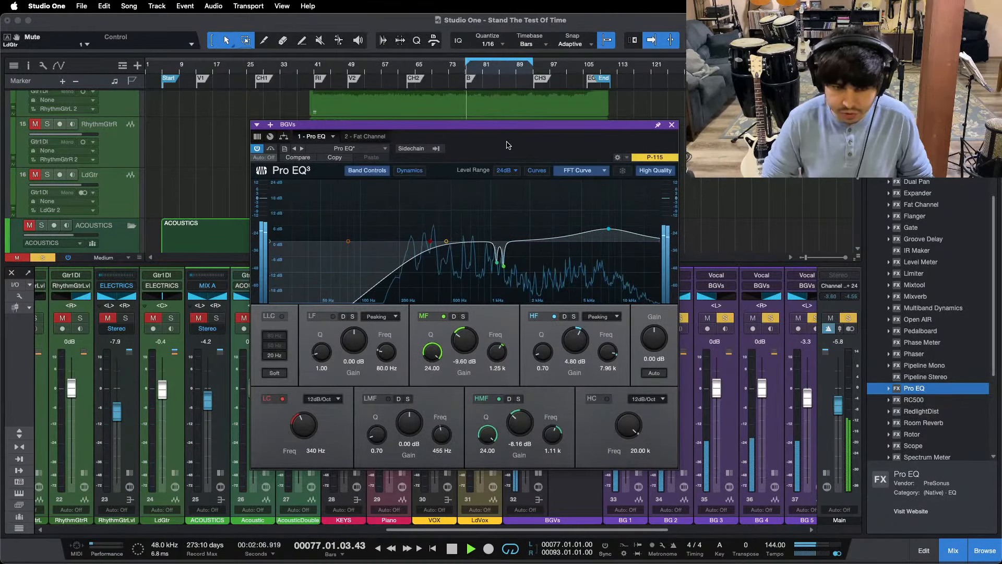
left_click_drag(445, 244, 558, 228)
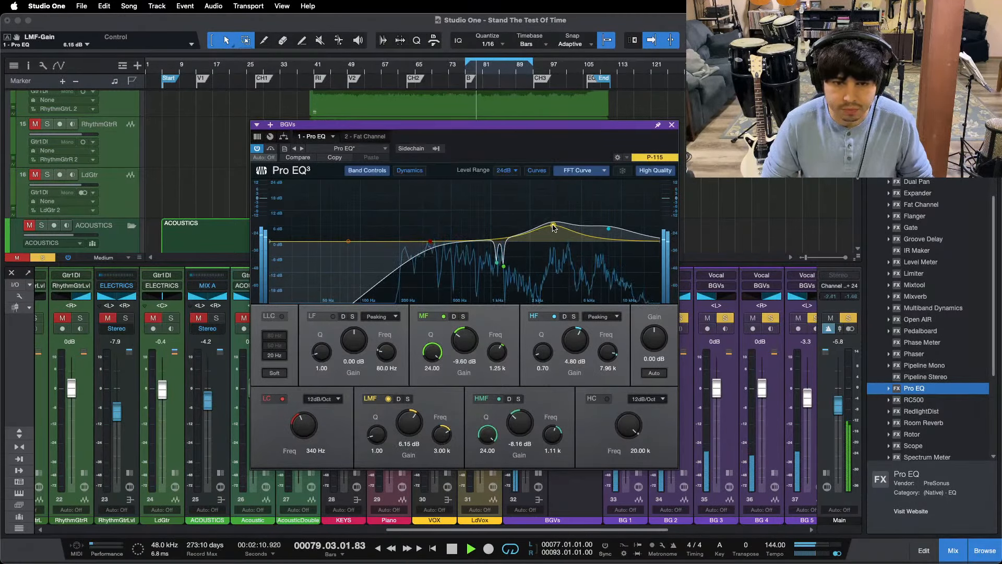
left_click_drag(409, 422, 408, 431)
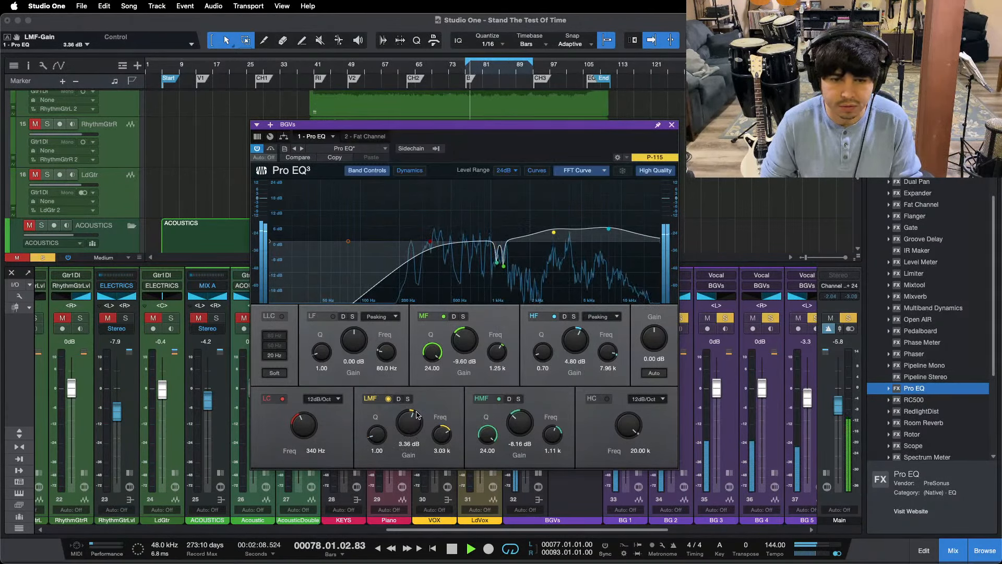
left_click(672, 125)
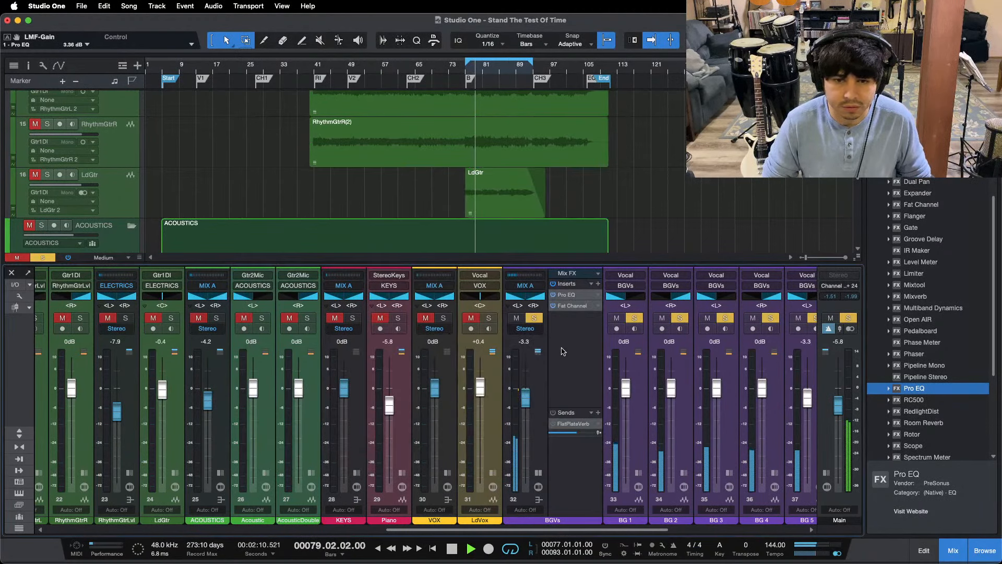
Step: Set the BGVs bus level to -3.8 dB against the full mix, and solo the bus again
left_click(534, 318)
left_click_drag(526, 391, 525, 393)
left_click(534, 318)
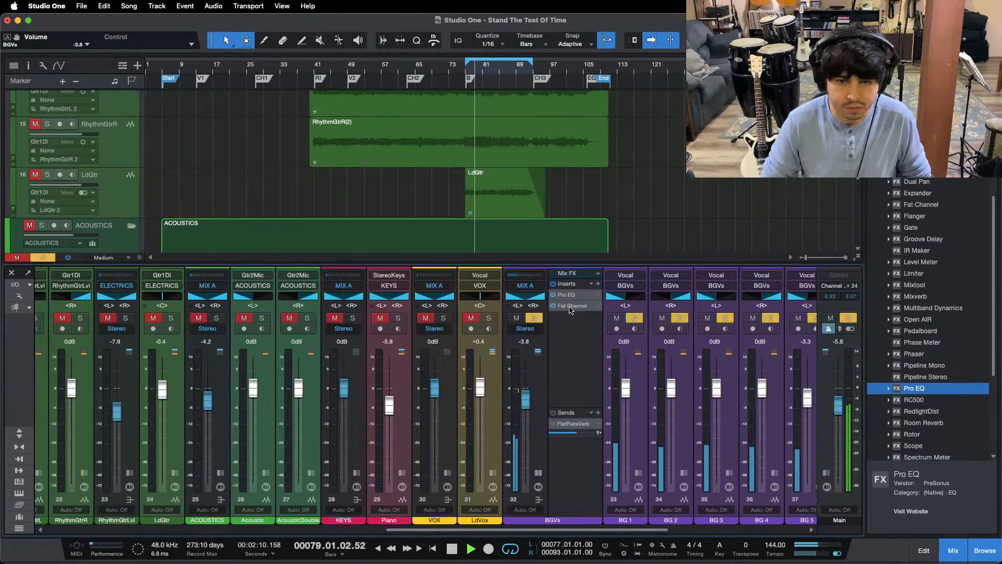
Step: Add a second Pro EQ after Fat Channel on the BGVs bus, and switch off the first Pro EQ's LMF and HF bands
left_click_drag(927, 389, 574, 339)
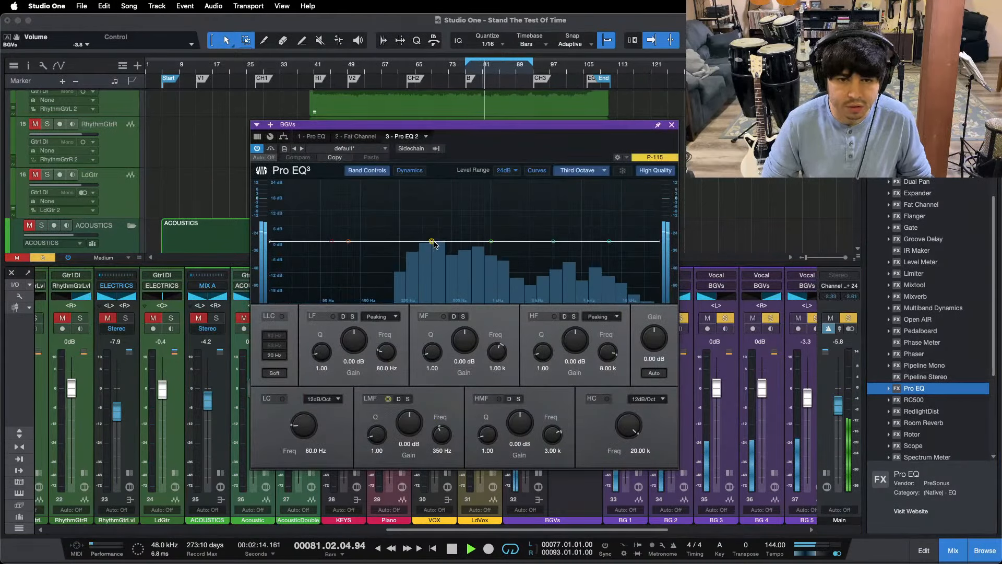
left_click(671, 124)
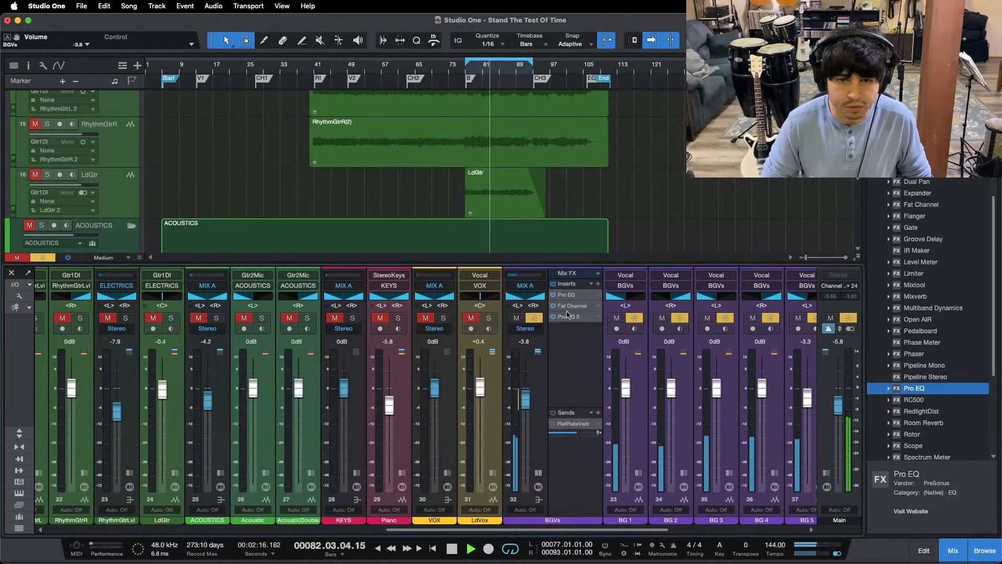
double_click(568, 289)
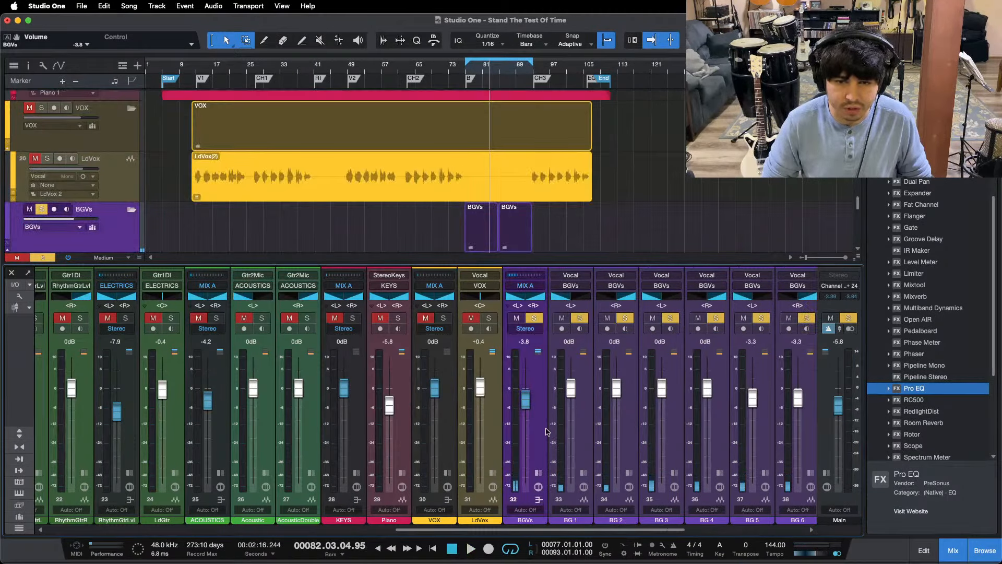
left_click(538, 472)
left_click(562, 295)
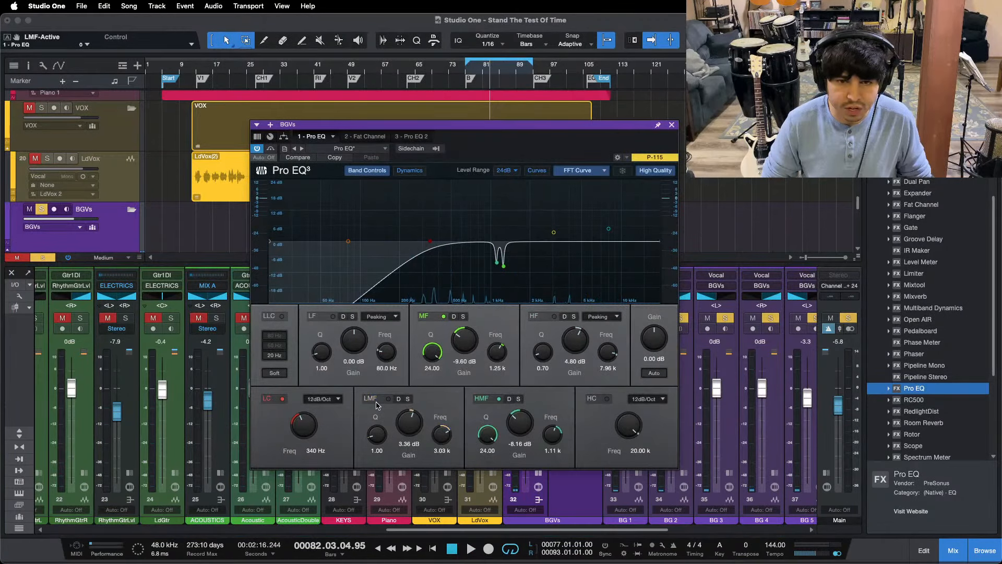
Step: On the BGVs bus's Pro EQ, set the low cut to 200 Hz and cut the LF band by 8.16 dB at 399 Hz
key("space")
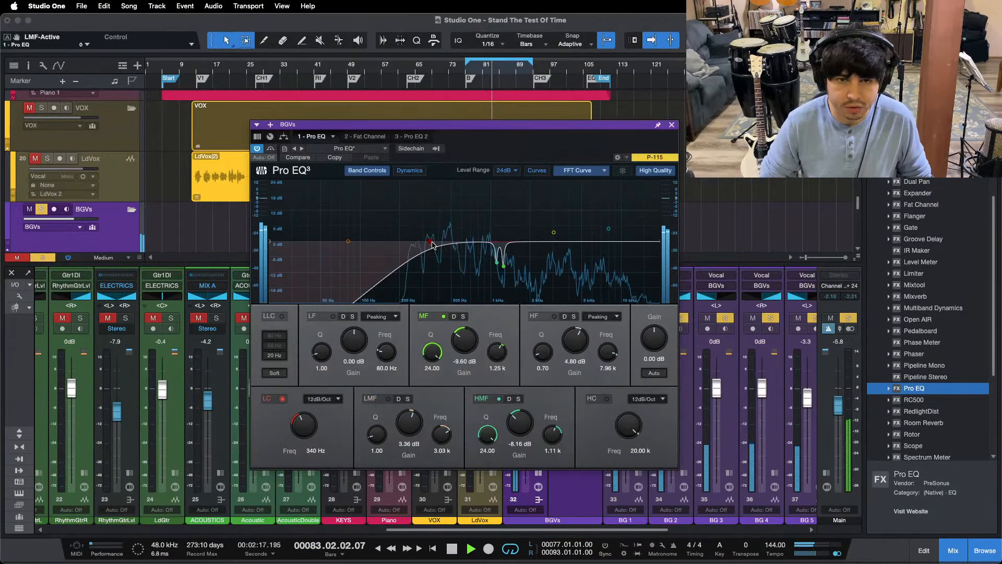
left_click_drag(432, 245, 390, 248)
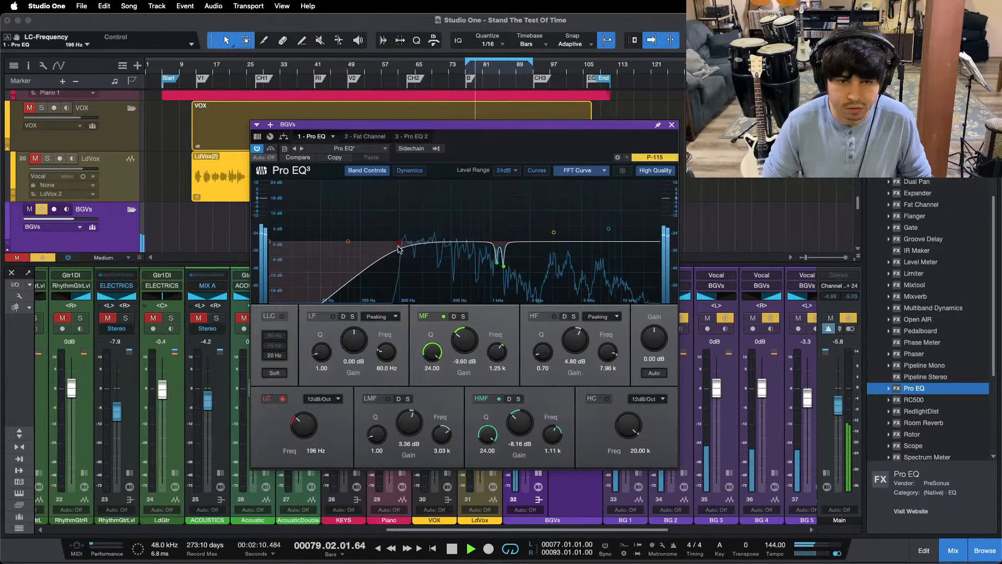
left_click_drag(345, 244, 439, 196)
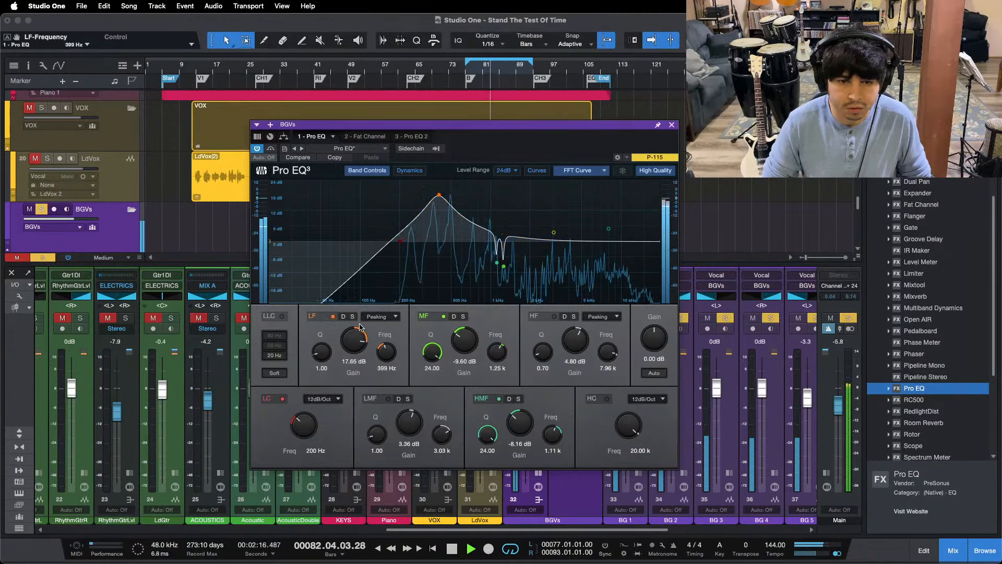
left_click_drag(359, 327, 359, 333)
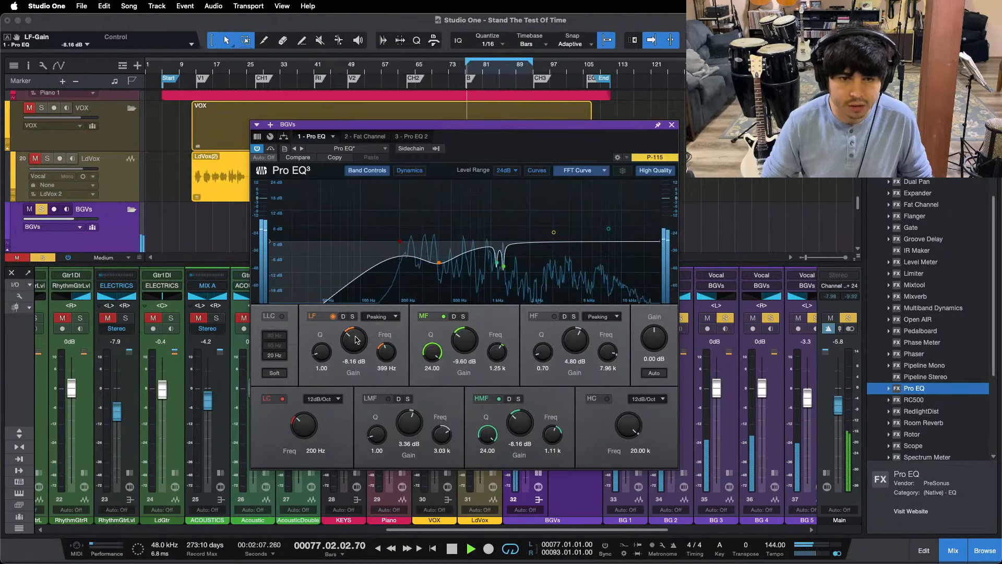
Step: Set the Fat Channel Tube Comp's Peak Reduction to 82 on the BGVs bus
left_click(363, 136)
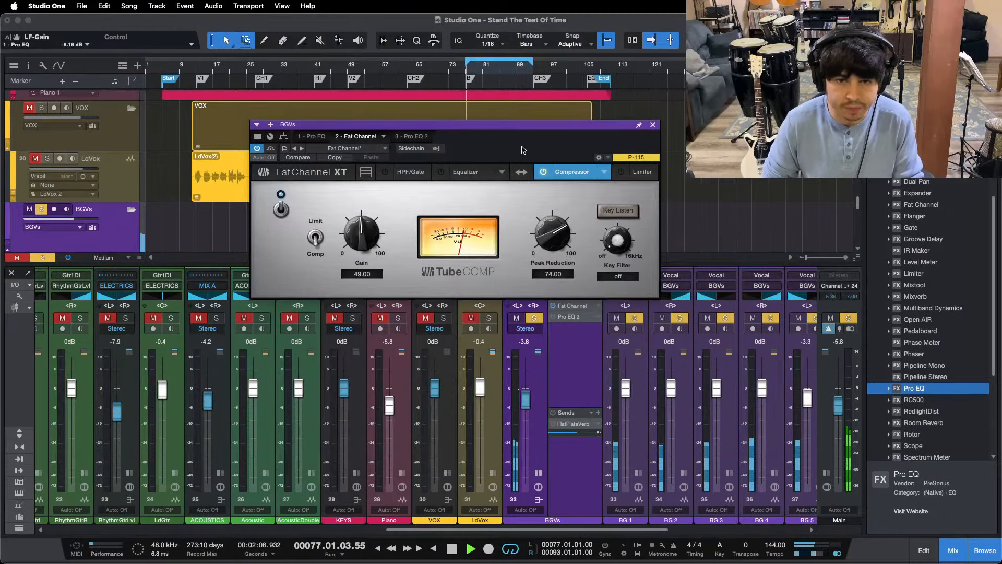
left_click_drag(523, 150, 526, 178)
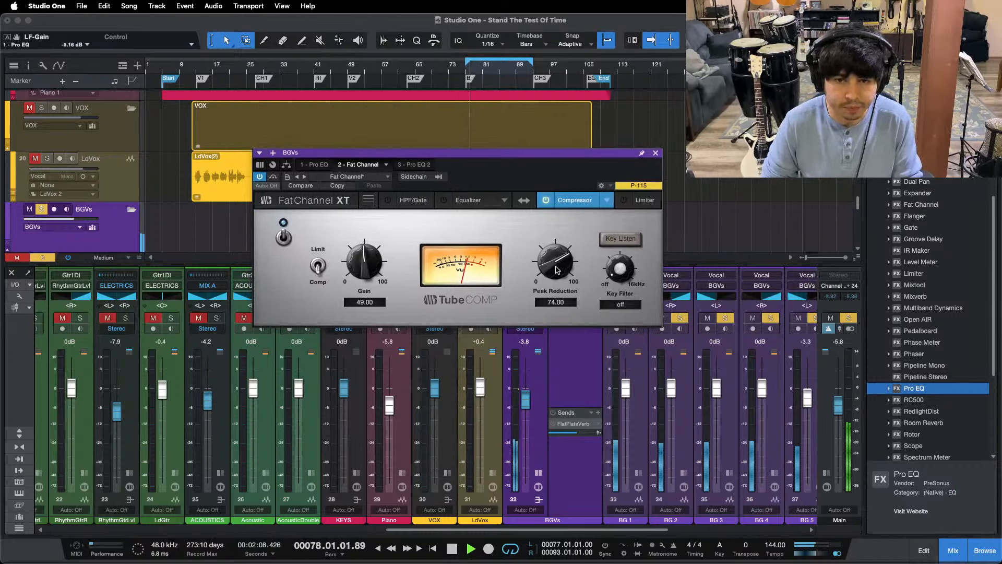
scroll(557, 269, "up", 2)
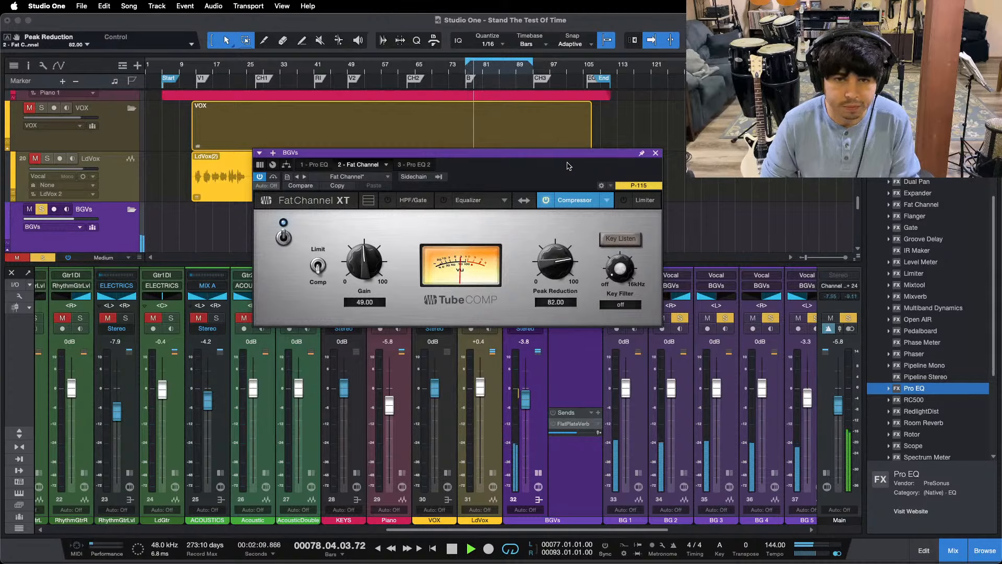
Step: Set the Tube Comp's Gain to 53, comparing the soloed BGVs bus with its inserts bypassed and active
left_click_drag(570, 155, 930, 227)
left_click(553, 284)
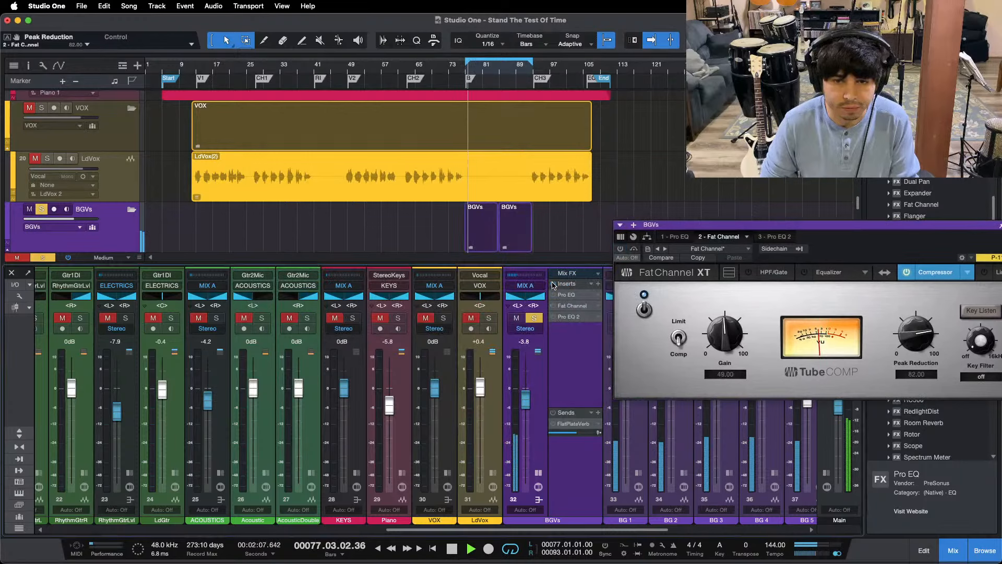
left_click(553, 284)
scroll(716, 337, "up", 1)
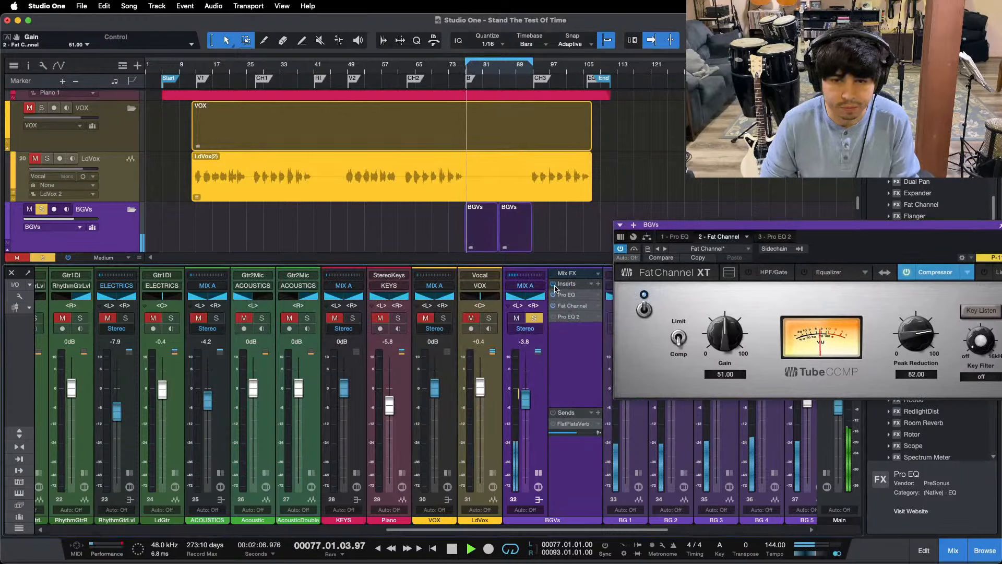
left_click(554, 285)
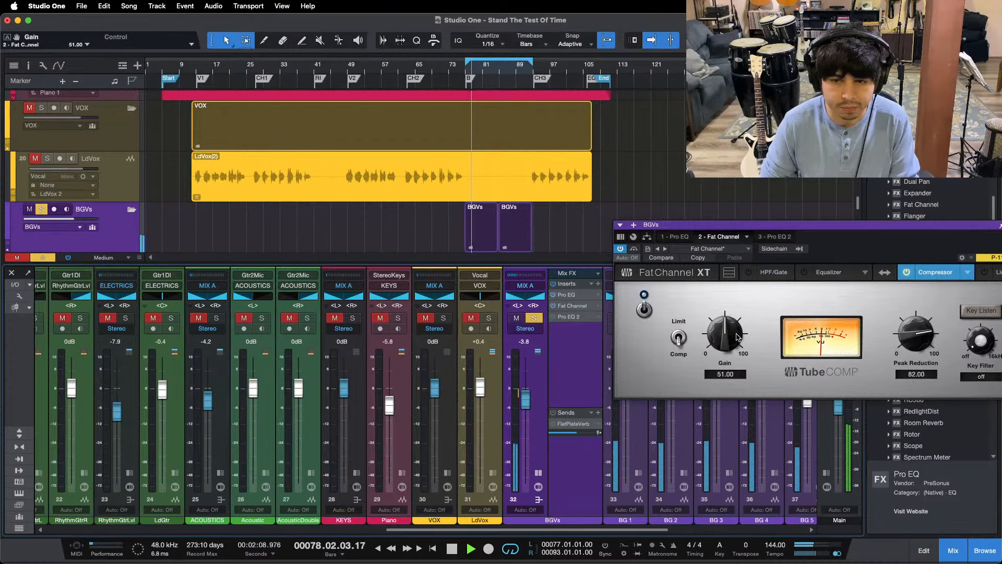
key("KP_1")
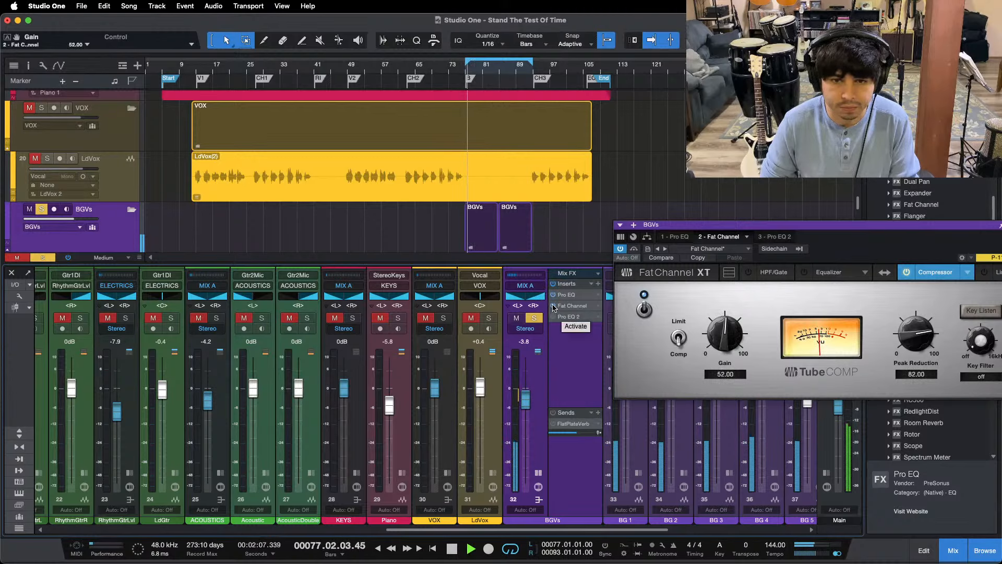
left_click(554, 284)
scroll(734, 336, "up", 1)
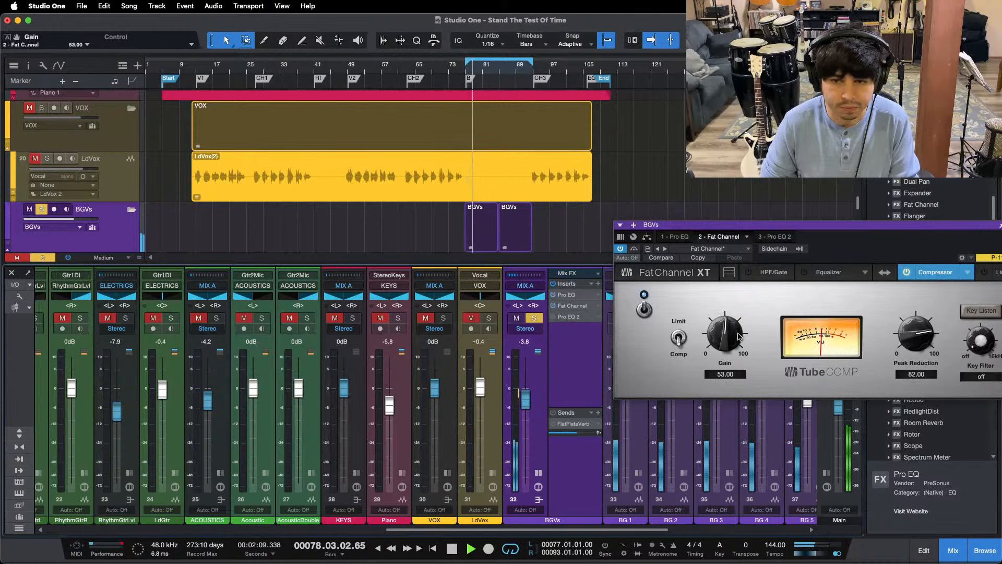
key("KP_1")
left_click_drag(814, 224, 461, 226)
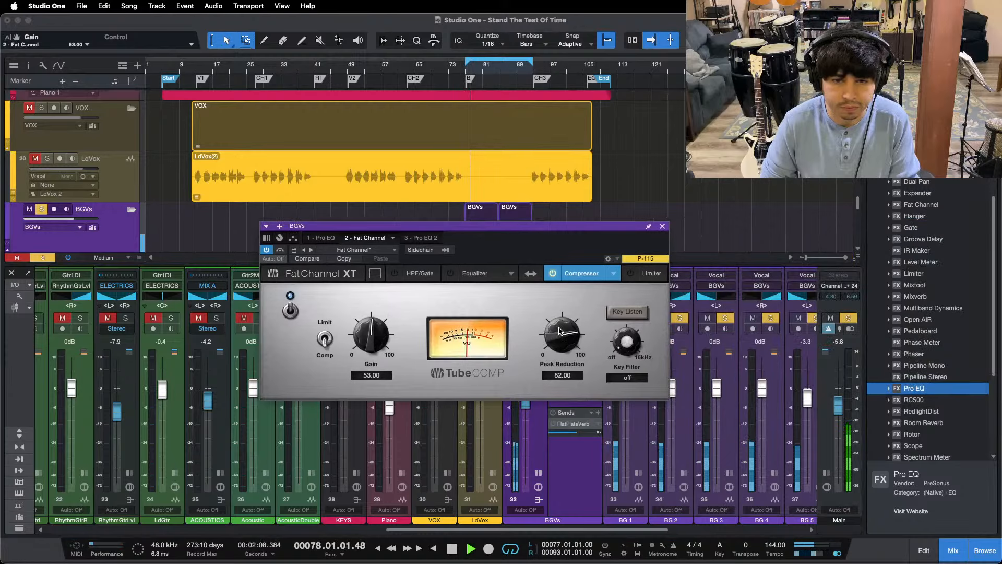
Step: Turn the HF band of the BGVs bus's first Pro EQ back on with a 1.92 dB boost at 7.96 kHz
left_click(316, 238)
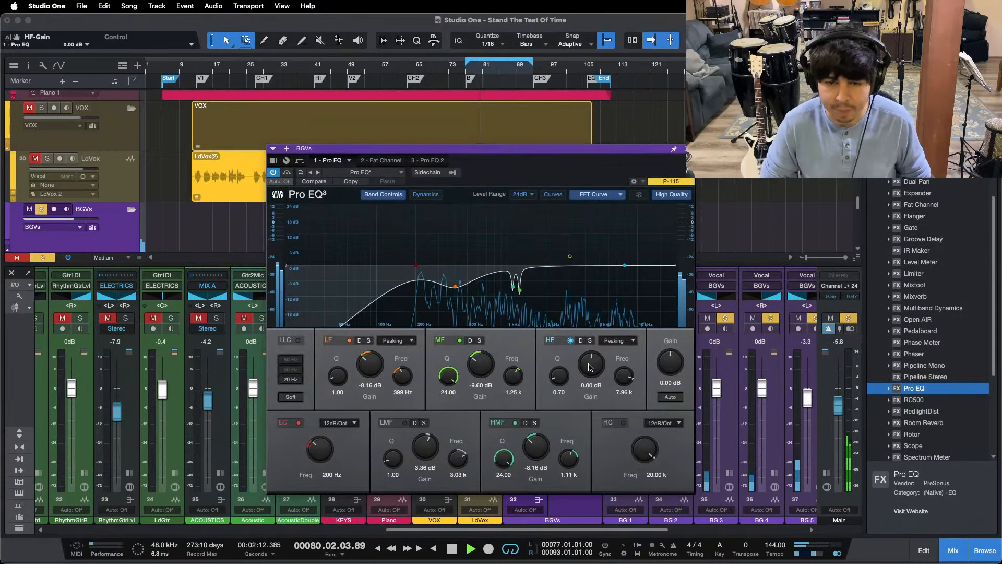
scroll(591, 365, "up", 1)
key("KP_1")
scroll(590, 367, "up", 4)
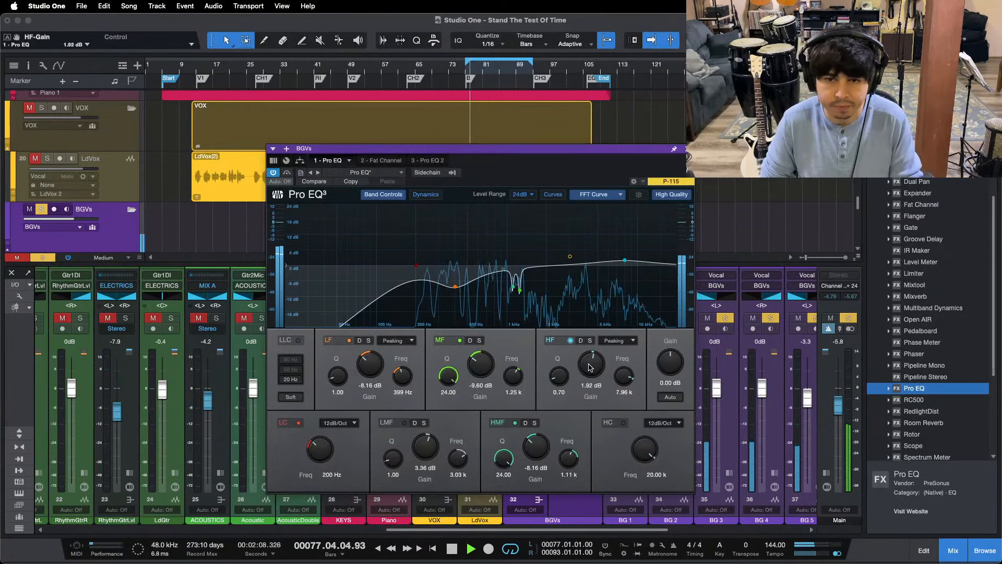
scroll(589, 367, "down", 1)
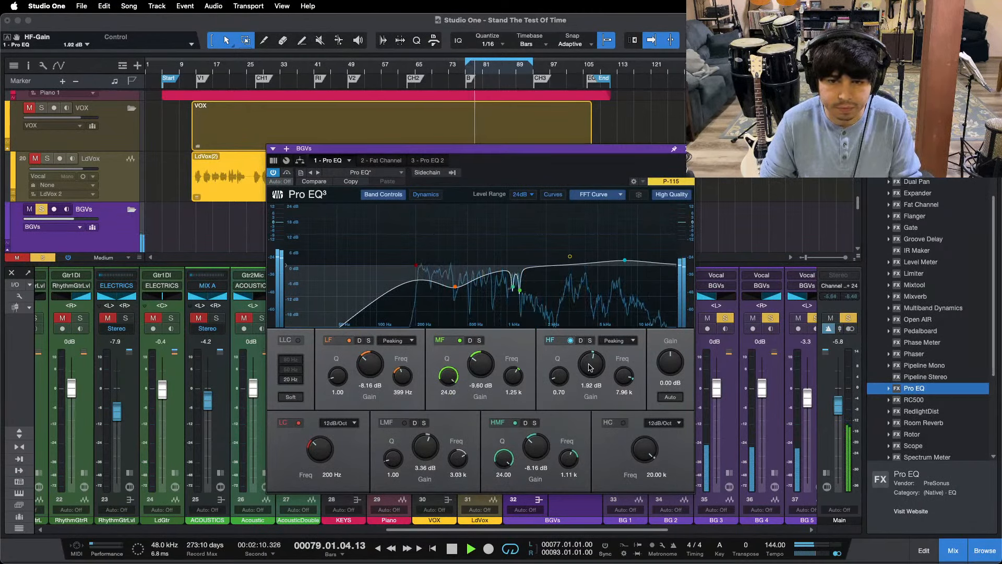
key("KP_1")
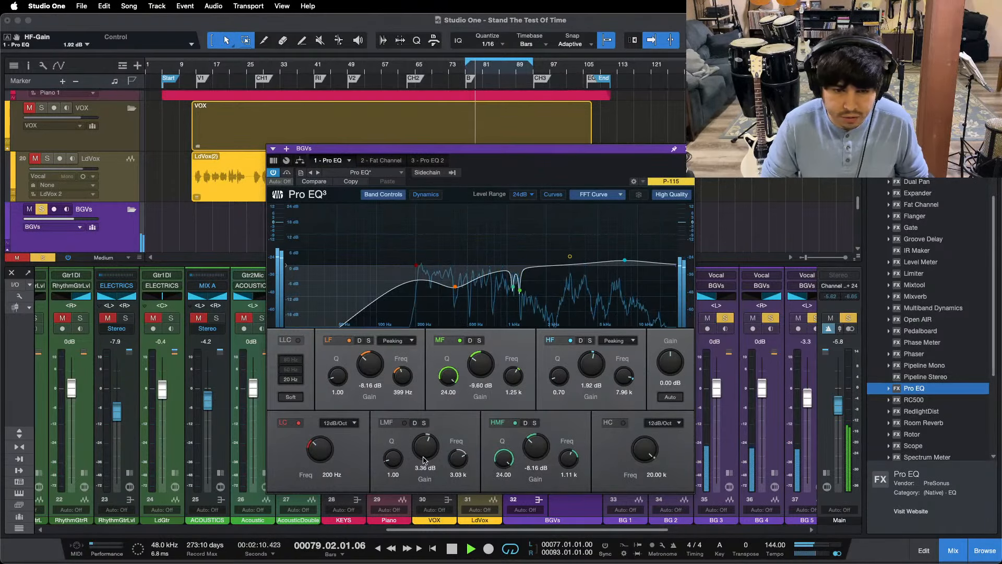
Step: Reactivate the LMF band at 3.03 kHz with a 1.44 dB boost, and close the Pro EQ
scroll(419, 454, "down", 7)
scroll(421, 455, "up", 1)
key("KP_1")
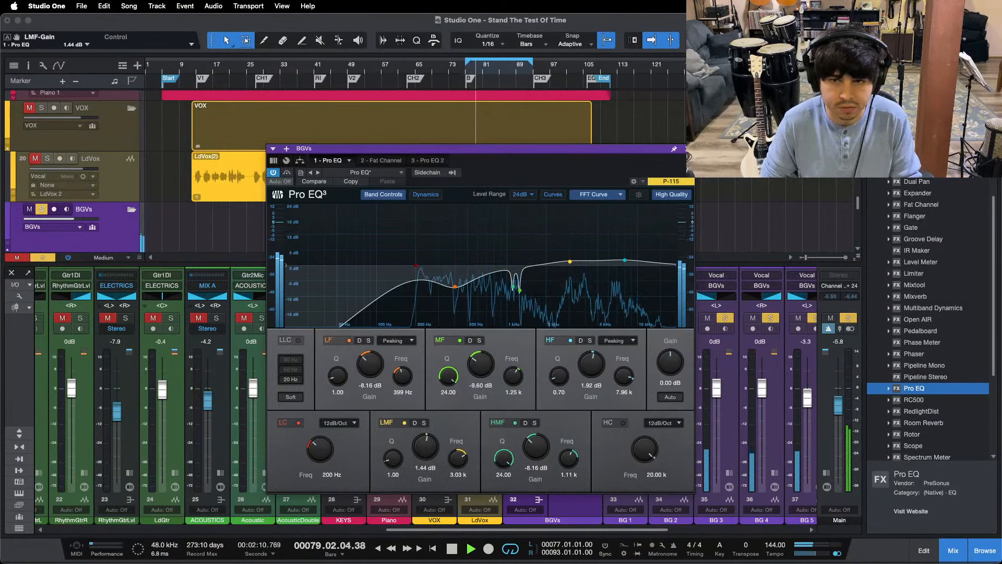
key("Escape")
Step: Remove the second Pro EQ from the BGVs bus inserts and unsolo the bus
right_click(567, 317)
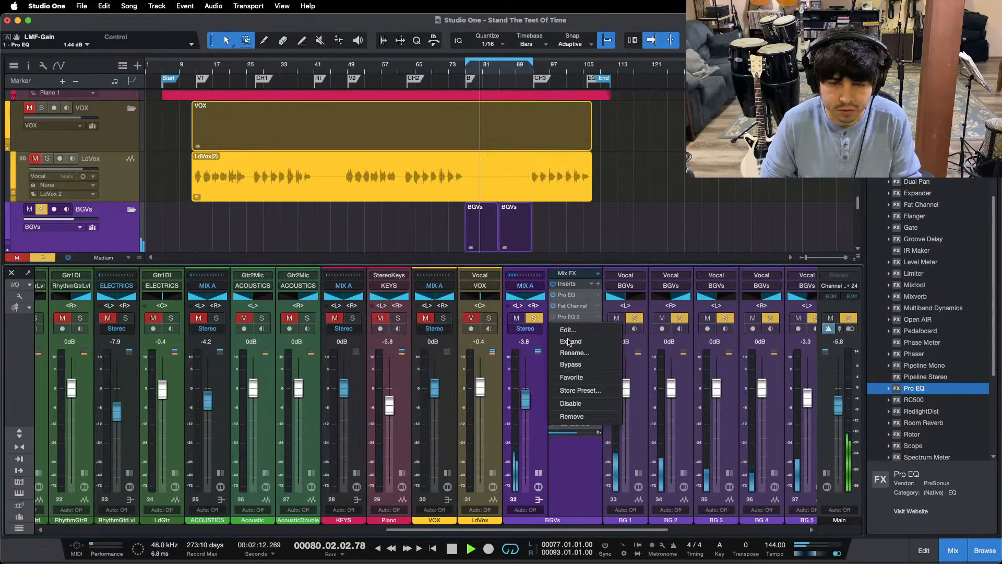
left_click(572, 416)
key("s")
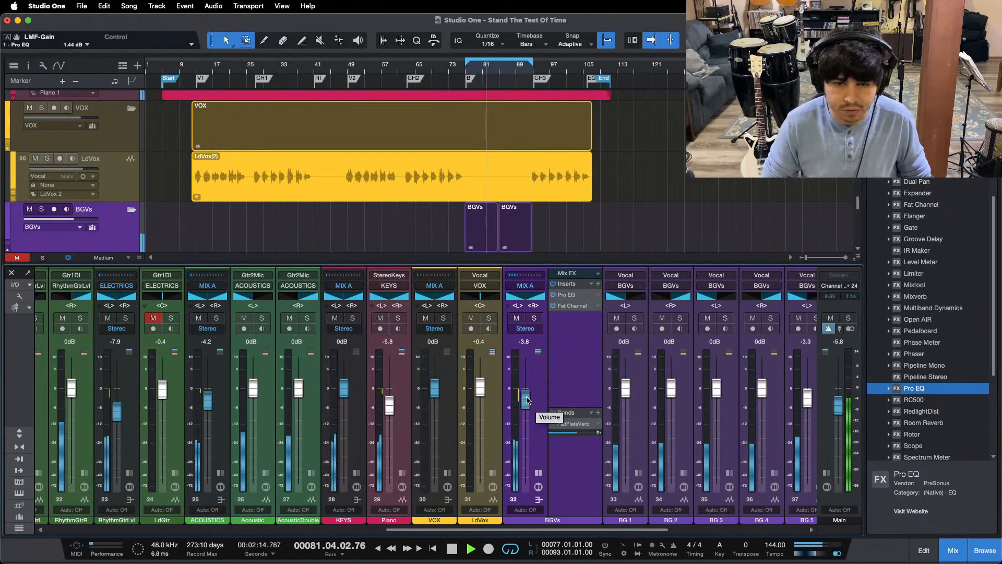
Step: Play the full mix from just before the bridge and raise the BGVs bus level to -2.5 dB
left_click(461, 70)
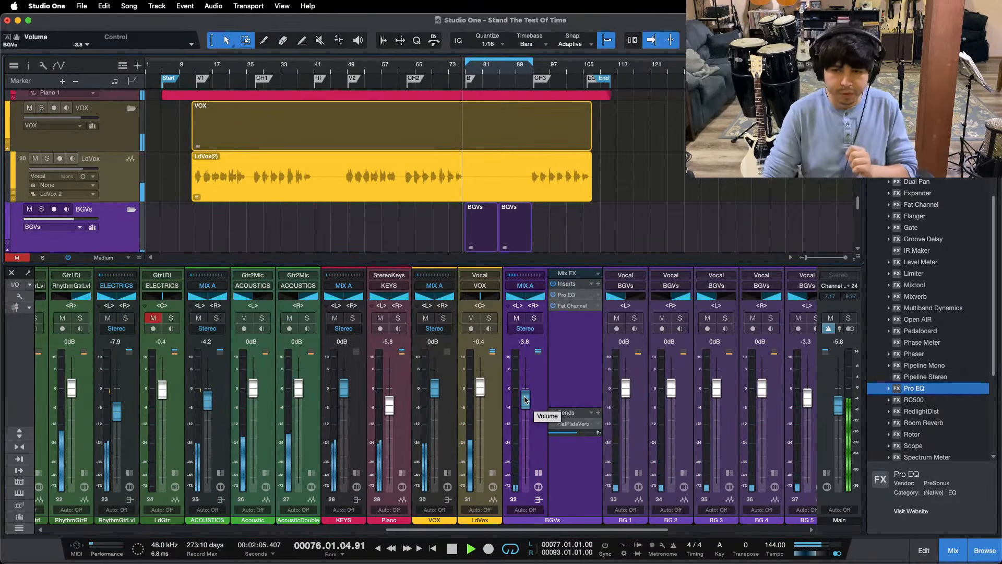
scroll(524, 400, "up", 4)
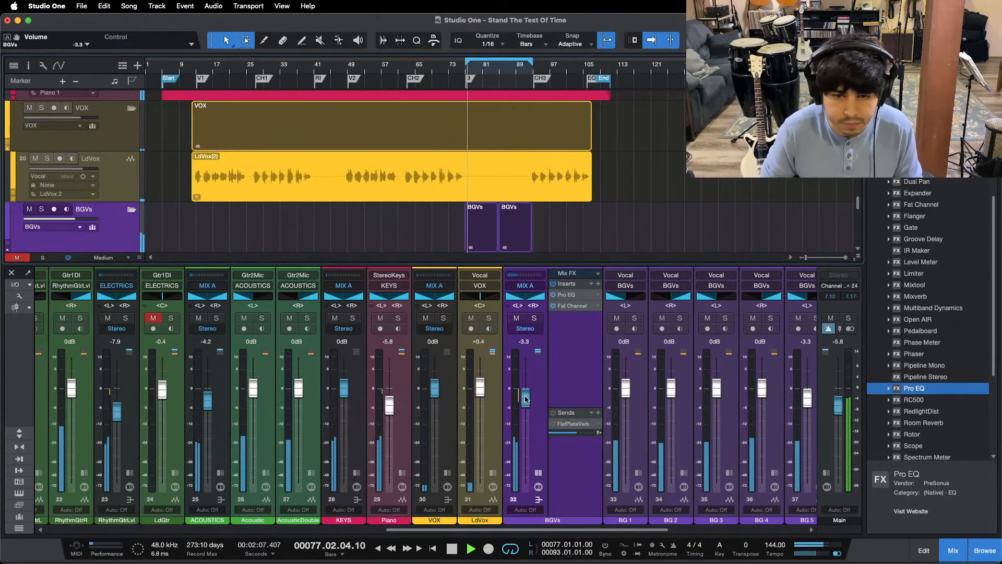
scroll(526, 400, "up", 2)
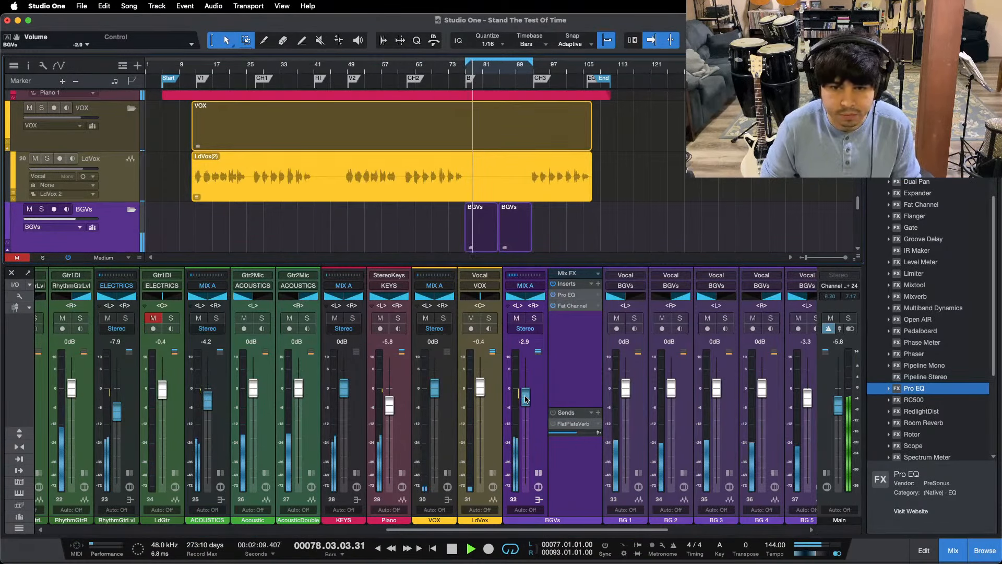
left_click_drag(526, 529, 603, 530)
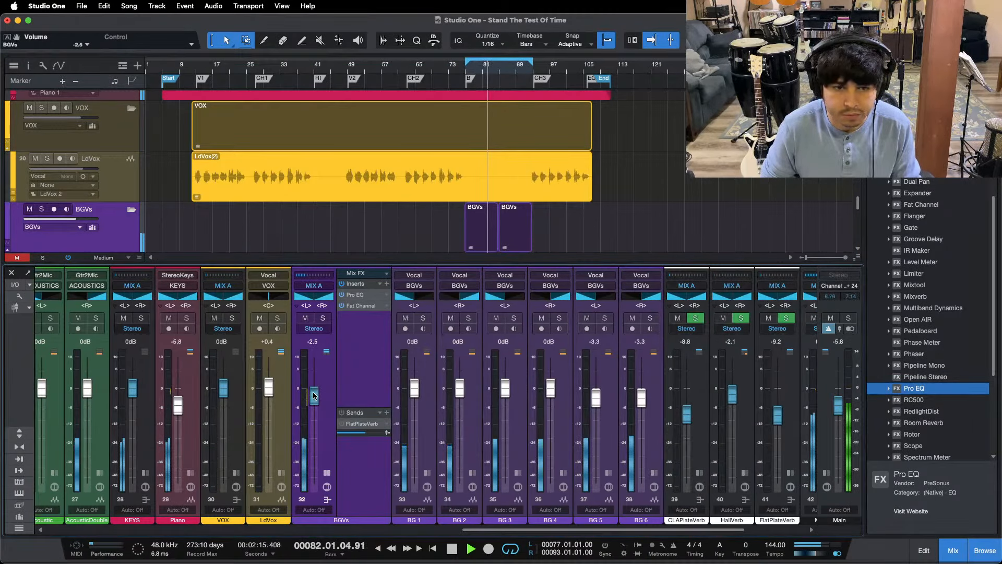
Step: Set the BGVs bus's Tube Comp to a Peak Reduction of 83 and a Gain of 54, and close it
left_click(360, 305)
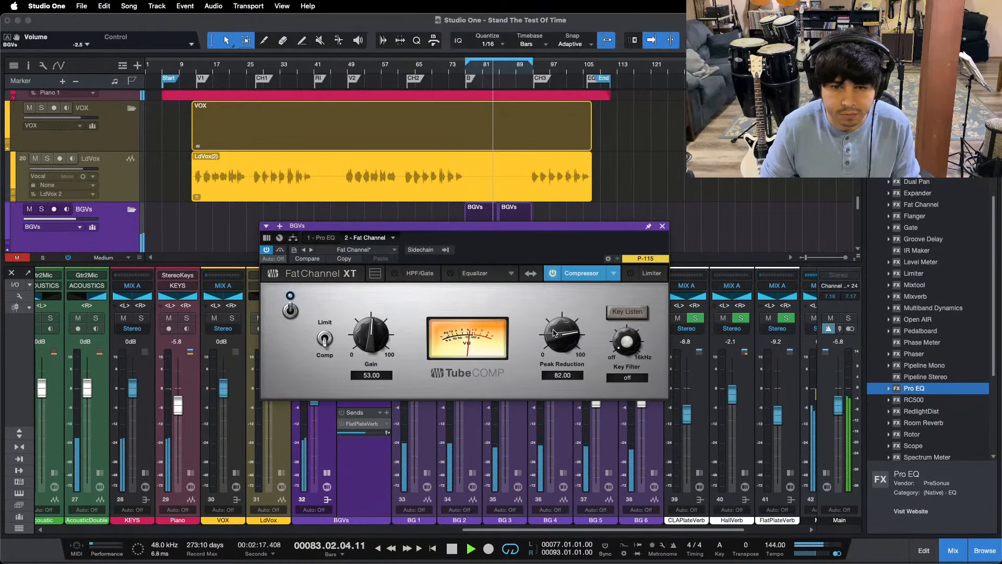
left_click_drag(553, 332, 553, 330)
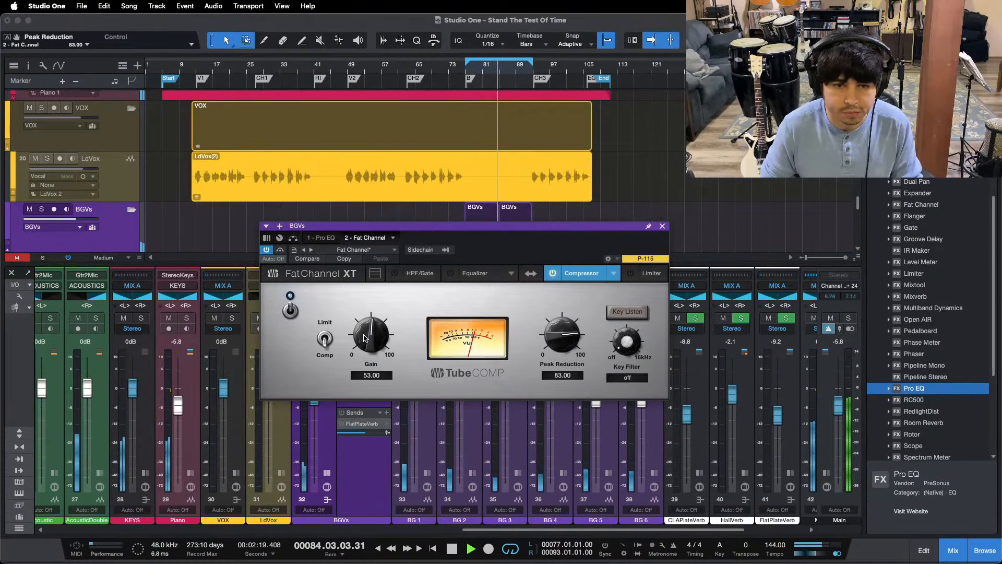
scroll(364, 337, "up", 1)
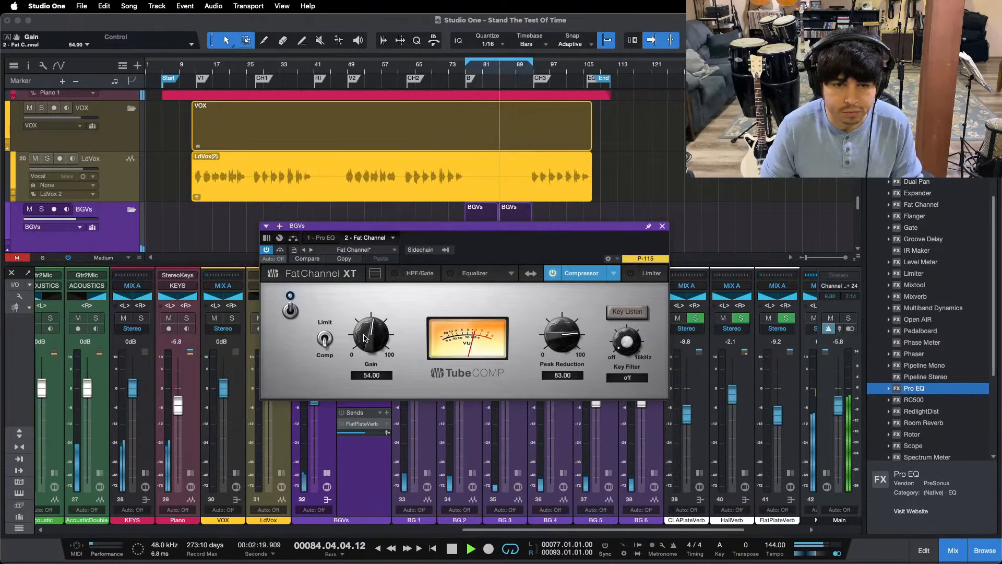
left_click(663, 227)
Step: Raise the HF band's gain to 2.40 dB in the BGVs bus's Pro EQ and close it
left_click(358, 302)
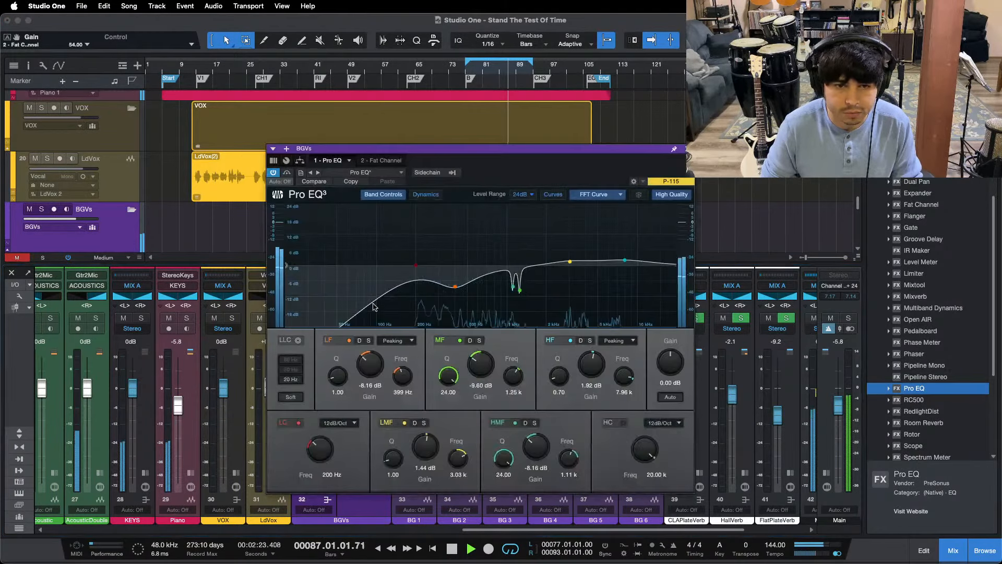
scroll(596, 370, "up", 1)
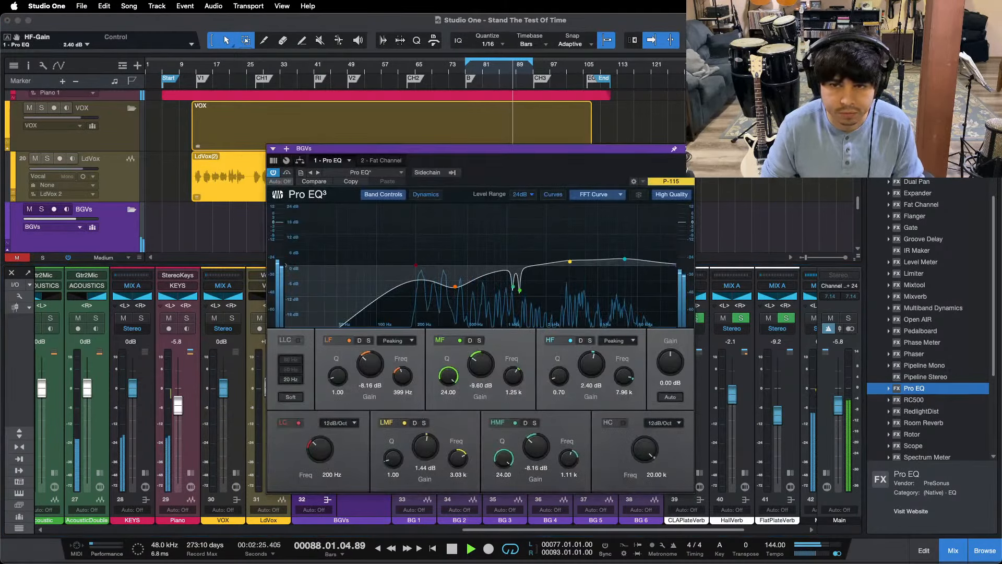
left_click(688, 148)
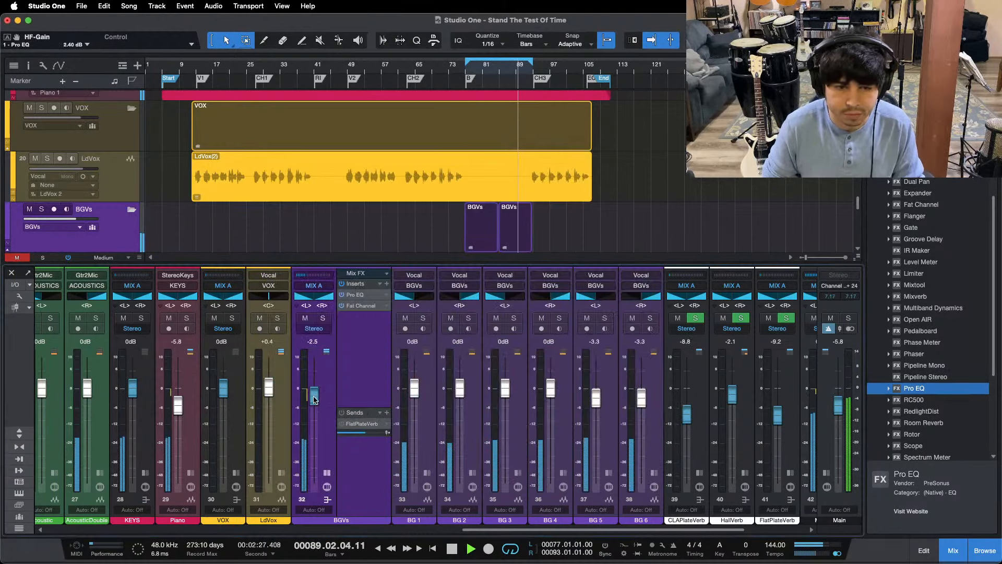
Step: Replay the bridge and try a small level change on the BGVs bus against the full mix
key("KP_1")
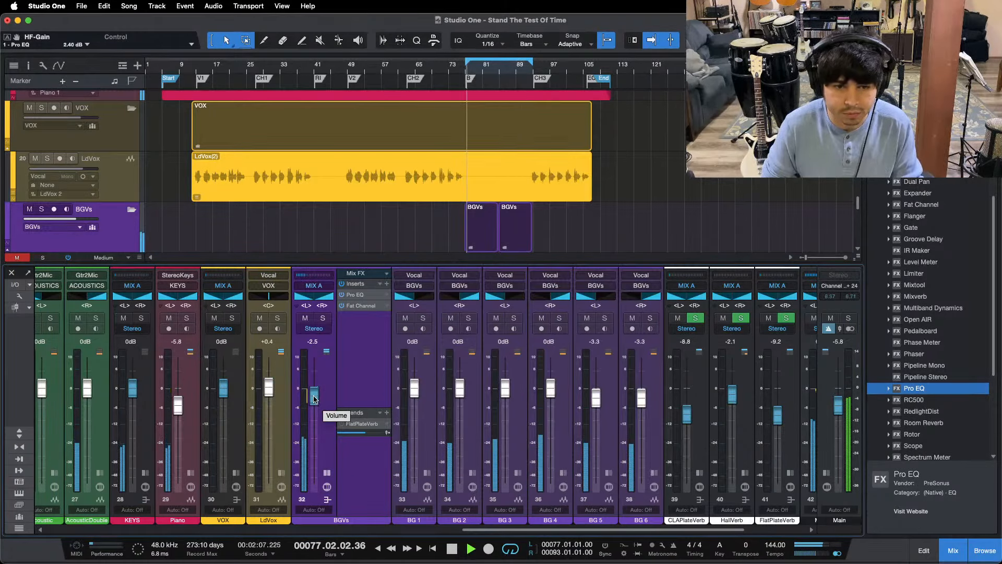
scroll(314, 399, "up", 1)
scroll(328, 449, "down", 1)
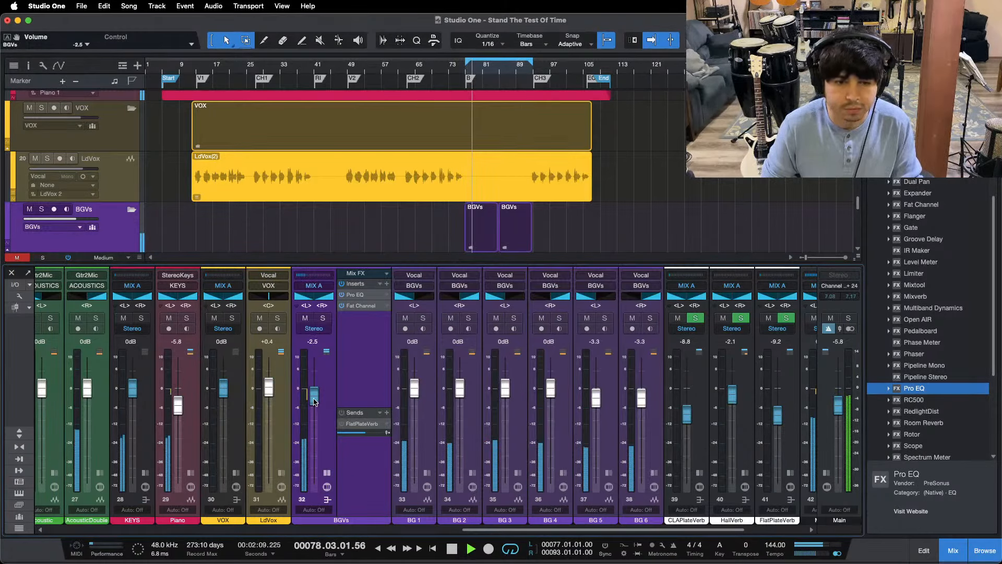
Step: Replay the mix from before the bridge and turn on the BGVs bus's FlatPlateVerb send
scroll(345, 530, "left", 2)
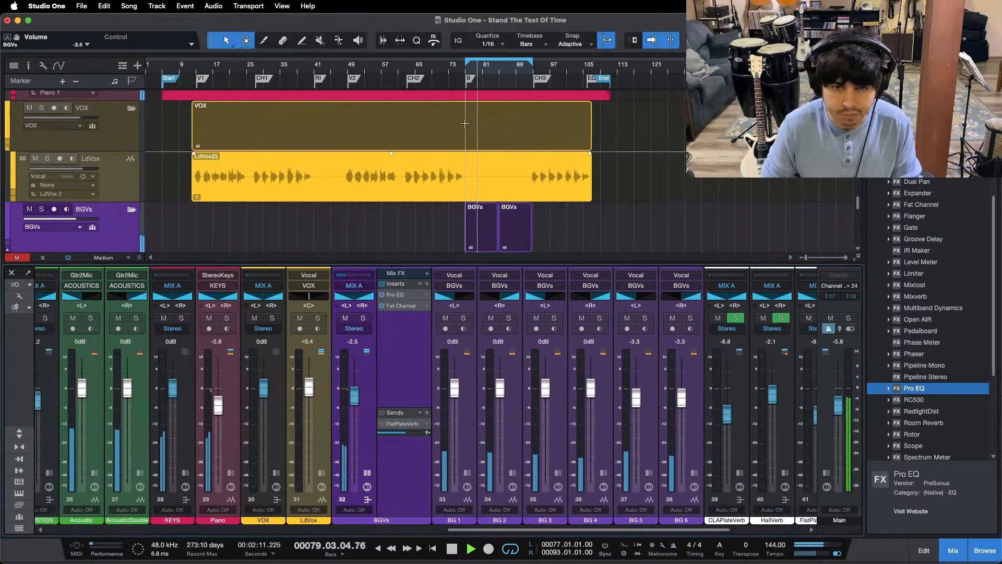
left_click(453, 72)
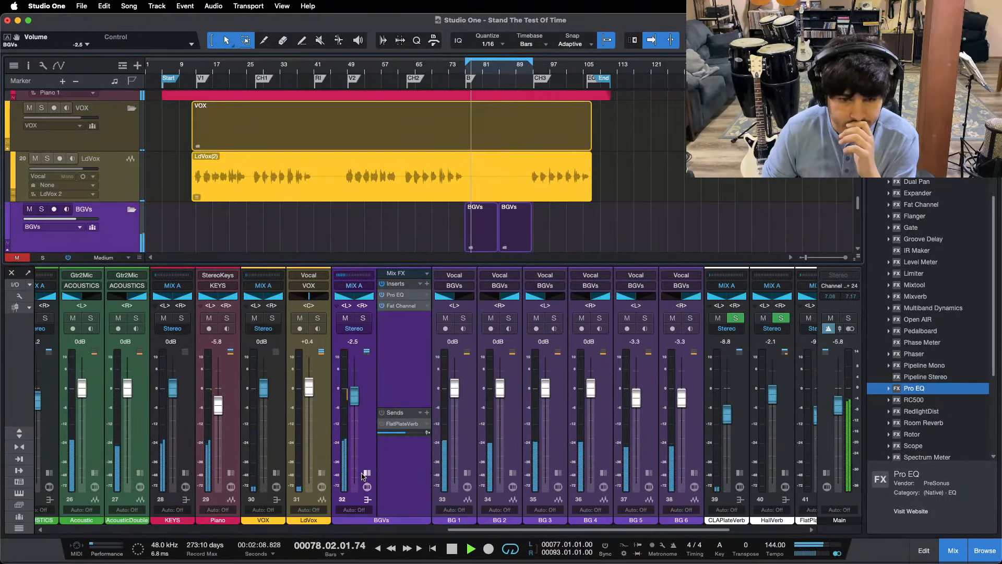
left_click_drag(491, 530, 547, 531)
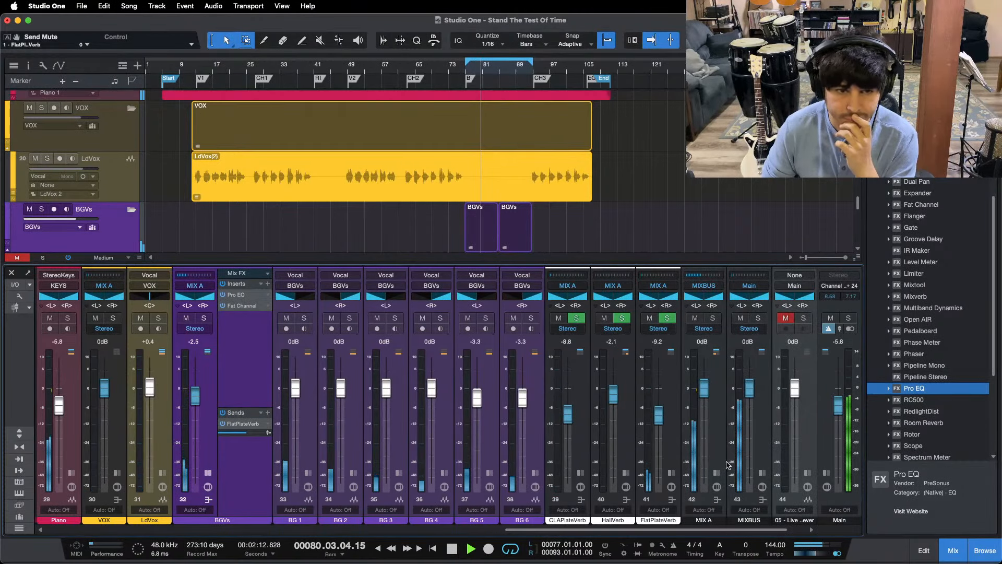
Step: Raise the FlatPlateVerb channel's level to -8.3 dB while the bridge plays
left_click_drag(658, 417, 657, 415)
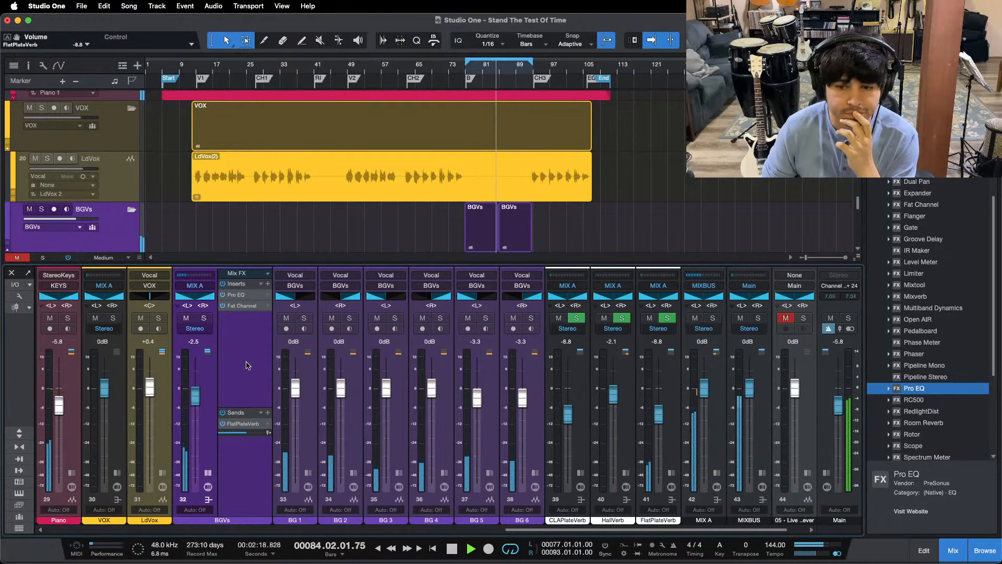
left_click_drag(658, 417, 658, 415)
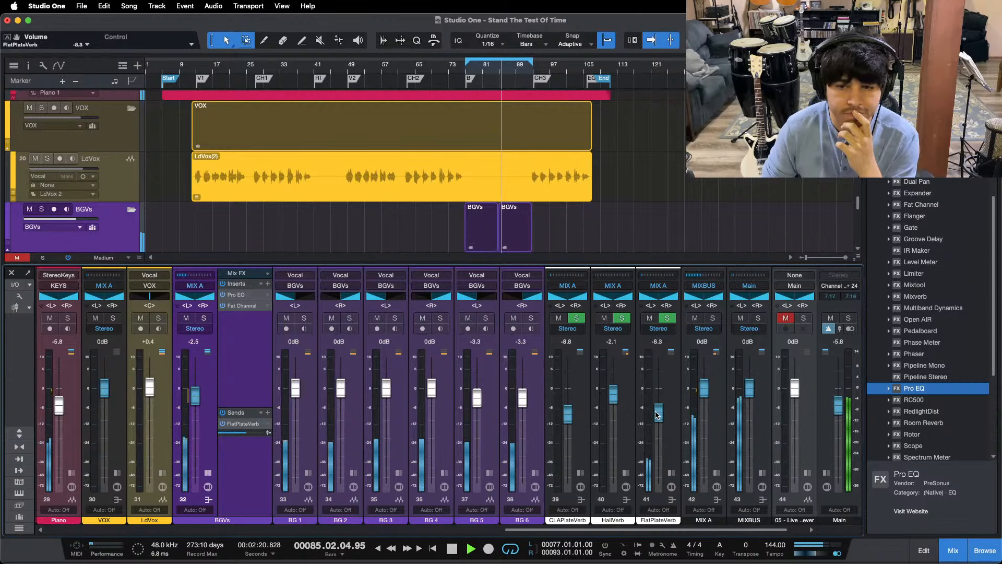
Step: Replay the full mix from just before the bridge, at about bar 72
scroll(313, 407, "left", 6)
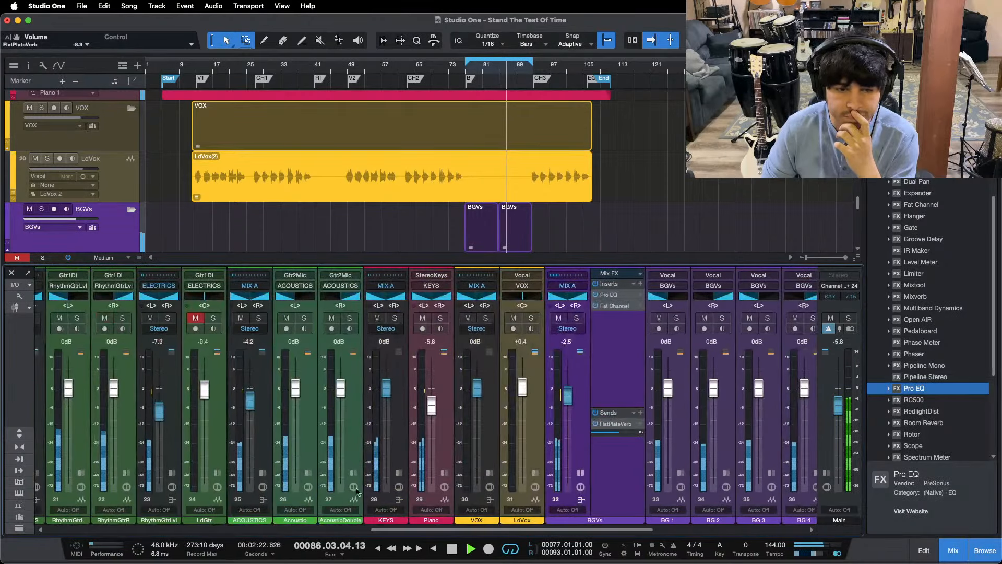
left_click(453, 64)
left_click(445, 68)
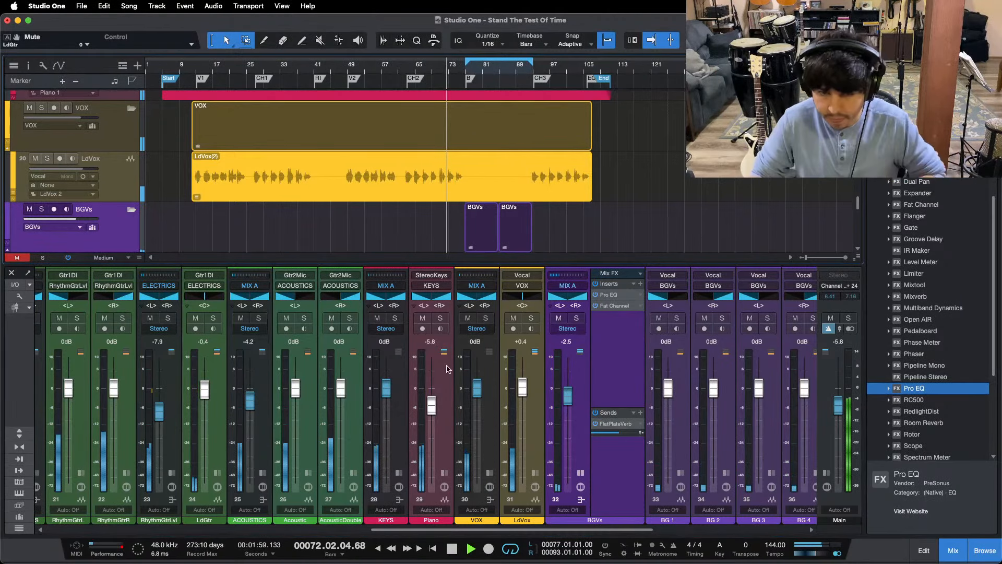
left_click(546, 547)
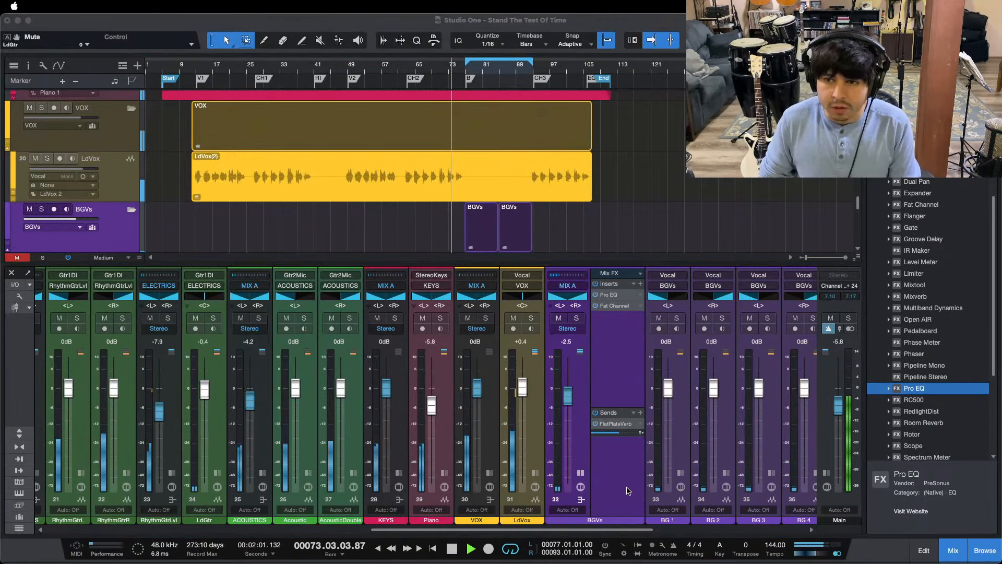
left_click(628, 493)
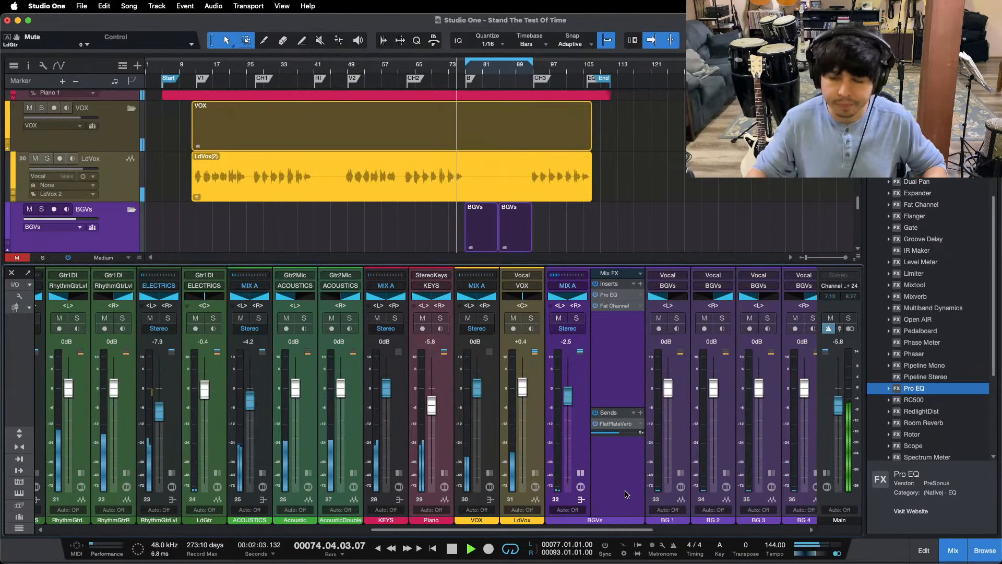
left_click(548, 546)
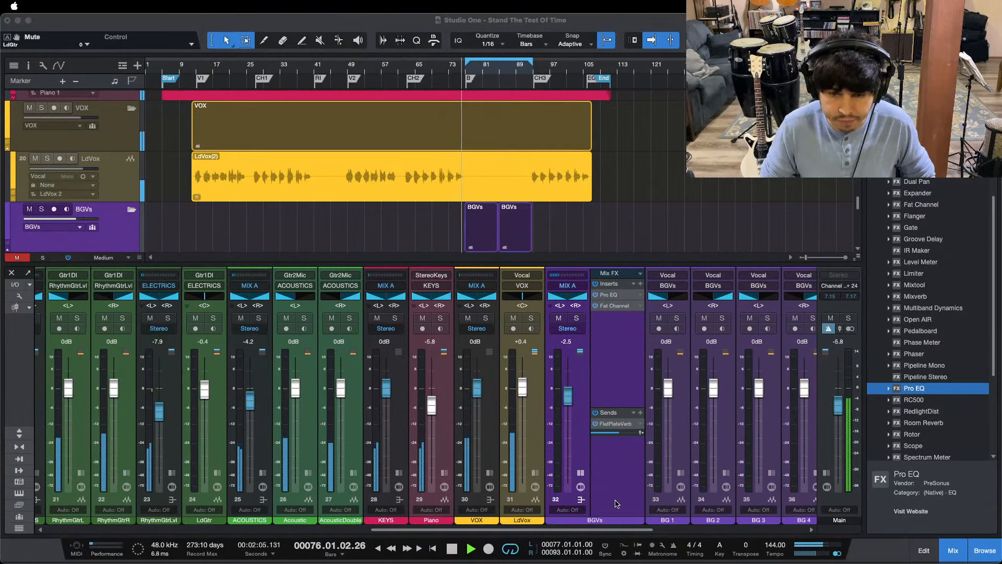
left_click(617, 503)
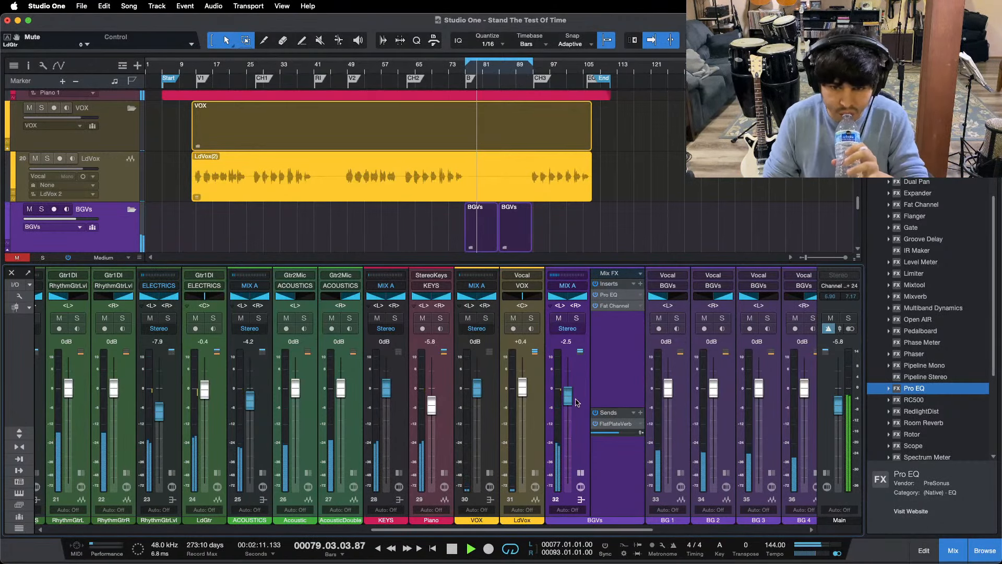
Step: Try the BGVs bus at -2.1 dB, collapse its inserts and sends display, and return its level to -2.5 dB
scroll(570, 397, "up", 1)
left_click_drag(467, 529, 488, 526)
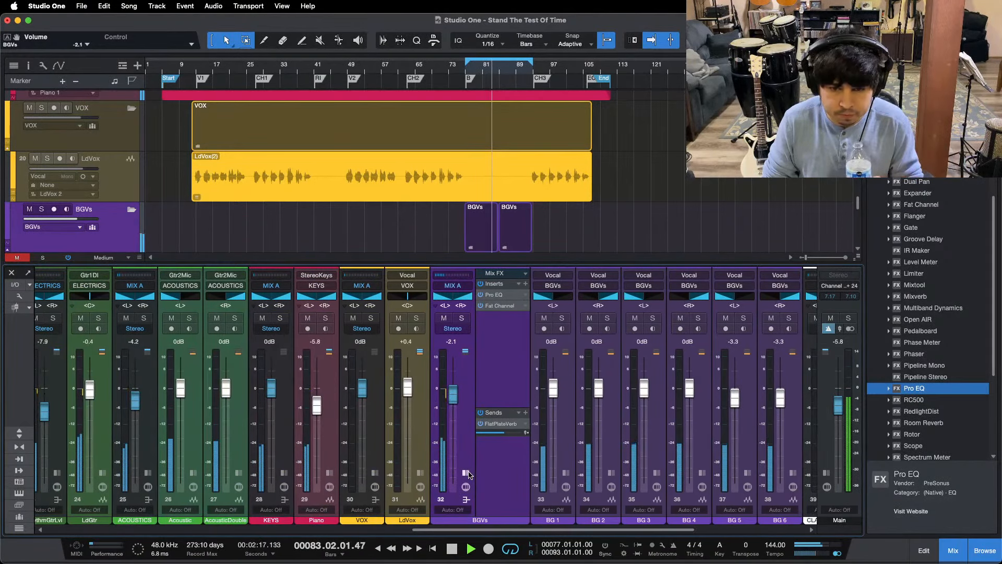
left_click(464, 473)
left_click_drag(450, 401, 450, 403)
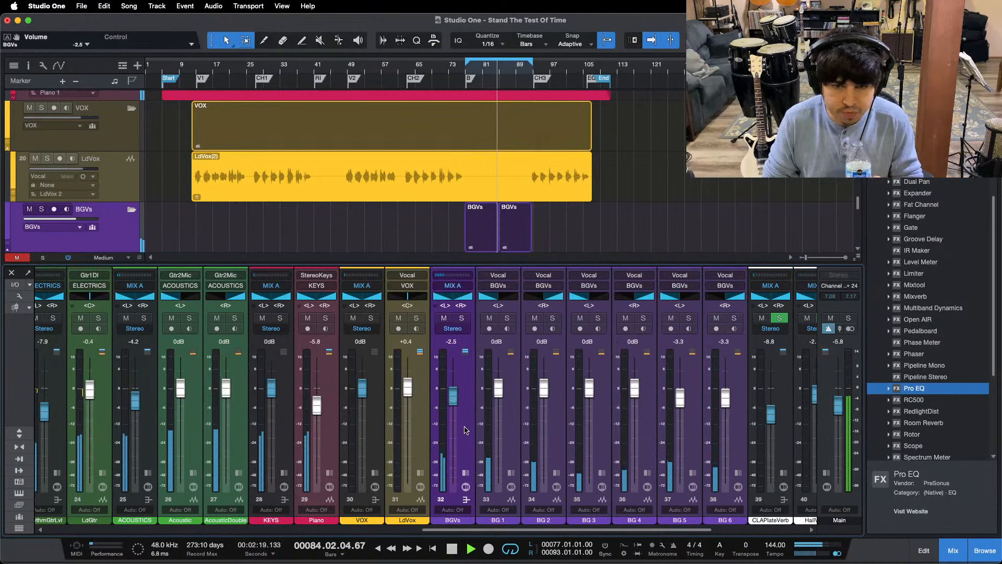
Step: Try the LdGtr channel at 0 dB against the background vocals and return it to -0.4 dB
left_click_drag(438, 527, 369, 527)
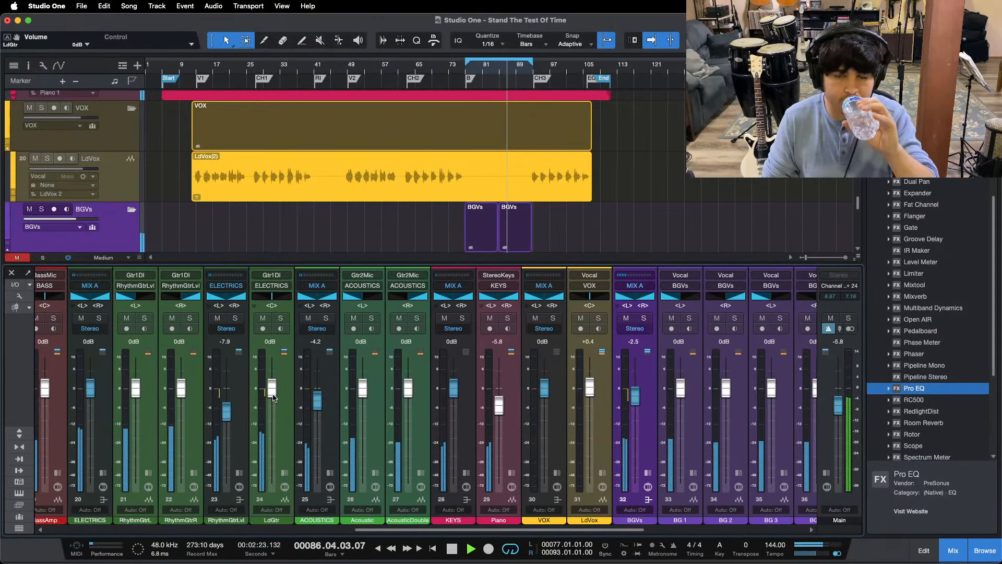
left_click_drag(273, 397, 273, 399)
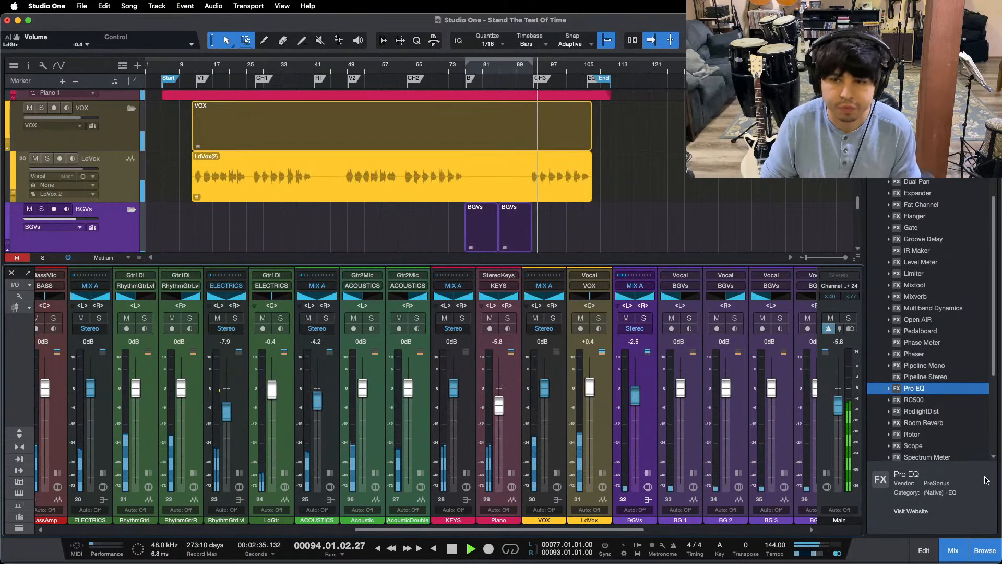
Step: Close the mixer and look over the arrangement's tracks from drums to background vocals while the last chorus plays
left_click(953, 550)
scroll(613, 304, "down", 1)
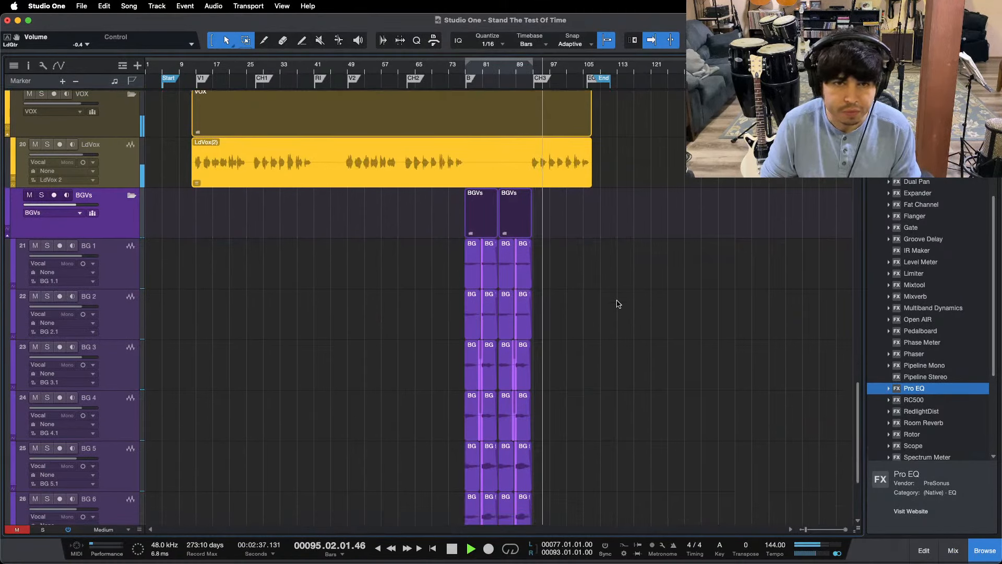
scroll(617, 304, "up", 15)
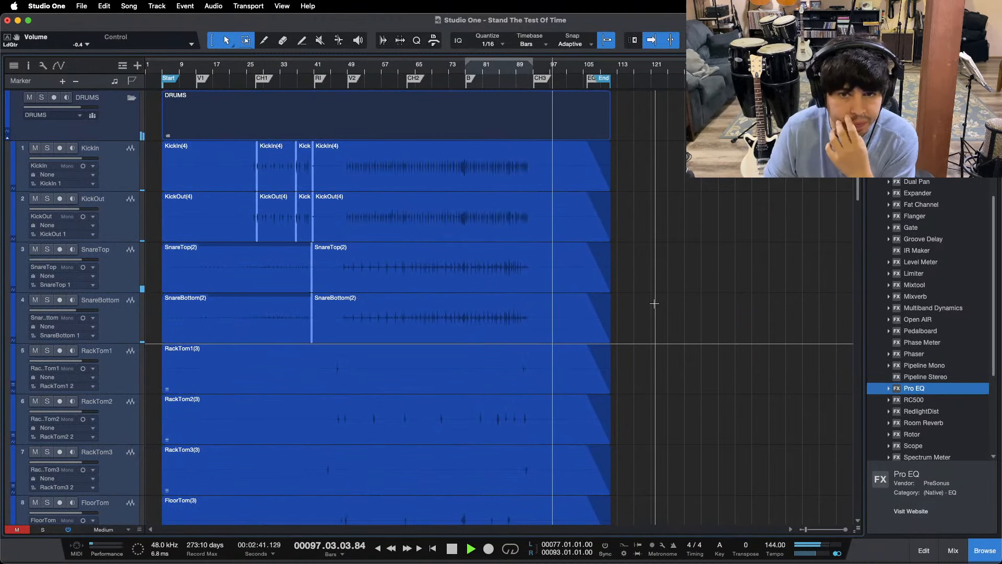
scroll(661, 301, "down", 5)
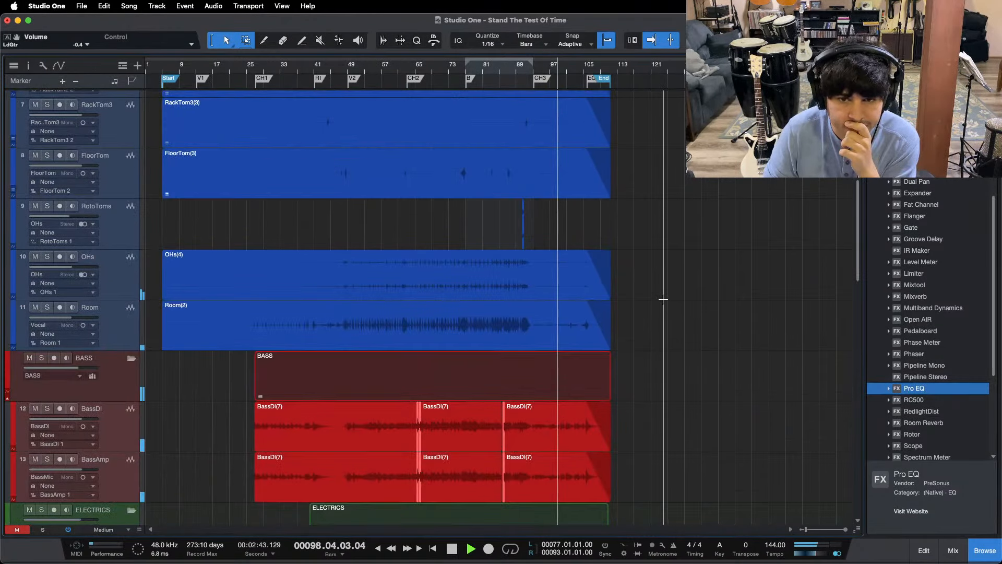
scroll(663, 299, "down", 10)
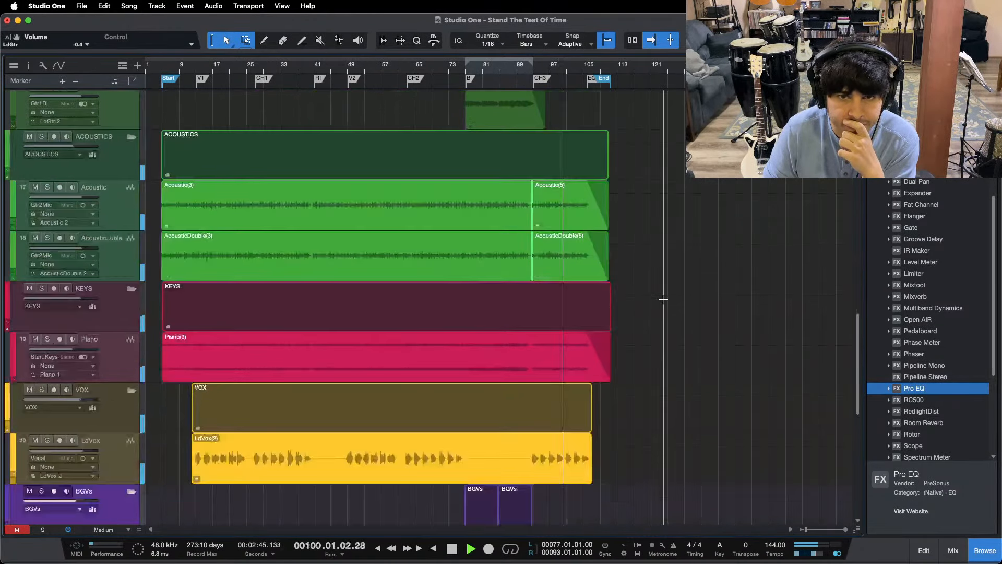
scroll(663, 299, "down", 4)
scroll(443, 72, "up", 5)
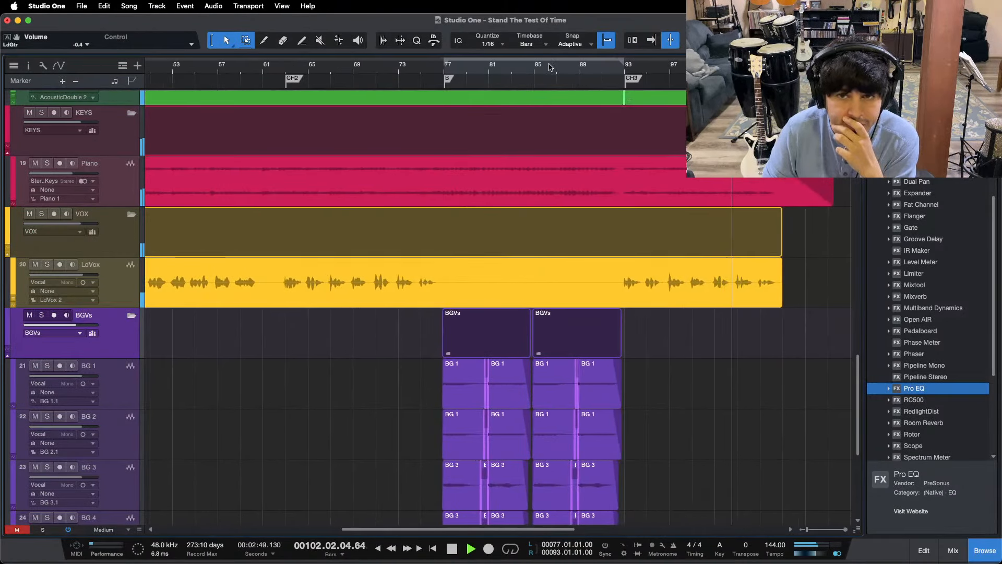
scroll(501, 76, "up", 2)
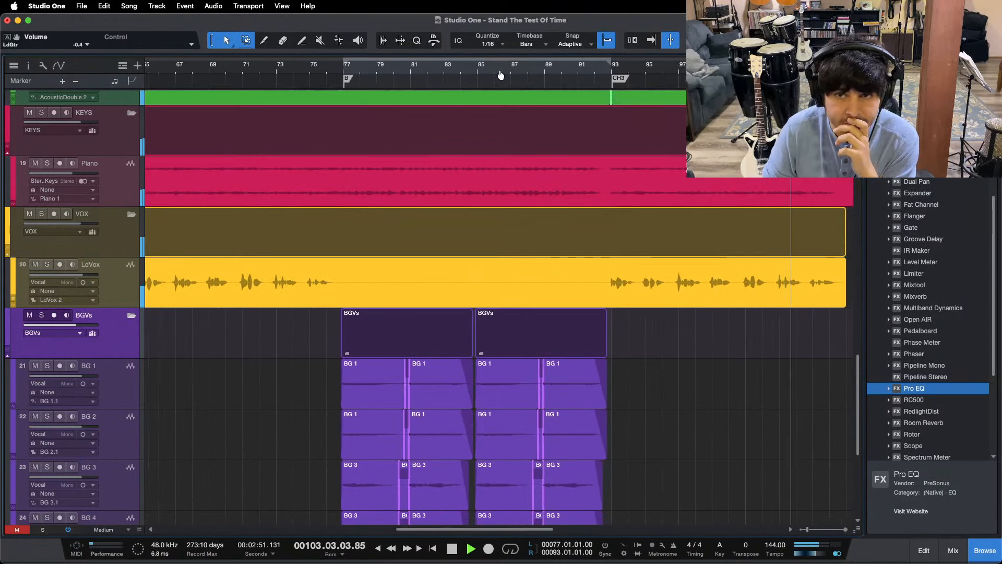
scroll(529, 213, "up", 20)
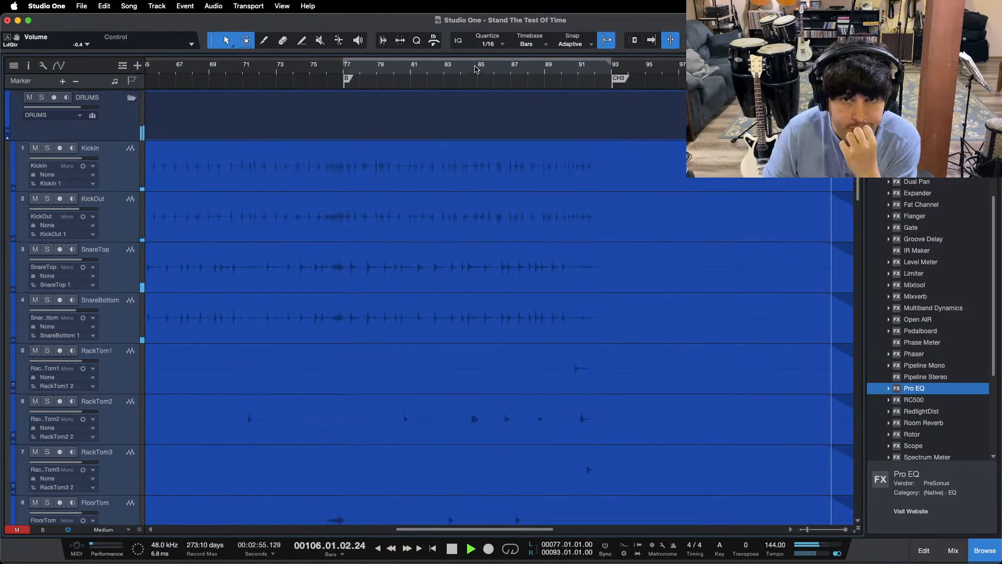
Step: Play from the second half of the bridge and set the loop range from bar 85 to bar 92
left_click(477, 68)
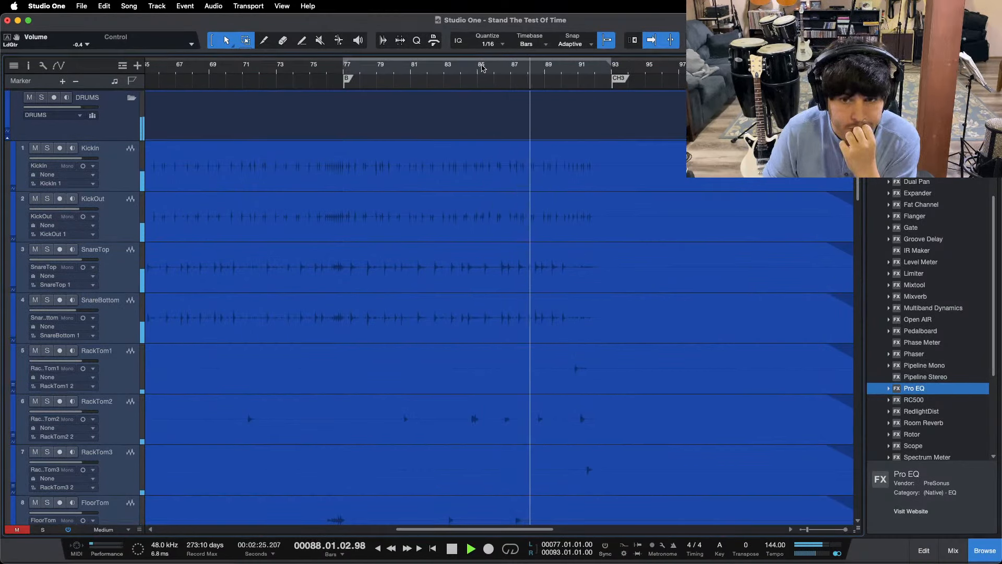
mouse_move(505, 70)
left_mouse_down()
mouse_move(478, 79)
mouse_move(664, 62)
mouse_move(634, 61)
left_mouse_up()
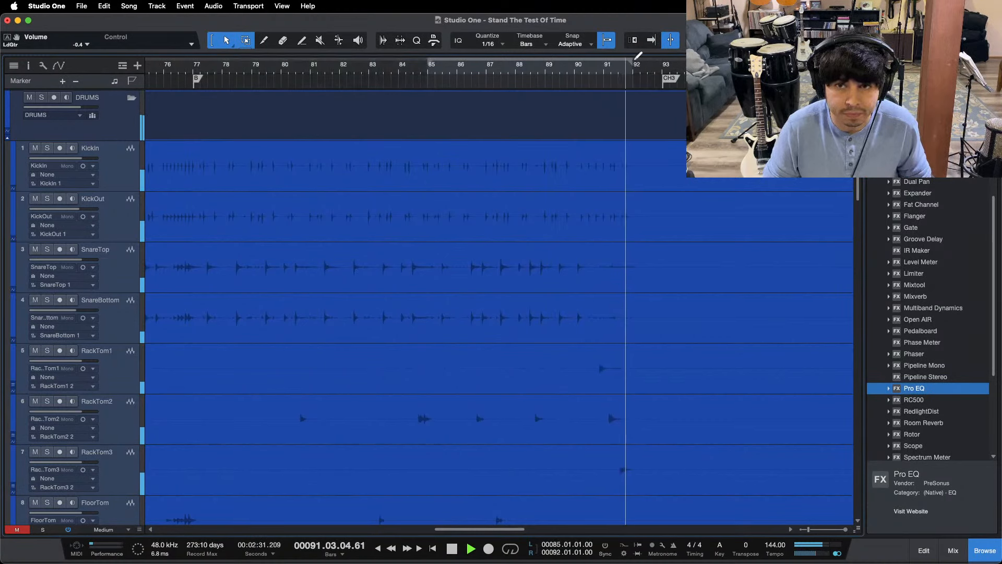
Step: Stop playback and move the 05 - Live Forever and 01 - Whitewash reference events to start at bar 85
scroll(483, 195, "down", 15)
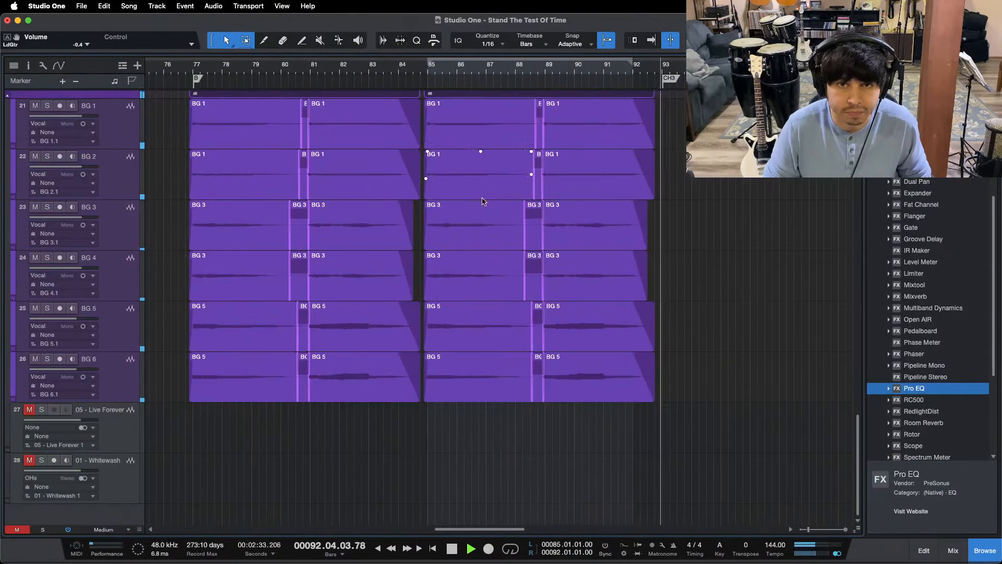
key("space")
scroll(407, 64, "down", 10)
left_click_drag(470, 456, 523, 437)
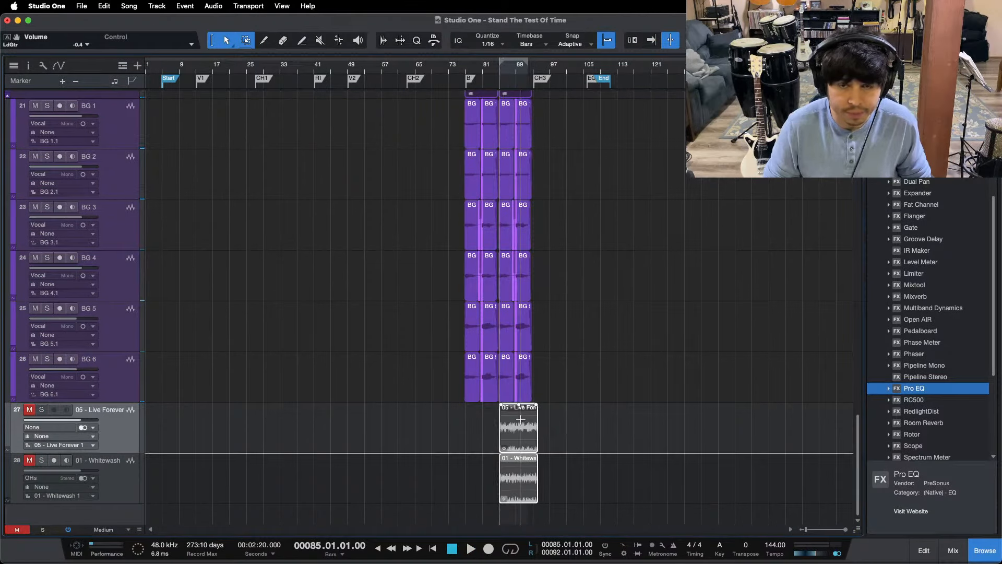
Step: Extend the loop range's end to bar 93 at the CH3 marker and save the song
left_click_drag(520, 69, 508, 107)
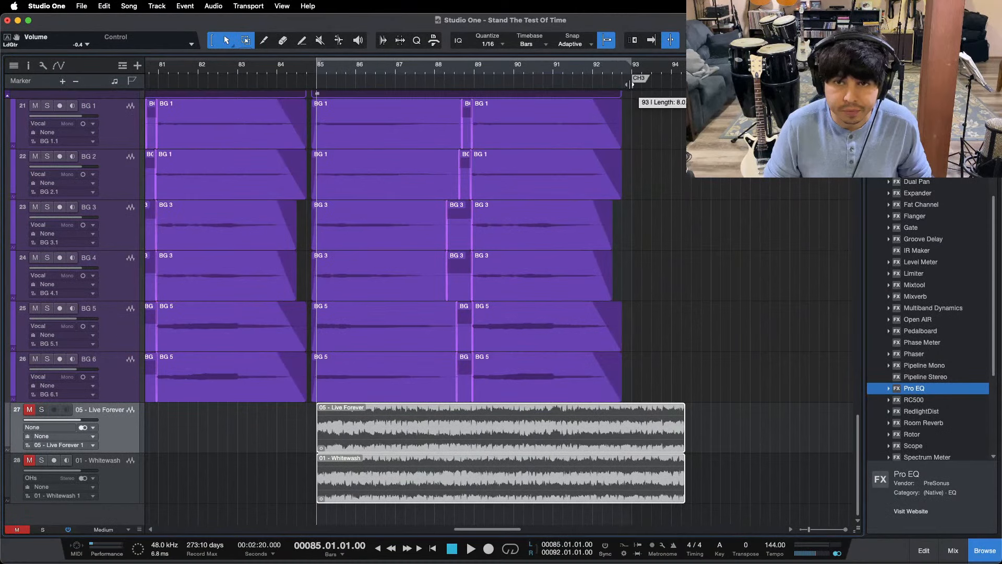
left_click_drag(631, 85, 631, 84)
key("super+s")
Step: Select all events and shrink the track height to Tiny so the whole arrangement fits in view
left_click_drag(450, 72, 447, 32)
scroll(283, 412, "up", 9)
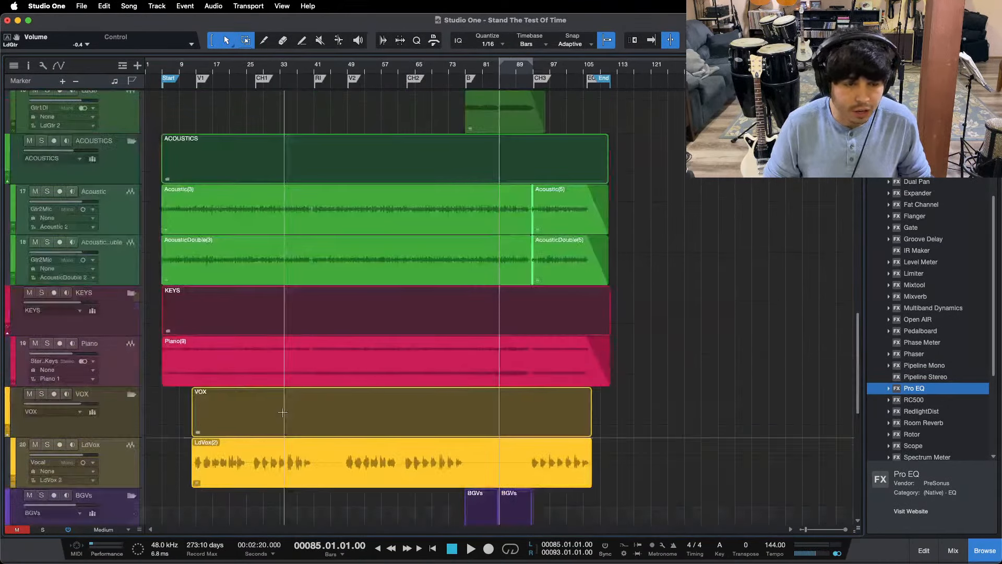
scroll(452, 418, "up", 10)
key("super+a")
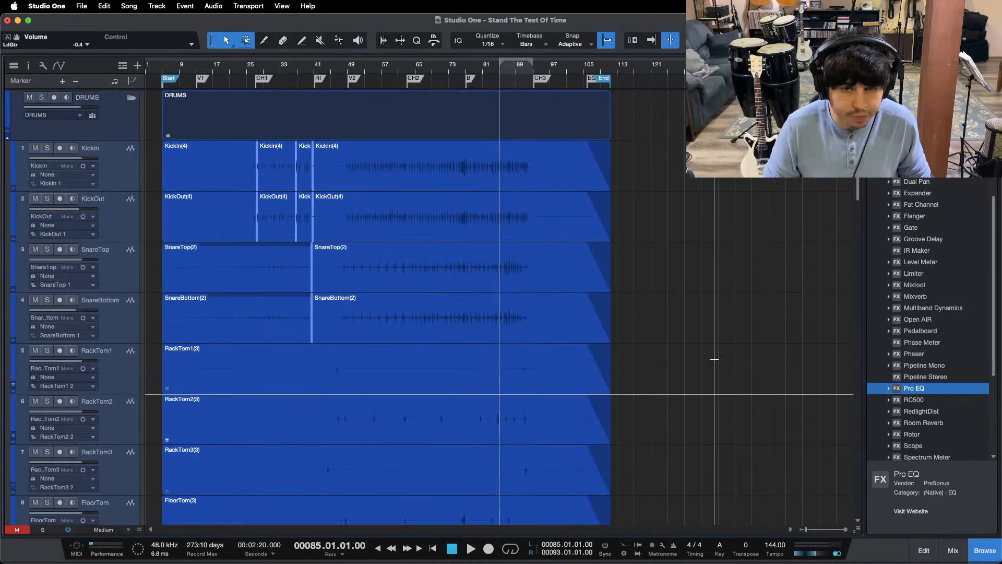
key("z")
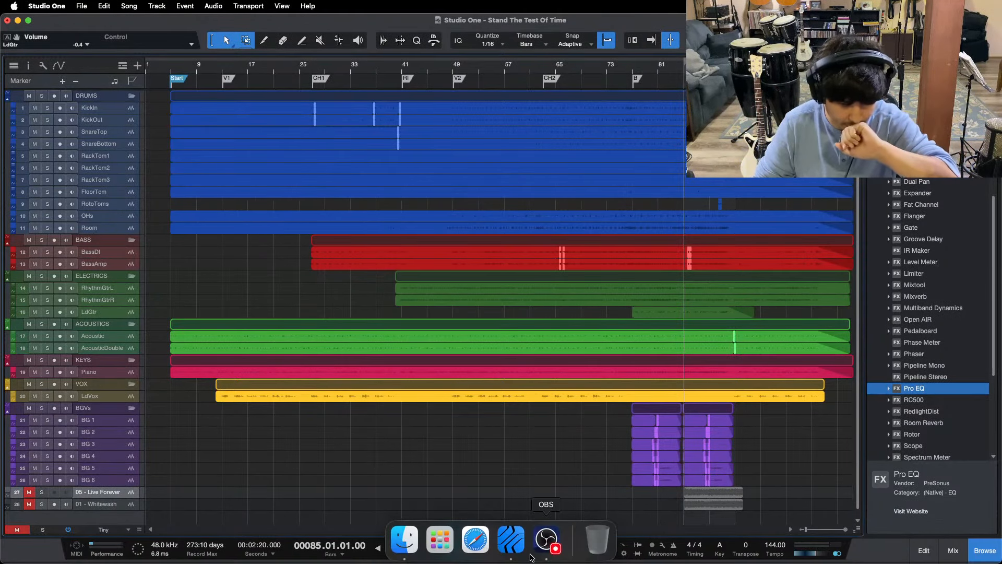
left_click(543, 548)
left_click(529, 508)
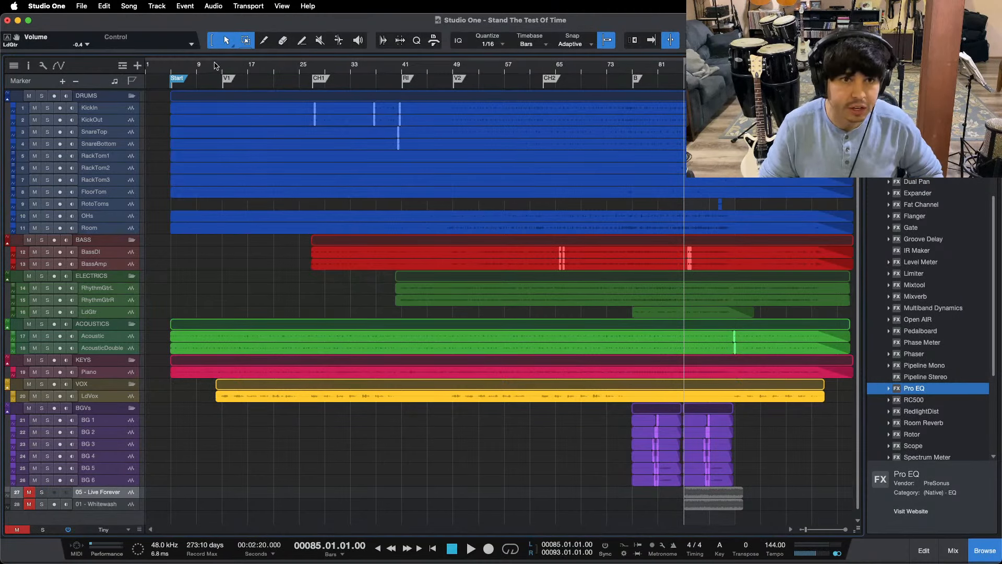
Step: Return the playhead to the beginning of the song and play the full mix
key("Home")
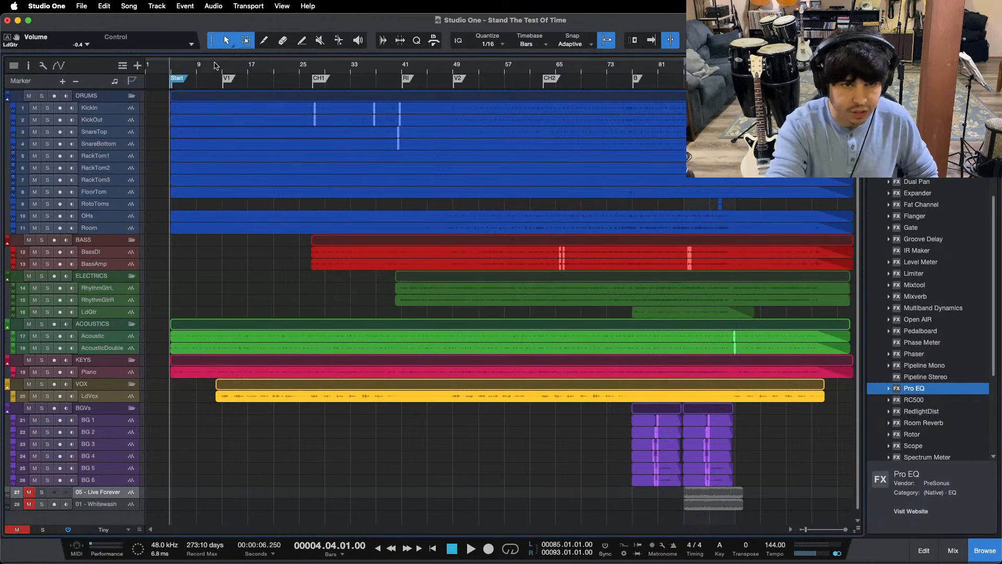
key("space")
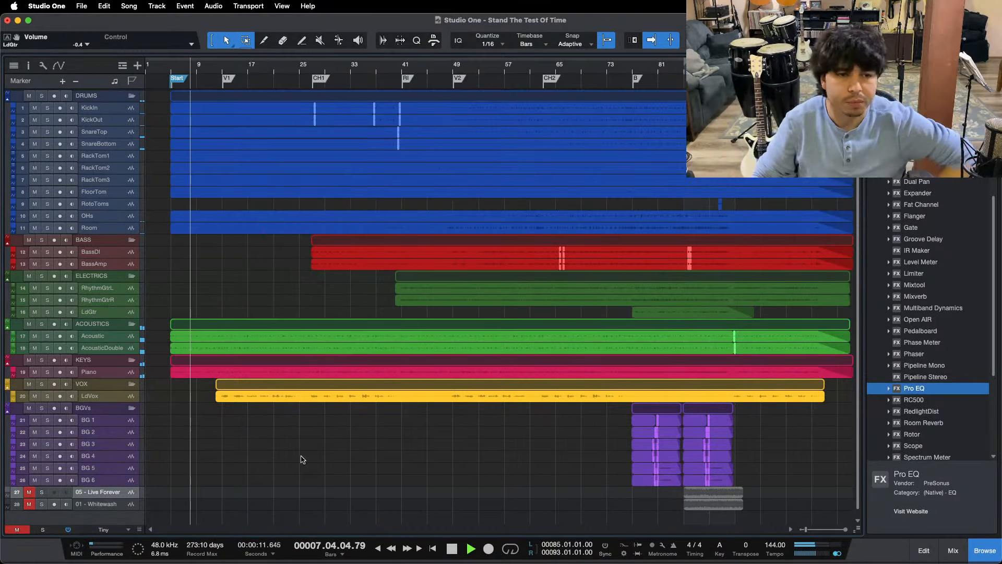
mouse_move(425, 557)
left_click(546, 539)
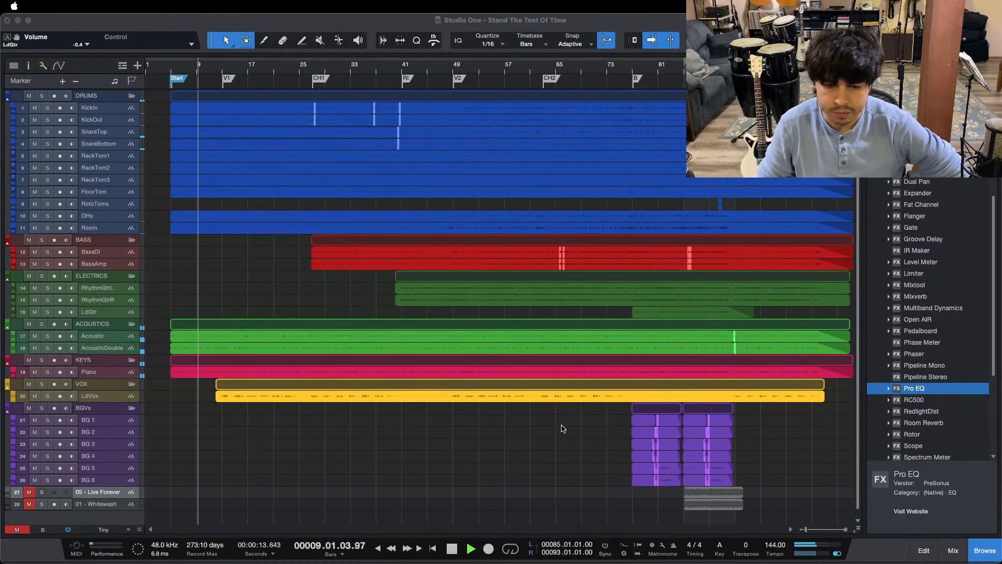
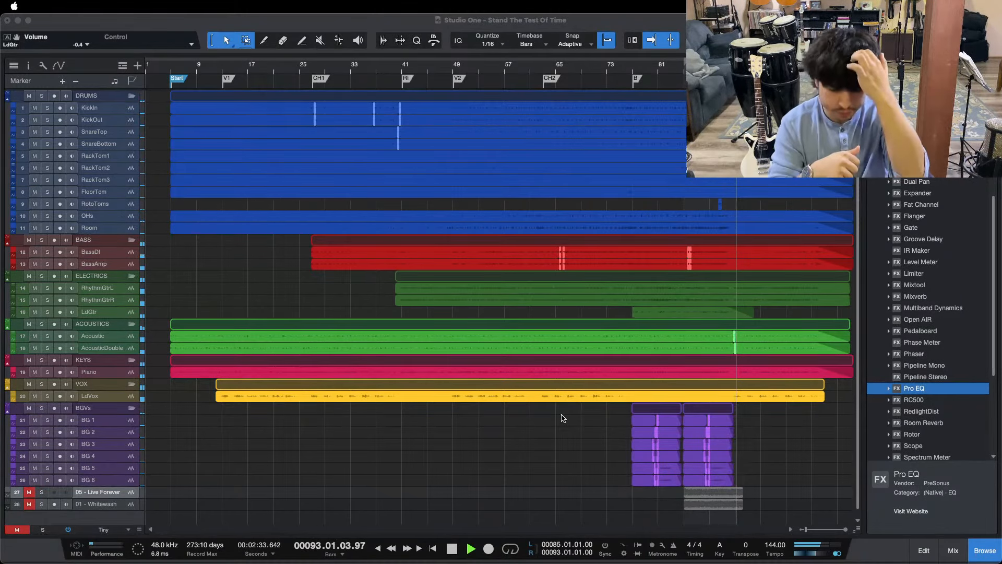
Step: Stop playback and set the high-cut frequency in the Main output's Pro EQ to 48.9 Hz
left_click(838, 442)
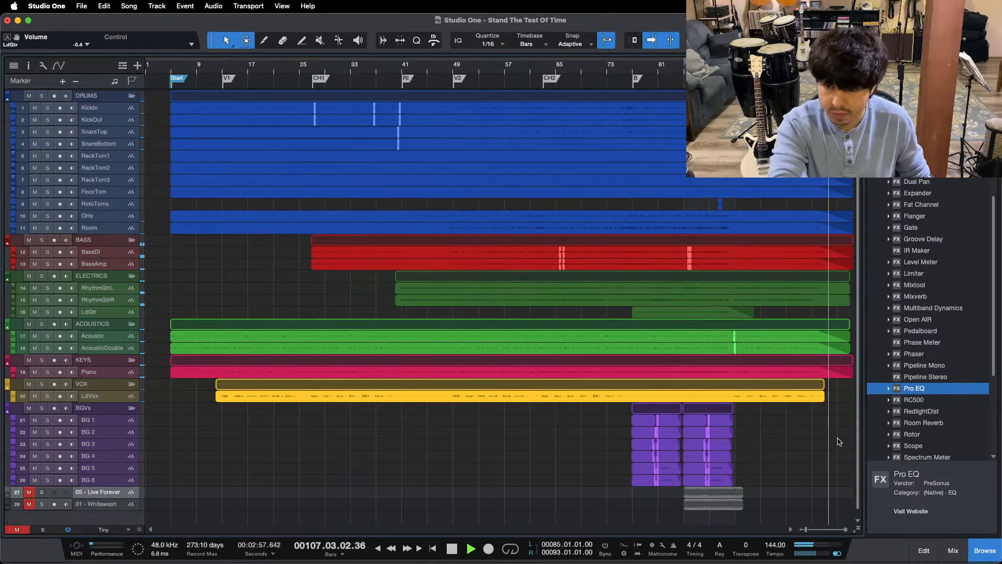
key("space")
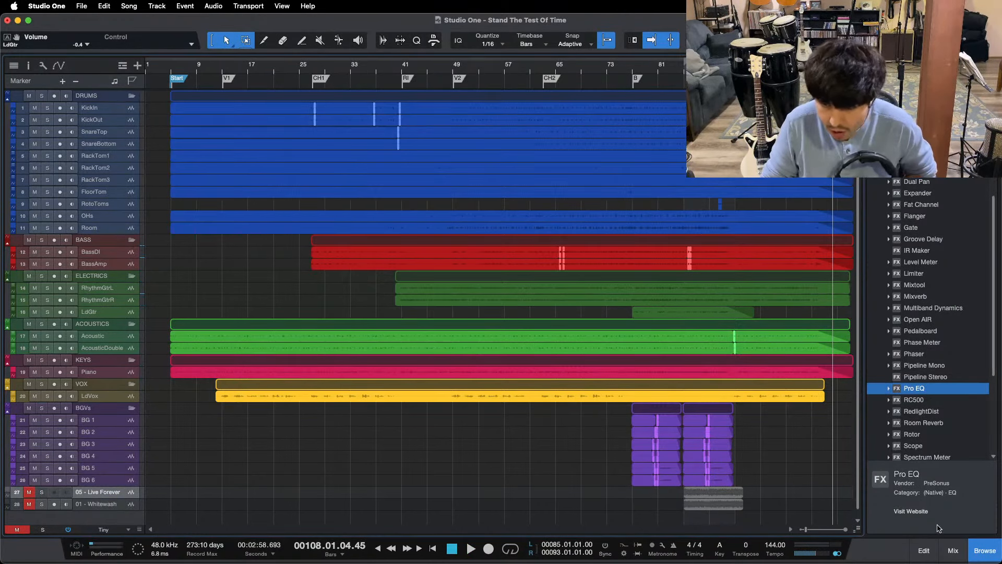
left_click(957, 546)
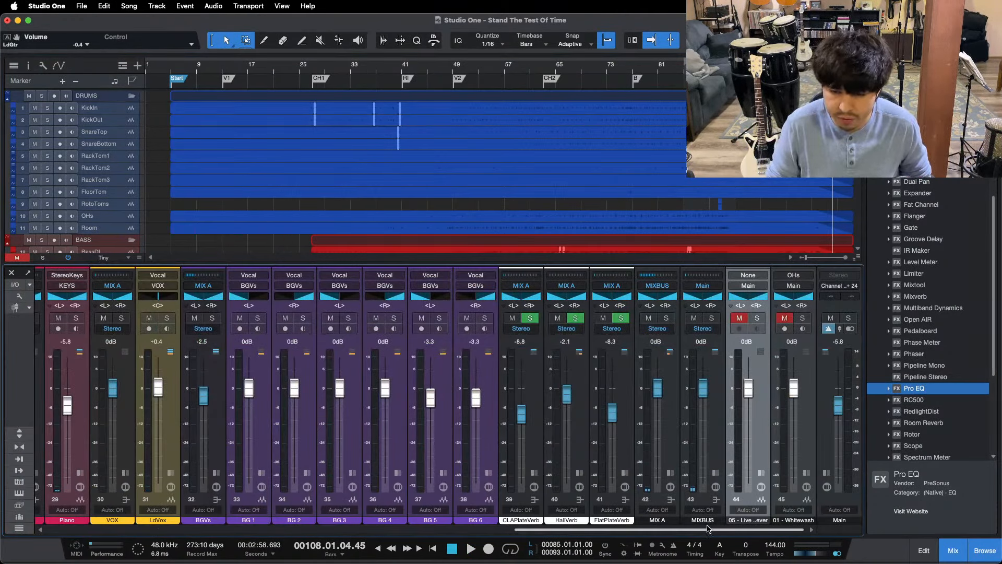
left_click(827, 487)
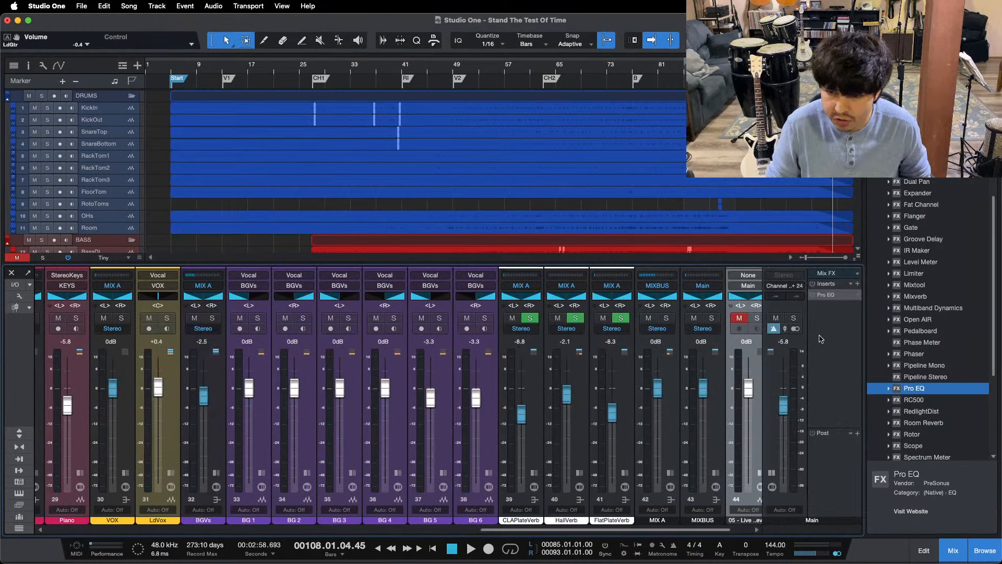
left_click(813, 298)
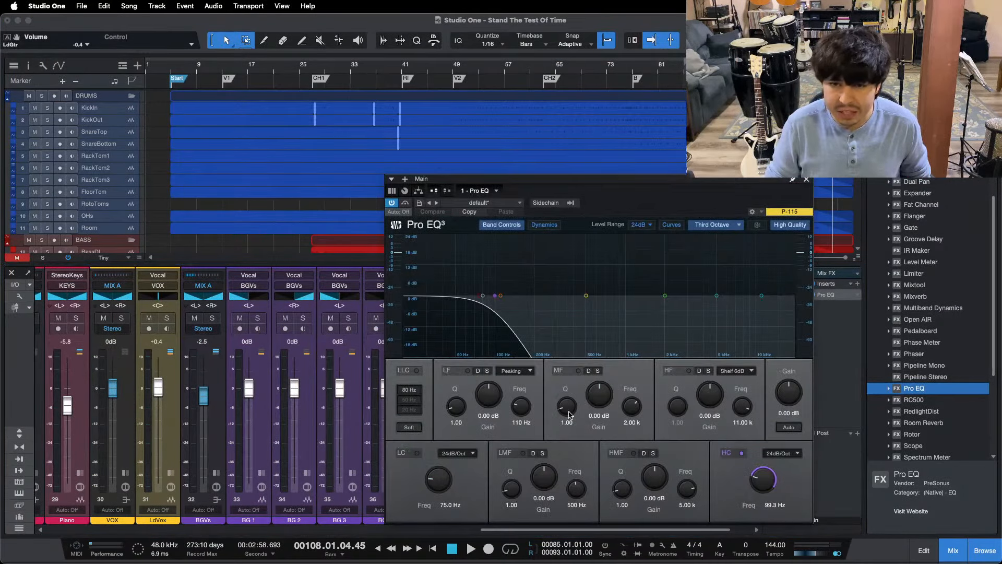
left_click_drag(495, 296, 455, 296)
left_click_drag(454, 178, 223, 131)
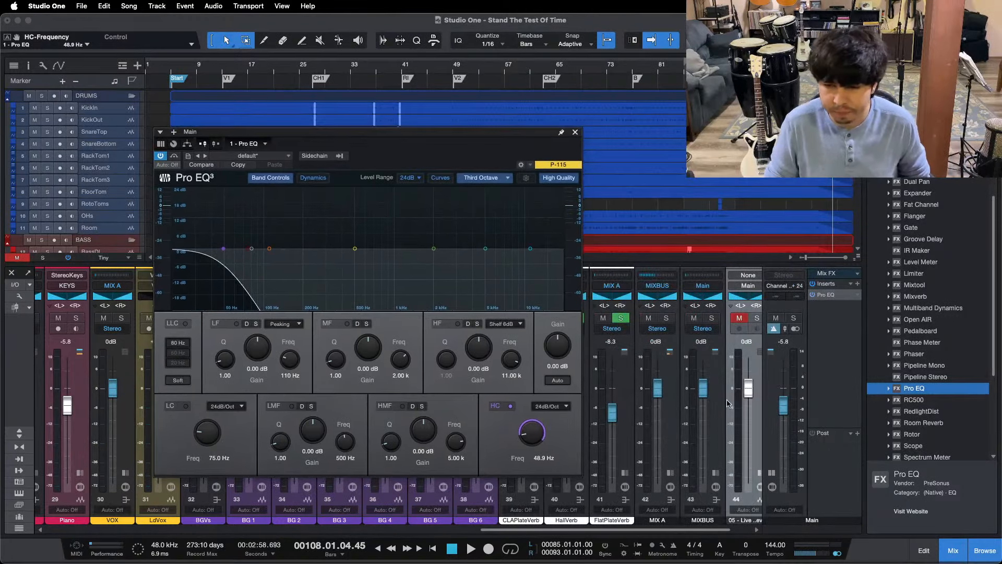
left_click_drag(686, 531, 790, 524)
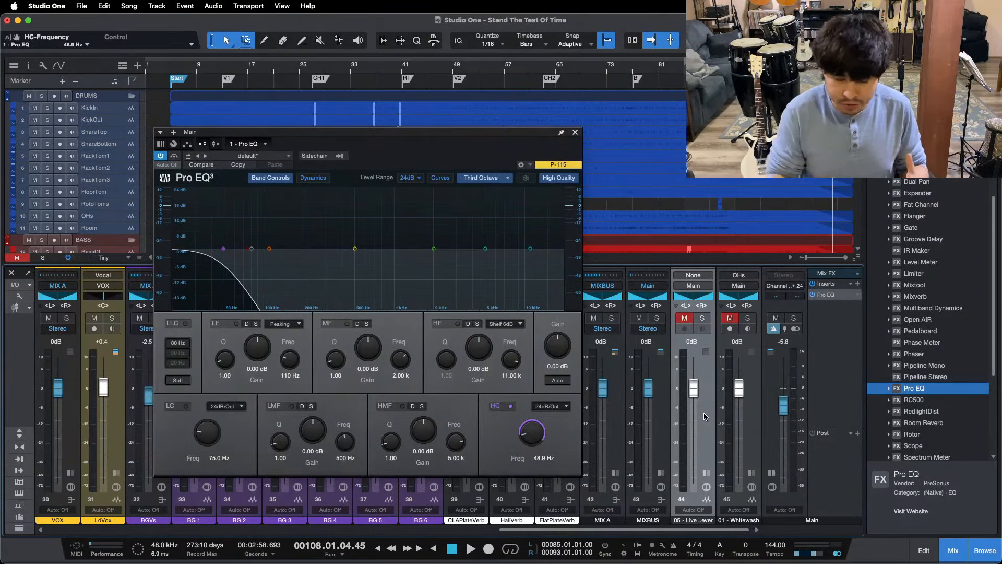
Step: Return the playhead to the loop start at bar 85 and raise the Main output level to +5.8 dB
key("KP_1")
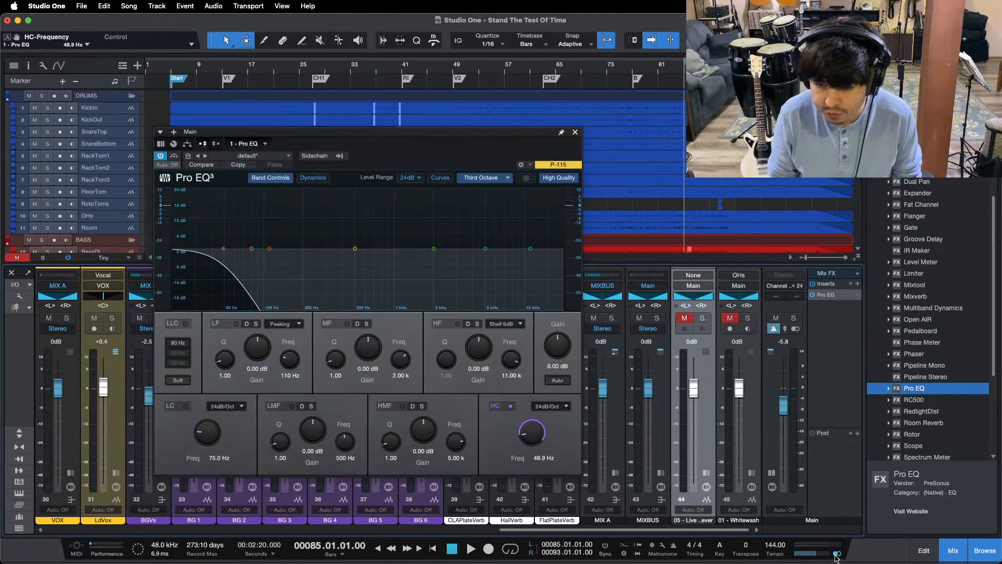
left_click(783, 414, "alt")
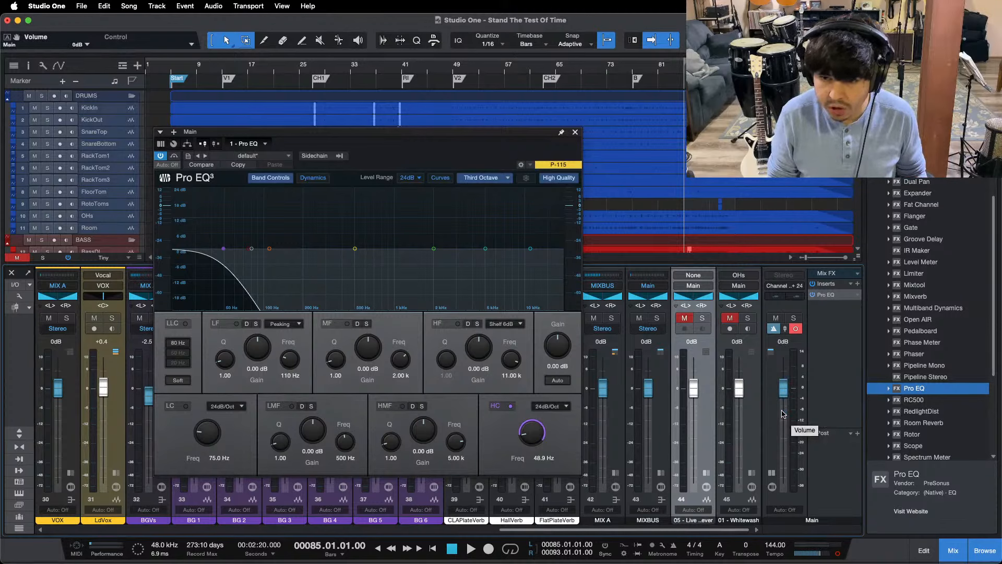
scroll(785, 399, "up", 6)
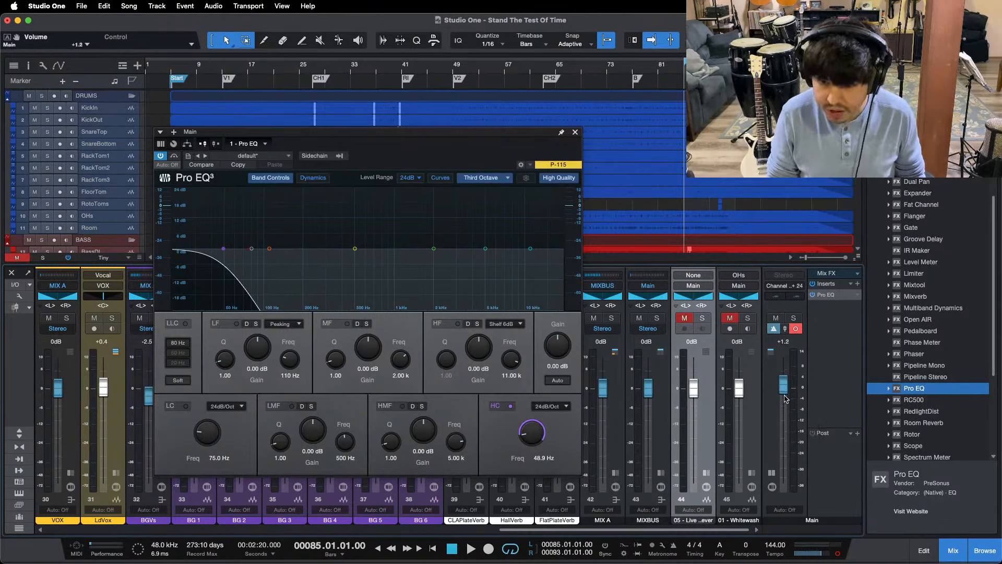
scroll(786, 399, "up", 5)
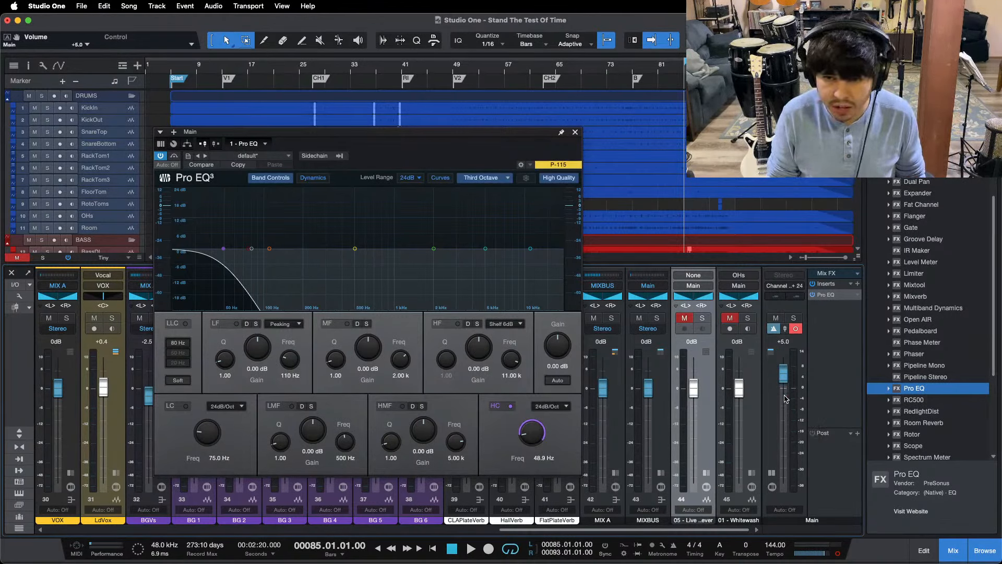
Step: Zoom the arrangement in on the loop range starting at bar 85 and close the Main output's Pro EQ
left_click(635, 78)
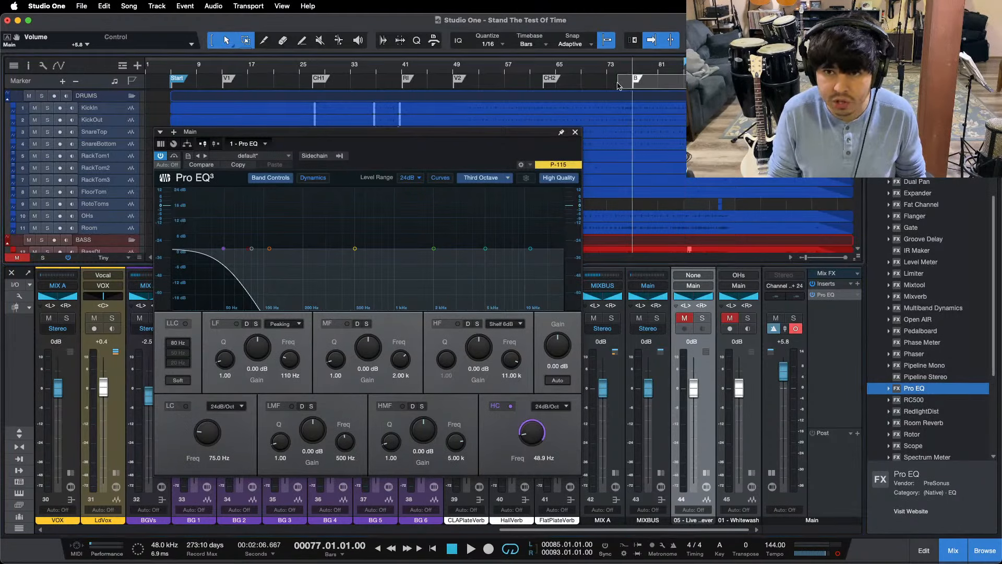
scroll(684, 77, "right", 1)
left_click_drag(684, 77, 554, 138)
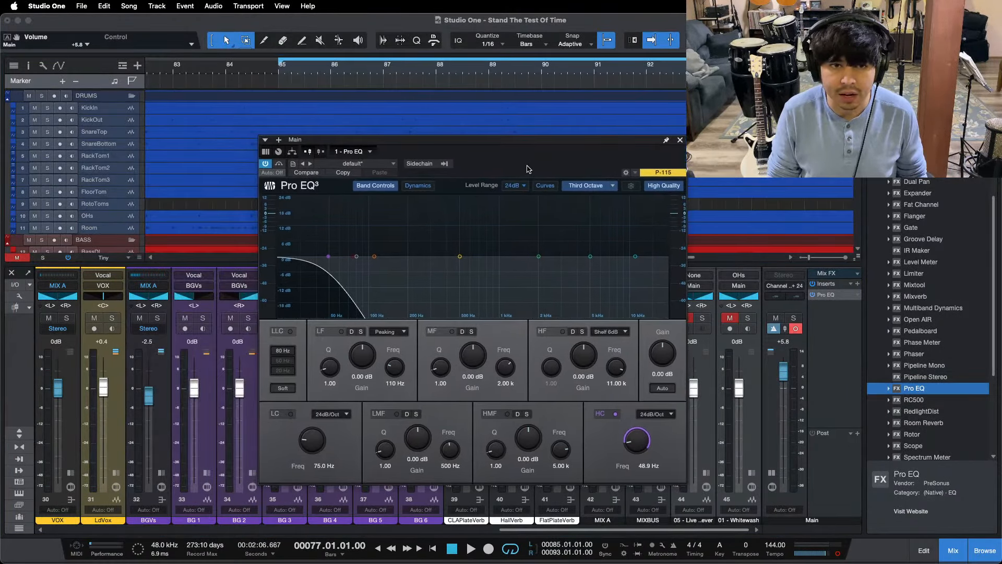
scroll(496, 77, "up", 3)
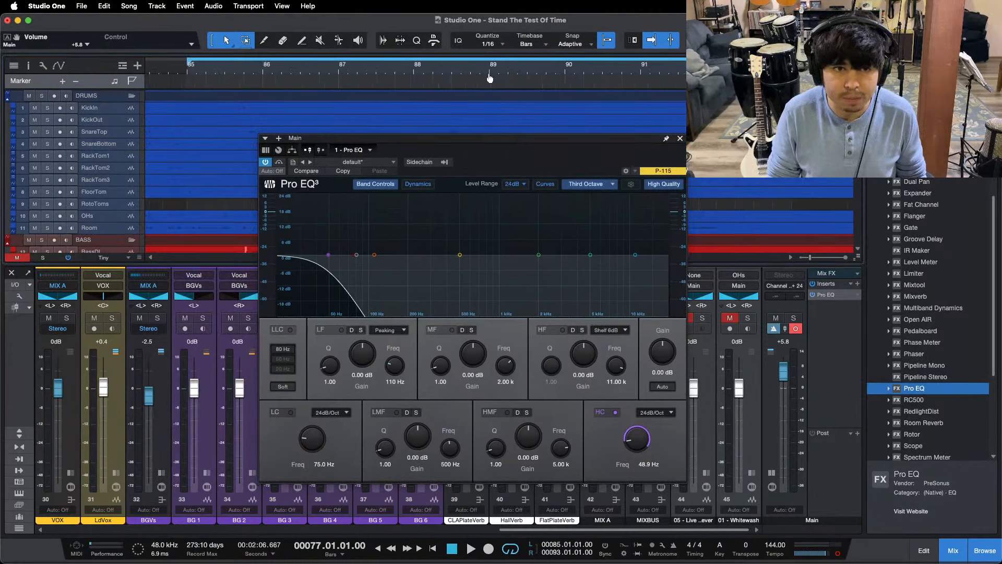
left_click_drag(496, 77, 501, 77)
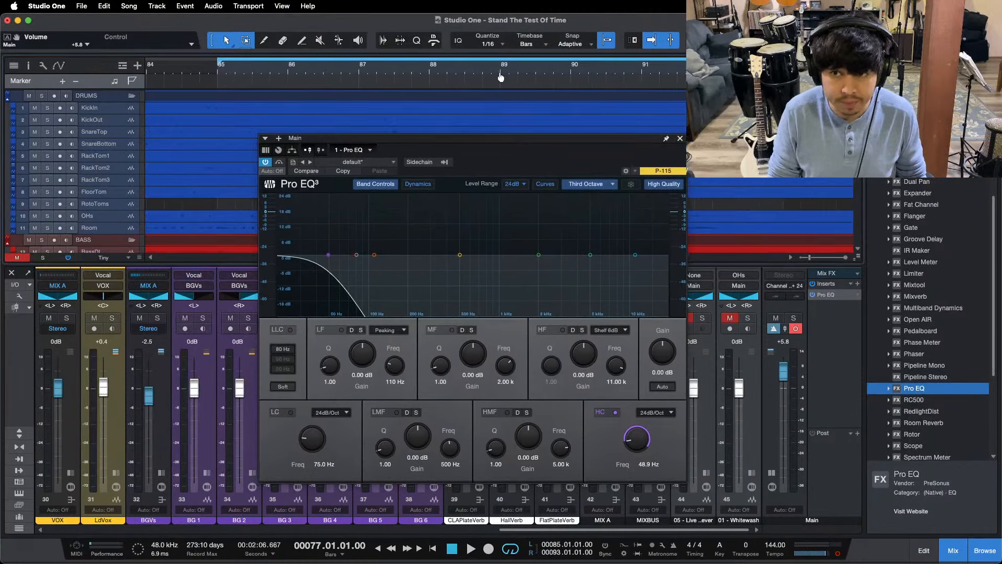
mouse_move(529, 173)
left_mouse_down()
mouse_move(499, 168)
mouse_move(539, 186)
left_mouse_up()
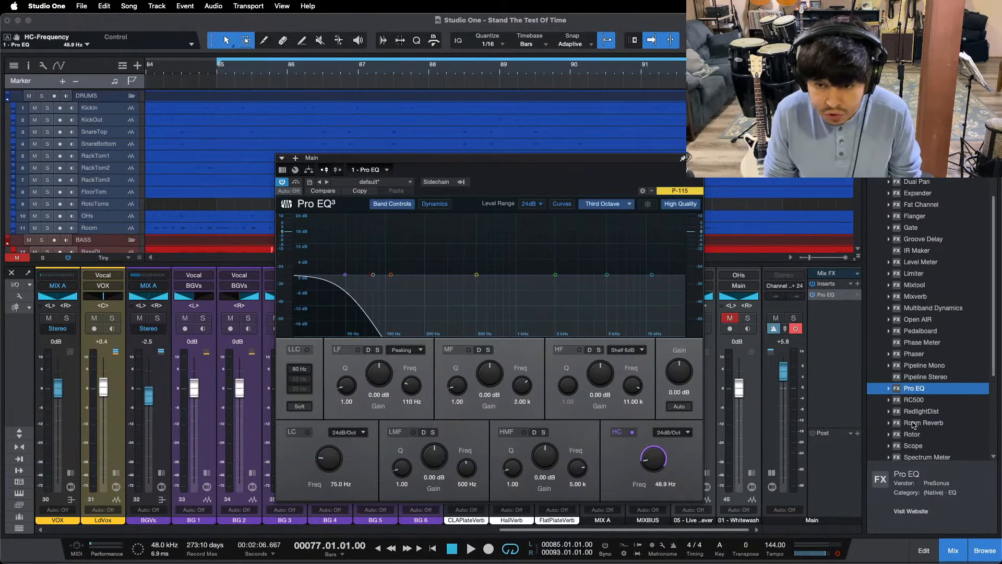
key("super+w")
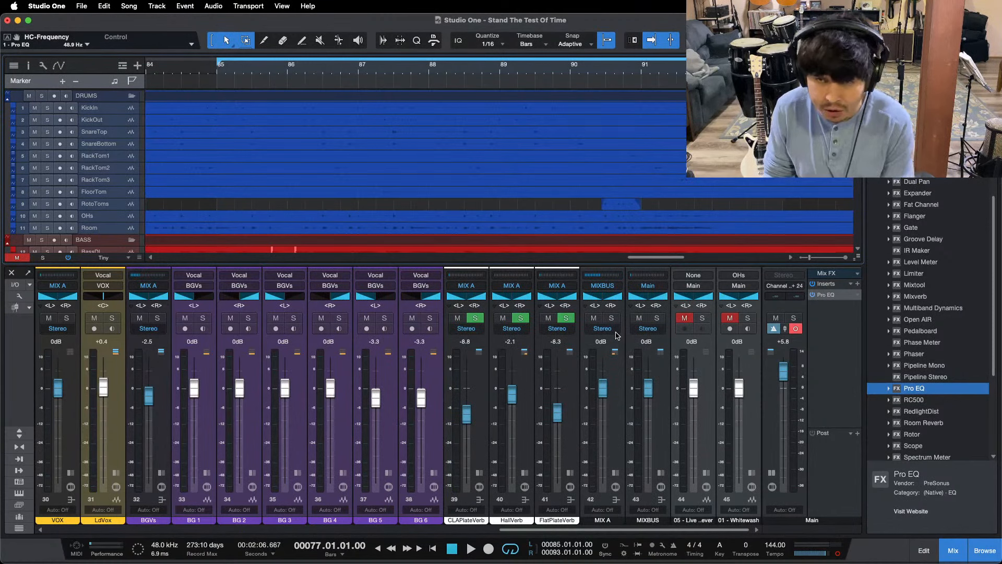
Step: Play the loop from bar 85 and compare the mix's sub lows with the 01 - Whitewash reference by alternately soloing it
key("KP_1")
key("space")
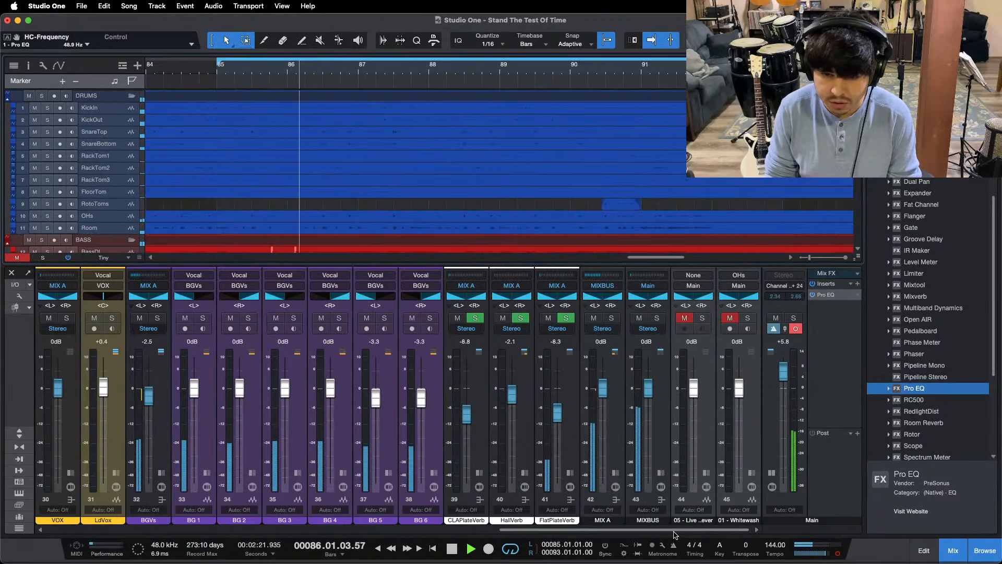
left_click(747, 319)
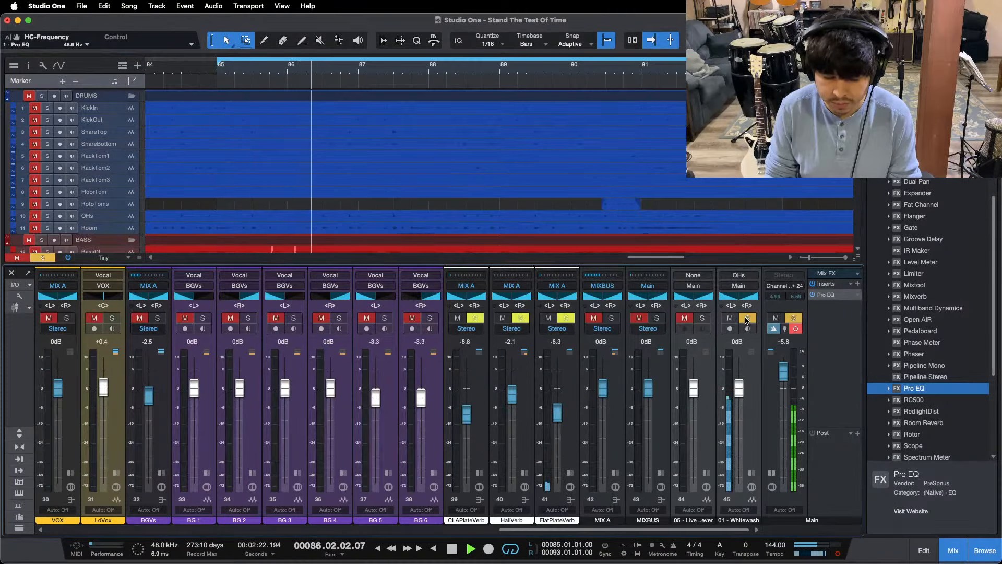
key("KP_1")
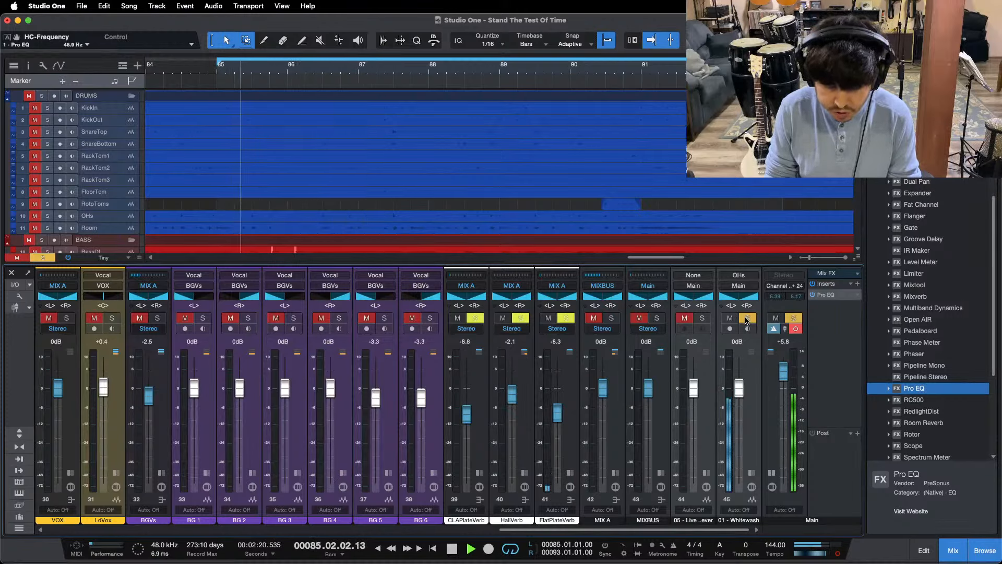
left_click(747, 318)
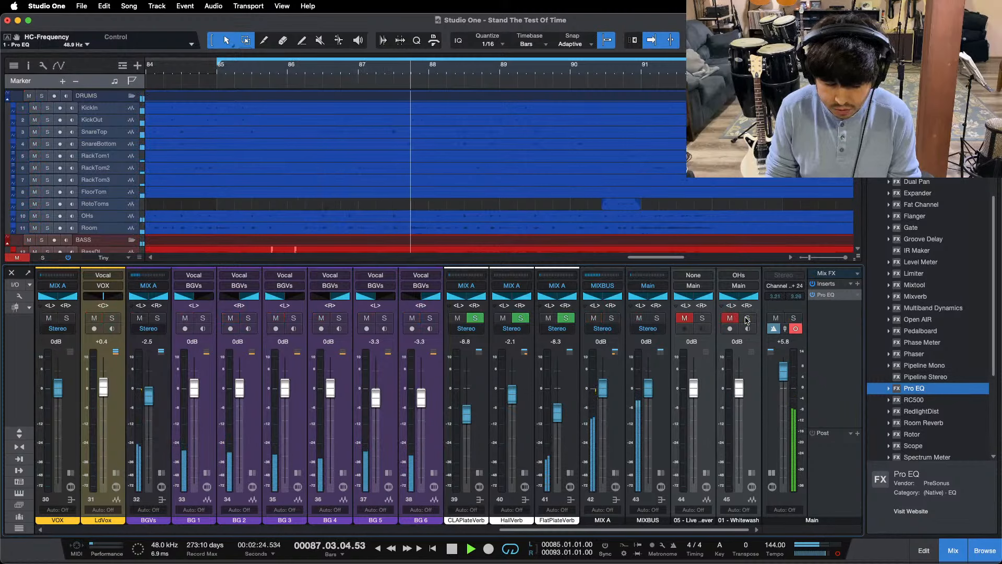
left_click(747, 319)
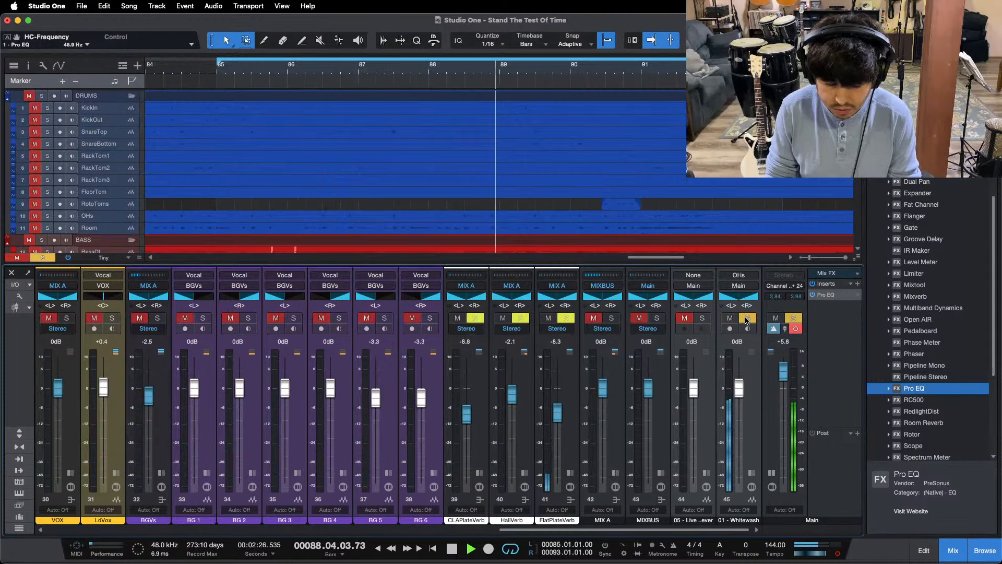
left_click(747, 319)
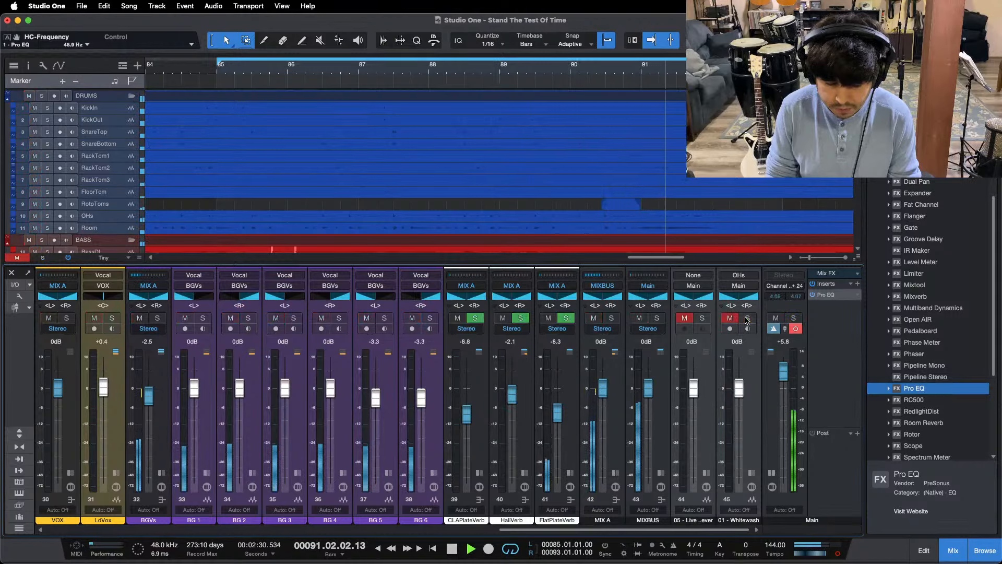
key("KP_1")
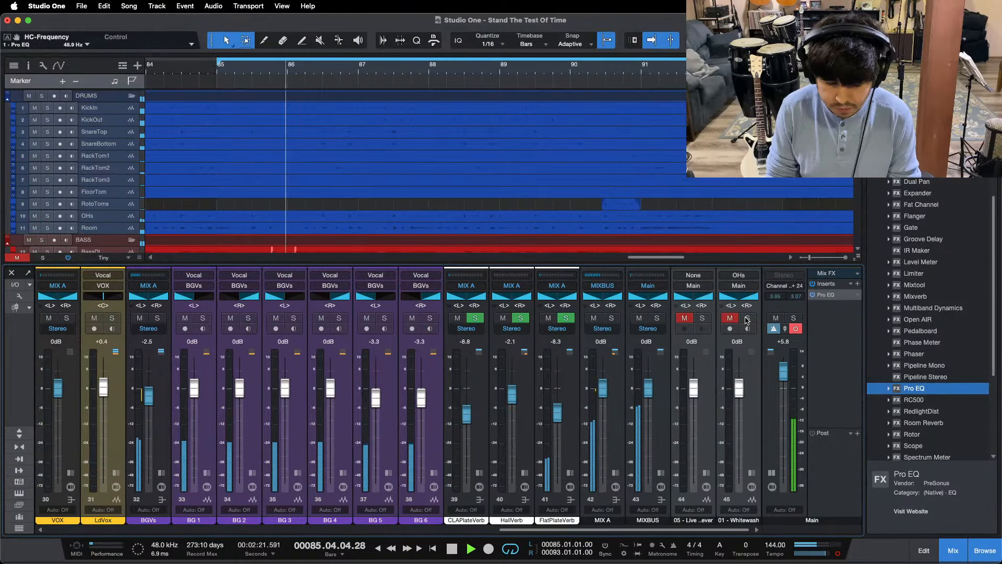
left_click(747, 319)
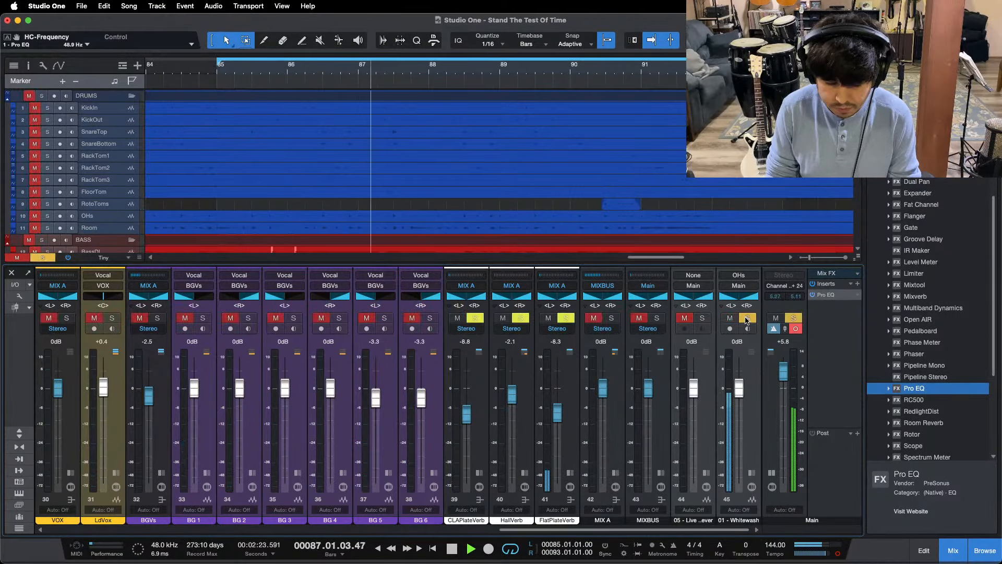
left_click(747, 318)
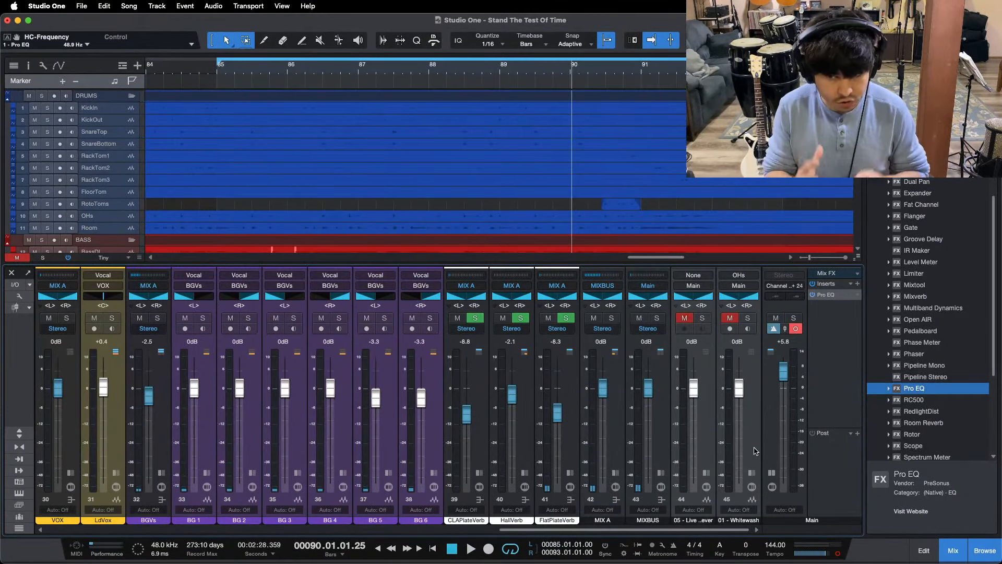
Step: Restart the loop for another low-end comparison between the mix and 01 - Whitewash, finishing with the reference's solo off
key("space")
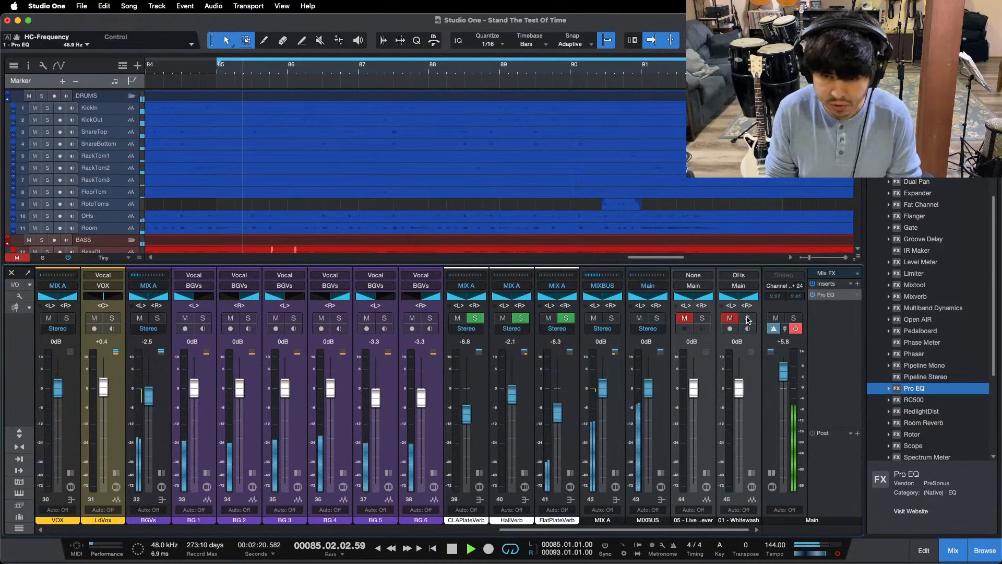
left_click(748, 320)
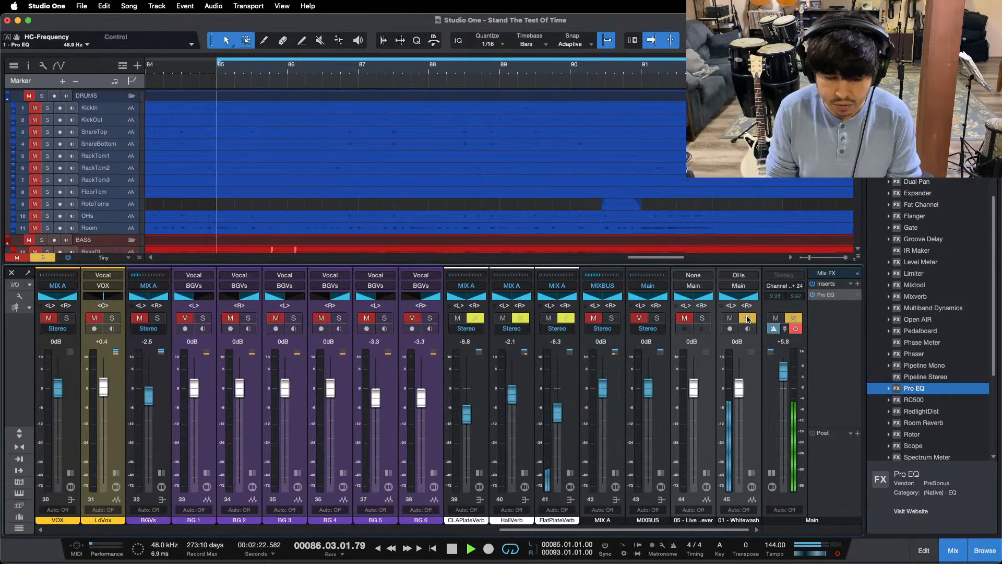
left_click(748, 320)
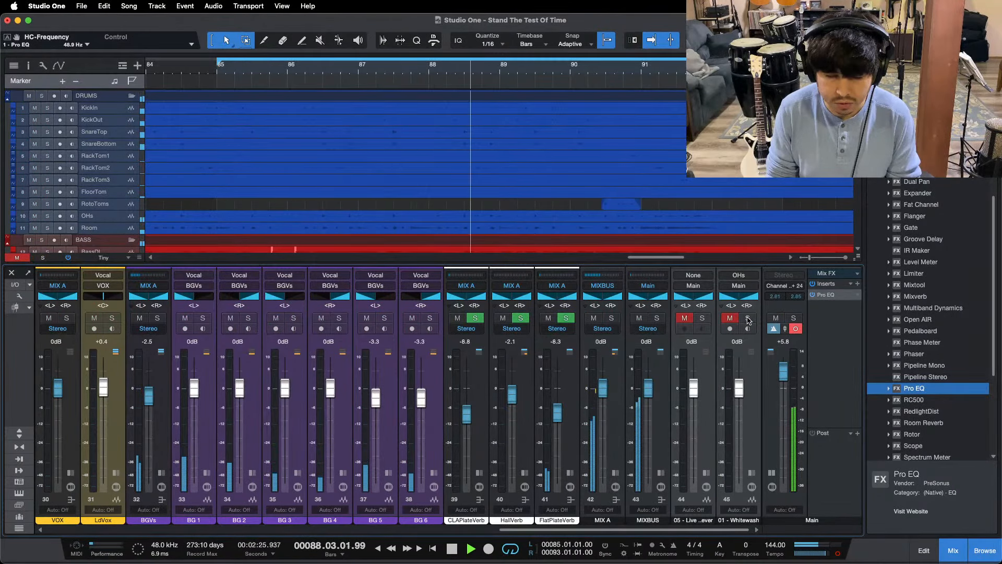
left_click(748, 319)
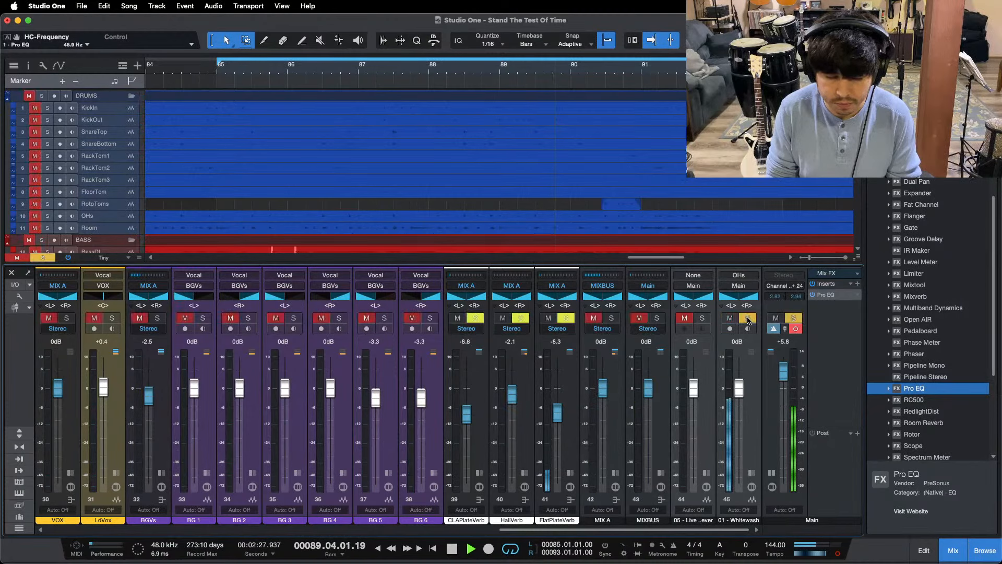
left_click(748, 319)
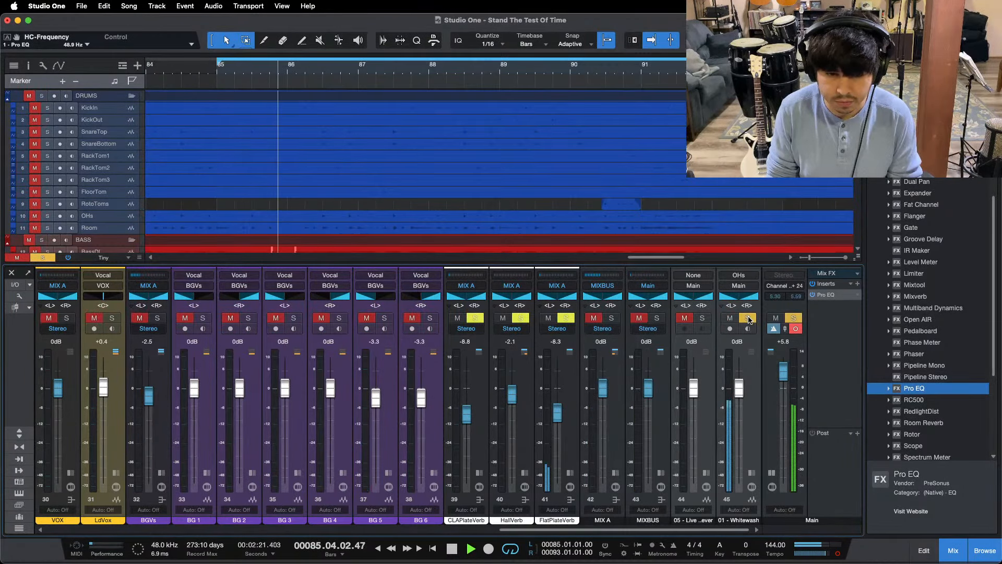
Step: In the Main output's Pro EQ, enable the low cut at 49.3 Hz and set the high cut to 98.0 Hz
double_click(836, 305)
left_click(827, 473)
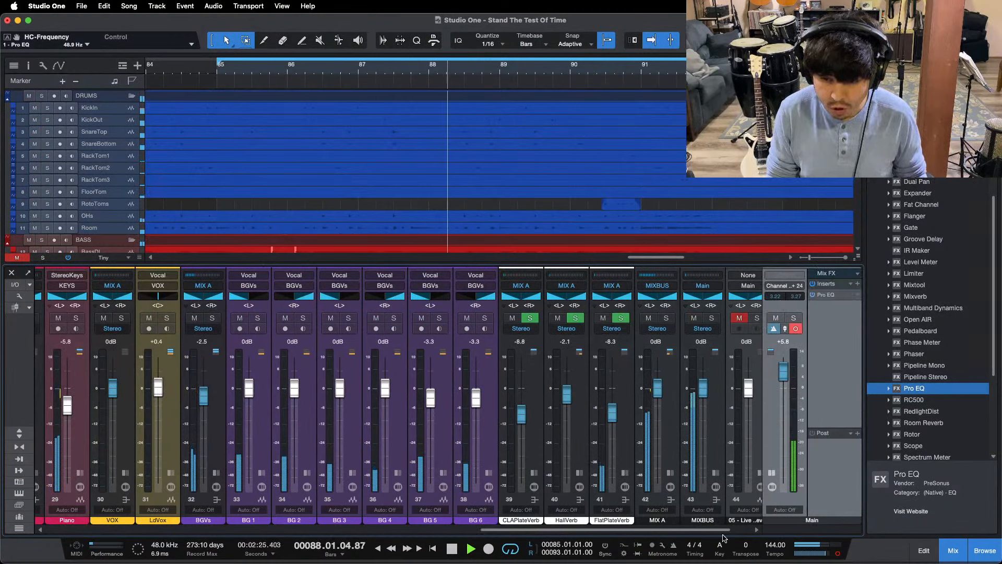
left_click(757, 530)
left_click(756, 530)
double_click(827, 295)
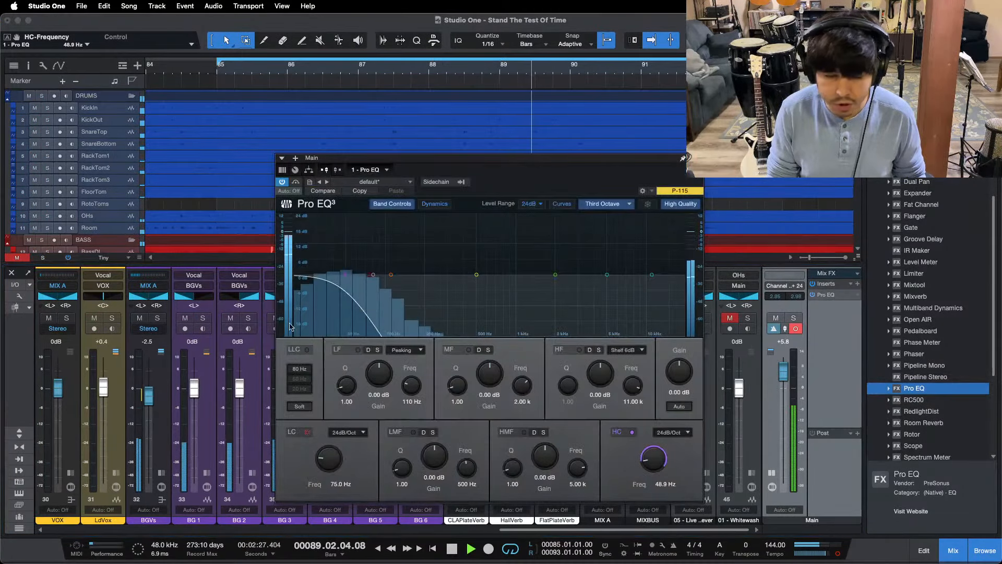
left_click_drag(370, 275, 345, 276)
left_click_drag(655, 470, 654, 461)
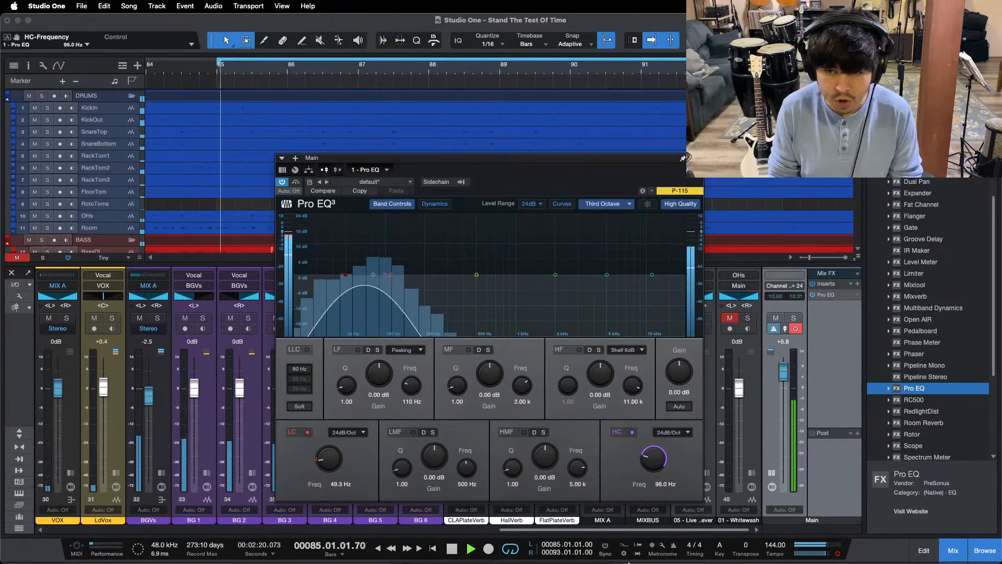
left_click(548, 541)
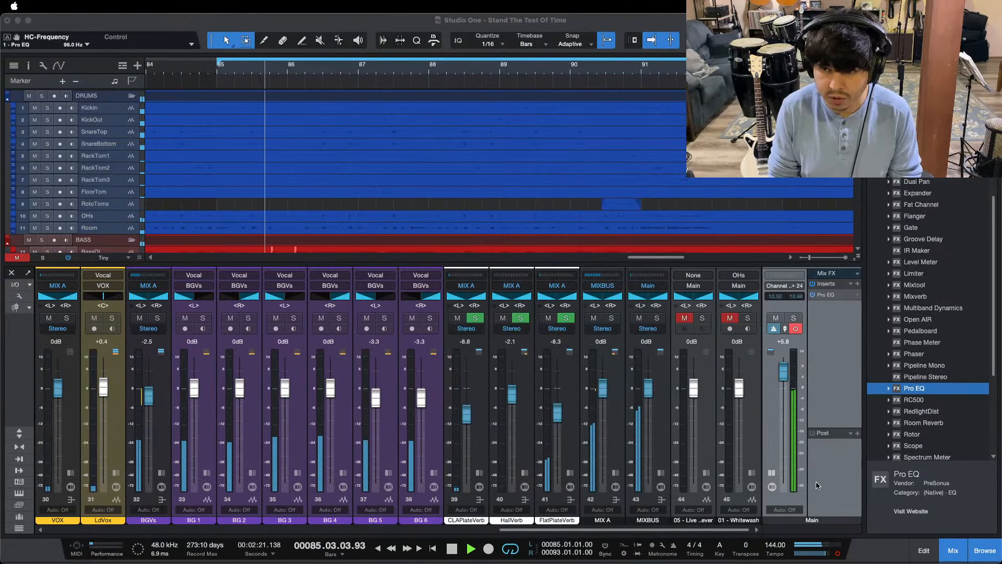
Step: Compare the mix's filtered low band with the 01 - Whitewash reference by alternately soloing it during loop playback
left_click(741, 411)
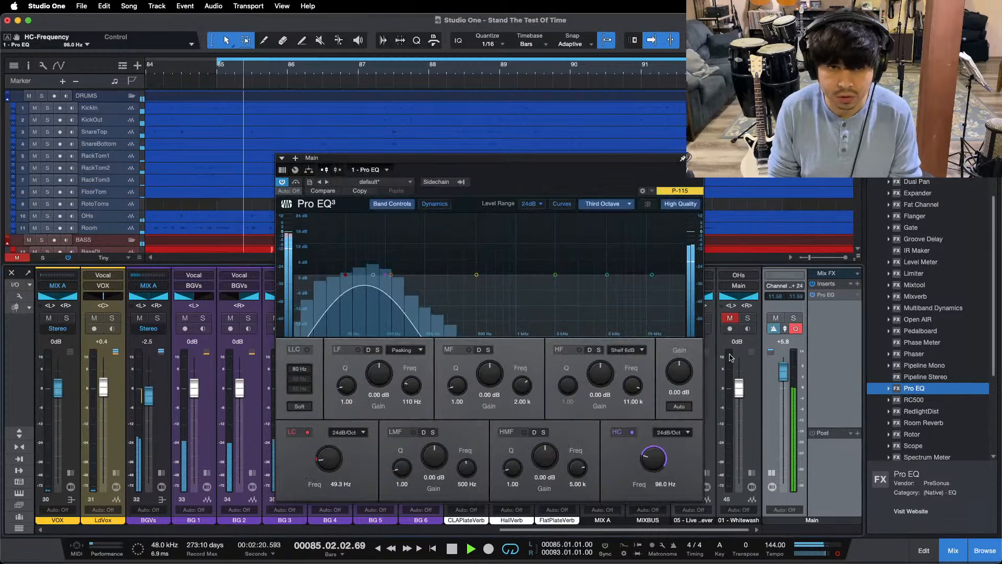
left_click(746, 318)
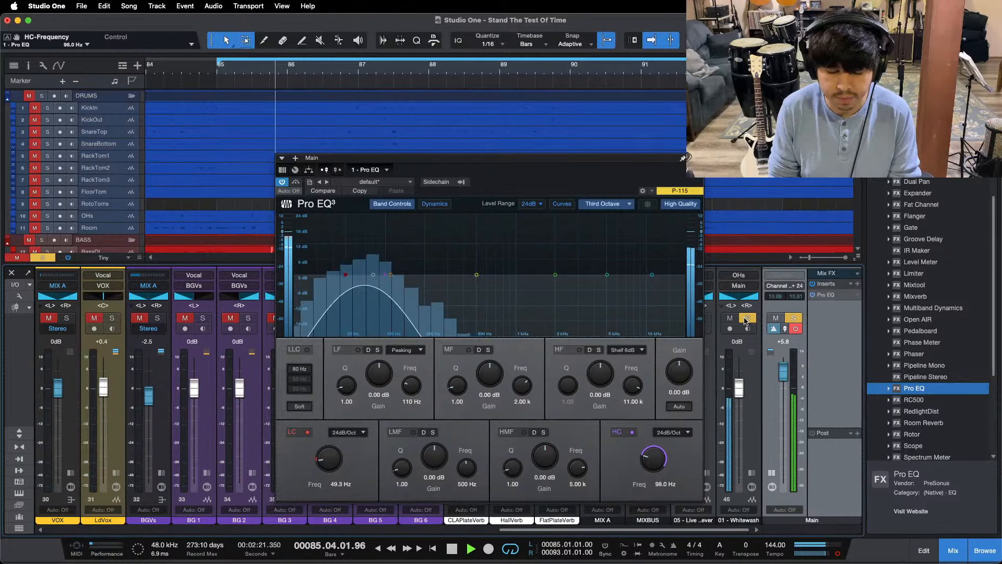
left_click(746, 318)
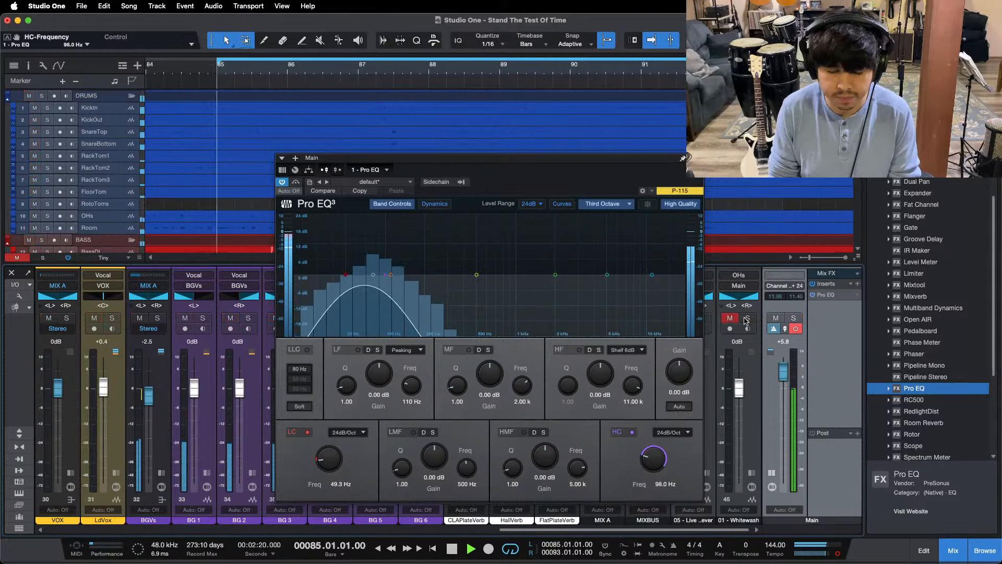
left_click(747, 318)
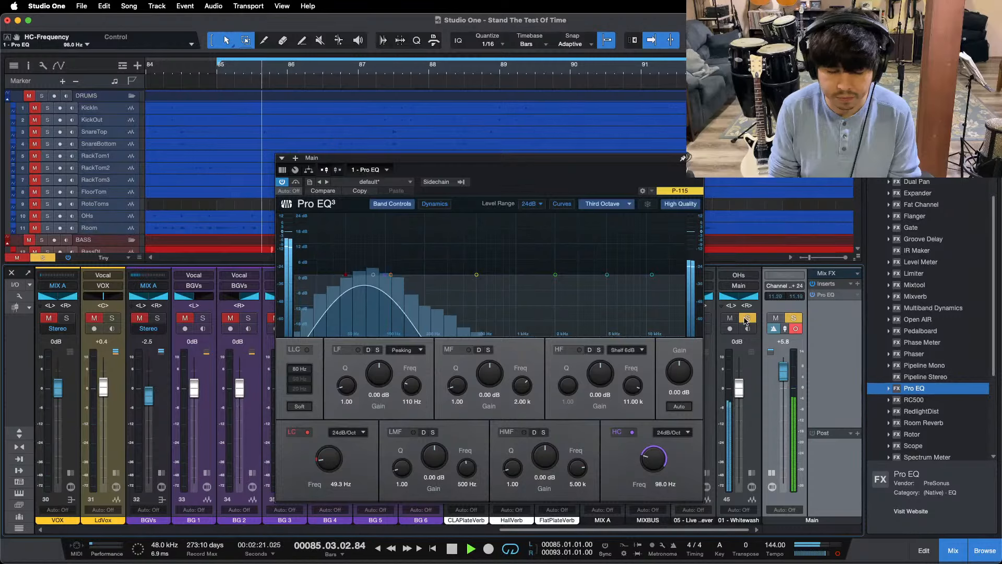
left_click(746, 318)
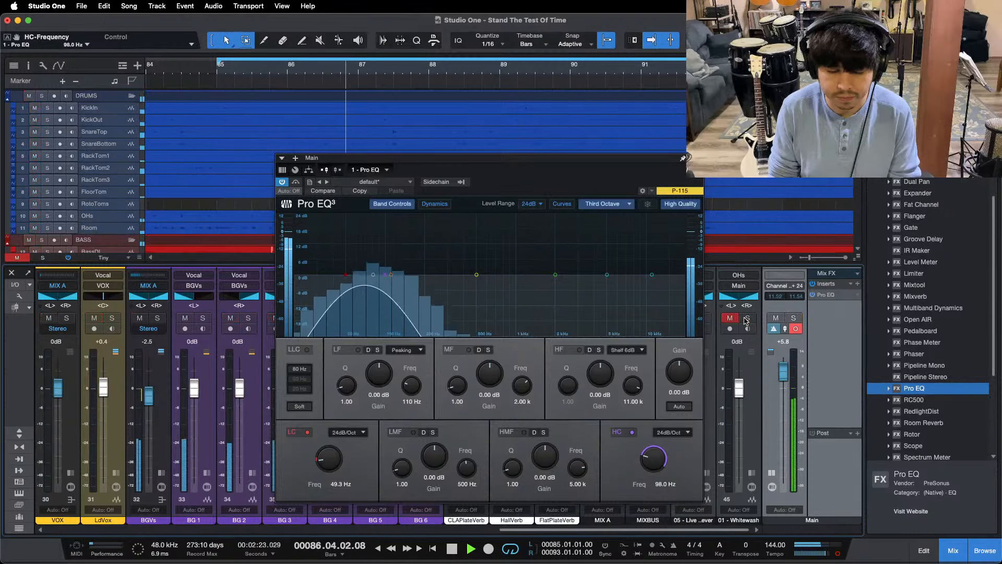
left_click(746, 318)
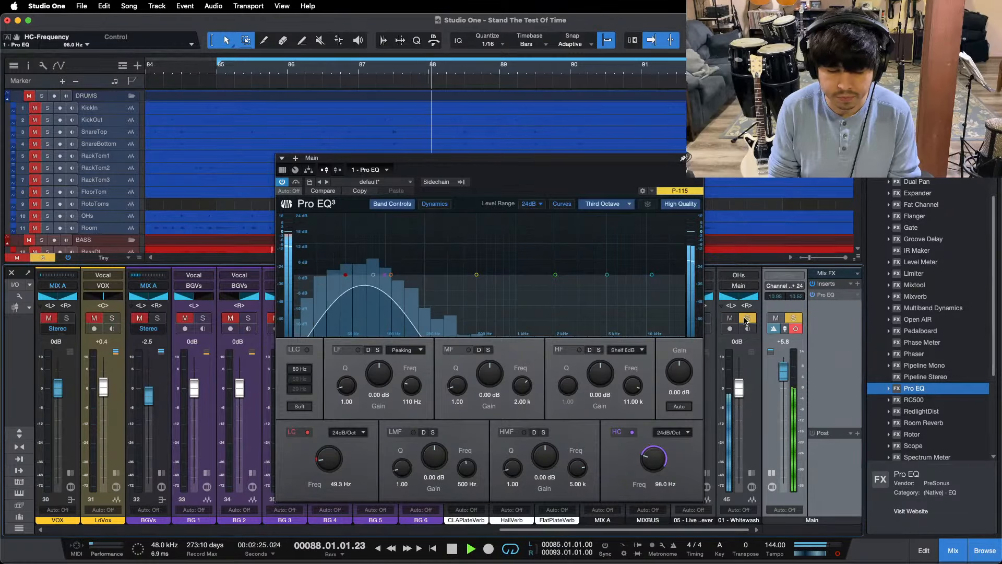
left_click(746, 318)
Step: Restart the loop for one more low-band comparison with 01 - Whitewash, leave its solo off and stop playback
key("KP_1")
left_click(747, 319)
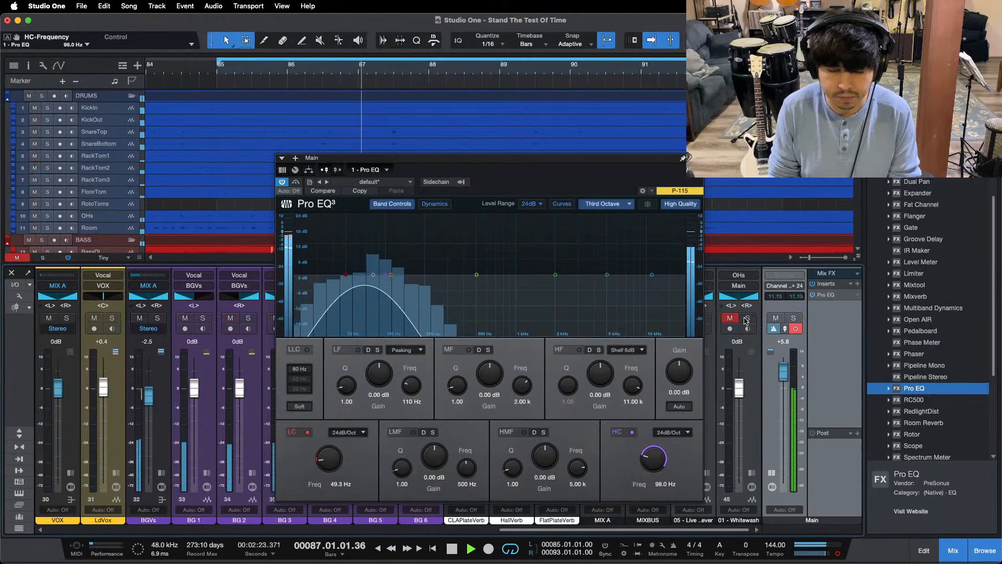
left_click(746, 318)
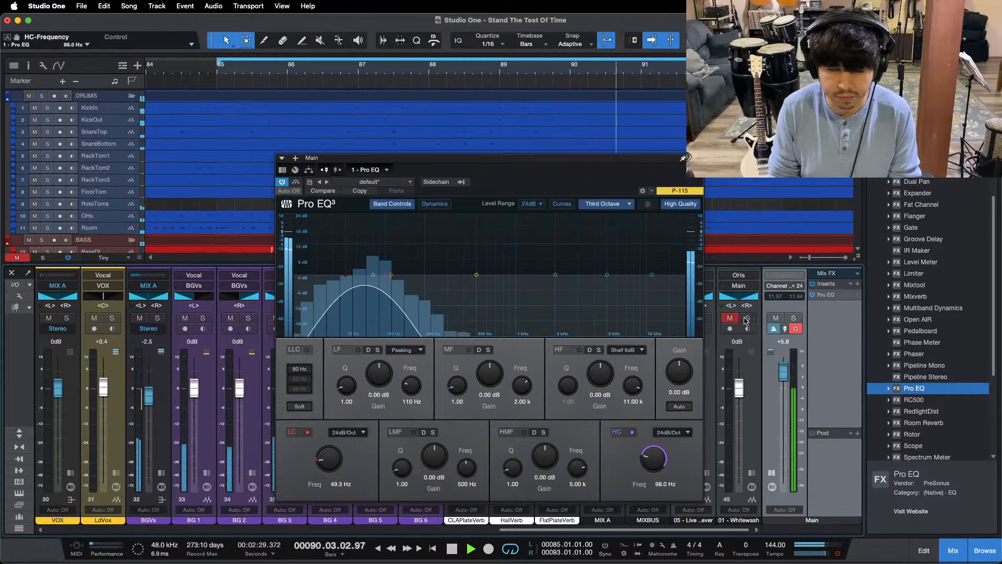
left_click(746, 319)
left_click(746, 319)
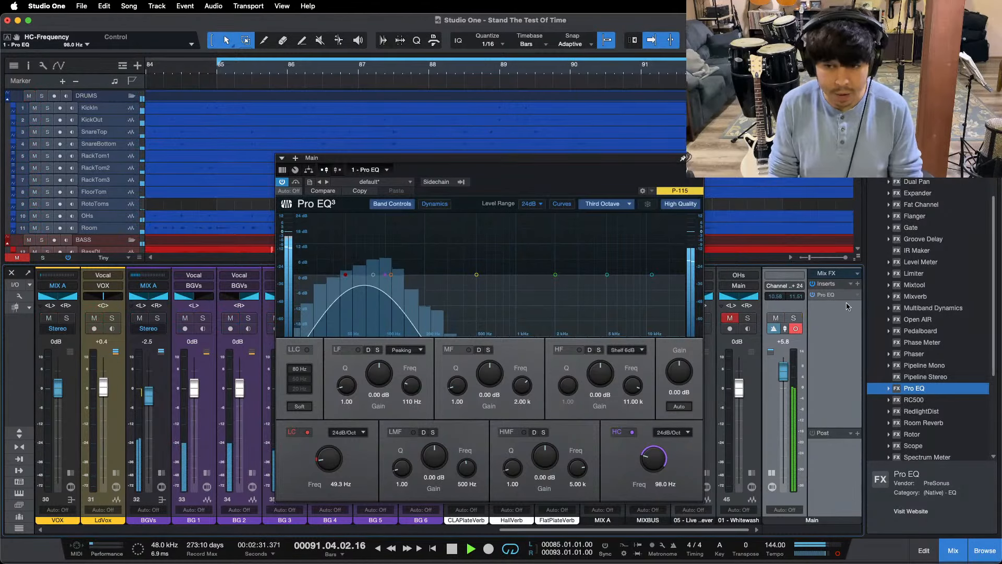
key("space")
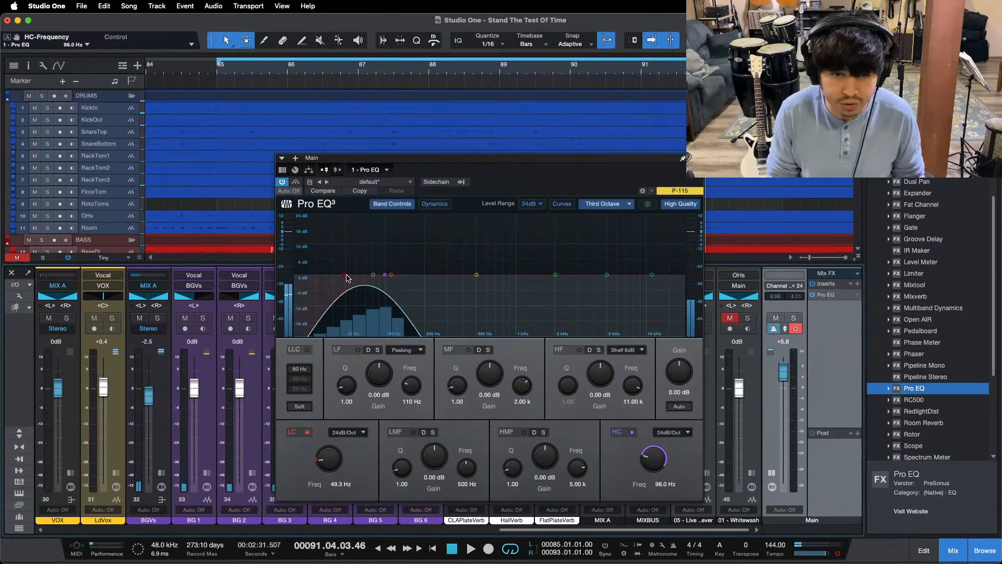
Step: In the Main output's Pro EQ, raise the low cut to 7.96 kHz and disable the high cut after moving it to 10.02 kHz
left_click_drag(348, 277, 622, 277)
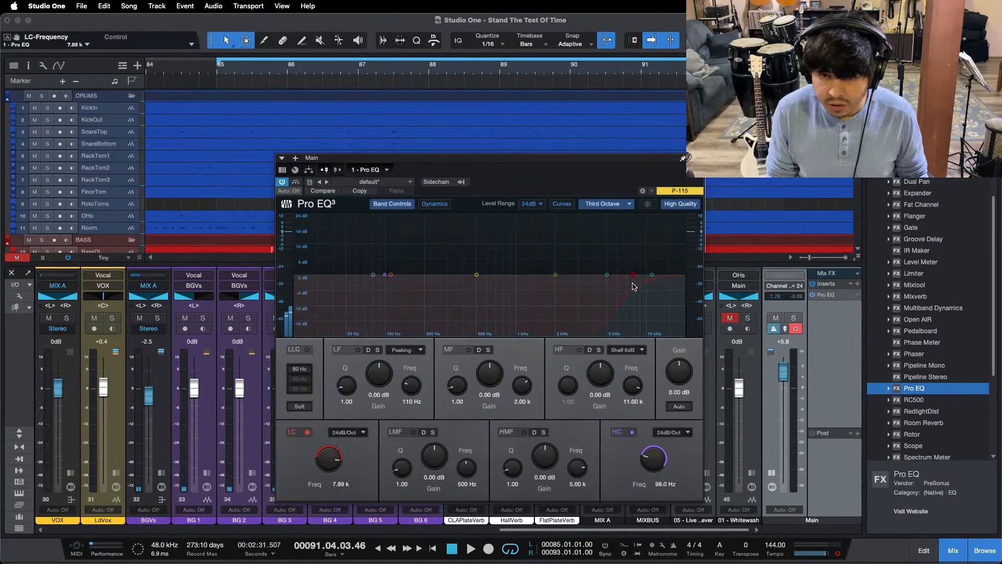
left_click_drag(385, 275, 645, 277)
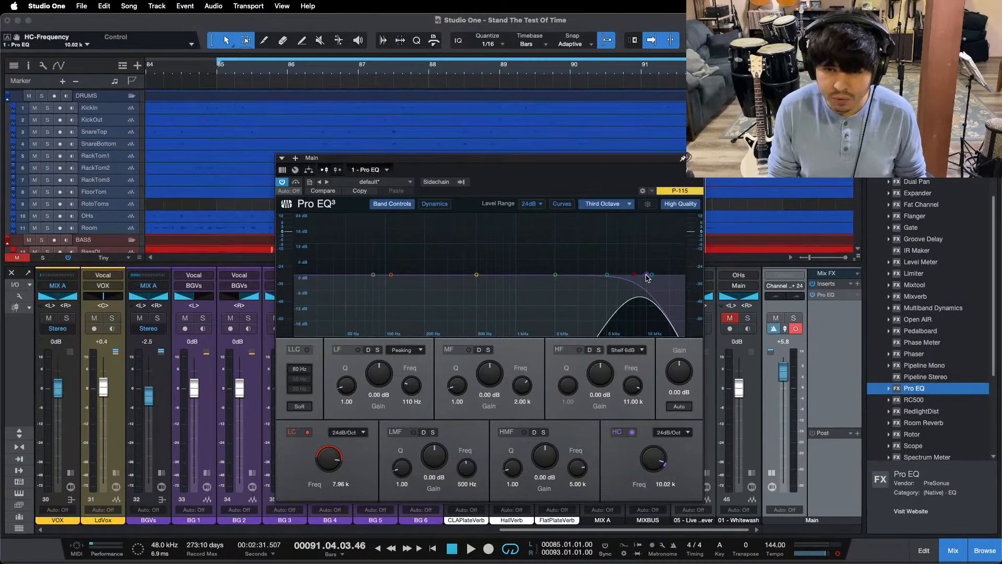
double_click(646, 276)
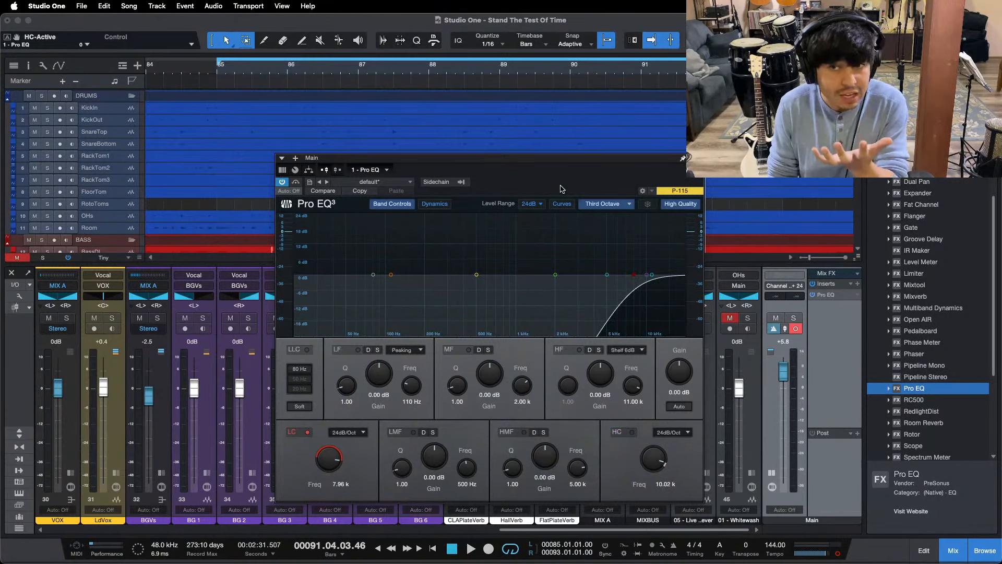
Step: Reset the Main fader to 0 dB and play the loop, soloing the 05 - Live reference to compare the high frequencies
left_click(788, 368, "alt")
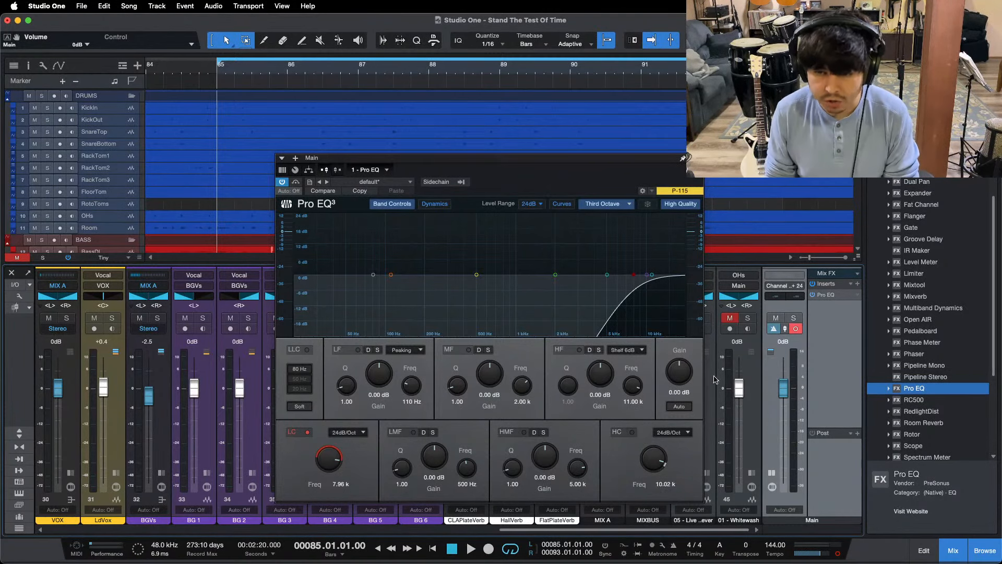
key("space")
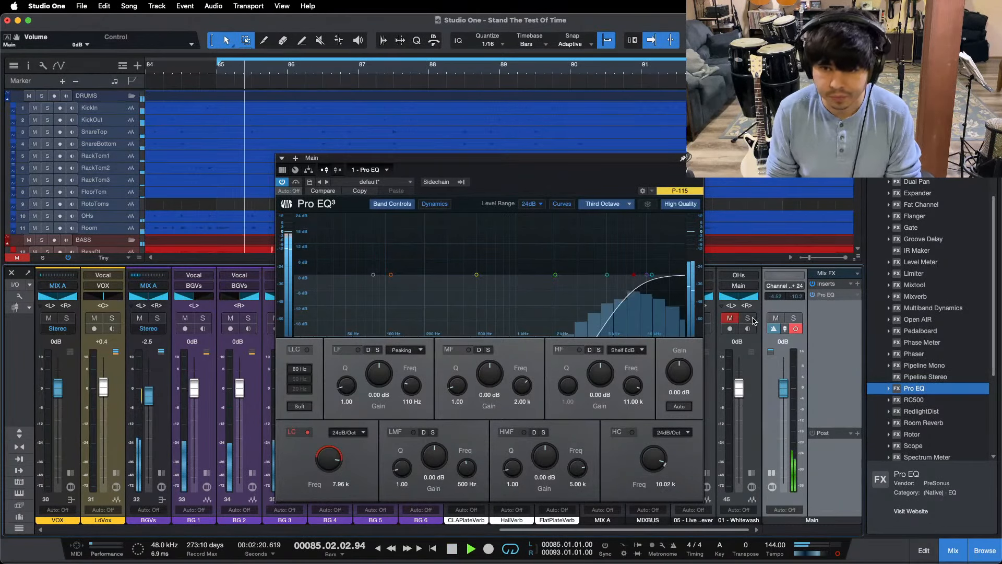
key("space")
key("space")
key("space")
key("space")
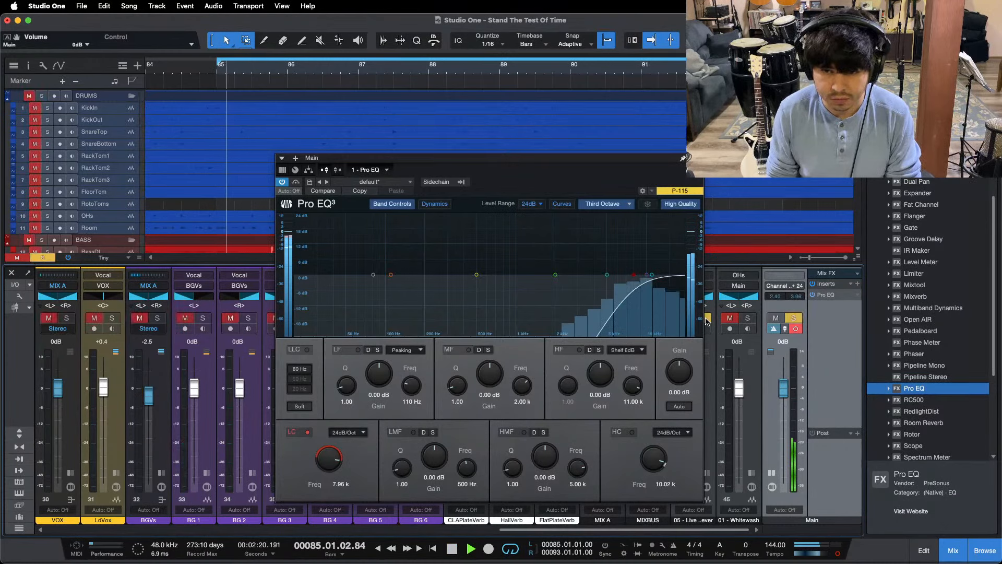
key("space")
key("space")
Step: Raise the OHs channel fader to -5.8 dB and return to the reference channels
left_click_drag(621, 533, 330, 532)
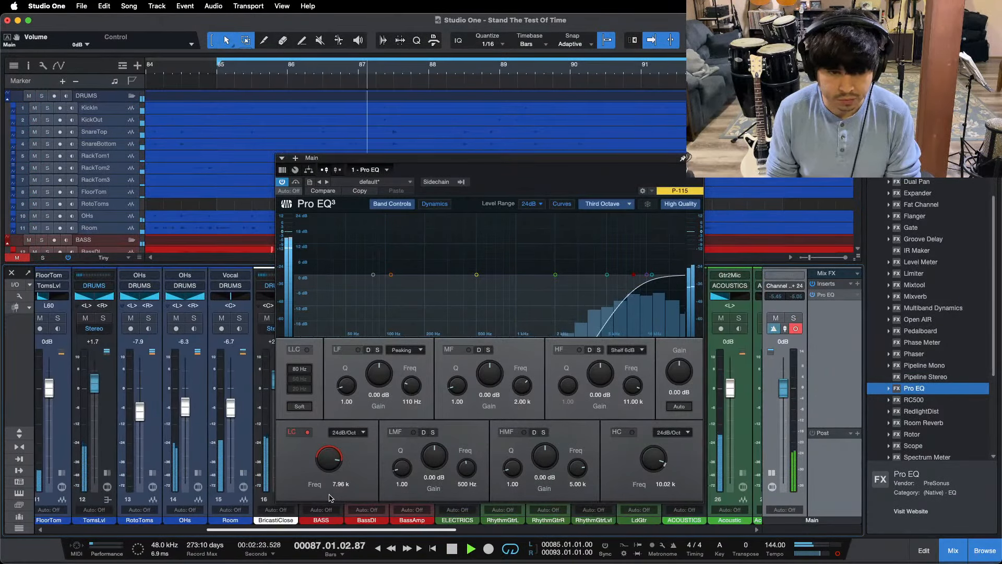
left_click_drag(186, 411, 186, 407)
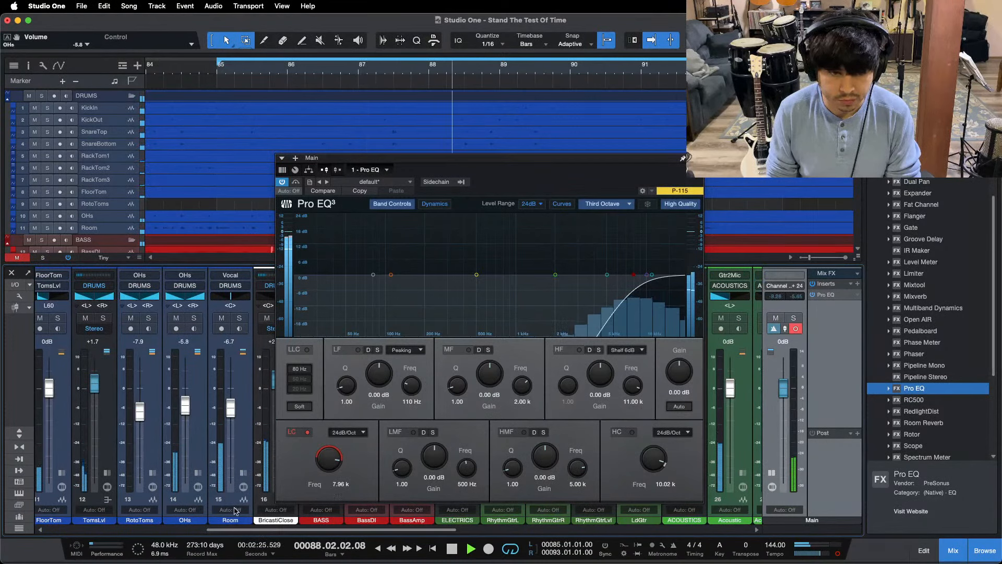
left_click_drag(235, 529, 529, 530)
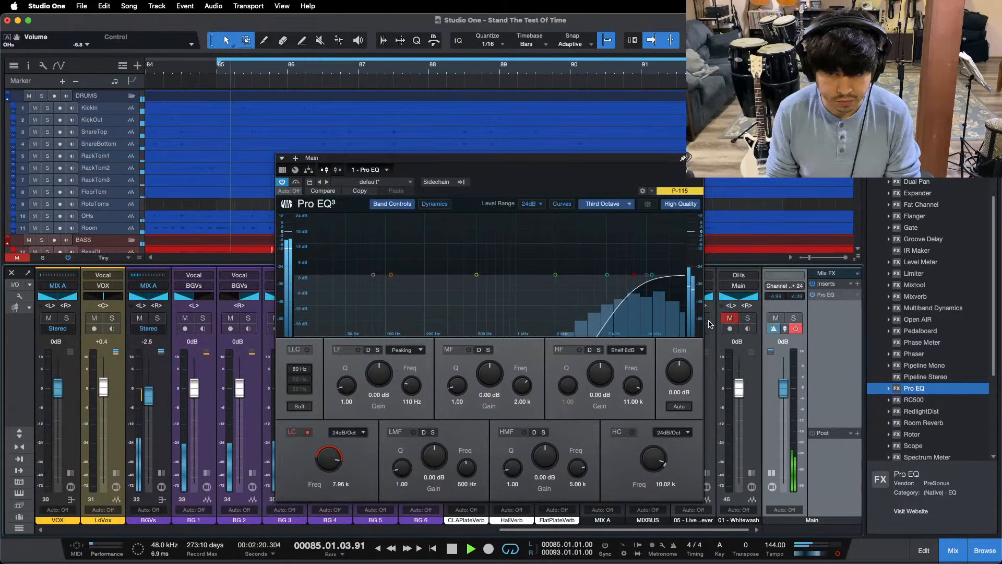
Step: Compare the mix's high frequencies with the 05 - Live and 01 - Whitewash references by alternately soloing them
left_click(708, 319)
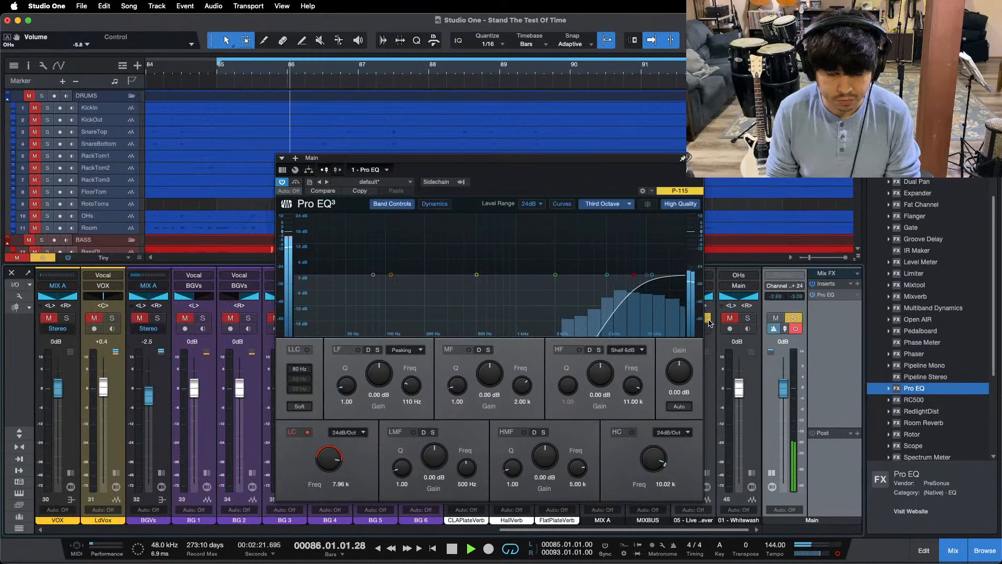
left_click(708, 320)
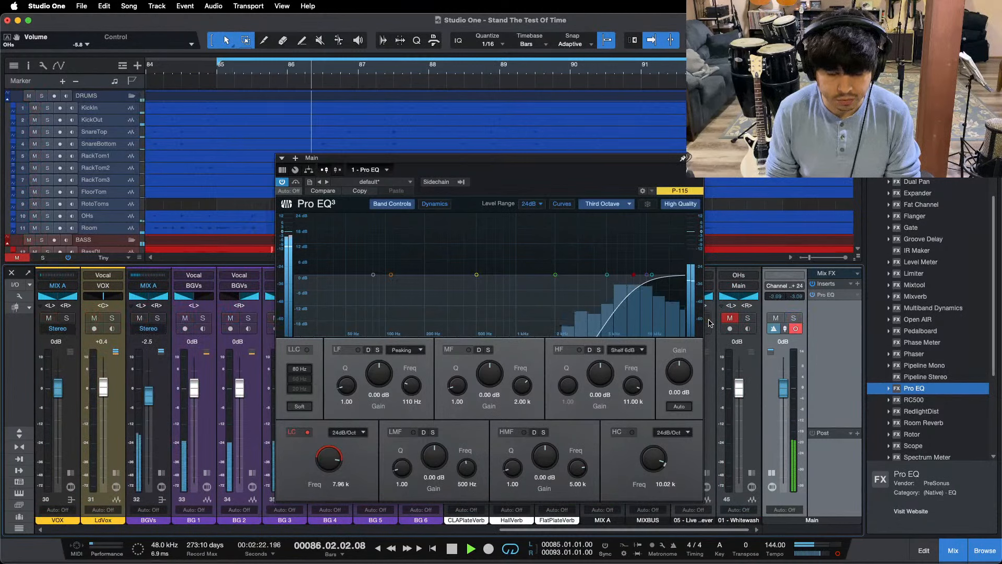
left_click(749, 319)
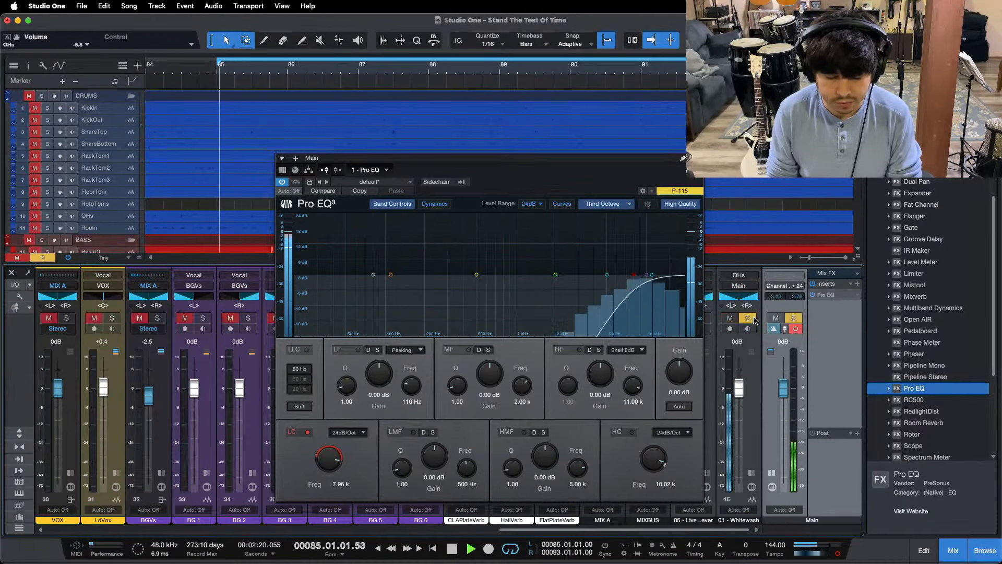
left_click(752, 318)
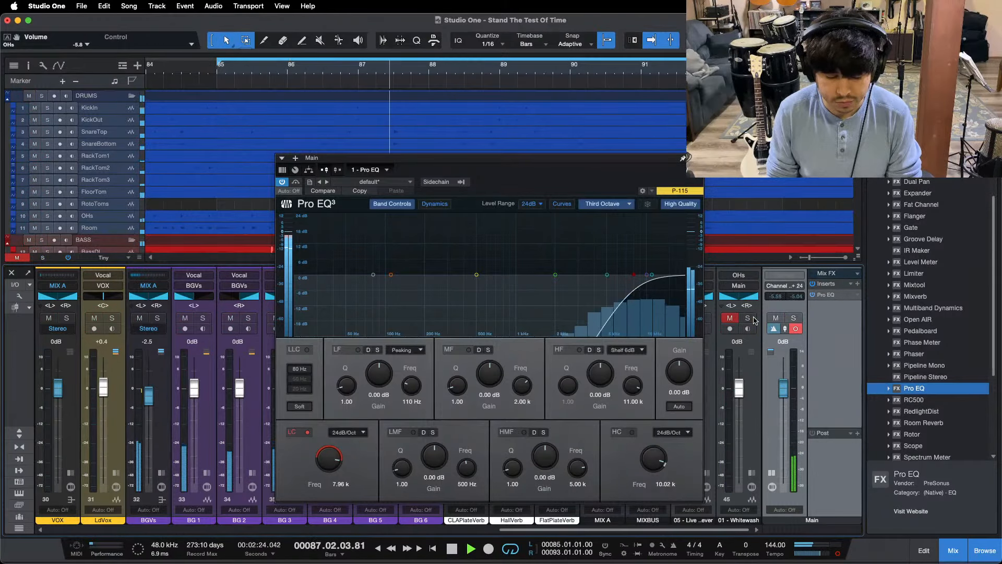
left_click(749, 318)
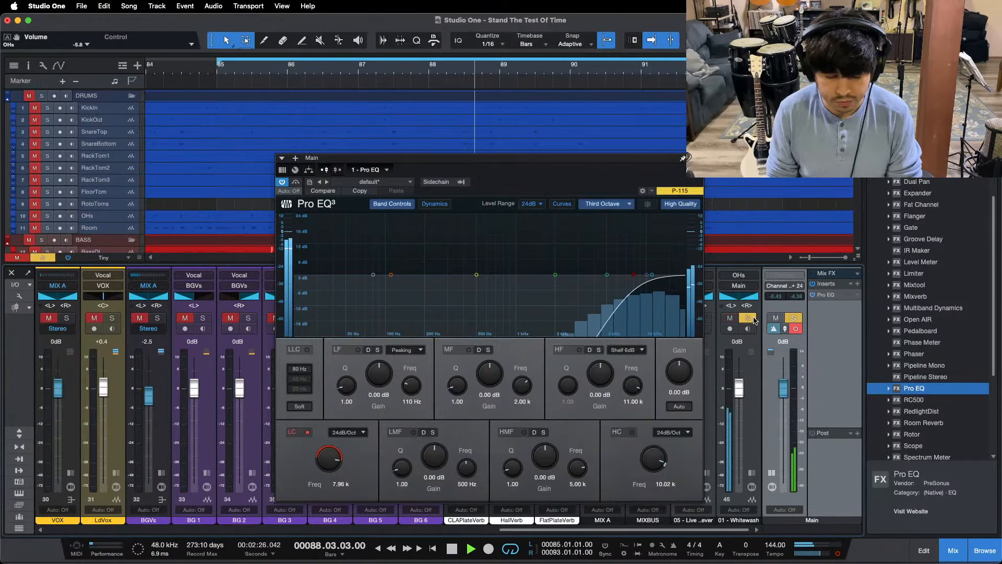
left_click(749, 318)
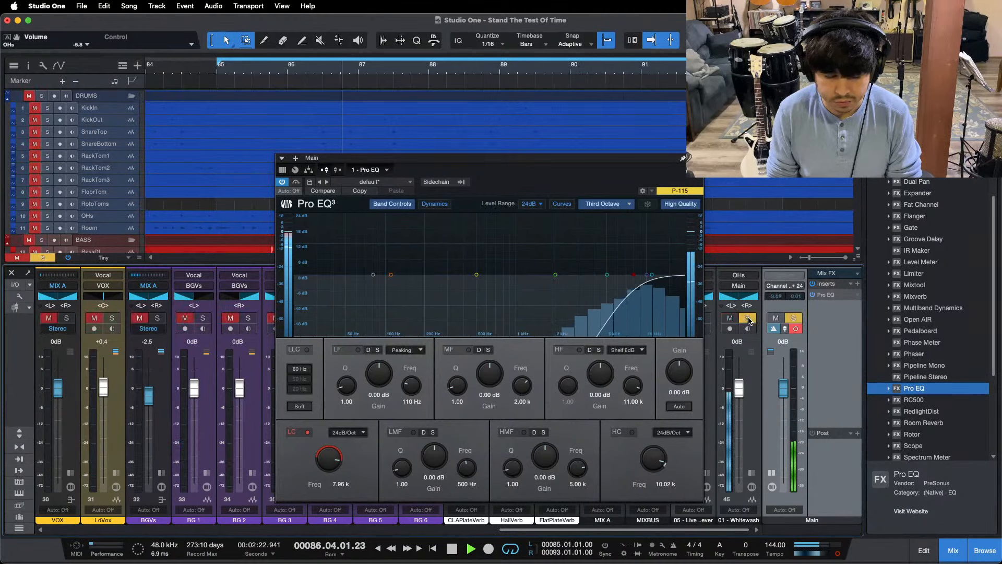
Step: Restart the loop repeatedly and compare the mix's high end with 01 - Whitewash, finishing with the reference's solo off
left_click_drag(548, 530, 690, 508)
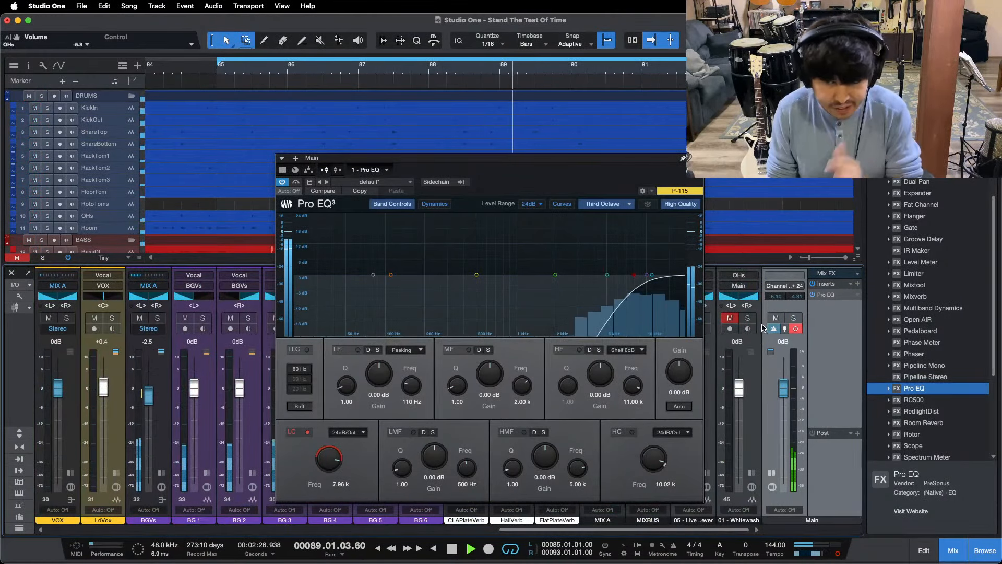
key("KP_1")
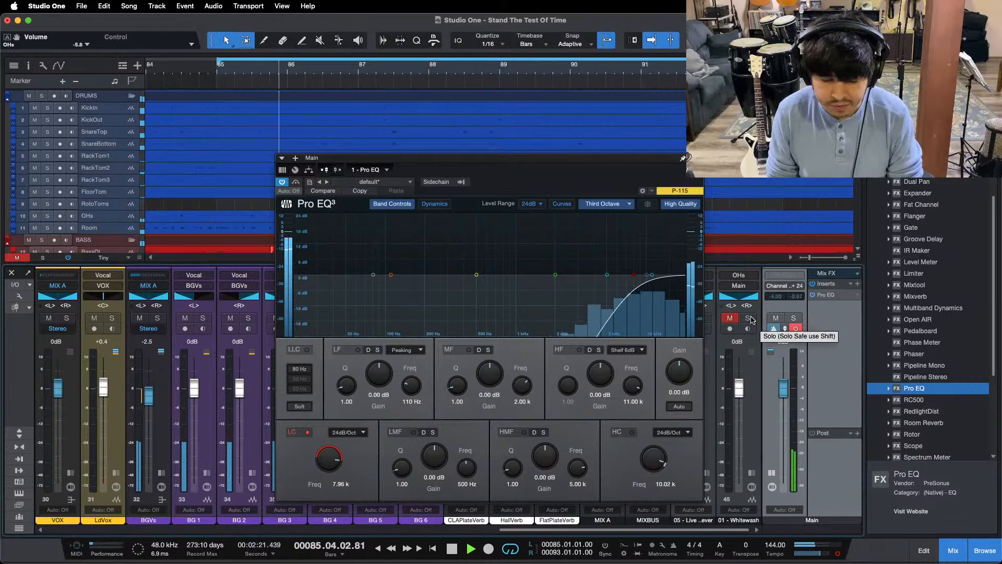
left_click(749, 319)
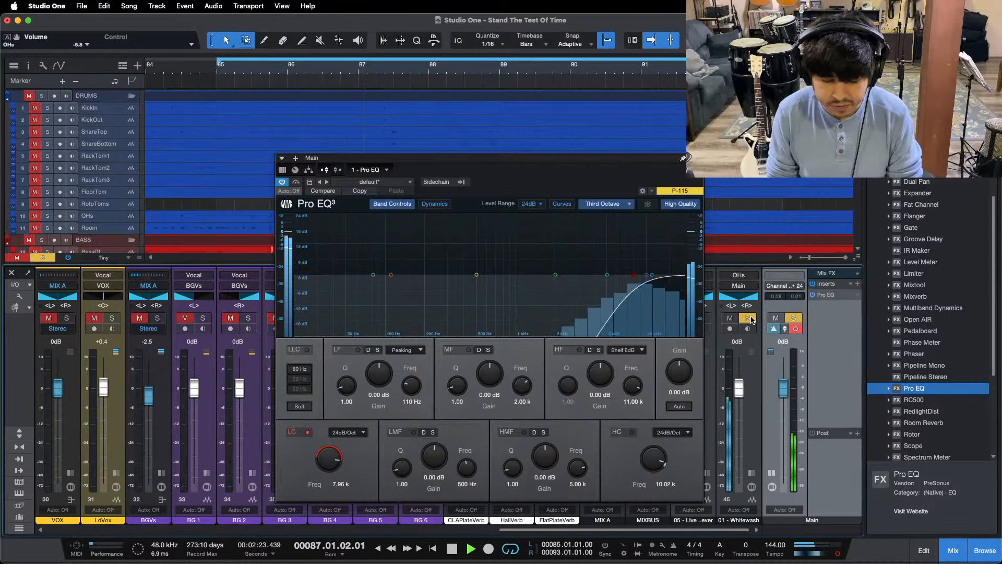
left_click(749, 319)
key("KP_1")
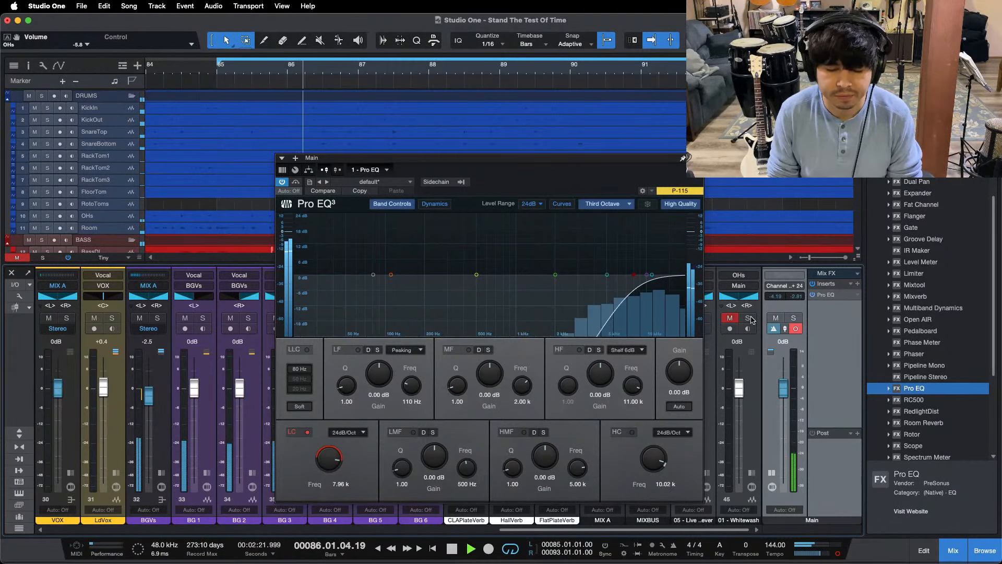
left_click(750, 318)
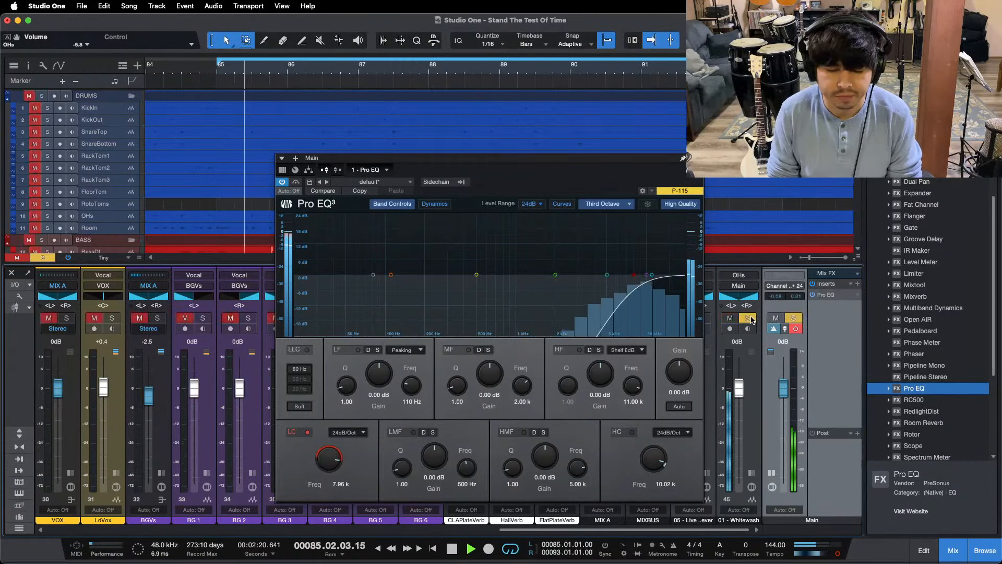
left_click(749, 318)
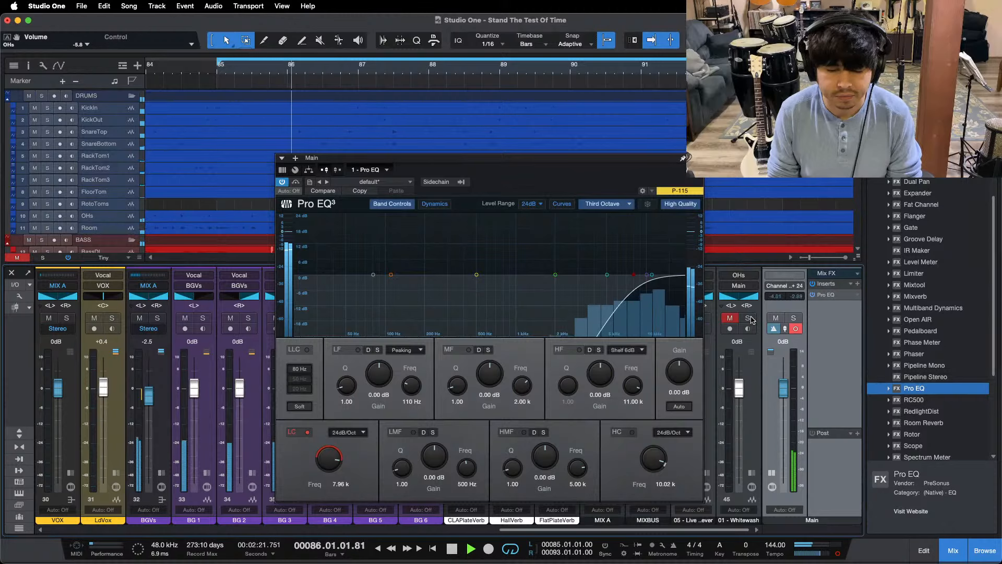
left_click(751, 319)
left_click(750, 319)
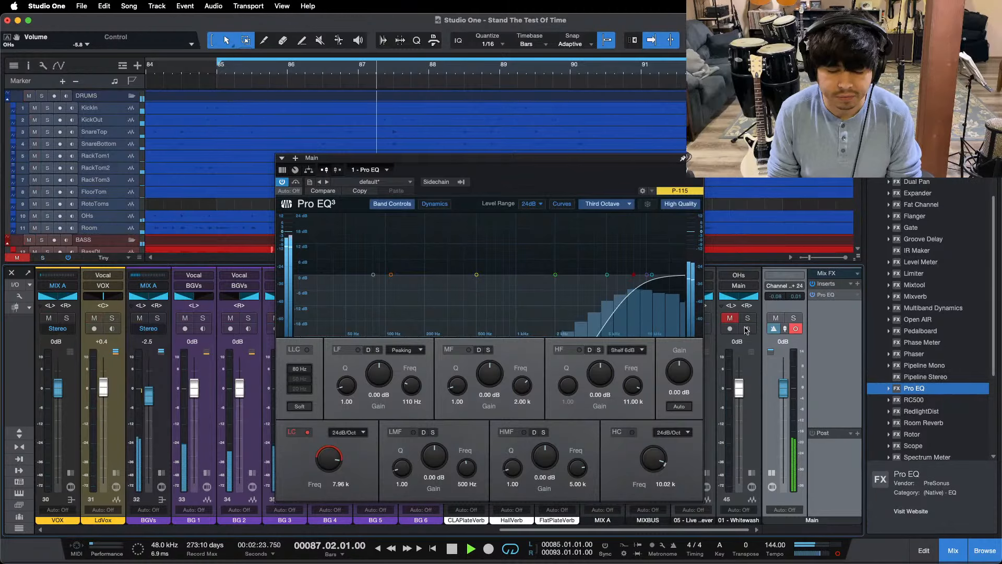
Step: Raise the HF gain in the SnareLvl bus's Pro EQ to 6.24 dB and return to the reference channels
left_click_drag(599, 528, 233, 531)
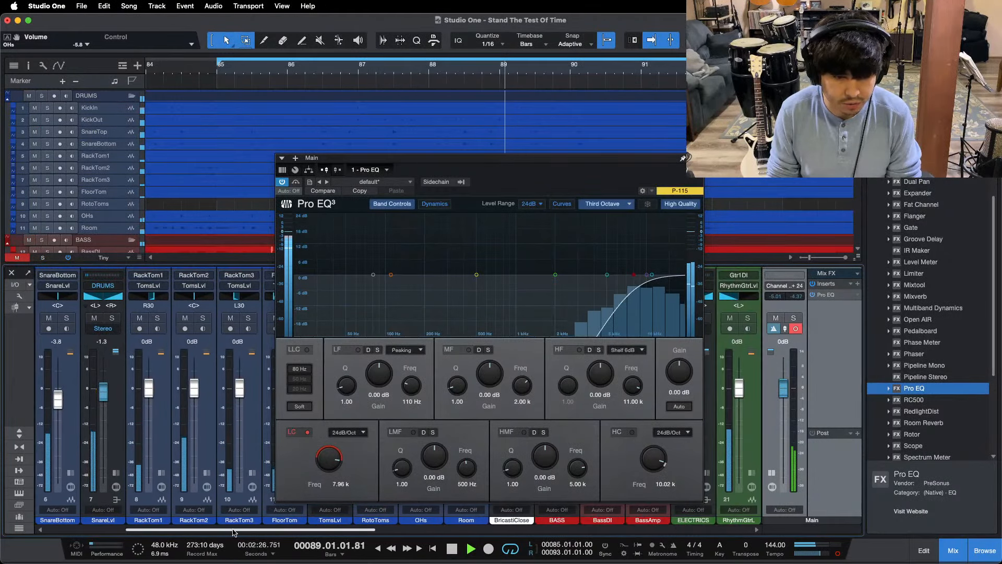
left_click(116, 473)
left_click(145, 307)
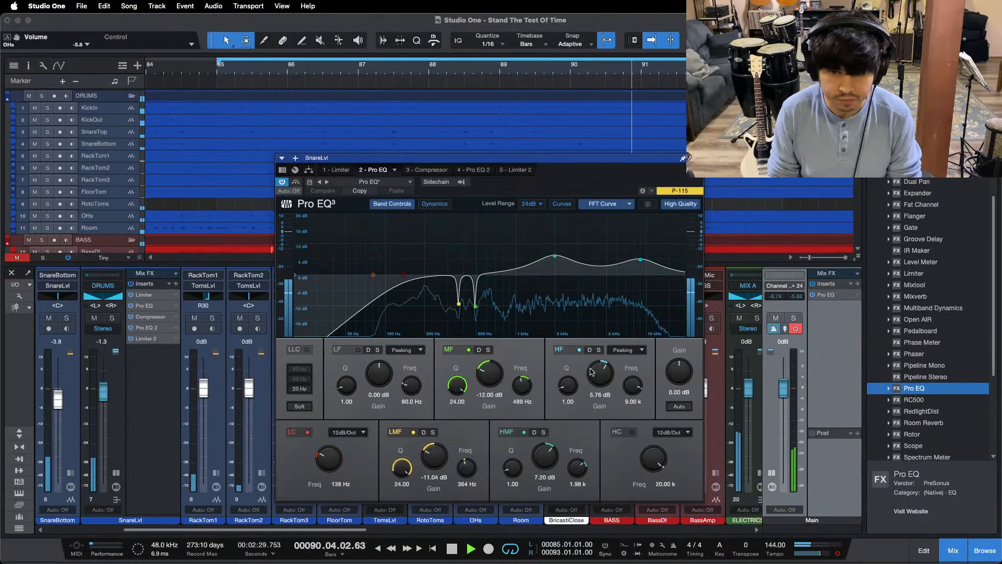
left_click_drag(328, 529, 711, 531)
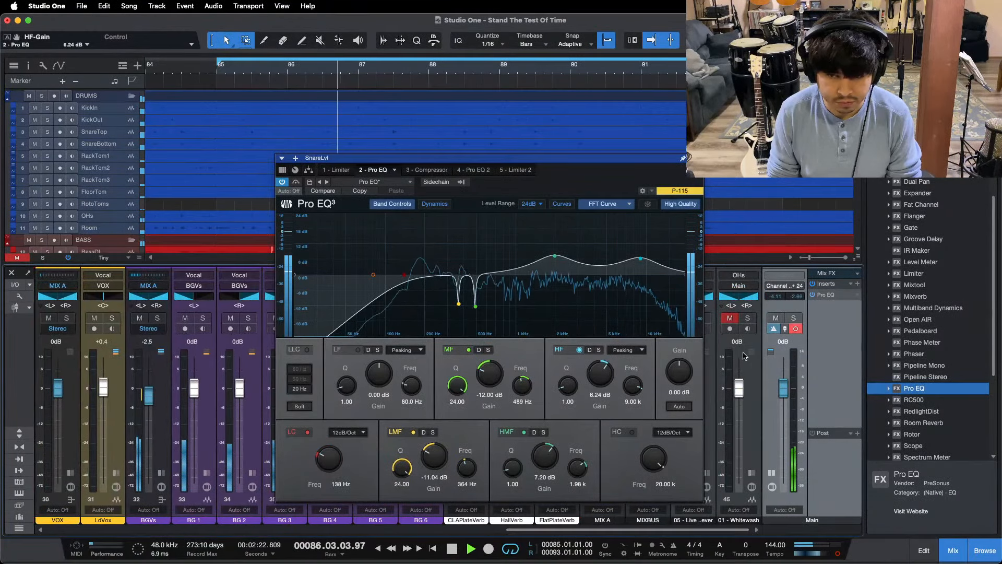
Step: Compare the mix's high band with 01 - Whitewash by toggling the reference's solo, and close the SnareLvl Pro EQ
left_click(745, 319)
left_click(747, 318)
left_click(729, 318)
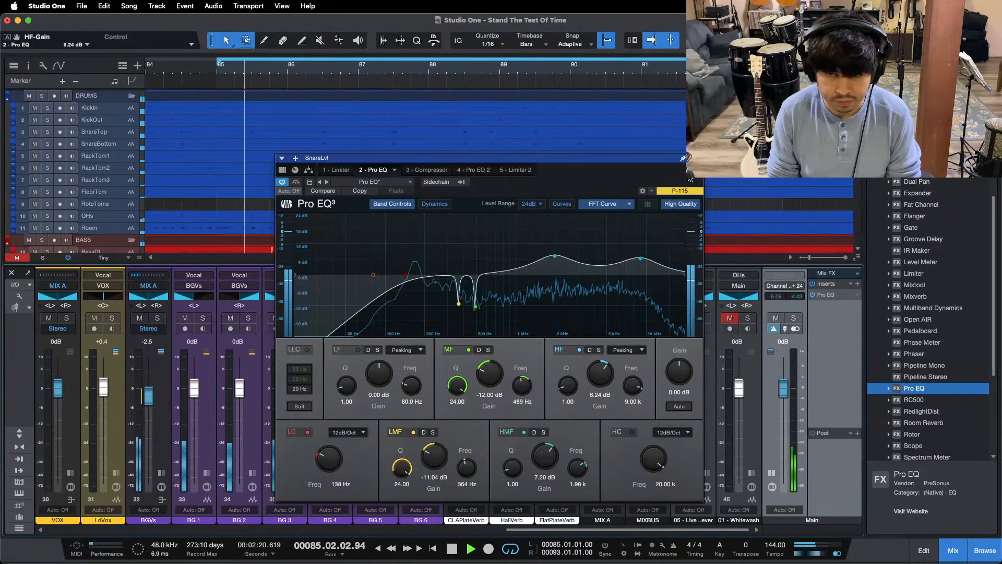
key("super+w")
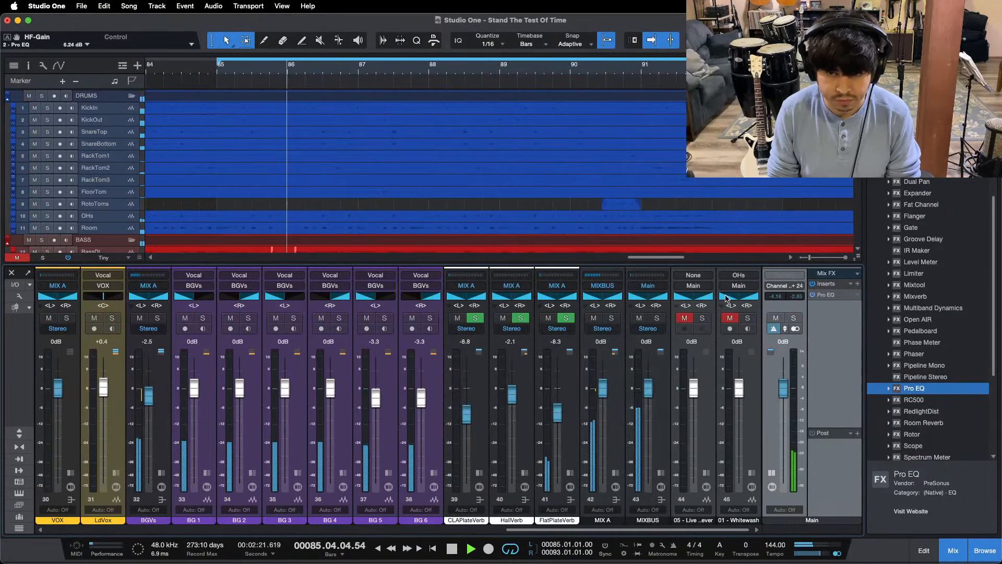
Step: Compare the mix's high band with 05 - Live by alternately soloing the reference and replaying the section
left_click(703, 319)
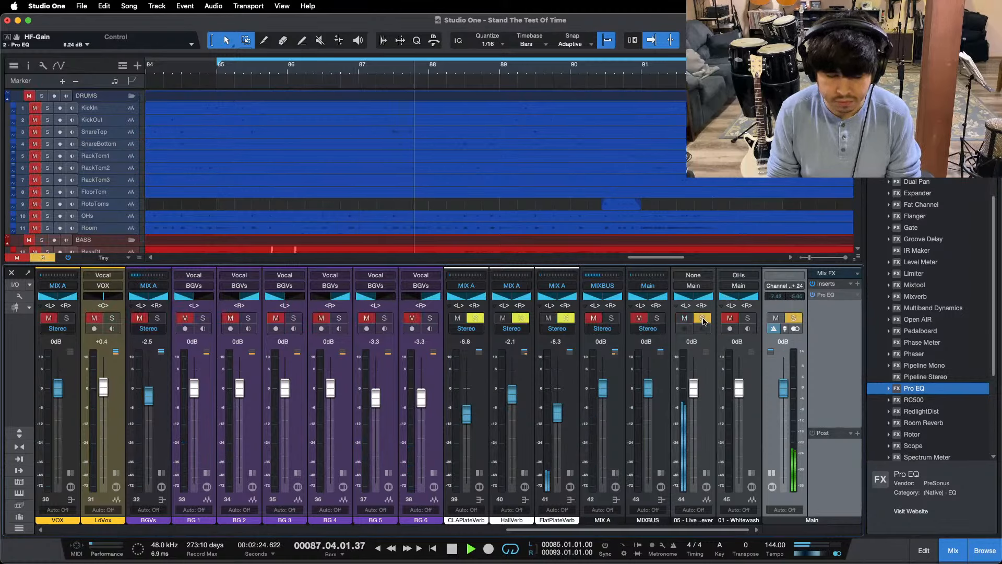
left_click(703, 319)
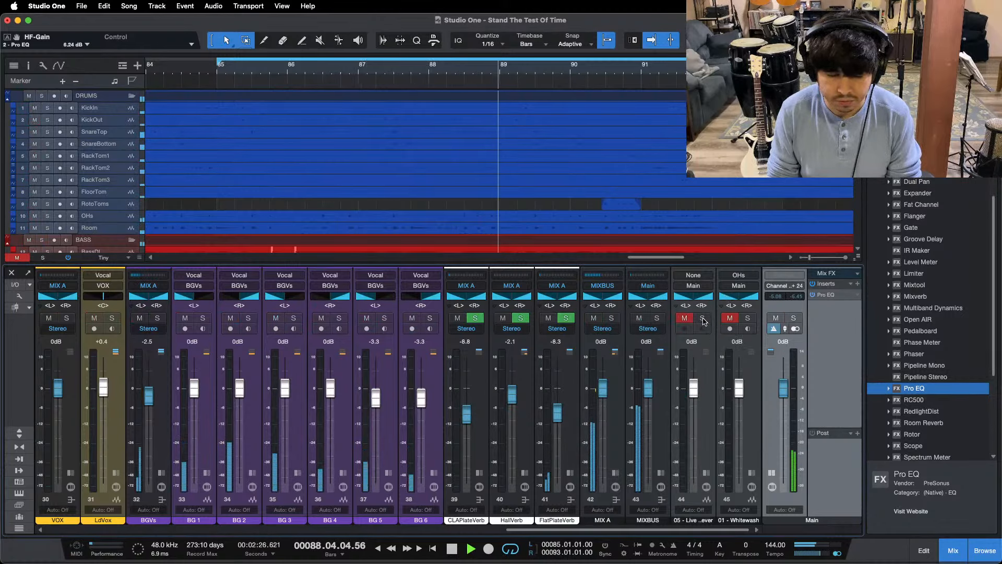
left_click(391, 69)
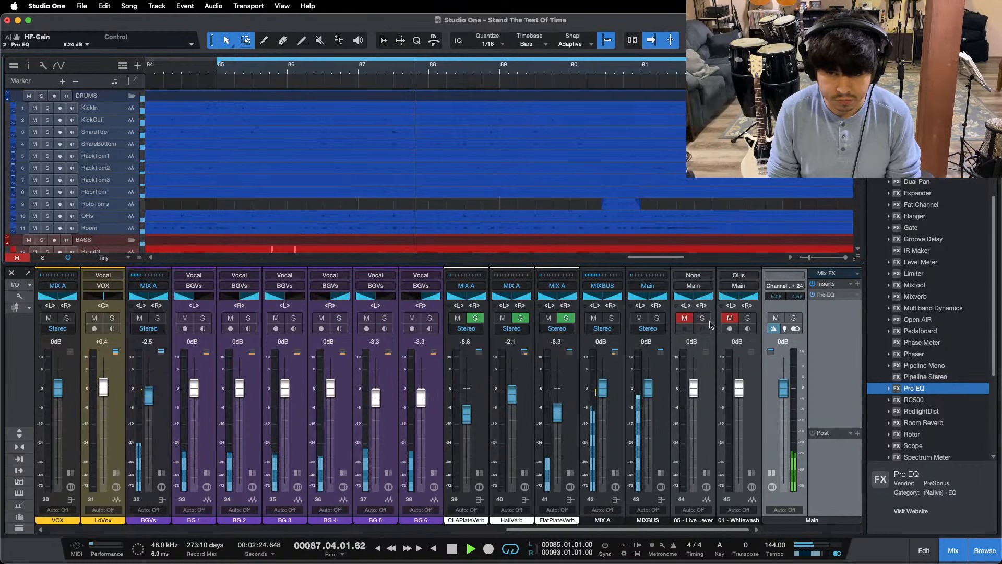
left_click(703, 318)
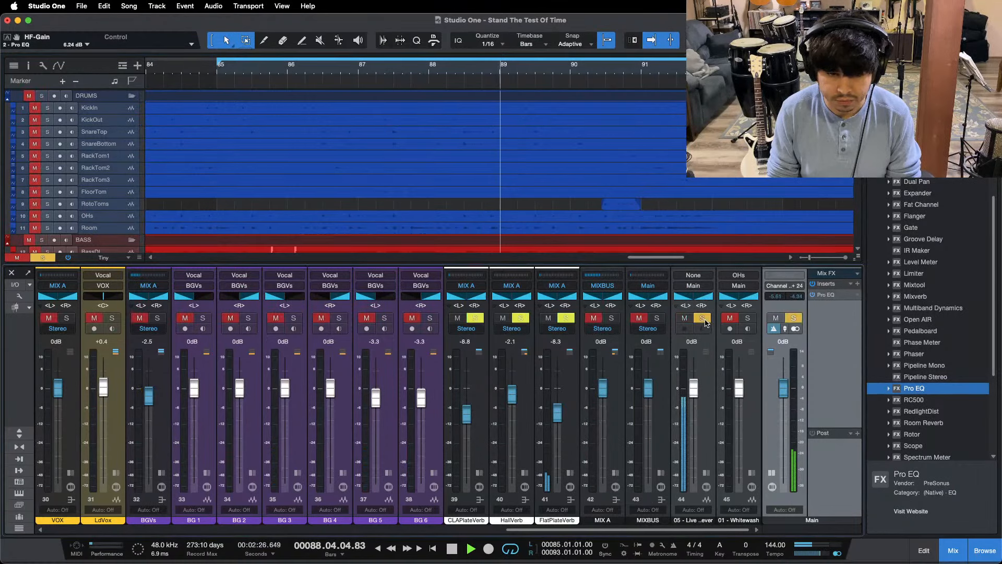
left_click(349, 54)
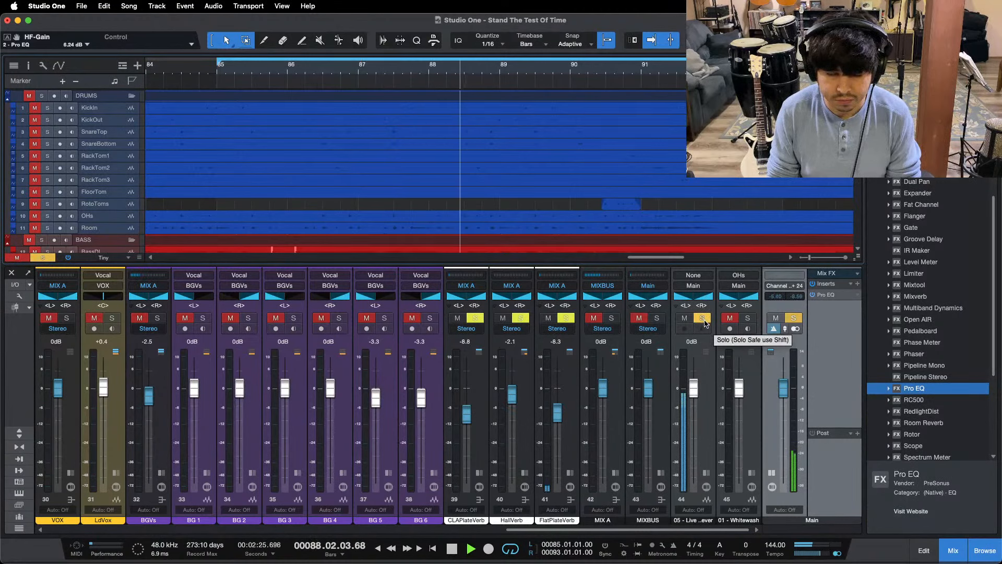
left_click(703, 318)
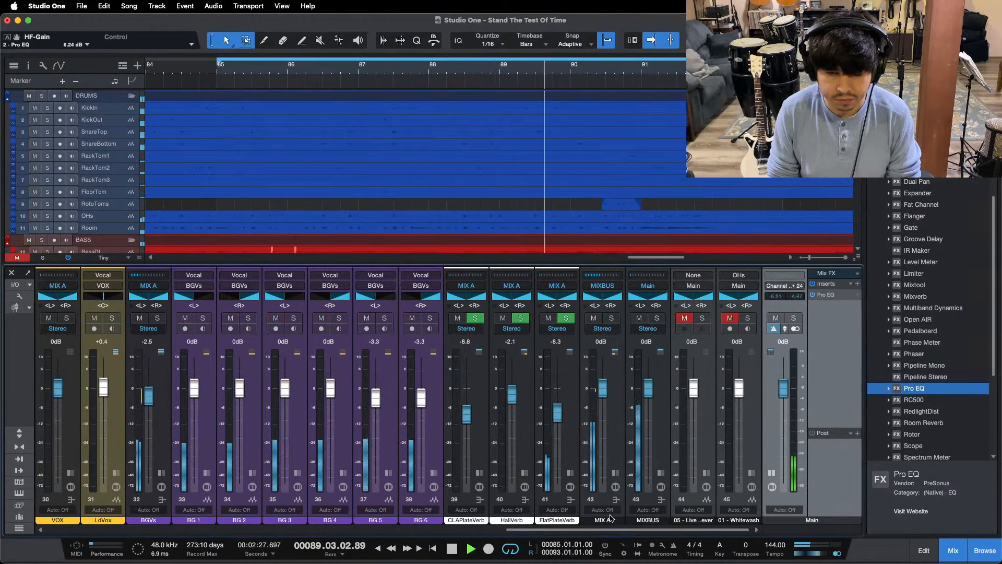
Step: Lower the H band's low threshold to -25.80 dB in the ACOUSTICS bus's Multiband Dynamics and return to the reference channels
scroll(398, 502, "left", 10)
scroll(398, 502, "left", 1)
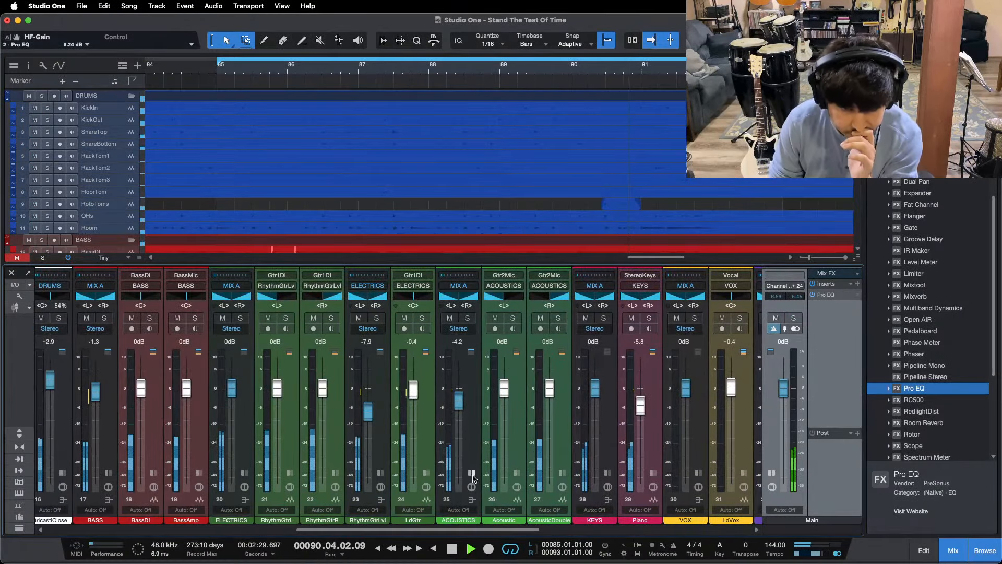
left_click(472, 473)
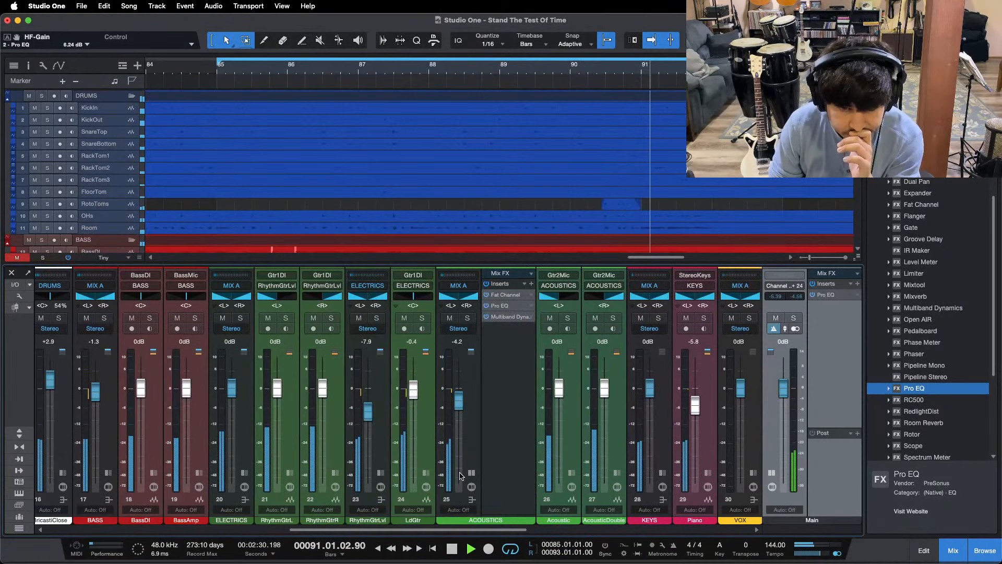
left_click(500, 318)
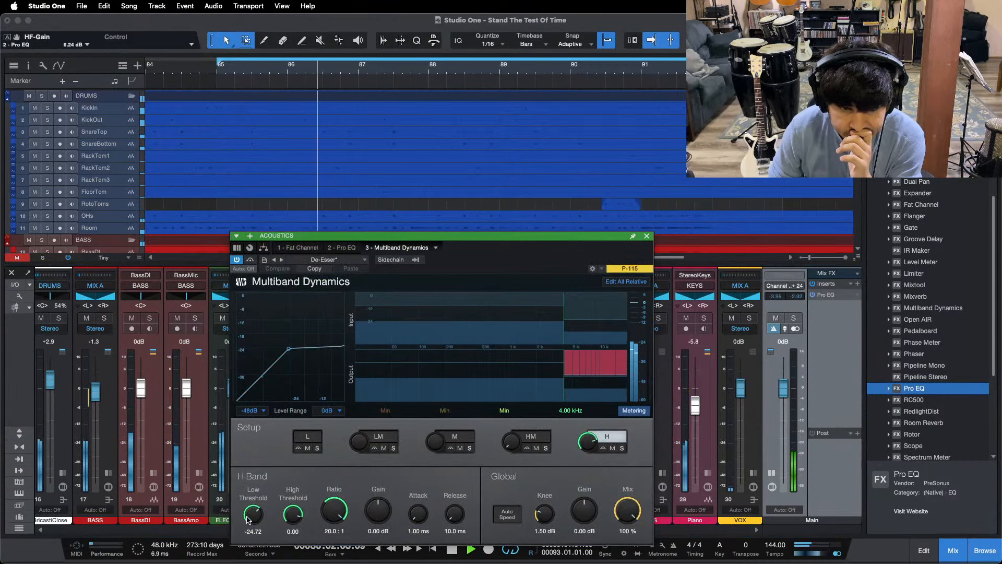
left_click_drag(254, 515, 253, 517)
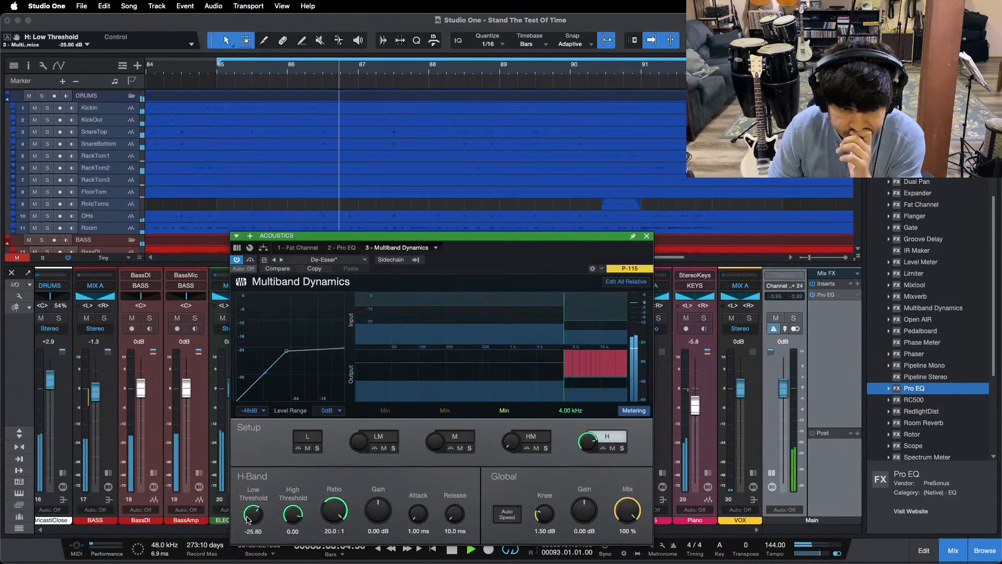
left_click(646, 235)
scroll(463, 535, "right", 4)
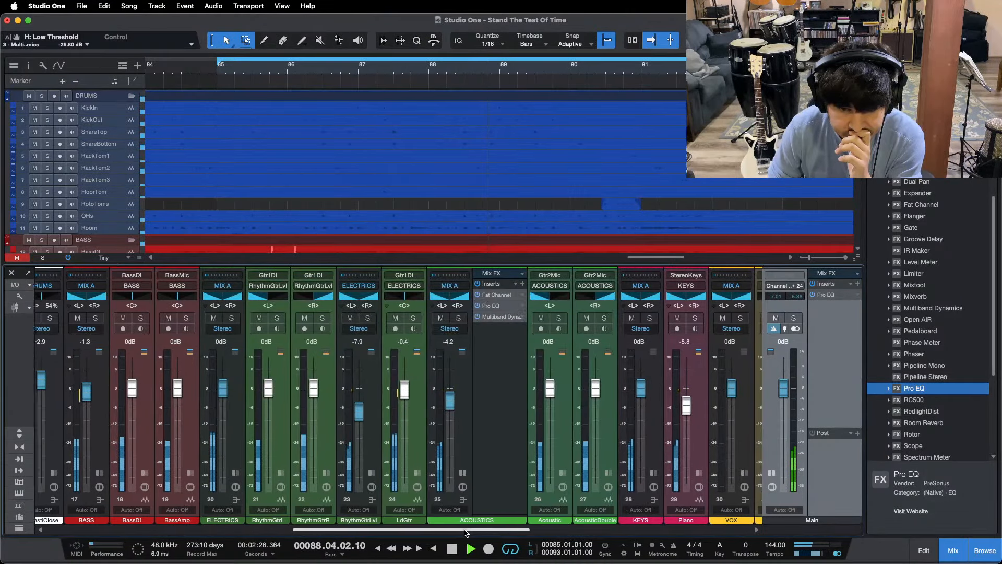
scroll(591, 532, "right", 5)
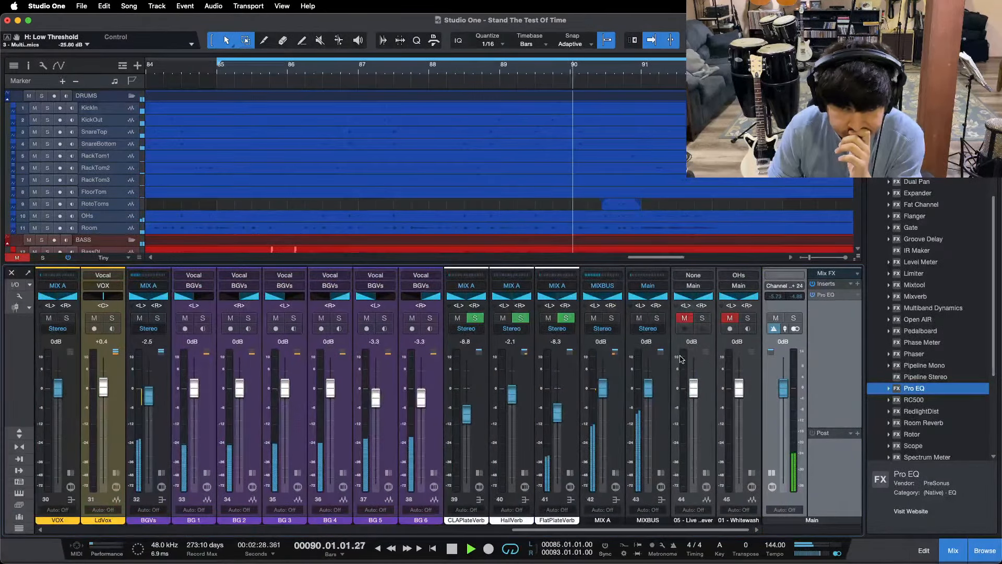
Step: Compare the mix's high band with 01 - Whitewash and 05 - Live in turn, leaving both references unsoloed
left_click(749, 318)
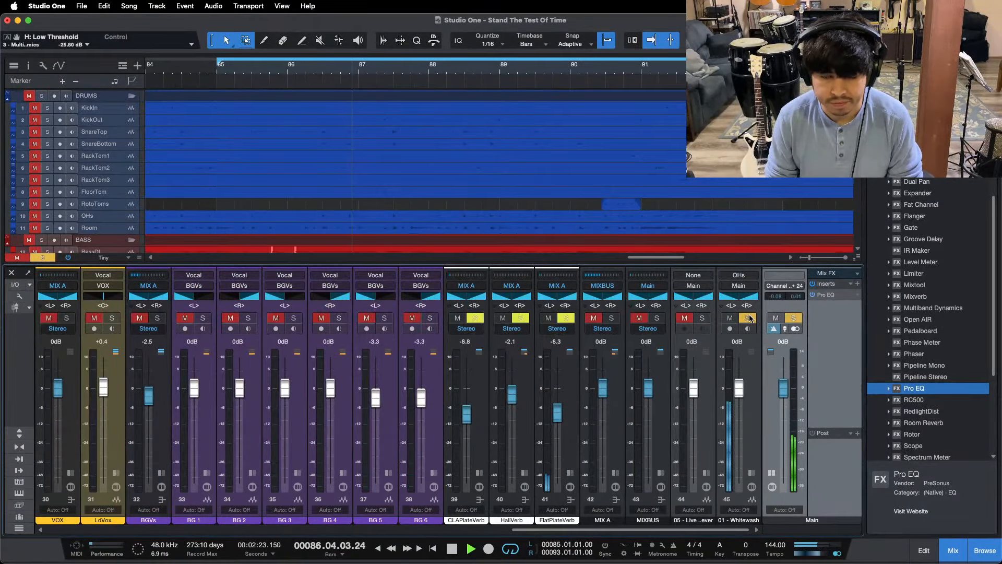
left_click(750, 317)
left_click(729, 318)
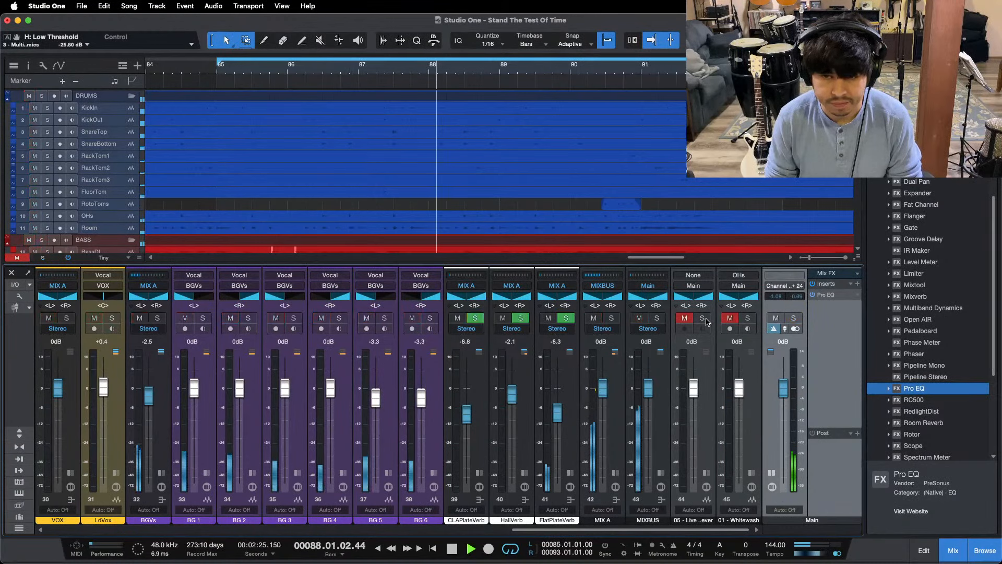
left_click(703, 319)
left_click(703, 319)
left_click(684, 318)
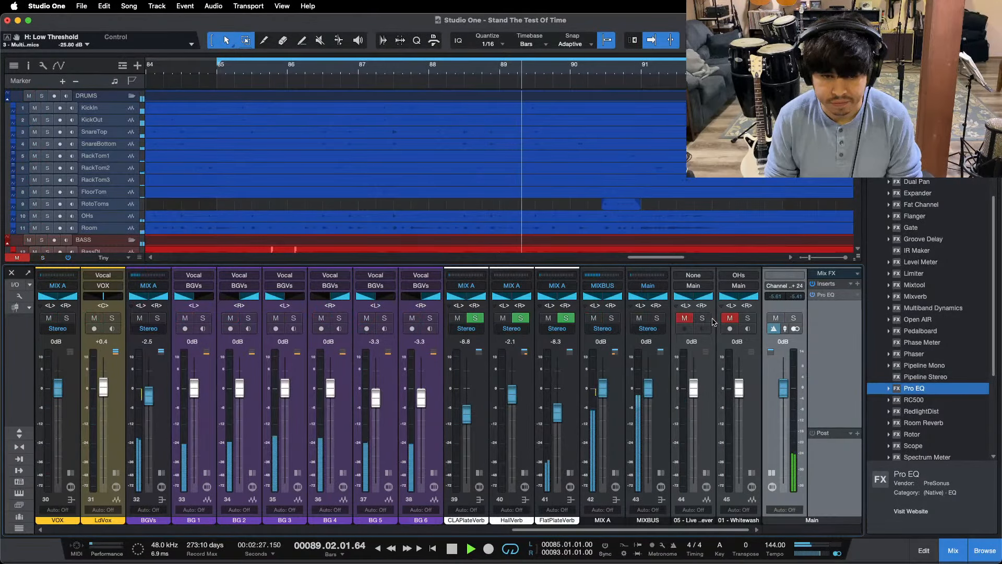
Step: Switch the Main output to mono, set its Pro EQ to pass 4.89 to 10.02 kHz using low and high cuts, and restart the loop
left_click(826, 295)
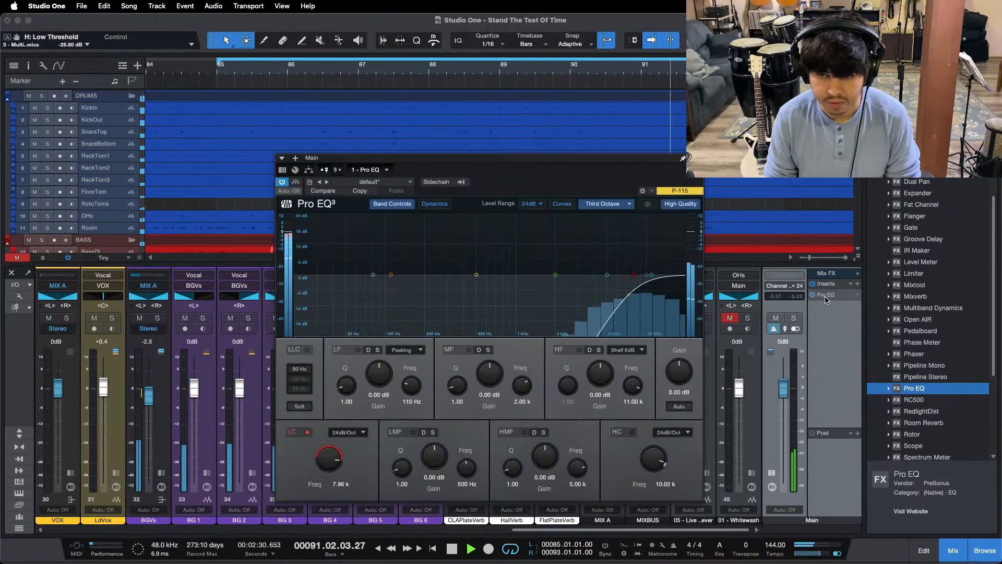
left_click(837, 554)
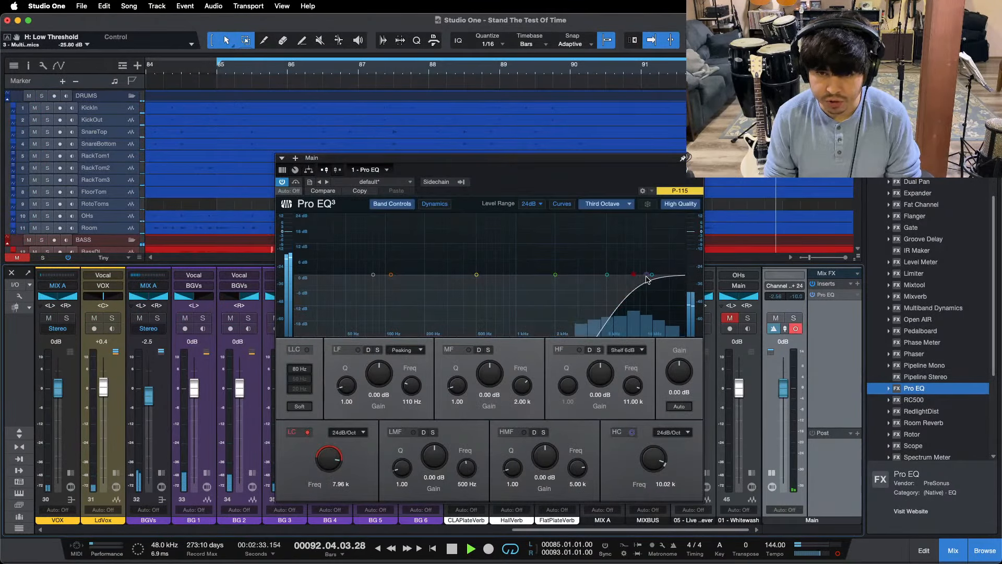
left_click(632, 432)
left_click_drag(636, 276, 615, 265)
left_click(696, 158)
key("KP_1")
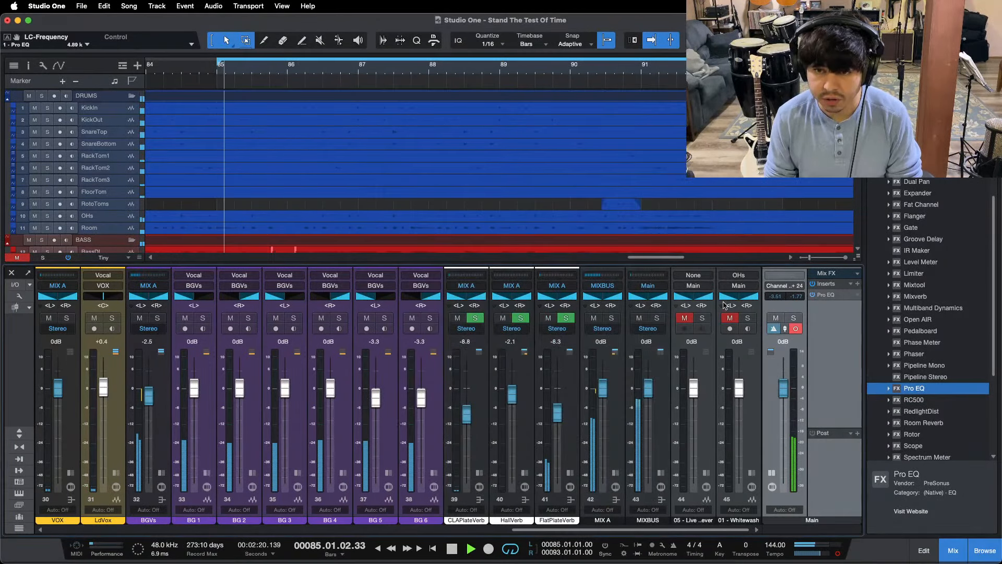
Step: Compare the mix's 4.89 to 10.02 kHz band with 01 - Whitewash in mono by repeatedly toggling the reference's solo
left_click(749, 320)
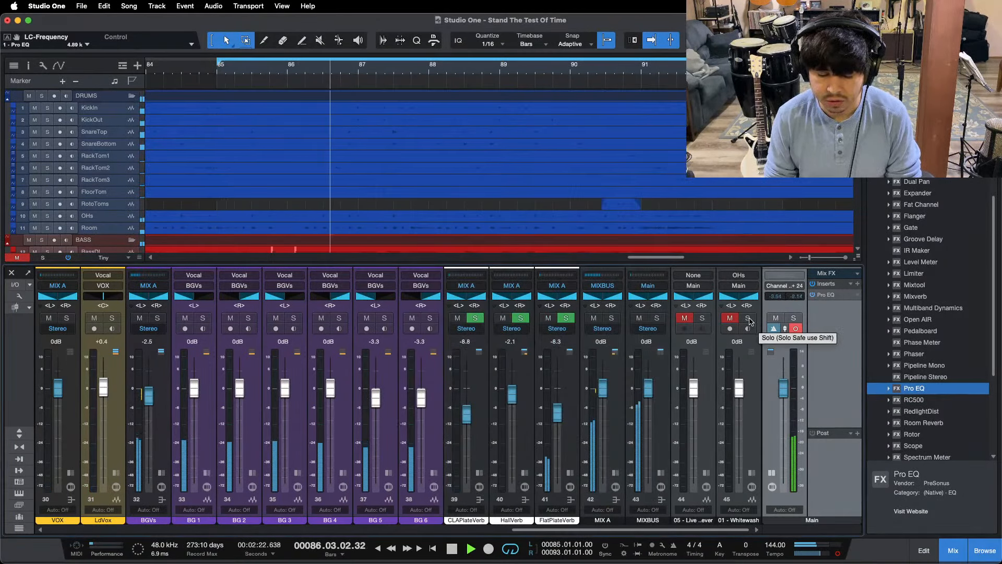
left_click(749, 320)
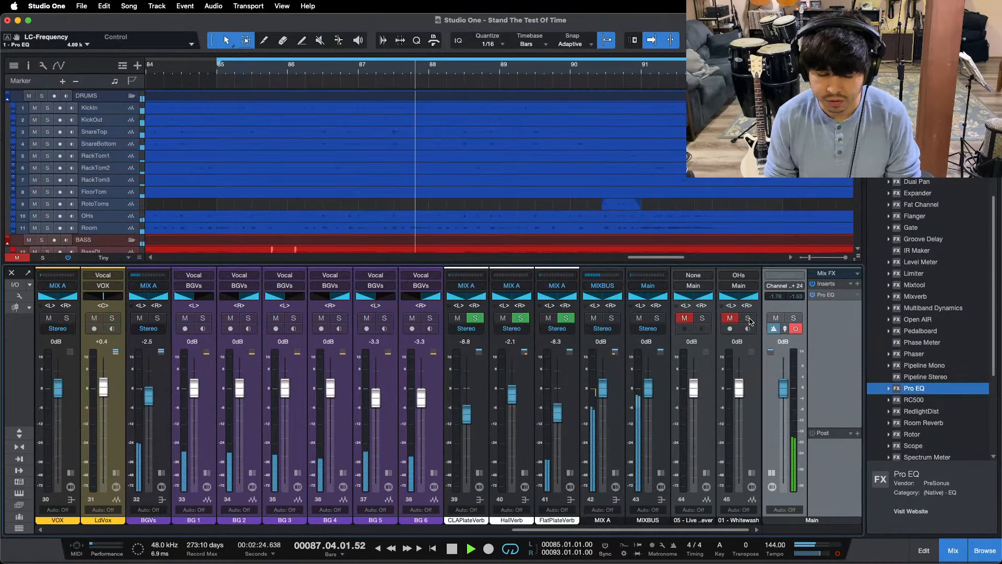
left_click(749, 320)
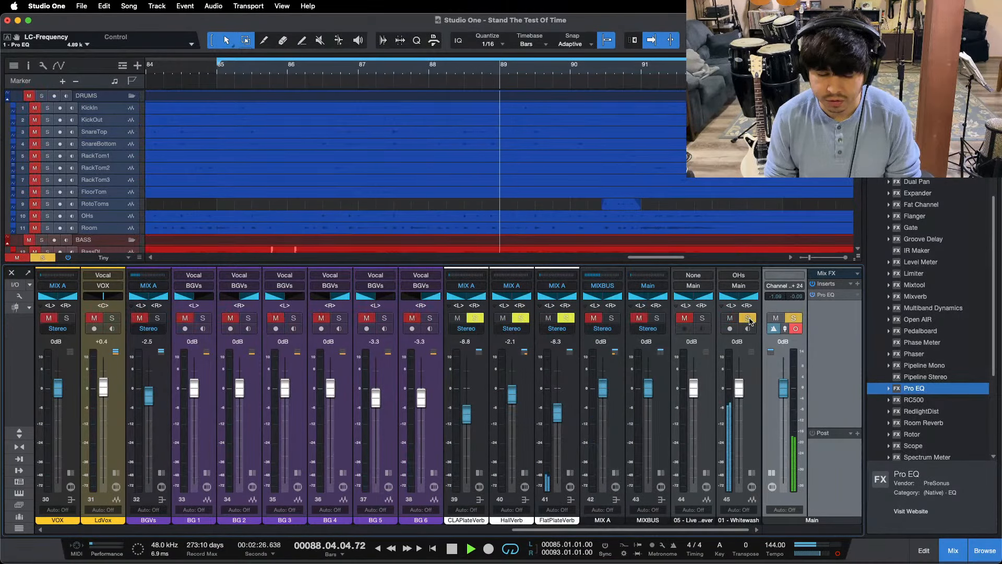
left_click(749, 320)
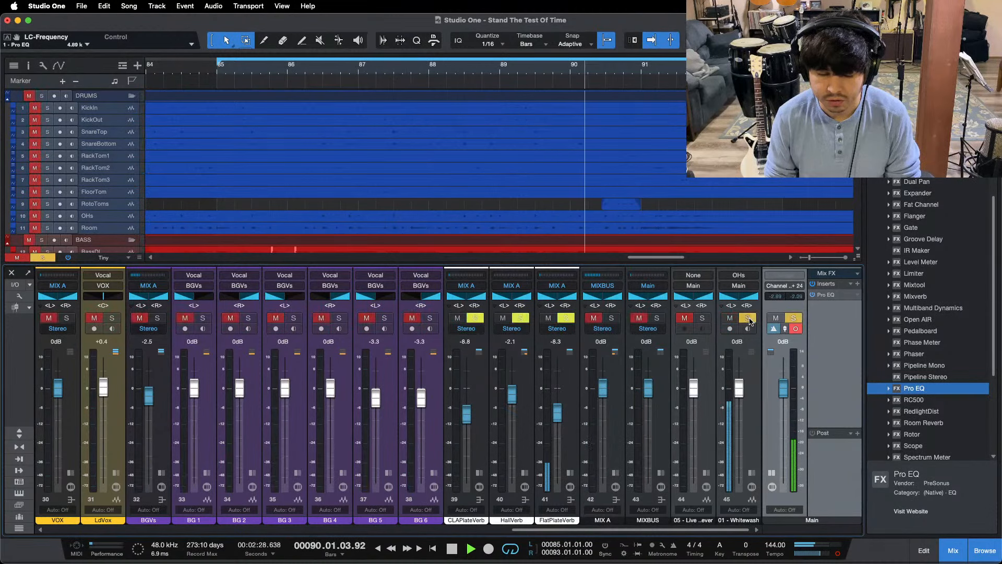
key("KP_1")
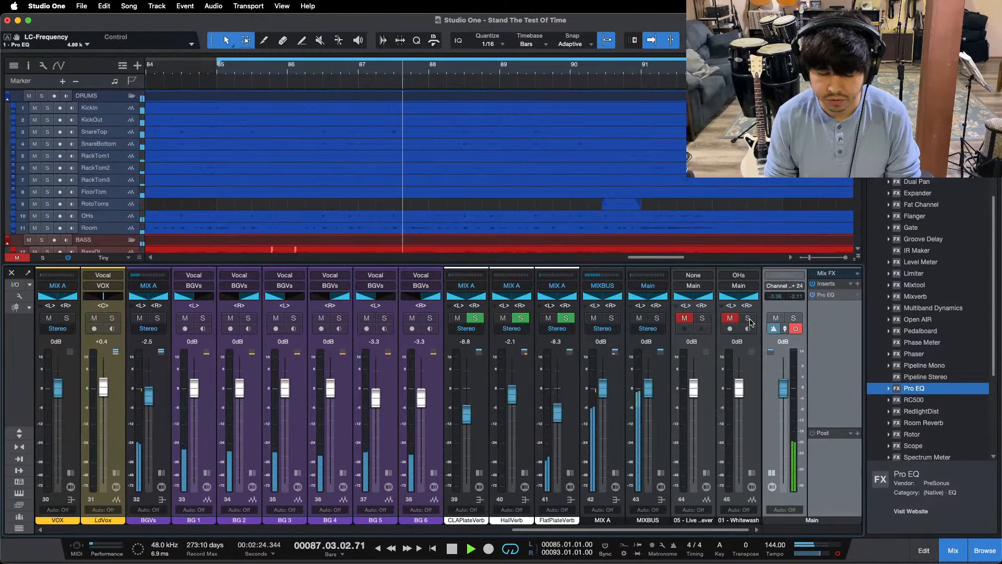
left_click(748, 318)
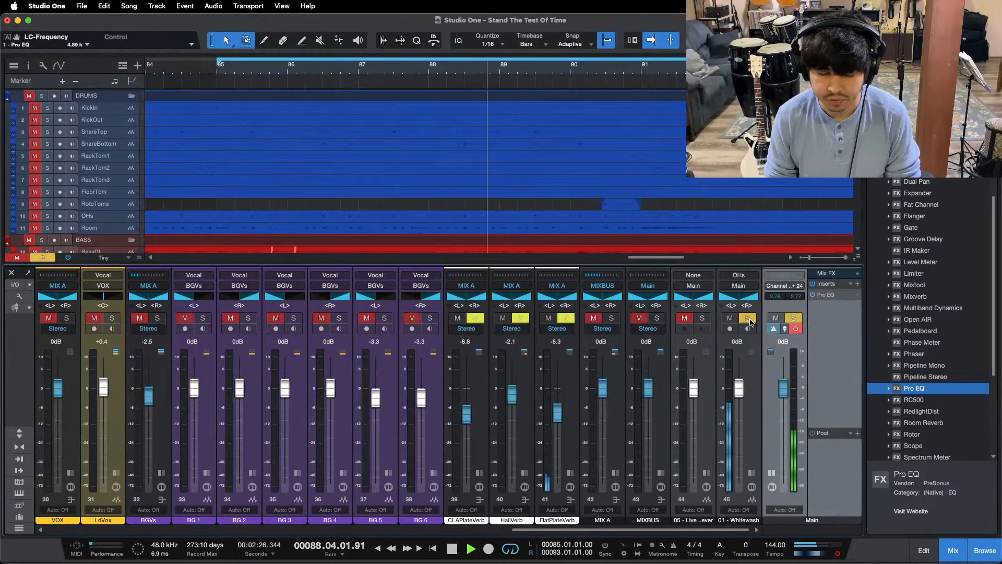
left_click(749, 318)
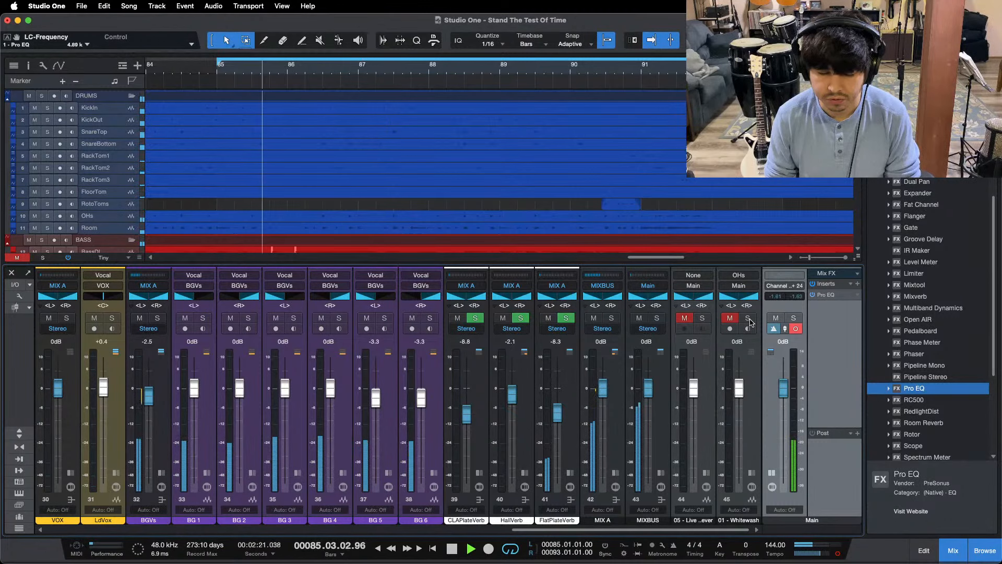
left_click(749, 320)
left_click(749, 319)
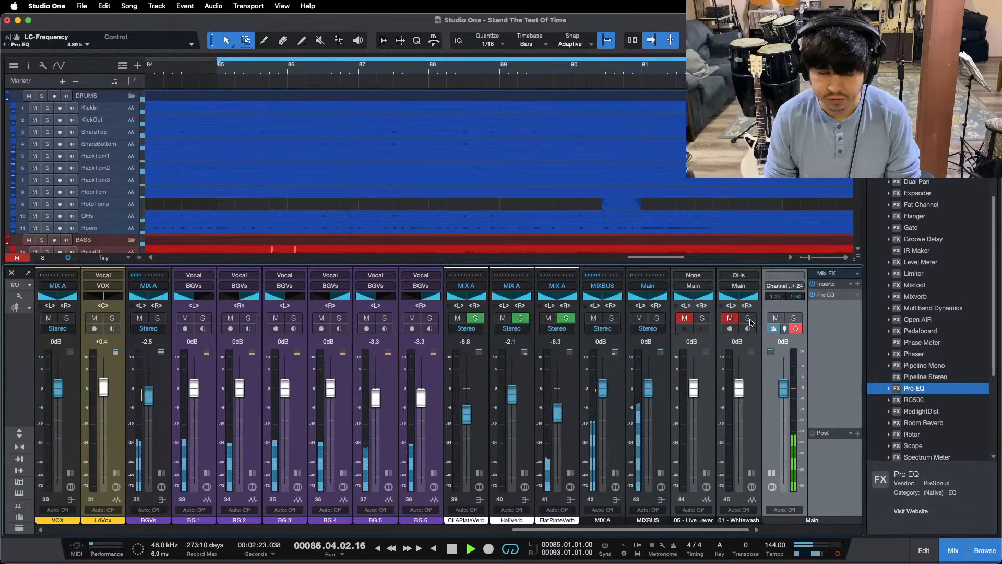
Step: Return the Main output to stereo, restart the loop and compare the filtered band with 05 - Live through its solo
left_click(836, 554)
key("KP_1")
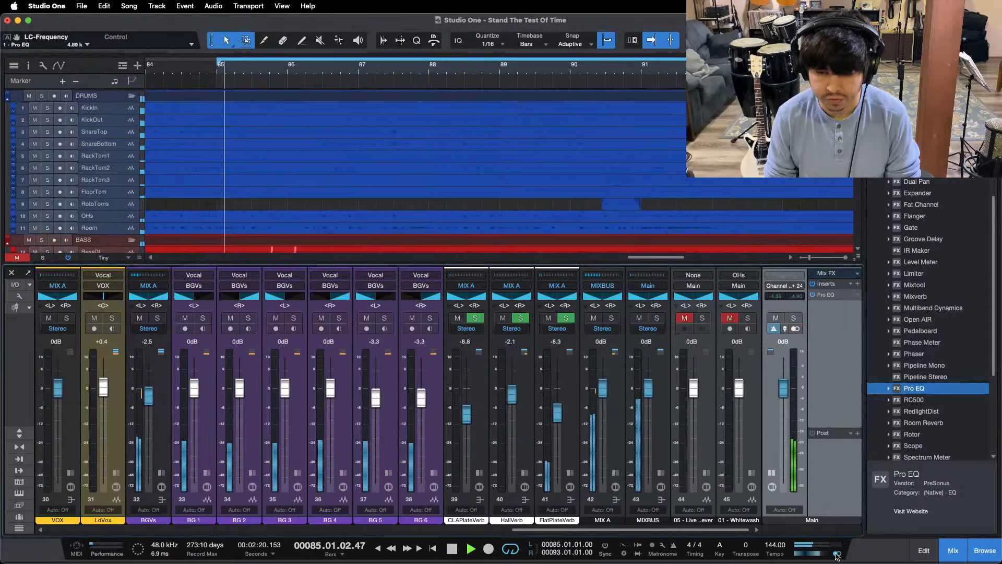
left_click(701, 319)
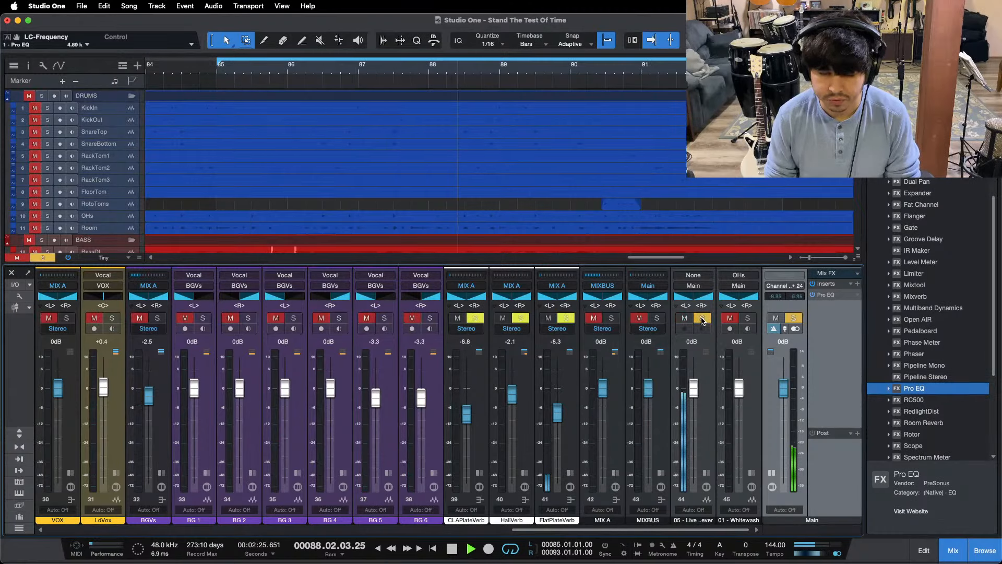
left_click(702, 318)
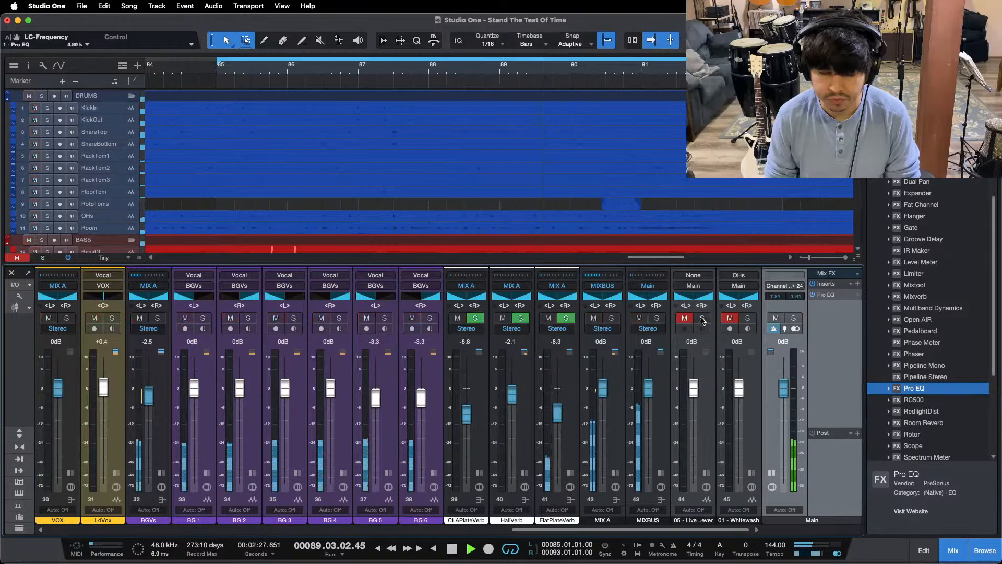
left_click(702, 318)
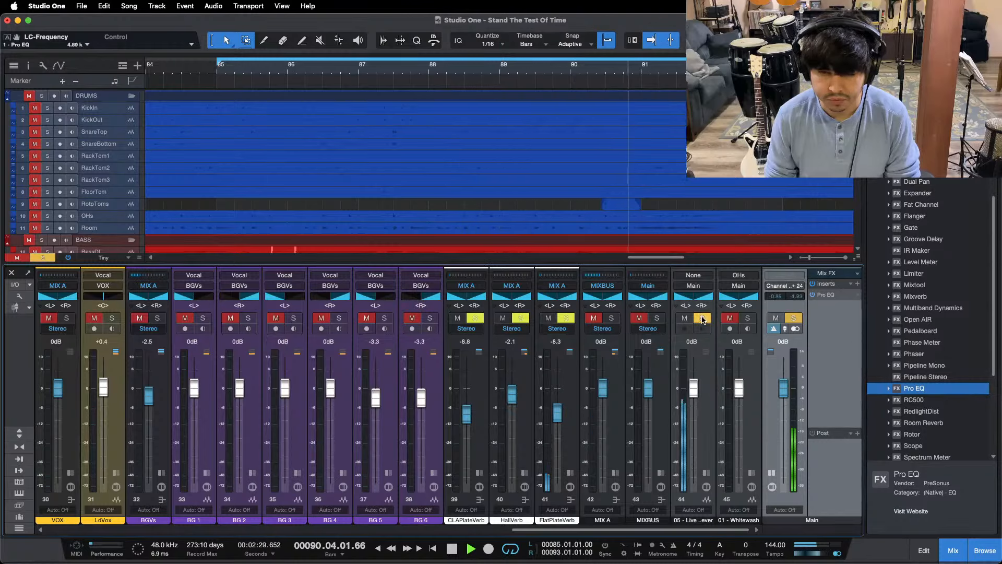
left_click(702, 319)
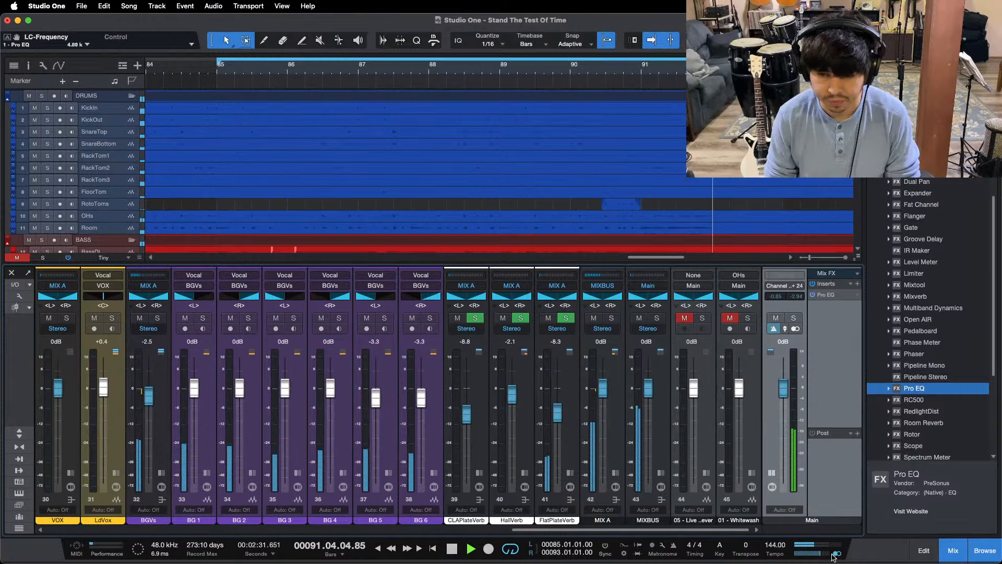
Step: Stop playback and move the Main Pro EQ's low cut to 2.19 kHz and high cut to 4.93 kHz
key("space")
left_click(833, 294)
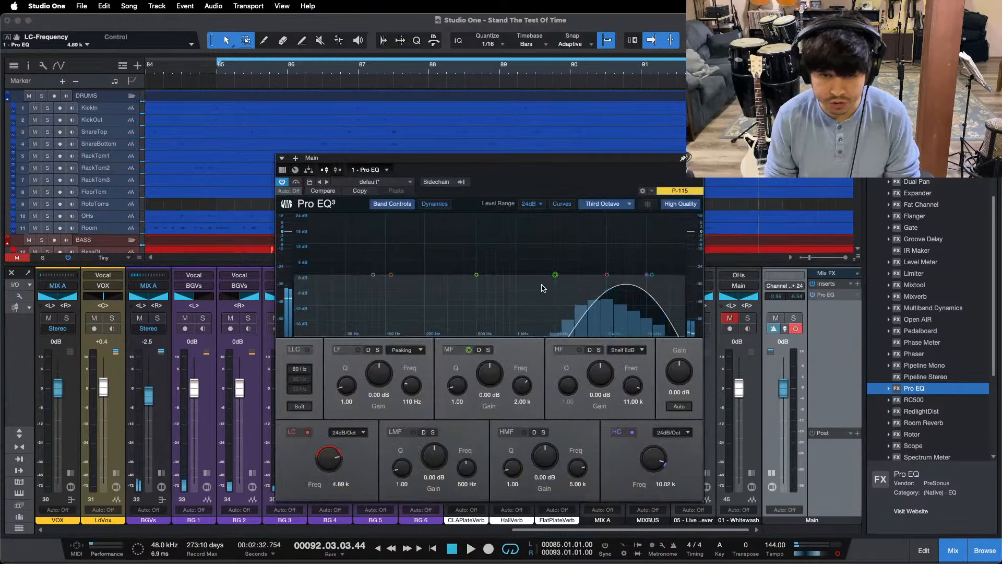
left_click_drag(630, 283, 605, 284)
scroll(327, 458, "down", 10)
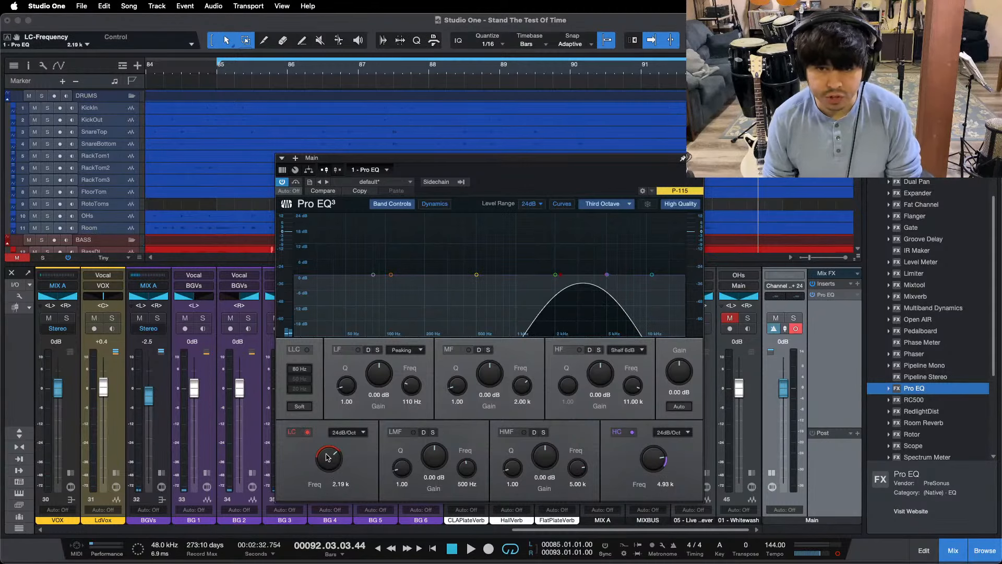
Step: Set the Main Pro EQ's low cut to 2.05 kHz, play the loop and compare the band with 01 - Whitewash through its solo
scroll(328, 458, "down", 1)
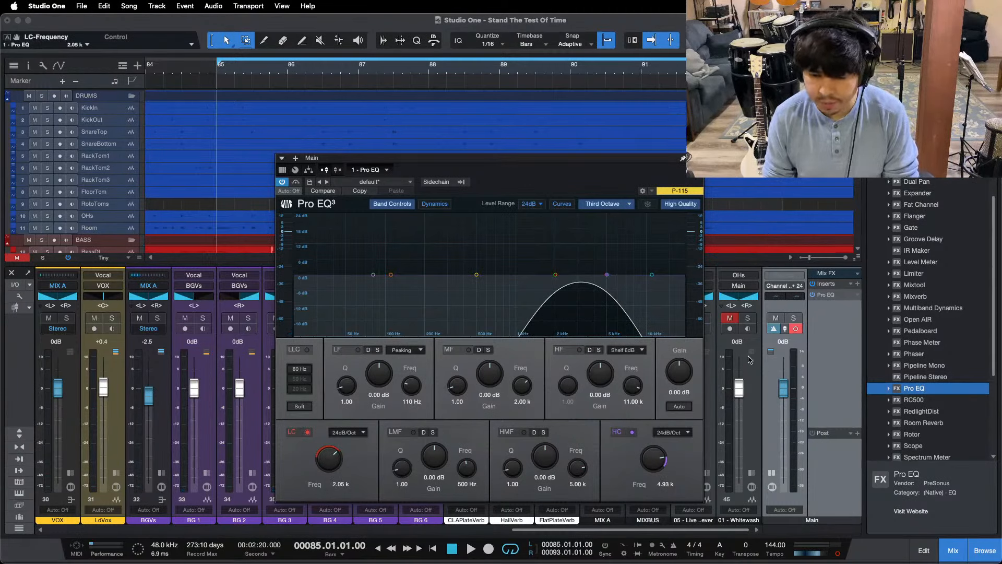
key("space")
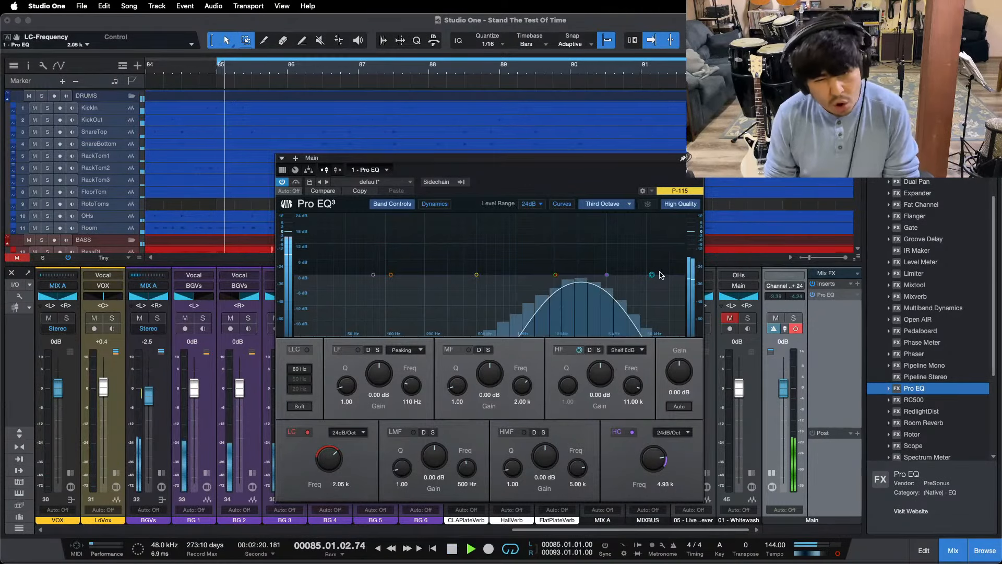
left_click(748, 319)
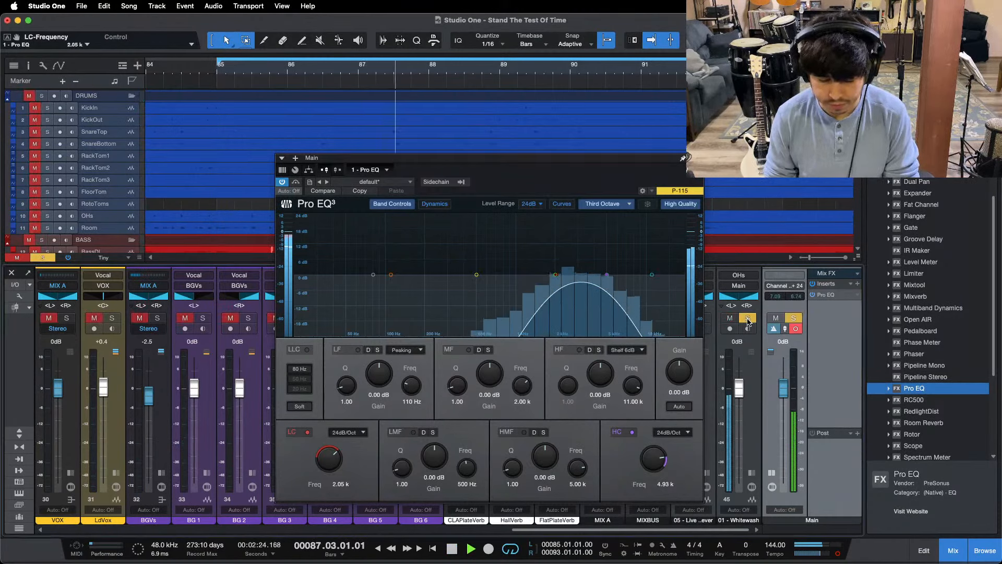
left_click(748, 319)
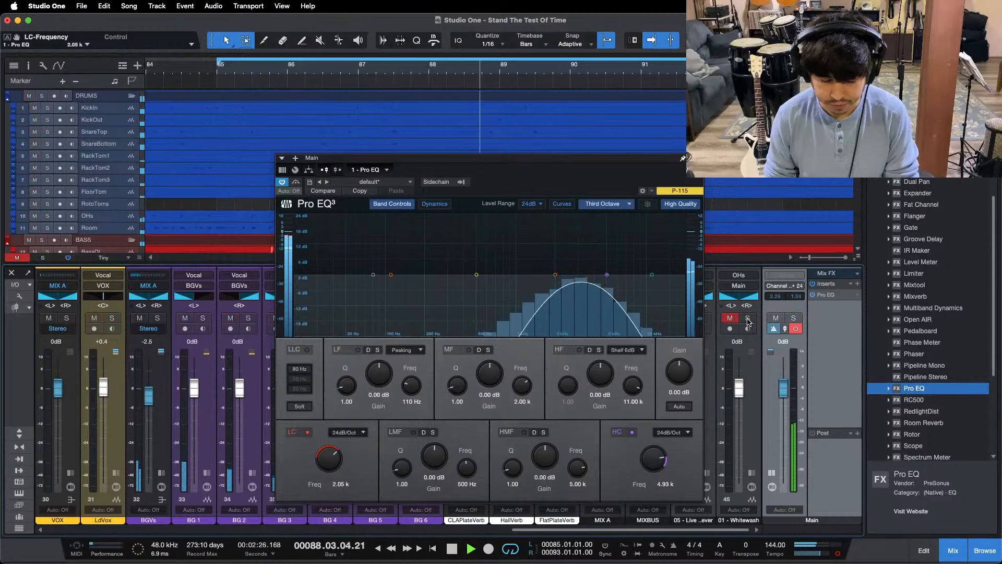
left_click(417, 68)
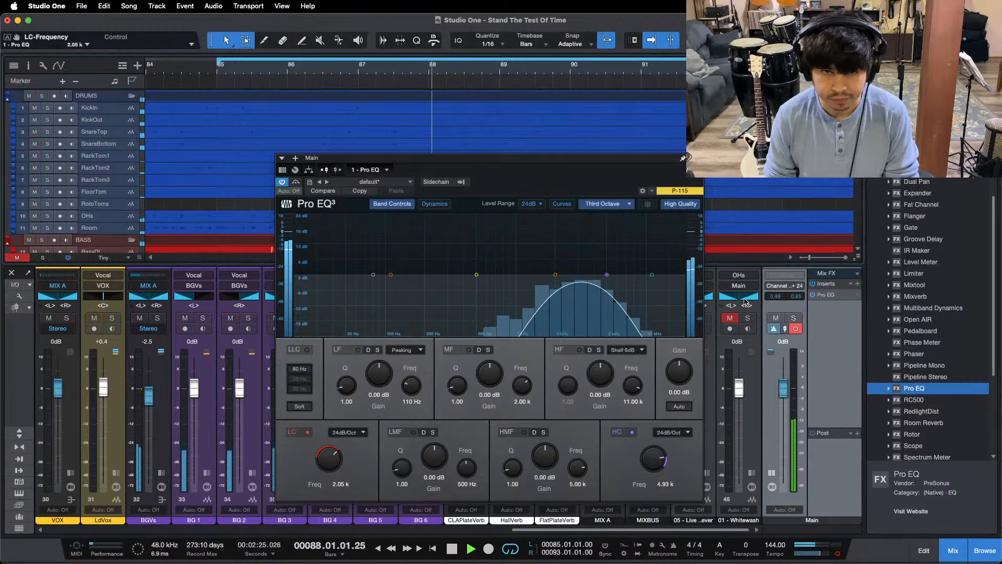
key("KP_1")
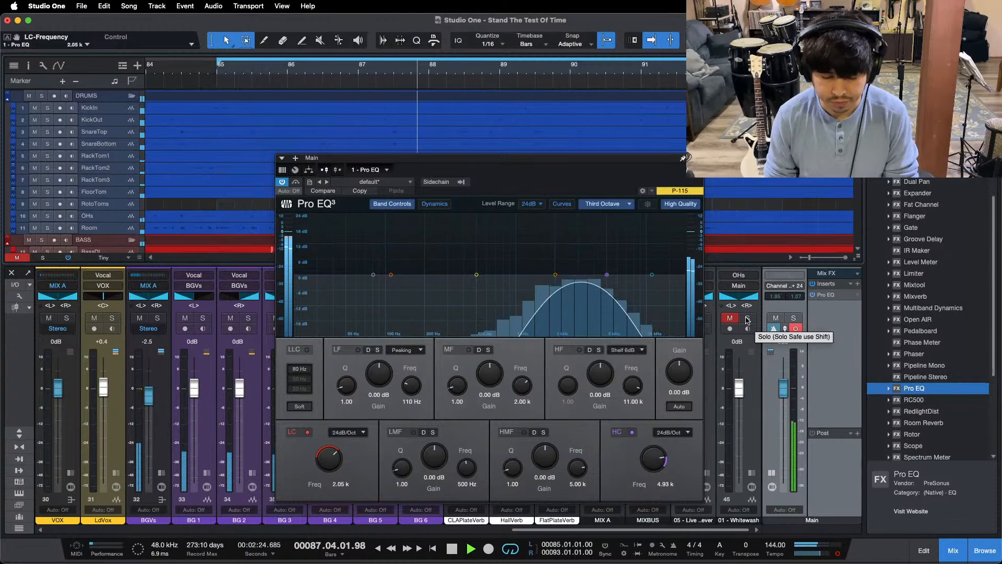
left_click(747, 319)
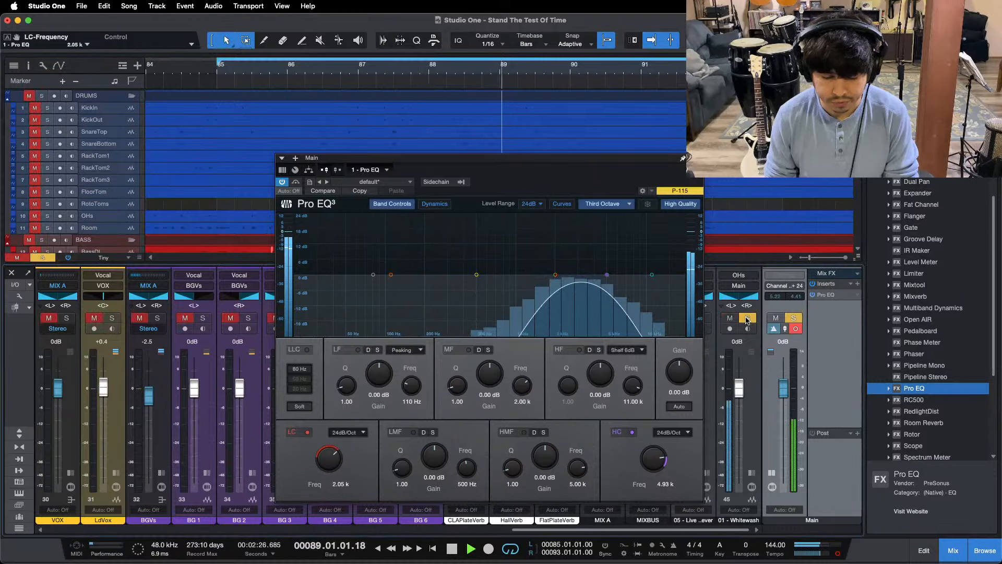
left_click(747, 319)
Step: Open the Pro EQ on KickLvl and set its HMF gain to 0.48 dB
left_click_drag(553, 529, 101, 510)
left_click(166, 472)
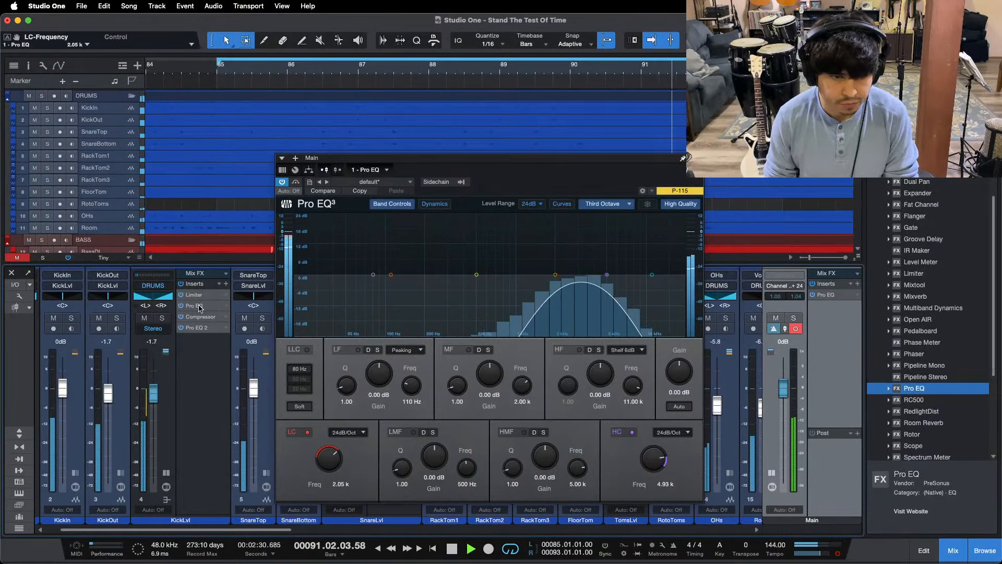
left_click(198, 306)
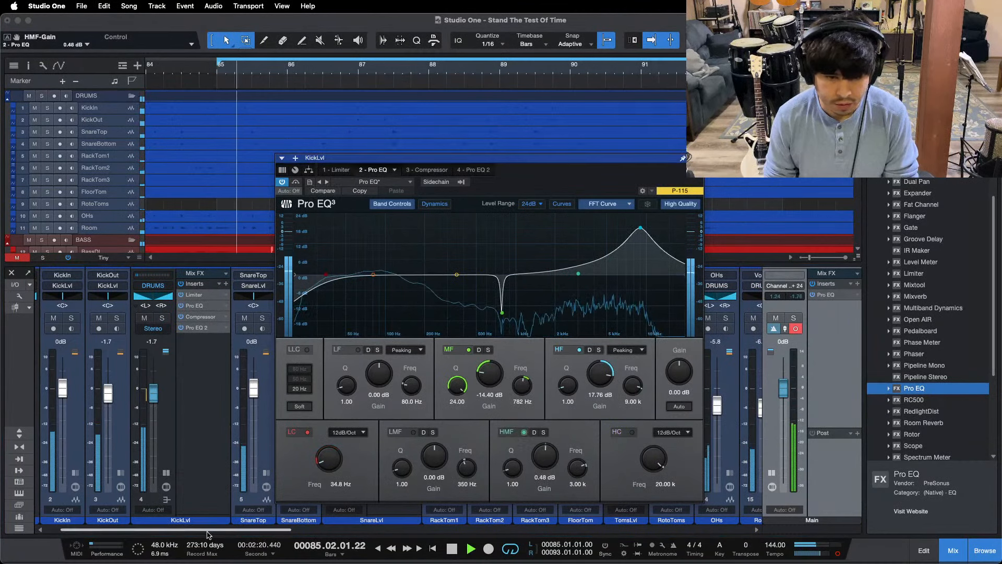
Step: Compare the mix with 01 - Whitewash in mono again by toggling the reference's solo, restarting the loop in between
left_click_drag(208, 530, 667, 530)
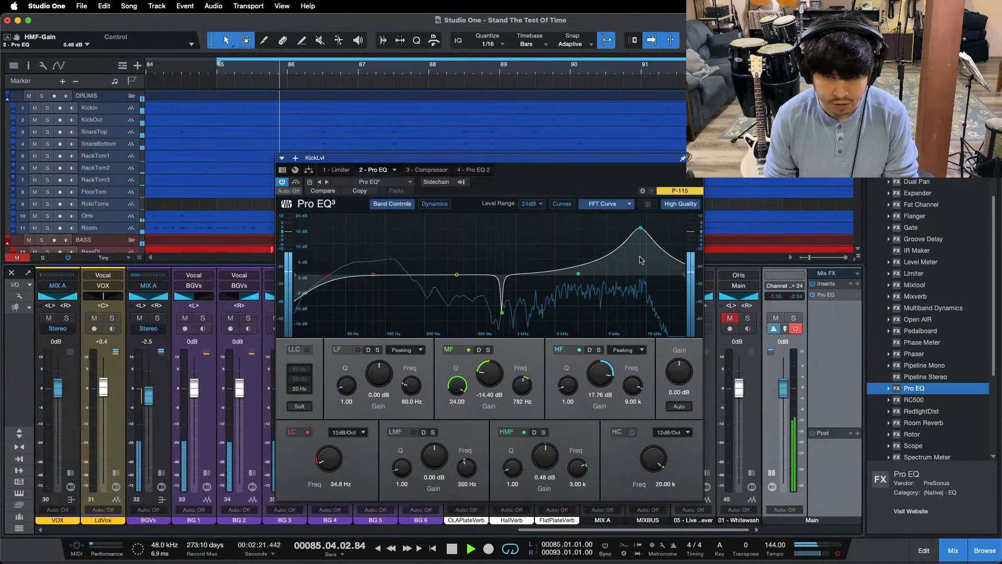
left_click(748, 319)
left_click(748, 320)
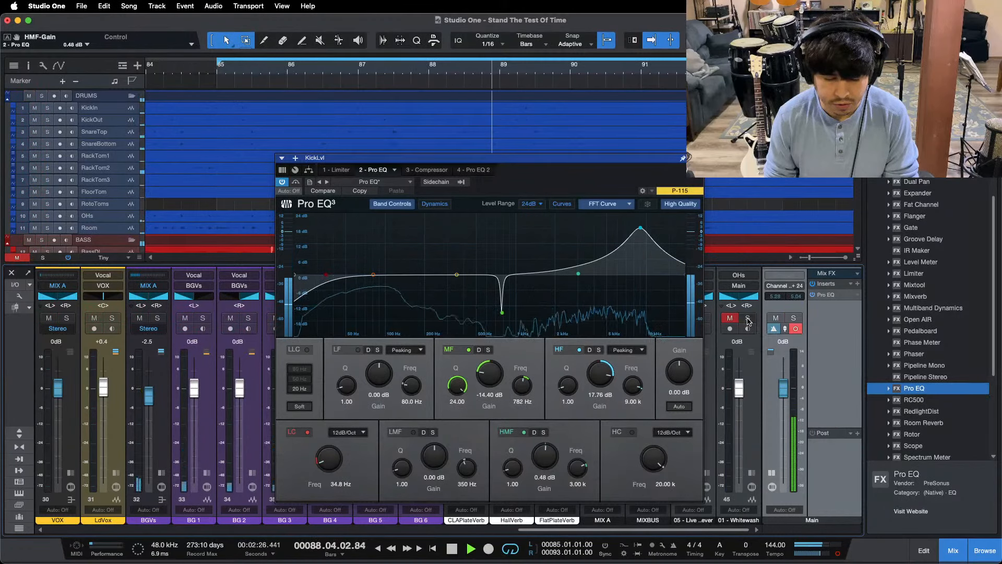
key("space")
key("space")
left_click(748, 320)
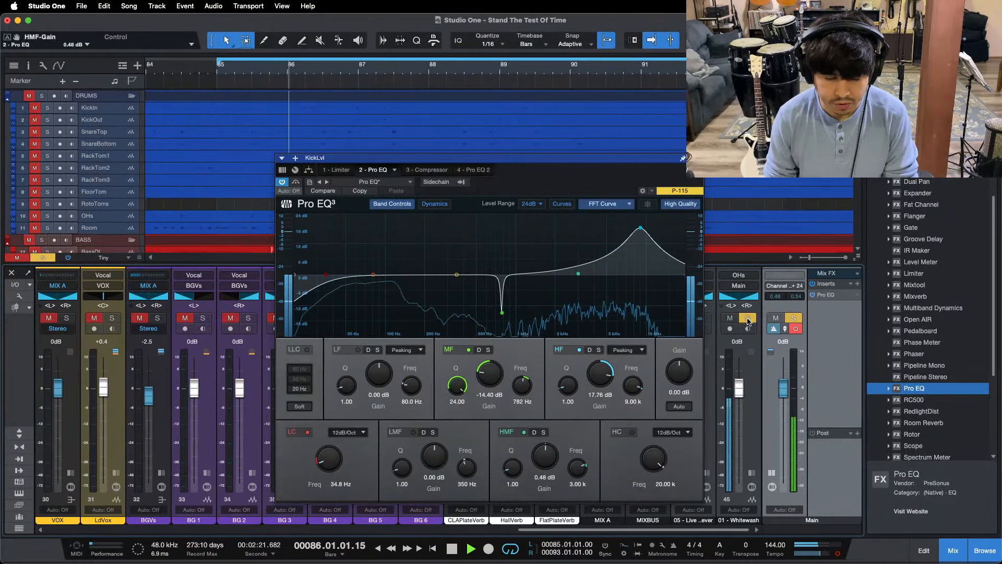
left_click(748, 320)
Step: Set the HMF gain of SnareLvl's Pro EQ to 7.68 dB and collapse the expanded snare and kick bus channels
left_click_drag(574, 531, 183, 530)
left_click(190, 307)
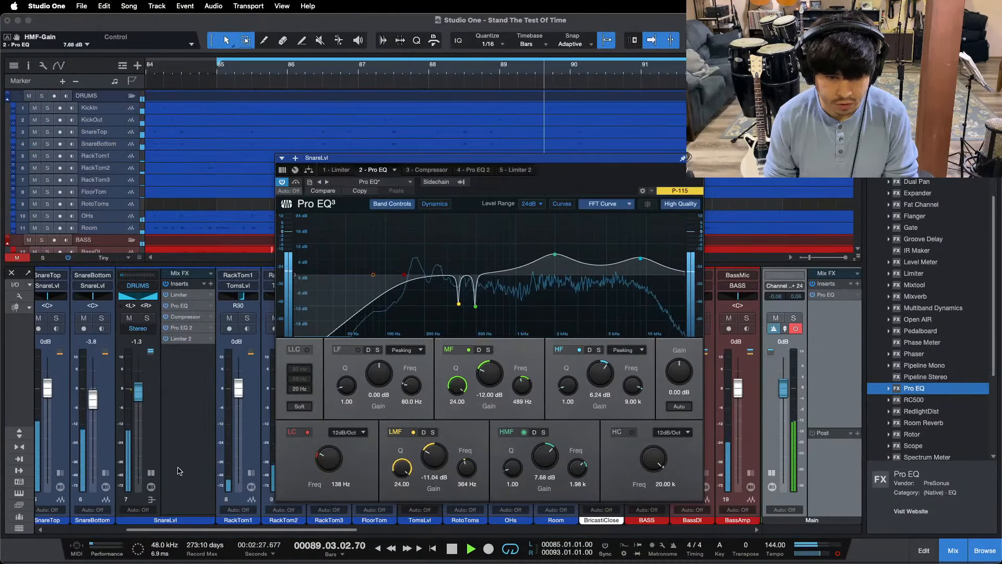
left_click_drag(167, 530, 90, 529)
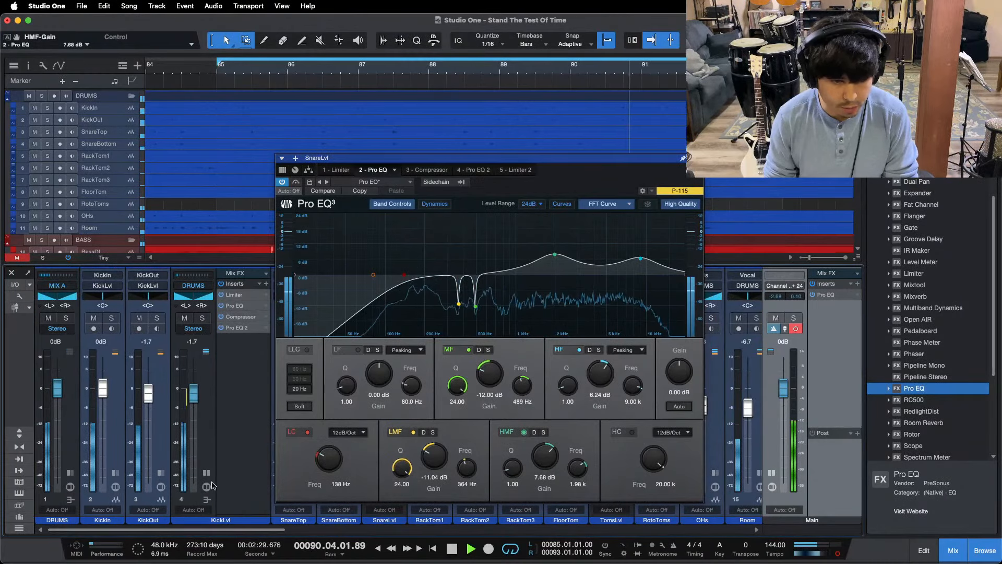
double_click(233, 483)
Step: Return the Main output to stereo and compare the mix with 05 - Live by repeatedly toggling its solo across the loop
left_click_drag(235, 532, 694, 530)
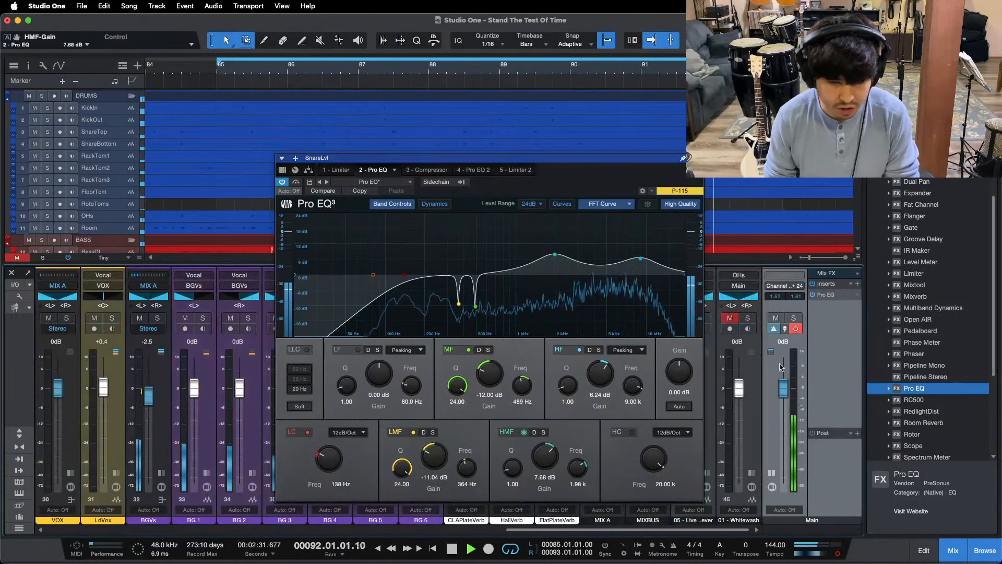
left_click(708, 320)
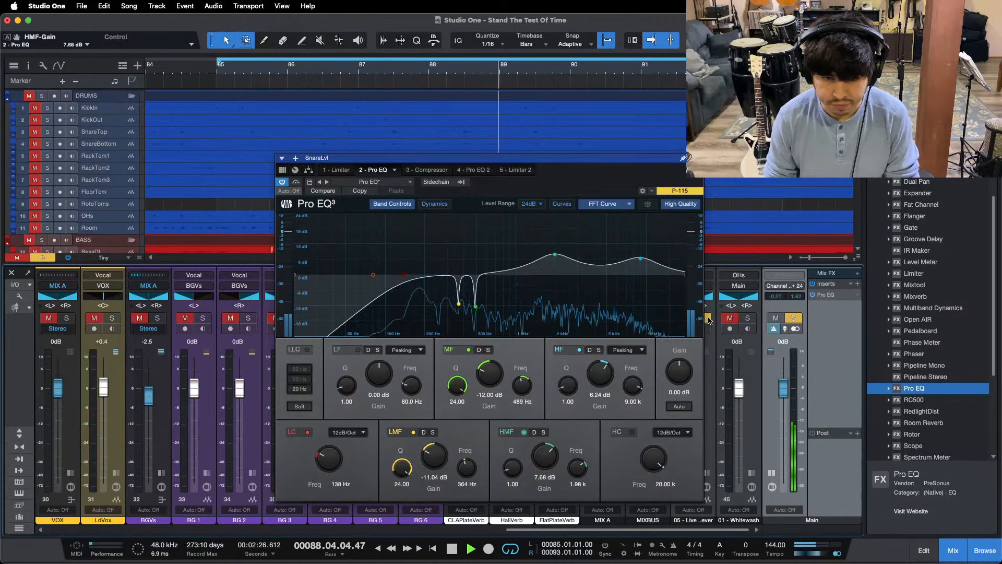
left_click(708, 320)
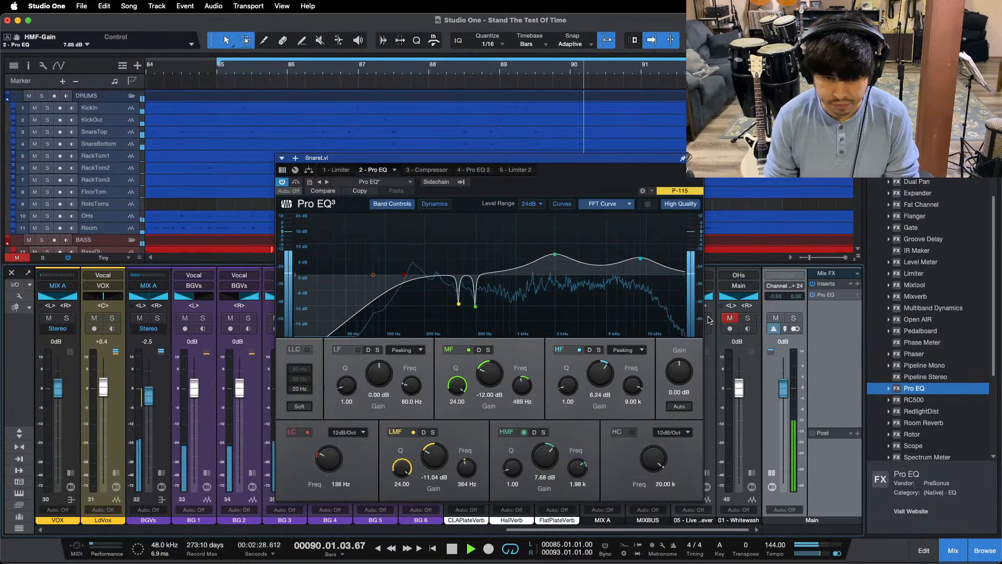
left_click(708, 320)
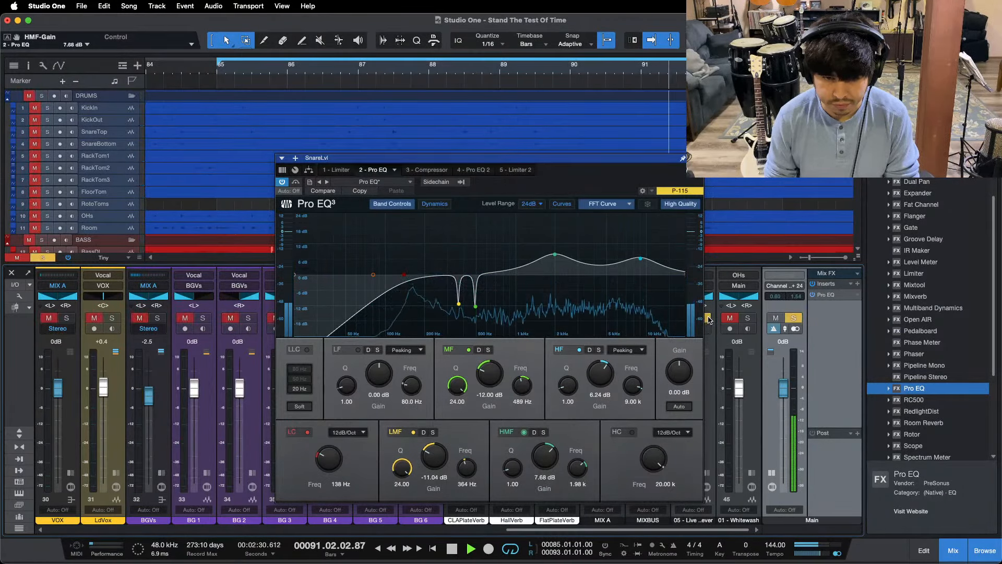
left_click(708, 320)
key("space")
key("space")
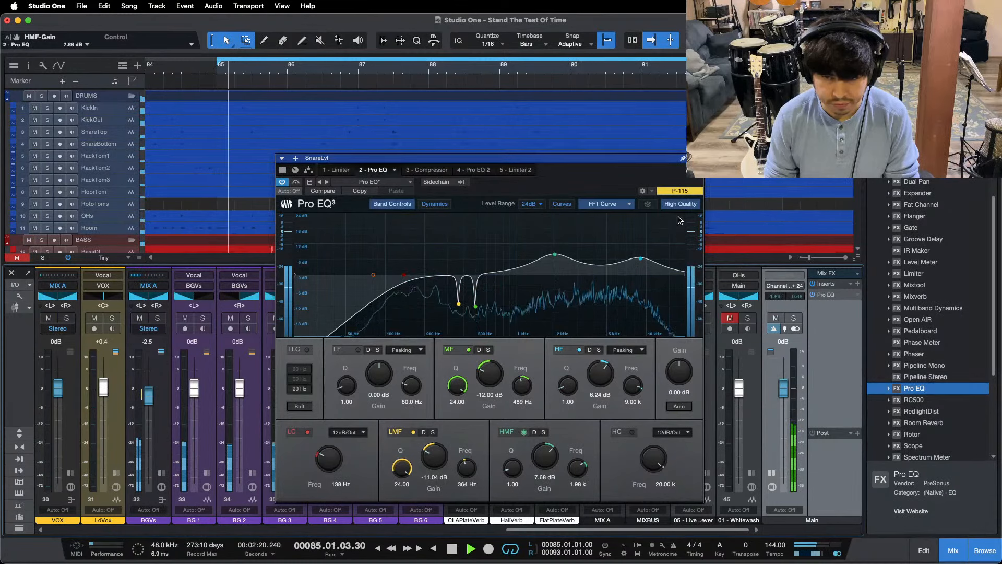
left_click(590, 70)
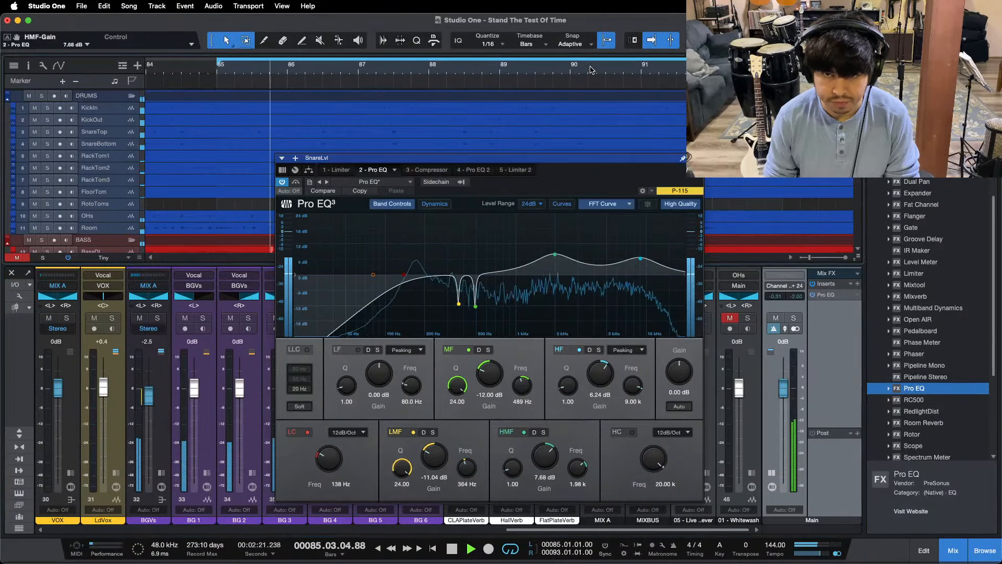
left_click(708, 320)
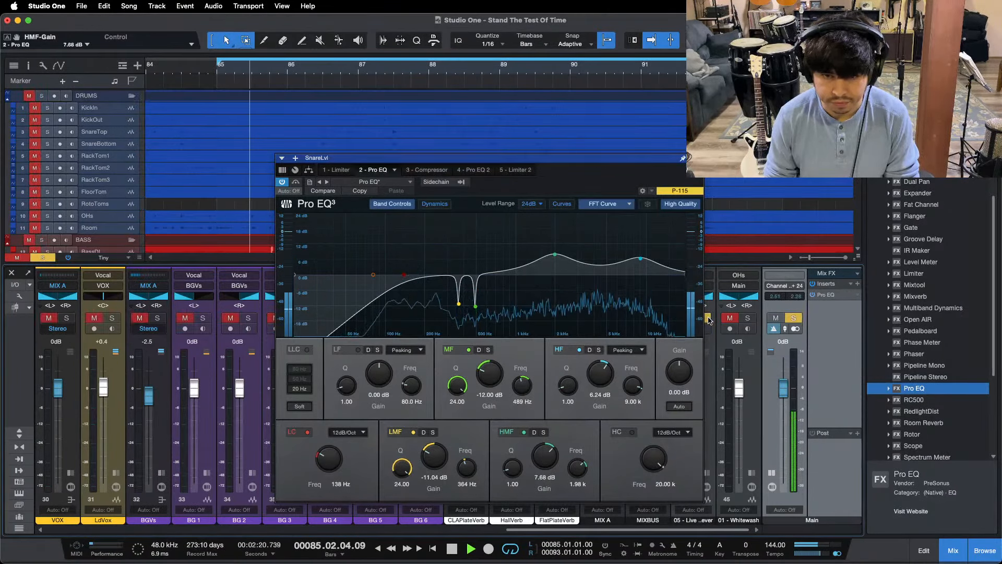
left_click(708, 320)
Step: Set the OHs fader to -6.3 dB and recheck the balance against 05 - Live
left_click_drag(671, 528, 204, 528)
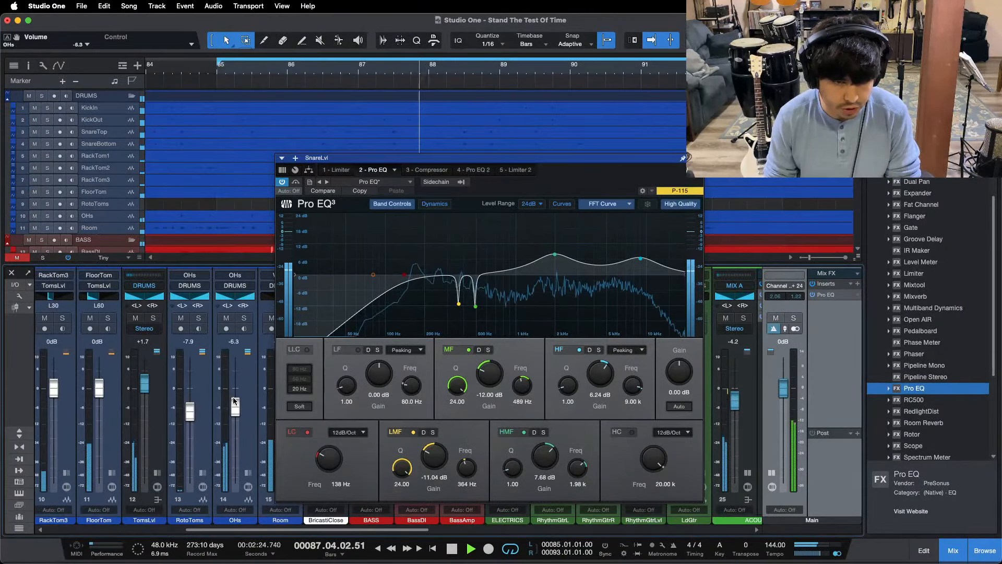
left_click_drag(340, 529, 660, 529)
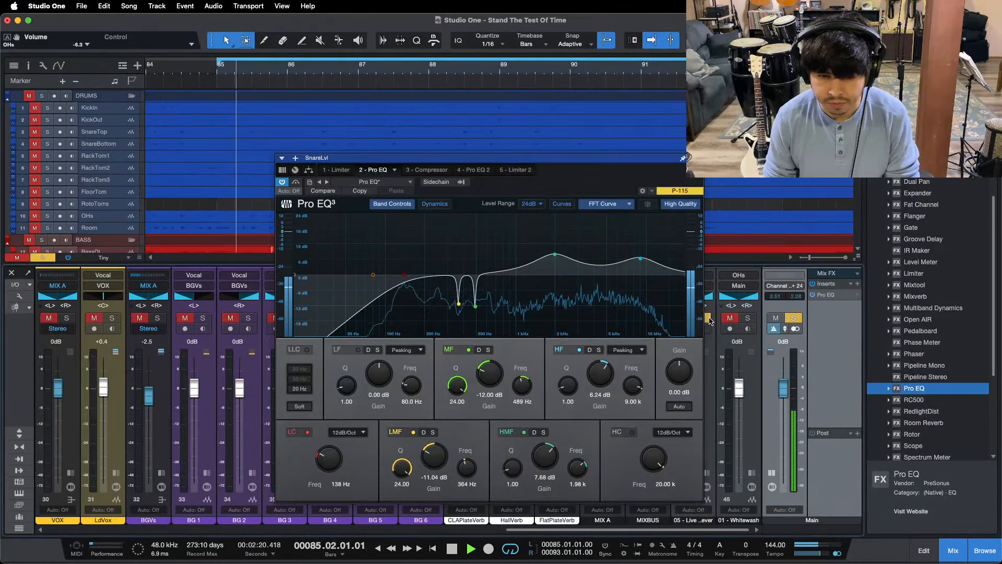
left_click(708, 319)
Step: Switch the Main output to mono and set its Pro EQ to pass 957 Hz to 2.06 kHz with the low and high cuts
left_click(837, 554)
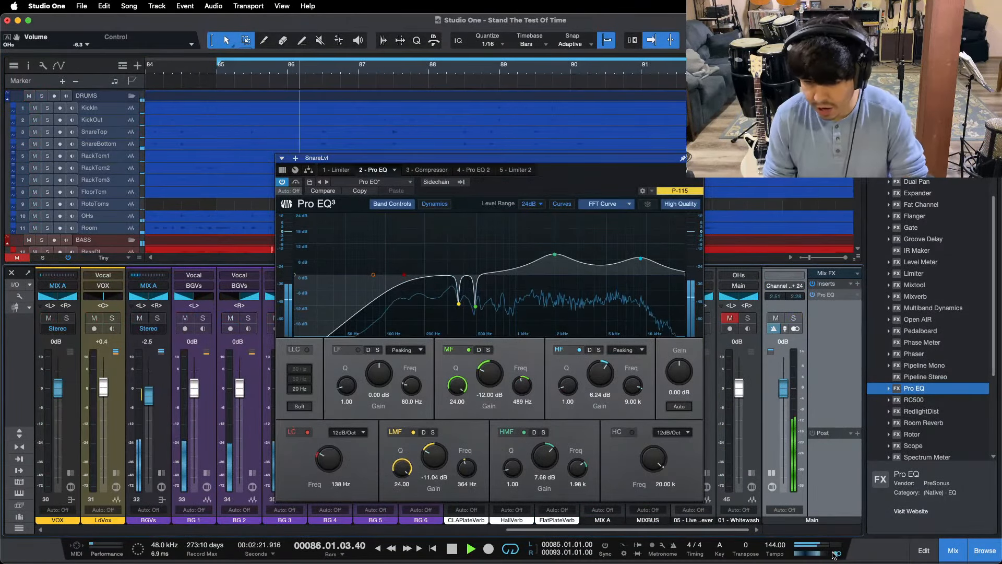
double_click(827, 295)
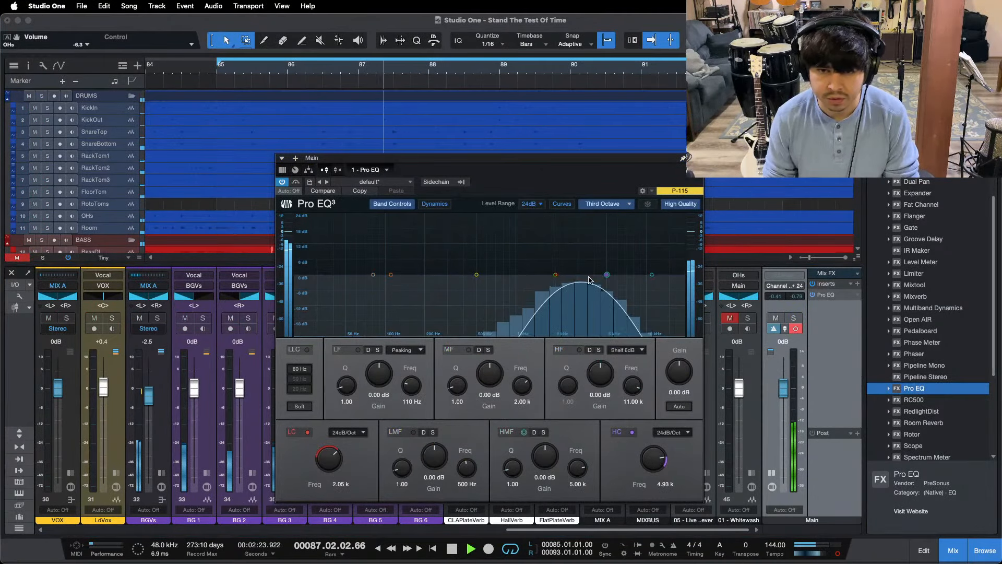
left_click_drag(606, 275, 558, 281)
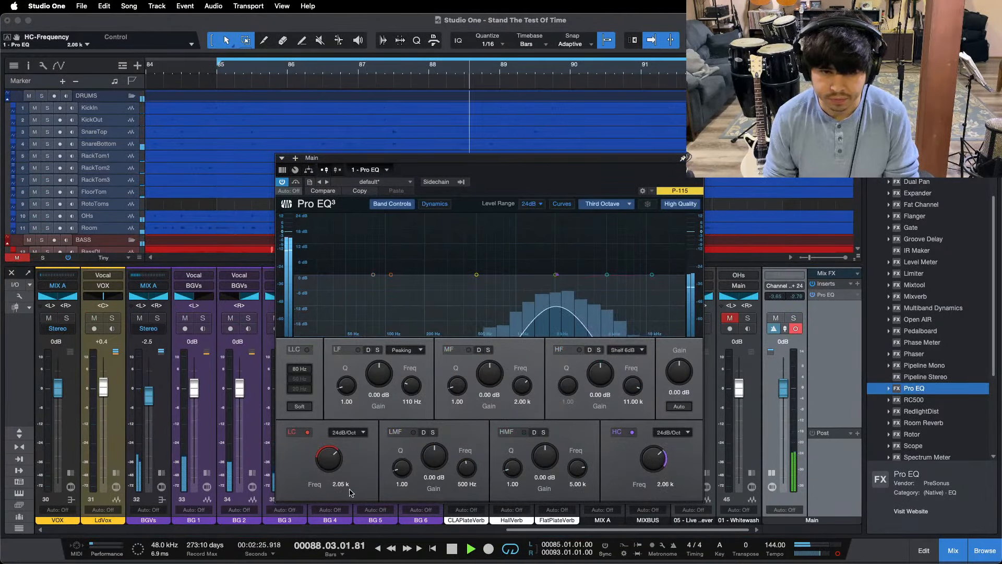
left_click_drag(336, 456, 338, 464)
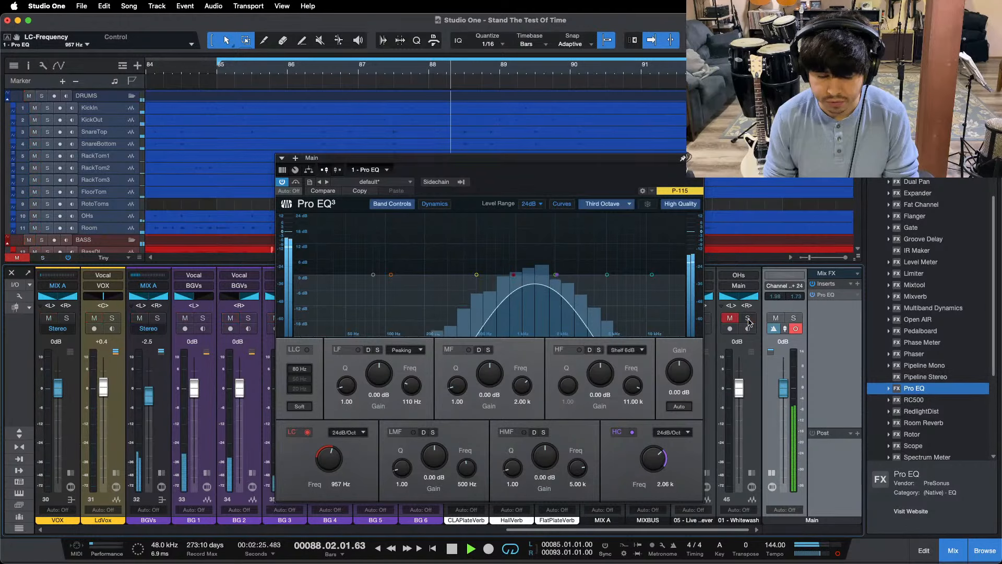
Step: Return the Main output to stereo, compare the 957 Hz to 2.06 kHz band with 05 - Live through its solo, and stop playback
left_click(837, 553)
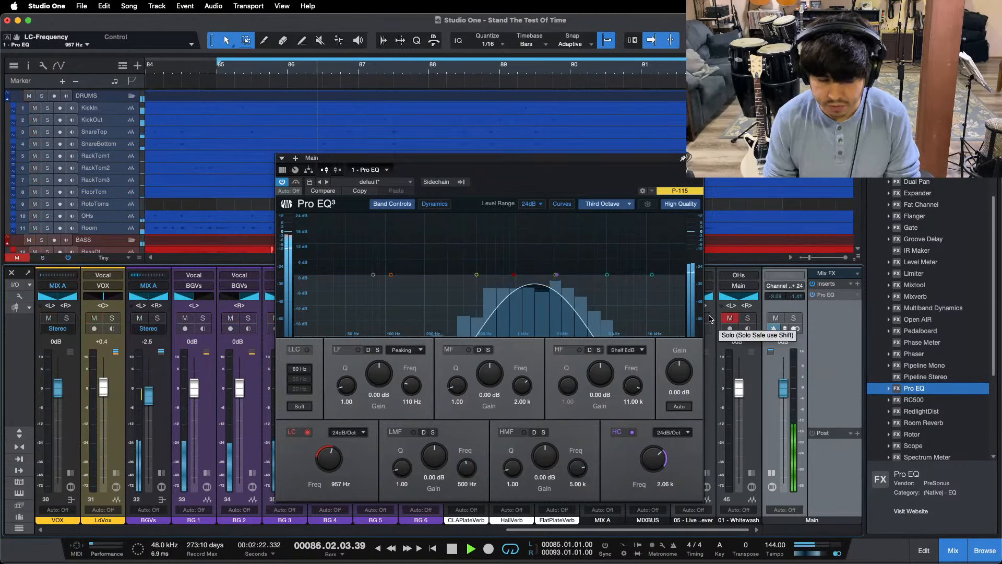
left_click(709, 319)
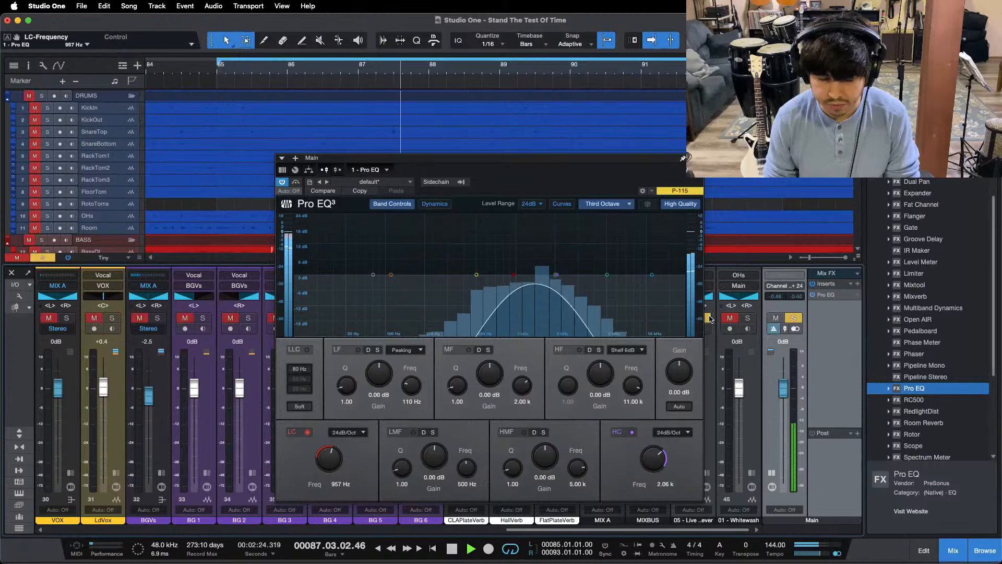
left_click(709, 319)
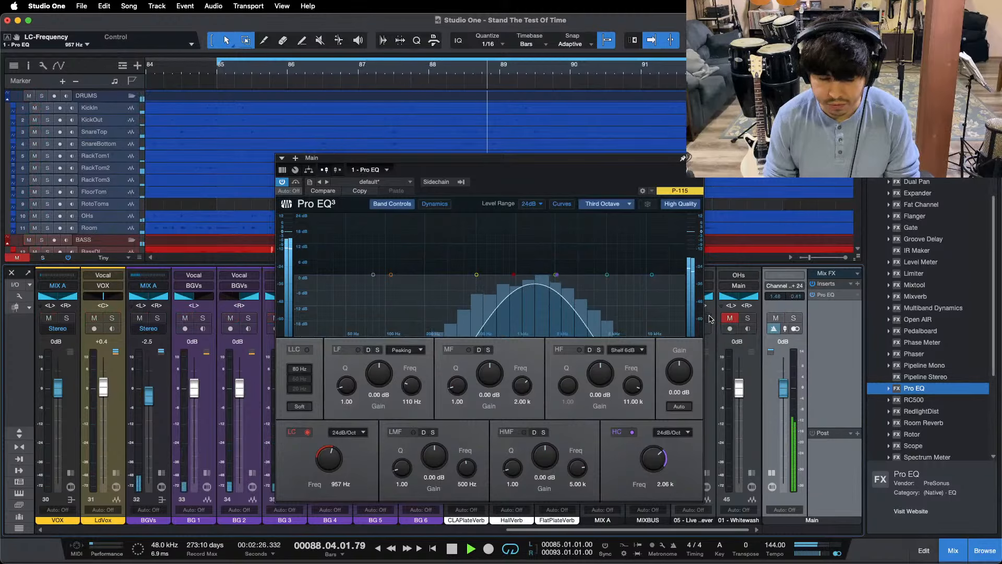
left_click(710, 319)
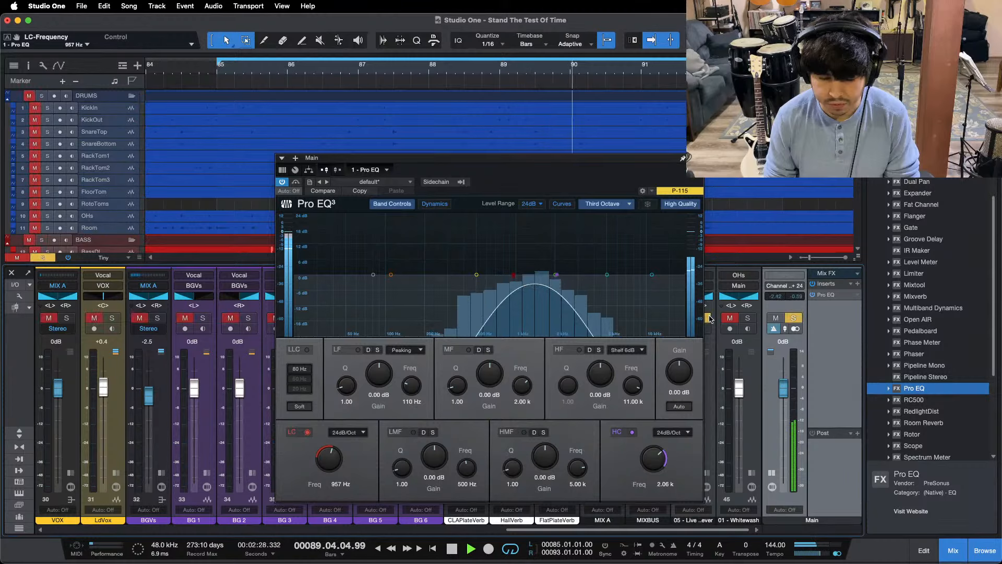
left_click(709, 319)
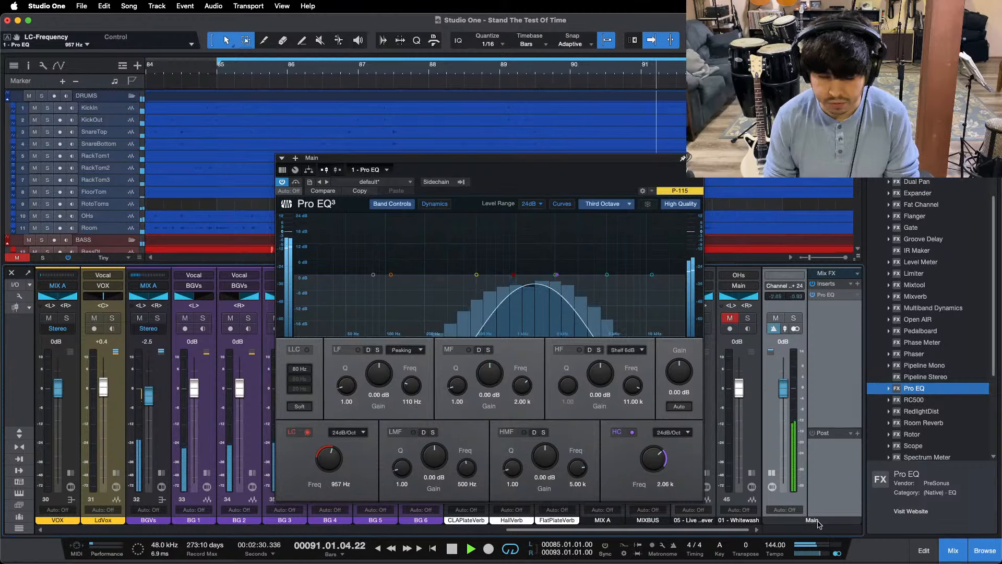
key("space")
Step: Set the Main Pro EQ to pass 480 Hz to 1.00 kHz and compare that band in mono with 01 - Whitewash through its solo
left_click_drag(556, 275, 516, 285)
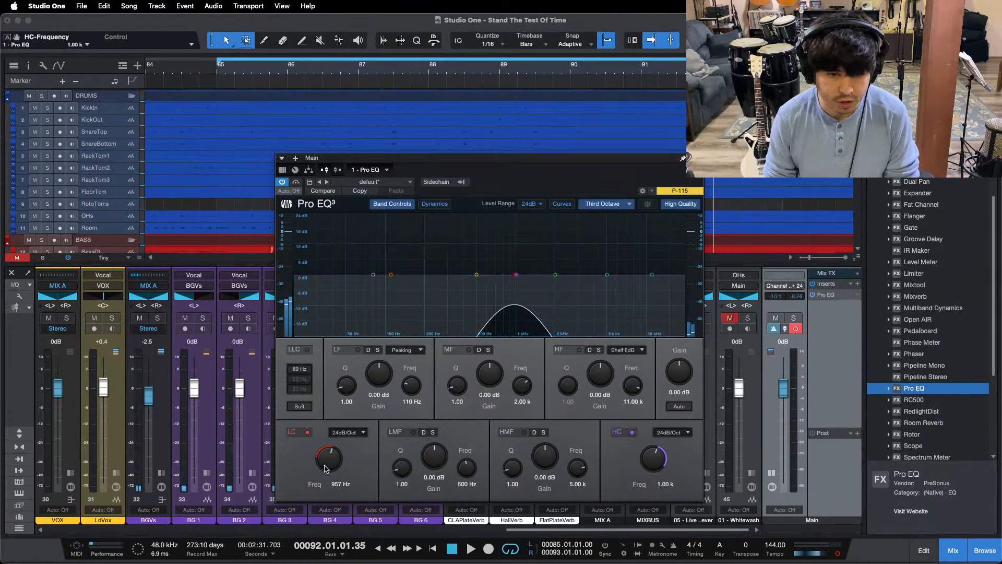
key("space")
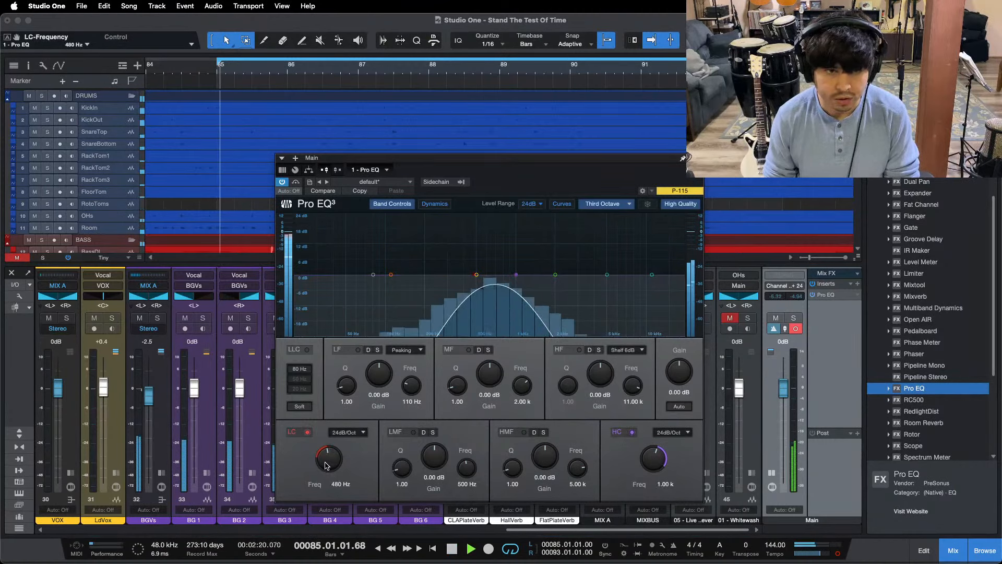
left_click(749, 319)
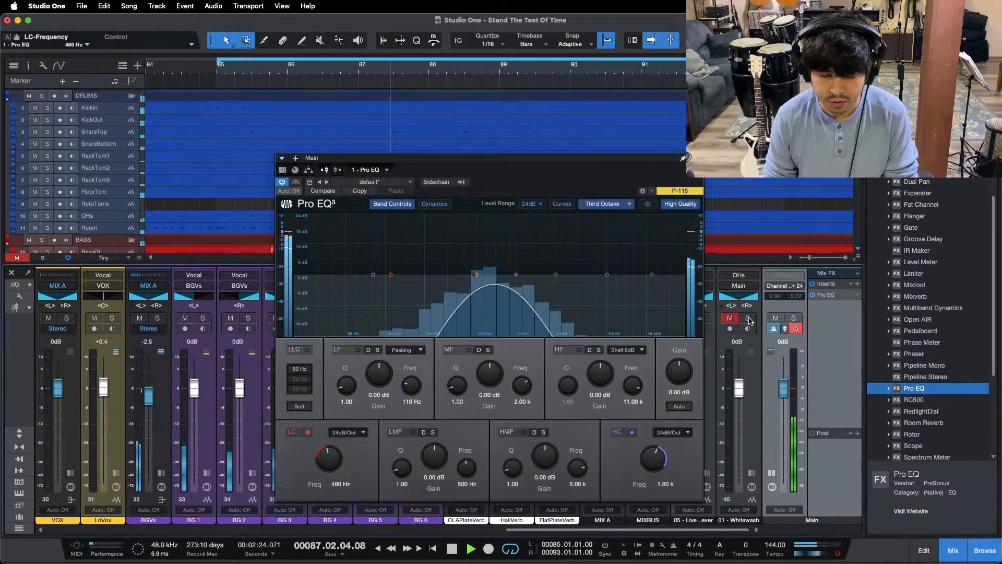
left_click(748, 320)
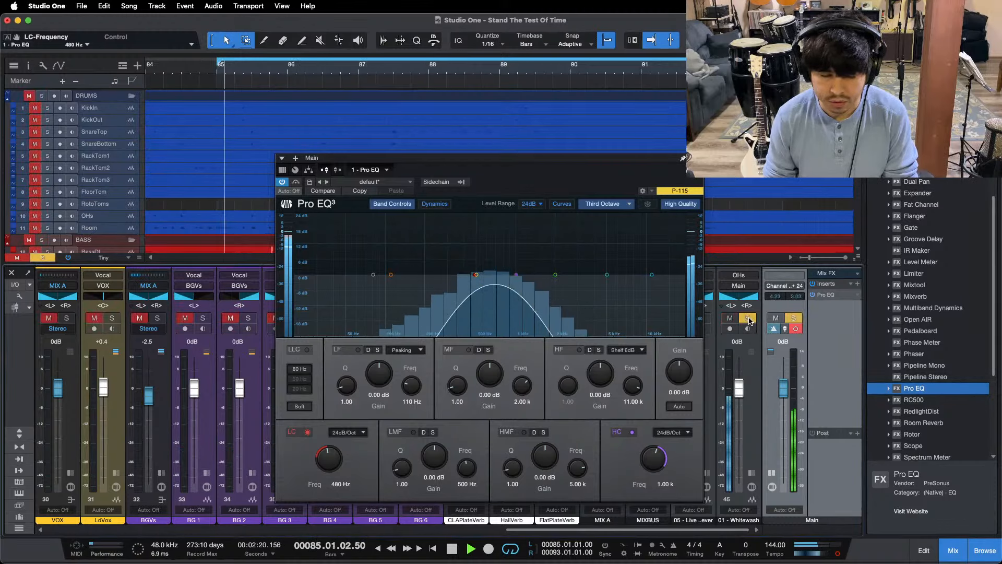
left_click(749, 319)
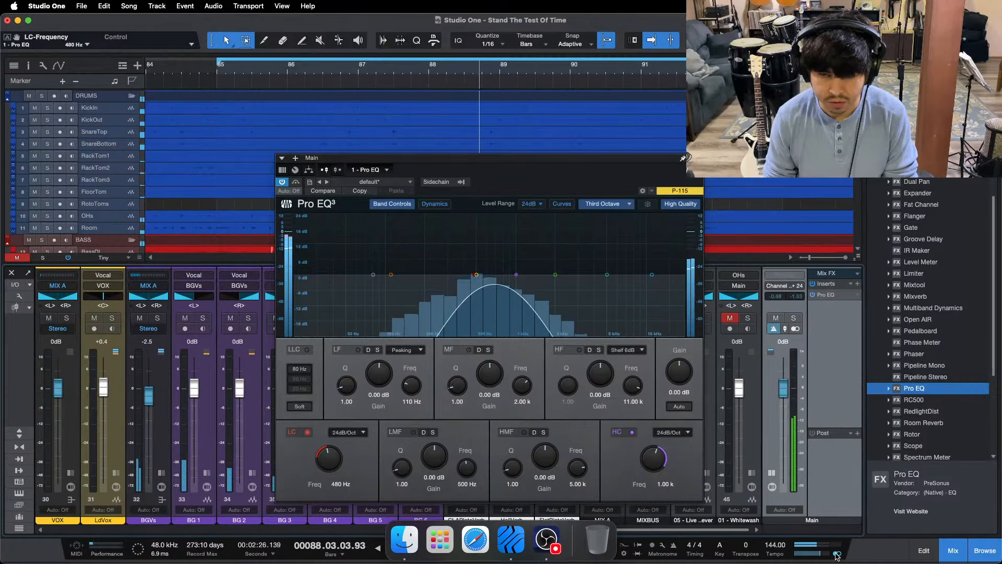
Step: Return the Main output to stereo and compare the 480 Hz to 1.00 kHz band with 05 - Live by toggling its solo
left_click(708, 318)
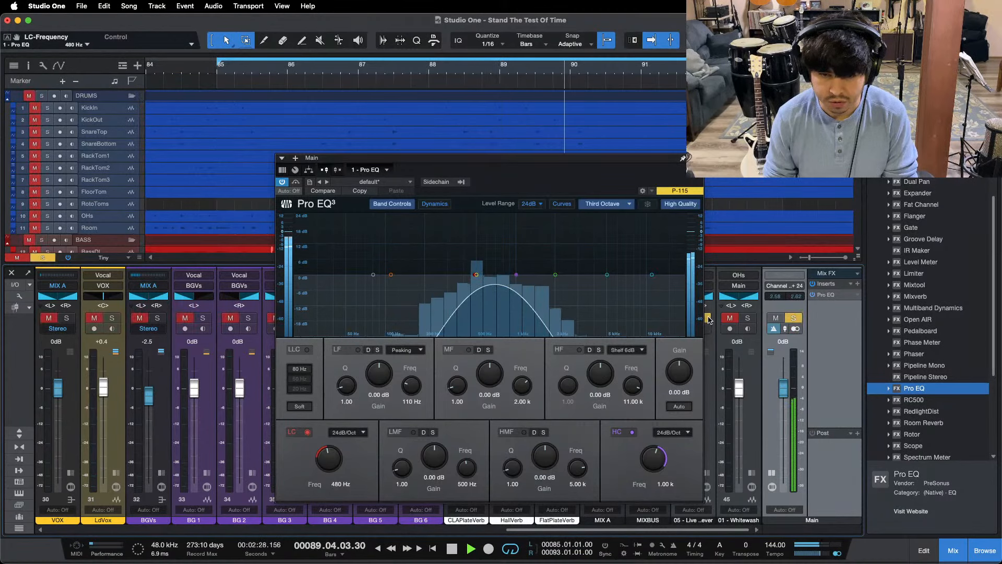
left_click(708, 319)
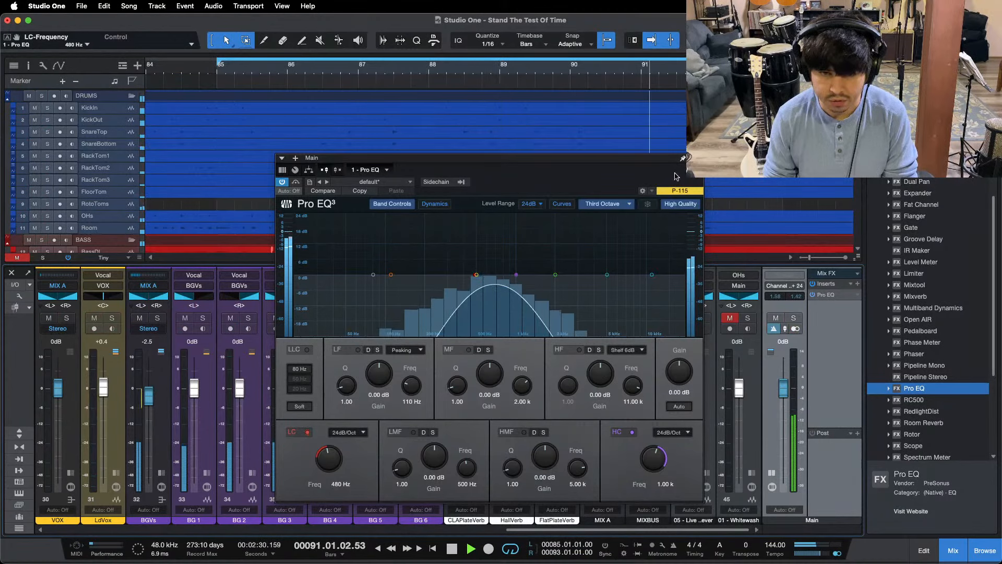
left_click(683, 158)
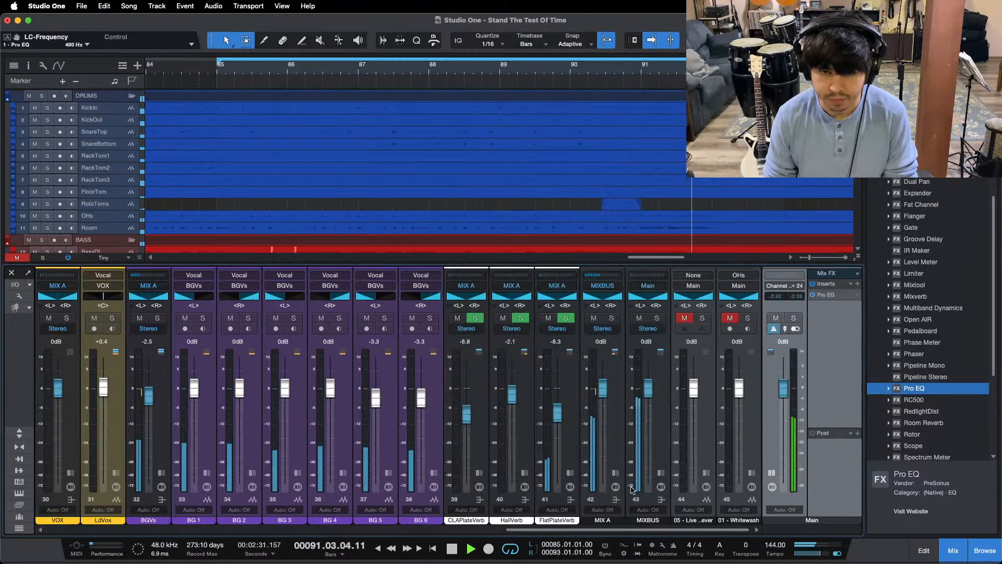
left_click(703, 318)
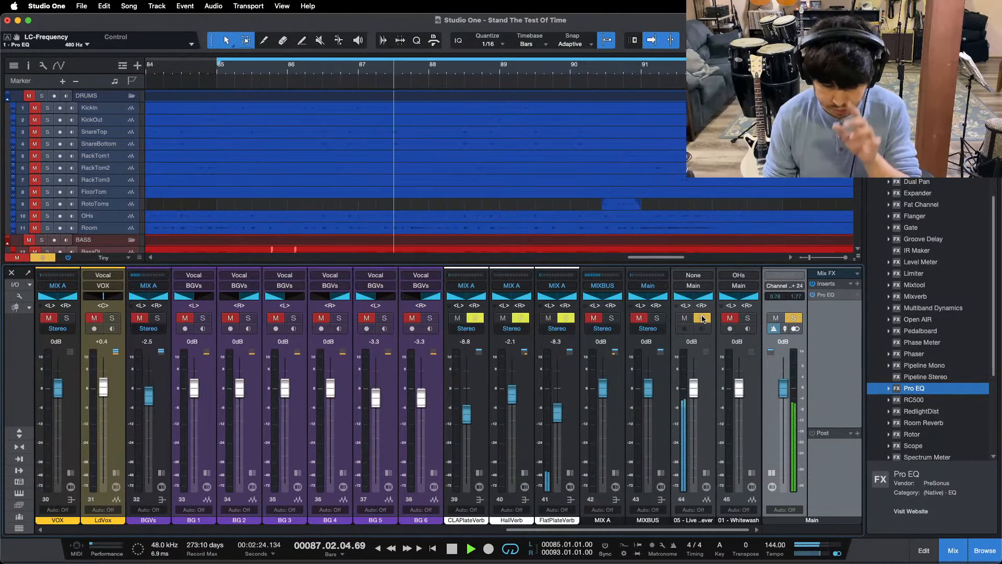
left_click(702, 319)
Step: Switch the Main output to mono and set its Pro EQ to pass 195 Hz to 493 Hz with the low and high cuts
left_click(684, 318)
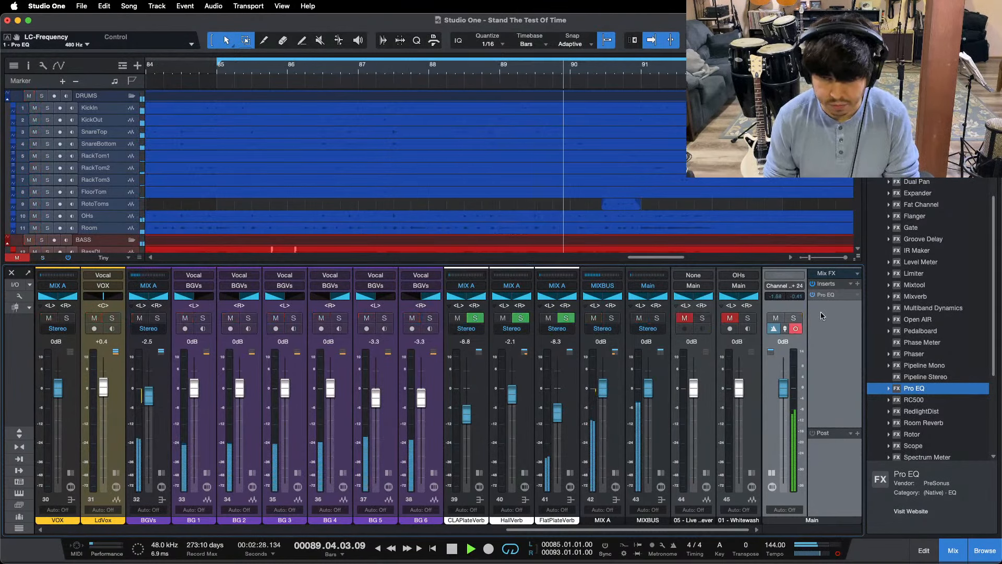
left_click(825, 295)
key("space")
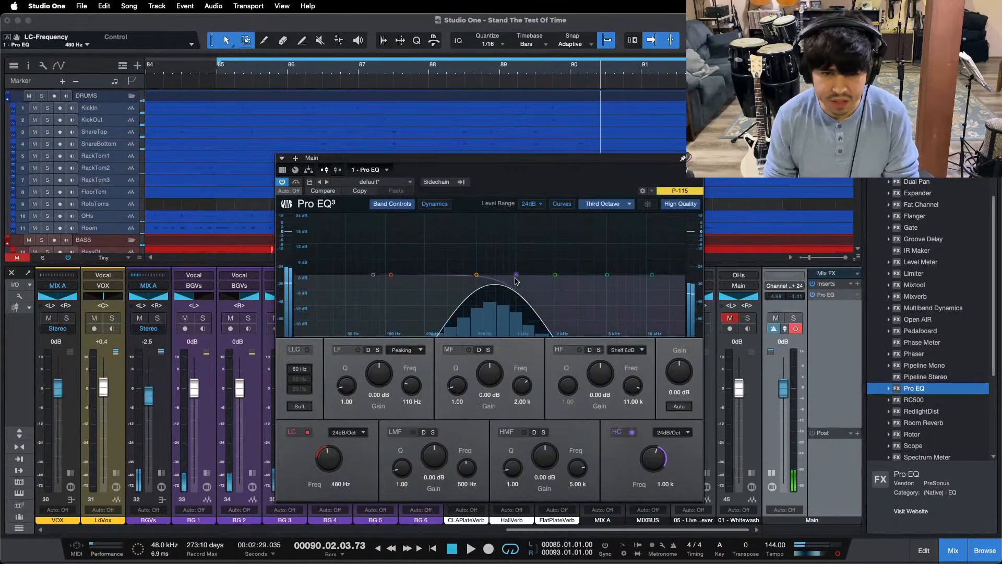
left_click_drag(481, 278, 475, 279)
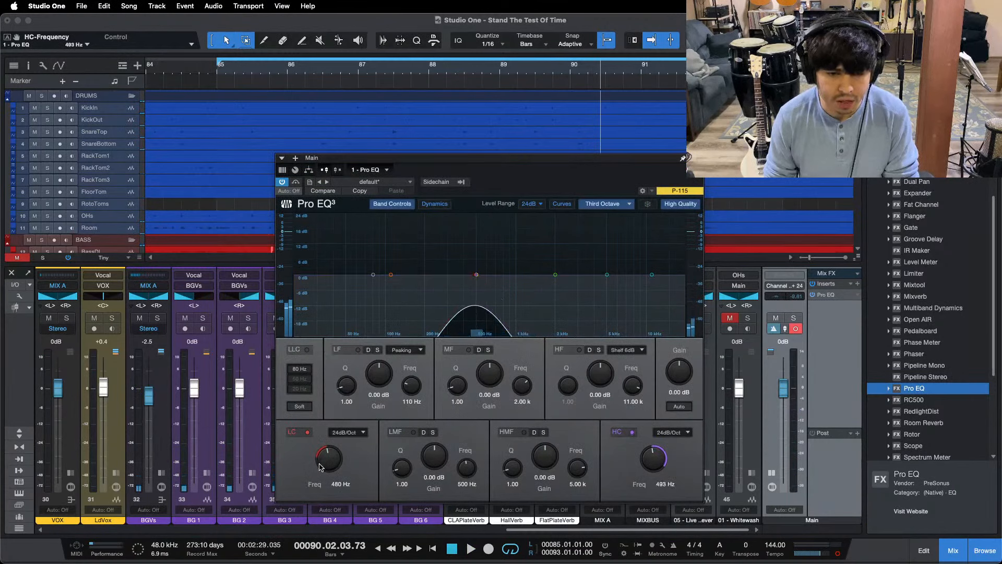
left_click_drag(323, 455, 321, 464)
key("space")
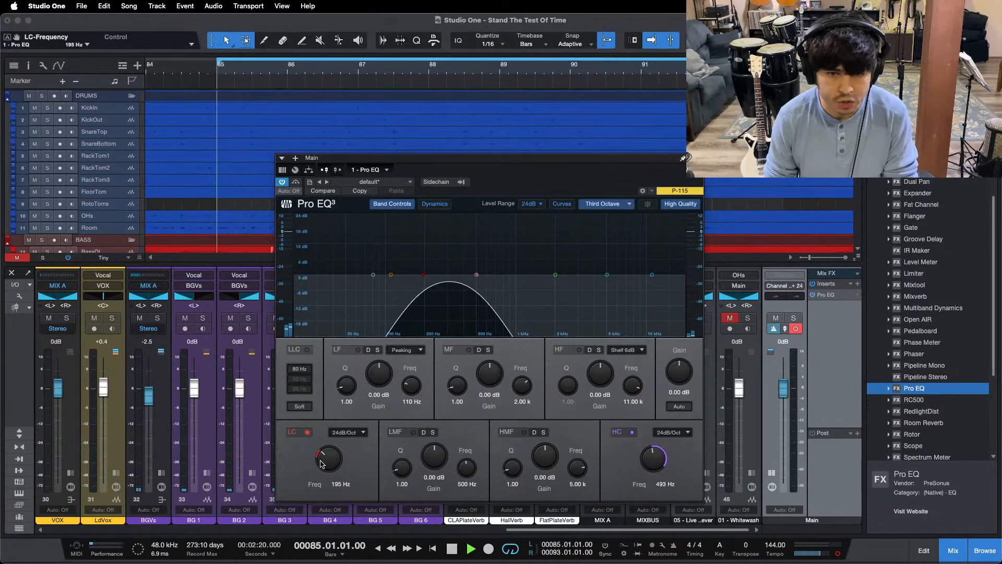
Step: Restart the loop and compare the 195 Hz to 493 Hz band in mono with 05 - Live by repeatedly toggling its solo
key("space")
key("space")
left_click(709, 321)
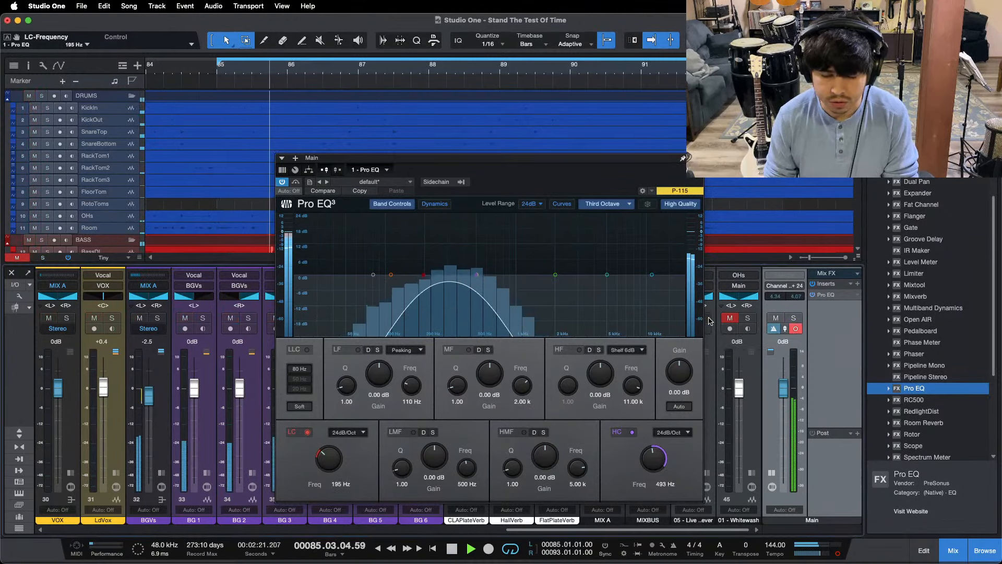
left_click(709, 320)
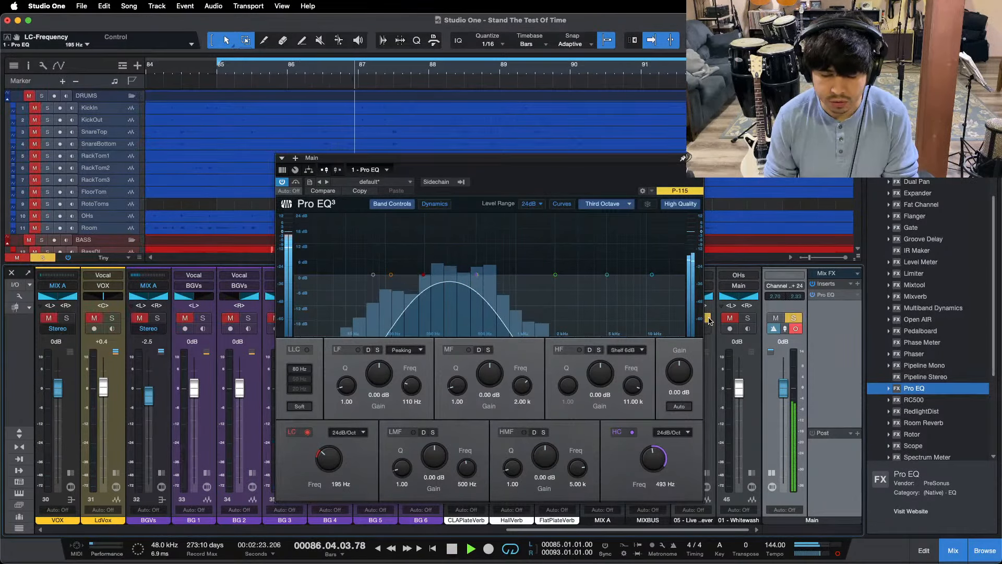
left_click(709, 321)
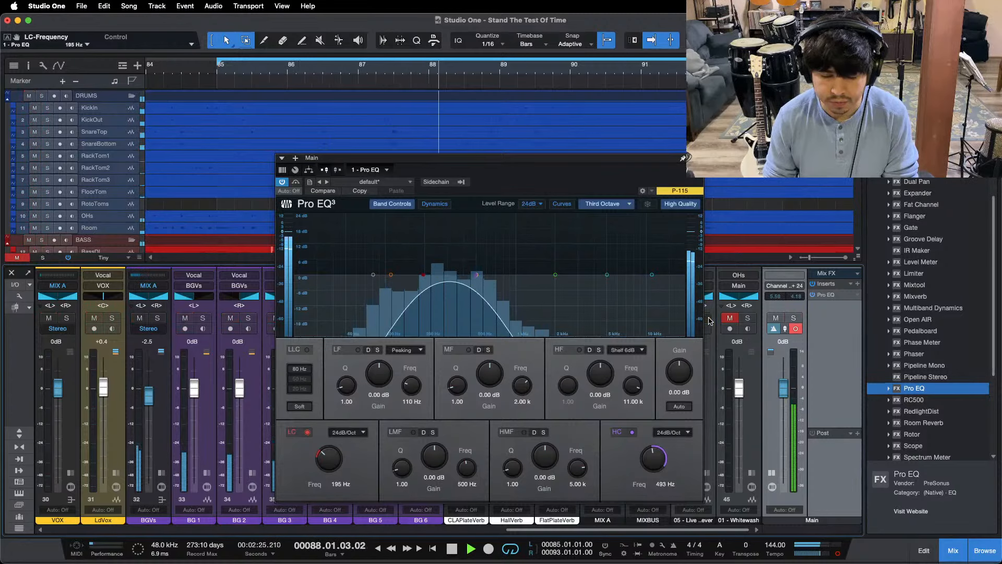
left_click(709, 321)
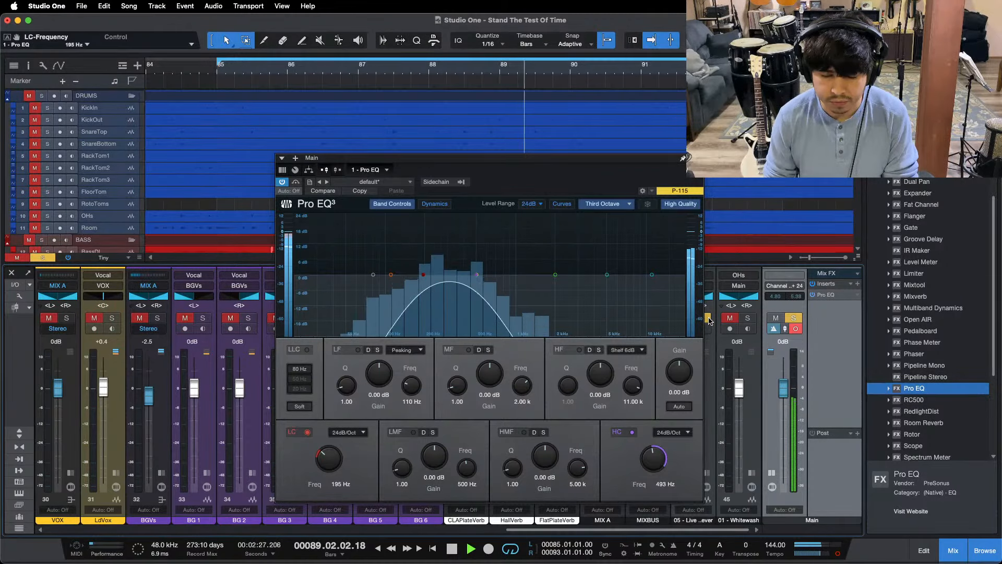
left_click(709, 321)
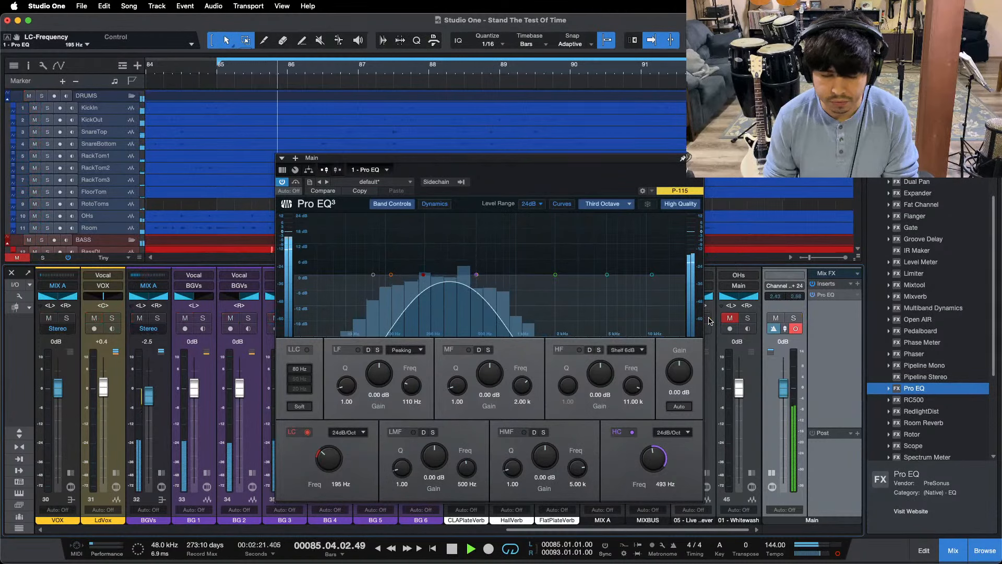
left_click(708, 321)
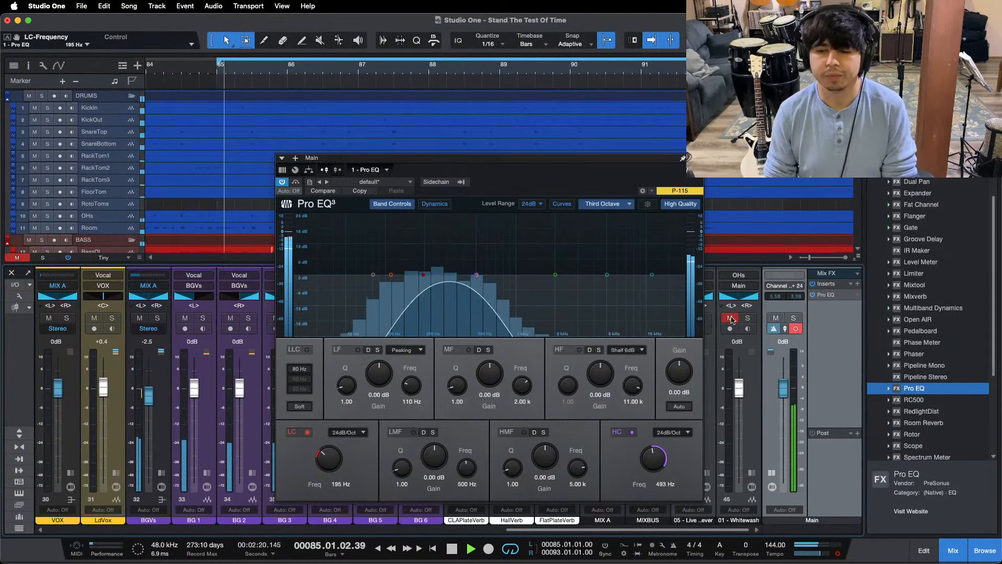
Step: Compare the 195 Hz to 493 Hz band in mono with 01 - Whitewash by toggling its solo
left_click(748, 319)
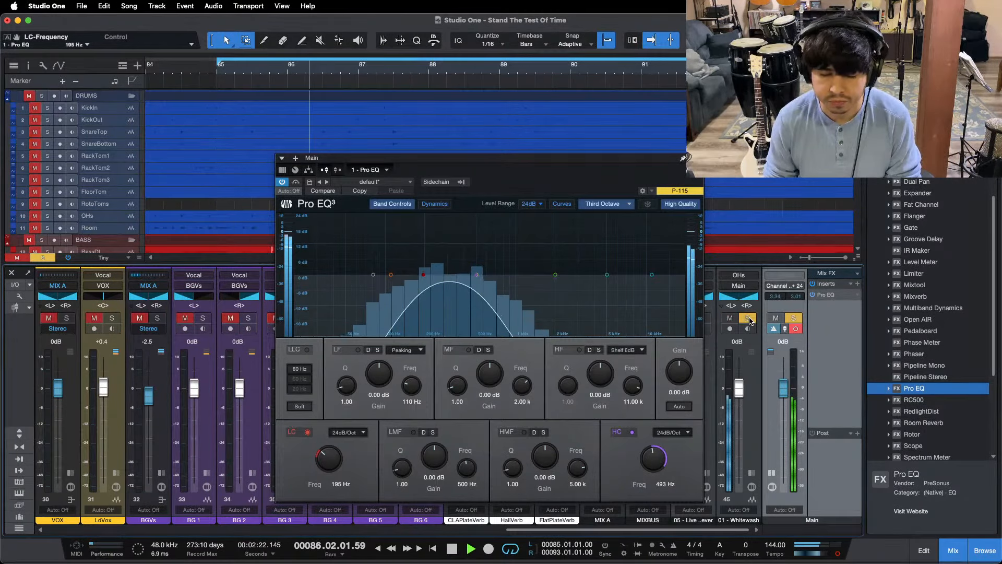
left_click(748, 319)
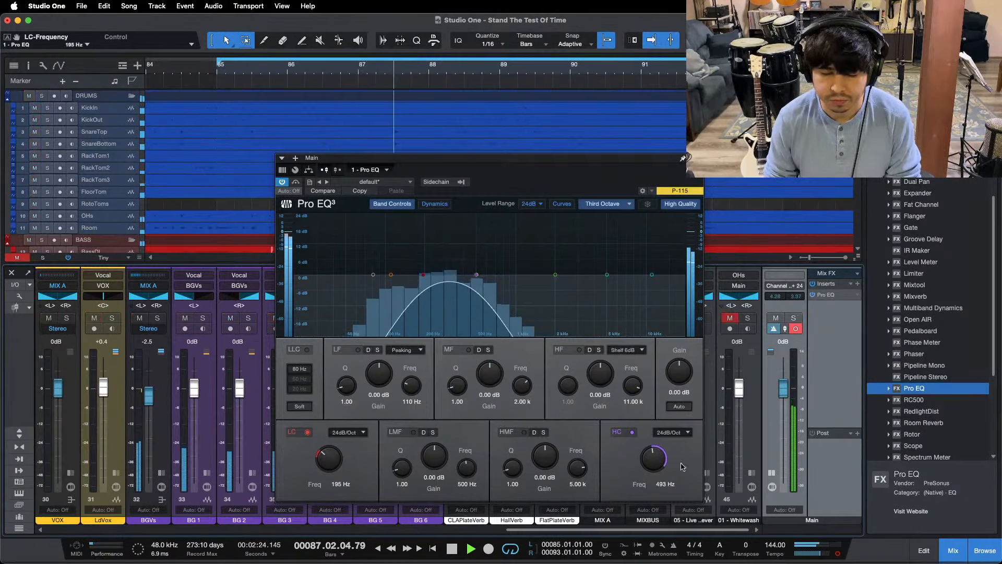
left_click(748, 318)
left_click(748, 318)
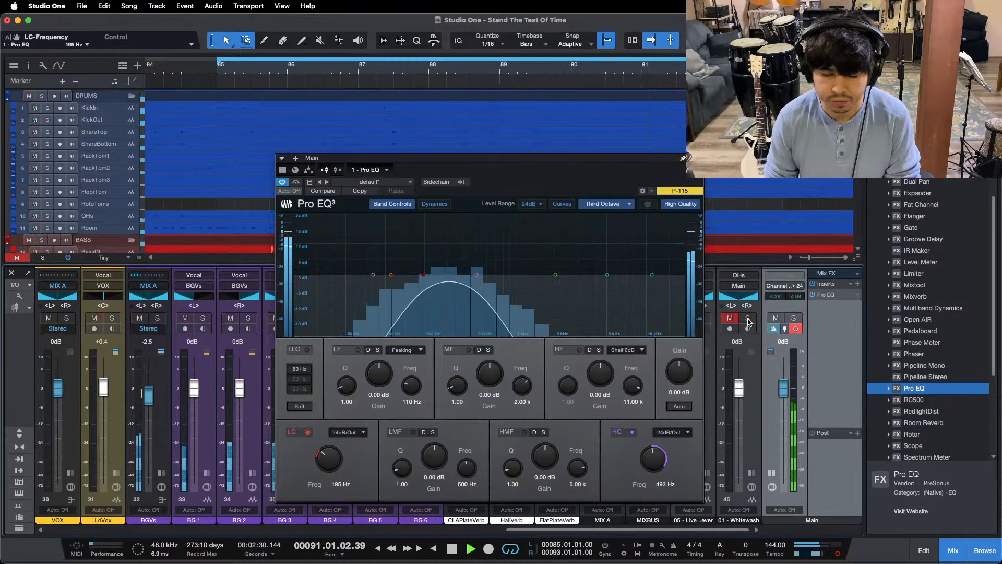
Step: Restart the loop, return the Main output to stereo and compare the 195 Hz to 493 Hz band with 05 - Live
key("space")
key("space")
left_click(796, 329)
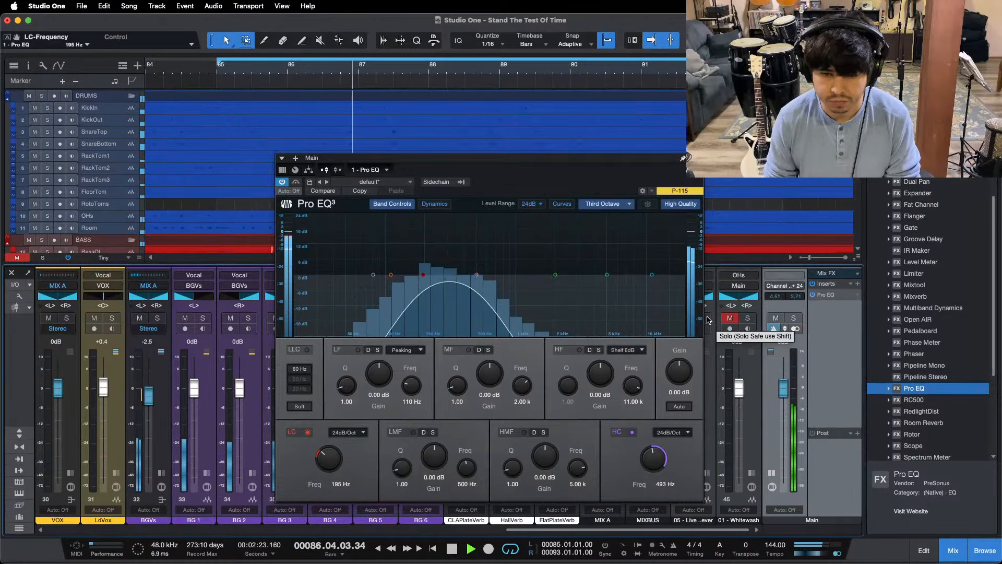
left_click(708, 319)
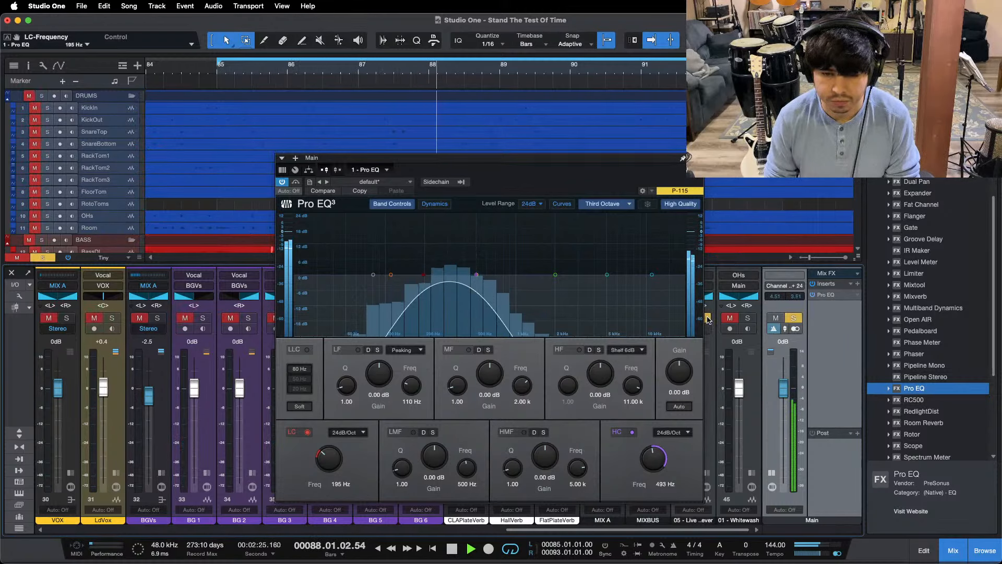
left_click(708, 319)
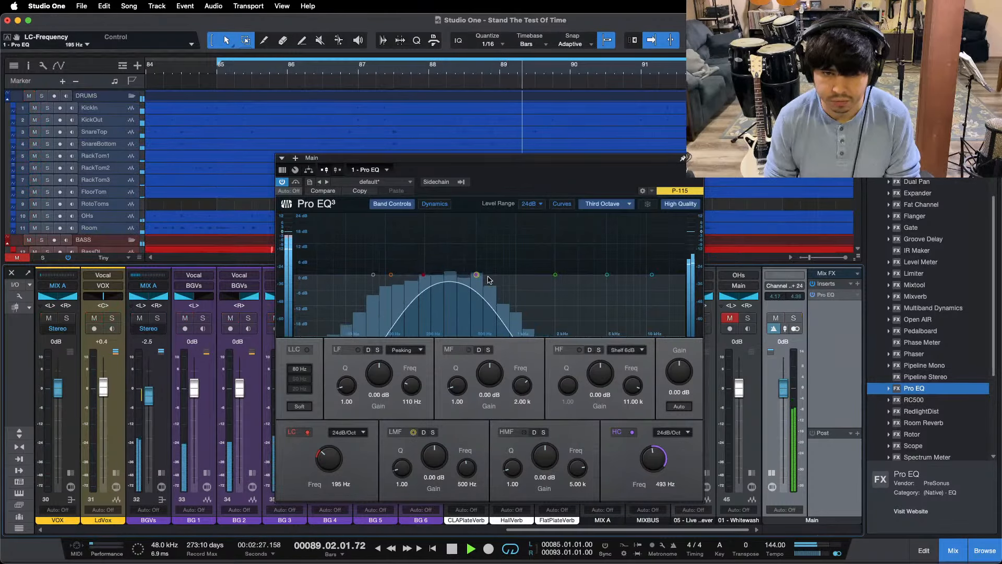
Step: Close the Main Pro EQ and select the ACOUSTICS channel in the mixer
left_click(683, 157)
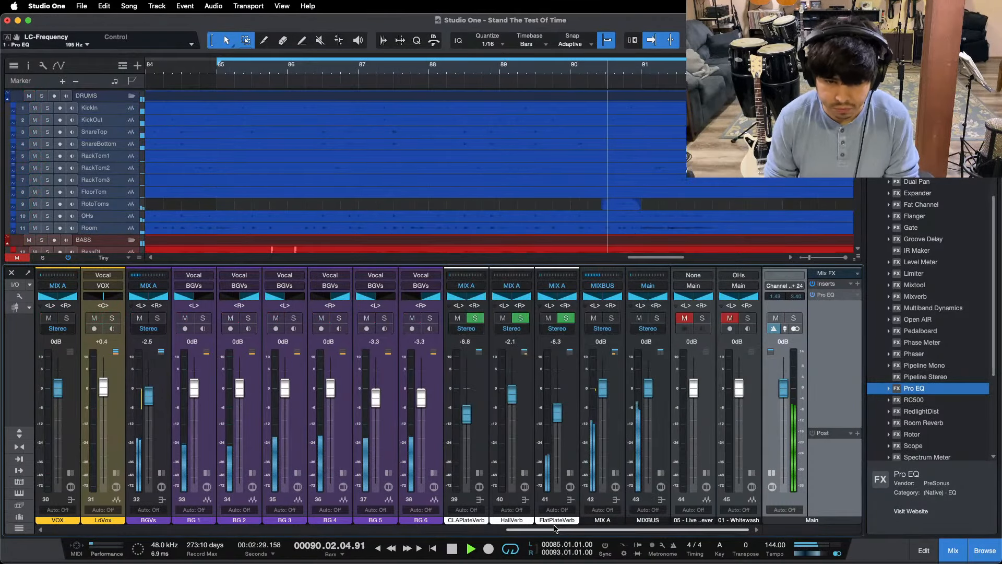
left_click_drag(552, 529, 372, 523)
left_click(352, 473)
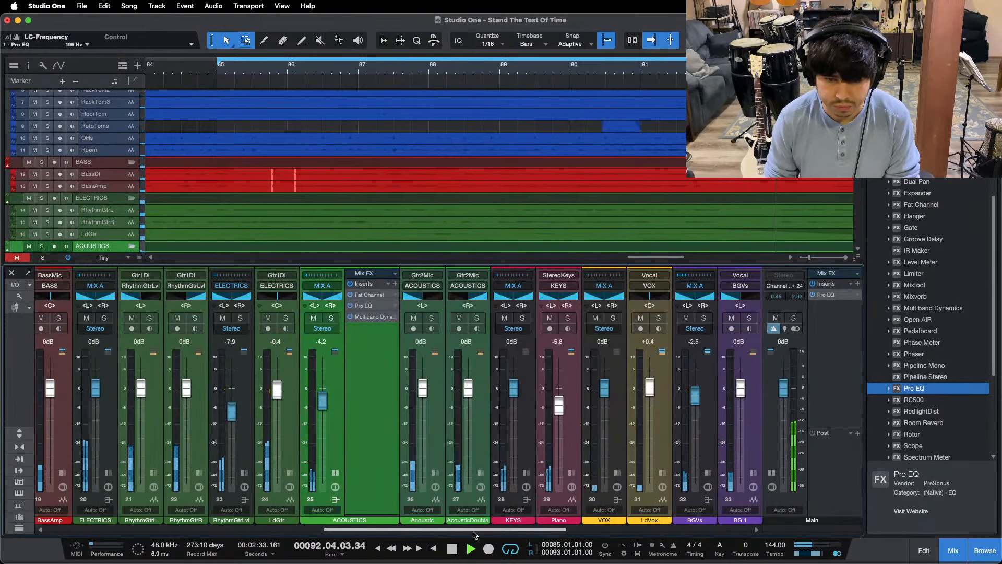
Step: Check the BGVs bus by briefly muting it, and set the LF gain in its Pro EQ to -8.64 dB
left_click_drag(470, 529, 652, 527)
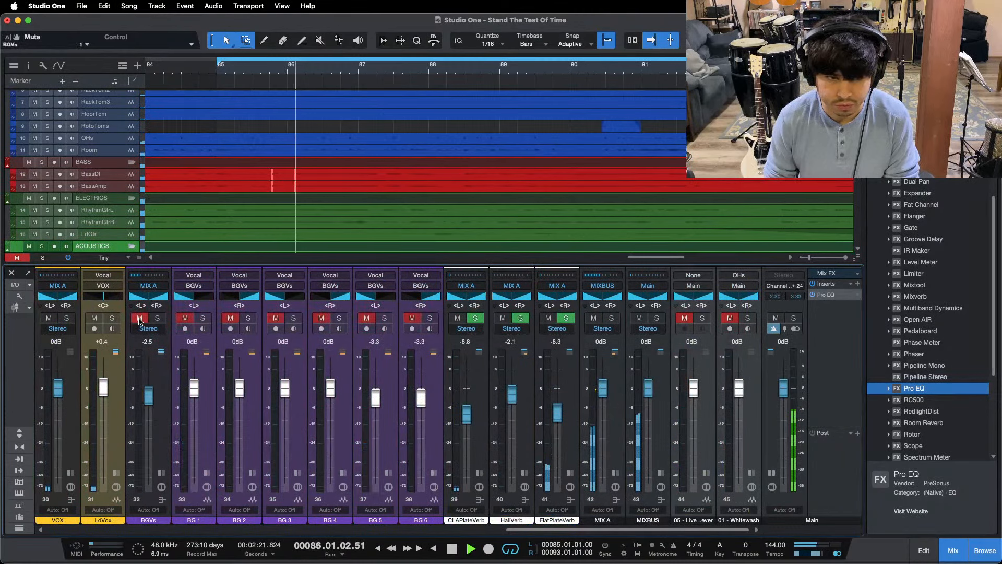
left_click(161, 472)
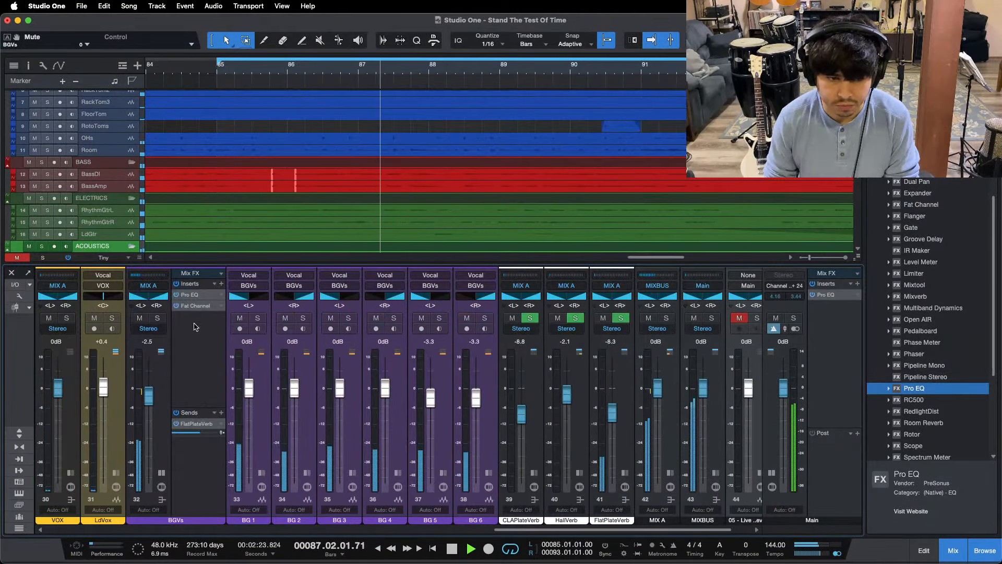
double_click(194, 295)
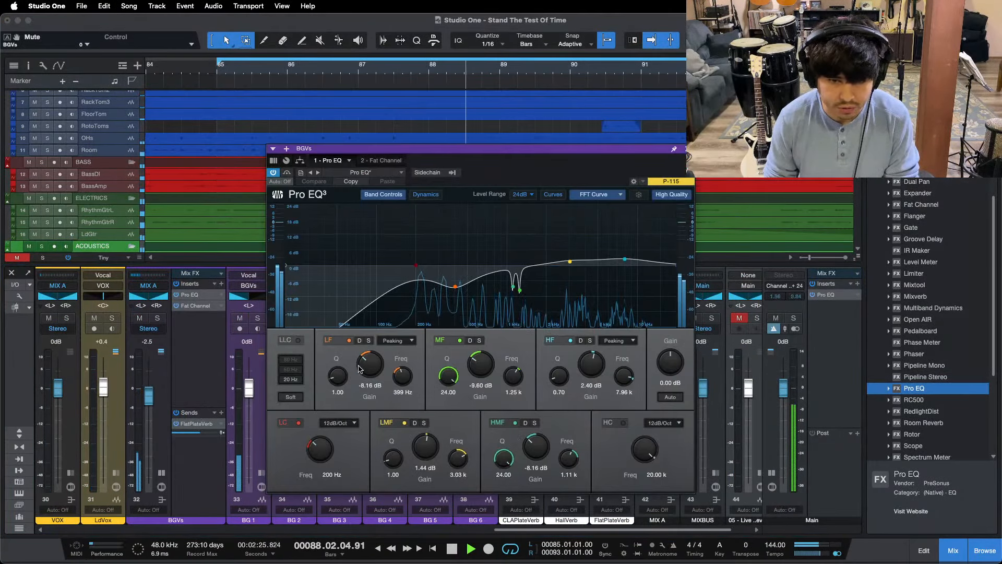
left_click_drag(370, 364, 371, 365)
left_click(687, 148)
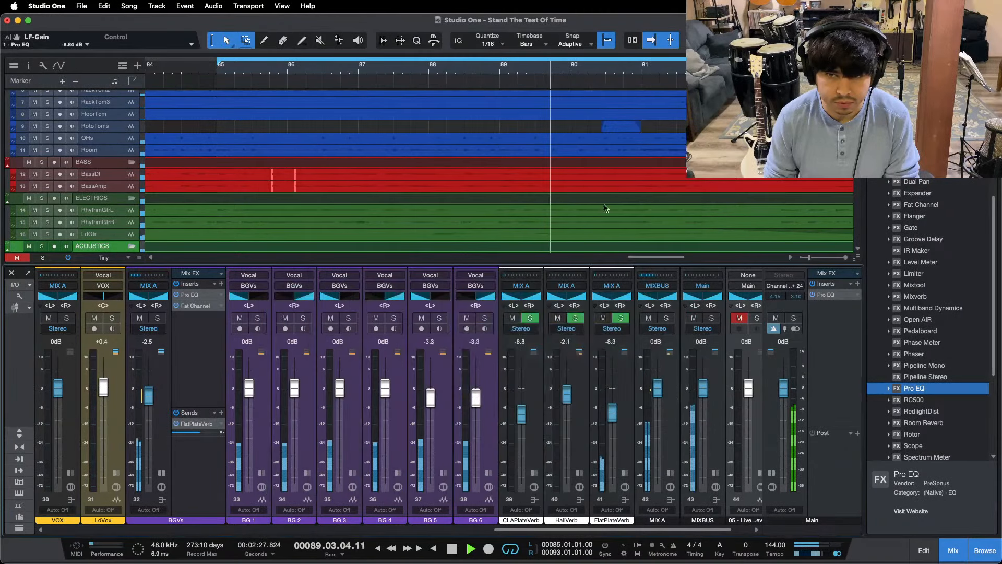
left_click(162, 472)
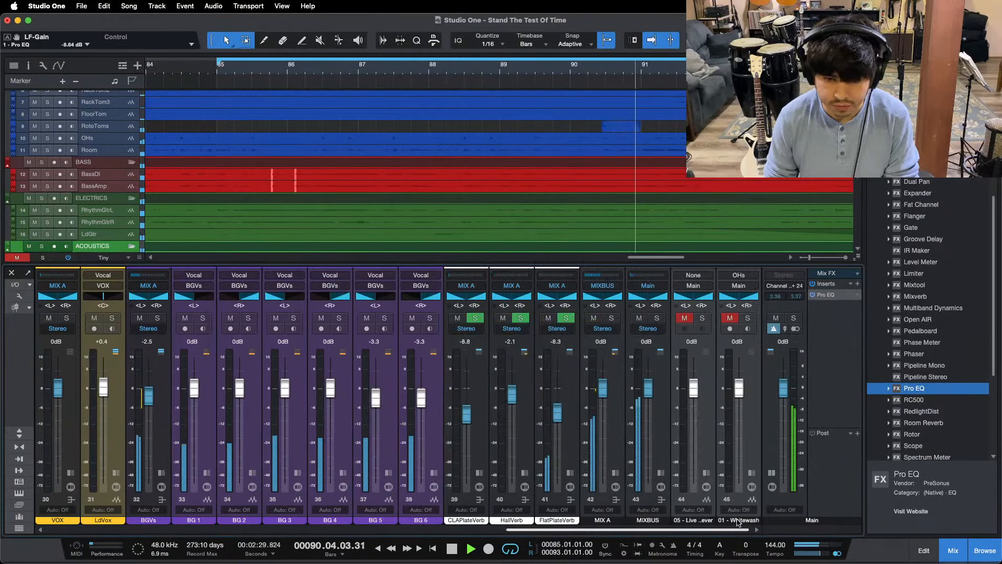
Step: Stop playback, lower the Main Pro EQ's high cut and set its low cut to 96.0 Hz with the output in mono
double_click(825, 296)
key("space")
left_click_drag(482, 275, 435, 283)
left_click_drag(330, 455, 331, 465)
key("KP_1")
left_click(697, 158)
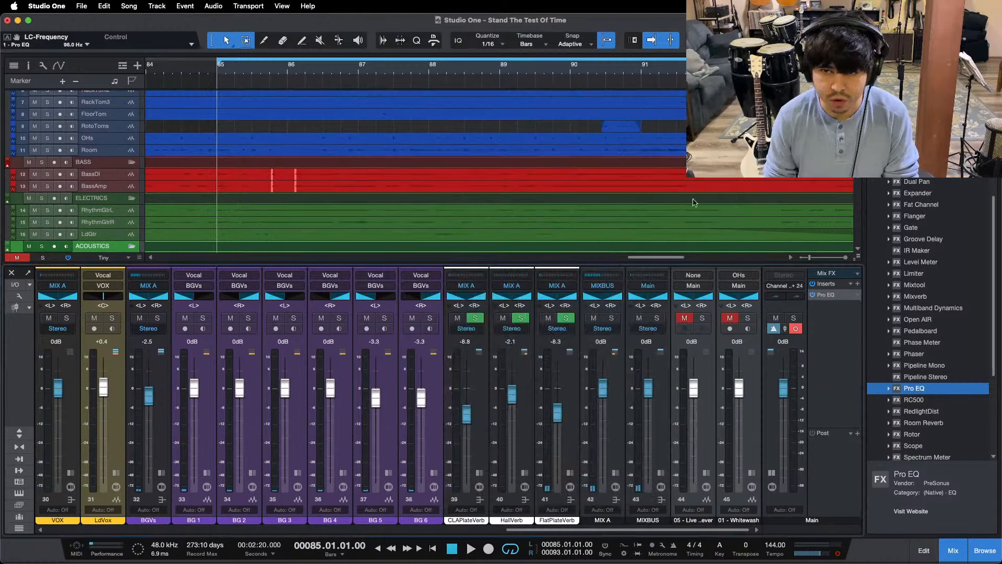
Step: Play the loop and compare the filtered mix in mono with the 01 - Whitewash reference by briefly soloing it
key("space")
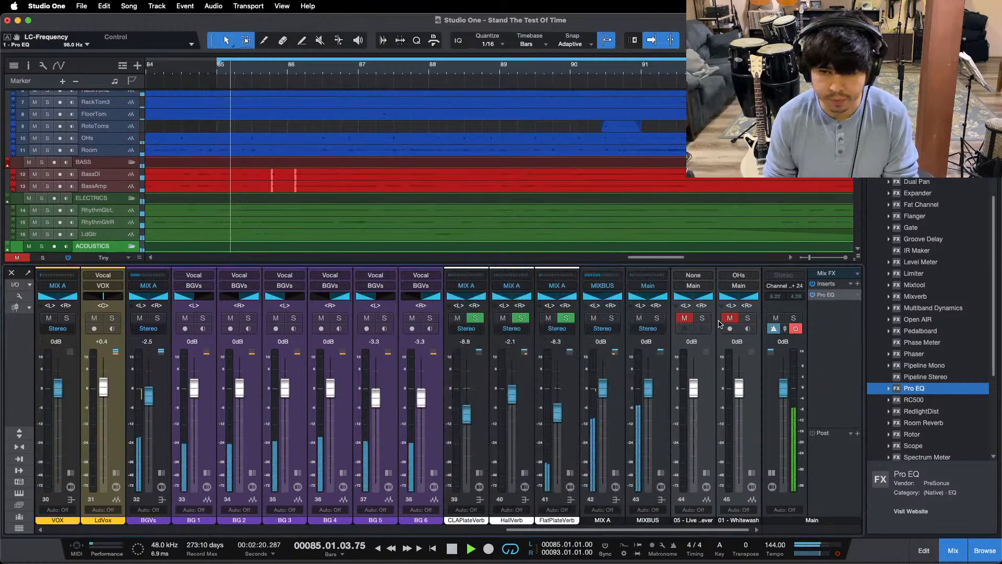
left_click(749, 319)
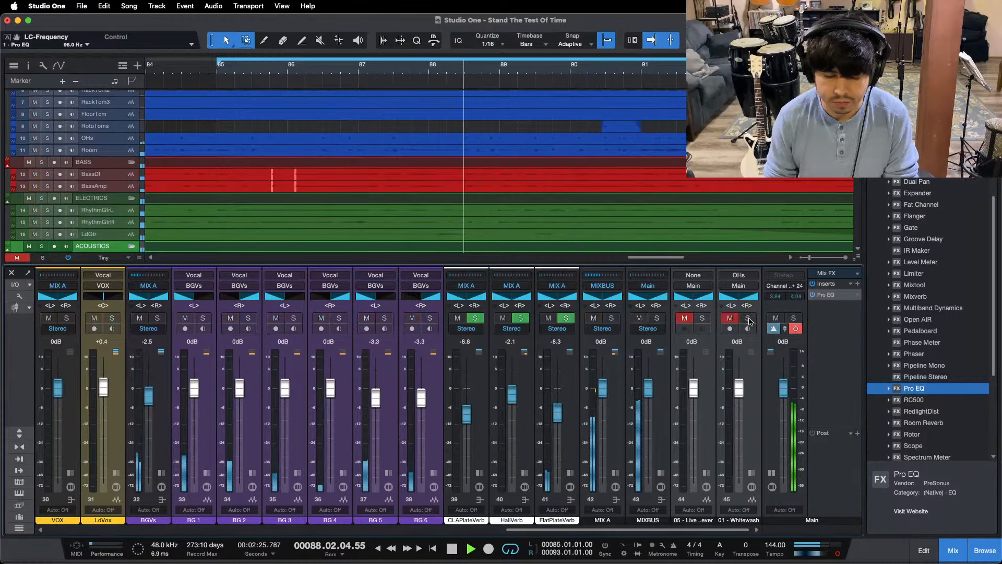
left_click(749, 319)
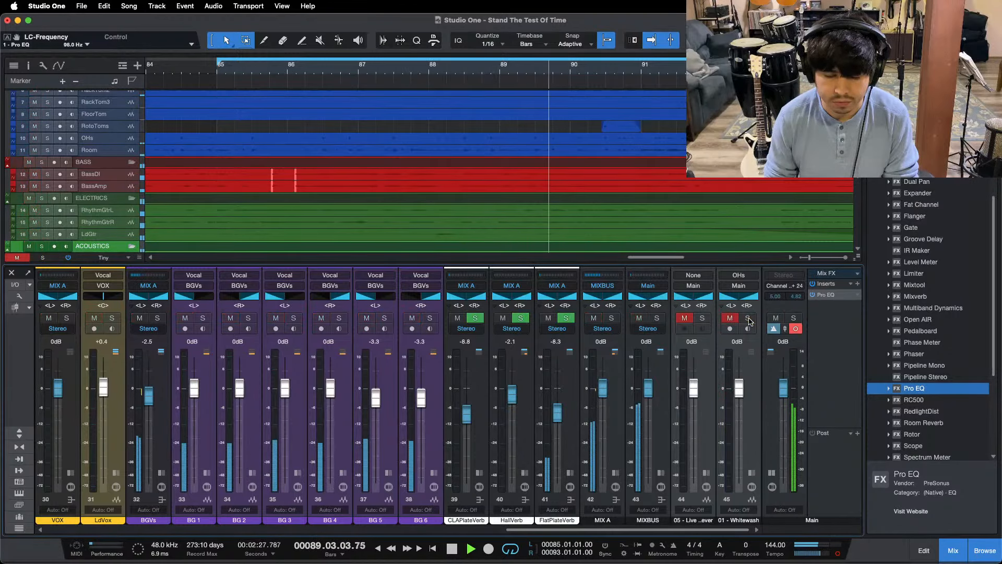
Step: In Pro EQ 2 on the BASS bus, set the LMF band to 198 Hz with a gain of -0.96 dB
left_click_drag(627, 530, 310, 515)
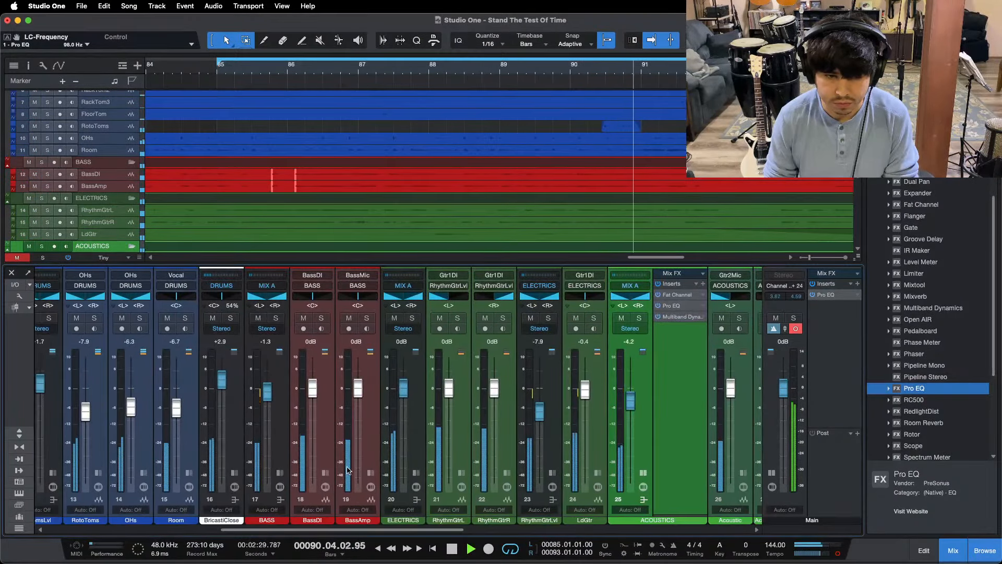
left_click(280, 473)
left_click(321, 328)
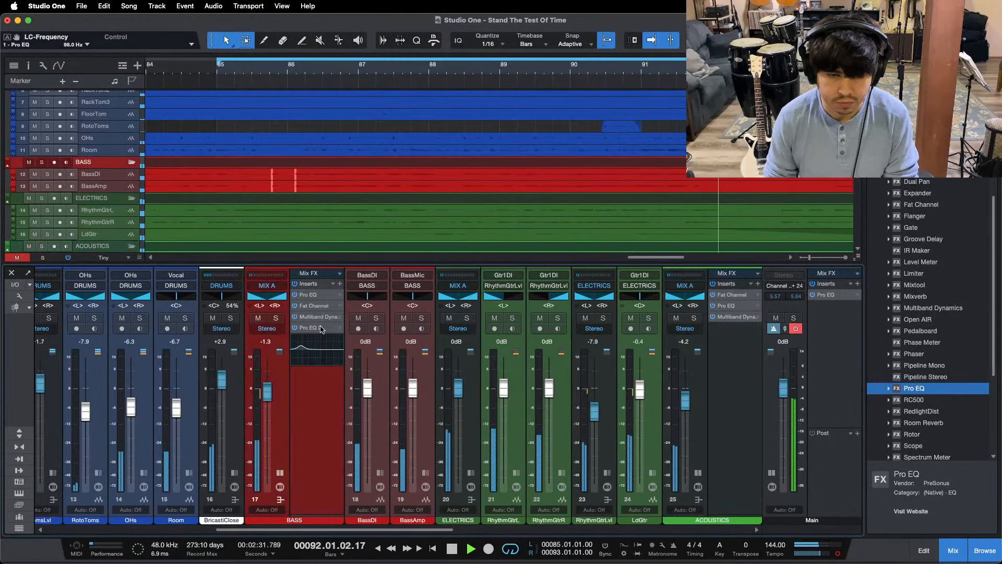
left_click_drag(565, 296, 533, 284)
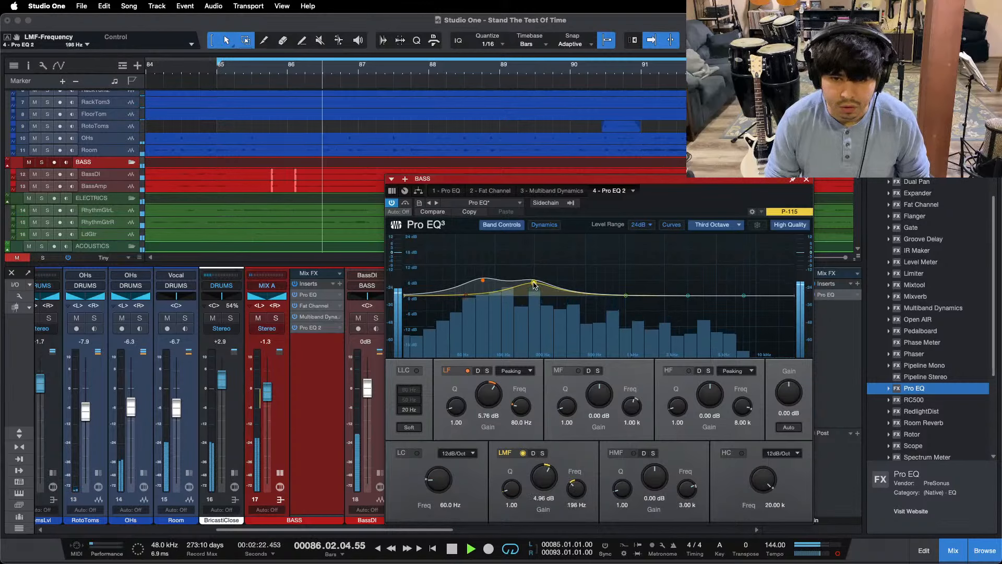
double_click(542, 469)
scroll(542, 469, "down", 1)
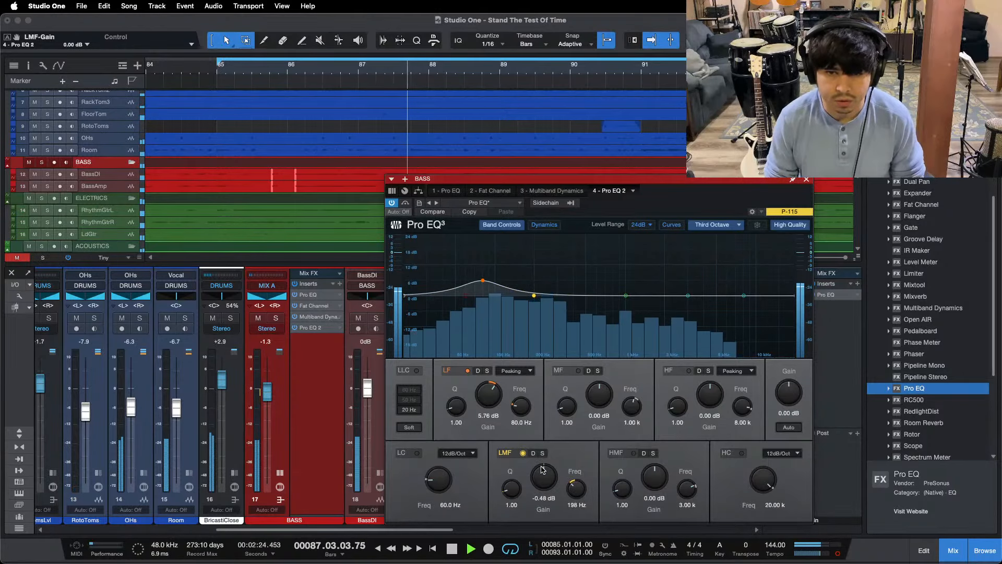
scroll(543, 469, "down", 1)
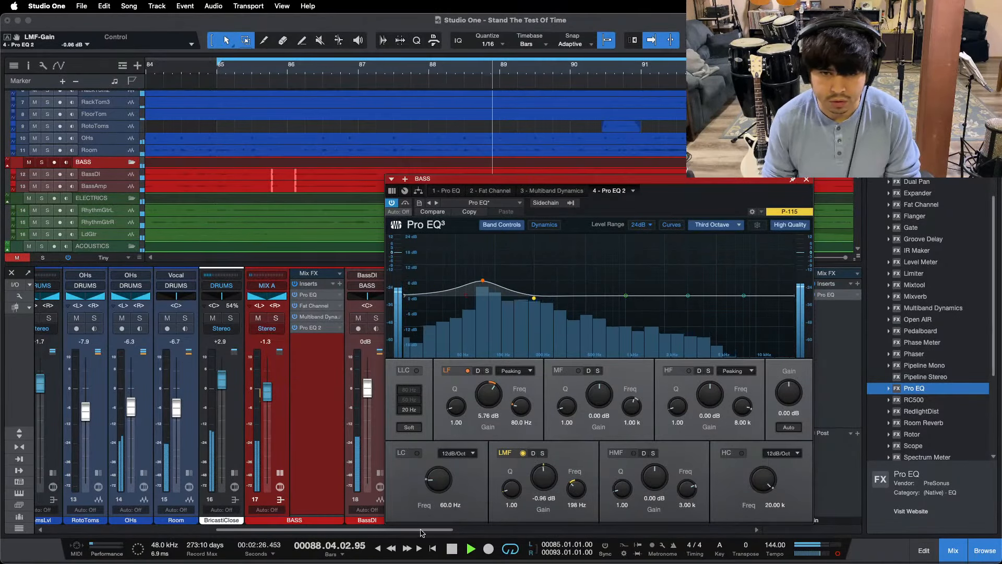
Step: Compare the mix with the 01 - Whitewash and 05 - Live Forever references in turn by briefly soloing each
left_click_drag(438, 530, 736, 529)
left_click_drag(686, 200, 562, 201)
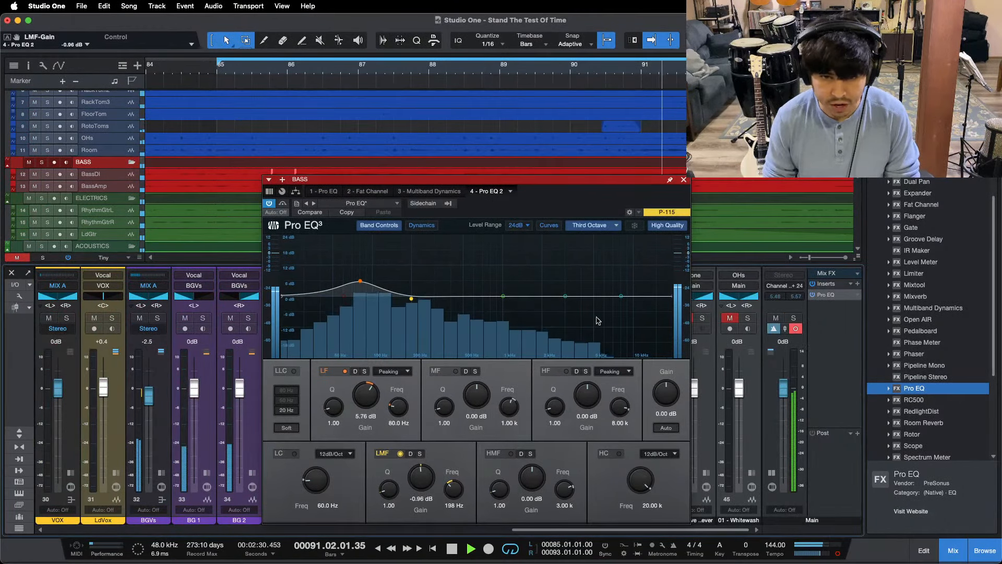
left_click(749, 319)
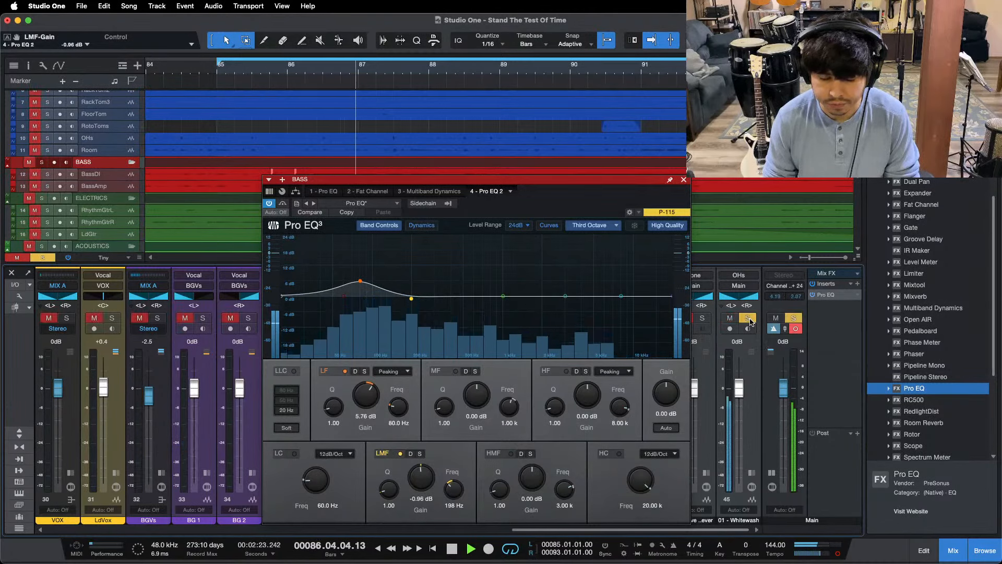
left_click(749, 320)
left_click(730, 318)
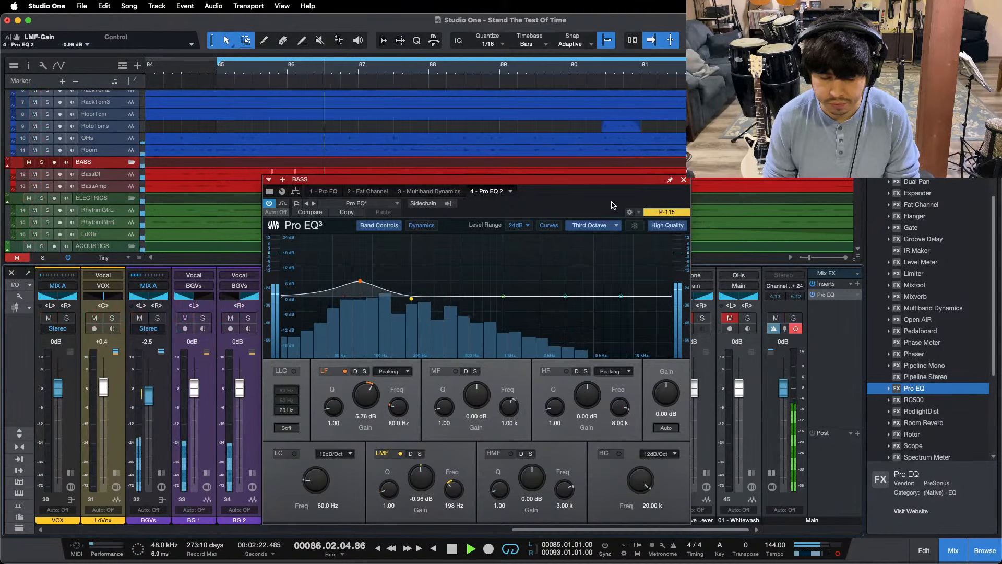
left_click(703, 318)
left_click(703, 319)
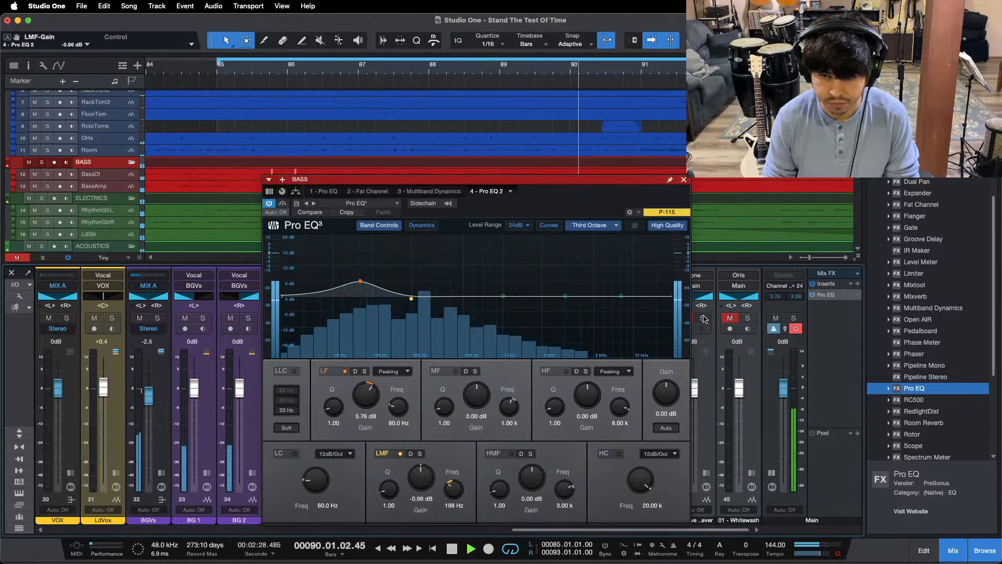
Step: Return the Main output to stereo, compare the mix with 05 - Live Forever, close the BASS EQ and stop playback
left_click(837, 555)
key("KP_1")
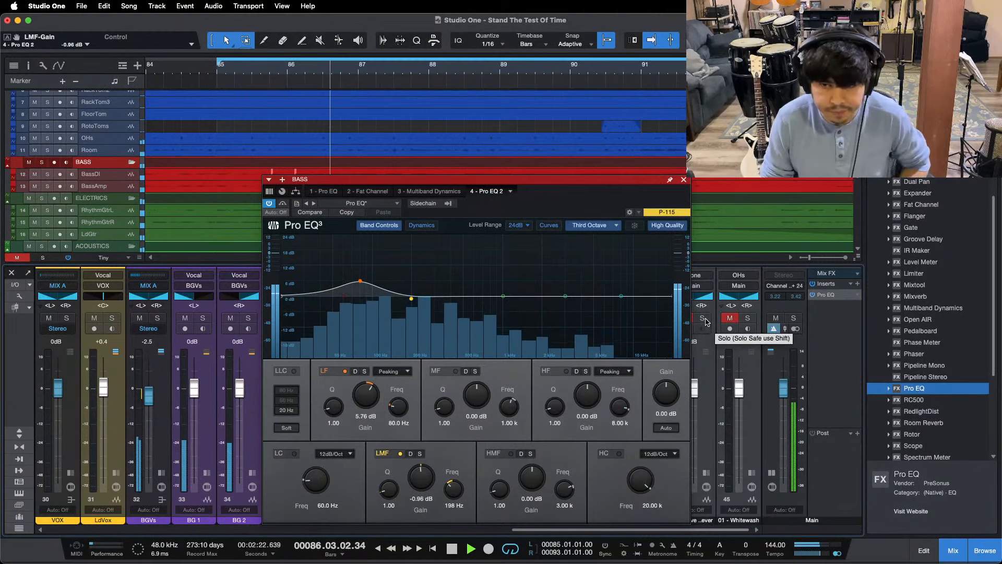
left_click(703, 318)
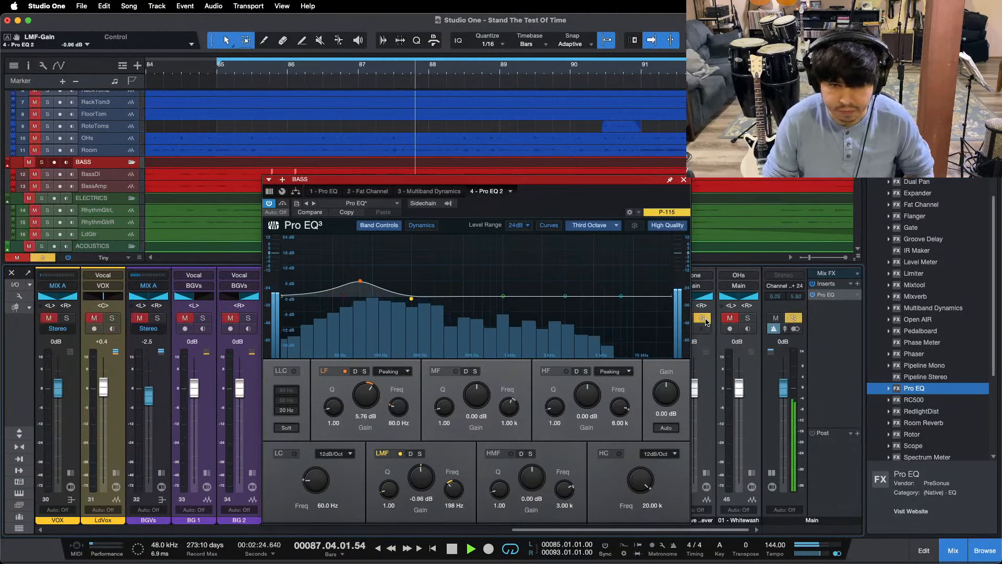
left_click(703, 319)
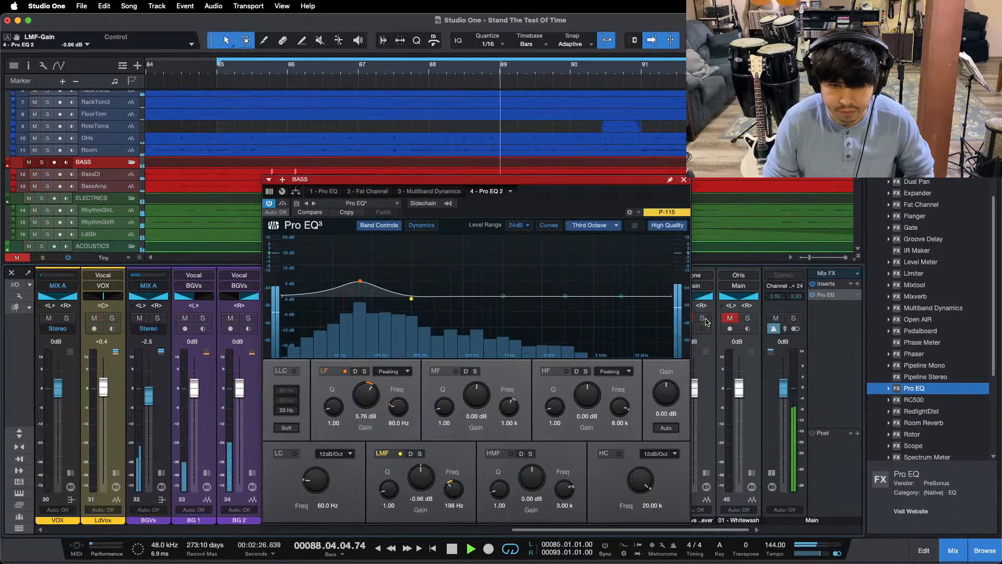
left_click(683, 180)
key("space")
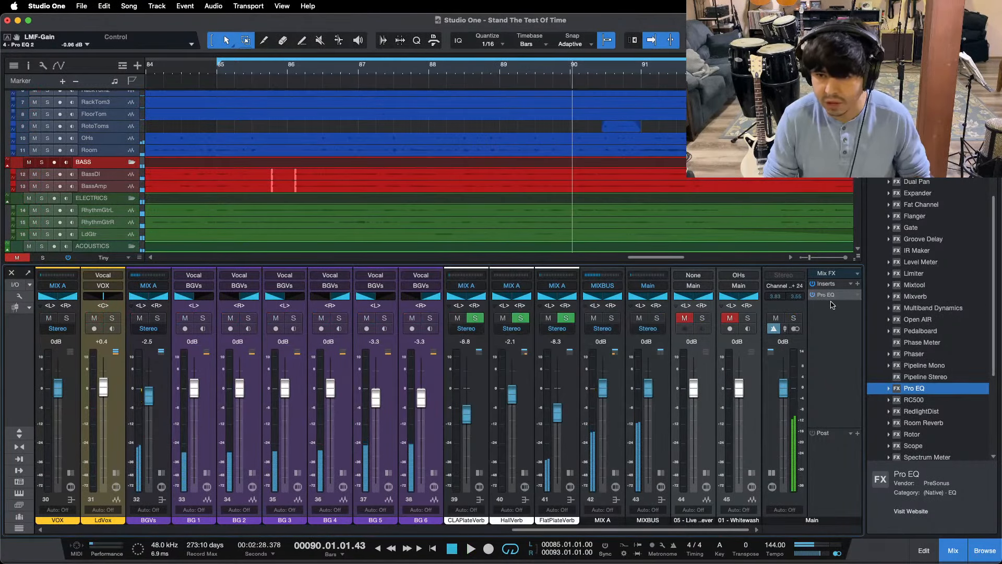
Step: In the Main Pro EQ, set the low cut to 7.89 kHz and disable the high cut
double_click(827, 295)
left_click_drag(381, 278, 639, 280)
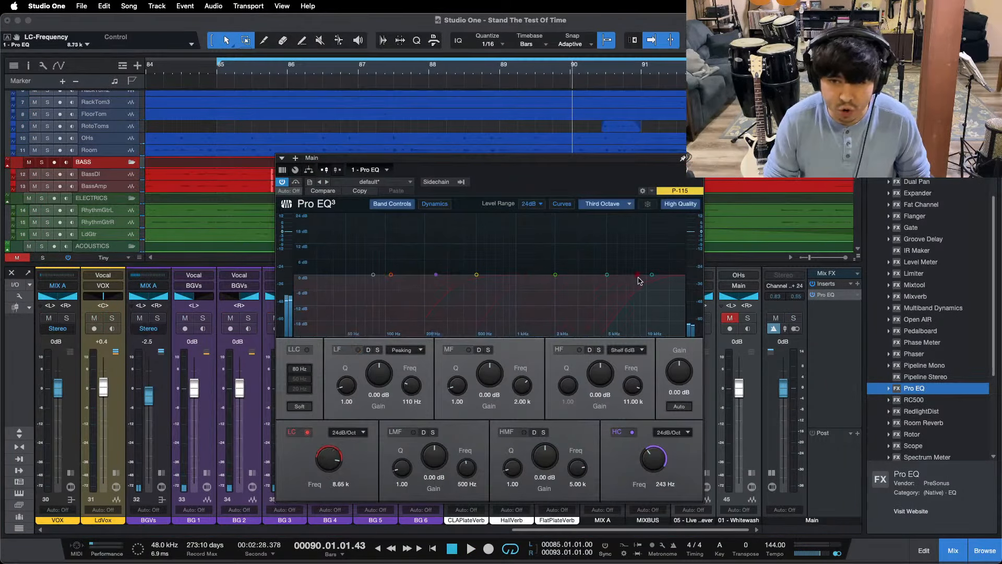
left_click_drag(436, 274, 646, 277)
double_click(645, 275)
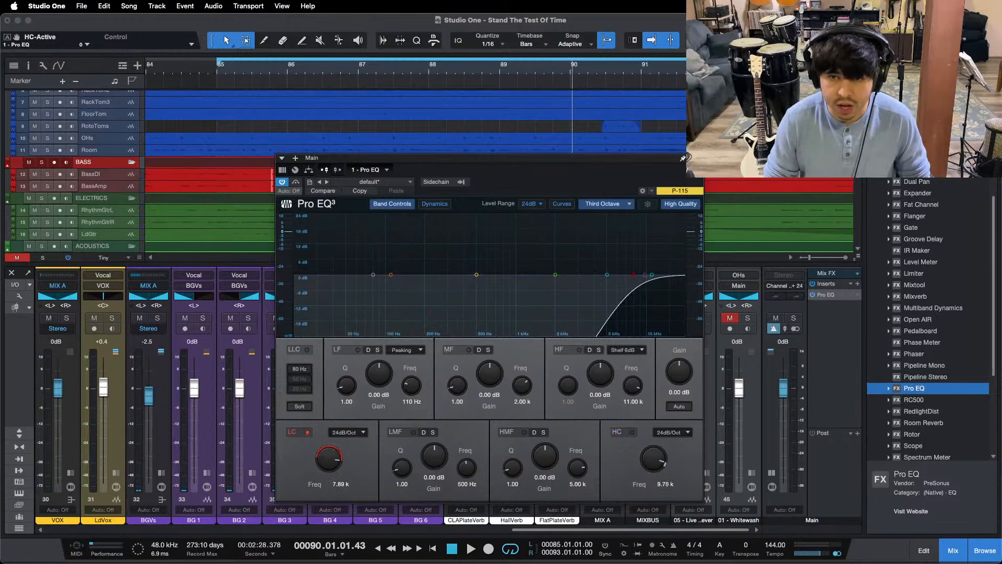
left_click(696, 157)
Step: Hide the mixer, show the whole song in the arrangement and set the track height to Medium
left_click(964, 545)
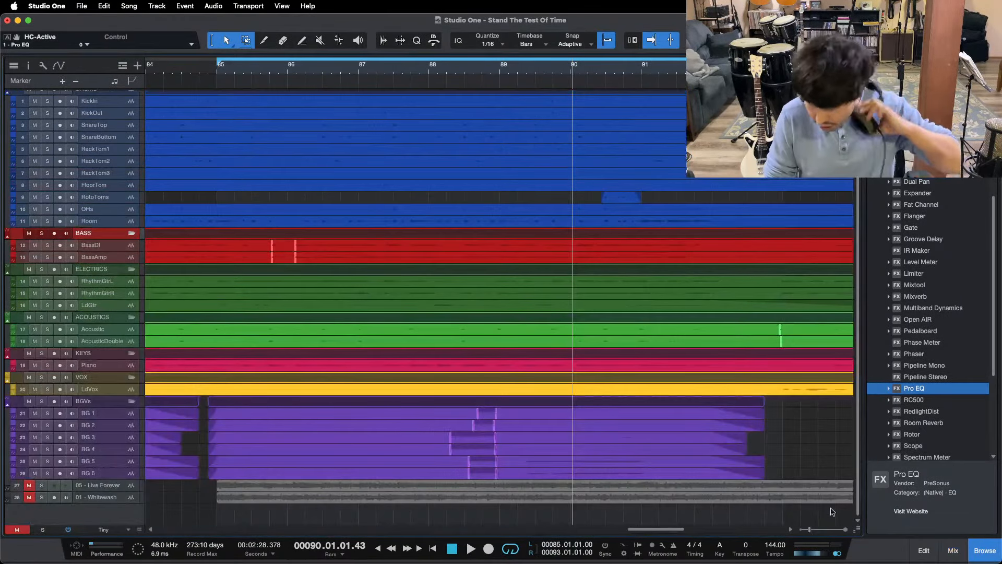
key("shift+z")
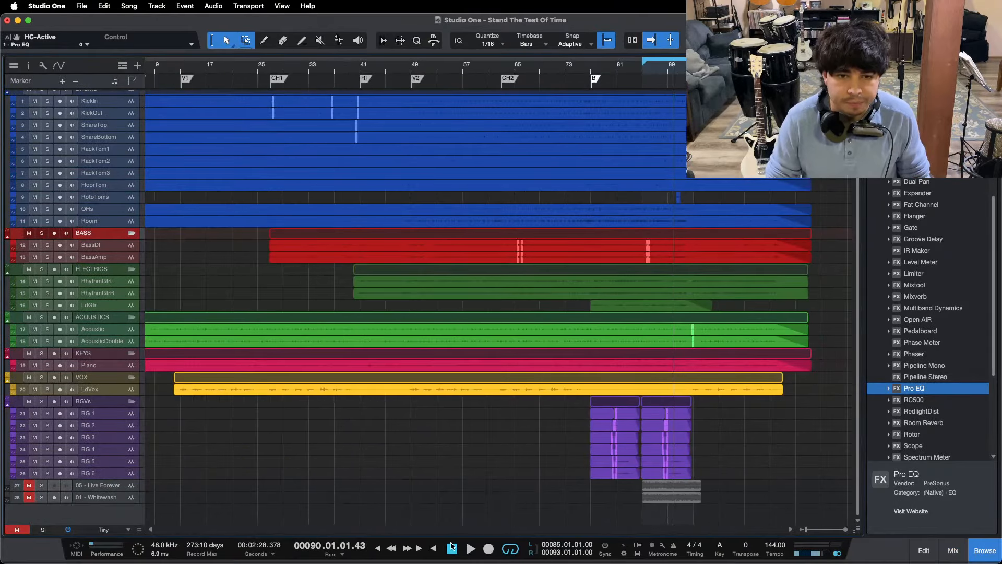
left_click(121, 529)
left_click(123, 500)
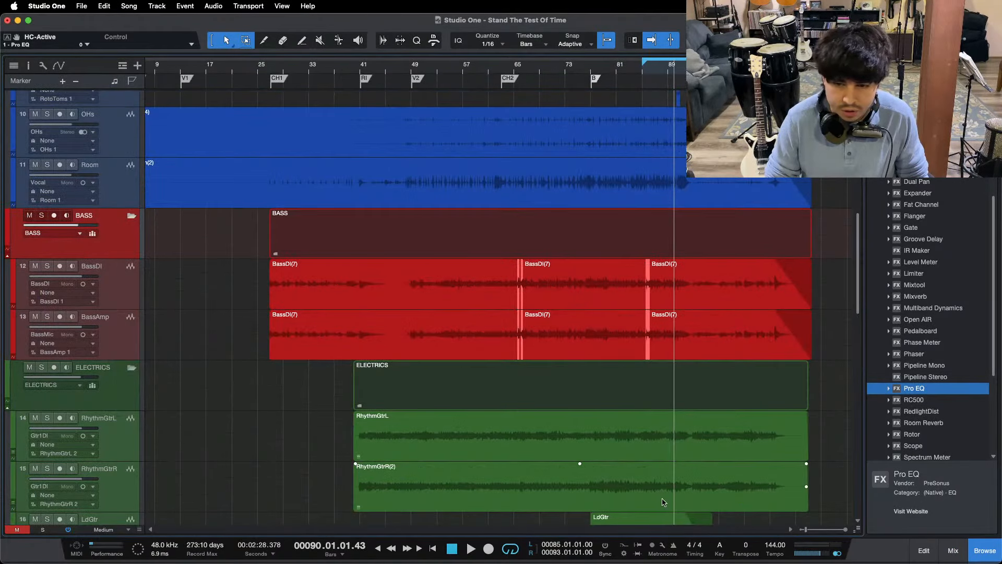
Step: Select the 05 - Live Forever and 01 - Whitewash clips and move them to bar 63 at the CH2 marker
scroll(632, 428, "down", 10)
scroll(511, 443, "down", 5)
left_click_drag(603, 435, 704, 473)
left_click_drag(669, 444, 527, 444)
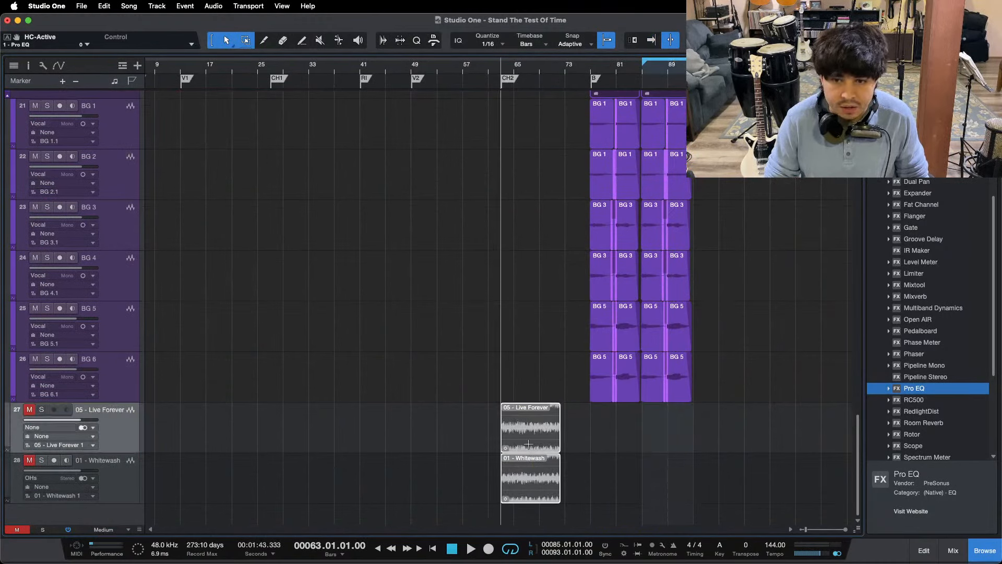
key("super+z")
left_click_drag(678, 445, 530, 445)
Step: Set the loop range over the reference clips from bar 63 to bar 72 and save the song
scroll(533, 386, "up", 10)
scroll(532, 423, "down", 8)
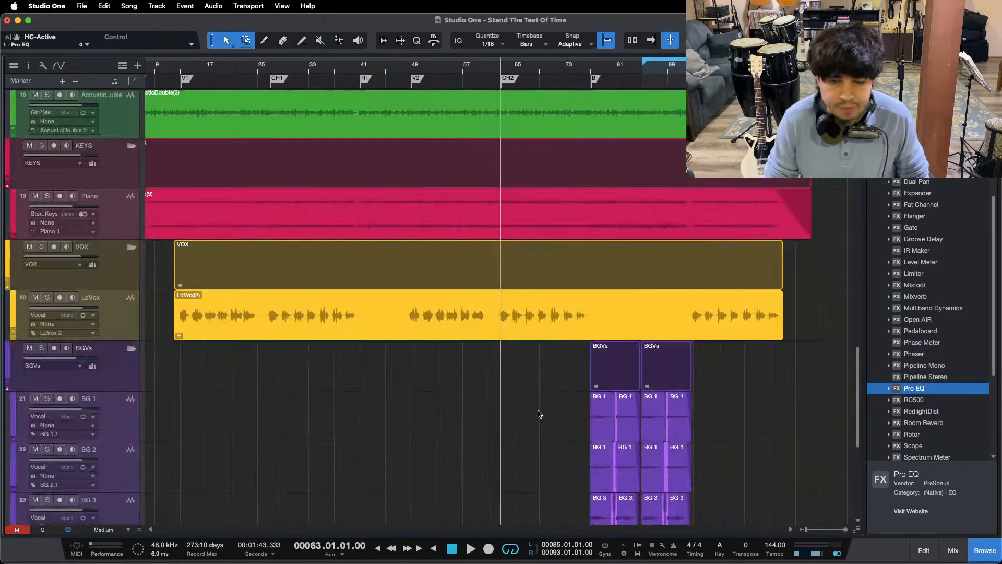
left_click_drag(523, 69, 432, 94)
scroll(439, 335, "down", 6)
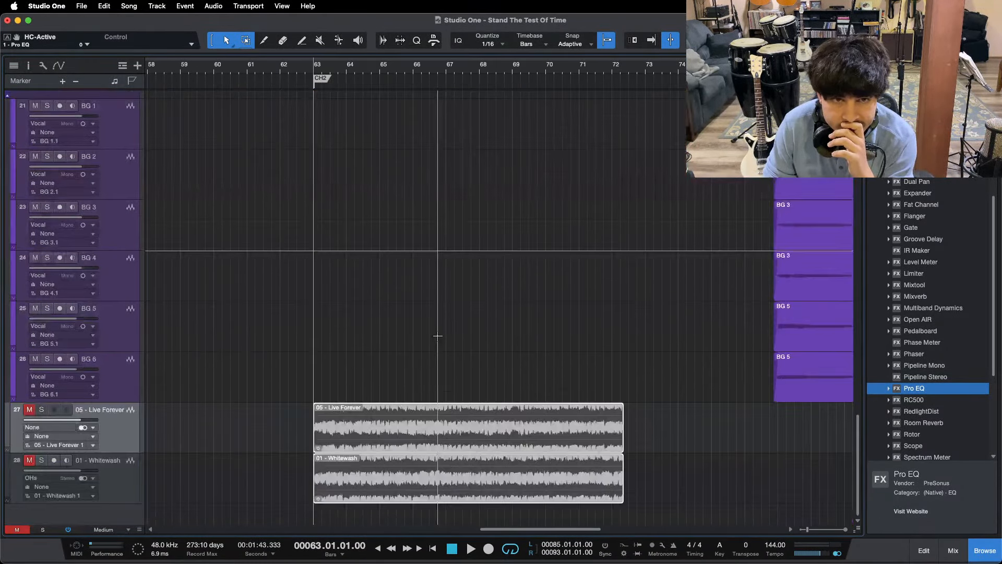
left_click_drag(314, 56, 618, 59)
scroll(480, 282, "up", 10)
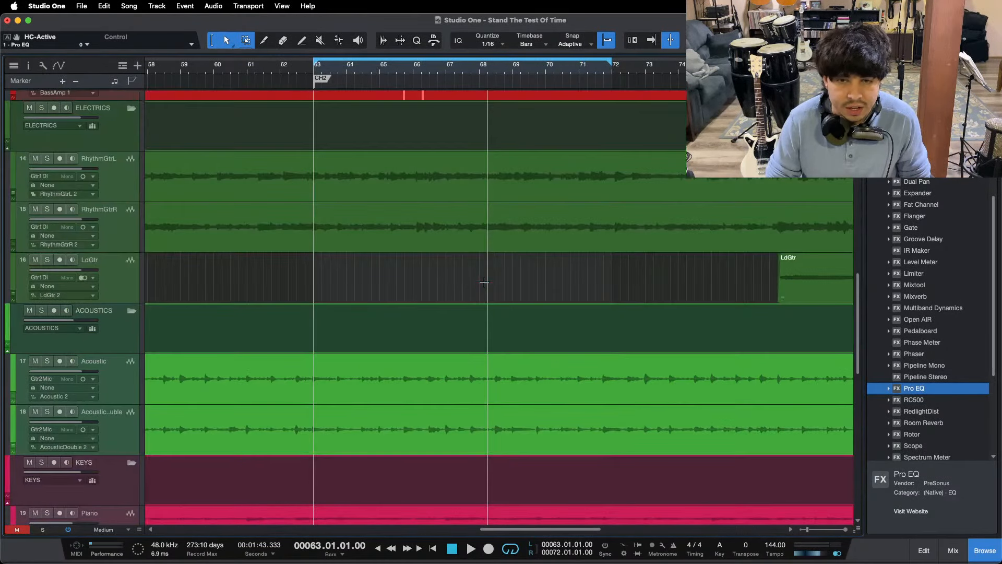
scroll(480, 282, "down", 5)
key("super+s")
Step: Show the mixer again, switch the Main output to mono and open the Main Pro EQ
key("F3")
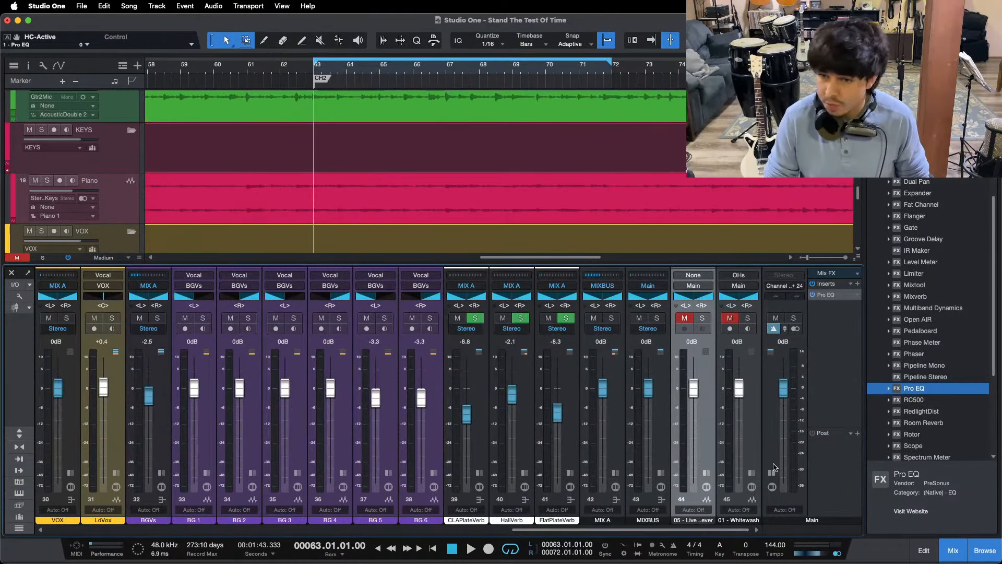
left_click(470, 547)
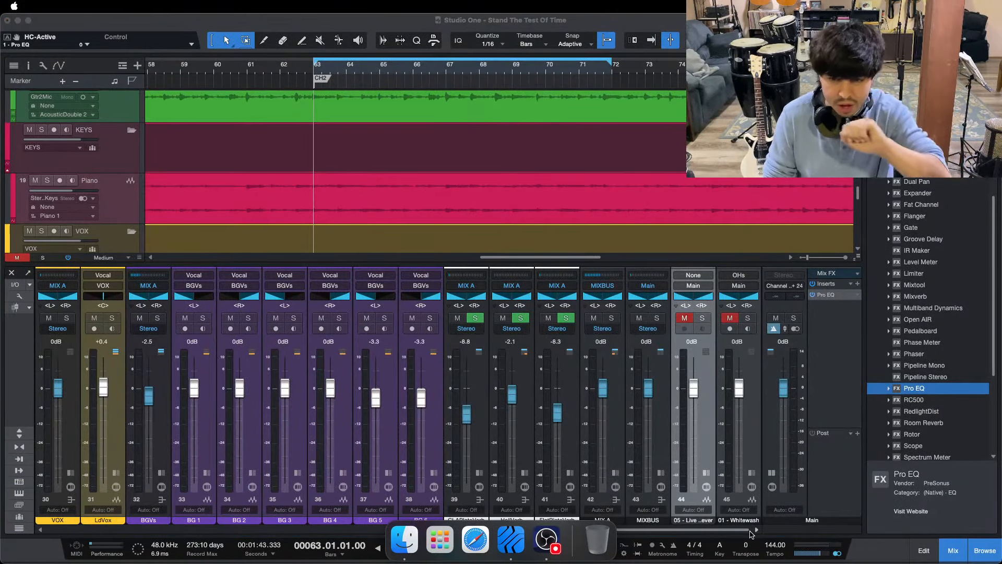
left_click(847, 494)
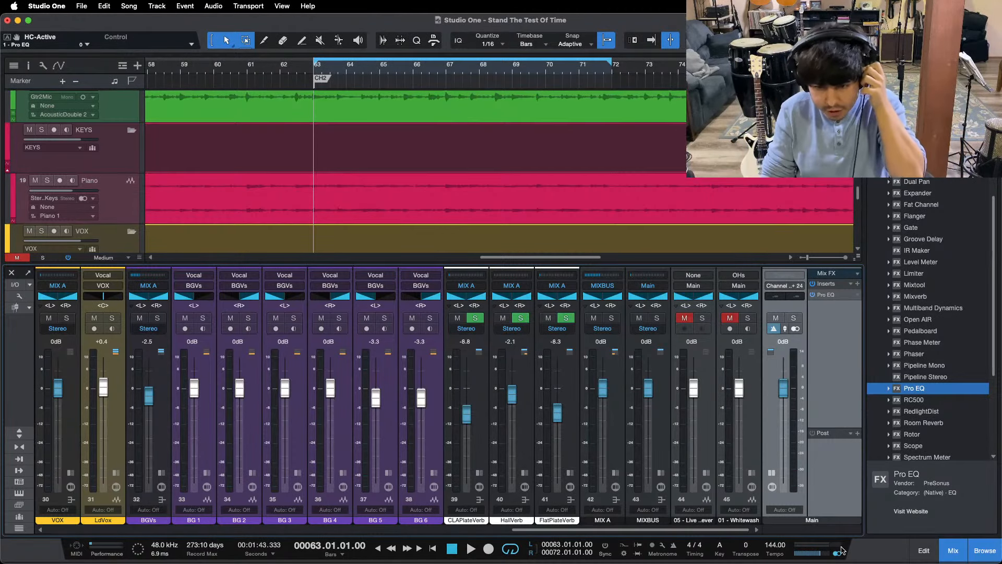
left_click(835, 296)
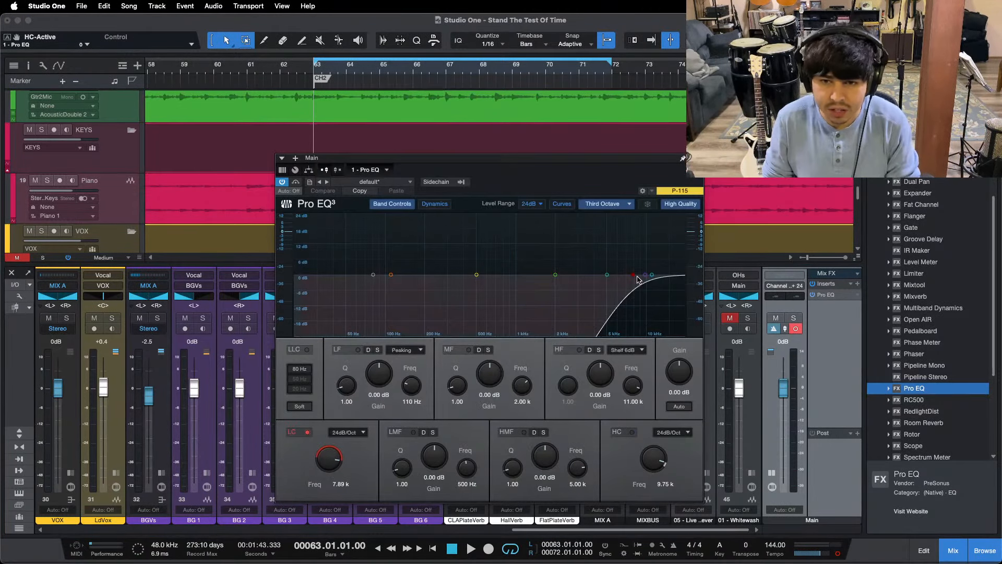
Step: Play the loop and compare the band above 7.89 kHz with 05 - Live Forever by soloing it, then stop
key("space")
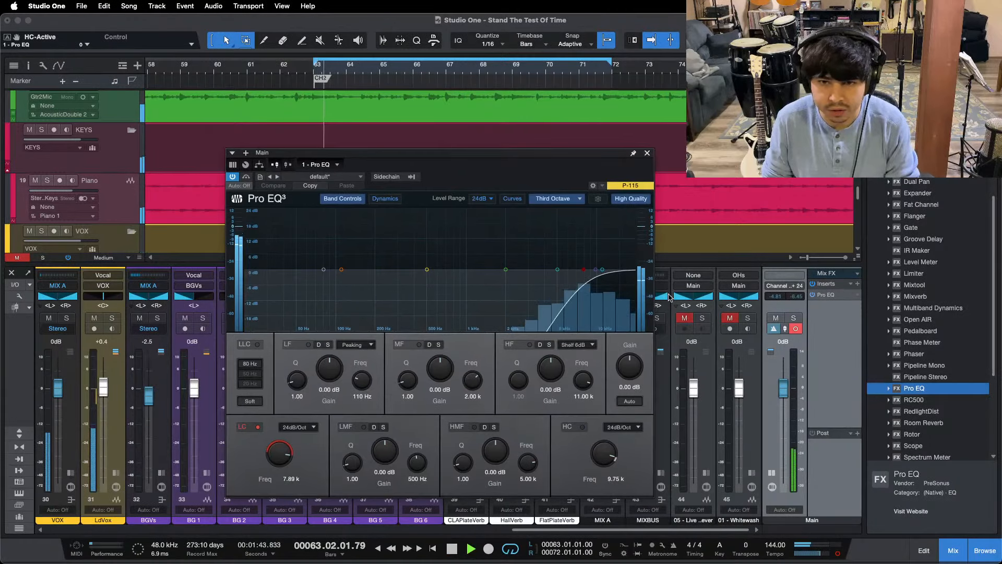
left_click(703, 318)
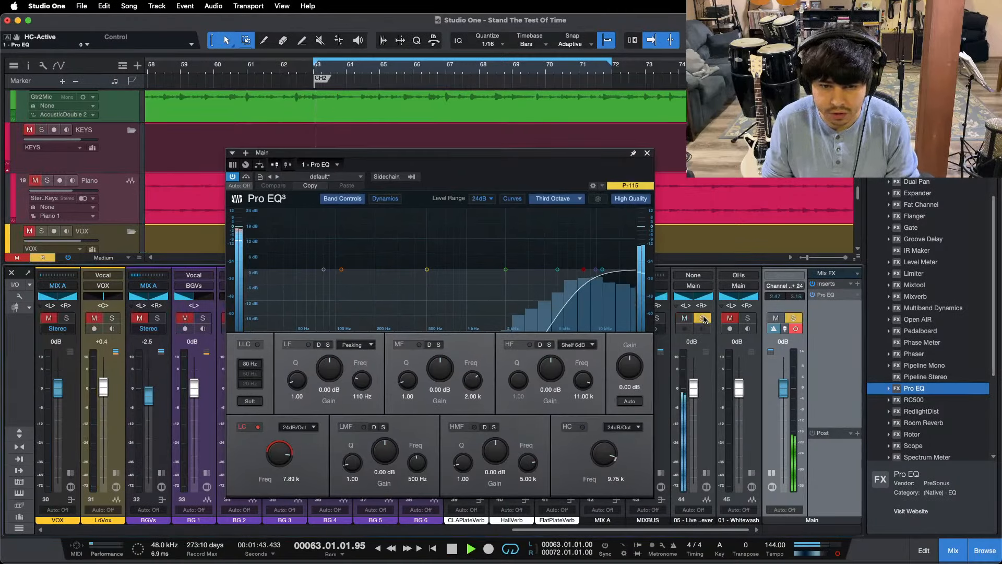
left_click(704, 318)
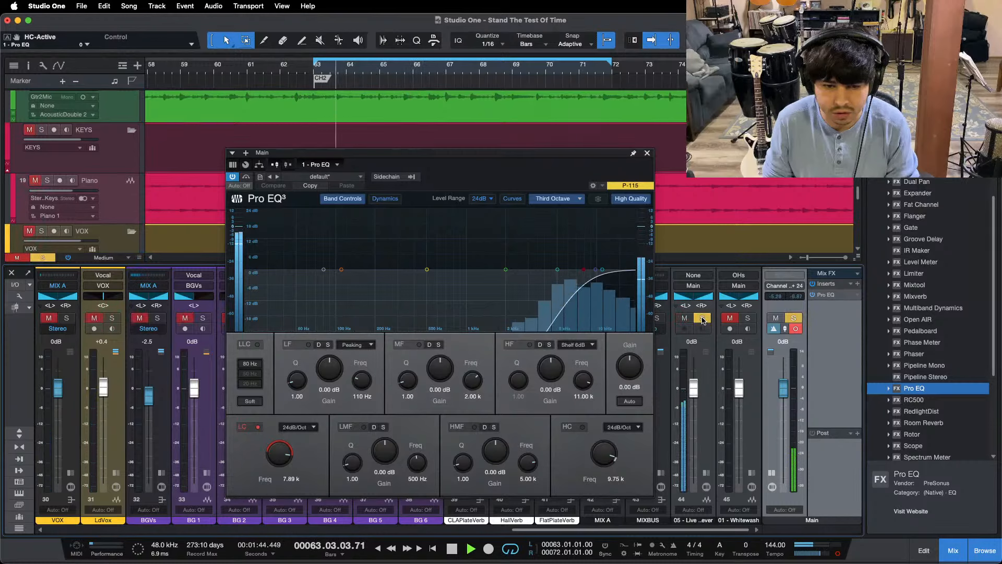
key("space")
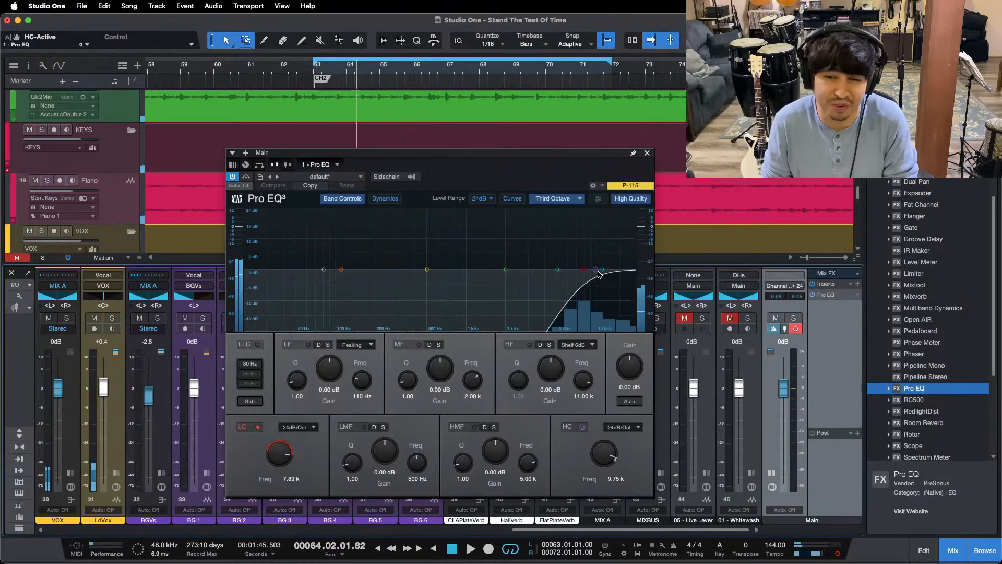
Step: Enable the Main Pro EQ's high cut at 9.75 kHz, set its low cut to 4.93 kHz and restart the loop
left_click(595, 269)
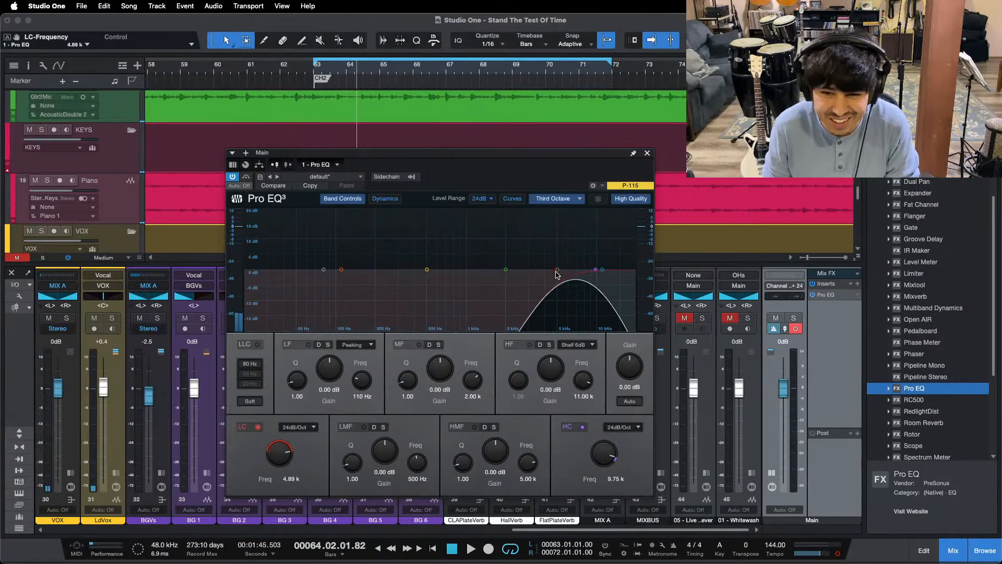
left_click_drag(556, 275, 557, 274)
key("KP_1")
key("space")
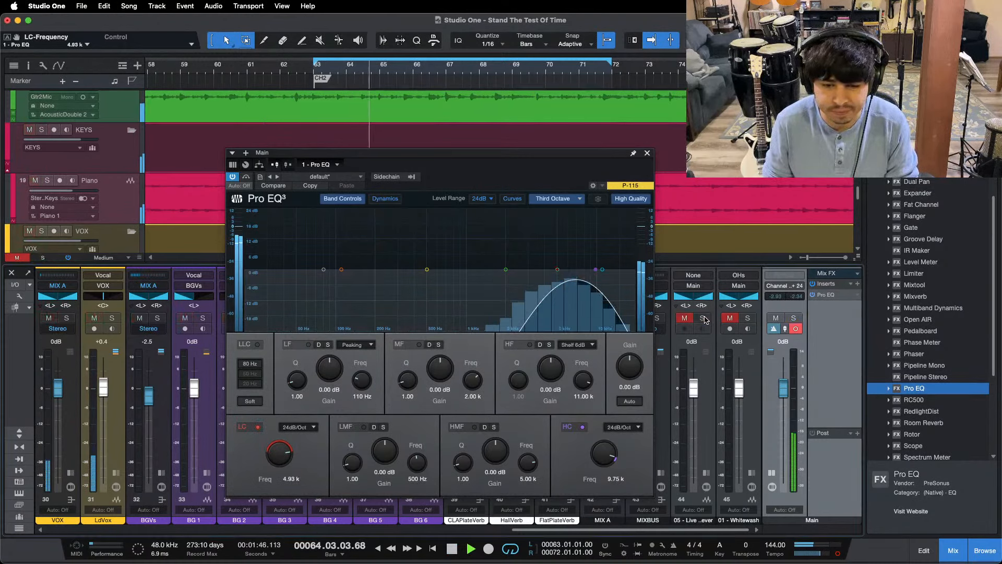
Step: Compare the 4.93–9.75 kHz band with 05 - Live Forever, then raise the LdVox Pro EQ's HF gain to 7.20 dB
left_click(703, 319)
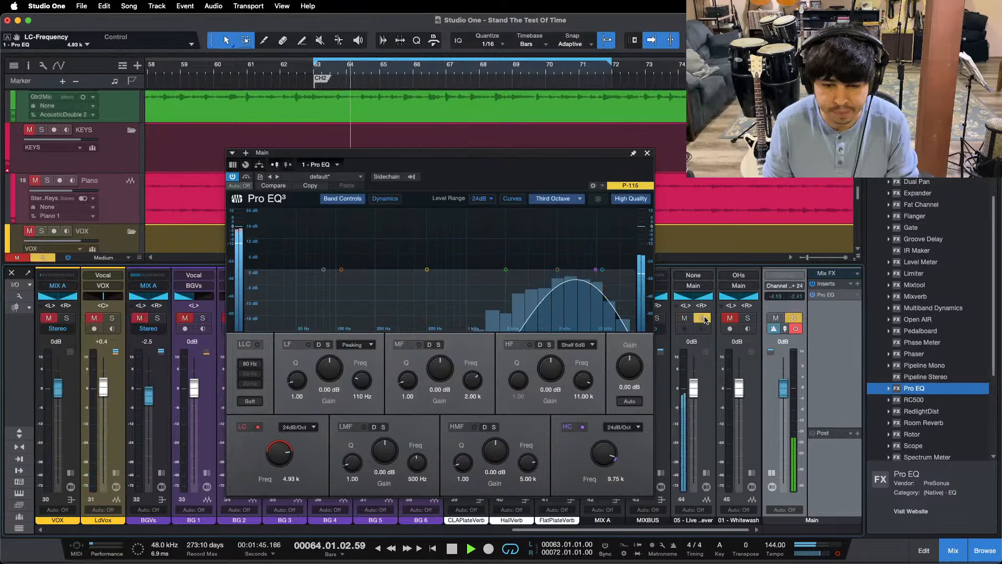
left_click(703, 319)
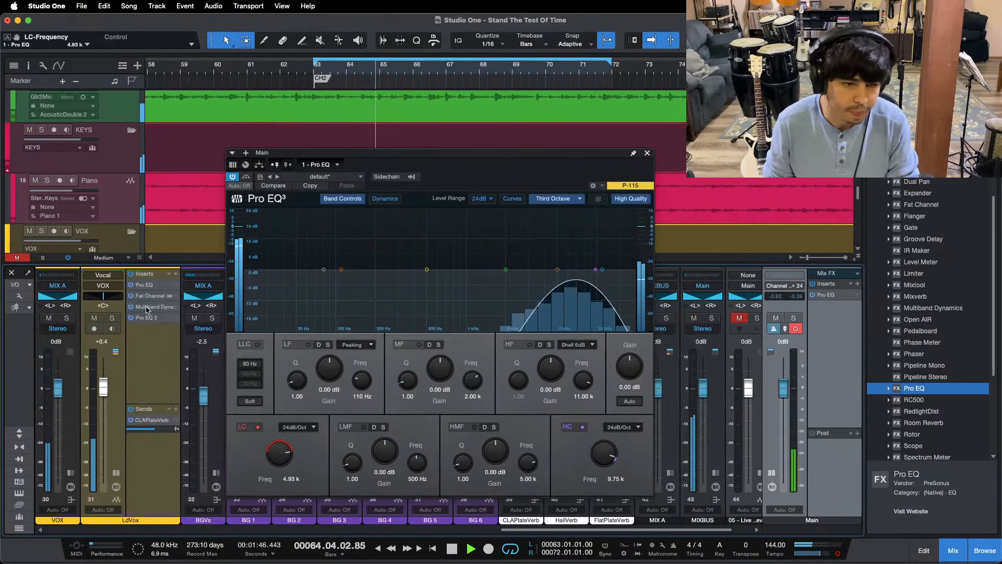
left_click(116, 473)
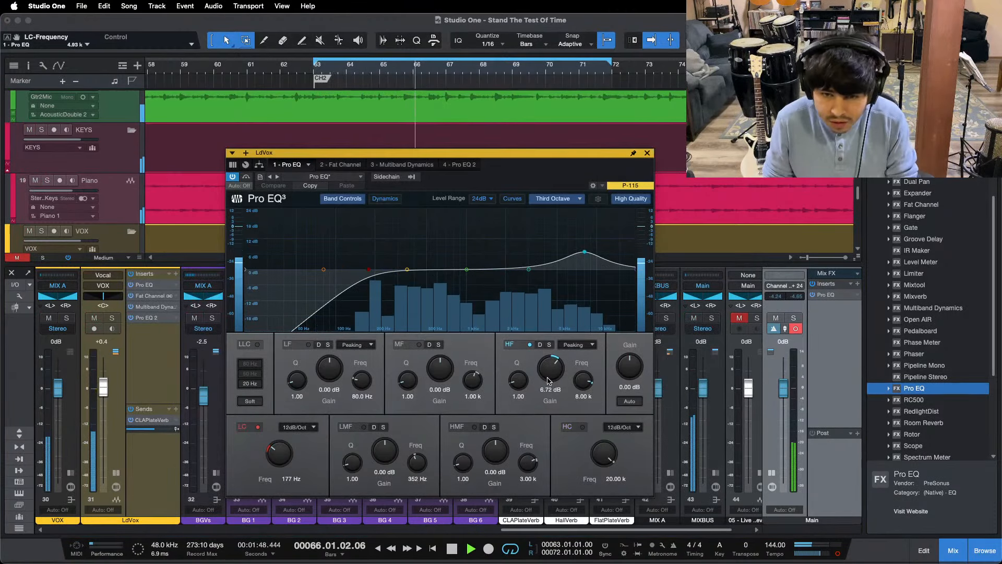
left_click_drag(551, 369, 551, 367)
Step: Restart the loop and compare the brighter lead vocal with 05 - Live Forever by toggling the reference's solo
left_click_drag(610, 532, 631, 533)
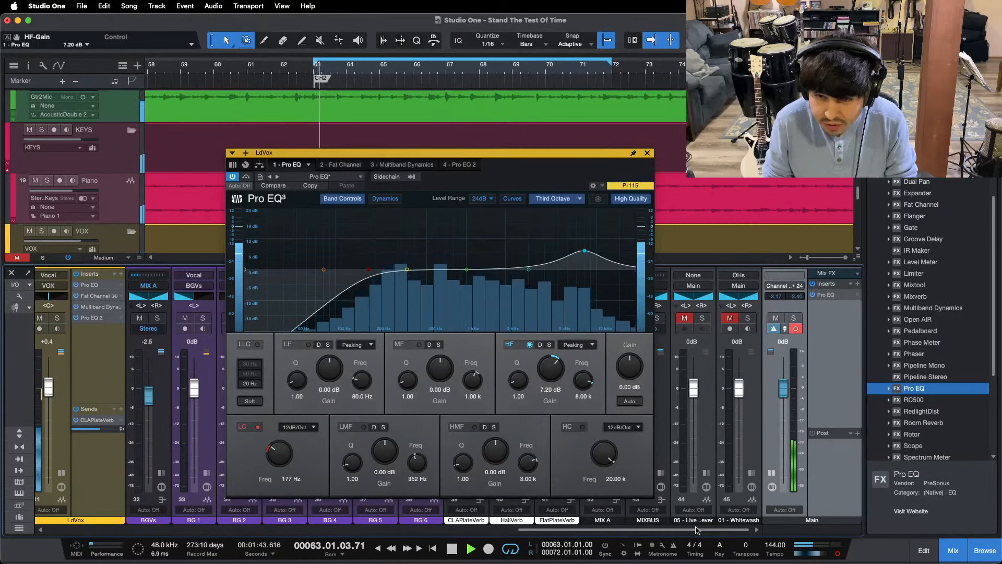
left_click(702, 319)
key("space")
key("space")
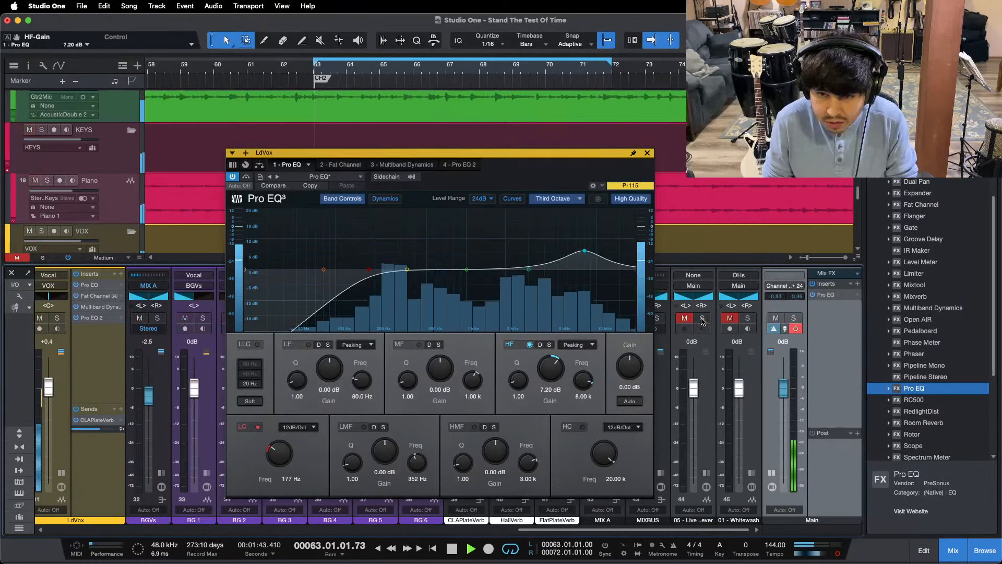
left_click(701, 318)
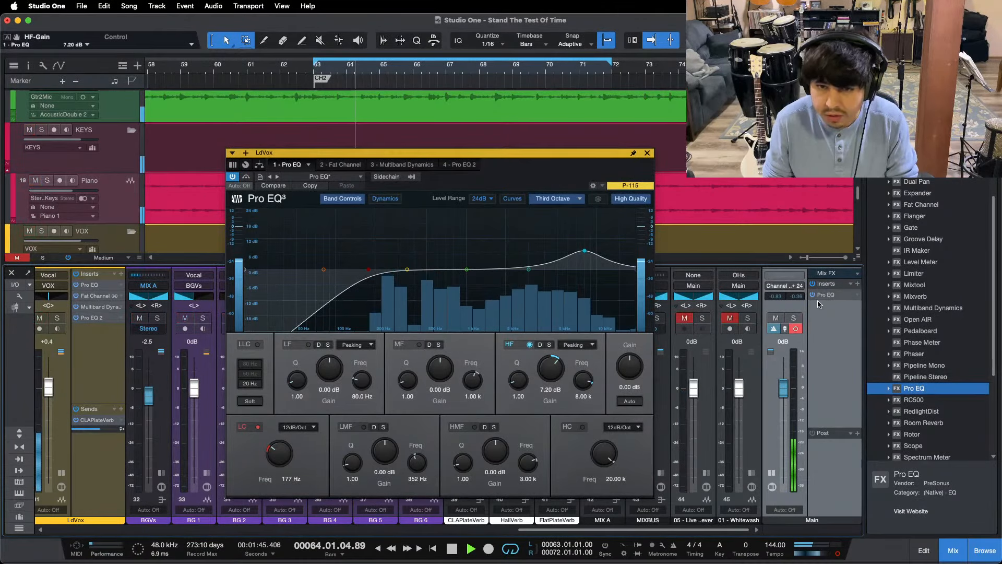
Step: Set the Main Pro EQ's high cut to 5.02 kHz and low cut to 1.91 kHz, and compare that band with 05 - Live Forever
left_click(826, 295)
left_click_drag(597, 273, 558, 272)
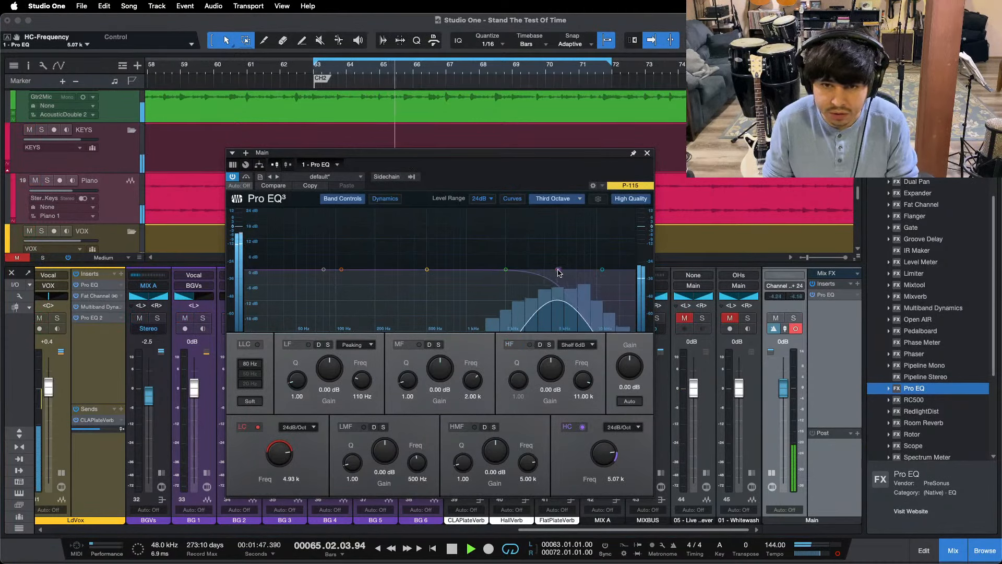
left_click_drag(270, 460, 277, 454)
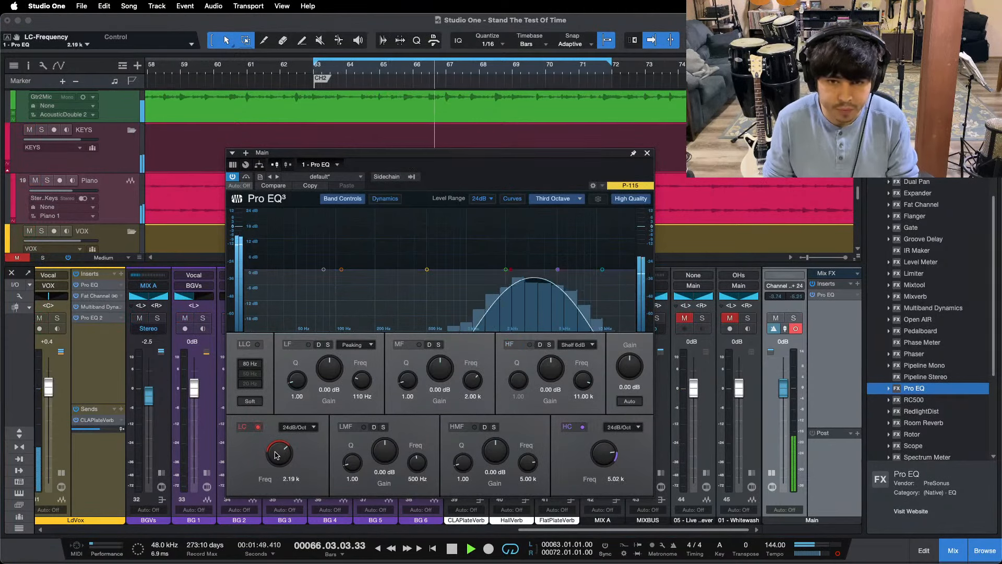
left_click(706, 318)
left_click(706, 317)
key("KP_1")
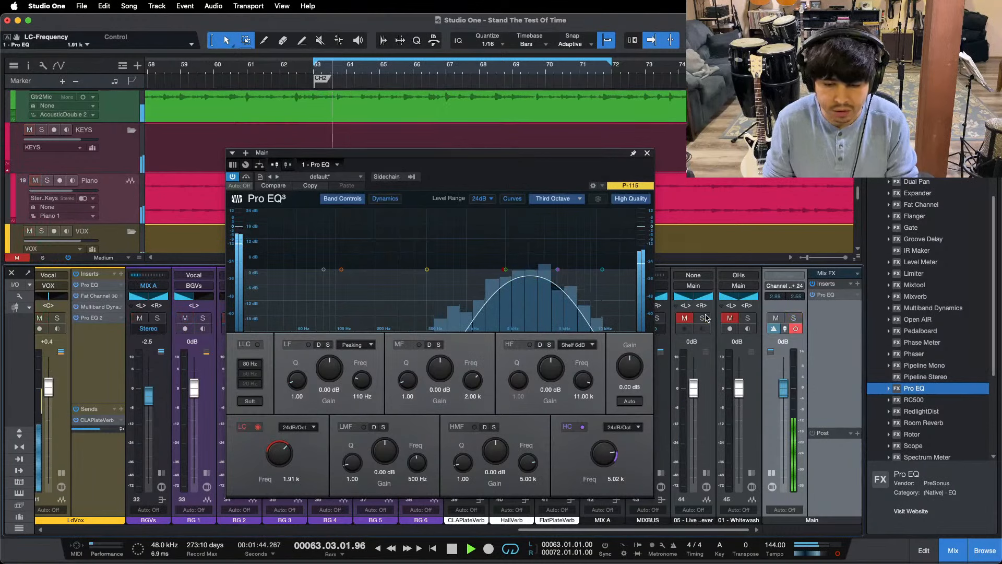
Step: Raise the LdVox Pro EQ's HMF gain to 0.96 dB at 3.00 kHz while replaying the loop from its start
left_click(93, 286)
left_click_drag(495, 449, 495, 446)
key("KP_1")
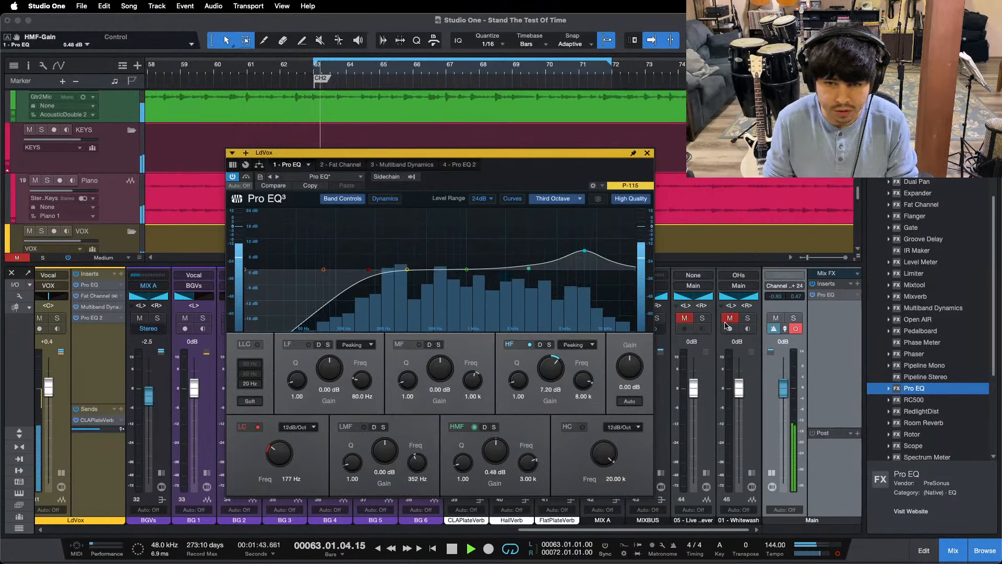
key("KP_1")
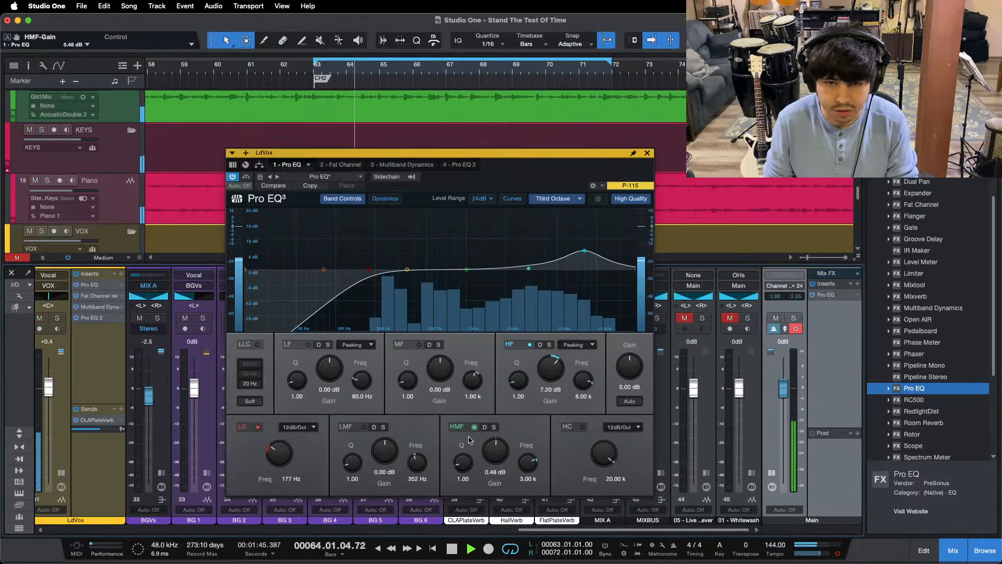
left_click_drag(485, 456, 484, 454)
key("KP_1")
Step: Compare the adjusted mix with 05 - Live Forever by repeatedly soloing and unsoloing the reference track
left_click(704, 317)
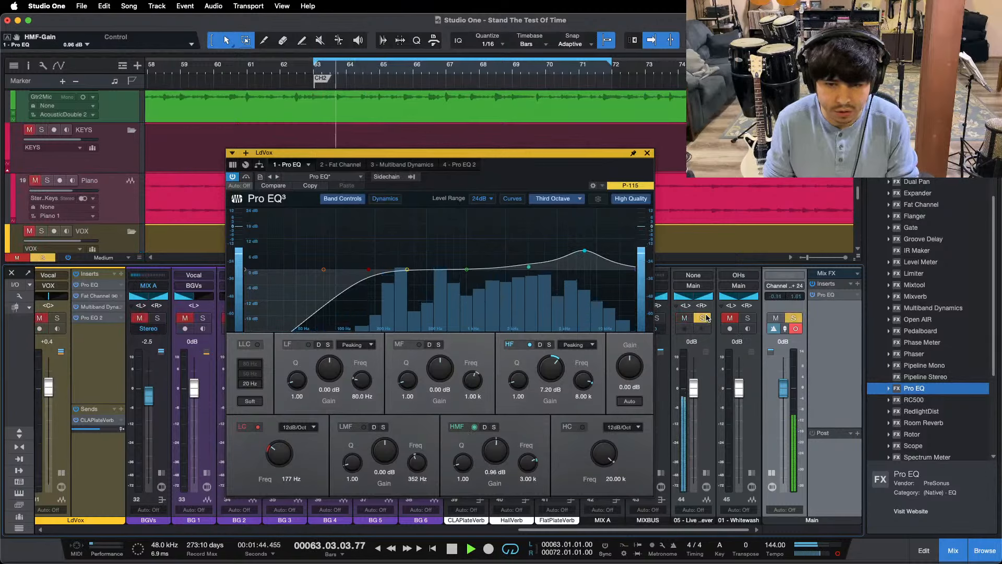
left_click(704, 317)
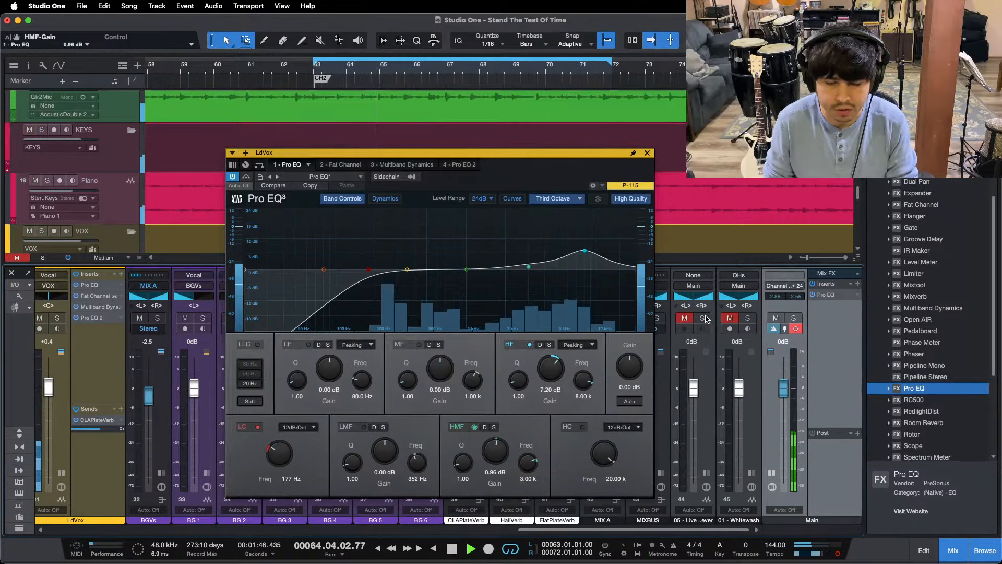
left_click(704, 317)
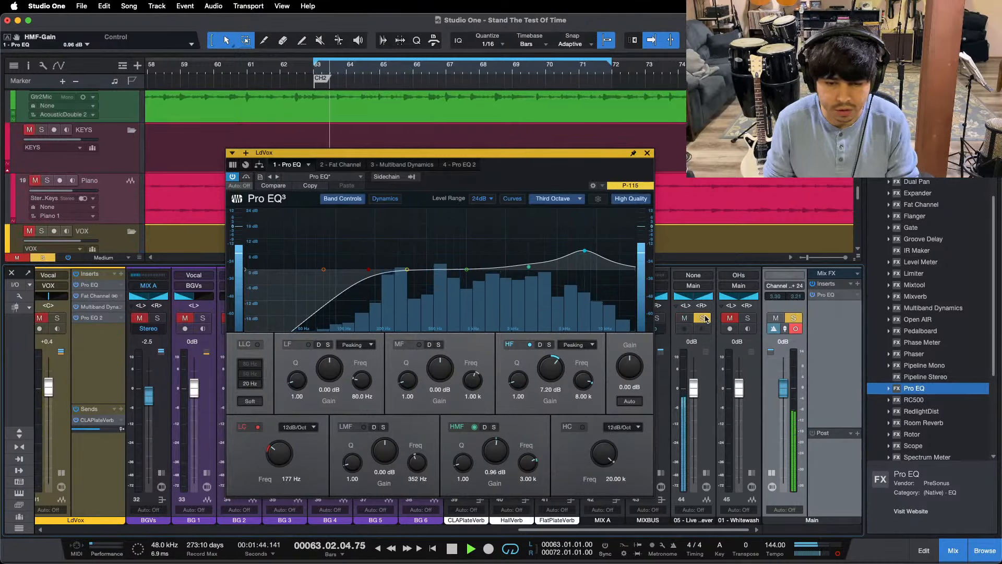
left_click(705, 317)
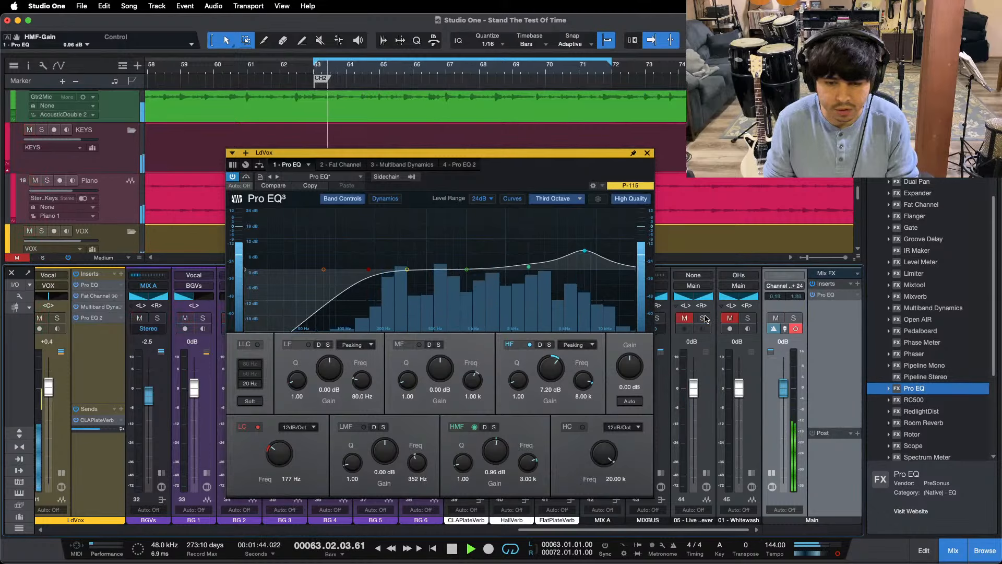
Step: Set the Main Pro EQ's high cut to 2.00 kHz and low cut to 957 Hz, and compare that band with 05 - Live Forever
left_click(824, 295)
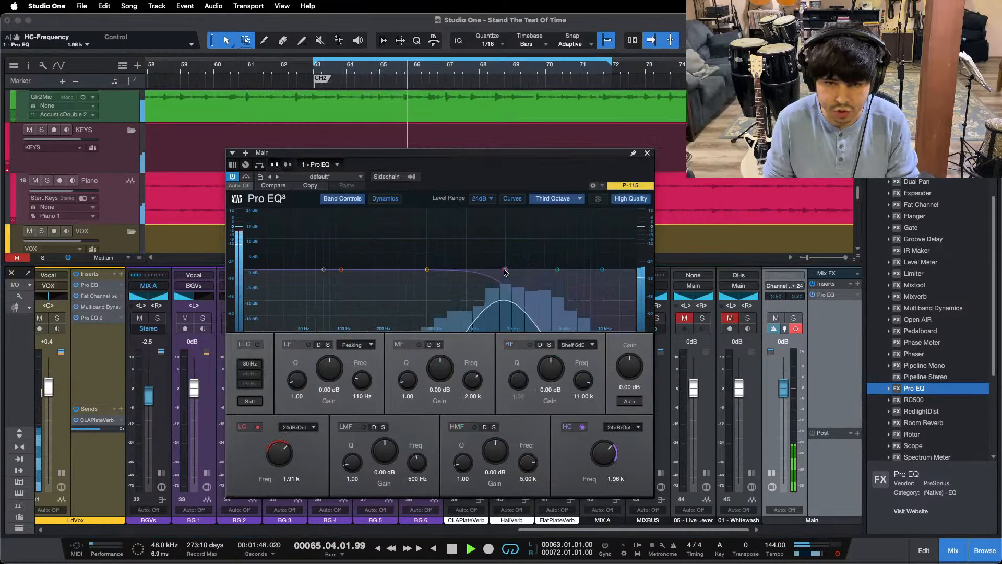
left_click_drag(504, 269, 506, 269)
left_click_drag(285, 452, 285, 464)
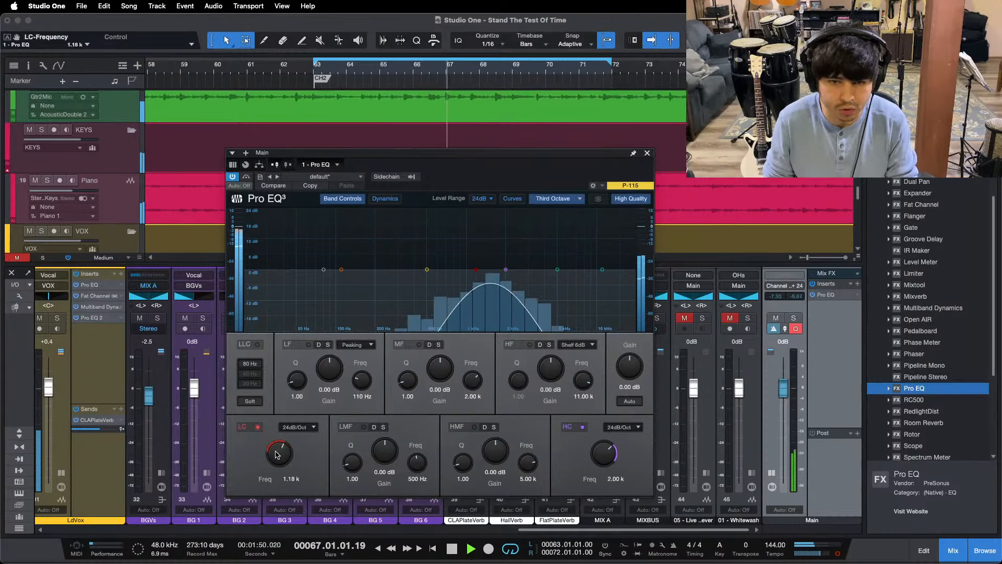
key("space")
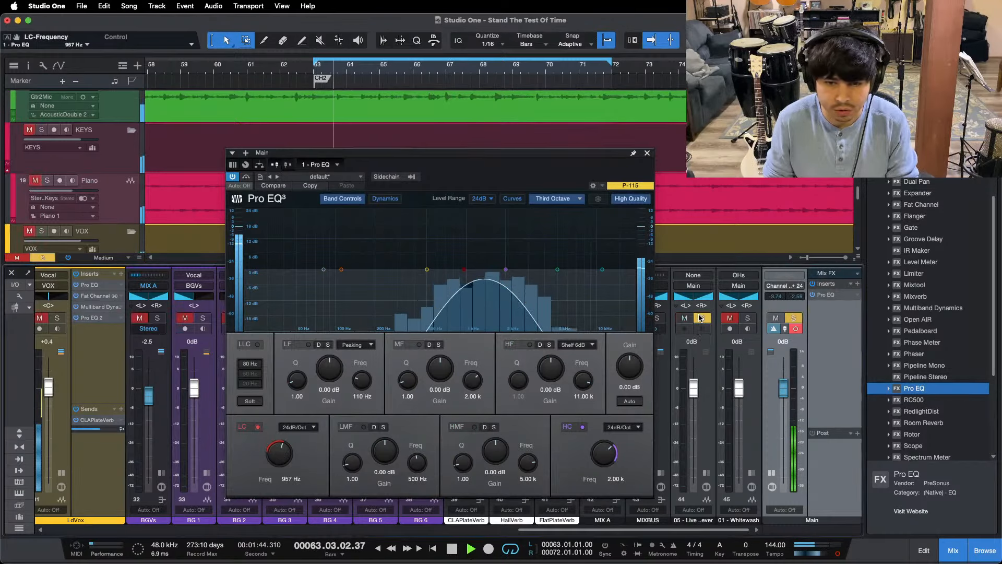
key("space")
key("space")
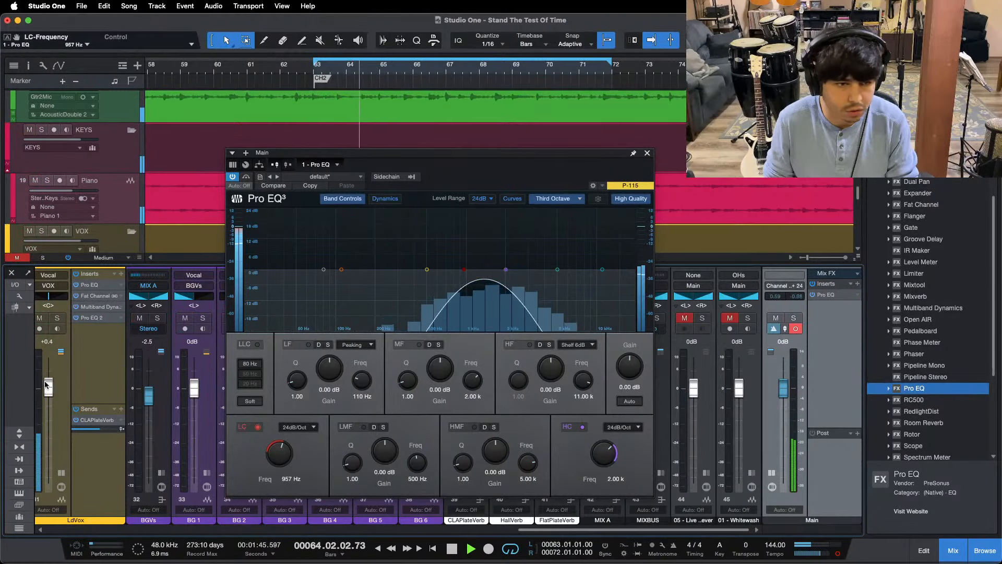
Step: Try the LdVox Pro EQ with 6.72 dB HF and 0.48 dB HMF gain and the LdVox fader at +0.8 dB
left_click(91, 285)
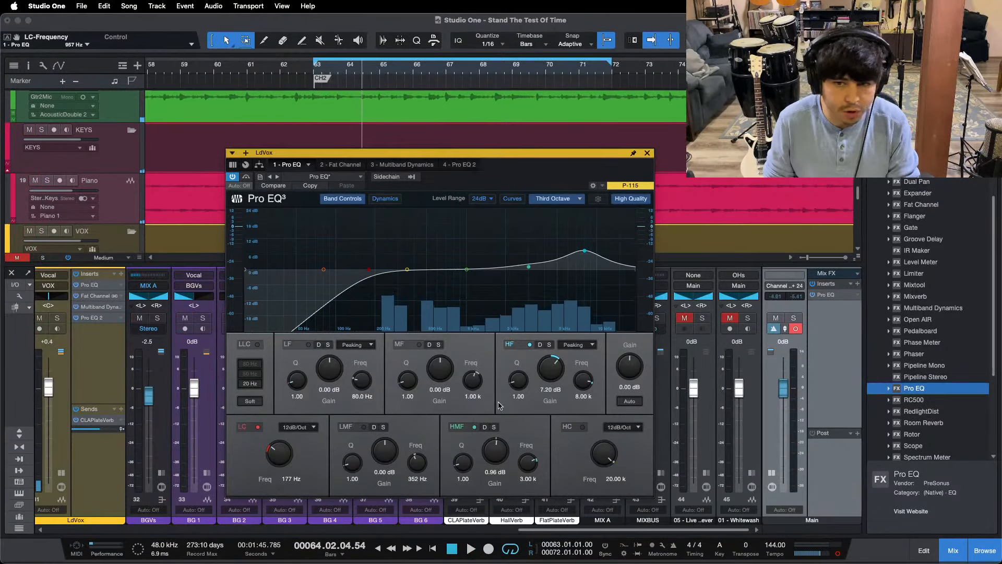
scroll(498, 454, "down", 2)
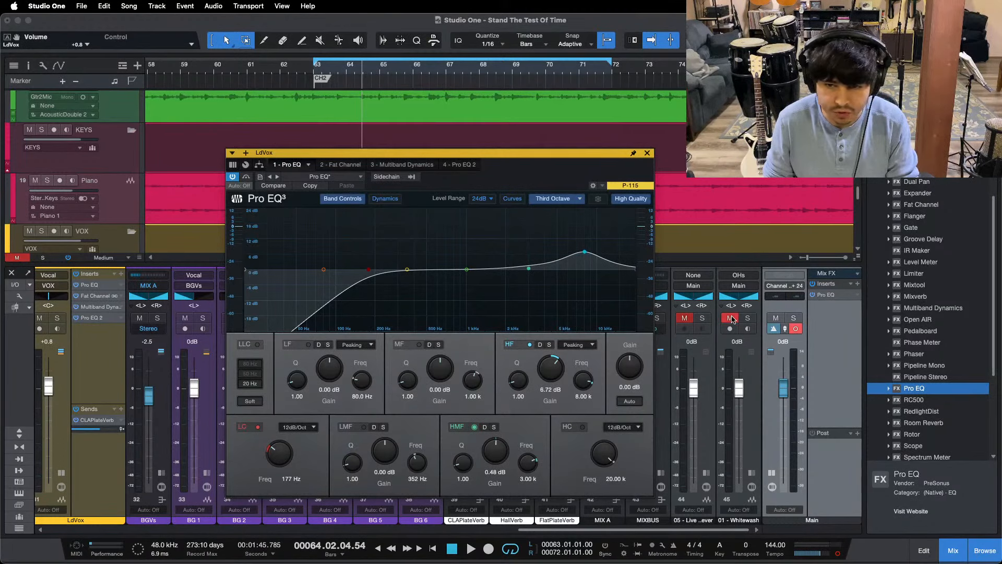
key("space")
key("space")
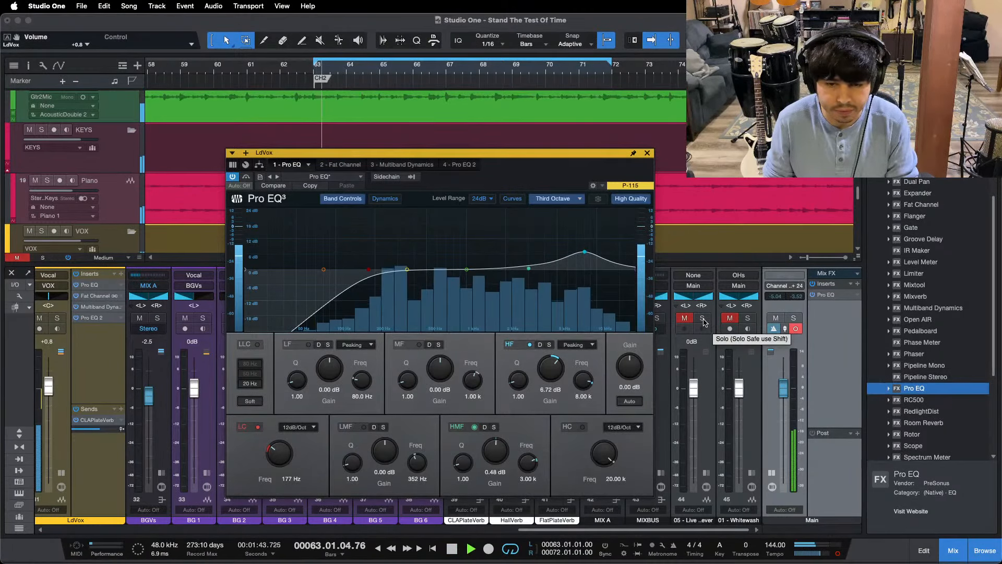
Step: Compare with 05 - Live Forever, then restore the LdVox fader to +0.4 dB, HF gain to 7.20 dB and HMF gain to 0.96 dB
left_click(702, 319)
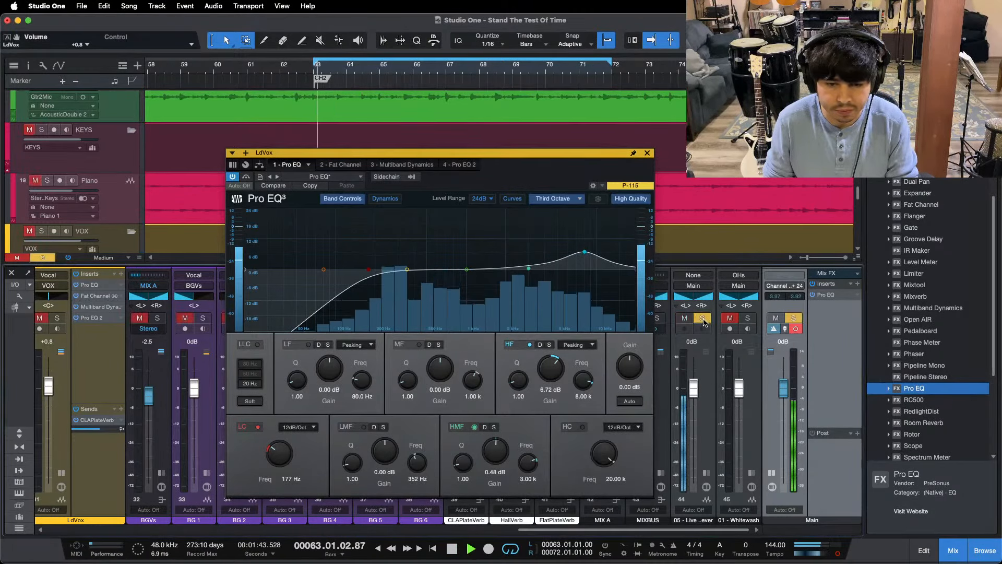
left_click(703, 319)
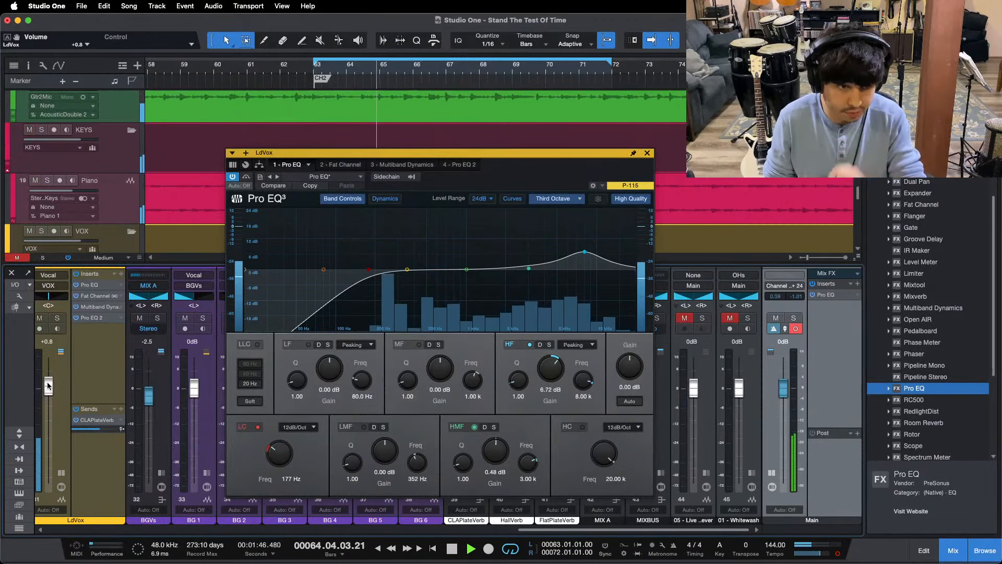
key("KP_1")
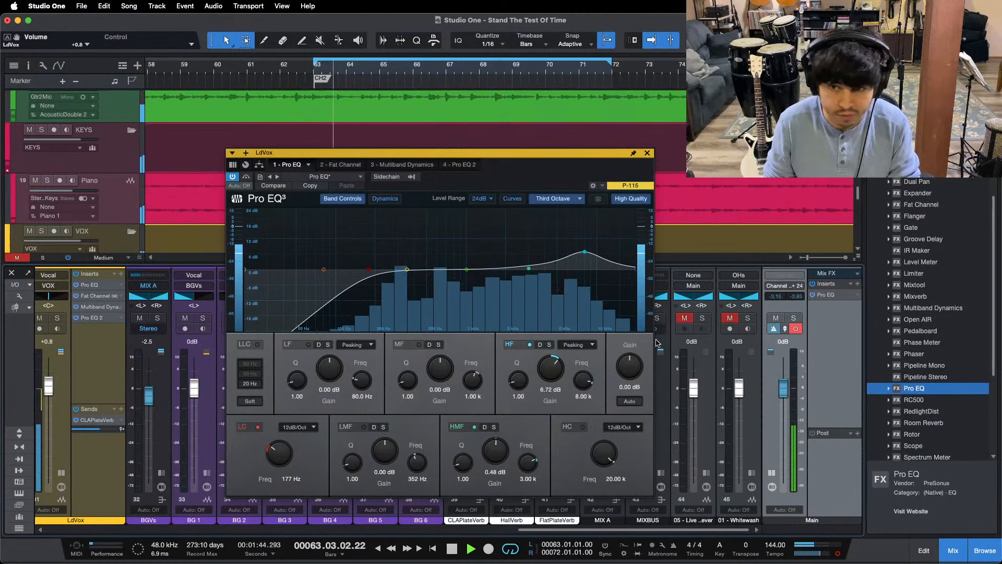
key("KP_1")
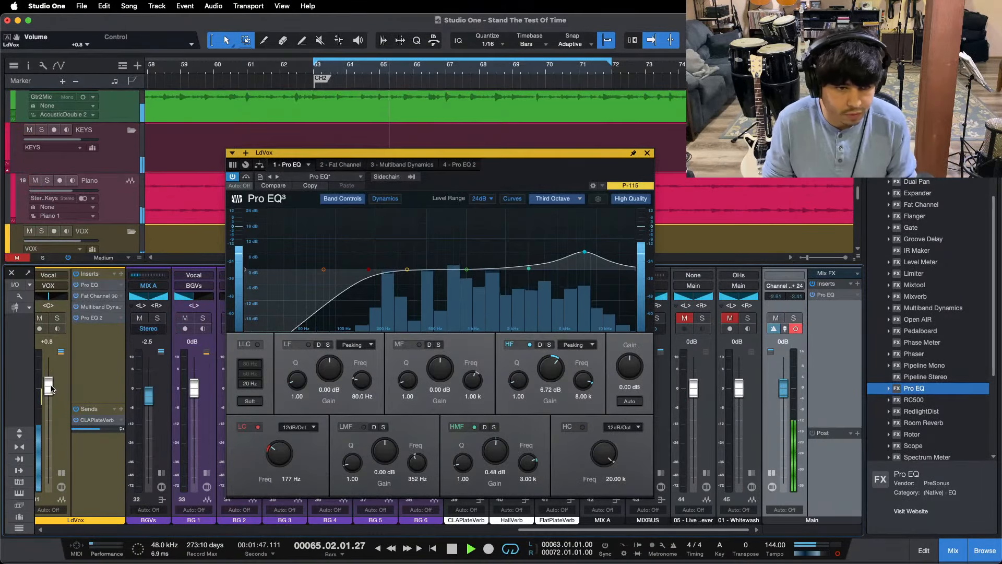
left_click_drag(48, 385, 50, 387)
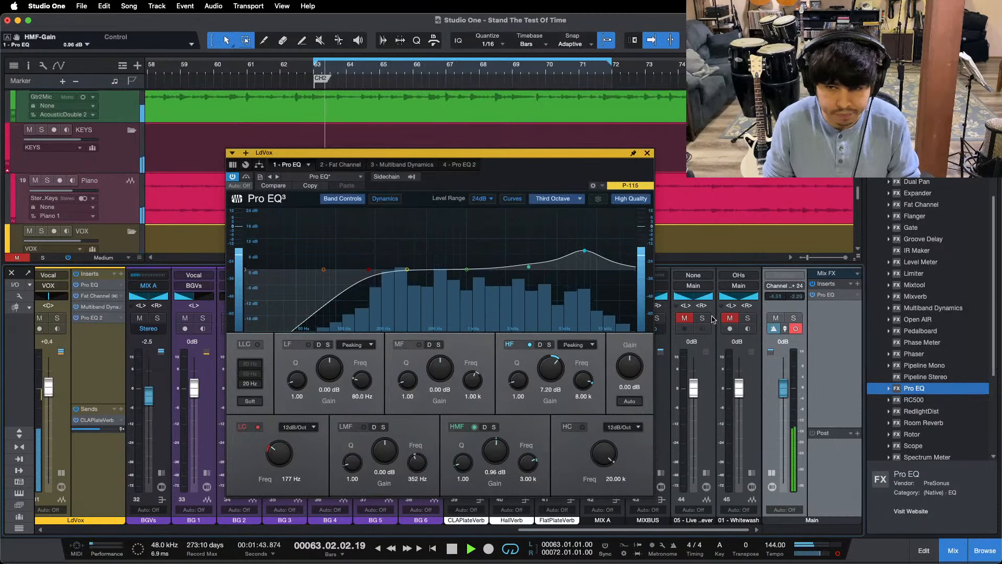
Step: Set the Main Pro EQ's high cut to 993 Hz and low cut to 480 Hz, and compare that band with 05 - Live Forever
left_click(827, 295)
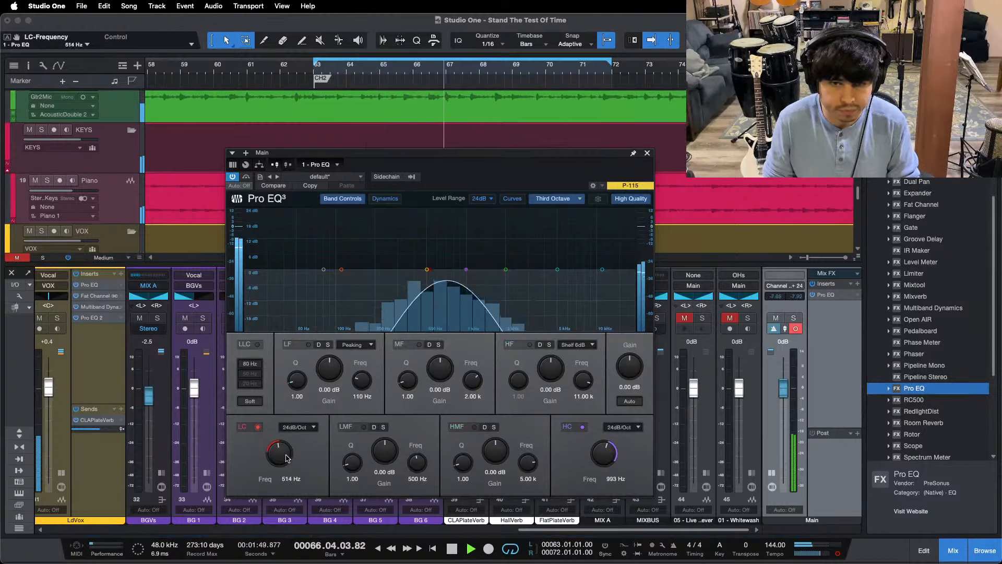
left_click(706, 319)
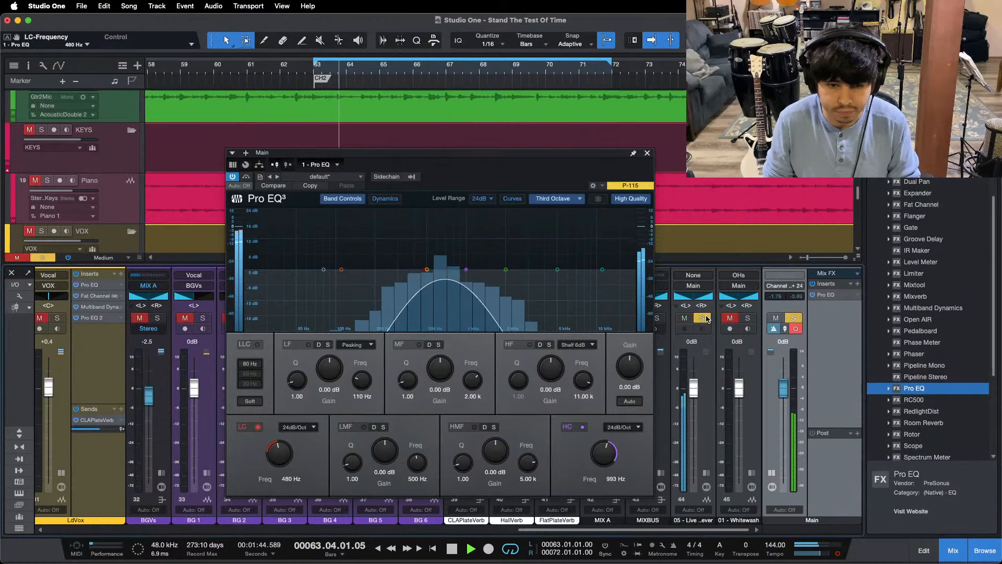
left_click(706, 319)
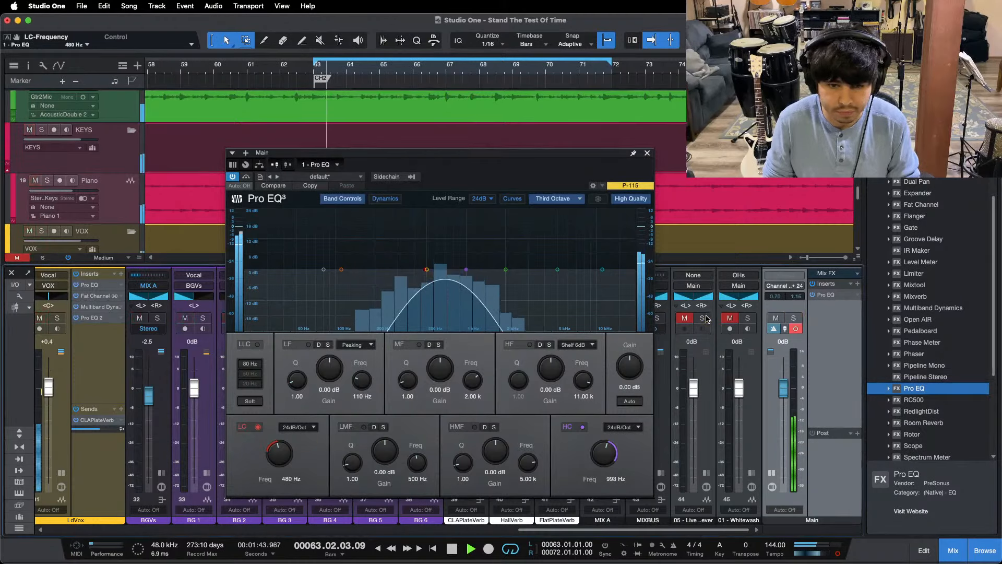
left_click(706, 318)
left_click(706, 318)
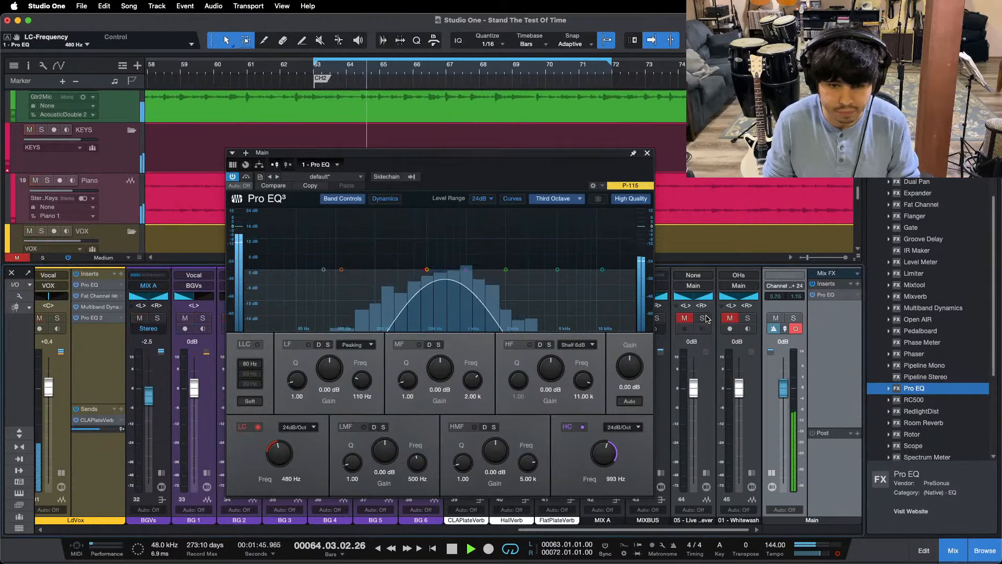
left_click(703, 318)
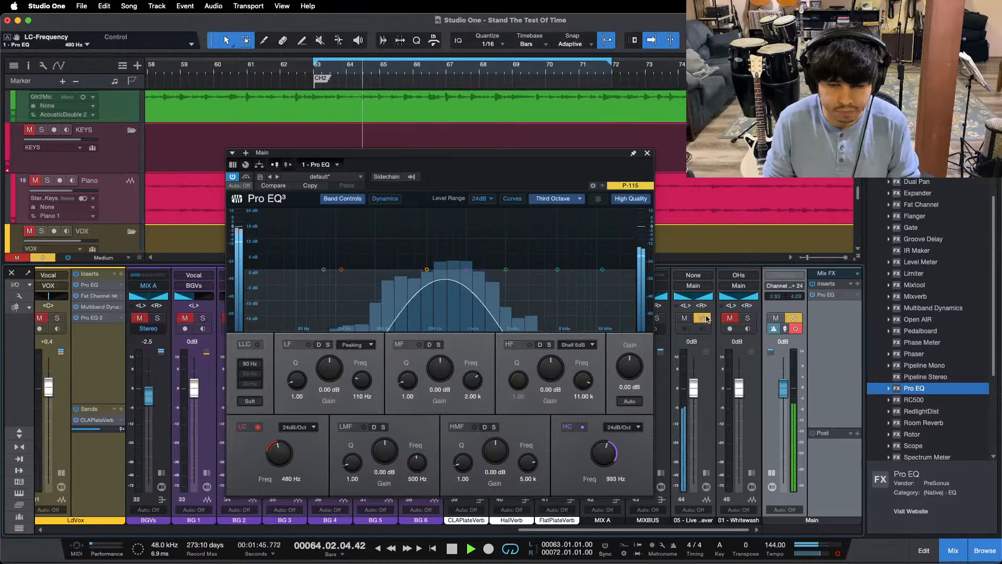
left_click(706, 318)
left_click(706, 319)
left_click(706, 318)
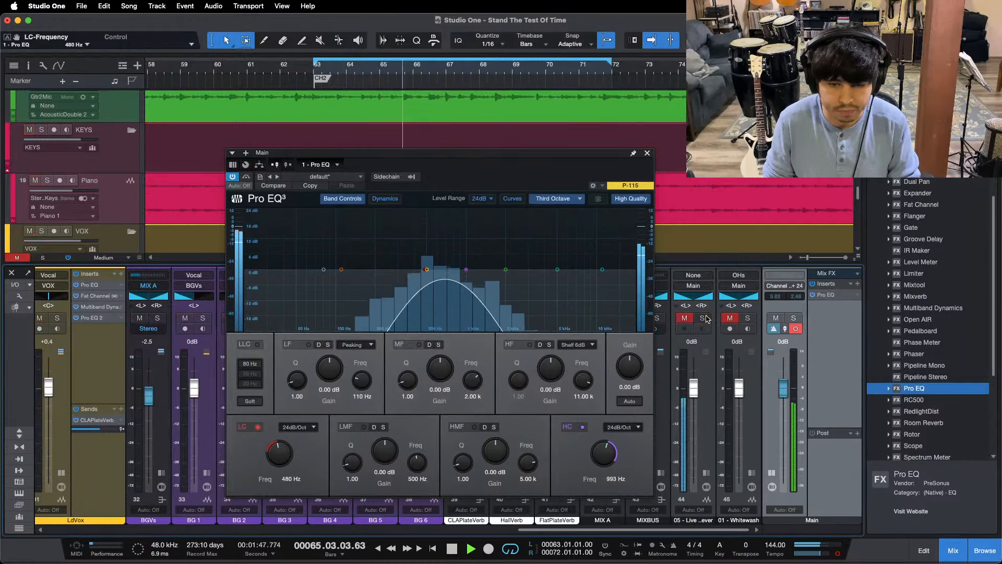
Step: Set the Main Pro EQ's high cut to 502 Hz and low cut to 195 Hz, and compare that band with 05 - Live Forever
left_click_drag(466, 271, 430, 274)
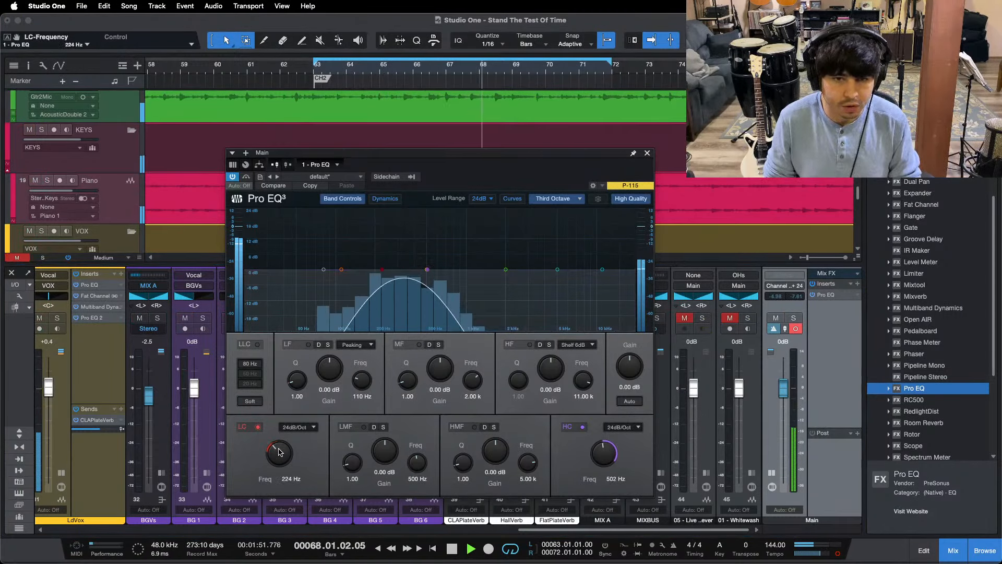
left_click(703, 319)
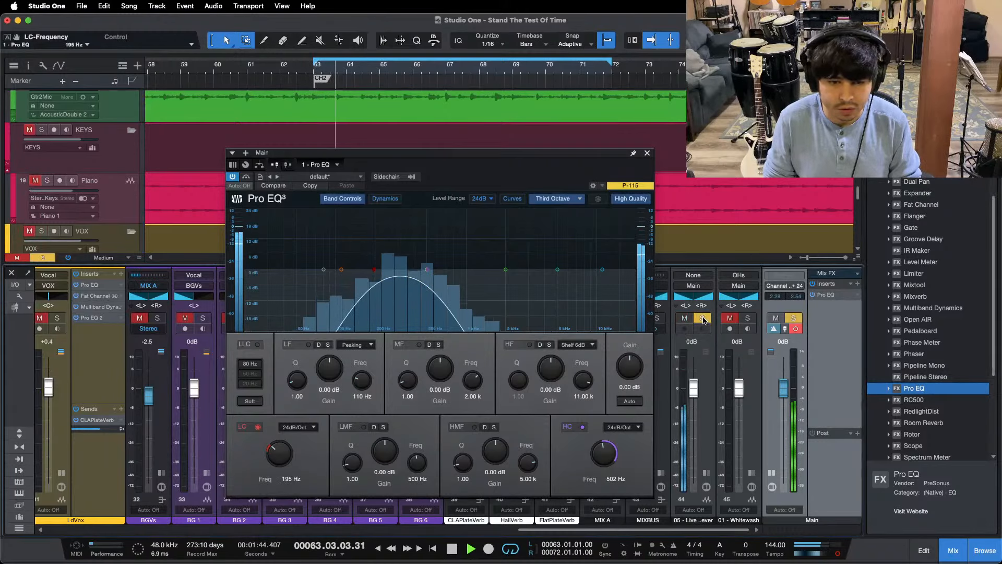
left_click(703, 319)
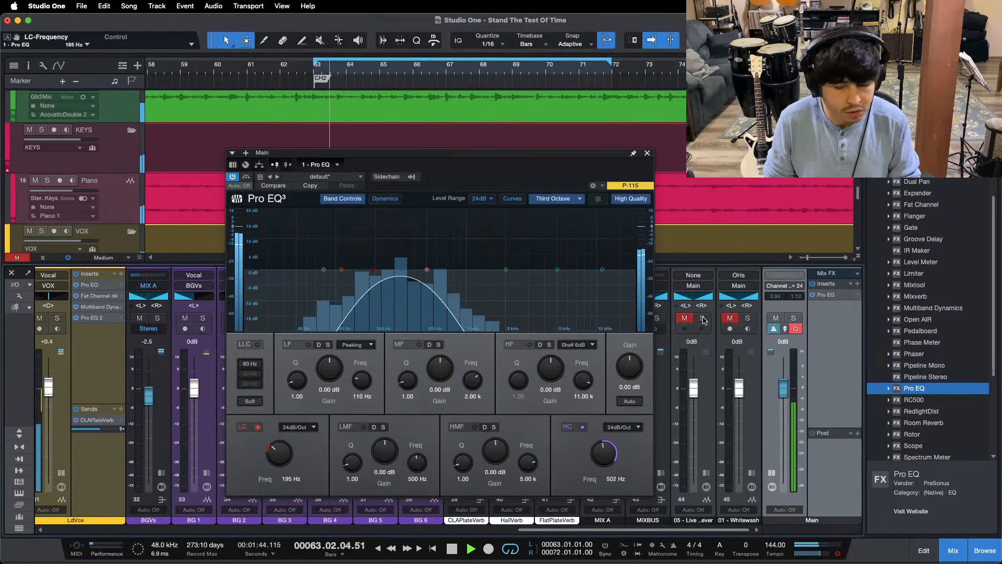
Step: Set the LMF band of the LdVox channel's Pro EQ 2 to 281 Hz with -0.48 dB gain and replay the loop
scroll(103, 337, "left", 2)
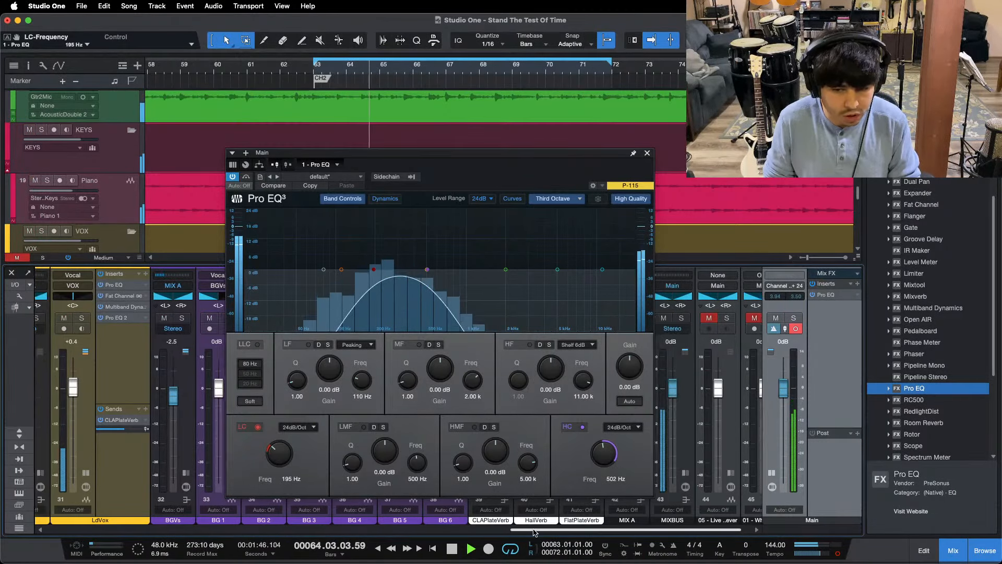
left_click(128, 318)
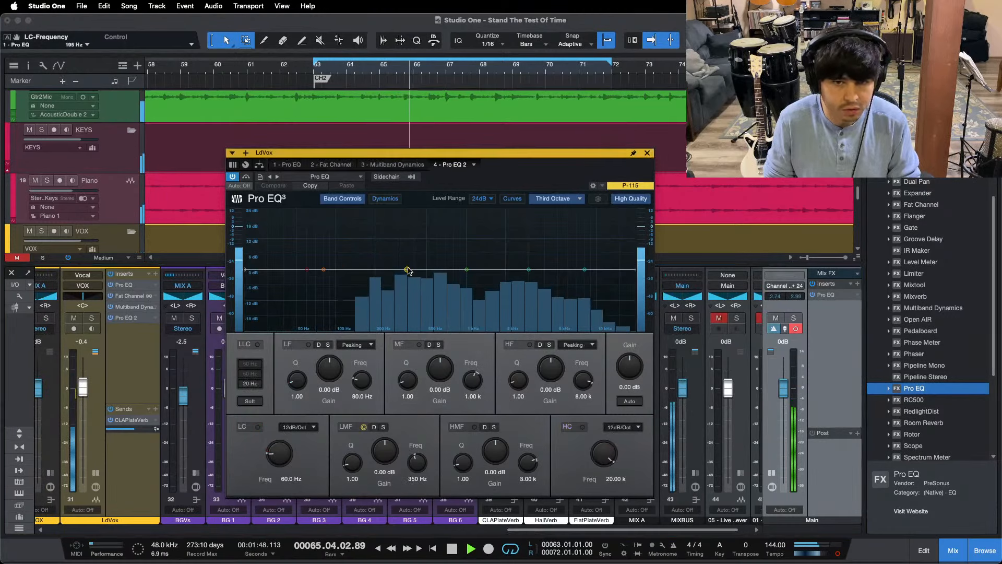
left_click_drag(395, 269, 395, 253)
double_click(383, 457)
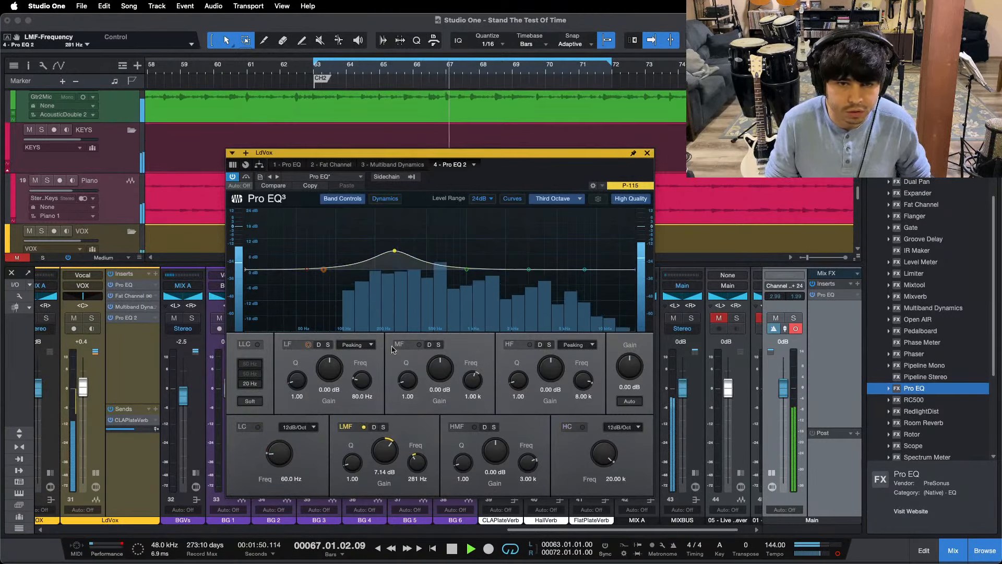
left_click_drag(384, 457, 383, 459)
key("KP_1")
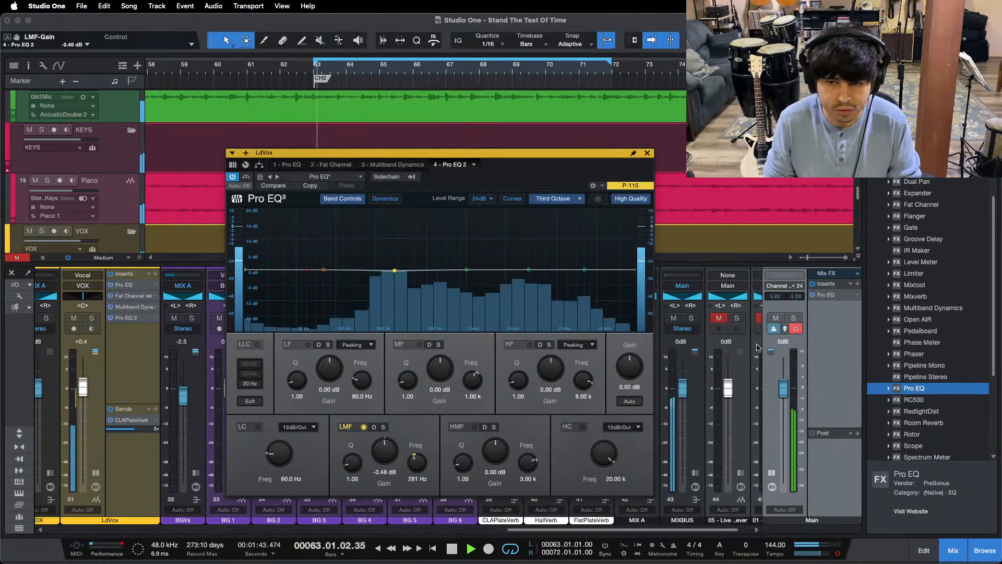
Step: Reopen the Main Pro EQ and compare the filtered mix with 05 - Live Forever by soloing the reference track on and off
left_click(737, 317)
left_click(737, 317)
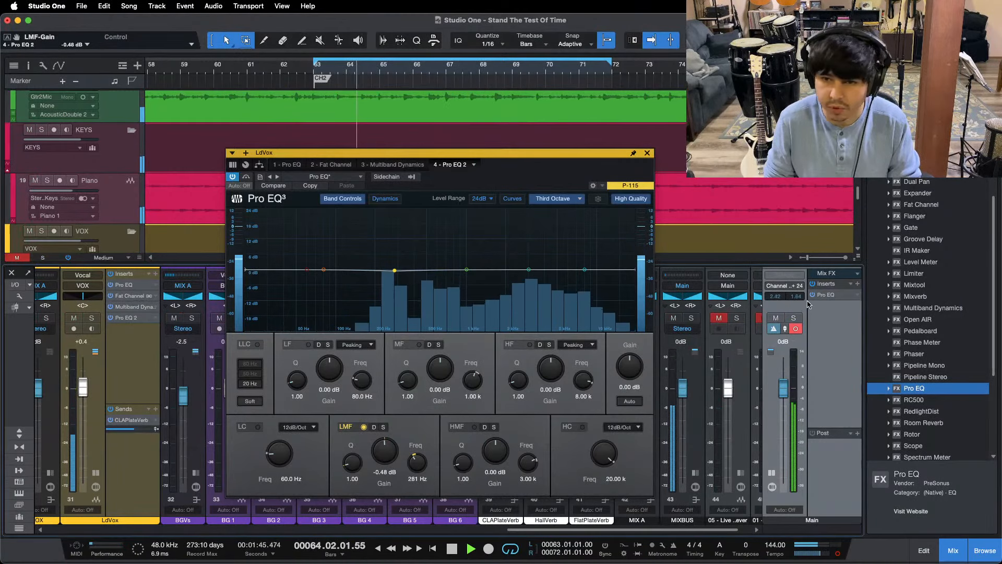
double_click(826, 295)
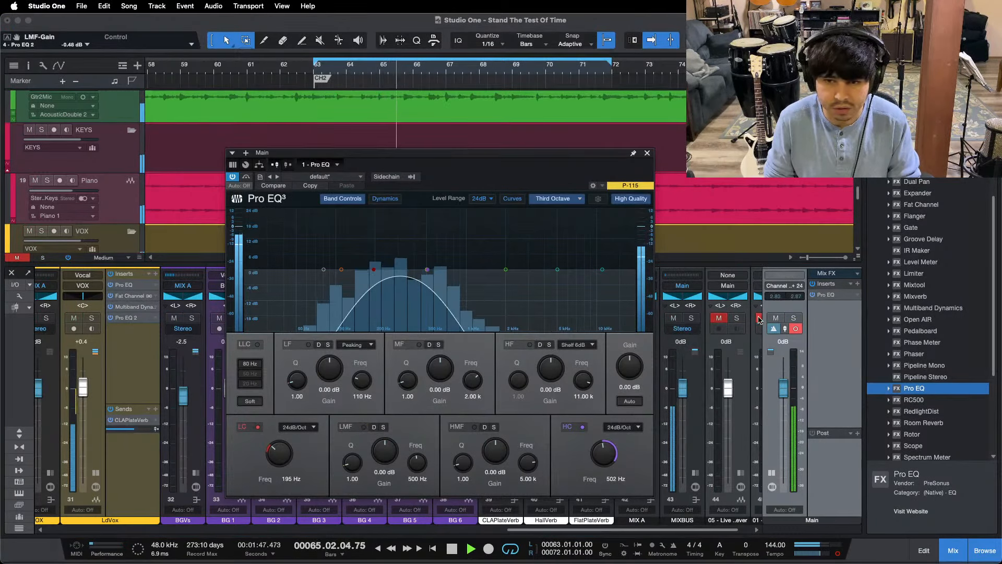
left_click(736, 318)
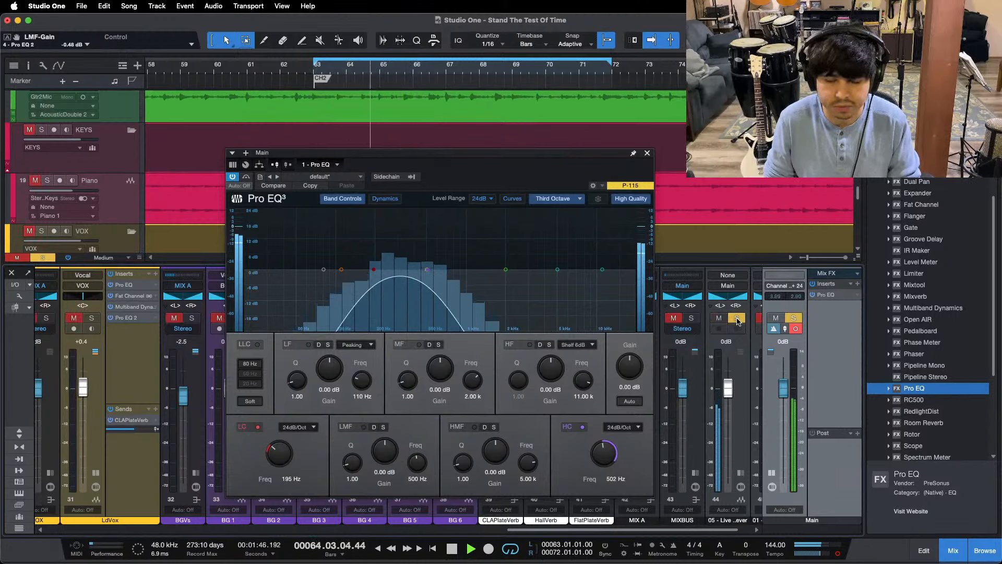
left_click(718, 318)
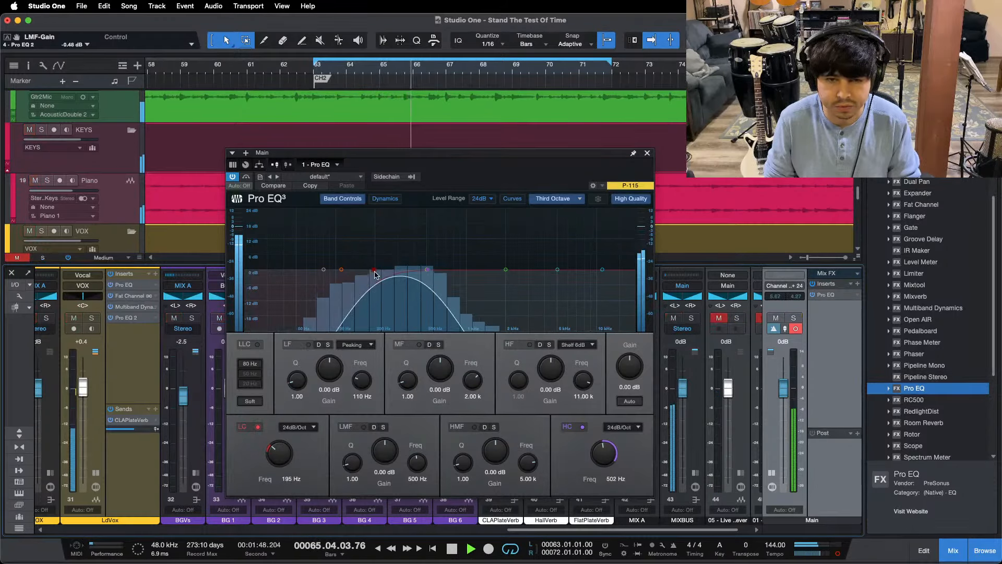
Step: Set the Main Pro EQ's high cut to 245 Hz and low cut to 98 Hz, and compare that band with 05 - Live Forever
left_click_drag(427, 269, 370, 272)
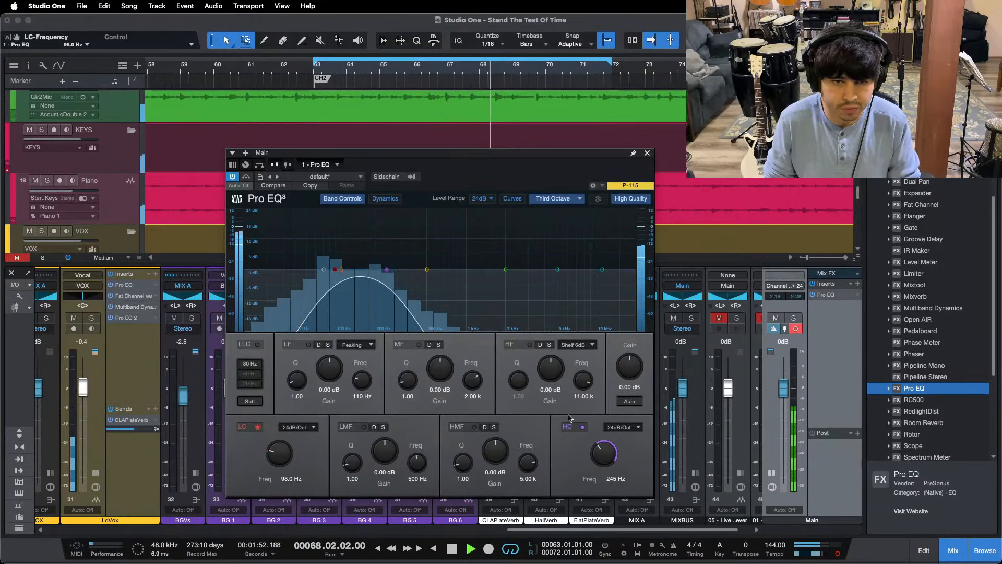
left_click(740, 319)
left_click(740, 319)
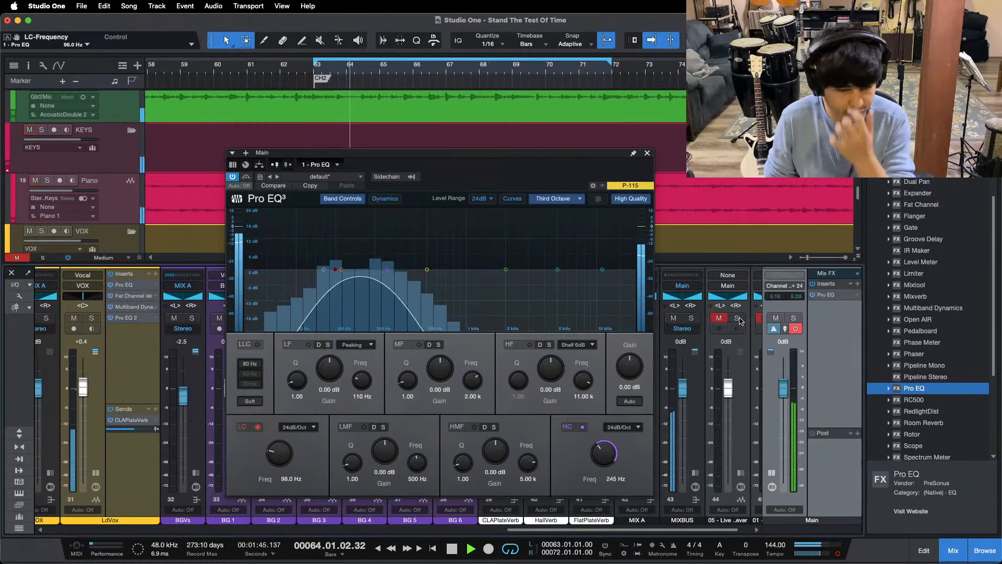
key("space")
key("space")
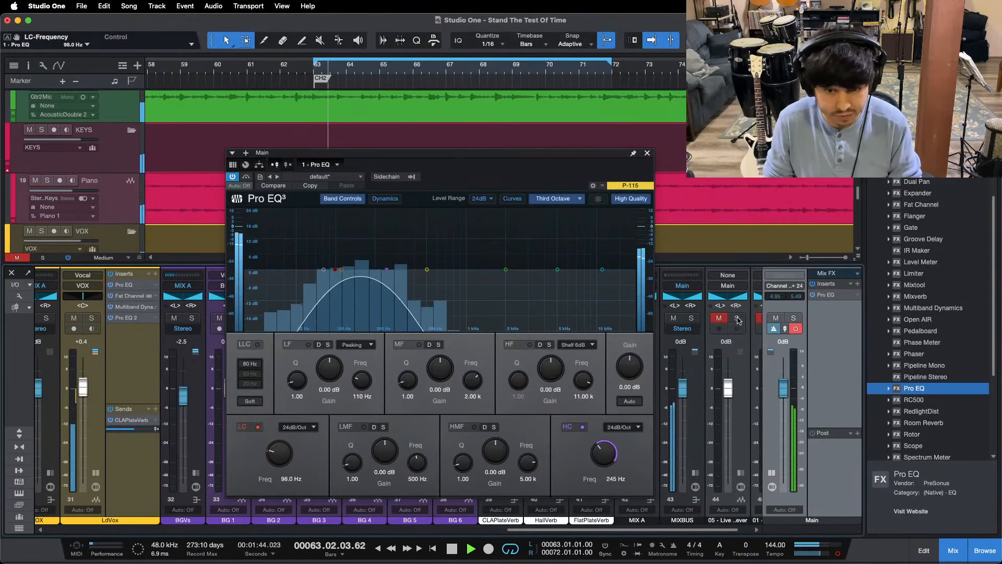
left_click(737, 319)
left_click(719, 319)
Step: Raise the Main Pro EQ's high cut to 9.84 kHz, bypass the EQ, and compare the full-range mix with 05 - Live Forever
left_click_drag(387, 269, 597, 271)
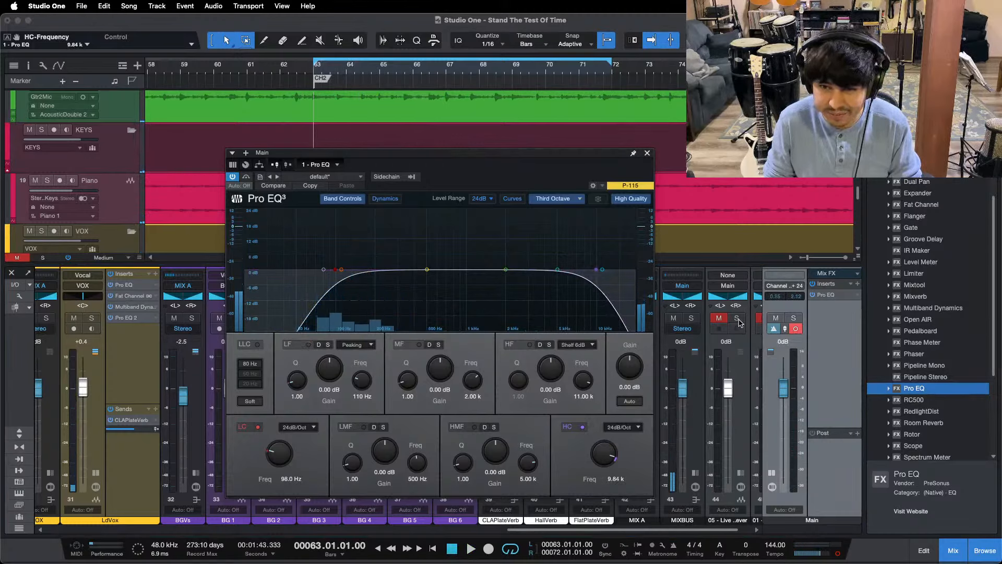
key("space")
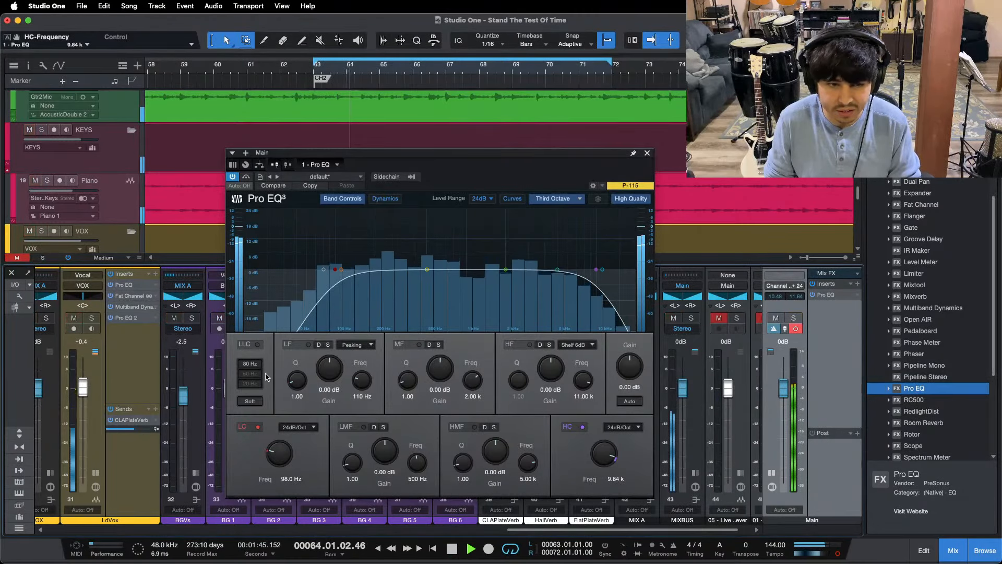
left_click(813, 294)
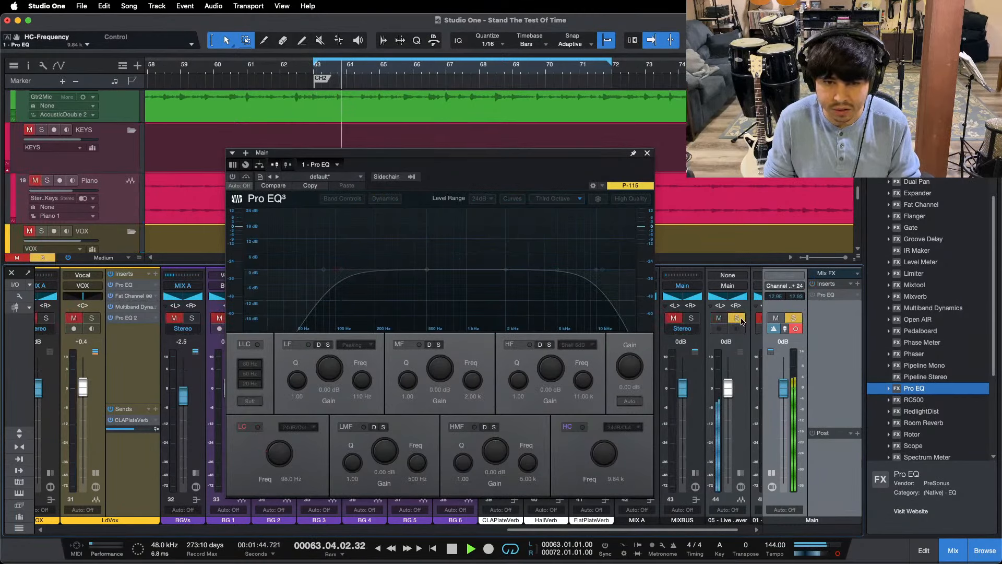
left_click(648, 153)
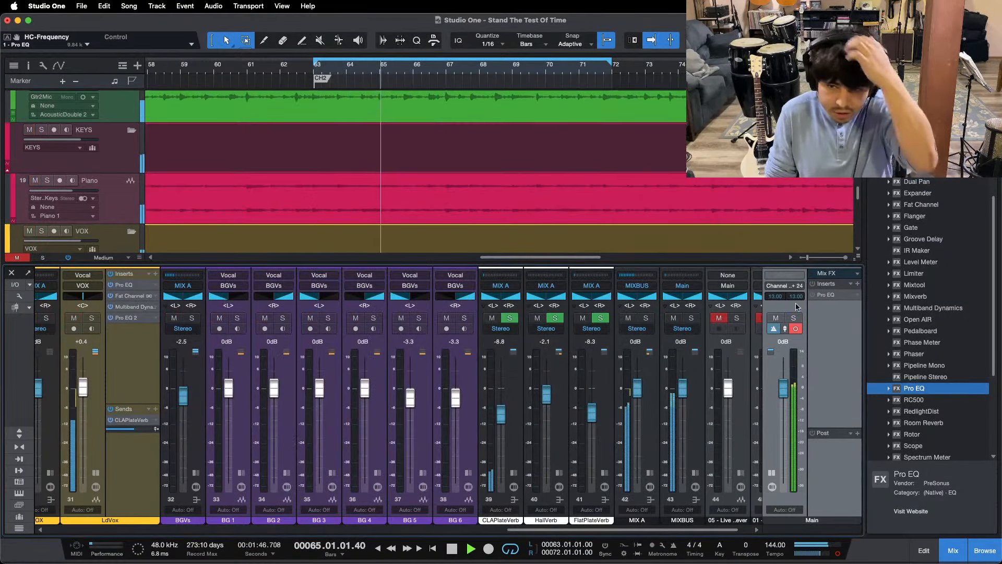
Step: Lower the Main fader to -5.8 dB and play the song from bar 12
left_click_drag(783, 379, 781, 388)
scroll(781, 388, "down", 3)
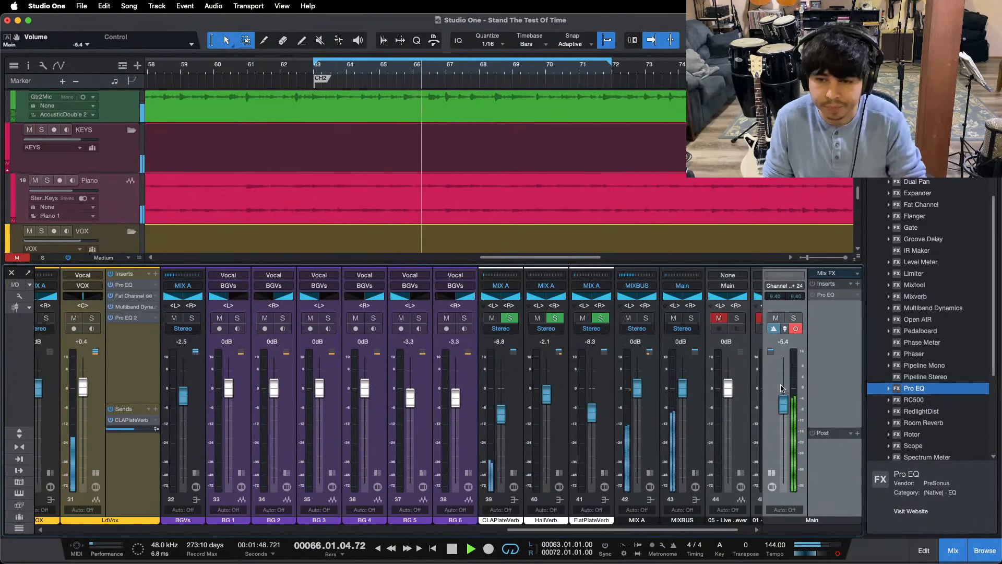
left_click_drag(517, 76, 517, 47)
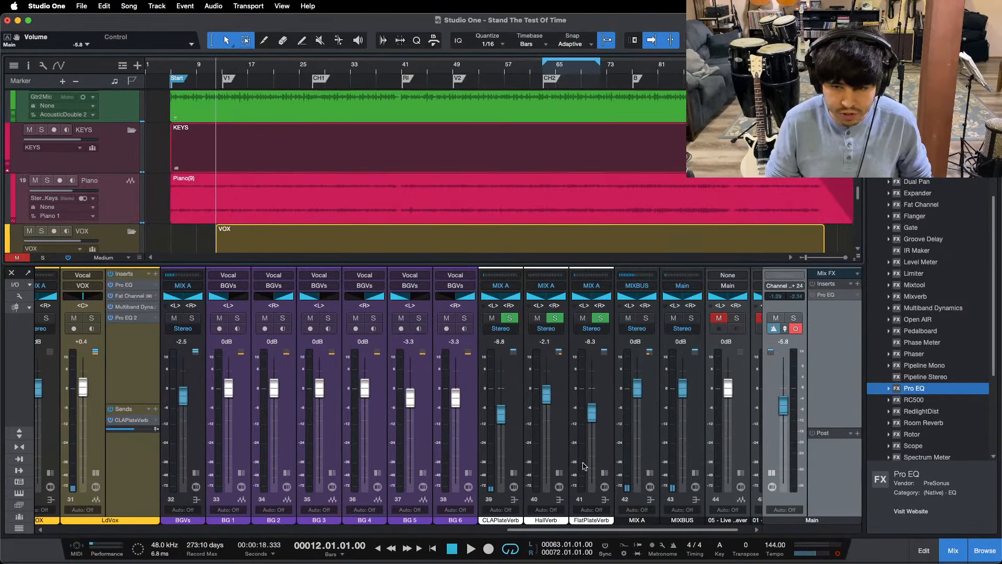
key("space")
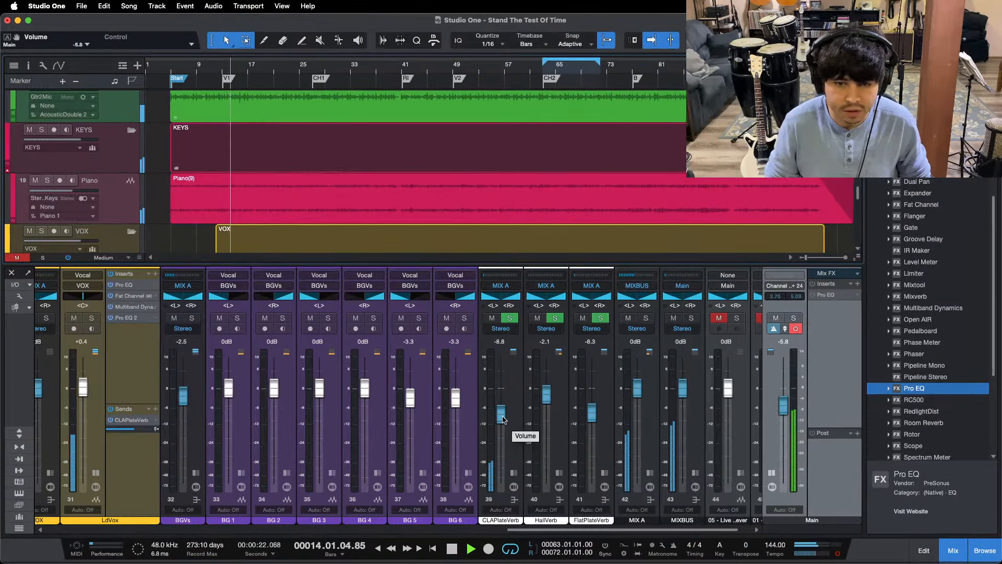
Step: Disable the Pro EQ insert on Main and collapse the expanded LdVox and Main channels
double_click(93, 477)
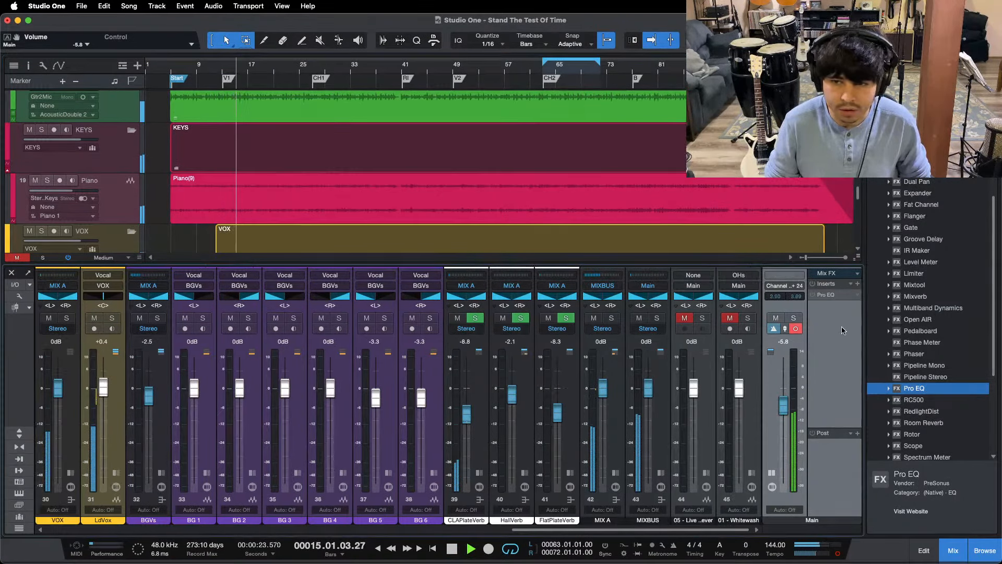
right_click(833, 295)
left_click(840, 382)
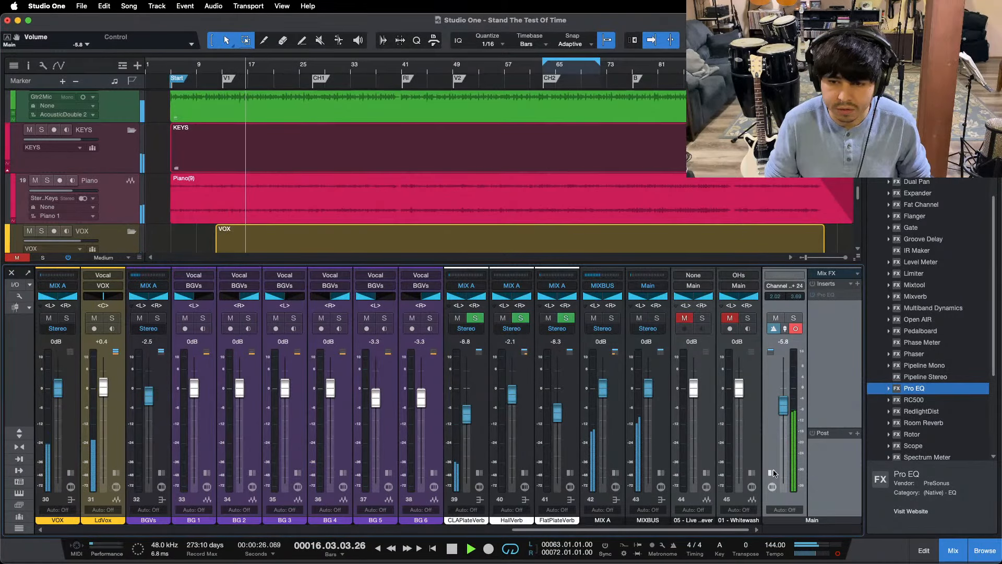
left_click(773, 473)
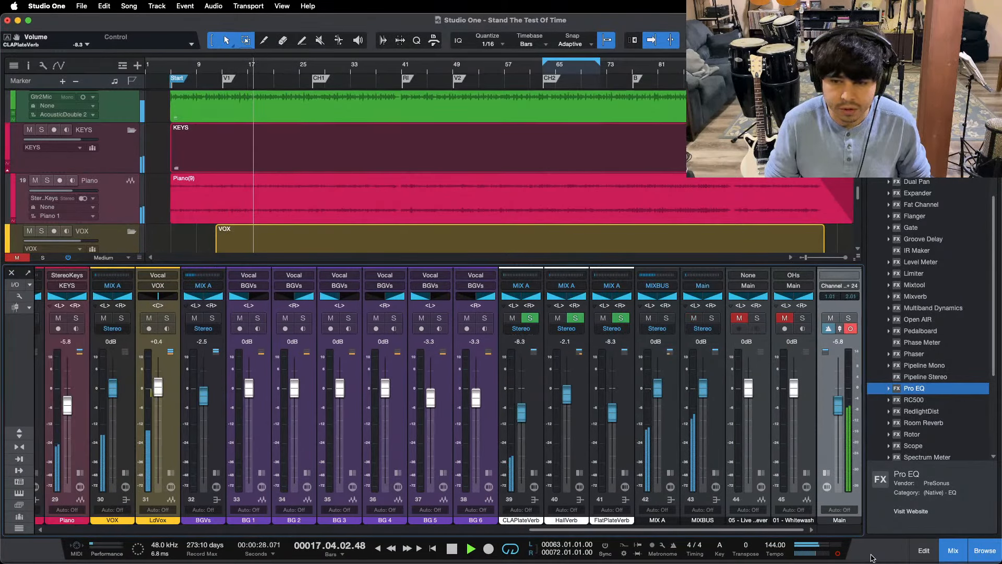
Step: Switch the Main output back to stereo and play the song from bar 75, just before the B marker
left_click(837, 553)
scroll(321, 225, "down", 1)
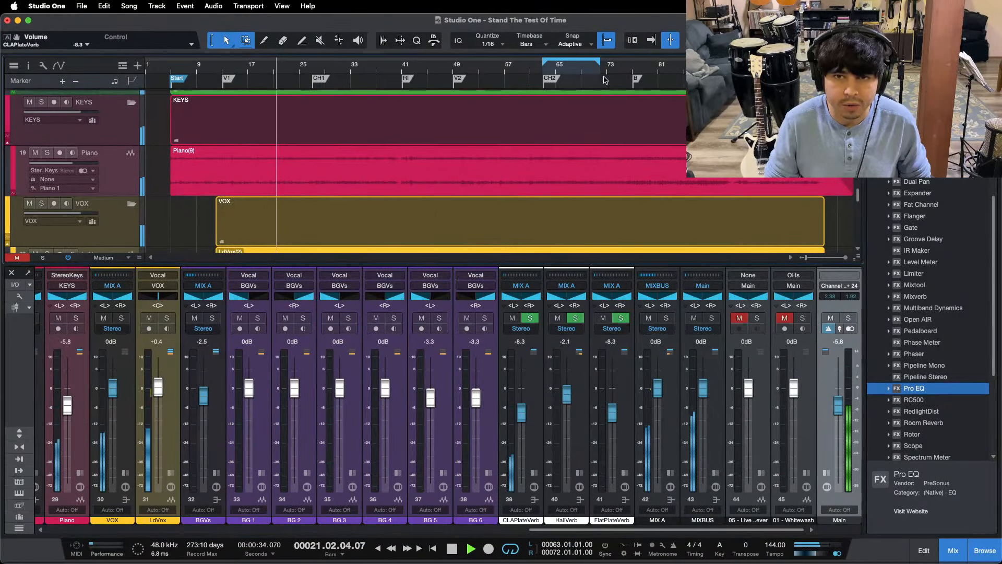
key("F3")
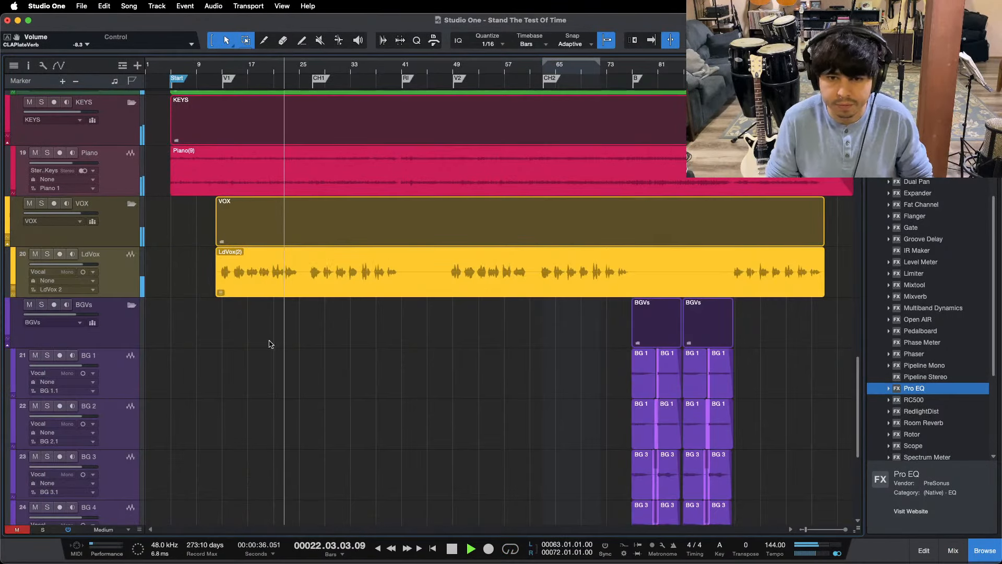
scroll(270, 344, "up", 3)
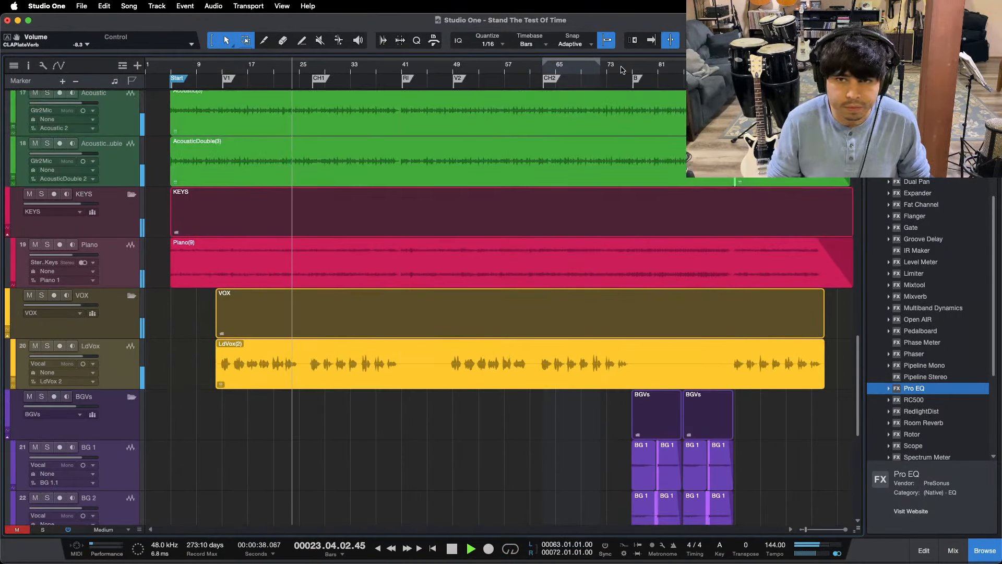
left_click(622, 71)
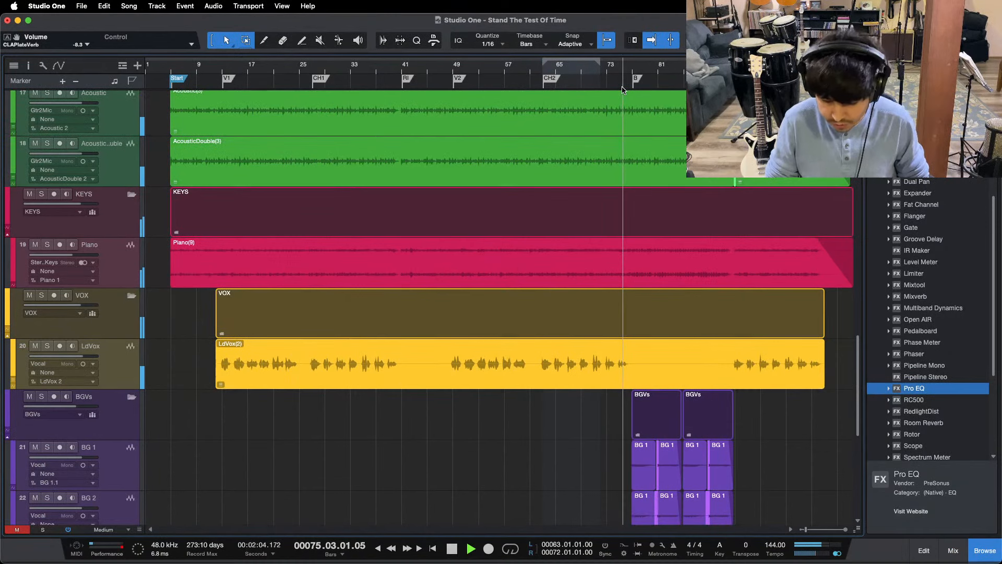
Step: Set the LdGtr fader to 0 dB in the mixer and collapse the expanded ACOUSTICS channel
key("F3")
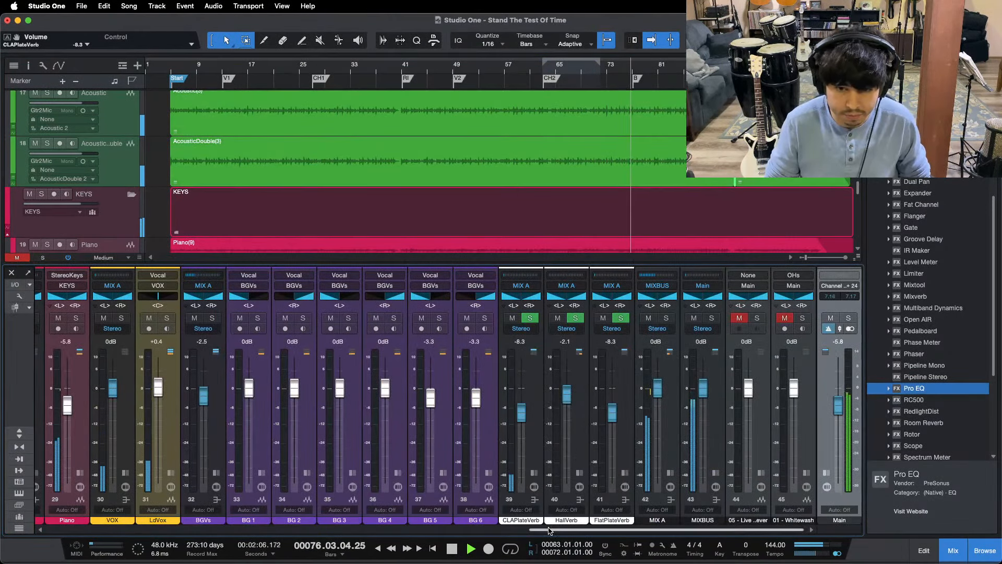
left_click_drag(548, 531, 428, 530)
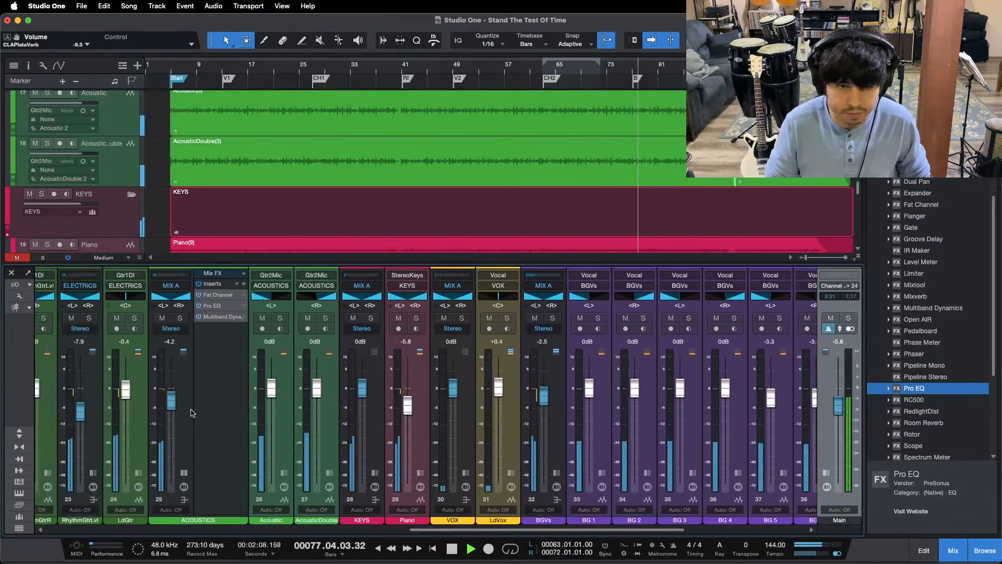
left_click_drag(125, 395, 125, 393)
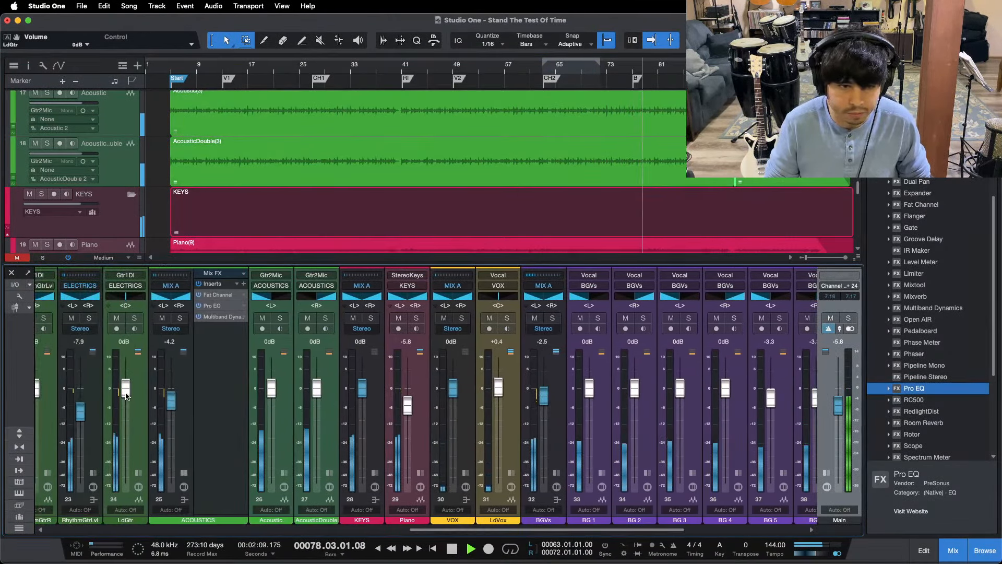
left_click(183, 473)
left_click_drag(430, 529, 487, 530)
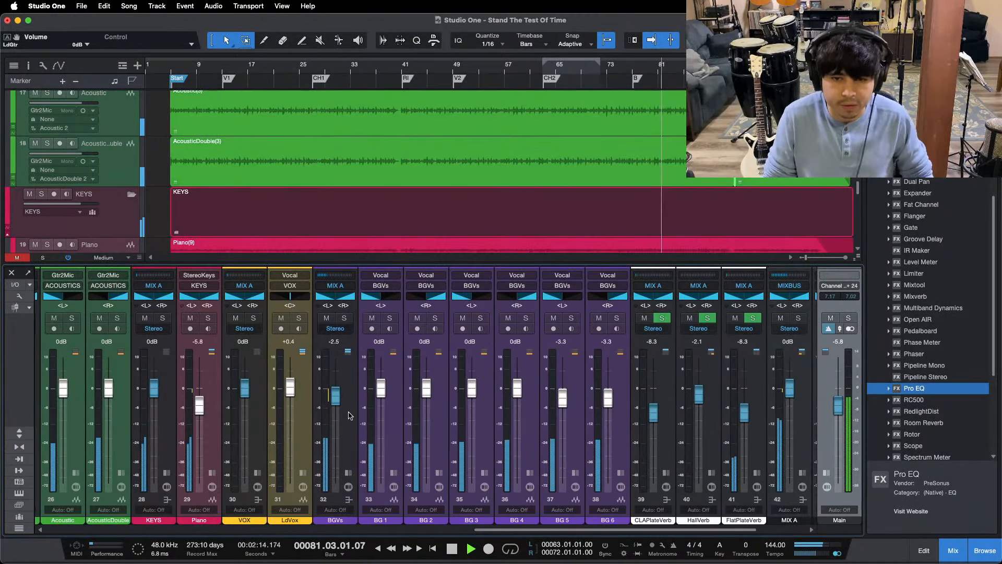
left_click_drag(514, 530, 562, 532)
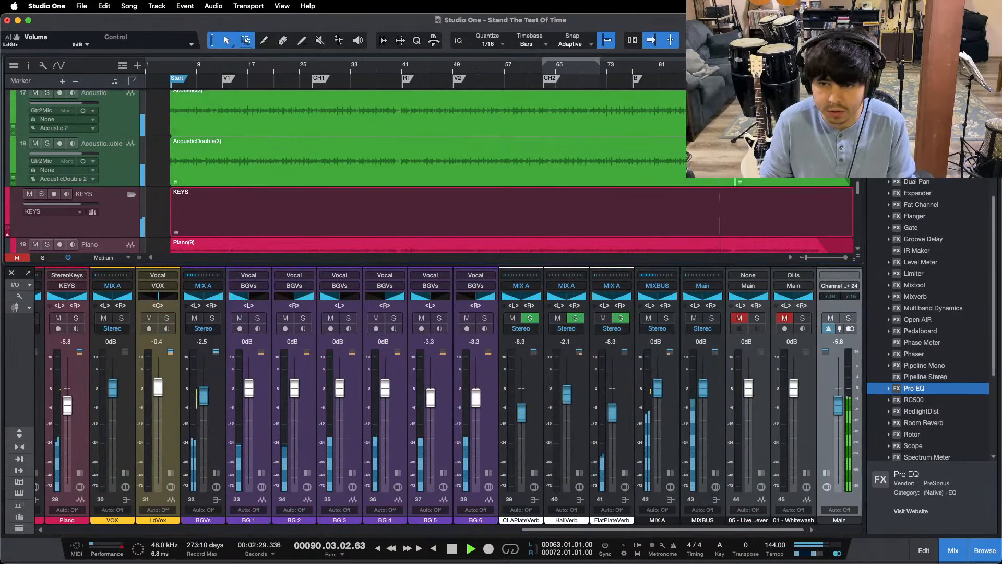
Step: Show the drum tracks in the full-height arrangement and replay the song from around bar 83
left_click(962, 548)
scroll(511, 308, "up", 15)
key("ctrl+a")
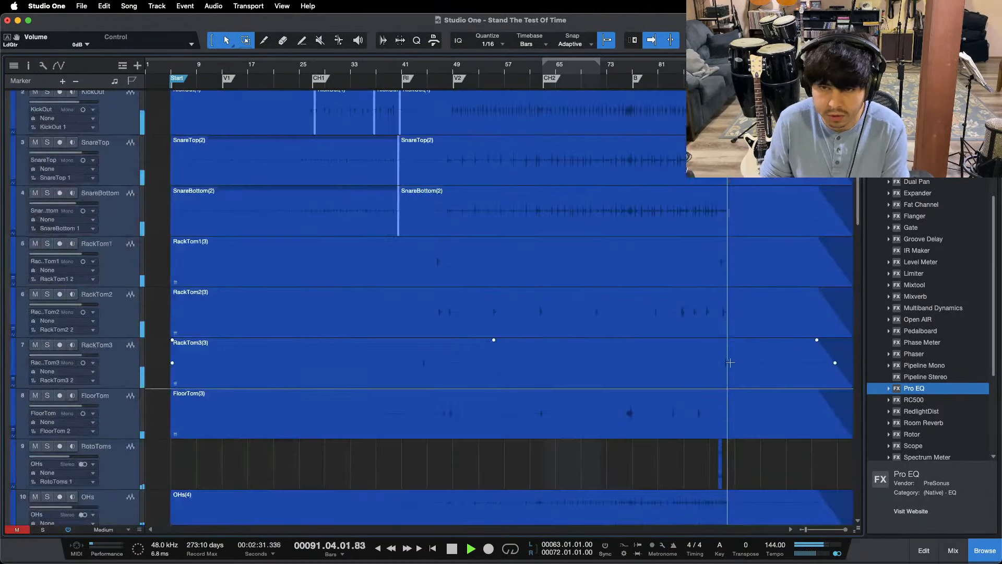
left_click(673, 68)
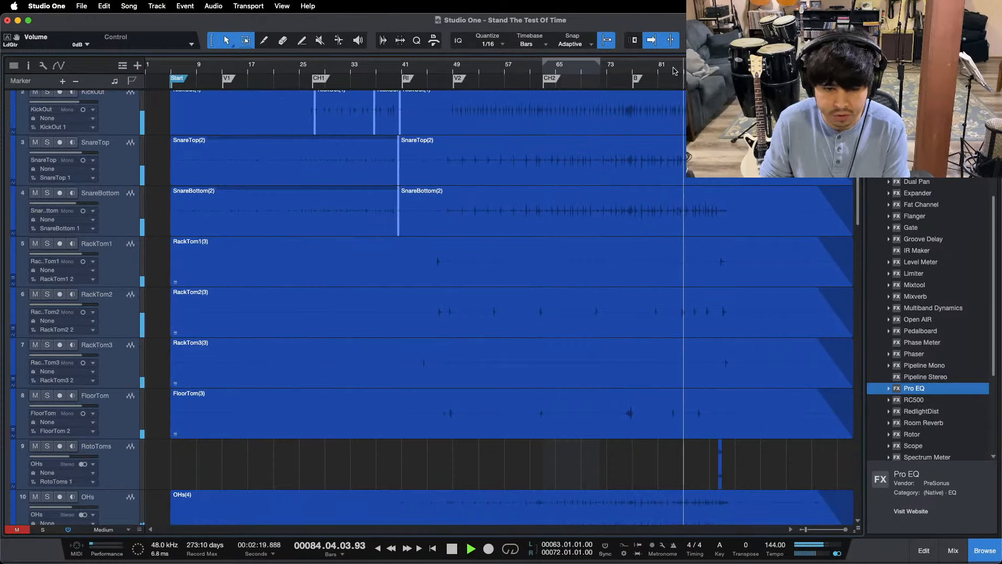
Step: Set the RotoToms fader to -7.5 dB in the mixer and collapse the expanded BASS channel
scroll(600, 85, "up", 3)
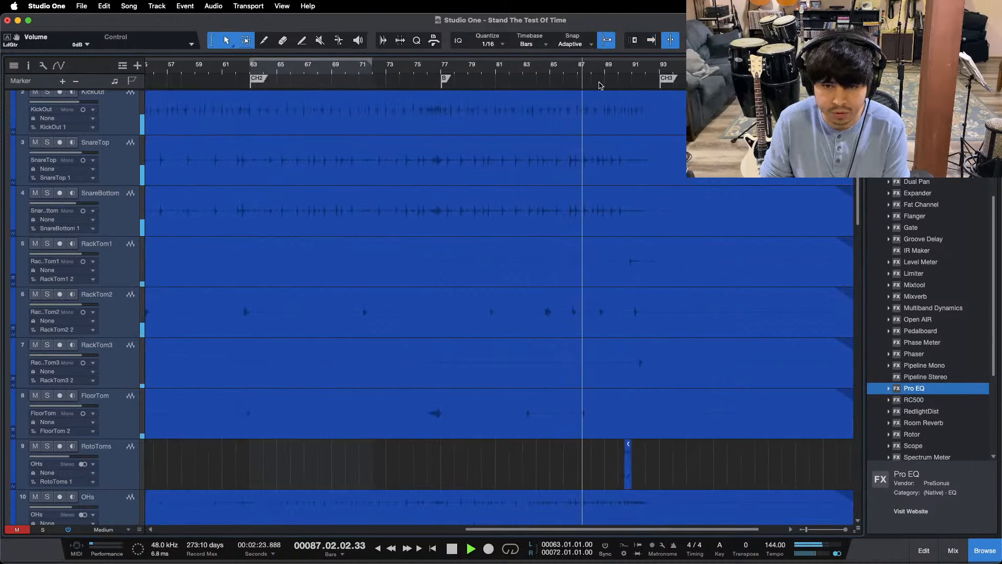
scroll(604, 79, "up", 2)
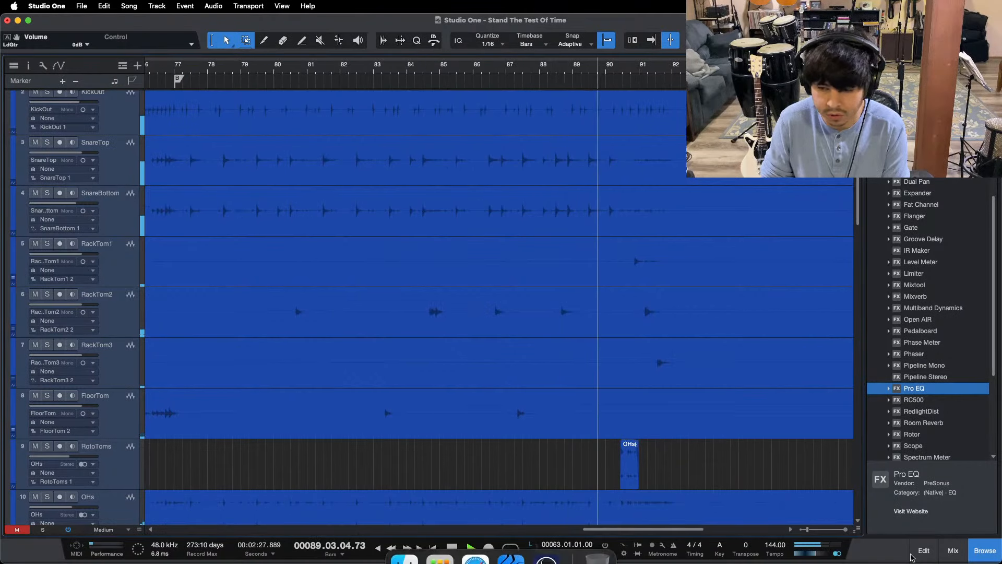
key("F3")
left_click_drag(621, 529, 228, 520)
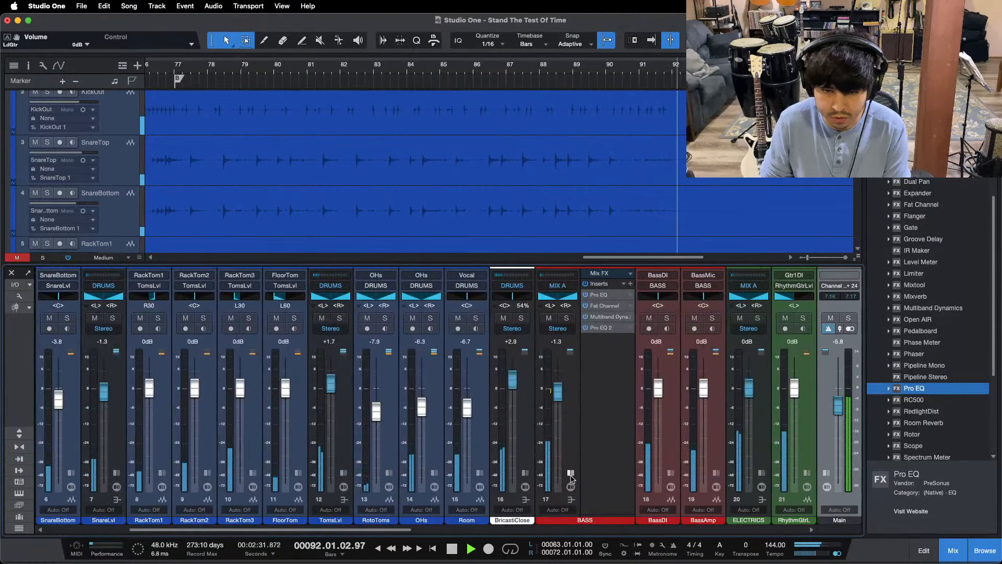
left_click(571, 417)
left_click_drag(372, 415, 372, 413)
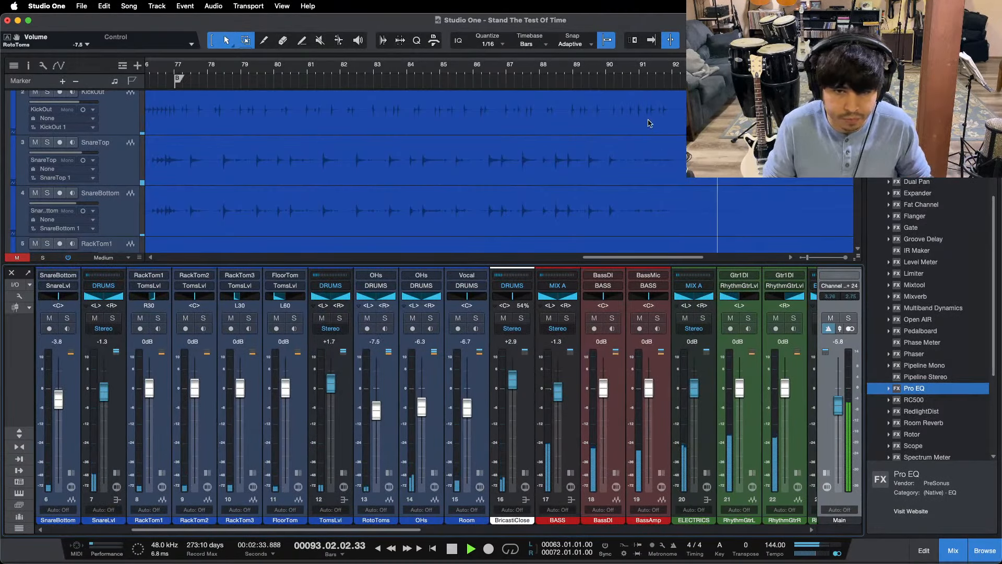
Step: Replay the song from about bar 89 to check the RotoToms level, and close the mixer
left_click(580, 76)
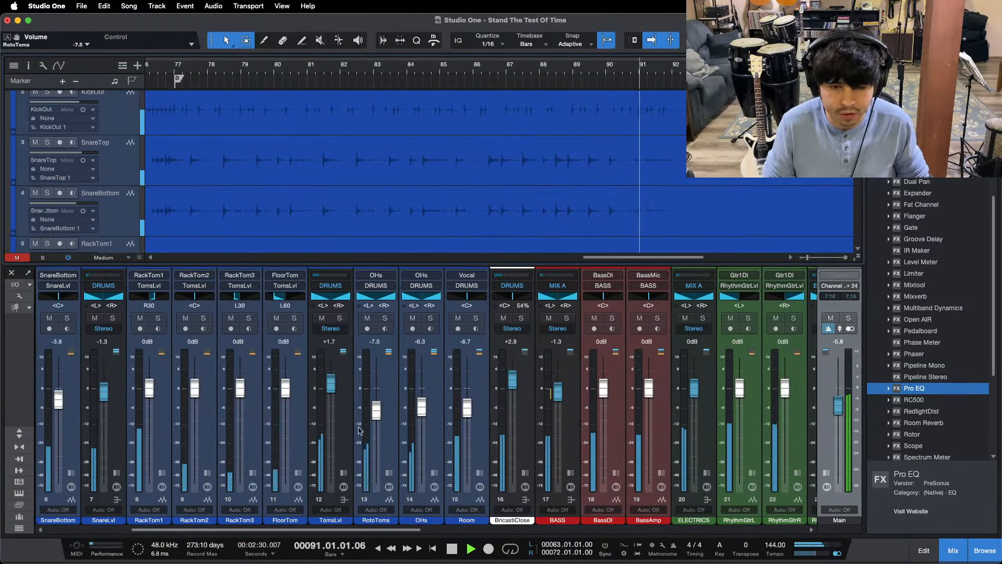
left_click(953, 550)
key("space")
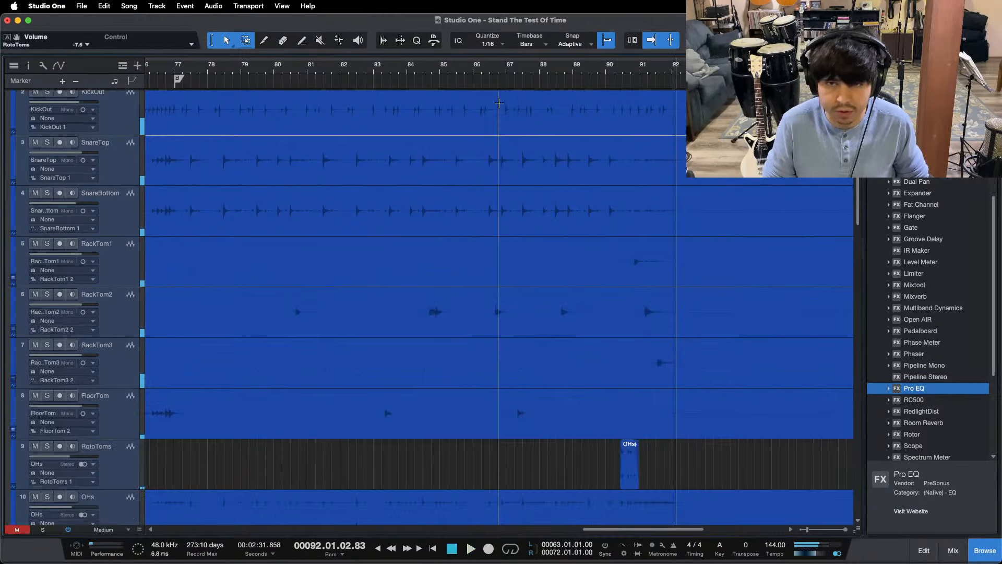
Step: Play the song from about bar 86 with the whole arrangement in view, and set the track height to Medium
left_click_drag(480, 75, 494, 288)
scroll(561, 355, "down", 3)
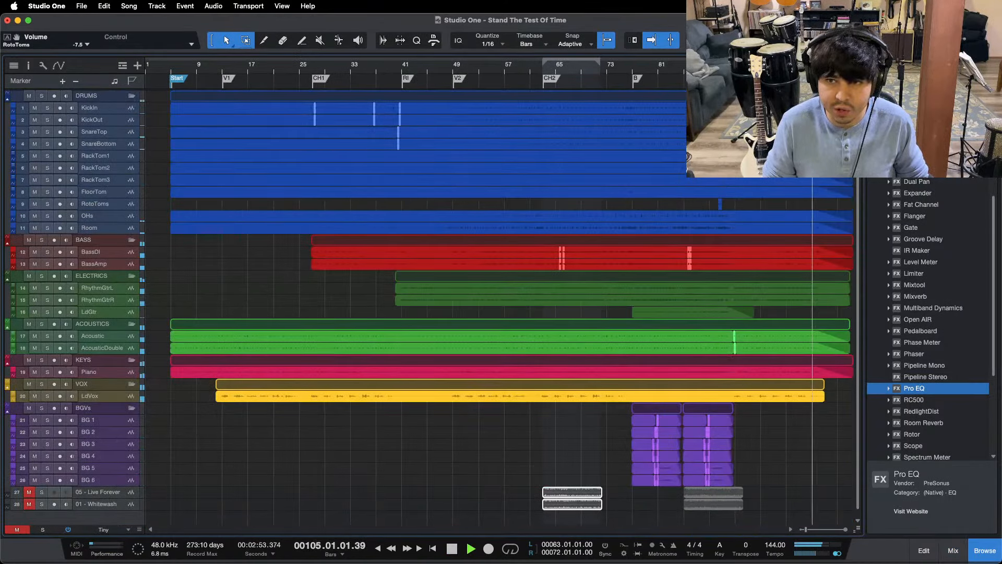
left_click(550, 538)
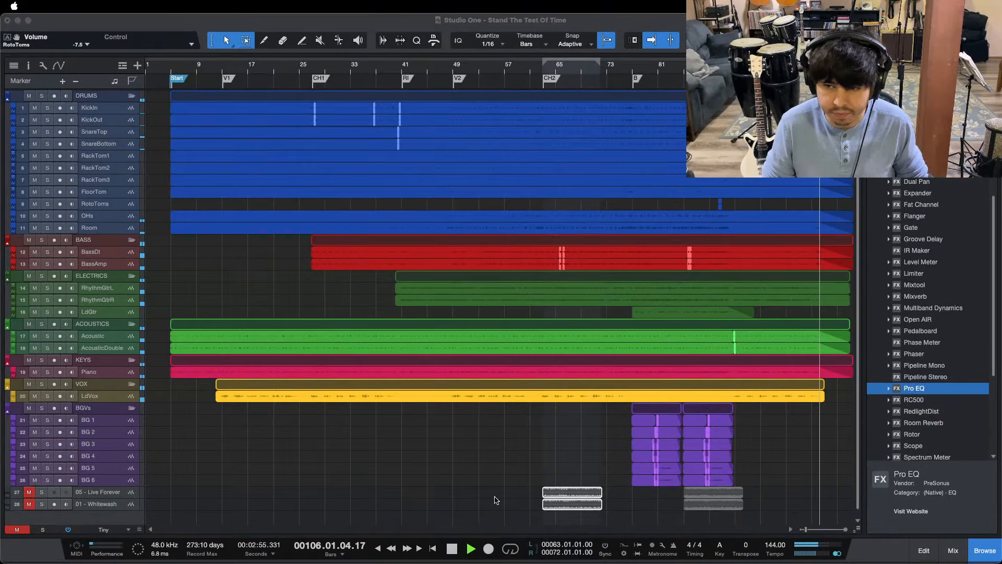
left_click(435, 511)
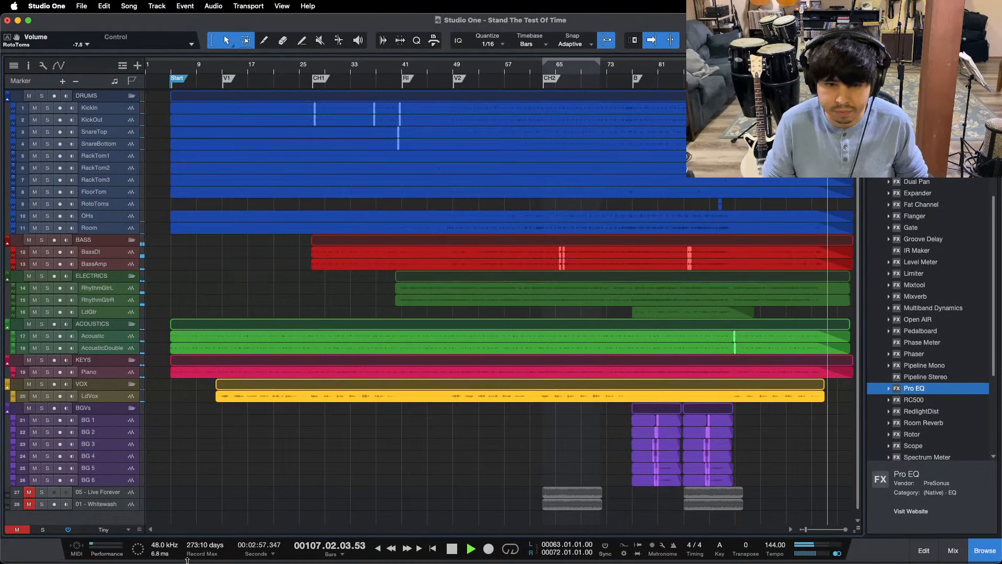
left_click(107, 529)
left_click(107, 500)
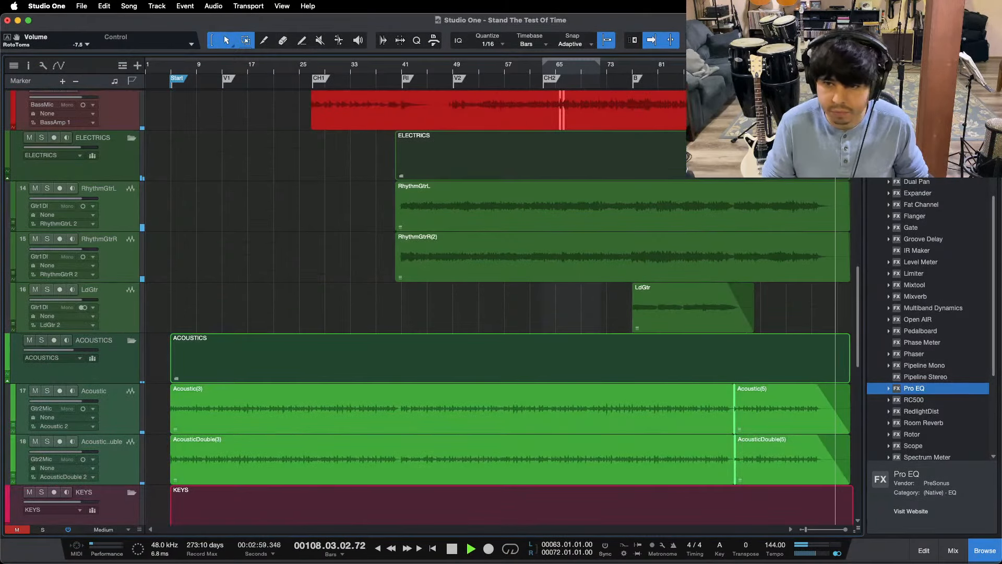
Step: Stop playback and select the last BassDI and BassAmp events at the end of the song
left_click_drag(835, 65, 499, 114)
scroll(517, 179, "up", 2)
scroll(518, 180, "up", 4)
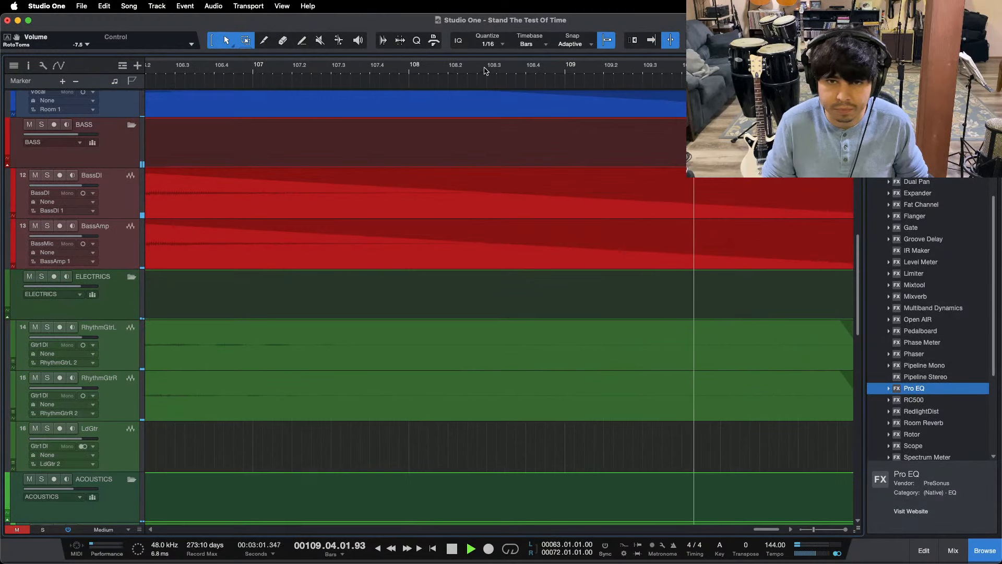
mouse_move(488, 70)
left_mouse_down()
mouse_move(505, 54)
mouse_move(473, 57)
left_mouse_up()
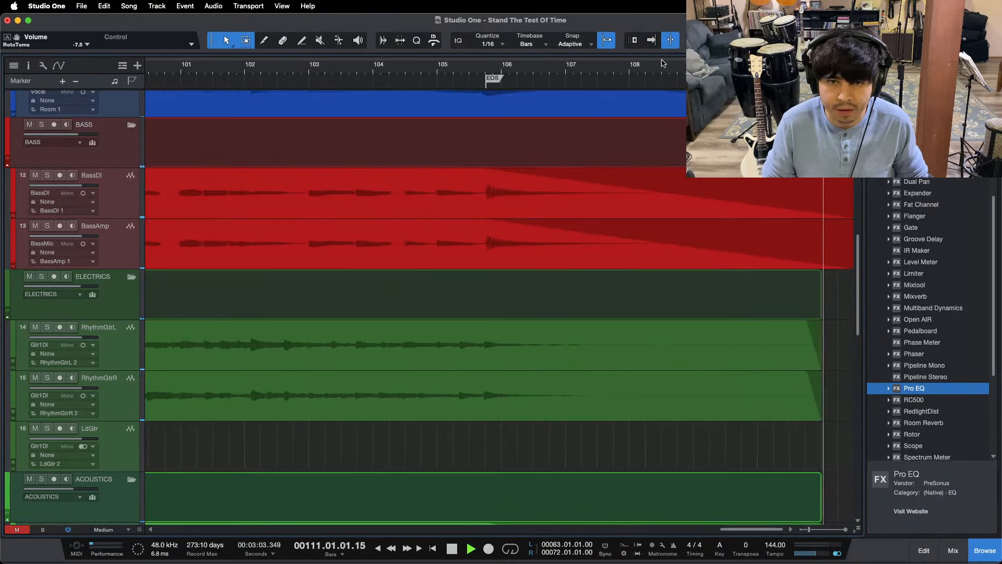
key("f")
key("space")
left_click(729, 218)
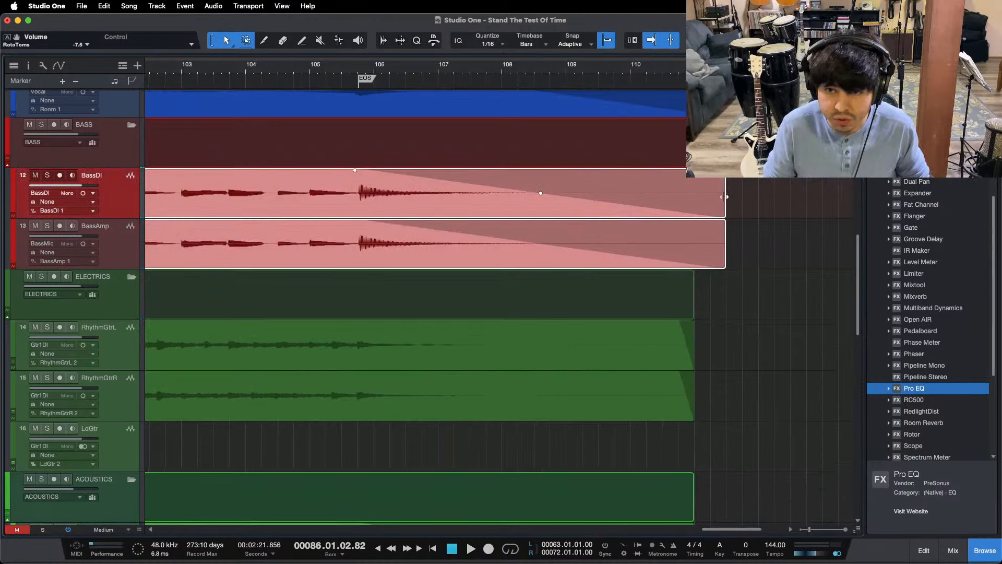
mouse_move(727, 197)
left_mouse_down()
mouse_move(693, 197)
mouse_move(725, 197)
left_mouse_up()
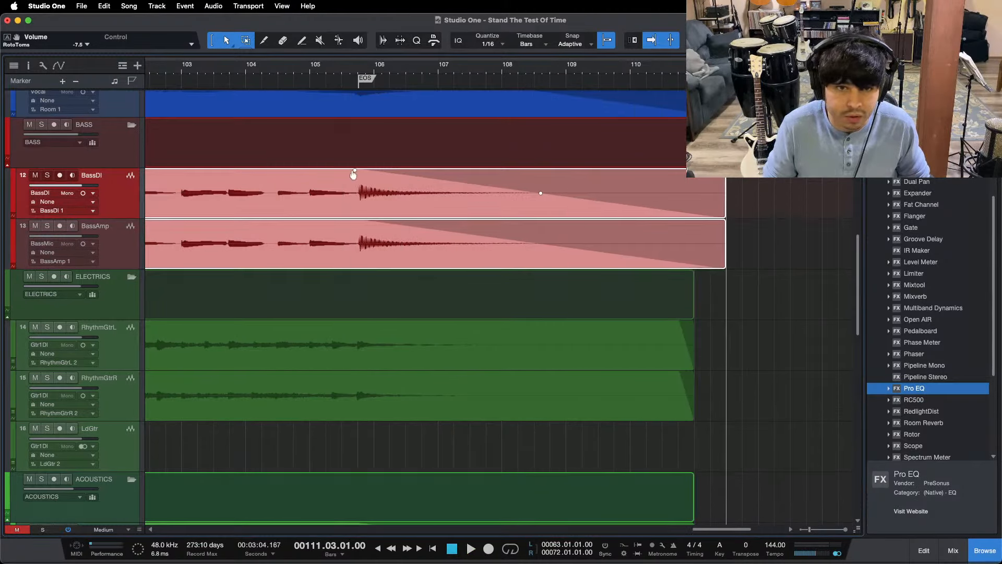
Step: Try starting the fade-outs of the last BassDI and BassAmp events at about bar 105, and play from there
left_click_drag(355, 170, 307, 214)
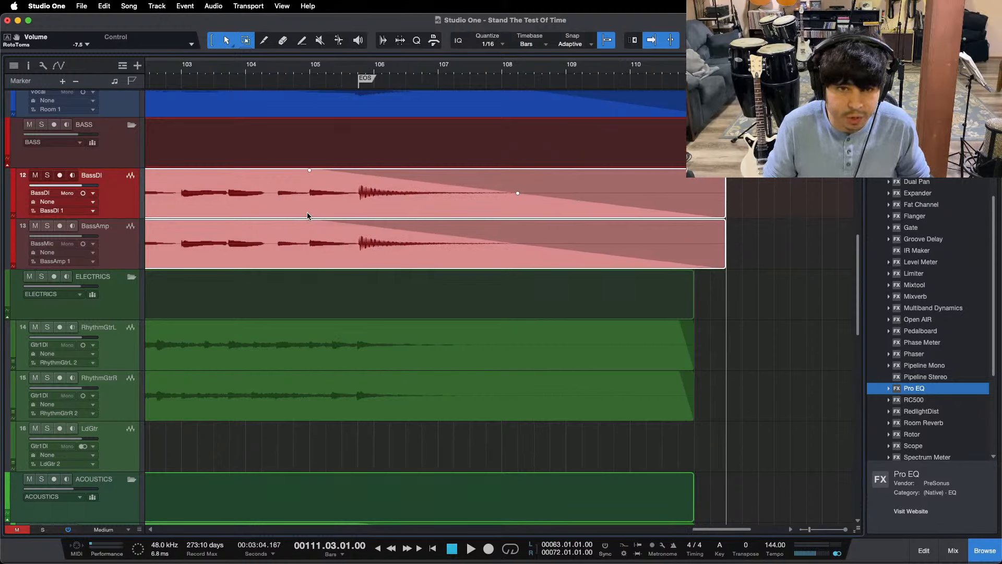
left_click(306, 76)
key("space")
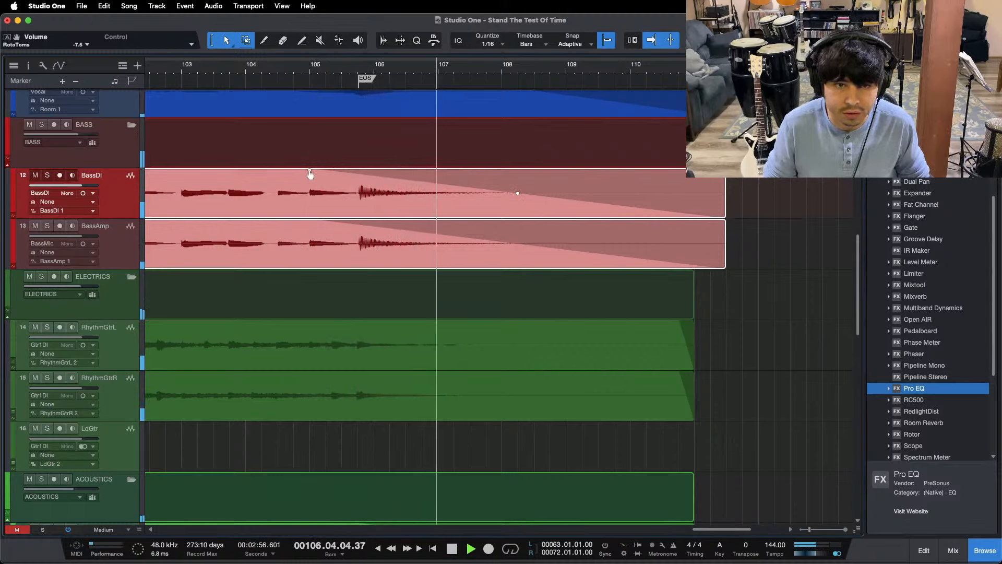
Step: Start both bass fade-outs at the EOS marker, bend their curve into a steeper initial drop, and replay from the marker
left_click_drag(310, 172, 358, 171)
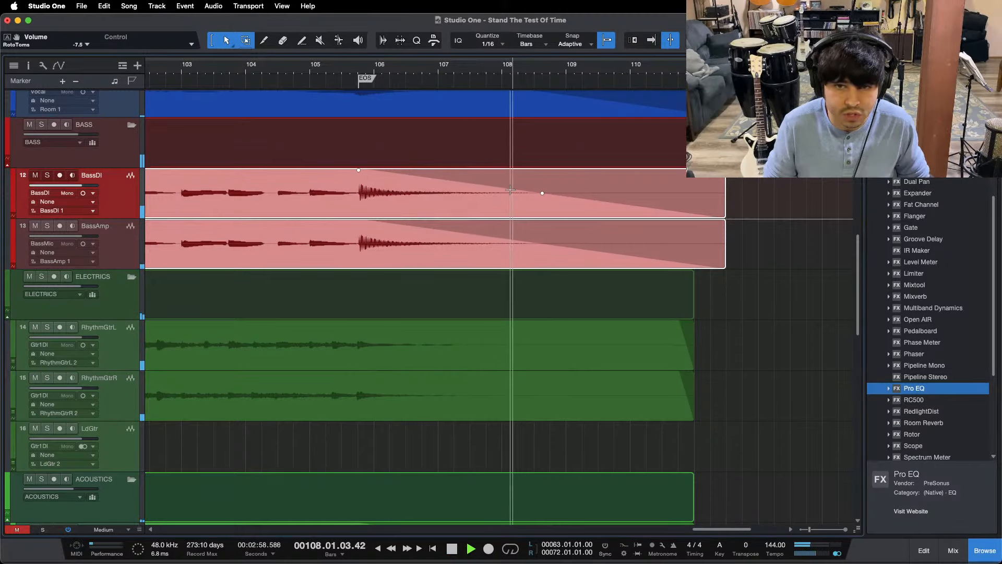
left_click_drag(541, 194, 539, 194)
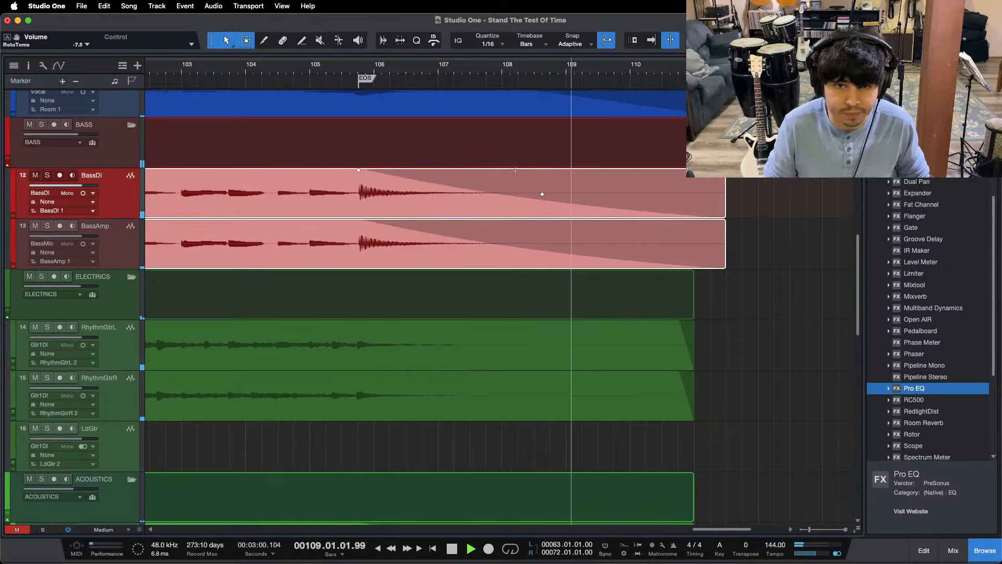
left_click(364, 72)
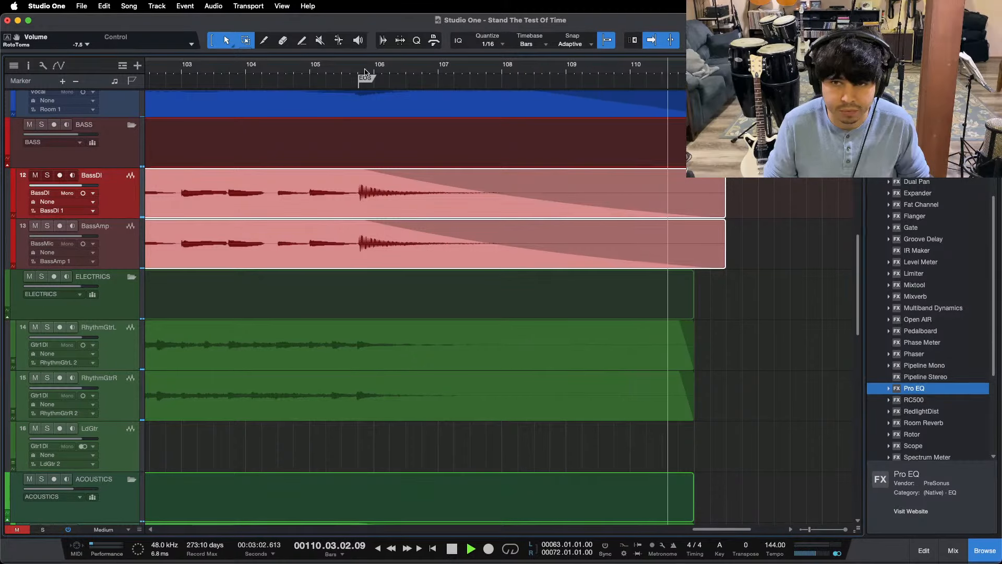
Step: Stop playback, play the song from just before the Start marker, and show the full song length in the arrangement
scroll(366, 73, "down", 10)
scroll(284, 79, "left", 3)
key("space")
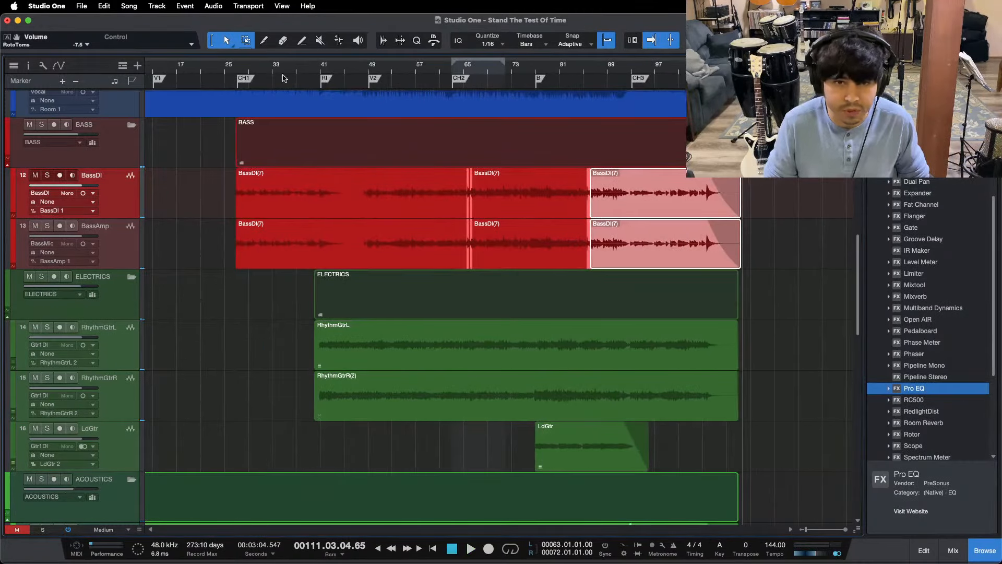
scroll(204, 64, "left", 2)
left_click_drag(180, 70, 420, 108)
left_click(298, 67)
key("space")
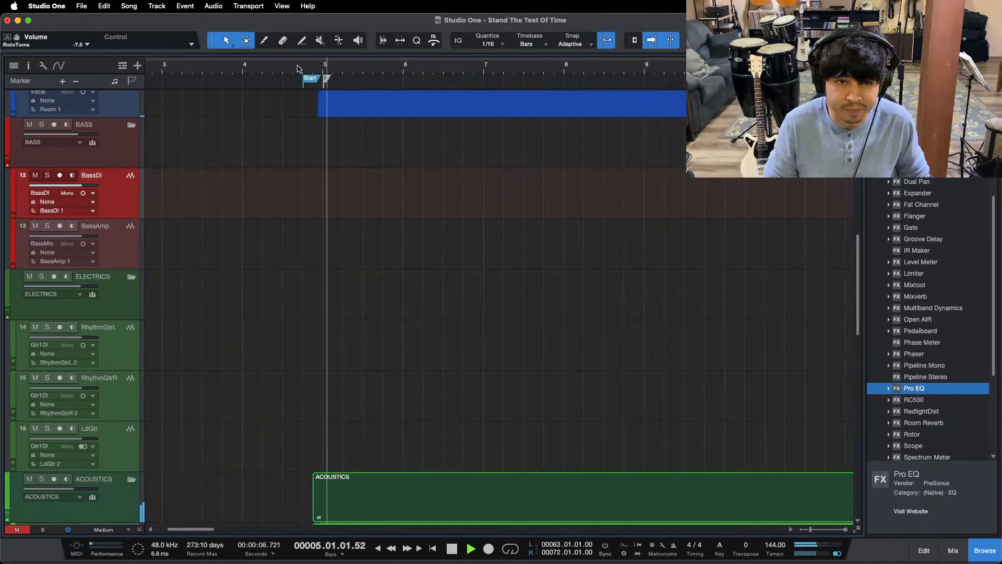
left_click_drag(299, 67, 308, 3)
scroll(279, 272, "down", 8)
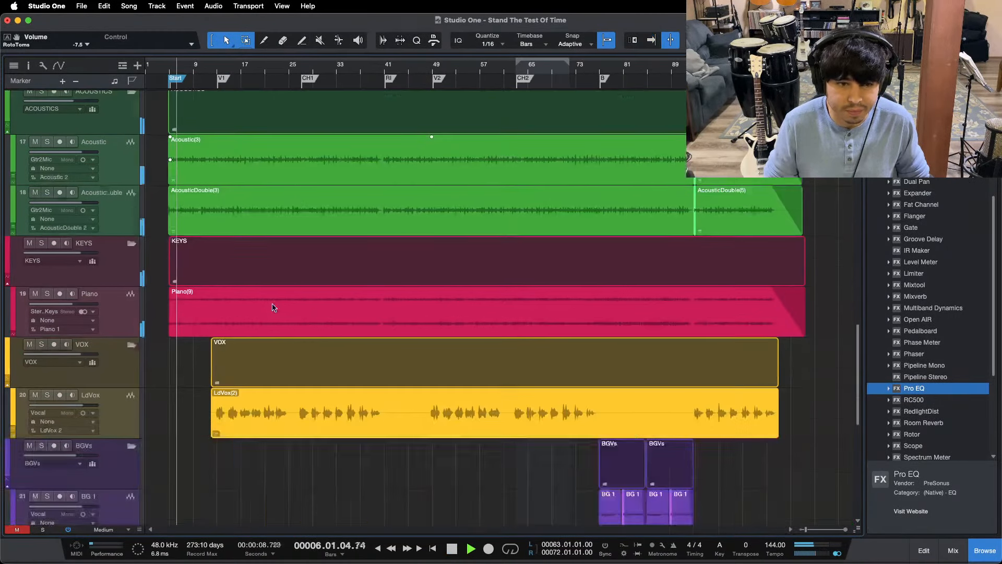
Step: Select the first SnareTop and SnareBottom events and show their settings in the inspector
scroll(276, 277, "up", 12)
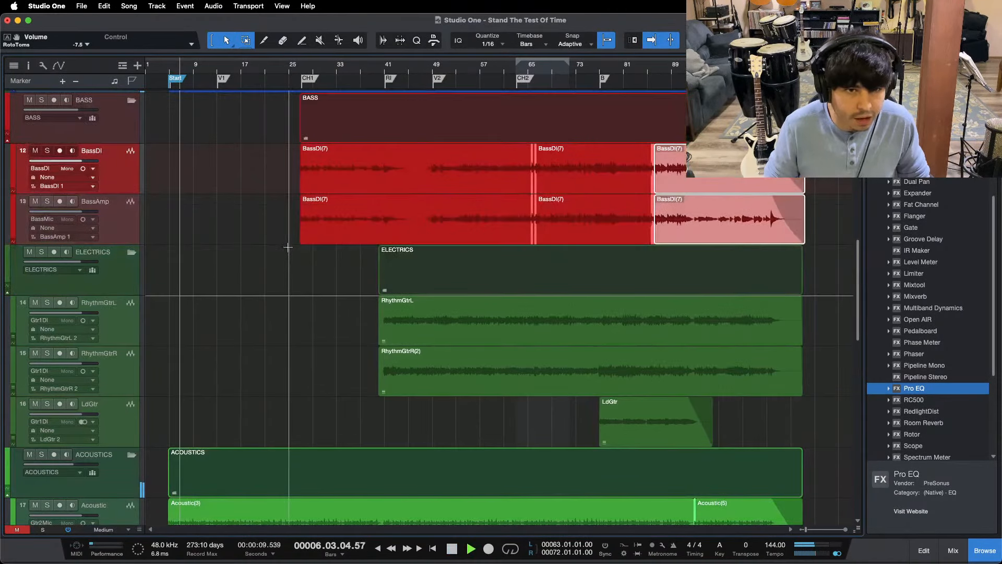
key("ctrl+a")
left_click_drag(150, 280, 182, 306)
left_click(28, 65)
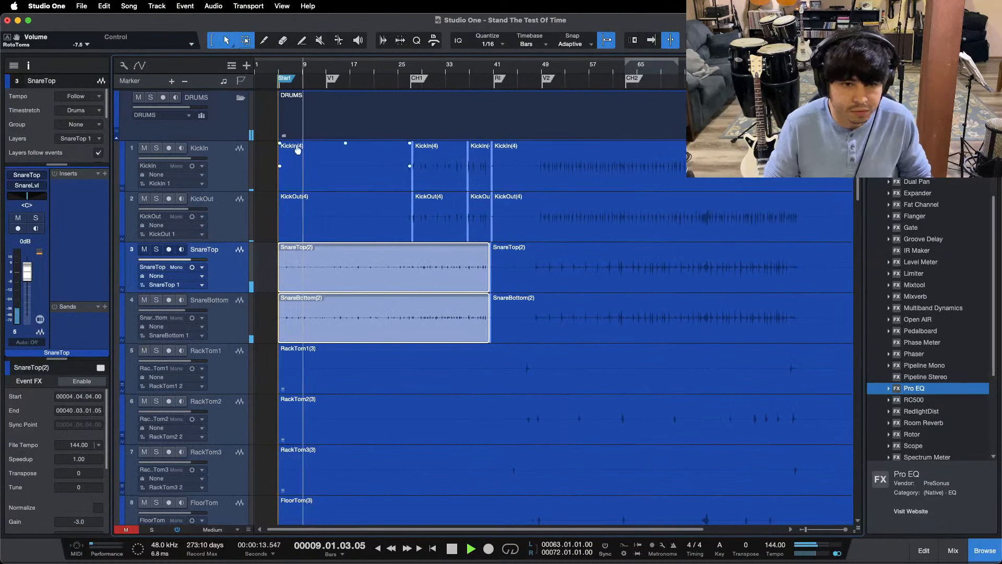
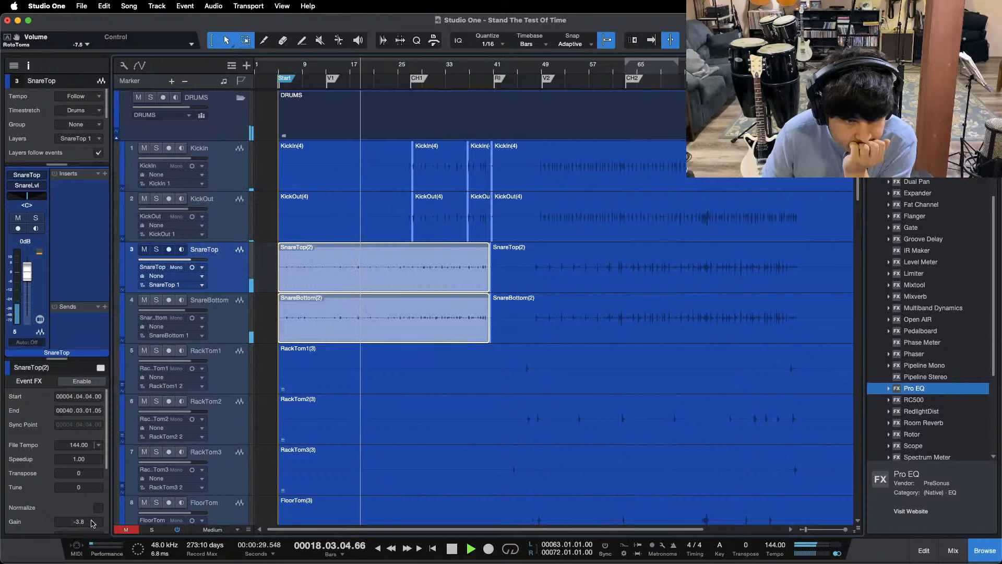
Step: Set the gain of the selected SnareTop and SnareBottom events to -3.0 and audition them from the Start marker and the first chorus
scroll(93, 523, "up", 4)
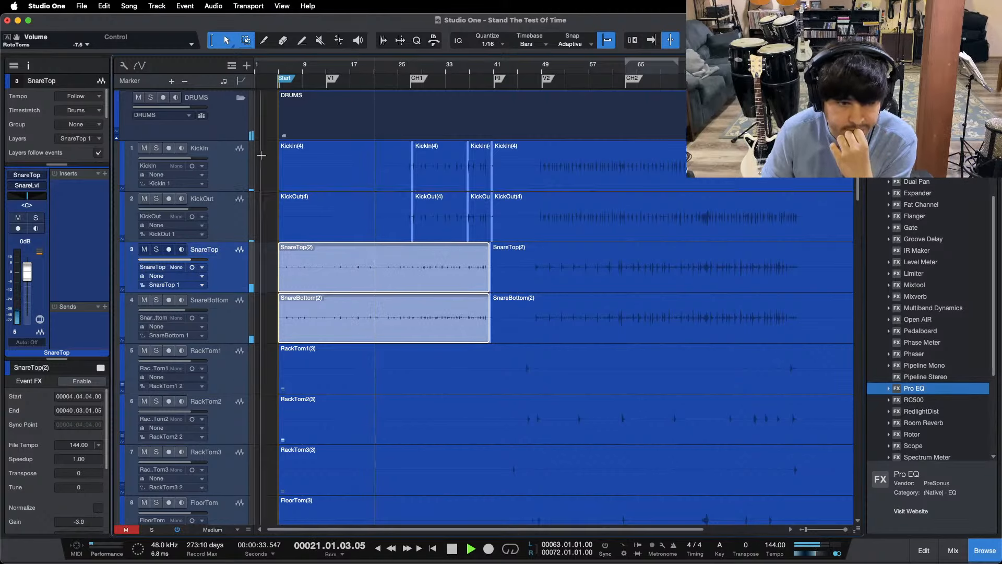
left_click(279, 68)
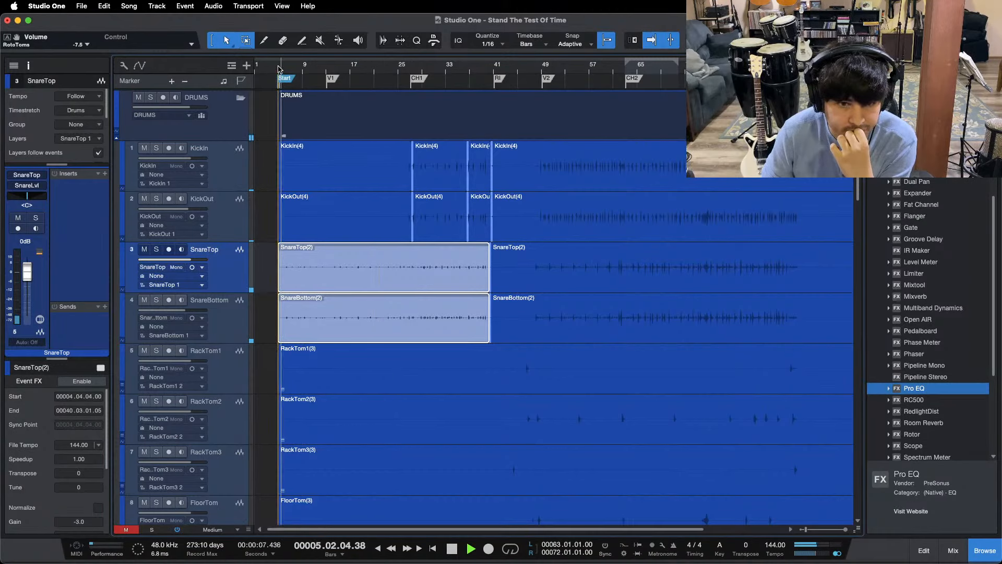
left_click(27, 67)
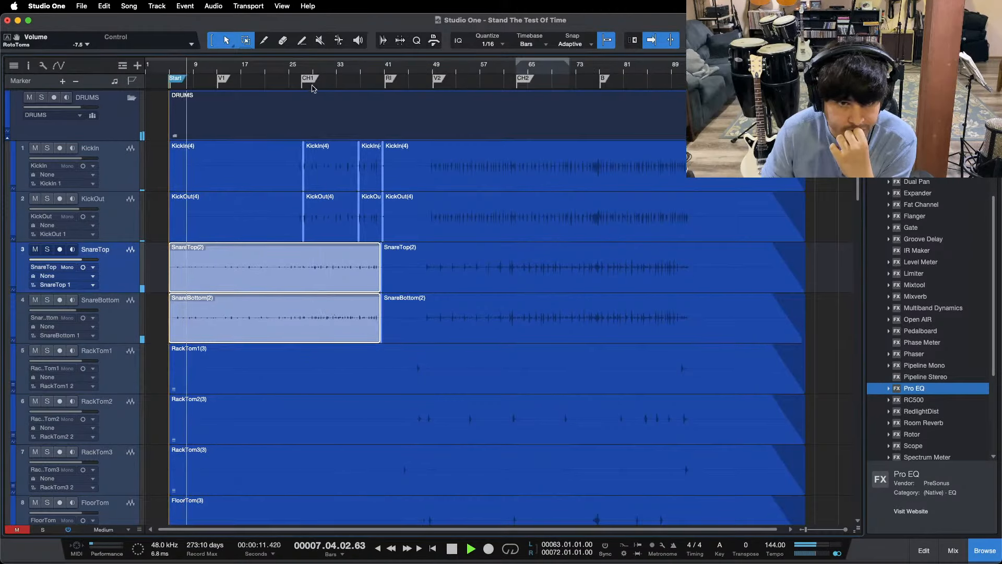
left_click(295, 68)
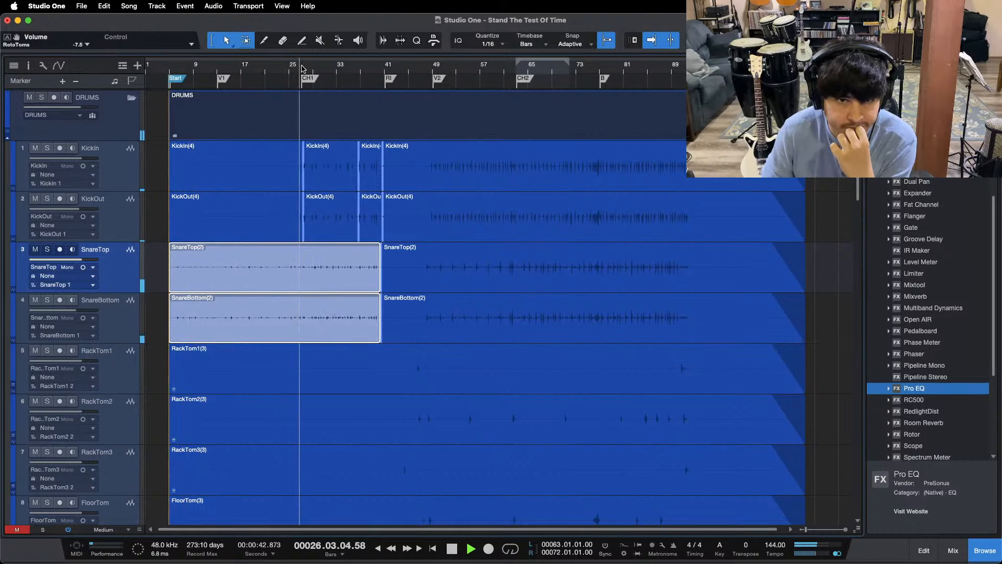
left_click_drag(318, 69, 370, 20)
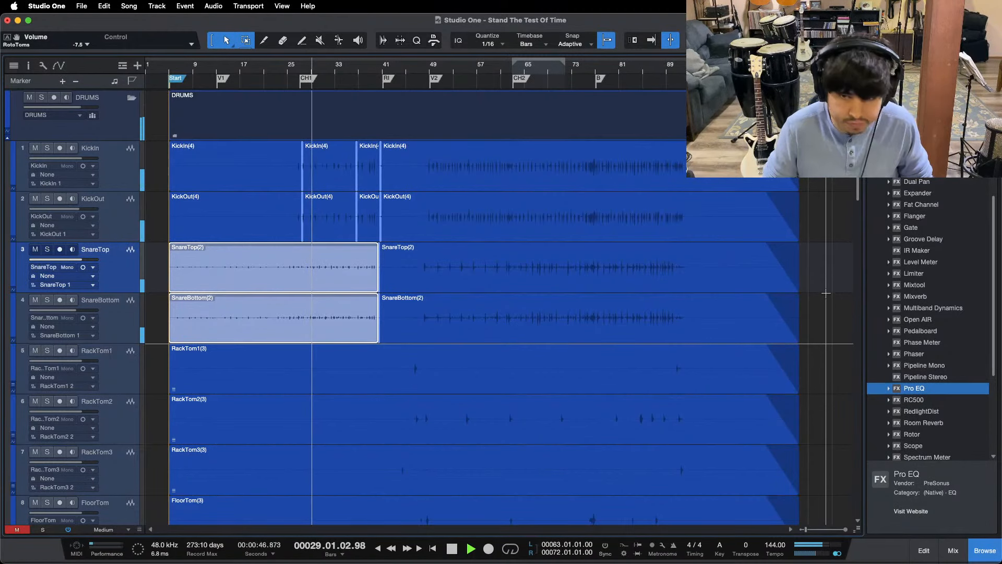
Step: Zoom out to the whole arrangement, check the selected snare events in the inspector, and deselect them
key("z")
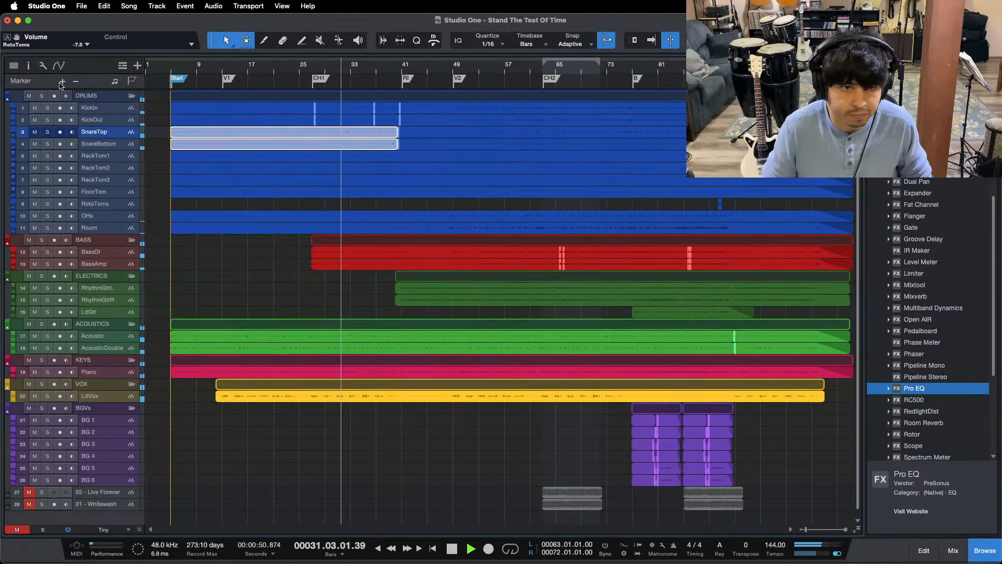
key("F4")
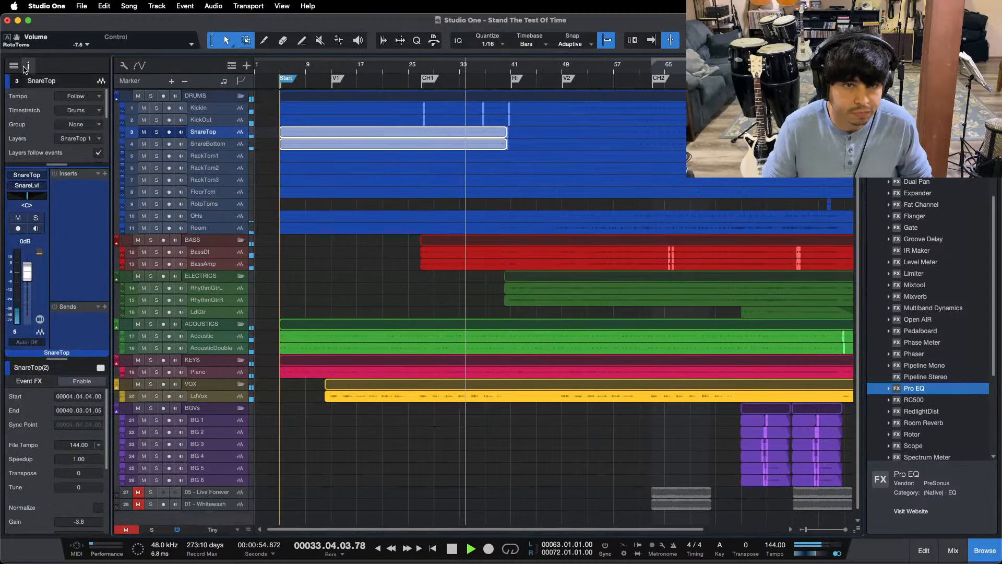
left_click(28, 65)
left_click(248, 290)
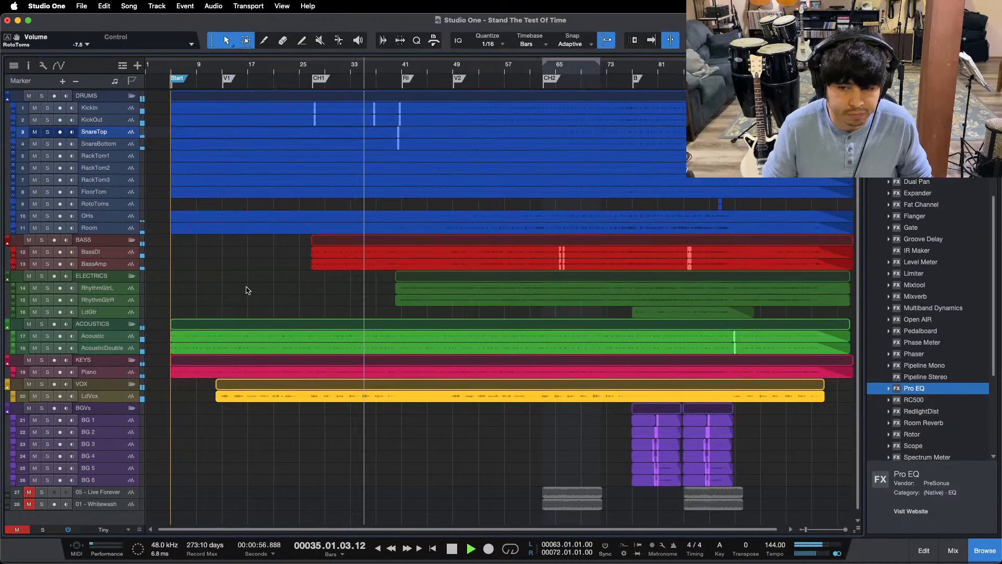
Step: Stop playback and return the playhead to the Start marker
key("space")
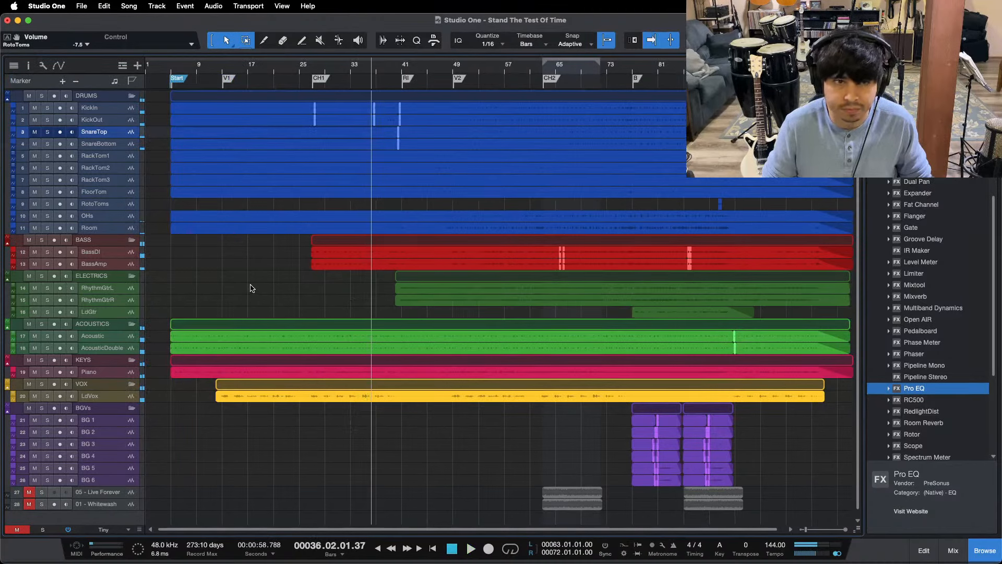
key("shift+b")
key("shift+b")
key("shift+b")
key("KP_Subtract")
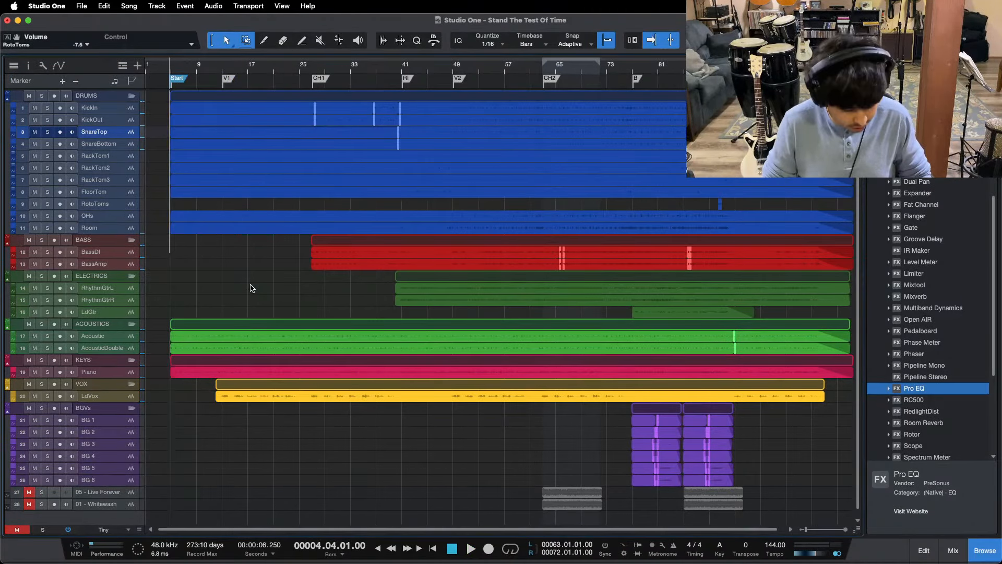
Step: Show the mixer, switch briefly to OBS and back to Studio One, and hide the mixer again
key("F3")
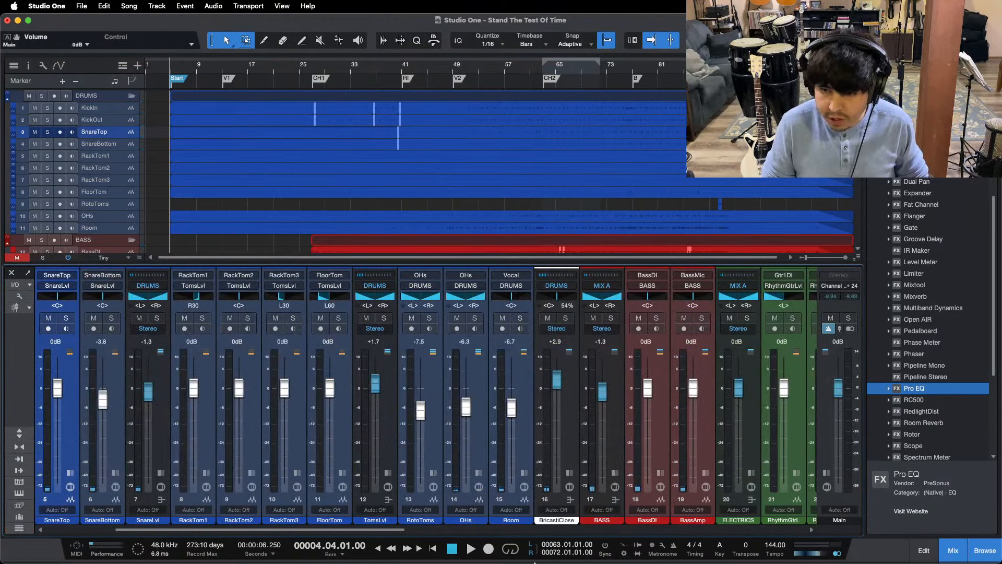
mouse_move(535, 563)
left_click(546, 544)
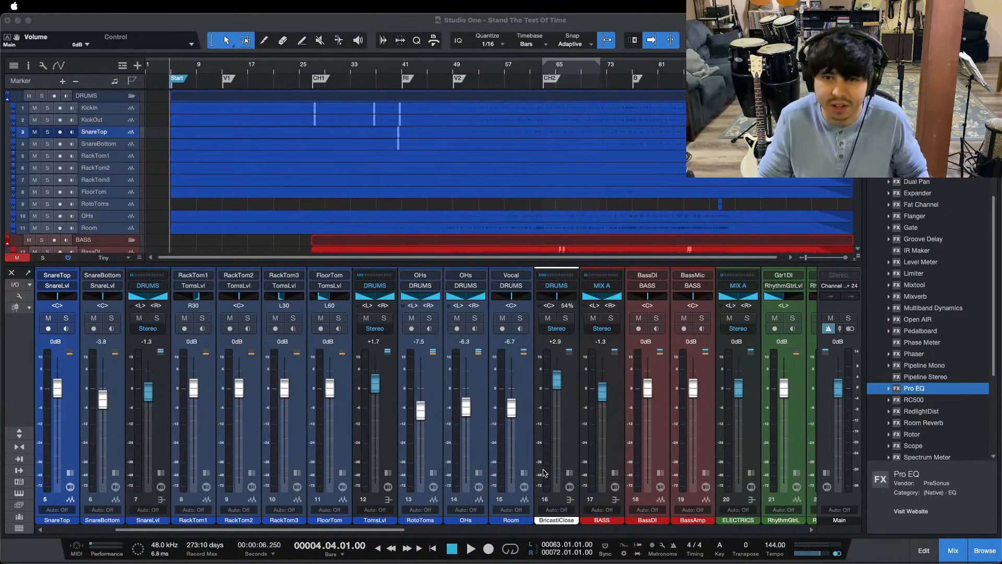
left_click(557, 496)
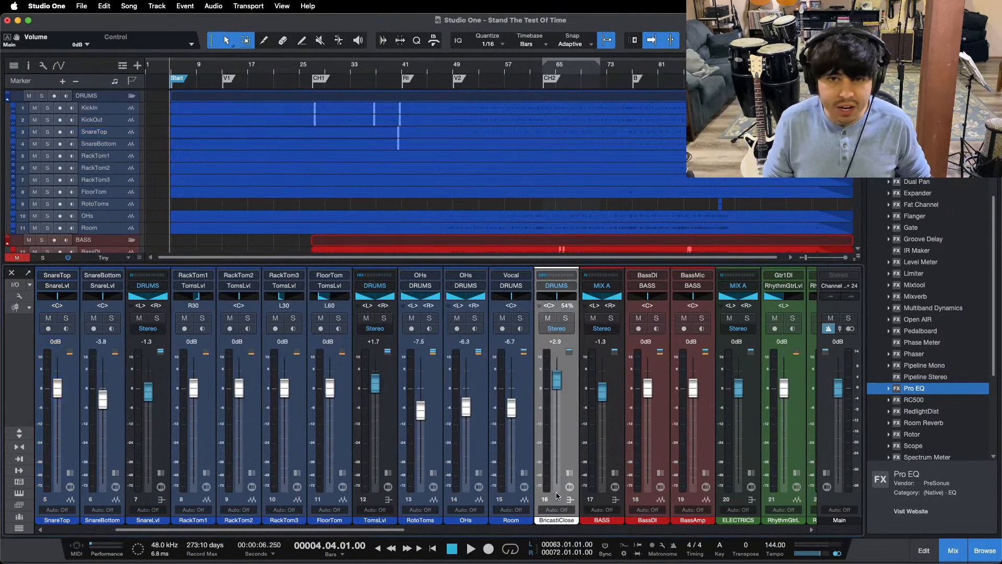
left_click(939, 548)
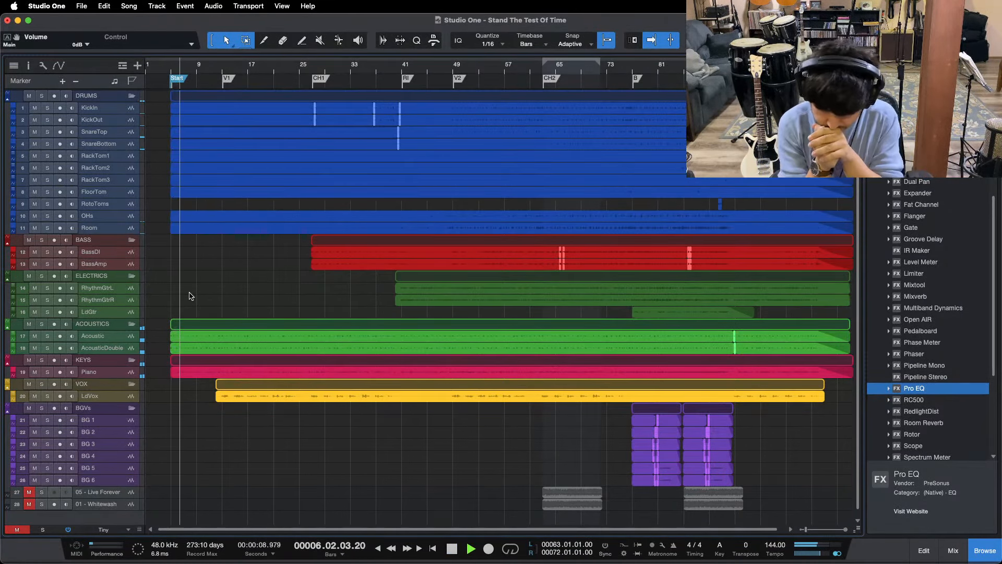
Step: Listen to the full mix from the Start marker through to the end, with a brief switch to OBS and back
mouse_move(504, 544)
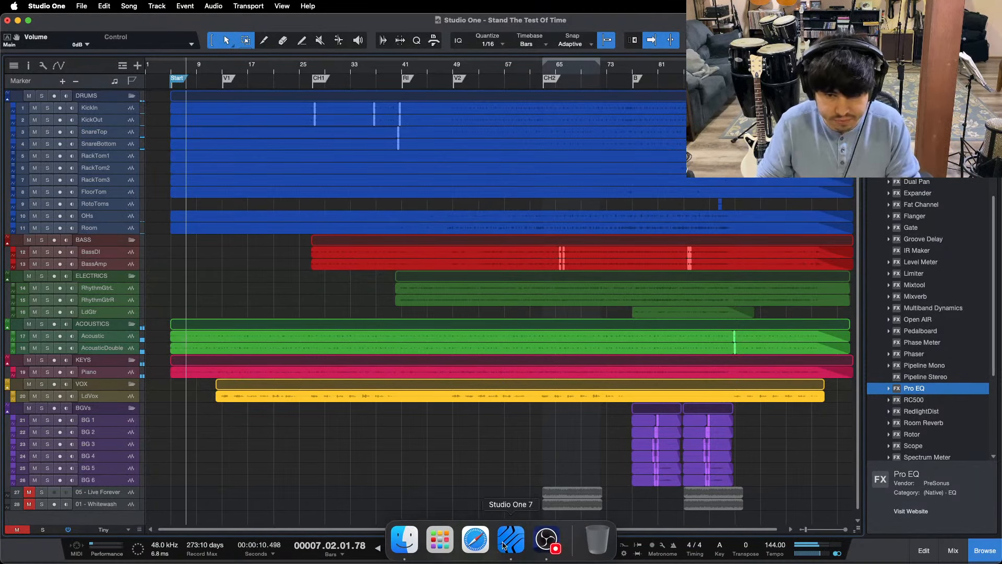
left_click(547, 543)
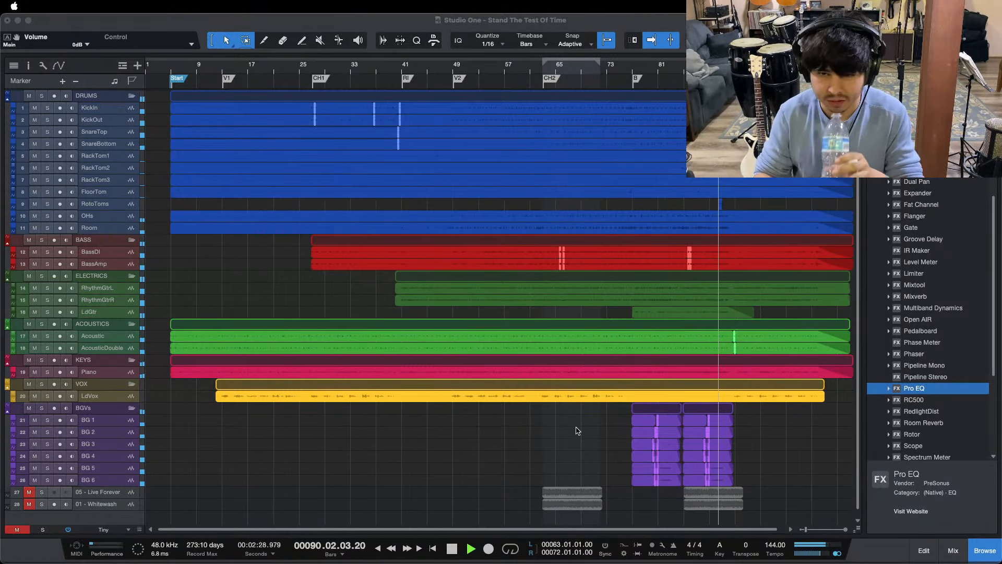
left_click(823, 437)
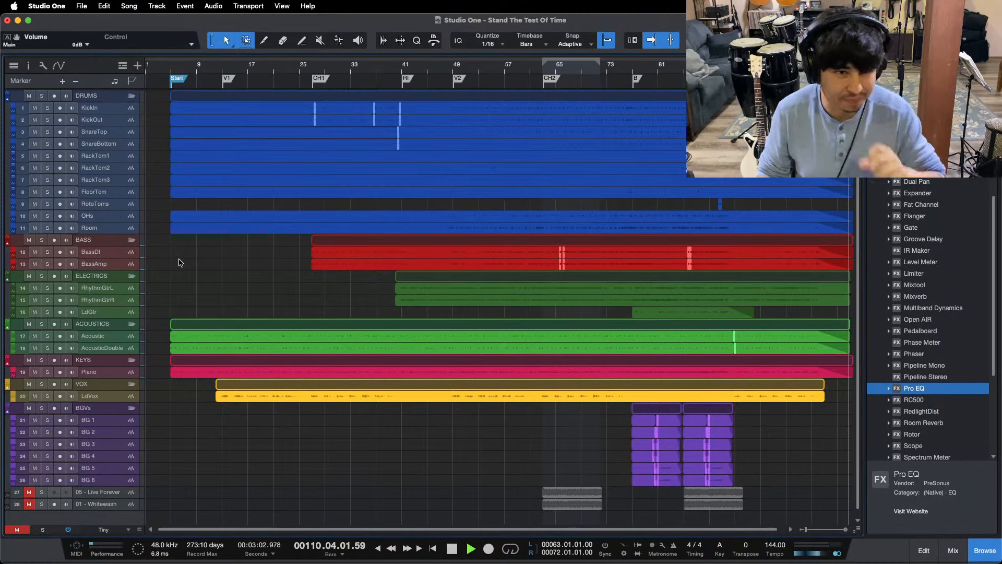
Step: Stop playback, return the playhead to the beginning of the song at bar 1, and switch to OBS
key("space")
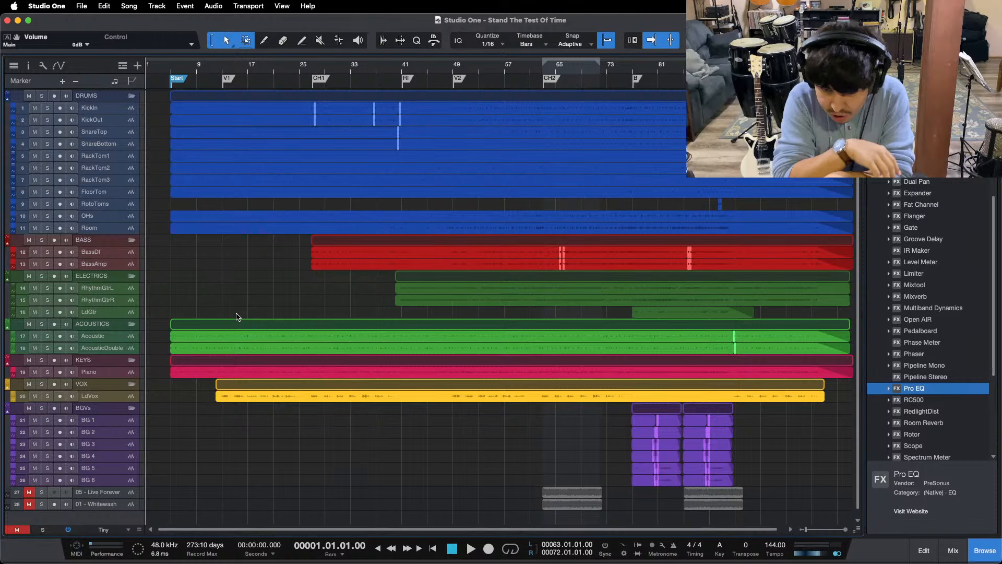
mouse_move(478, 552)
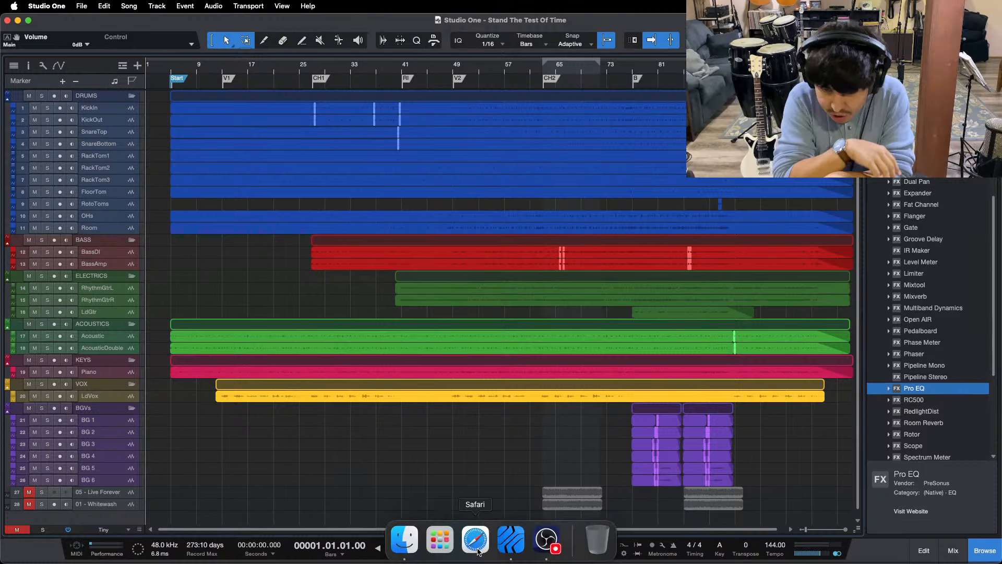
left_click(546, 540)
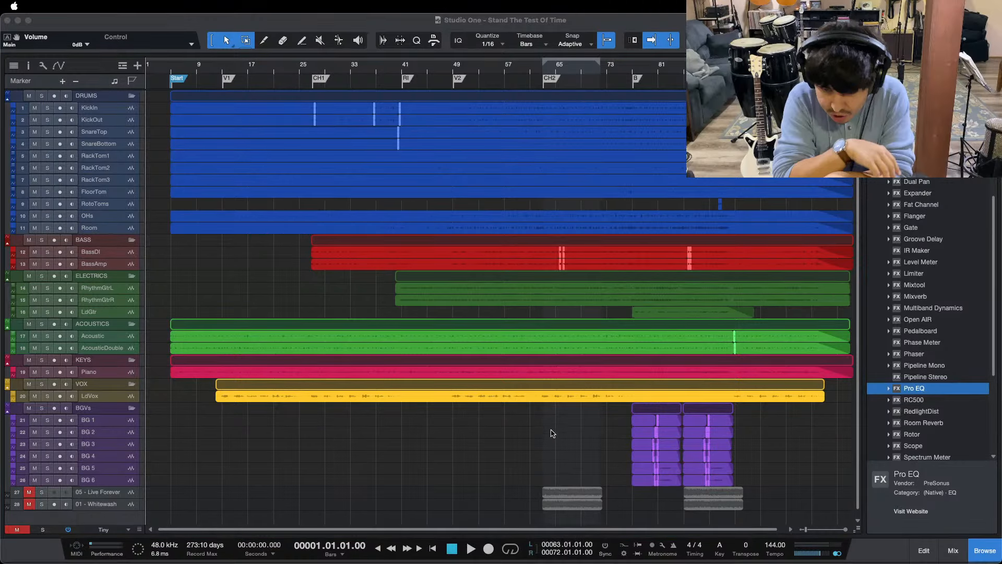